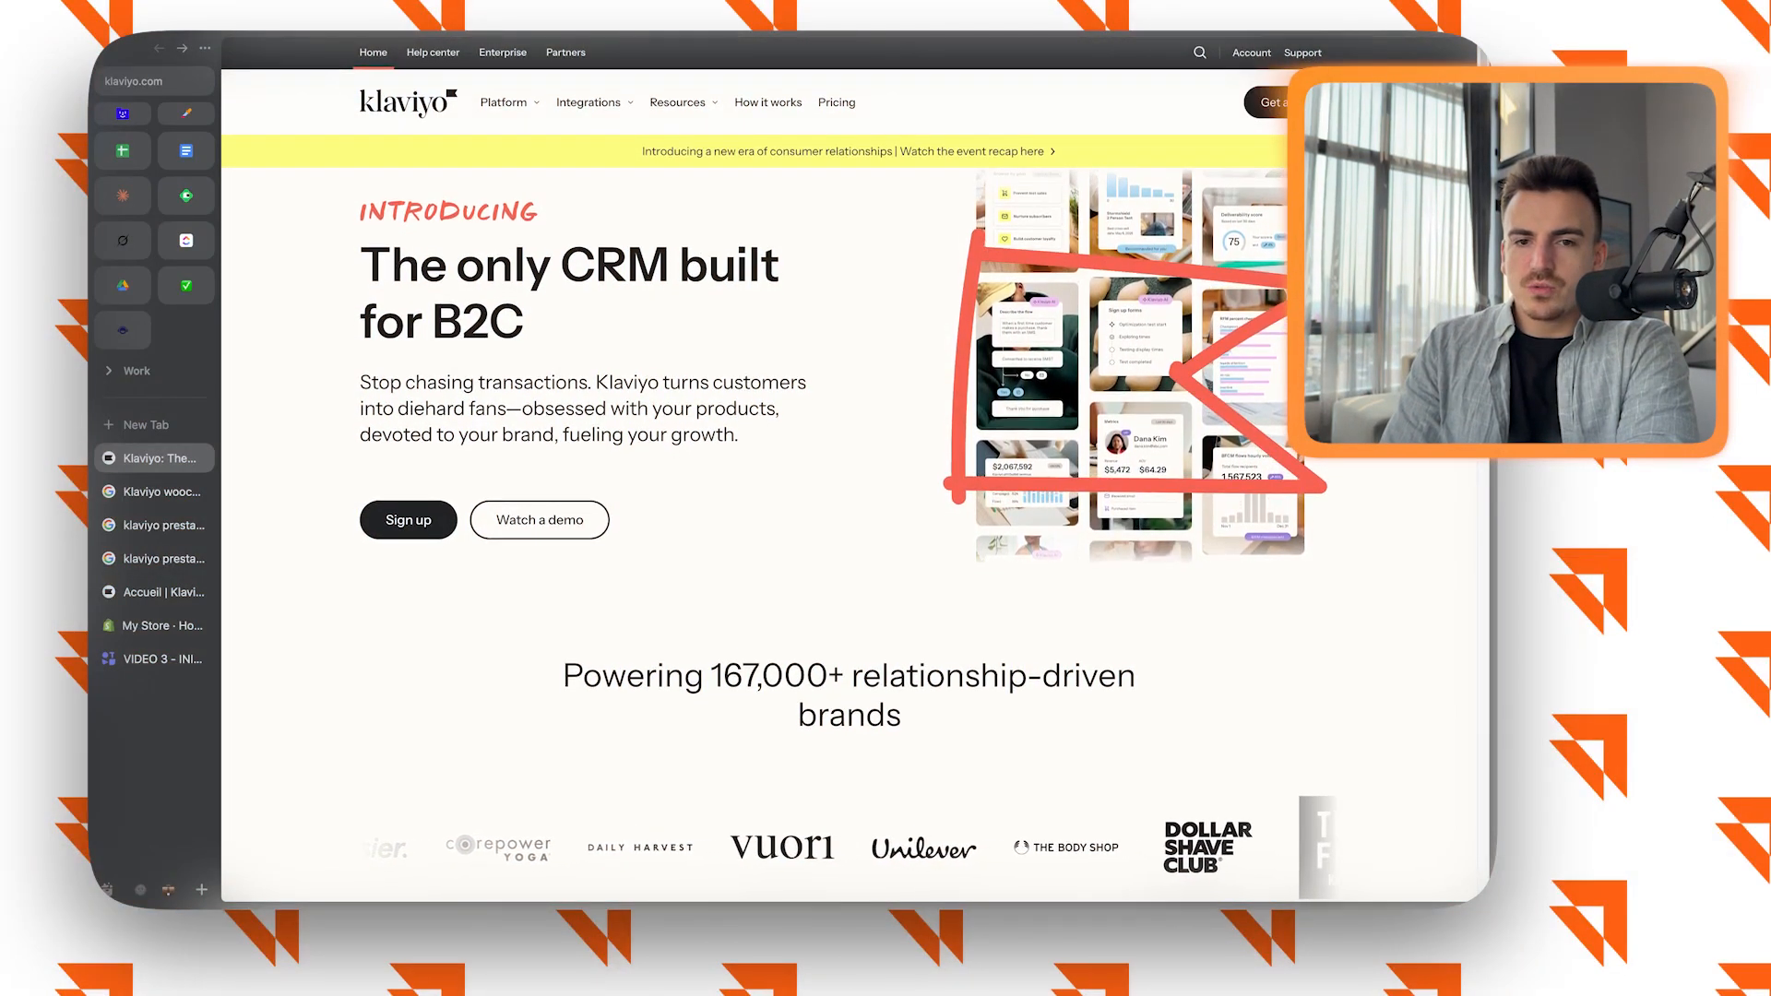
# Reload the Klaviyo home page, open the free account sign-up form and review its fields.
pyautogui.press('super+r')
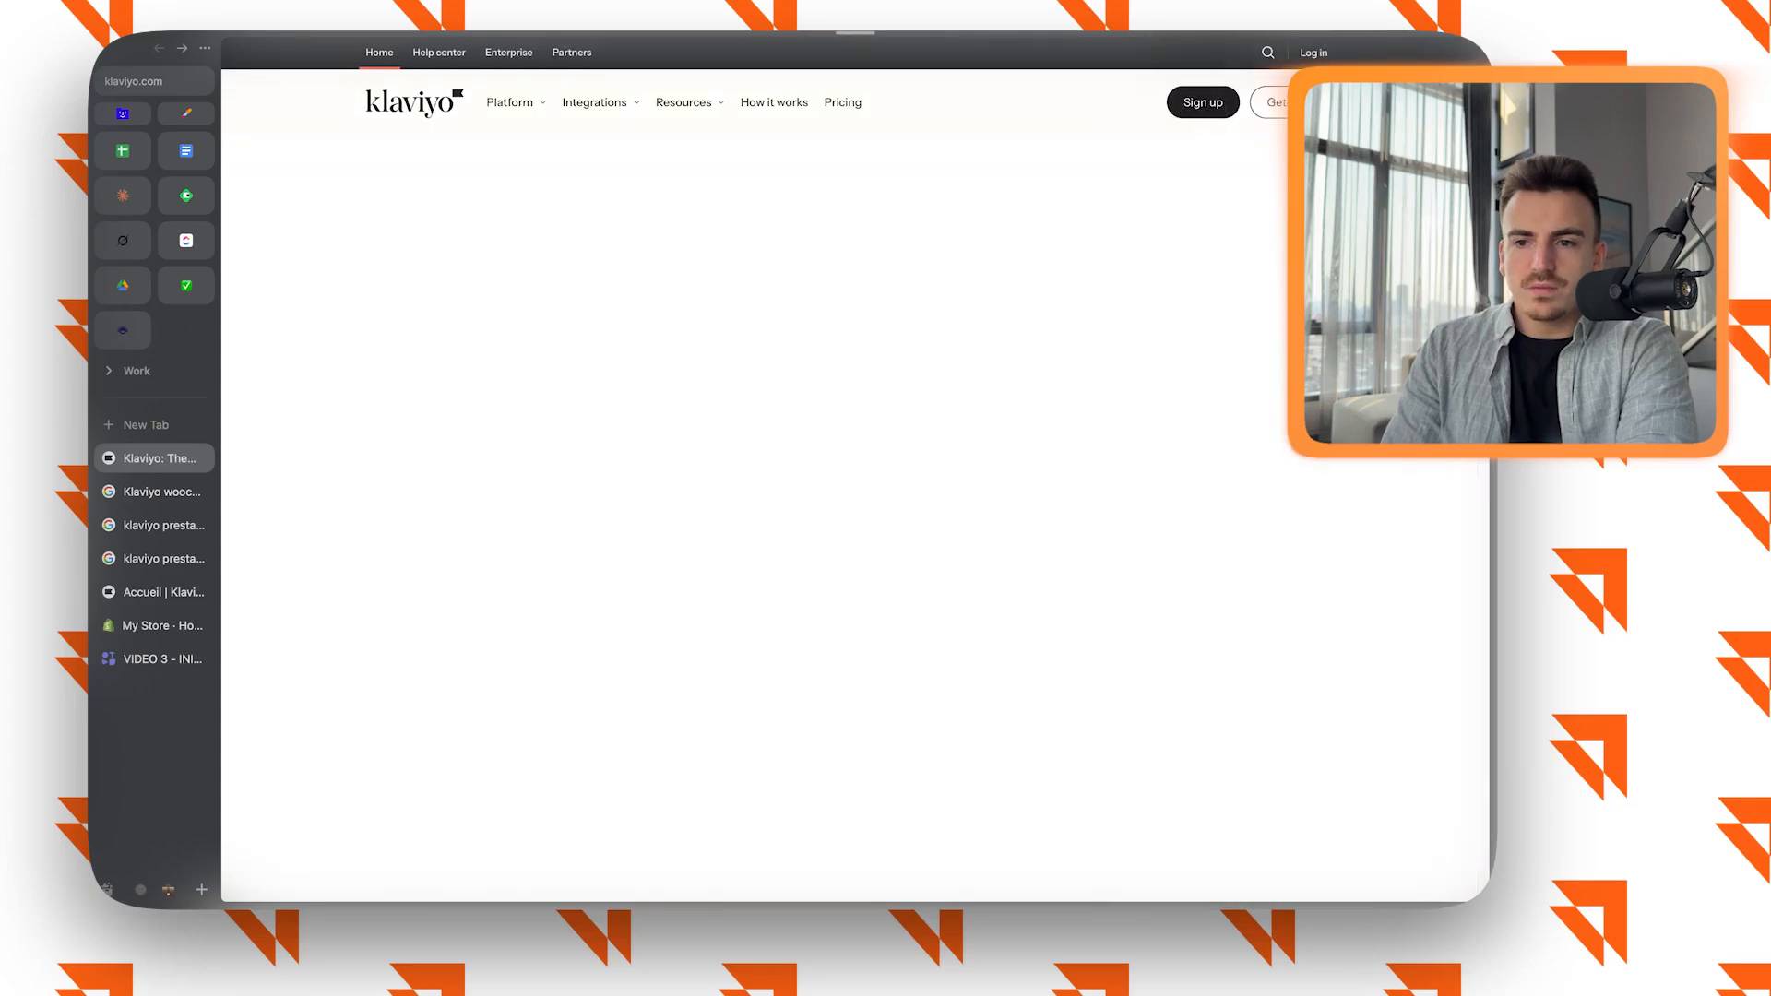
pyautogui.click(407, 468)
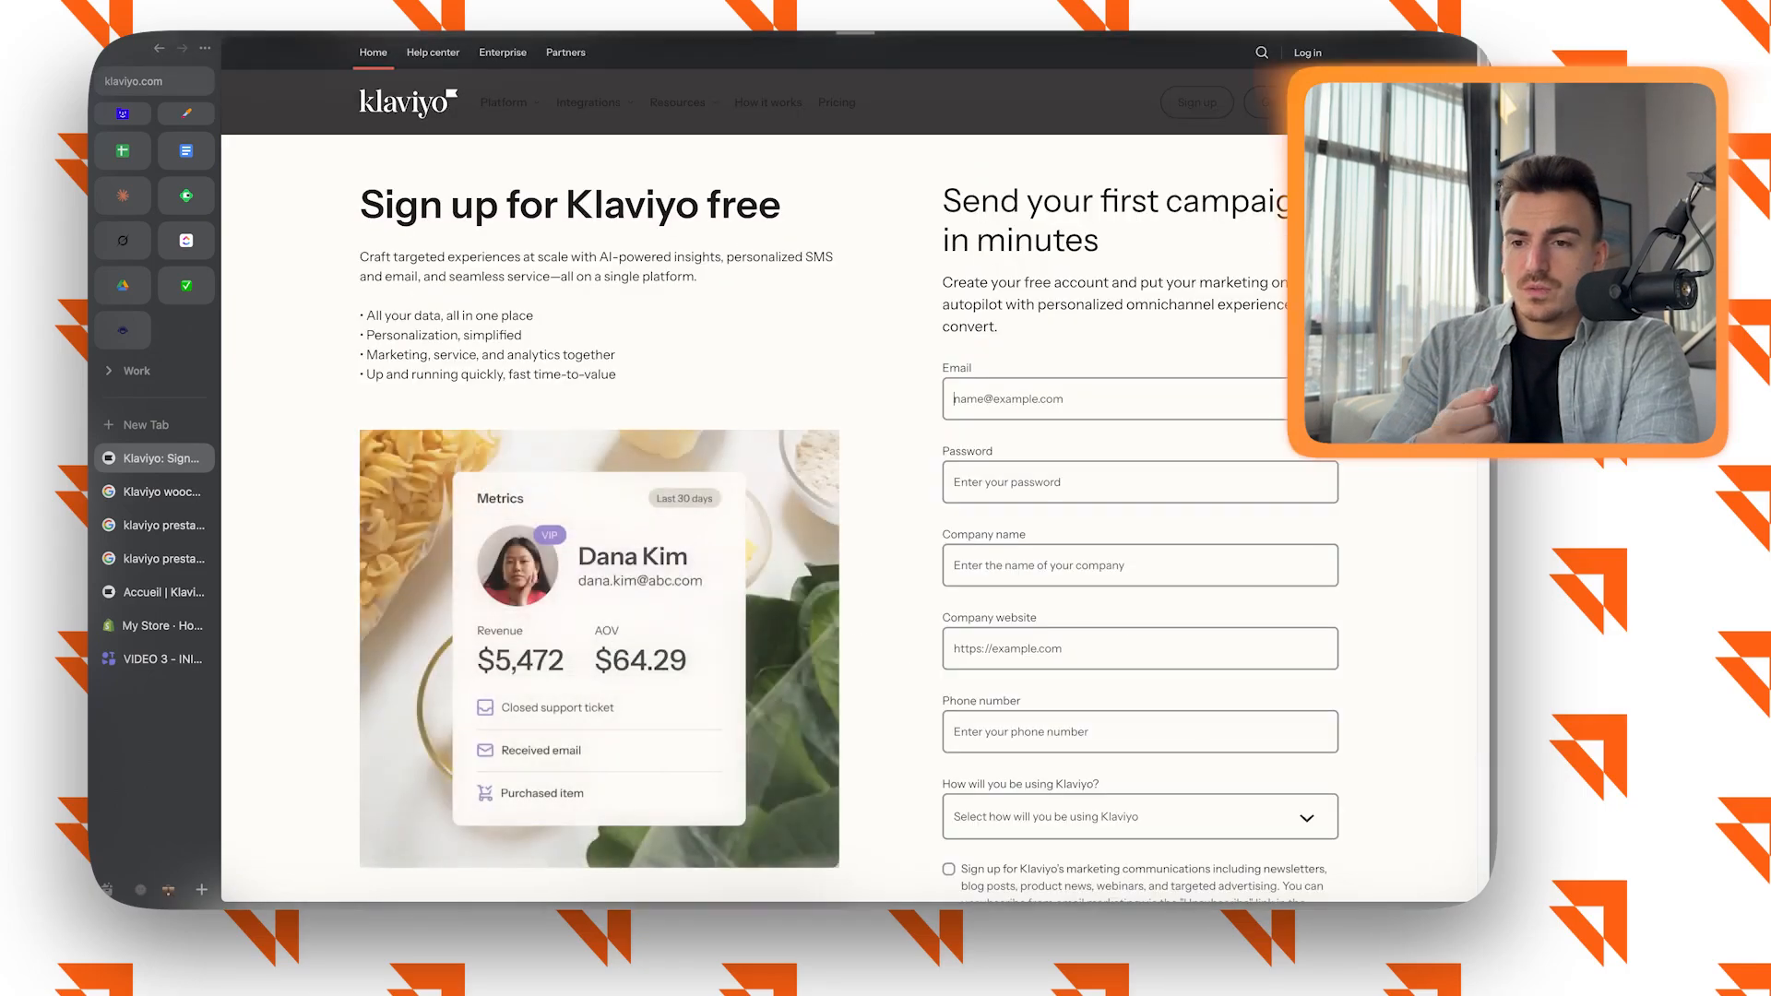
pyautogui.scroll(-3, 849, 461)
pyautogui.scroll(-1, 849, 466)
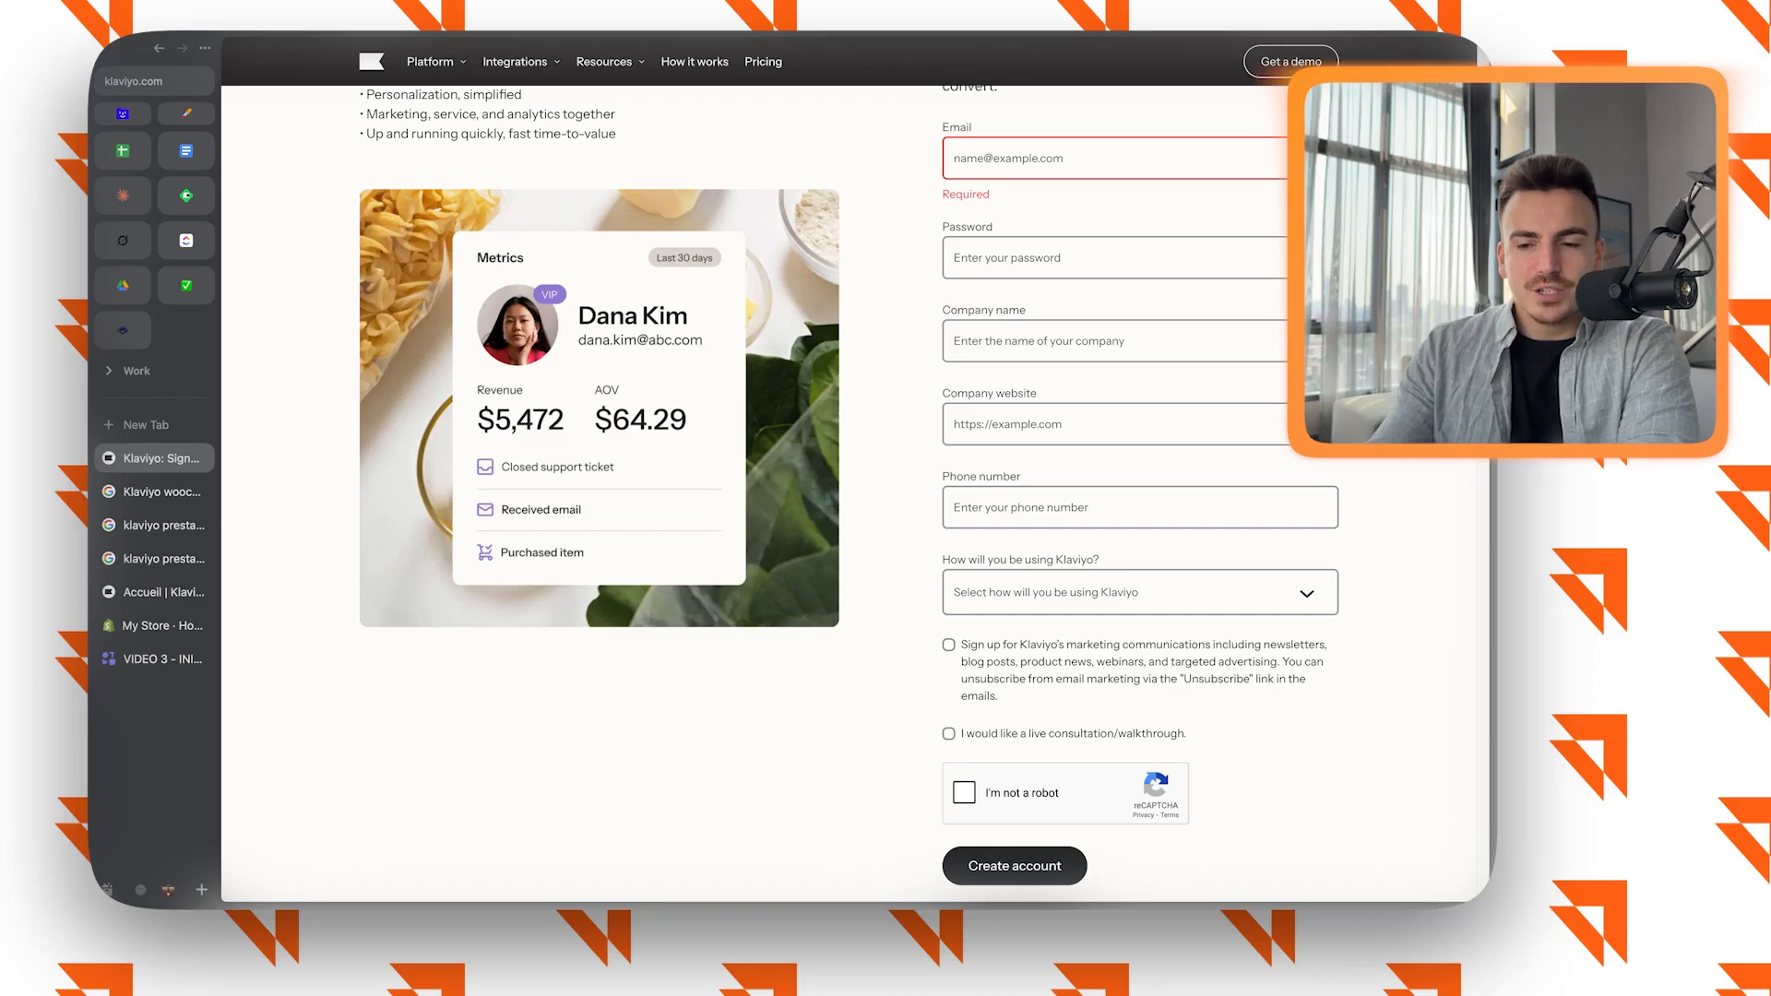
# Go to the Google results for "Klaviyo woocommerce" and open the Klaviyo for WooCommerce extension page.
pyautogui.click(155, 625)
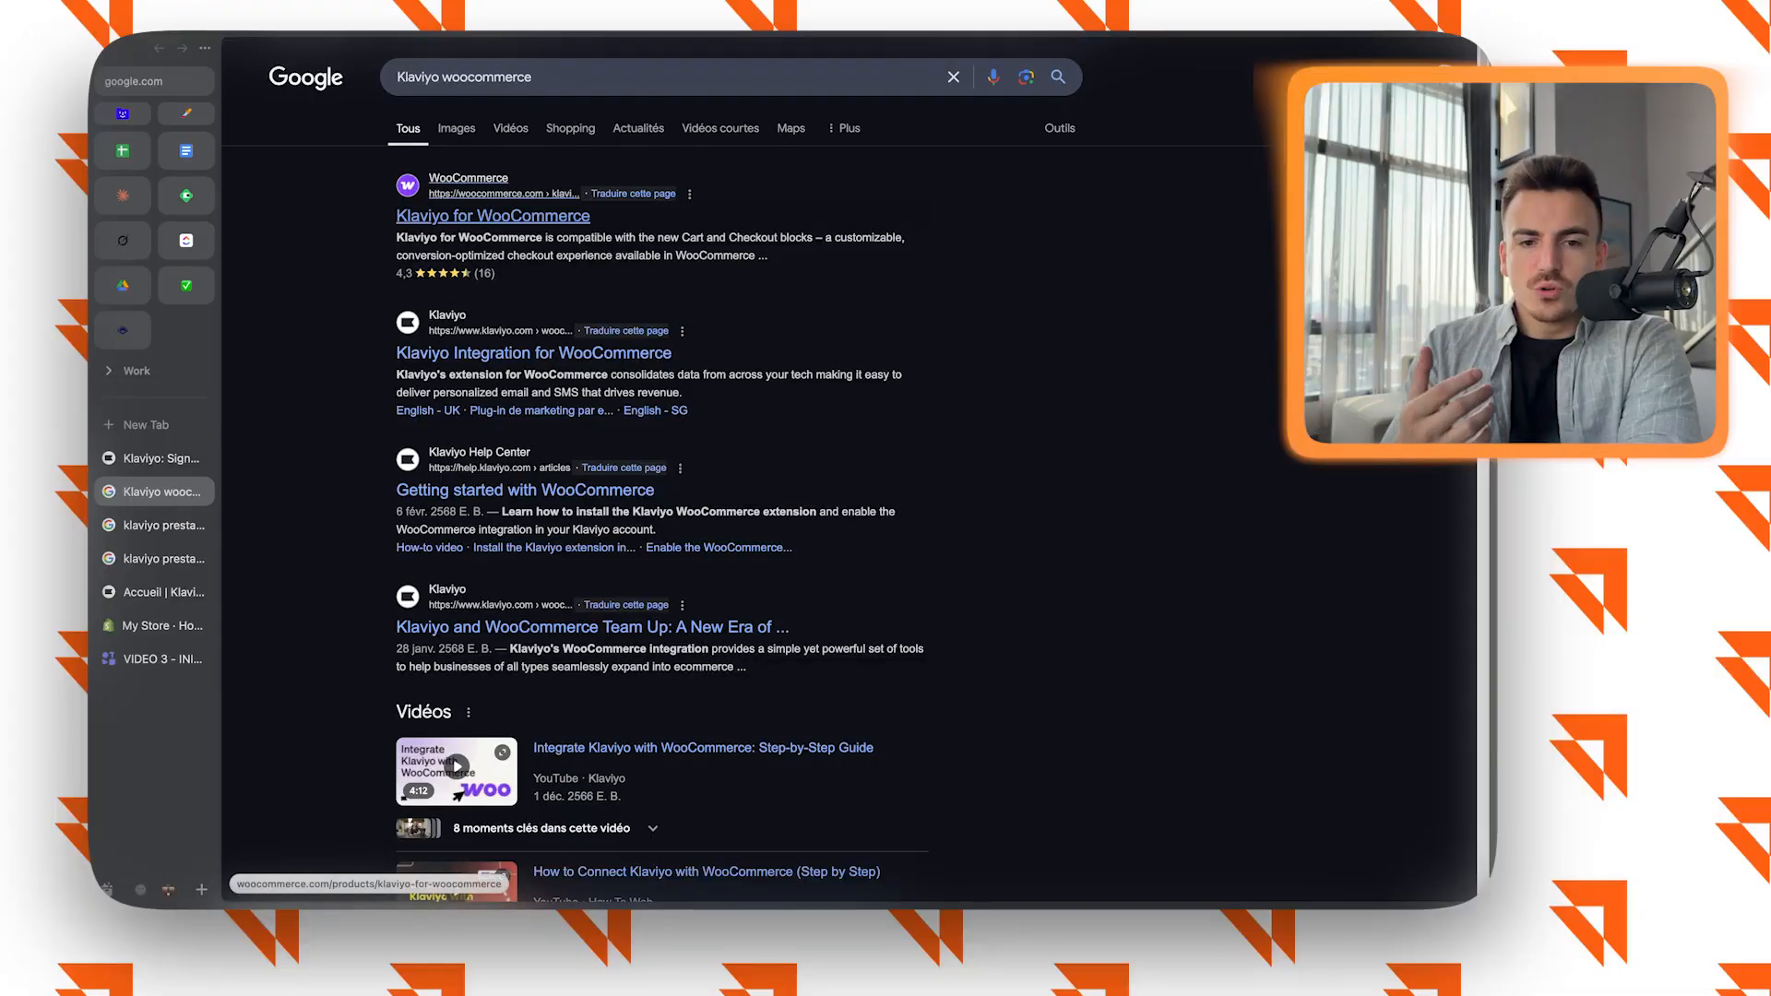
pyautogui.moveTo(398, 77); pyautogui.dragTo(506, 77)
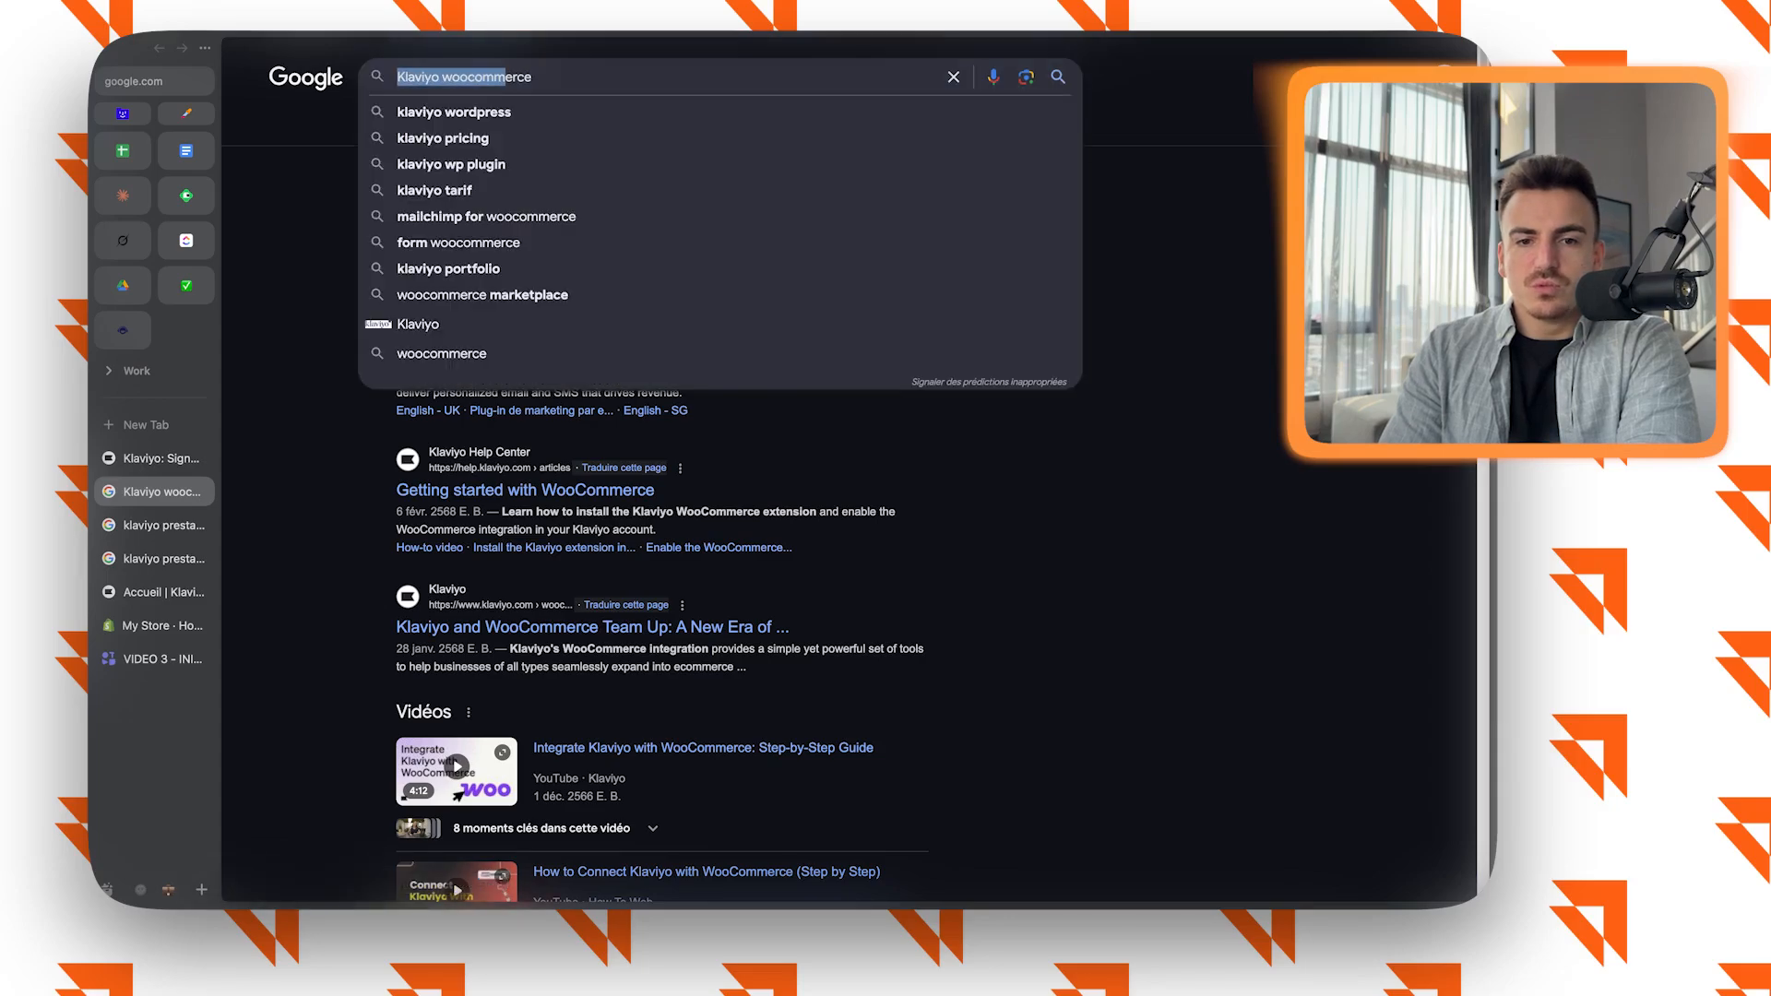
pyautogui.click(1153, 268)
pyautogui.click(498, 217)
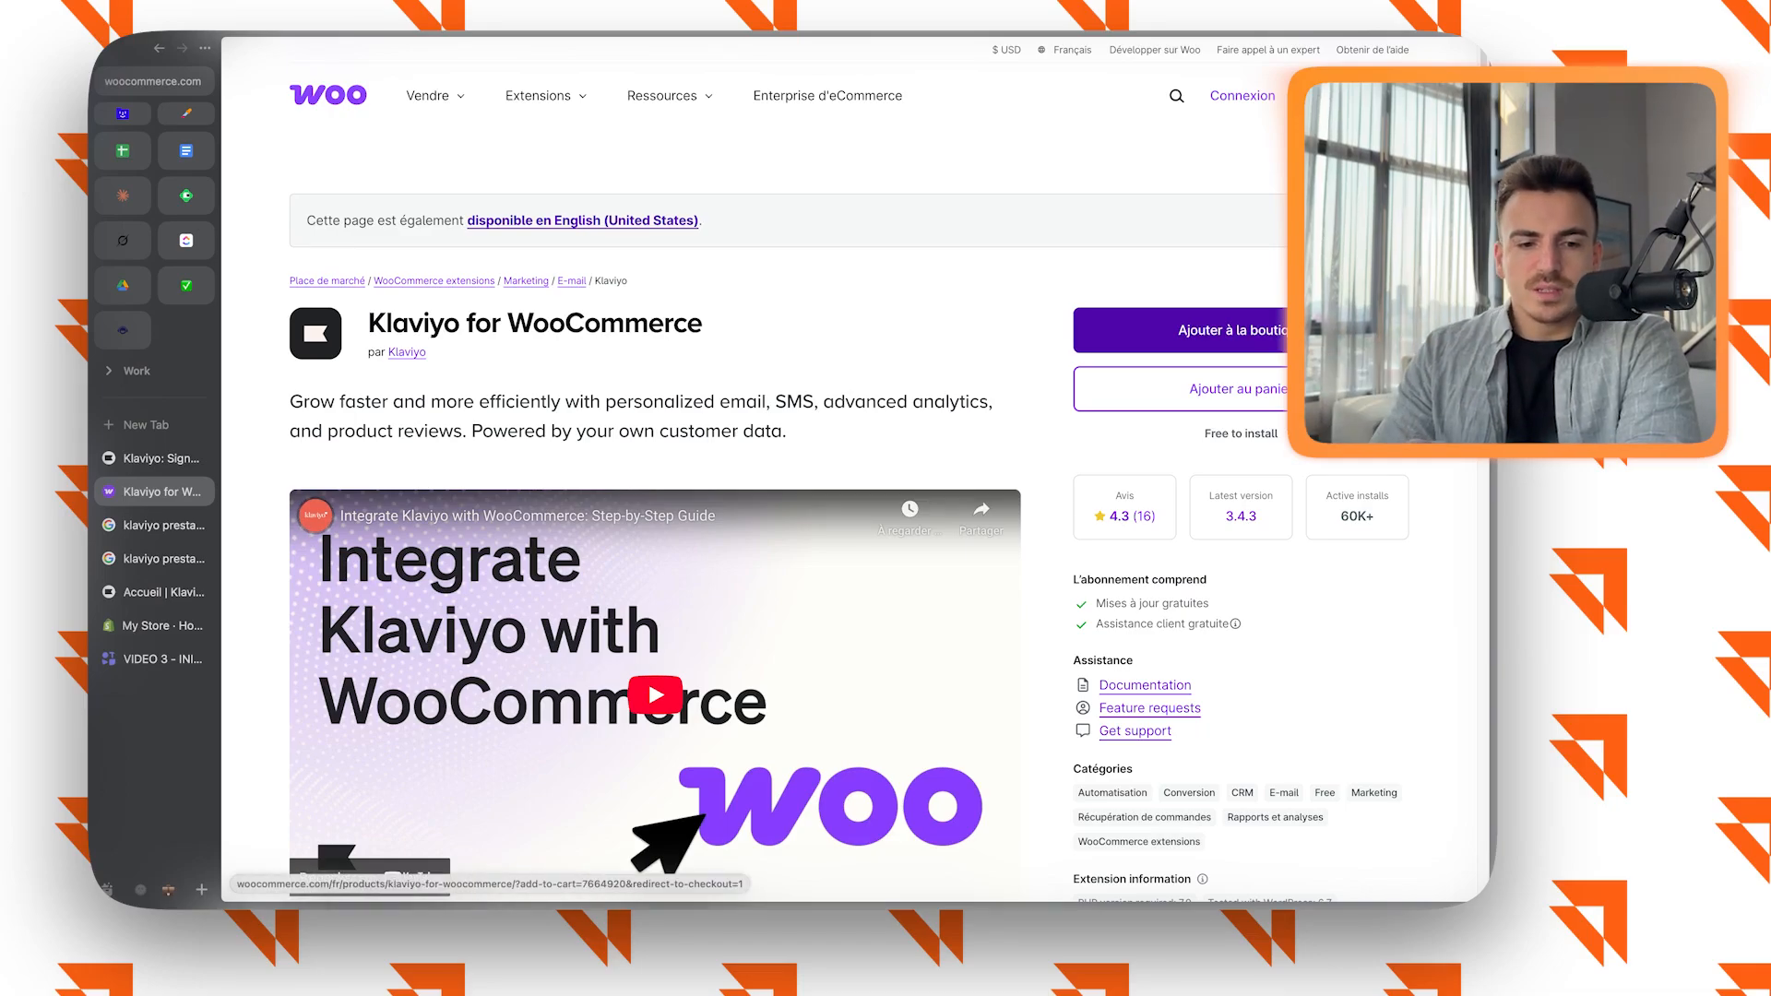
# View the Klaviyo module page on the PrestaShop marketplace and examine which PrestaShop versions it supports.
pyautogui.click(153, 525)
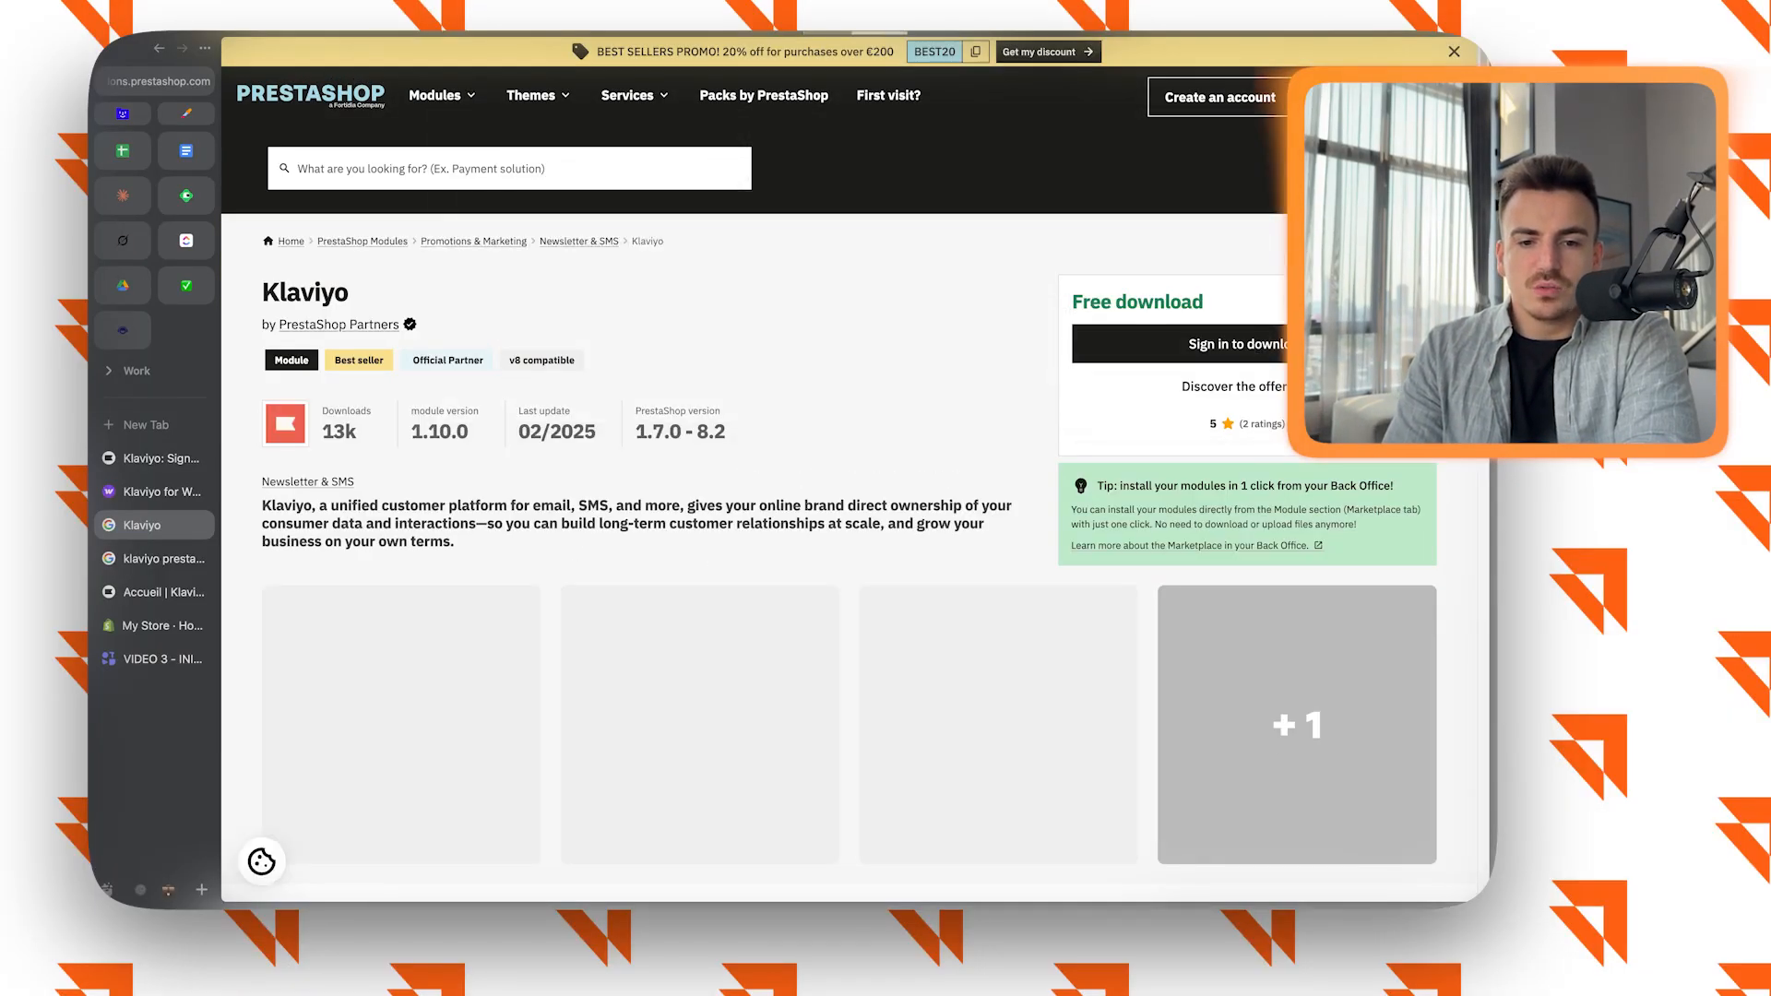
pyautogui.moveTo(634, 431); pyautogui.dragTo(725, 431)
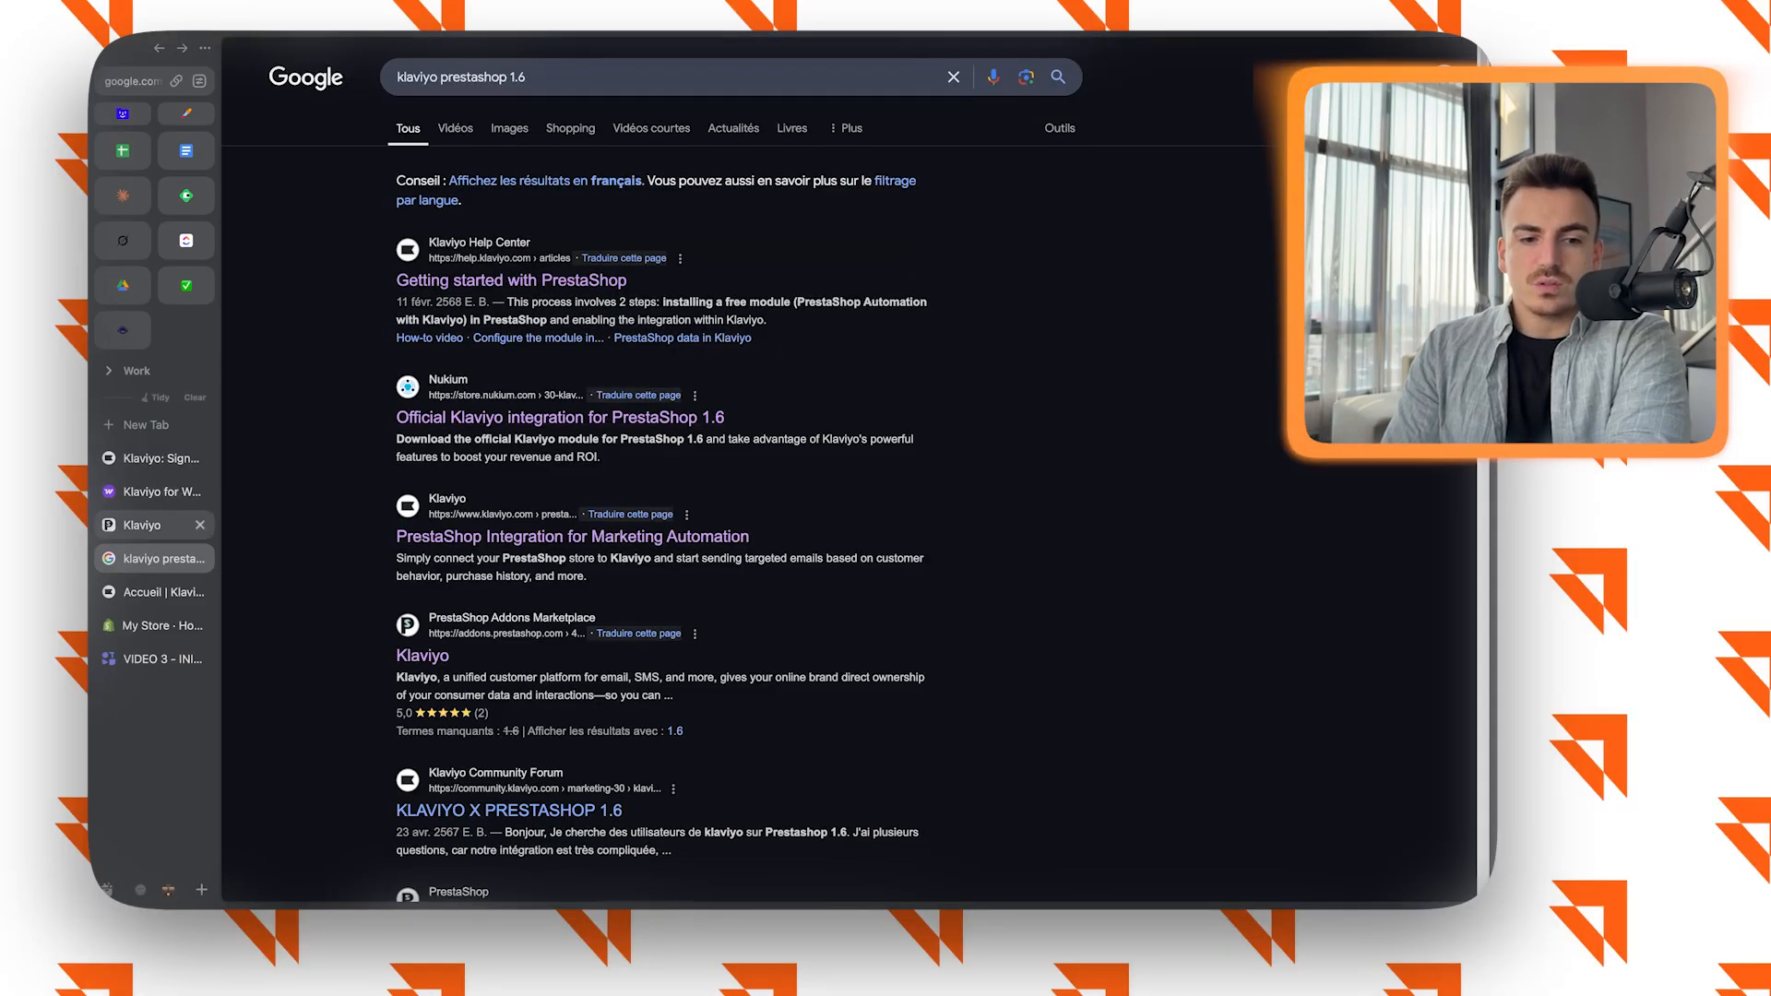
pyautogui.click(142, 525)
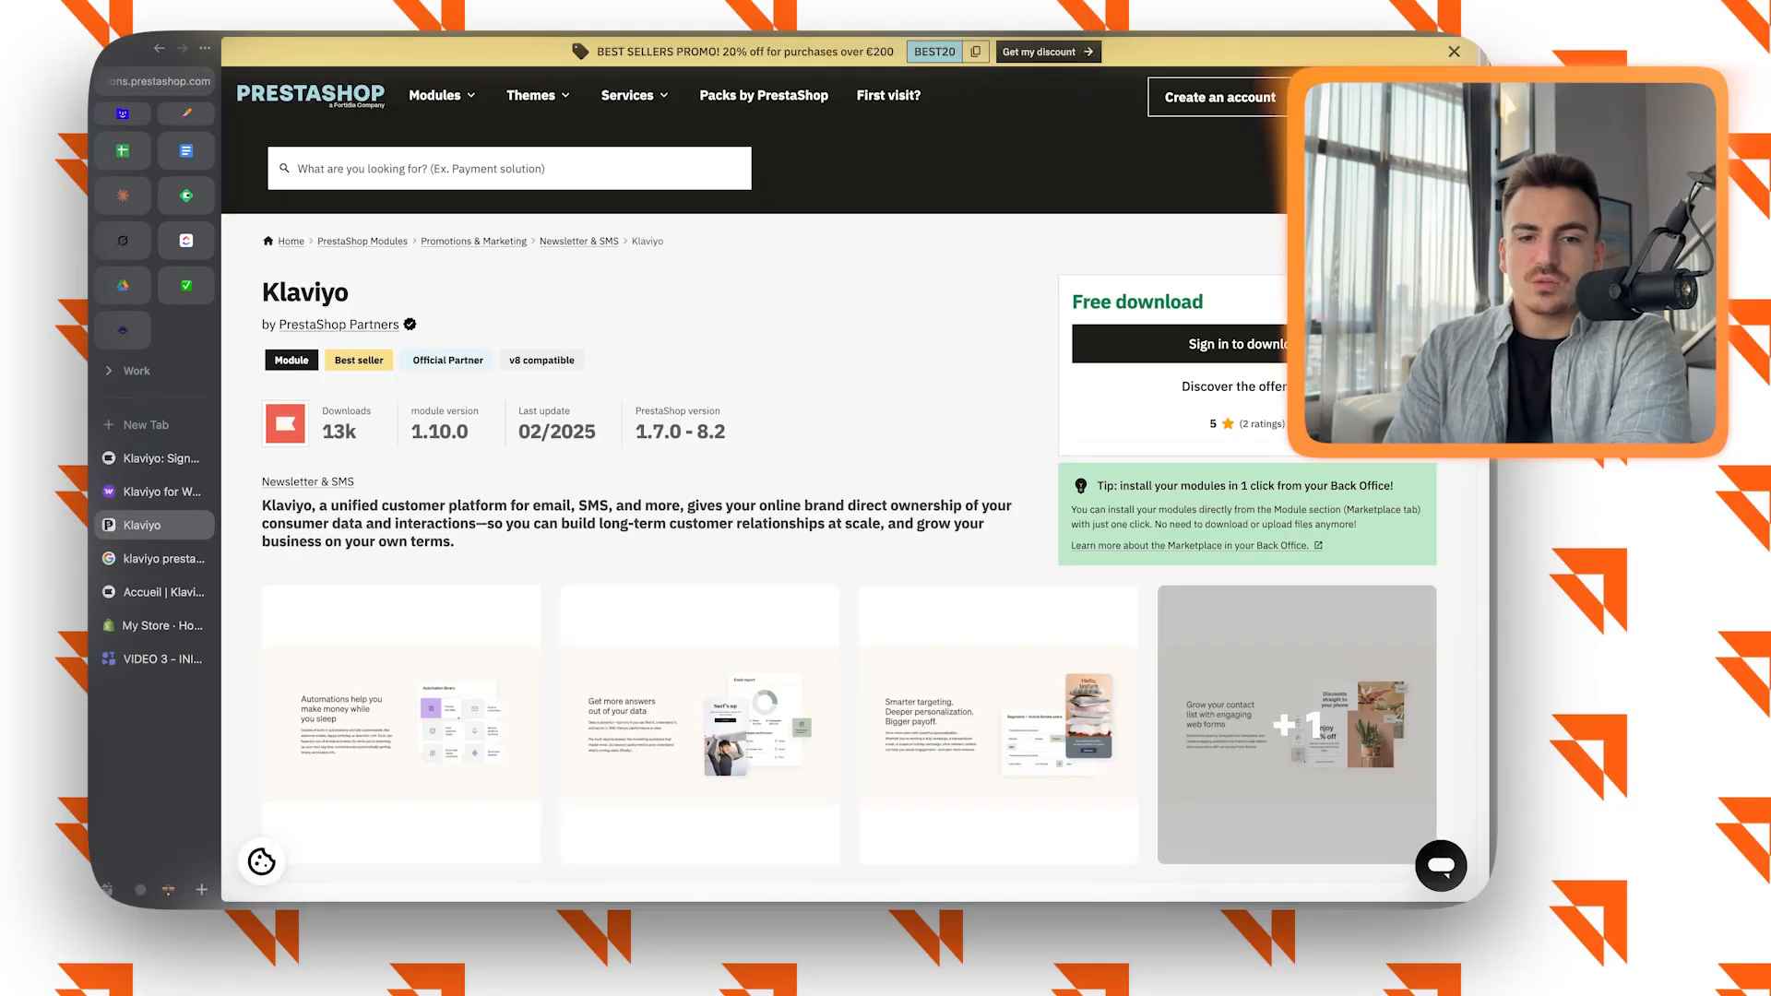
# From the "klaviyo prestashop 1.6" search results, open Nukium's PrestaShop modules page and its official Klaviyo integration for PrestaShop 1.6.
pyautogui.click(155, 558)
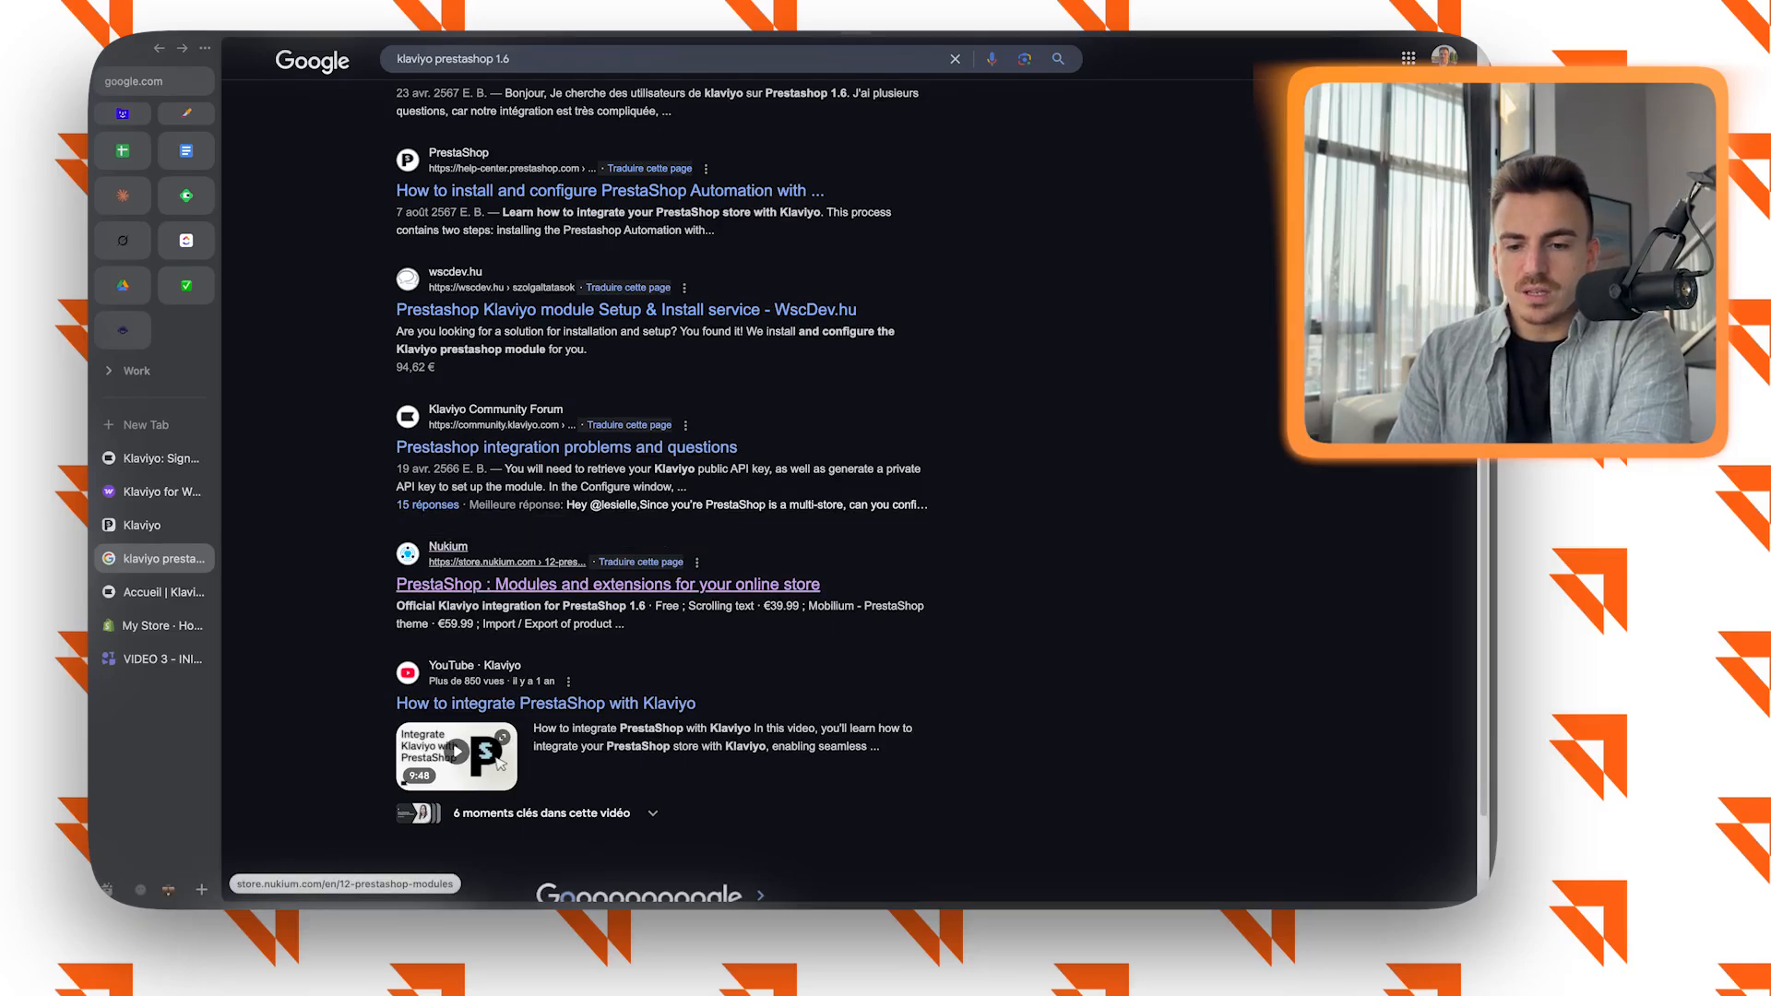
pyautogui.click(609, 584)
pyautogui.scroll(-1, 590, 572)
pyautogui.click(576, 562)
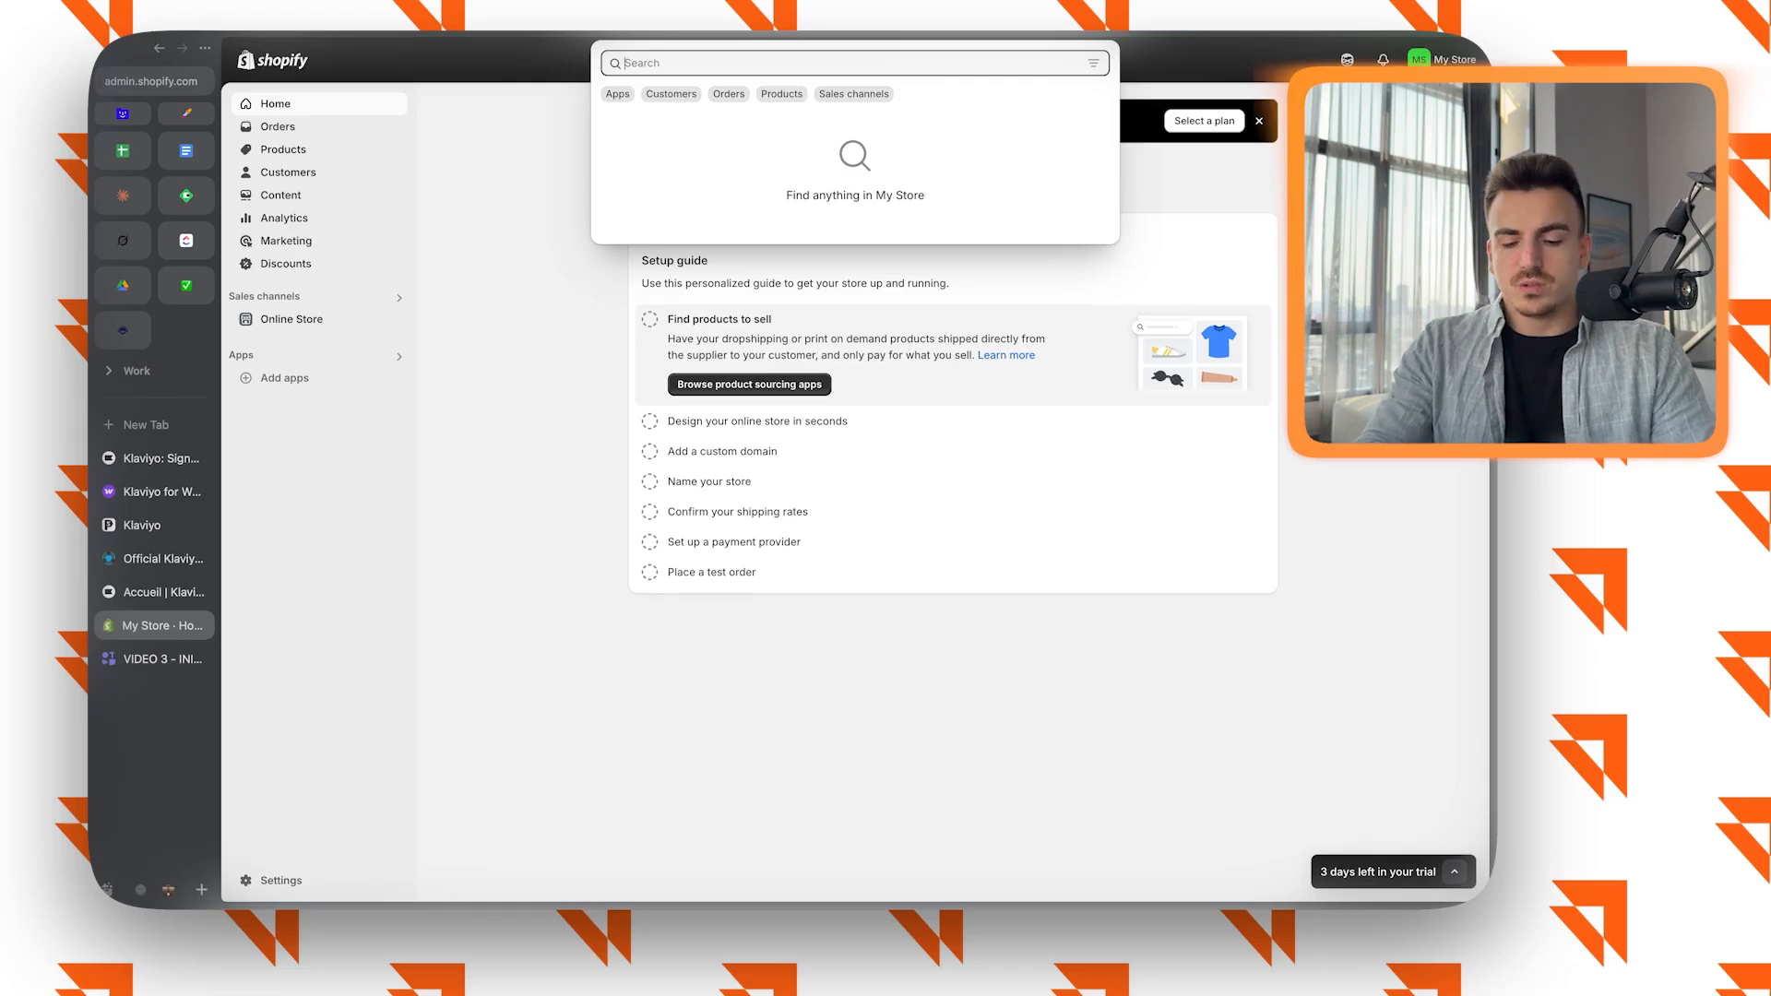
# Search the Shopify admin for Klaviyo and open its Email Marketing & SMS app listing.
pyautogui.write('Klaviyo')
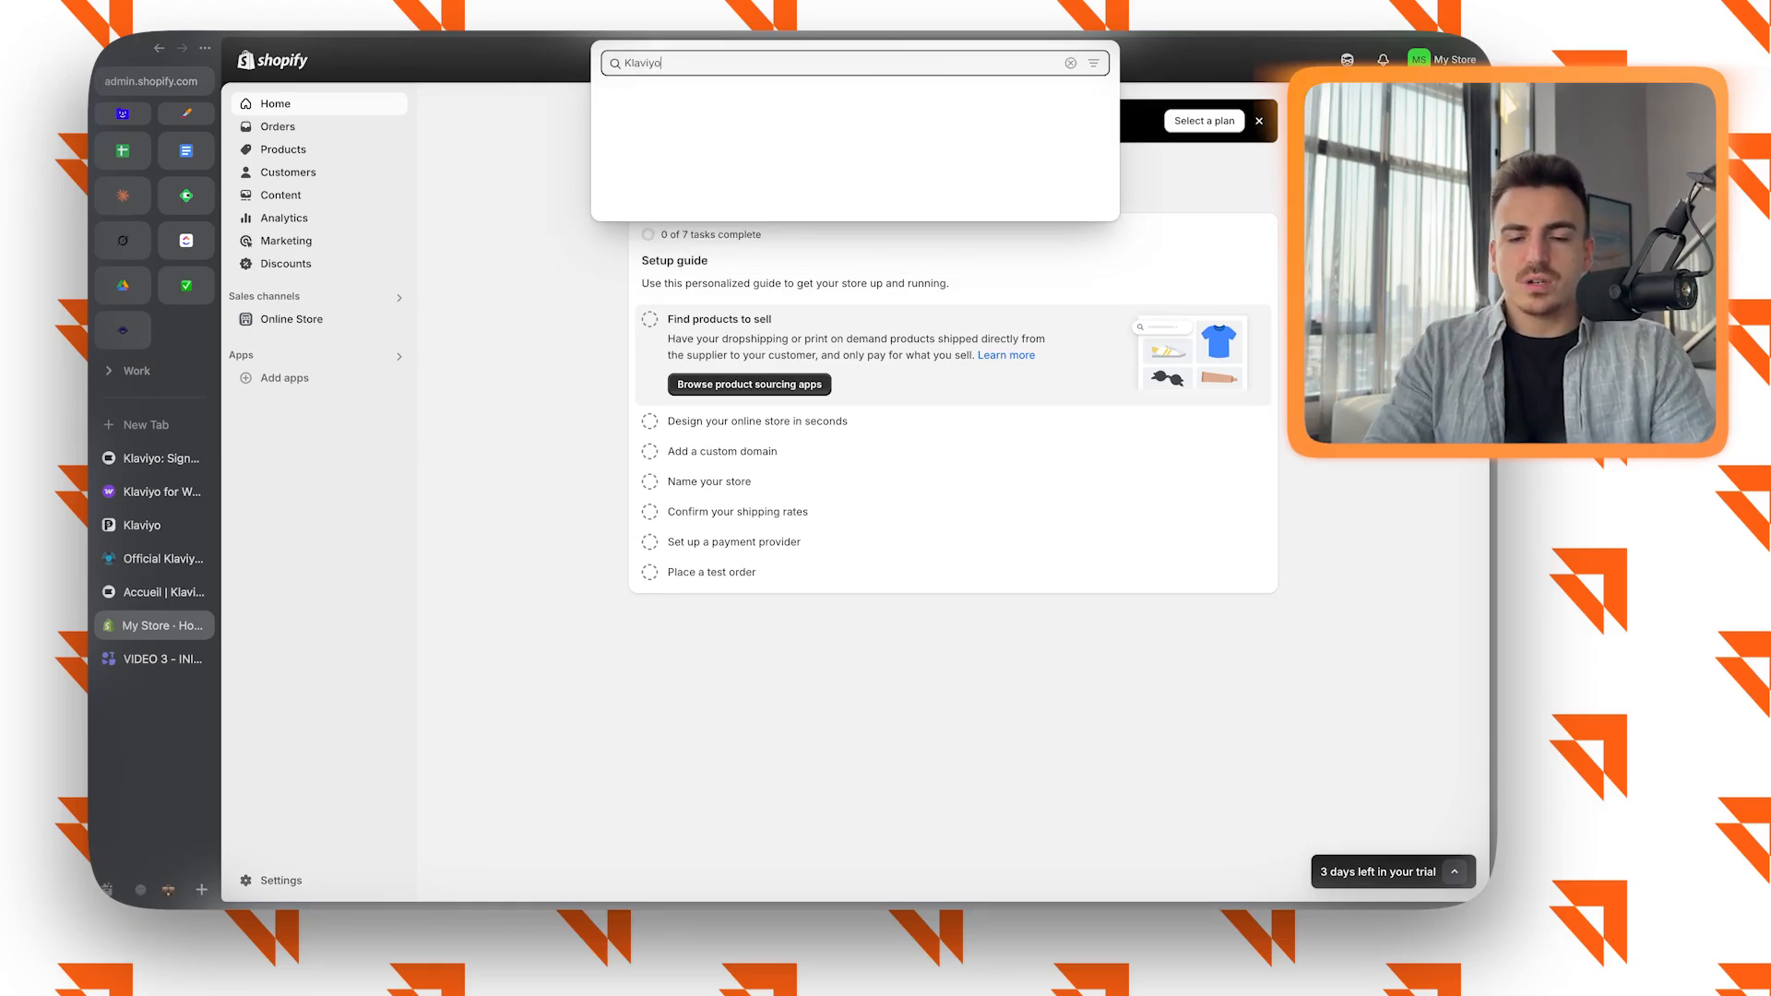
pyautogui.press('Return')
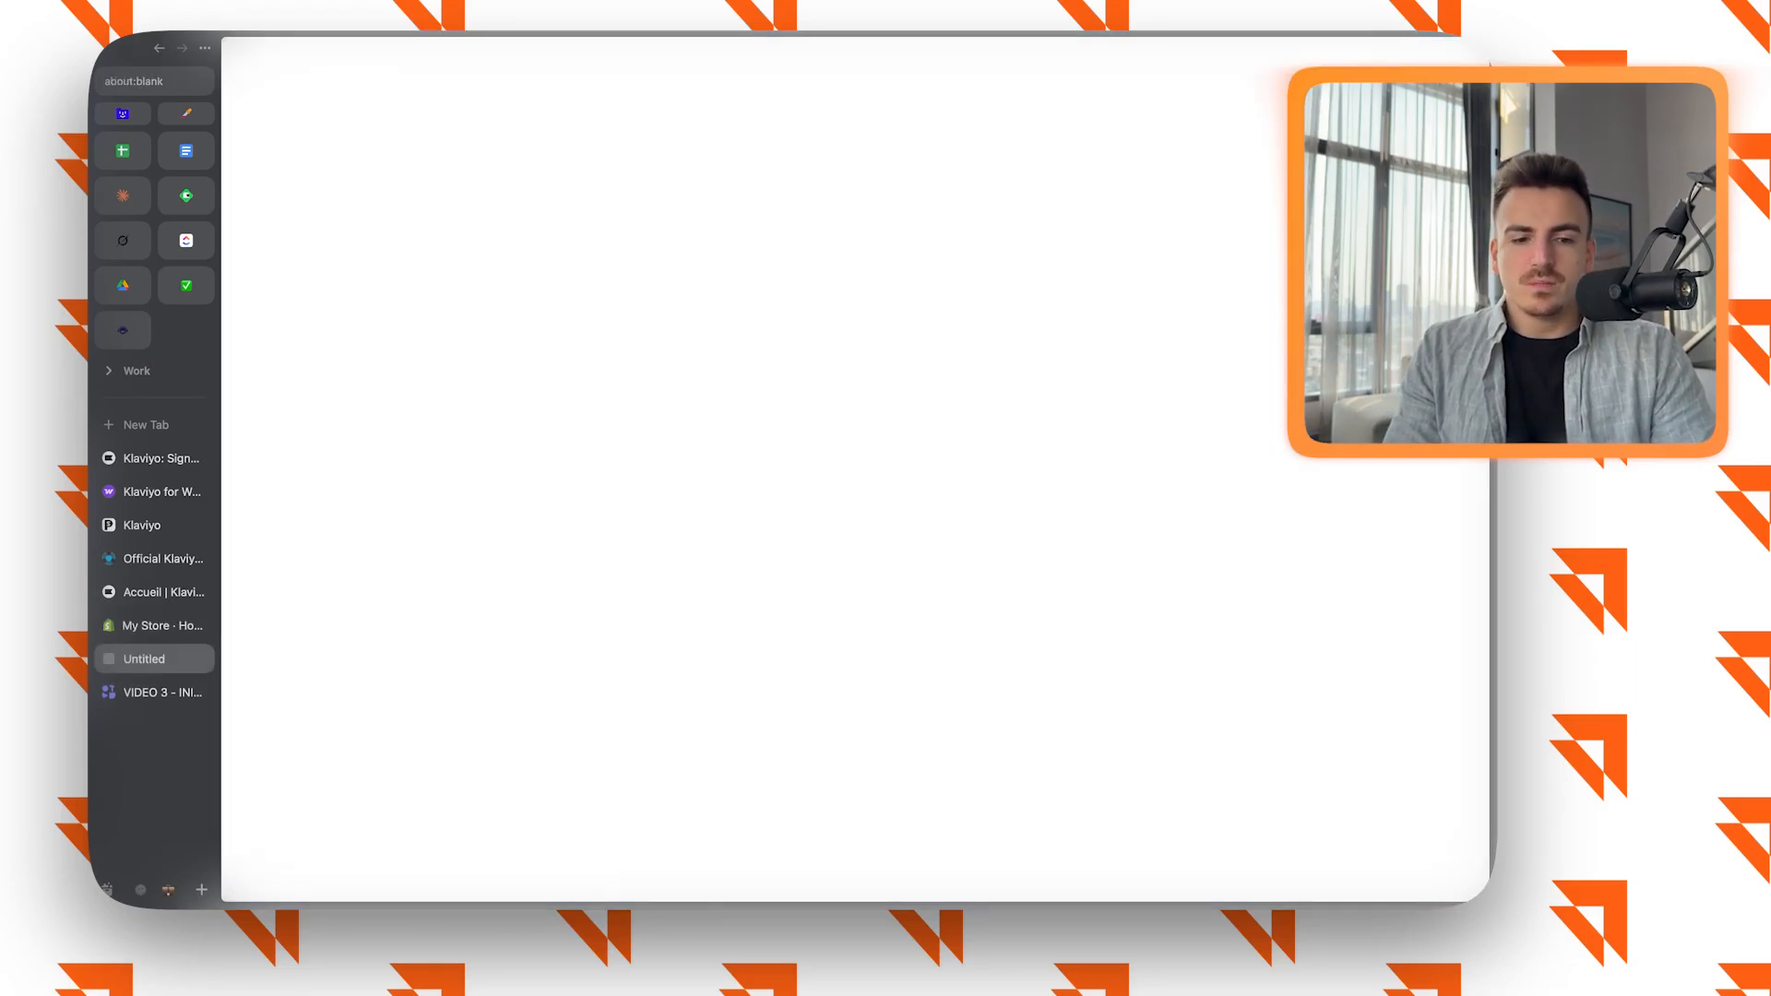
# Switch to the Klaviyo account and open the integrations directory from its Intégrations page.
pyautogui.click(162, 592)
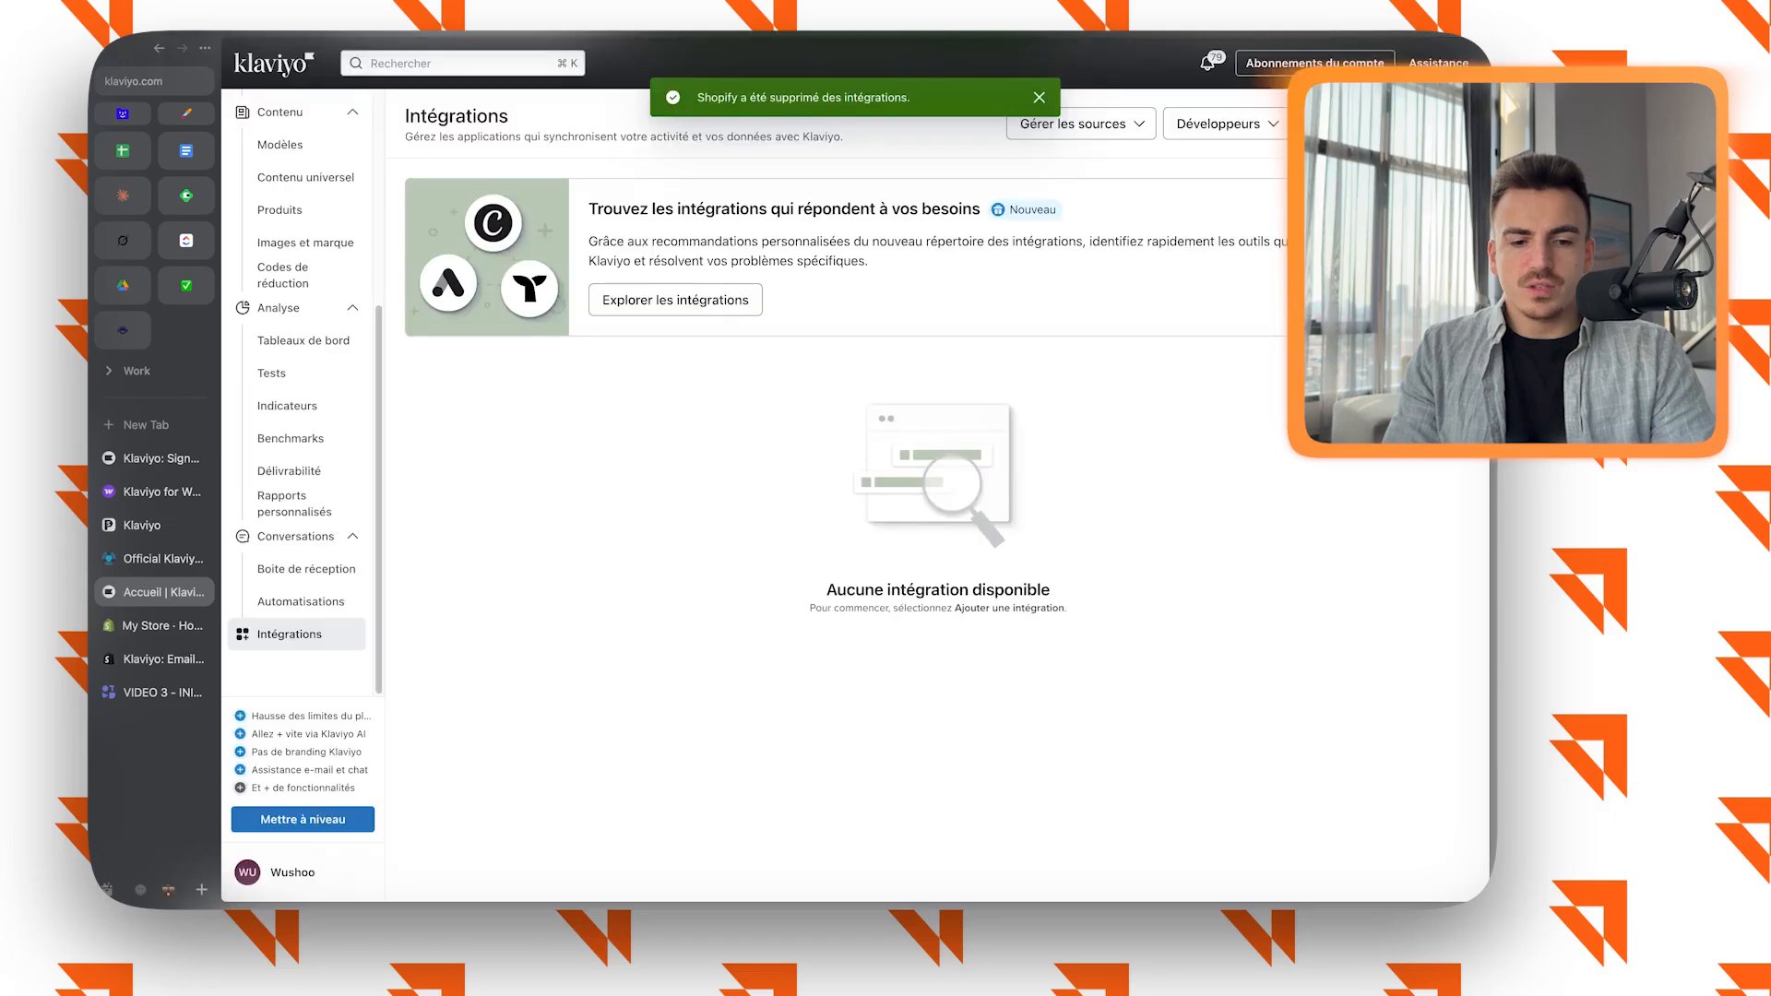
pyautogui.scroll(5, 297, 634)
pyautogui.scroll(-5, 304, 115)
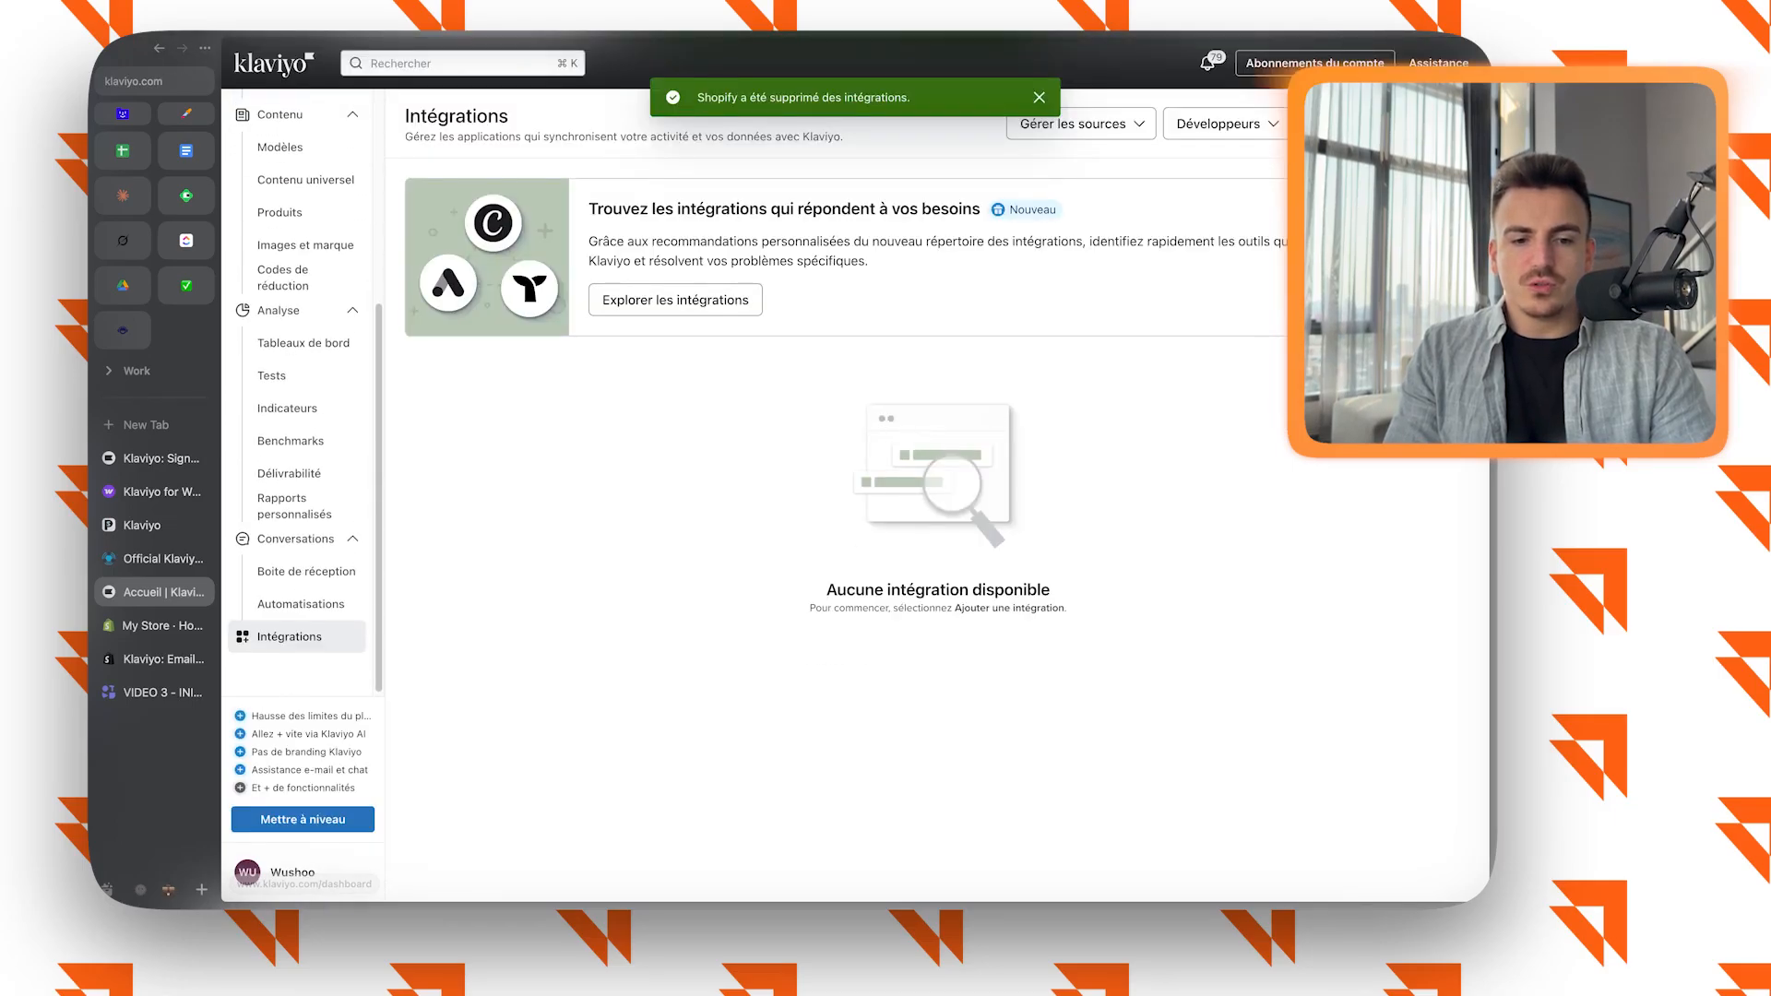
pyautogui.click(675, 300)
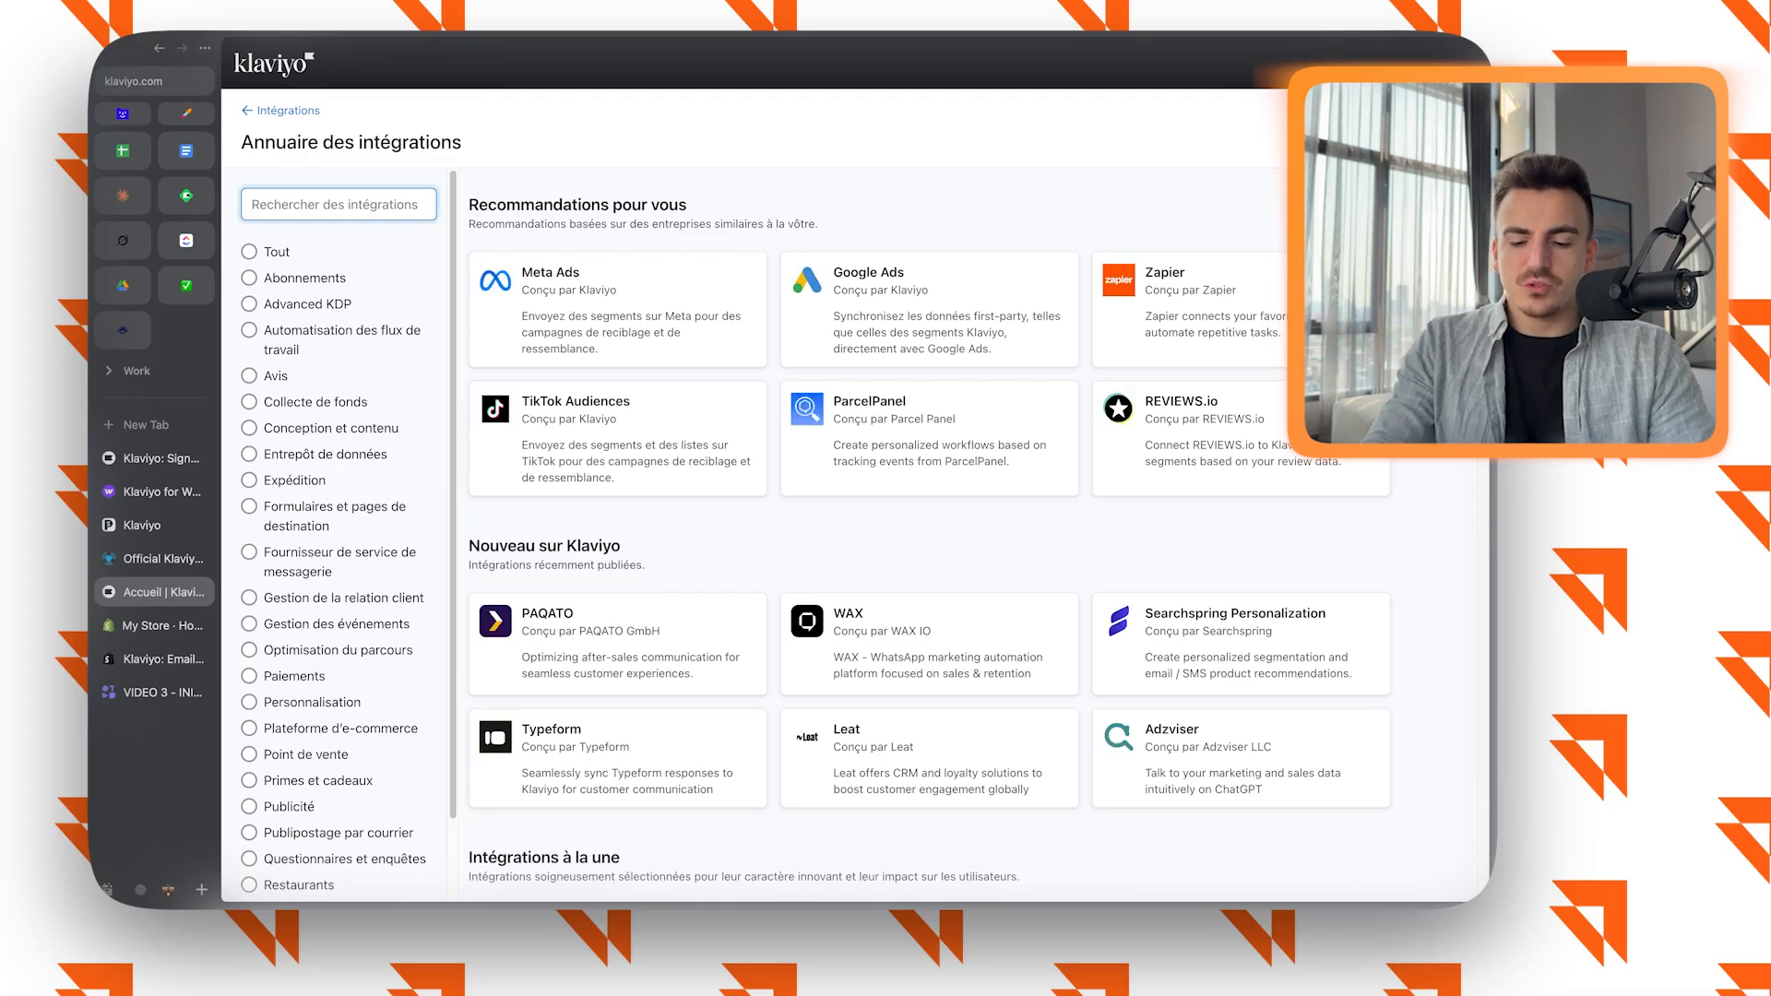
# Search the integrations directory for WooCommerce, Presta and Shopify, and open the Shopify integration's setup.
pyautogui.write('WooCommerce')
pyautogui.press('super+a')
pyautogui.write('Pr')
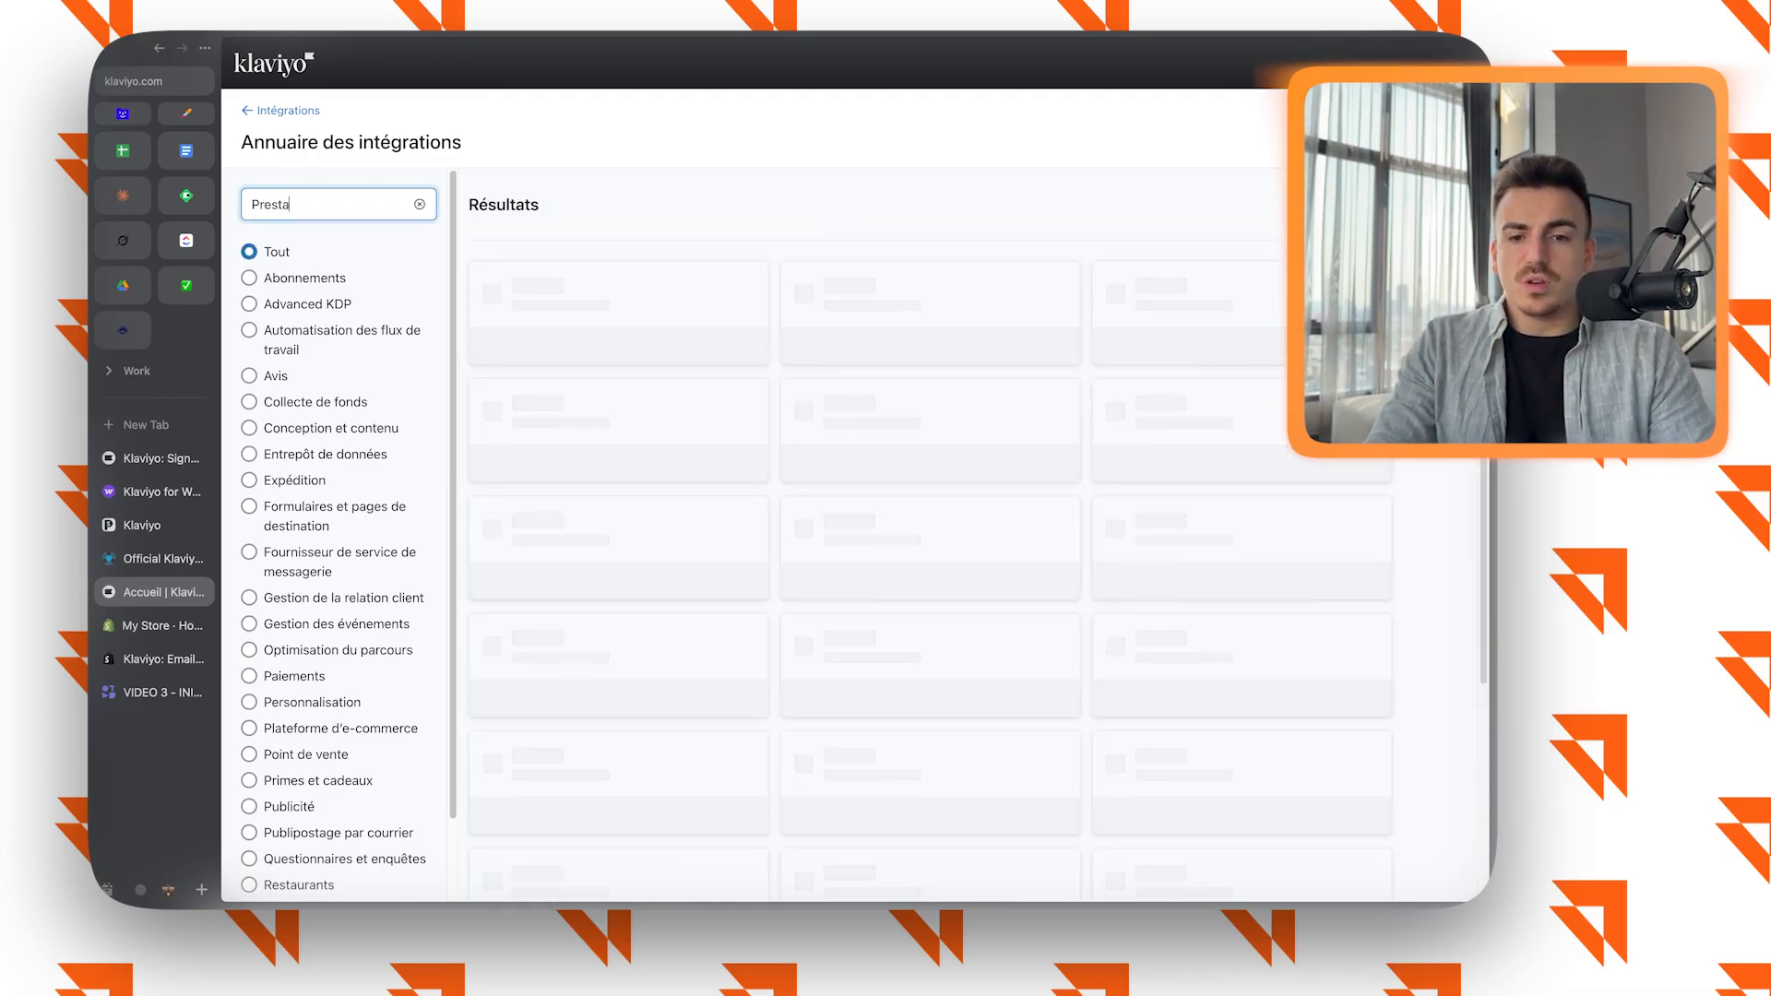
pyautogui.press('BackSpace')
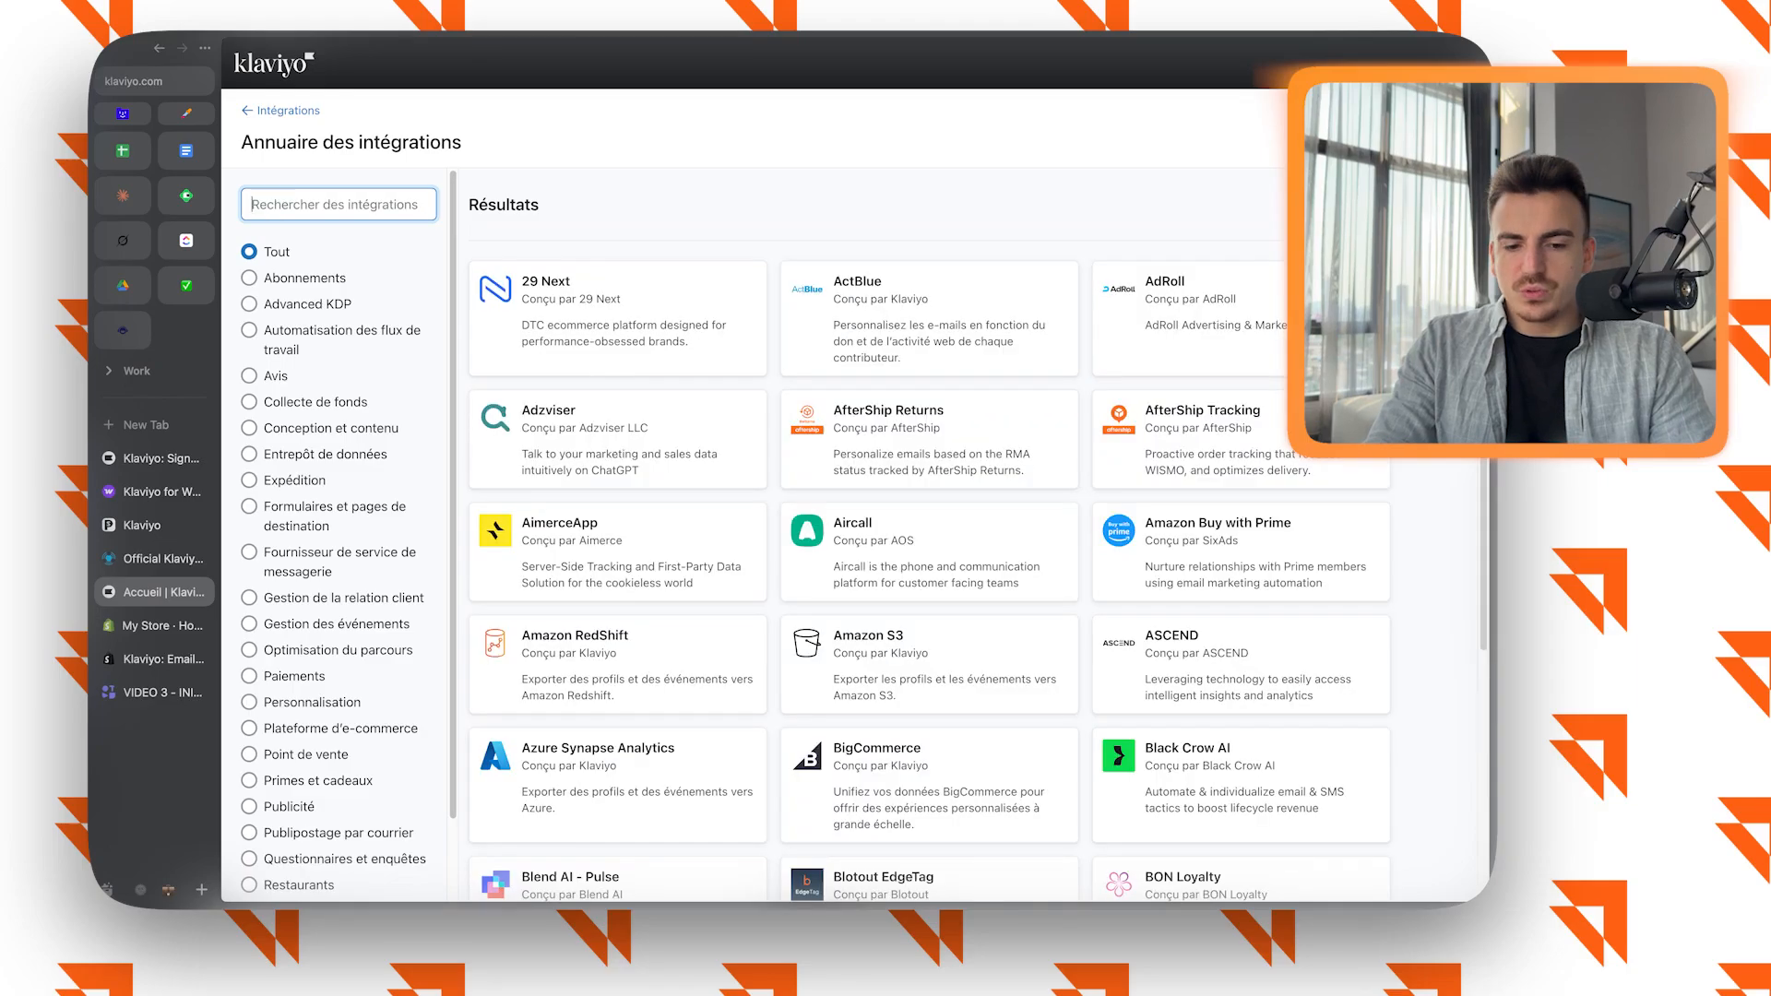
pyautogui.write('Shopify')
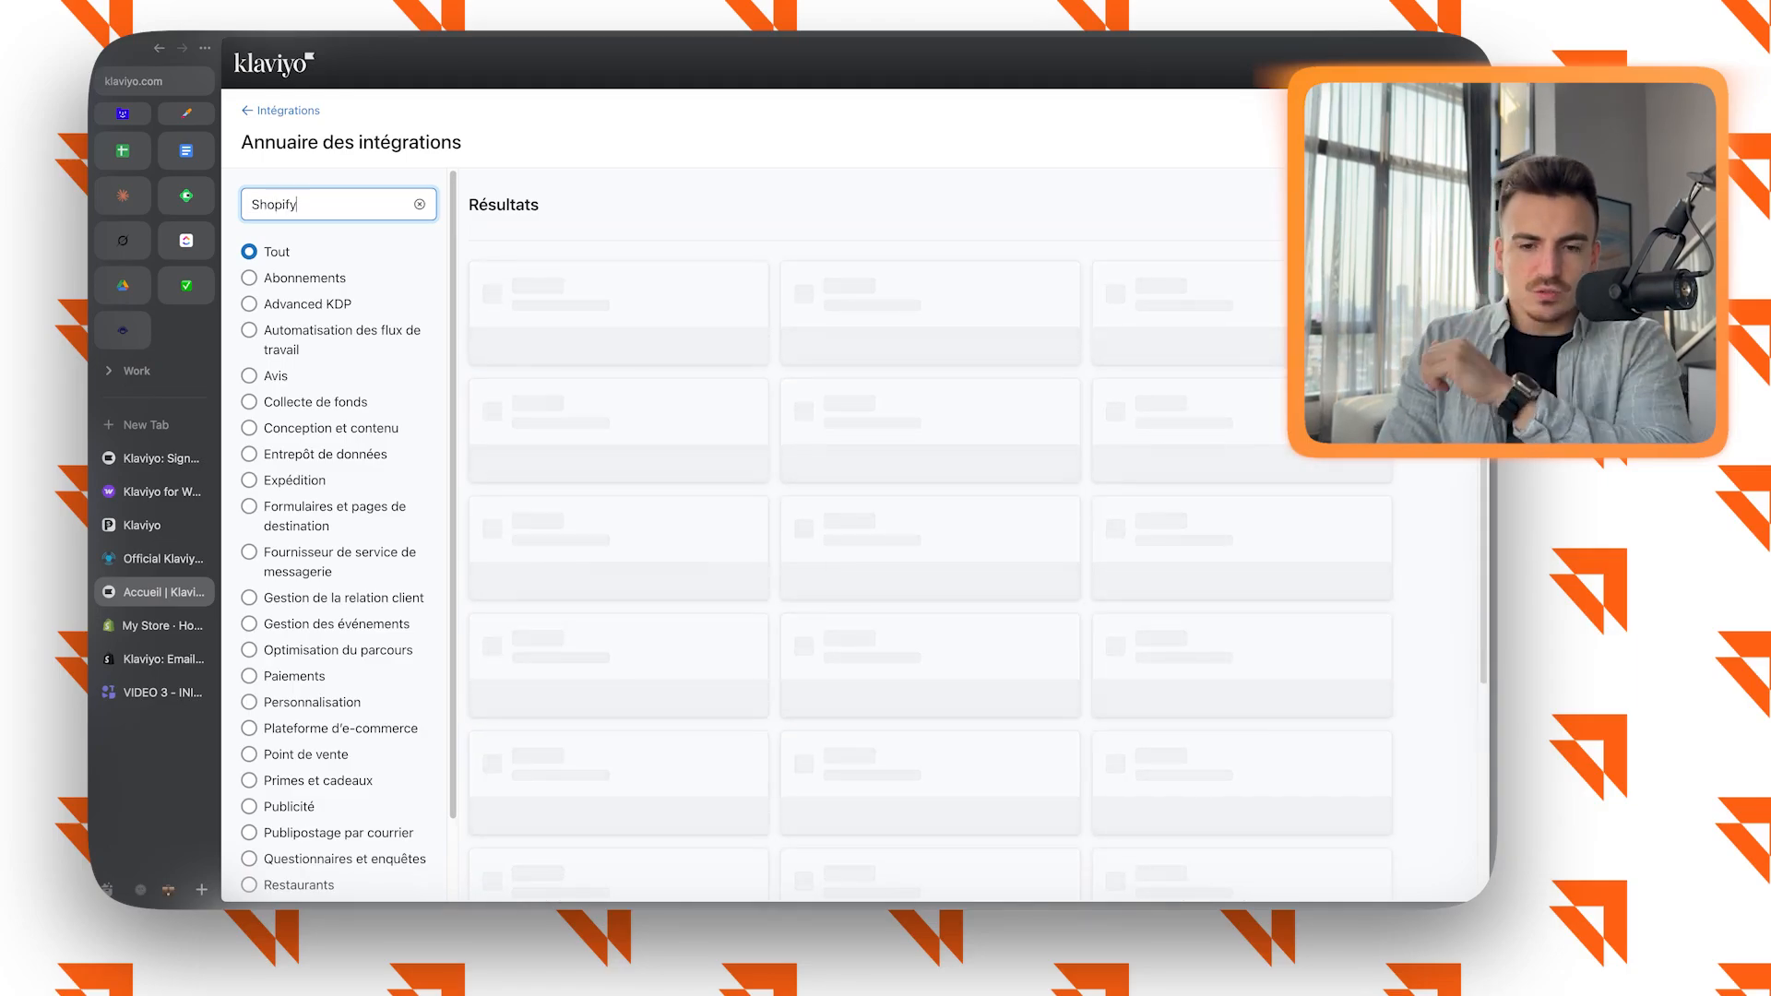
pyautogui.click(618, 321)
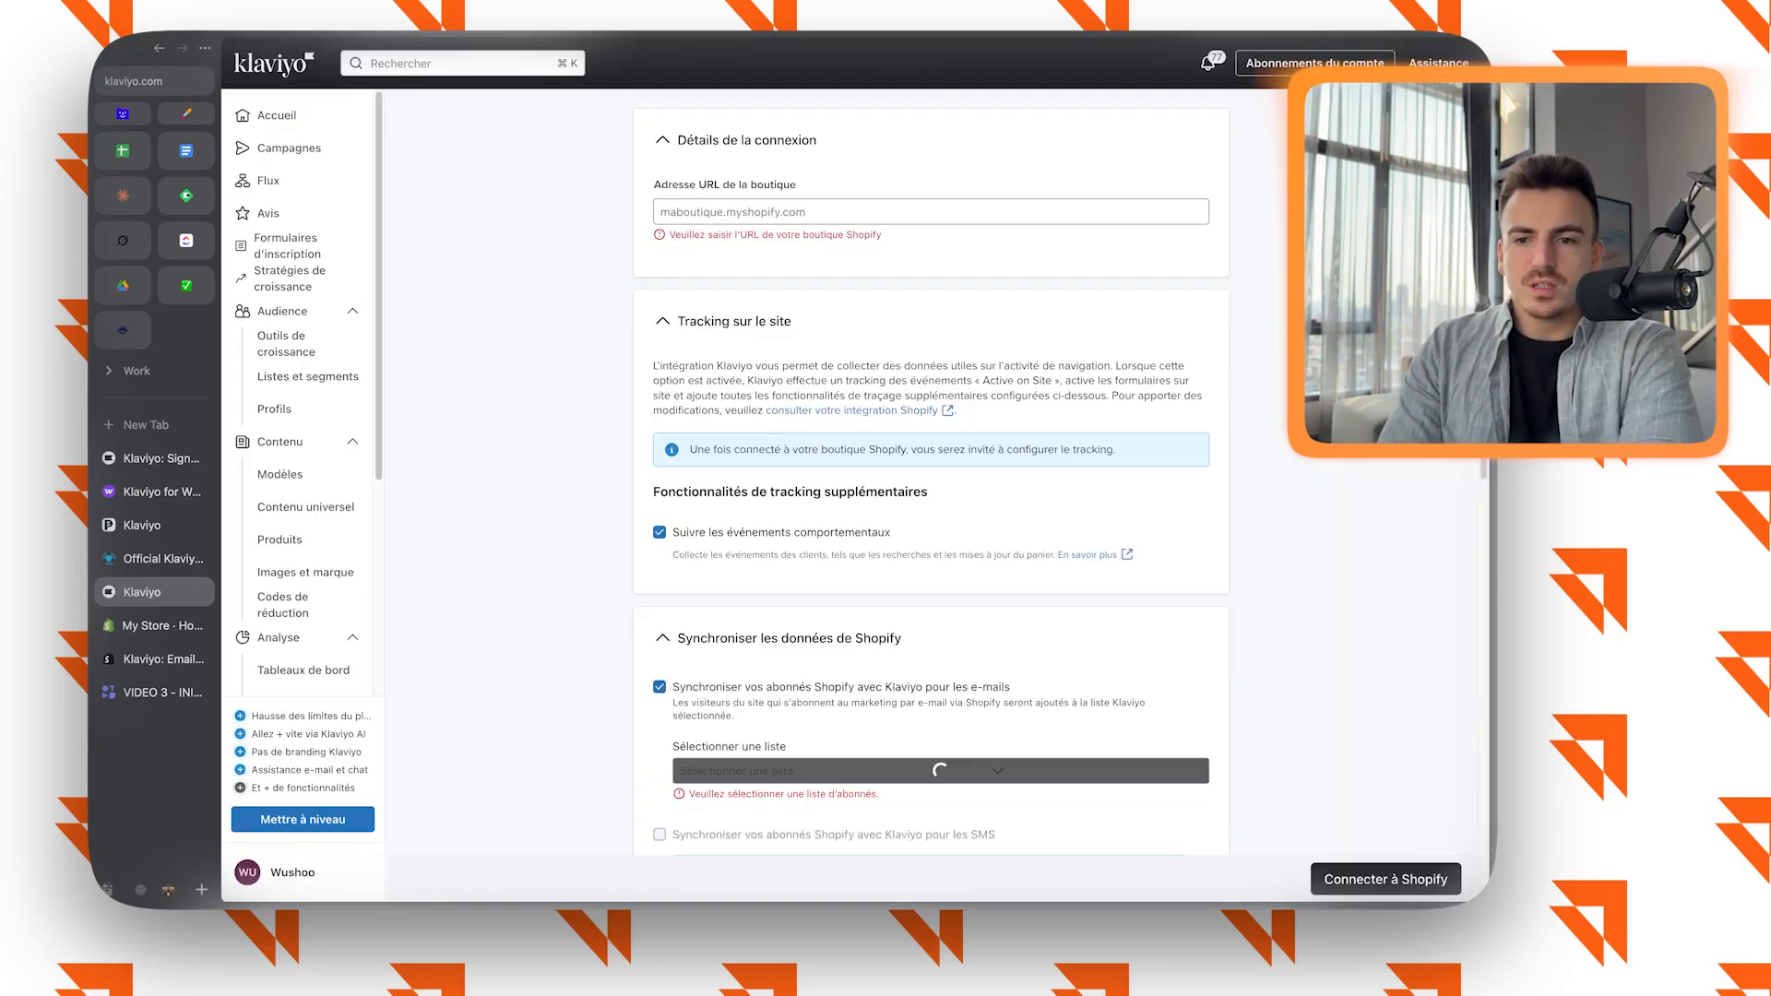
# Install the Klaviyo app on the Shopify store from its app listing and confirm the new integration with the Klaviyo account.
pyautogui.click(154, 659)
pyautogui.click(408, 503)
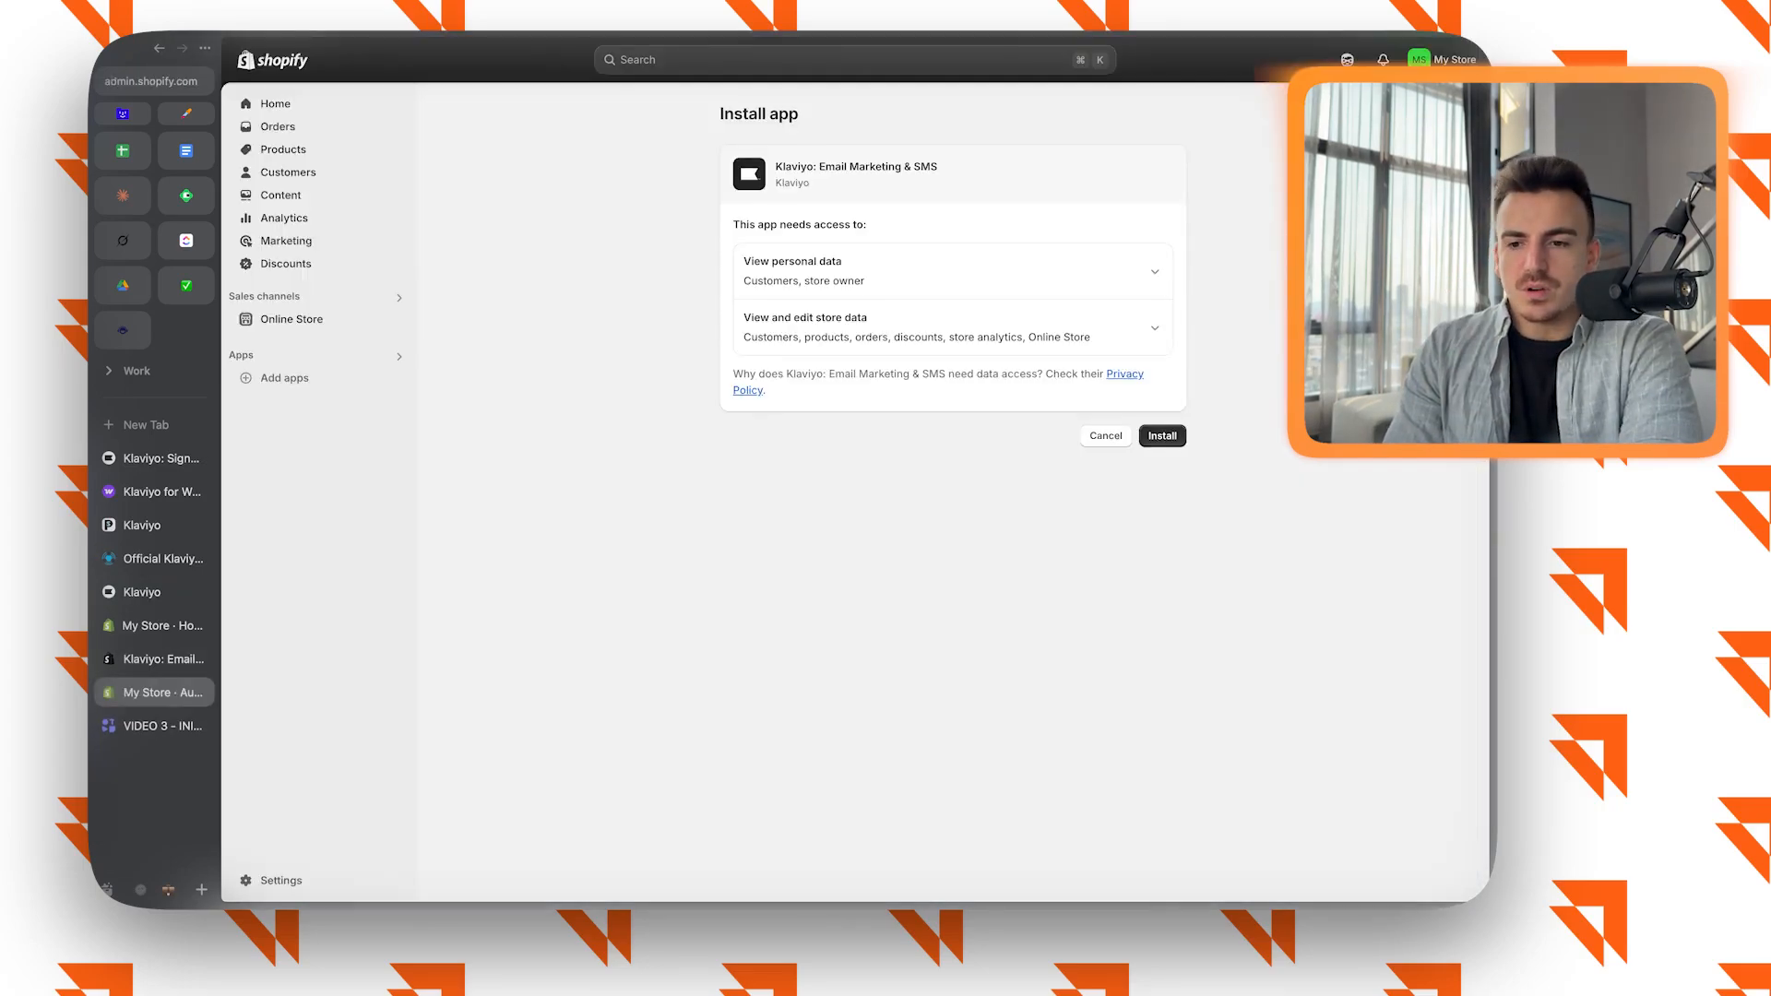
pyautogui.click(1162, 435)
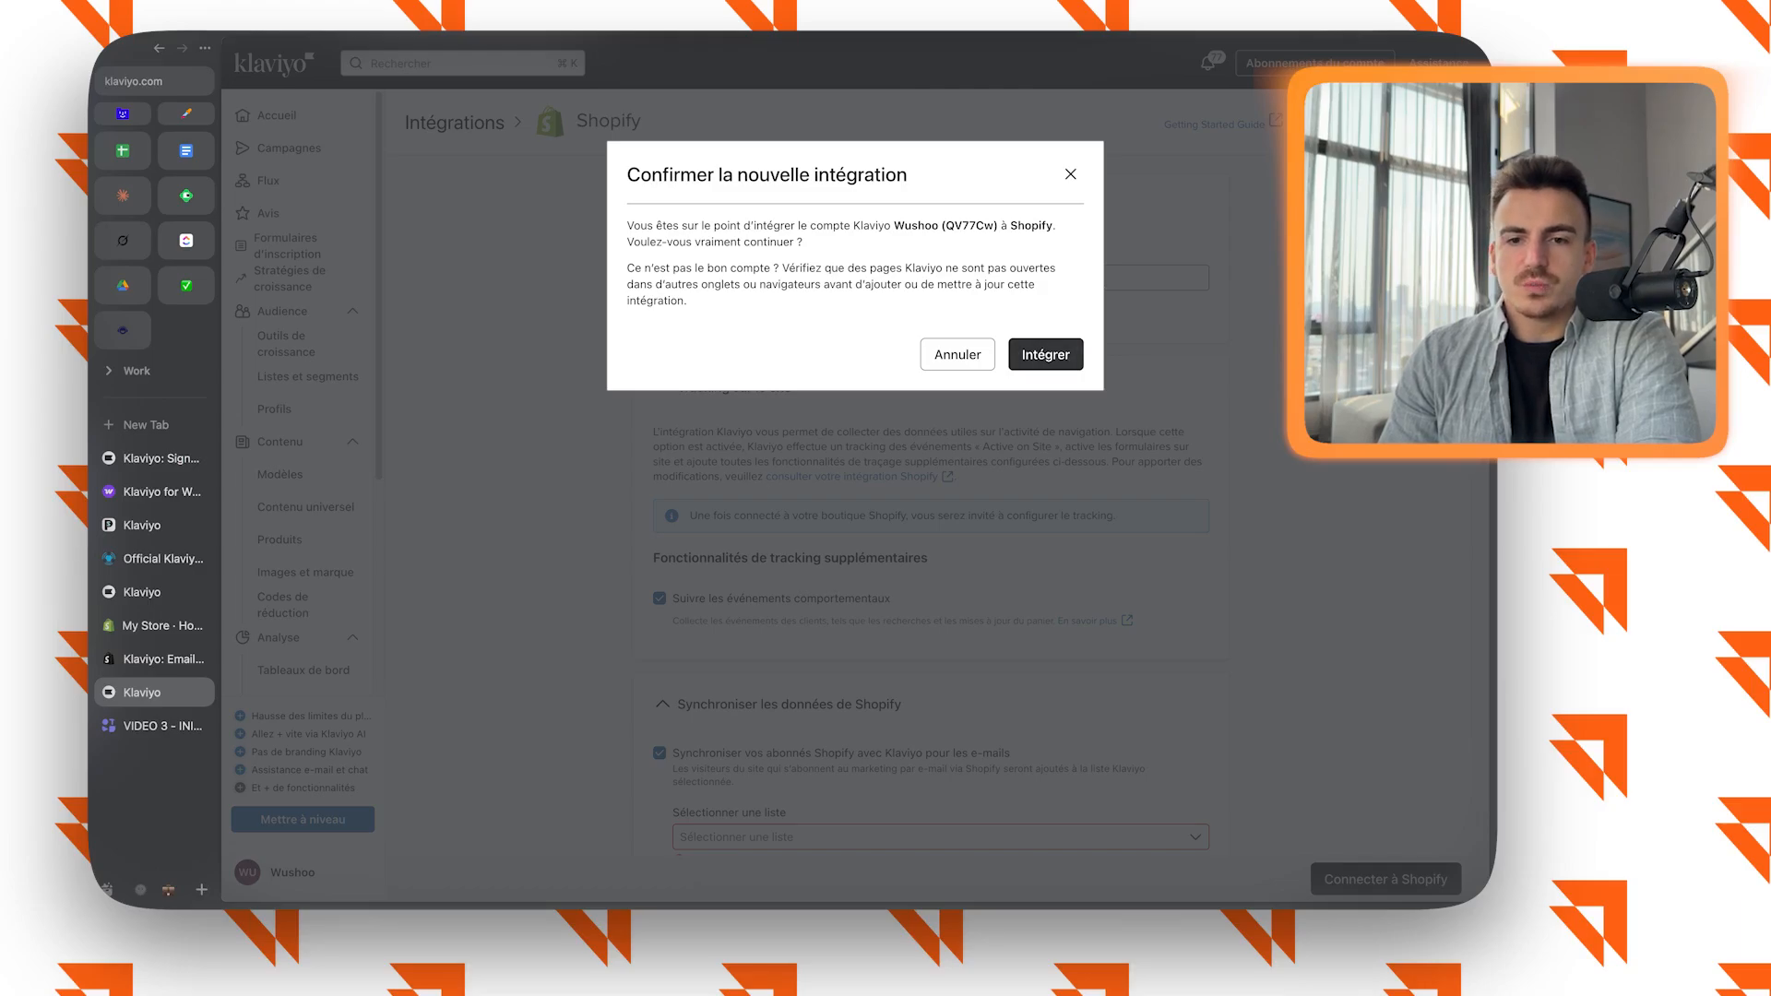
pyautogui.click(1045, 354)
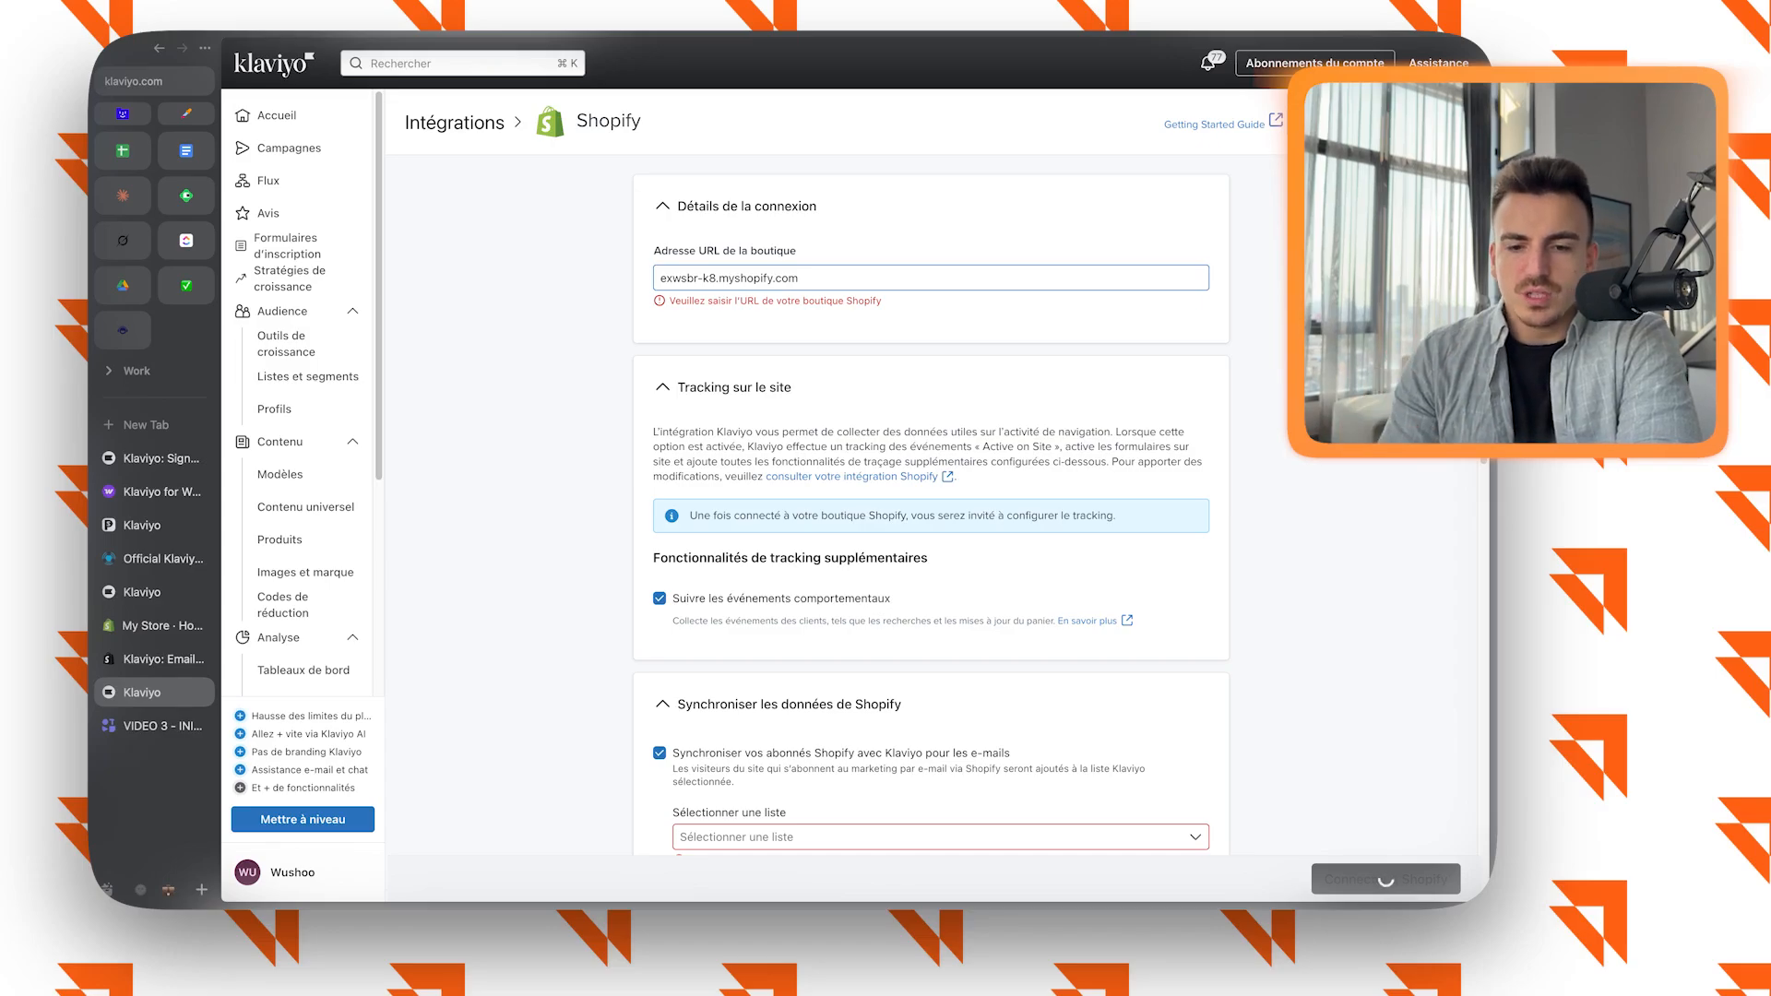
# Choose Newsletter as the Klaviyo list for syncing Shopify email subscribers.
pyautogui.scroll(-4, 931, 473)
pyautogui.click(940, 434)
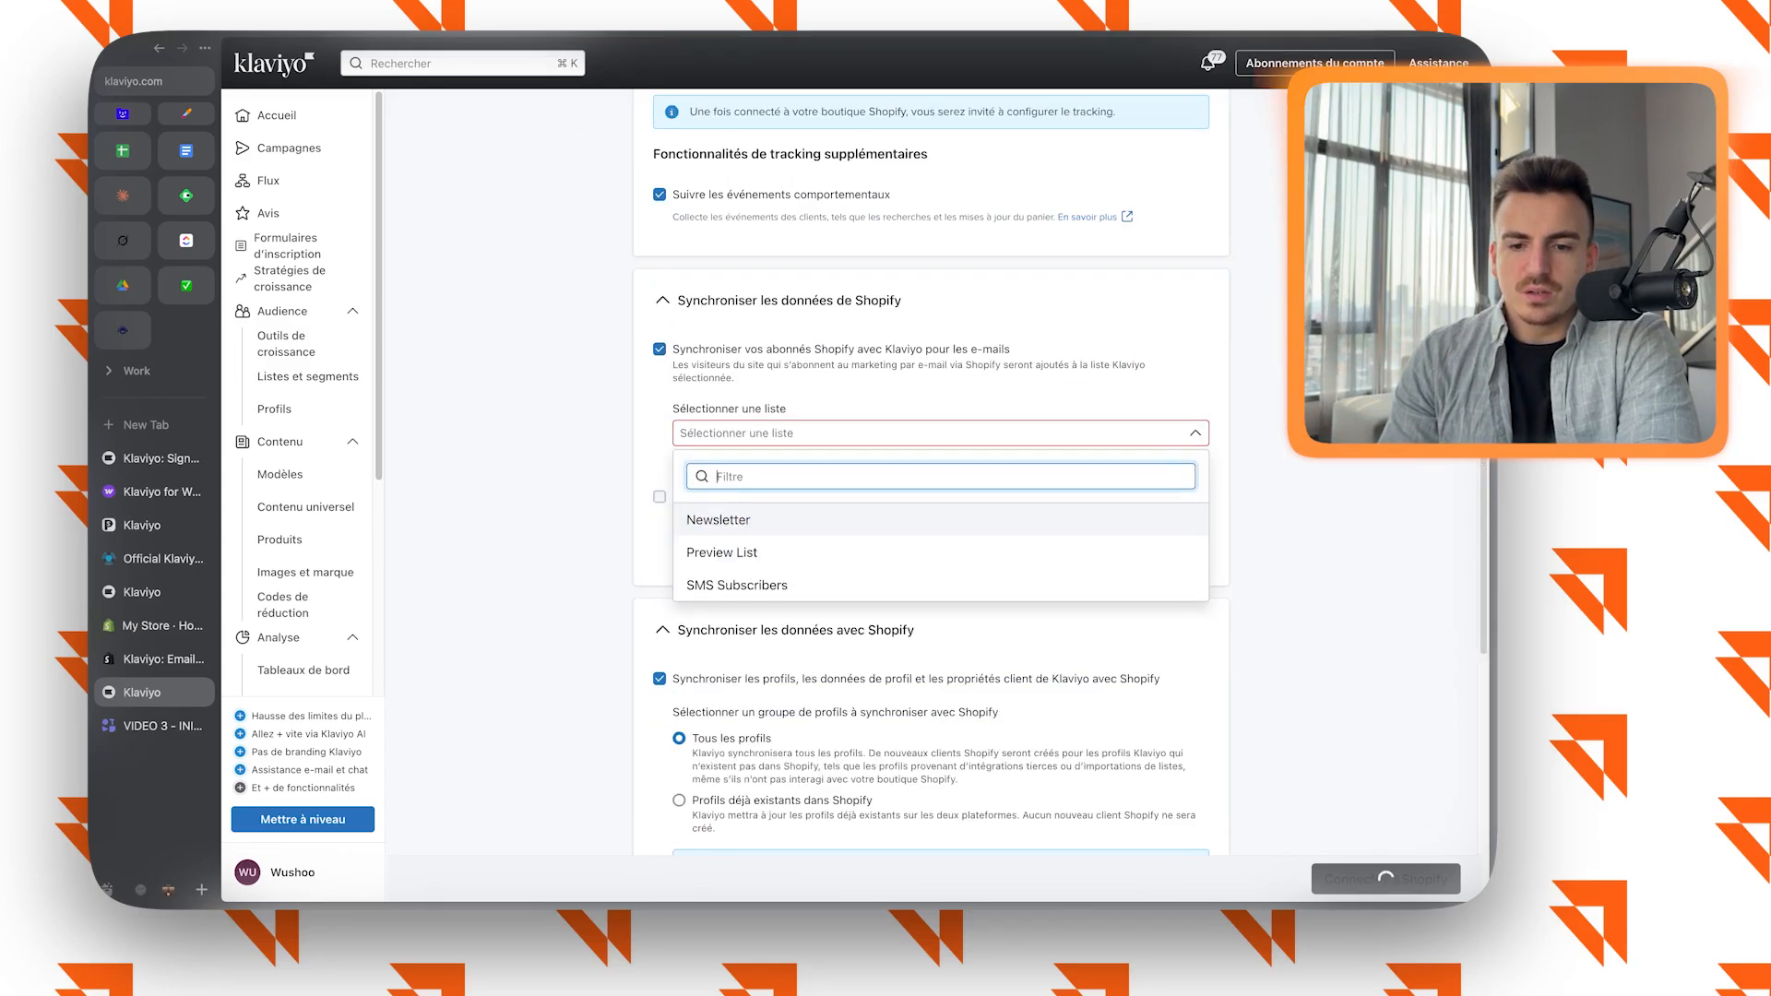
pyautogui.click(719, 520)
pyautogui.scroll(3, 931, 472)
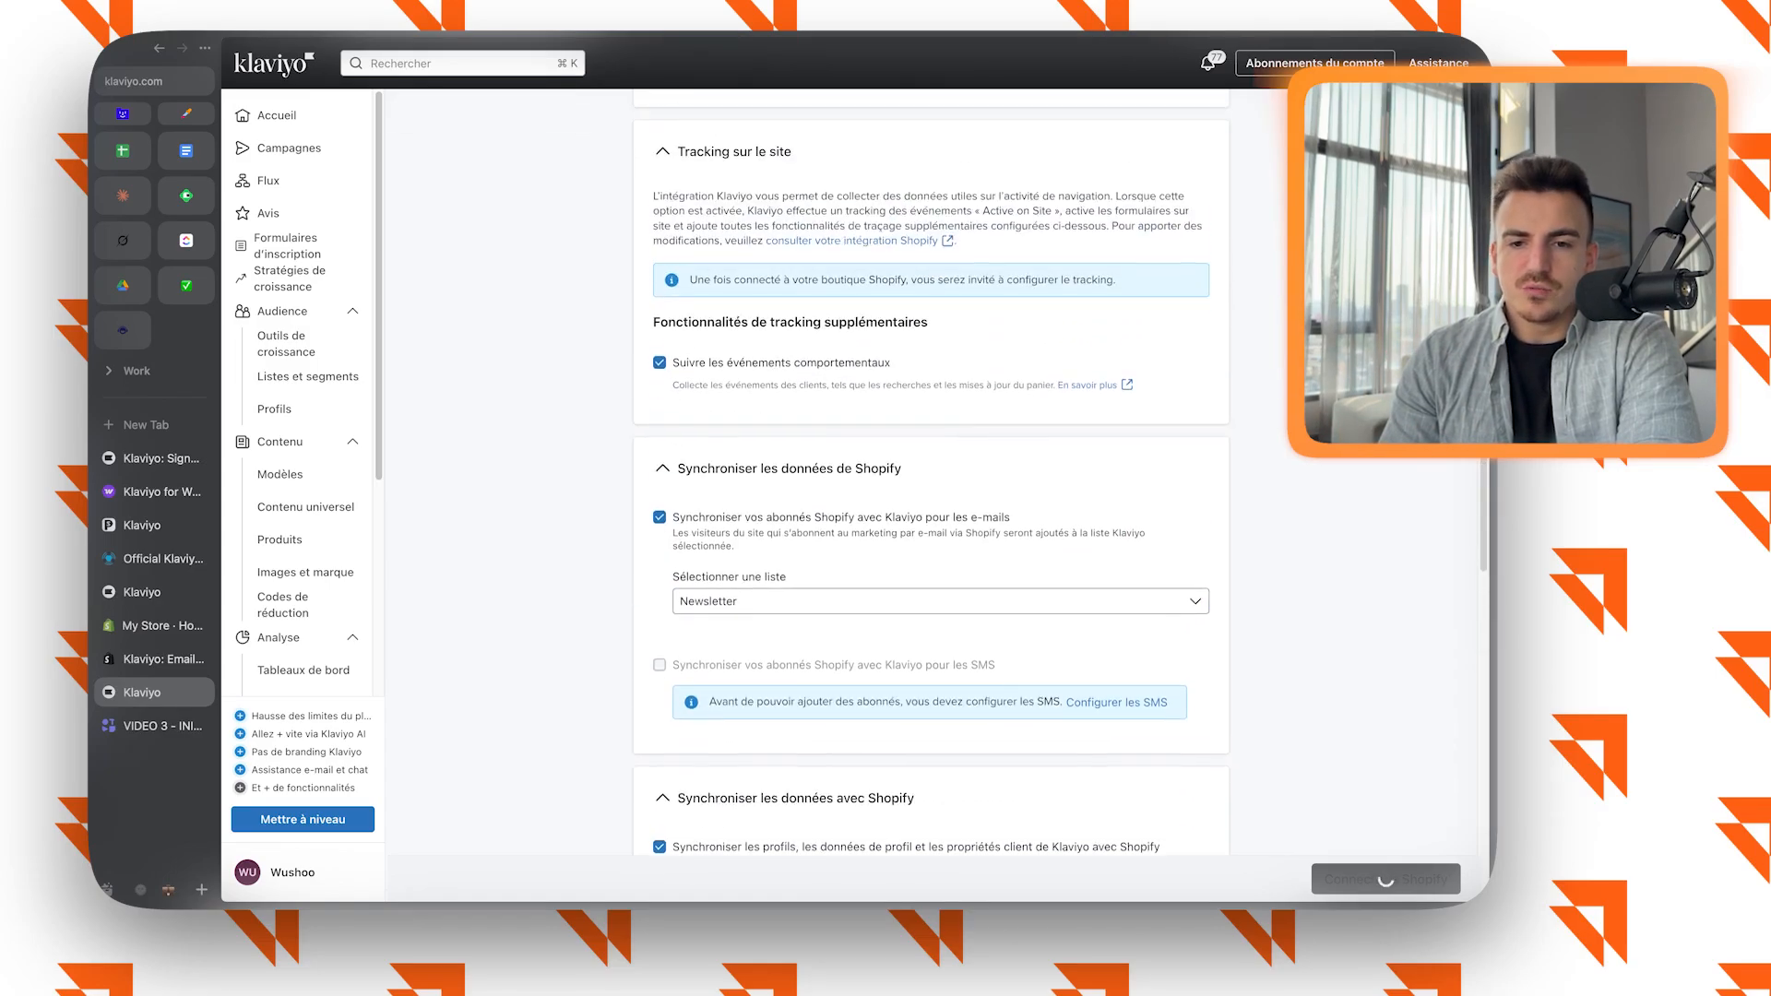
pyautogui.click(940, 737)
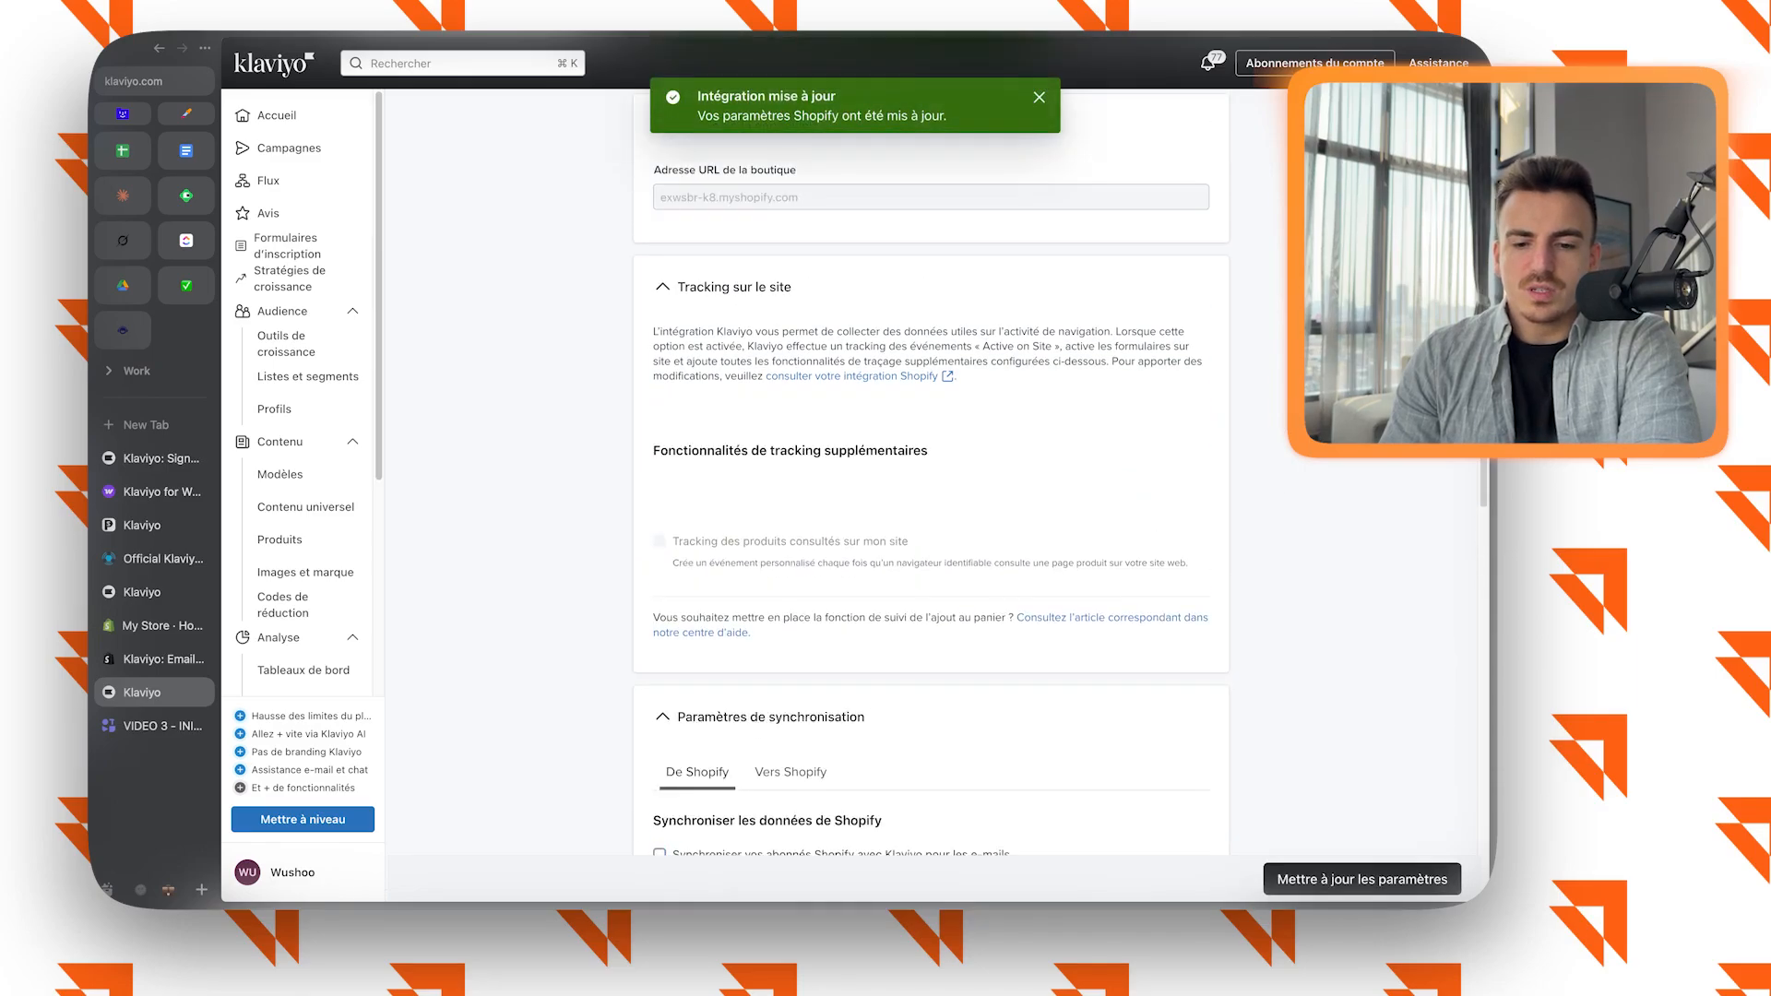
# Enable tracking of behavioural events (Événements comportementaux) for the Shopify integration and confirm the integration update.
pyautogui.scroll(-2, 931, 472)
pyautogui.scroll(3, 931, 473)
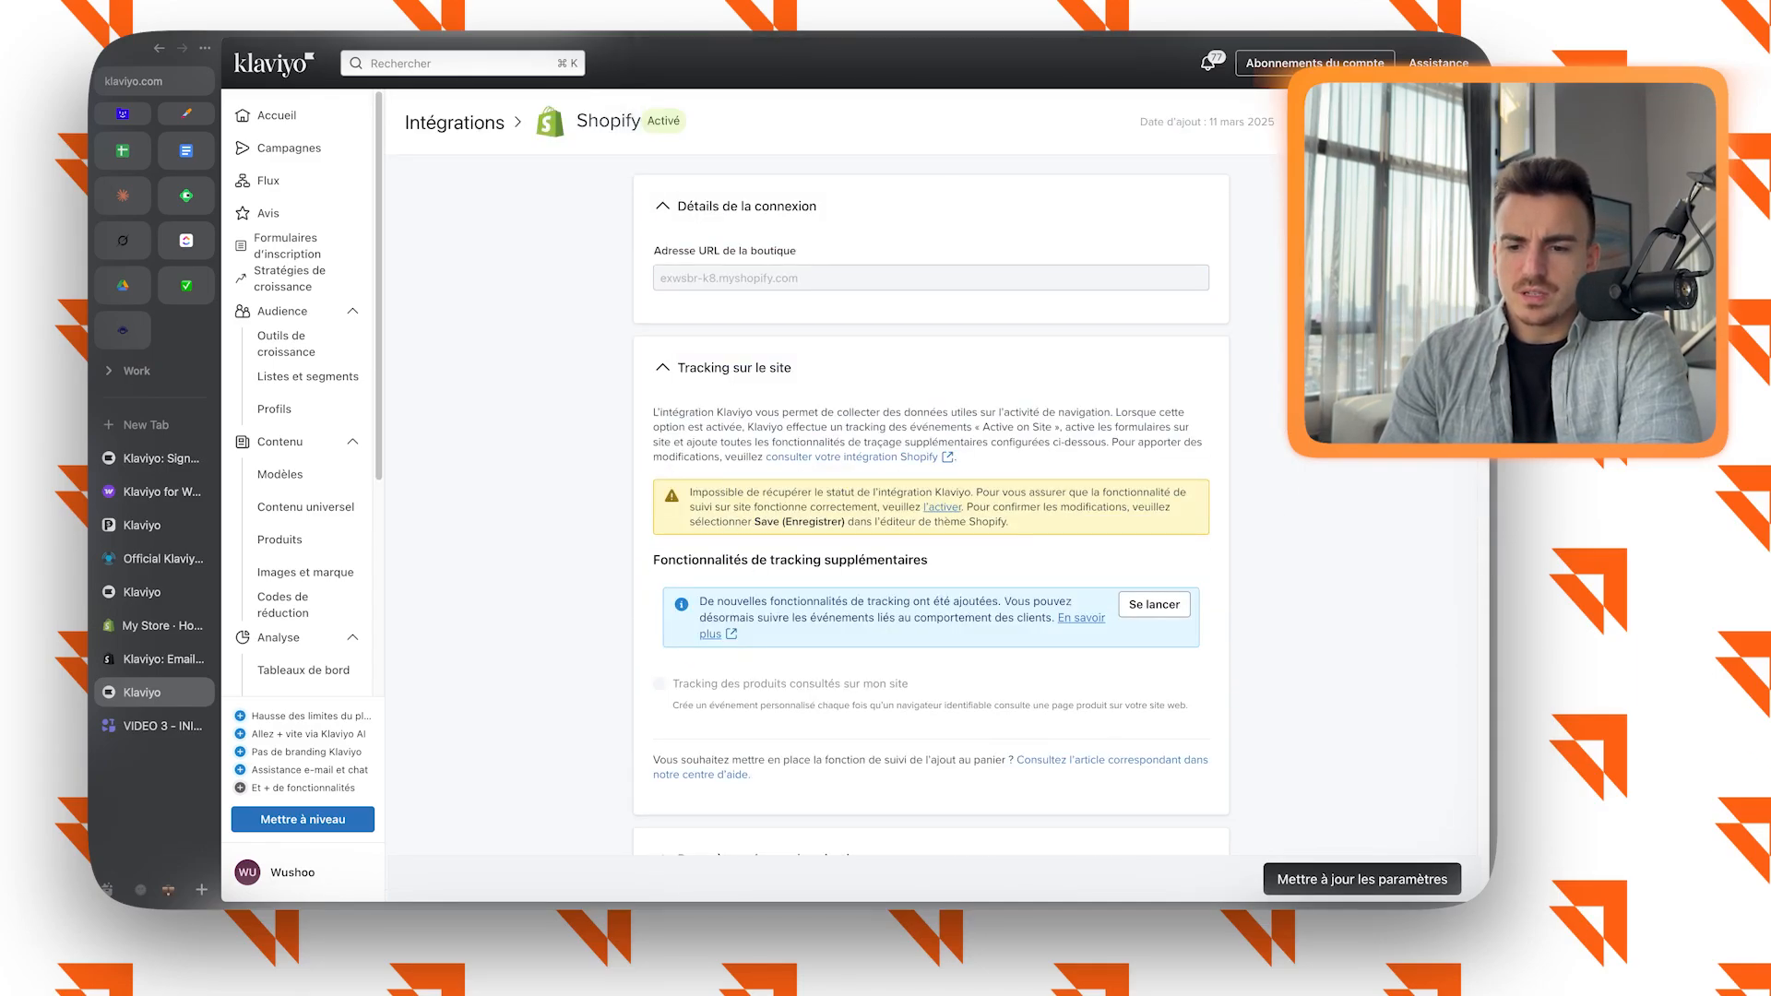
pyautogui.click(1154, 604)
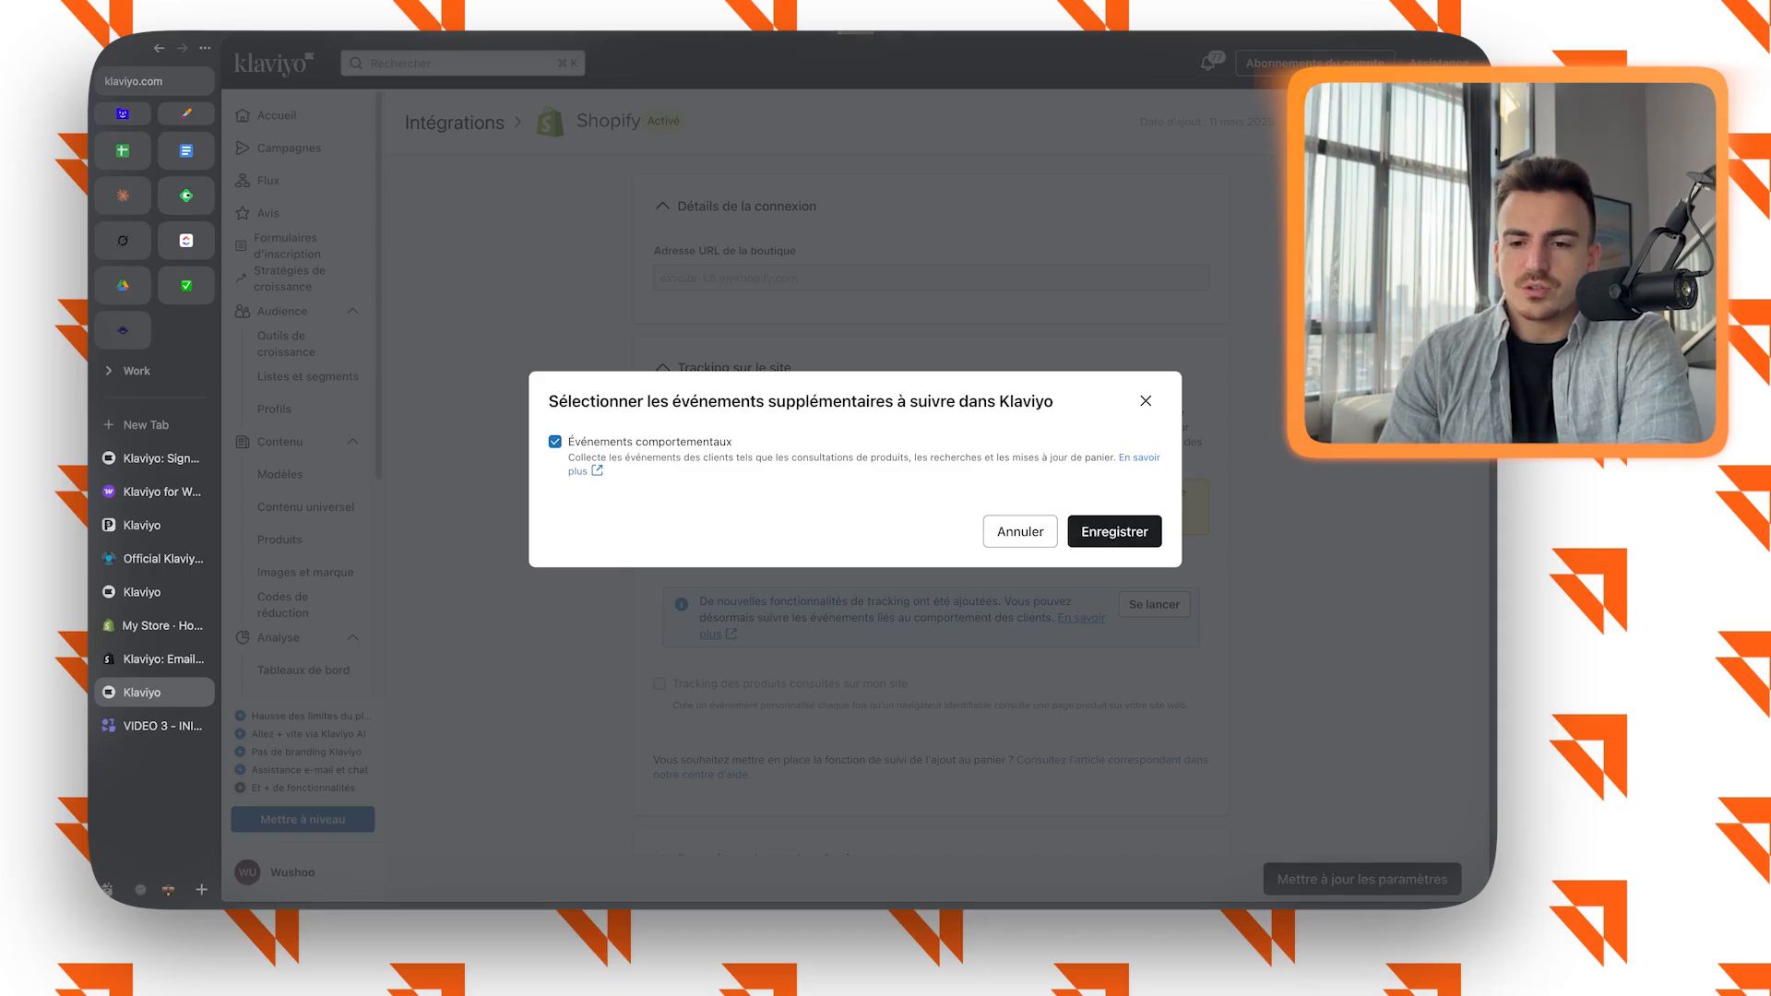
pyautogui.click(1114, 531)
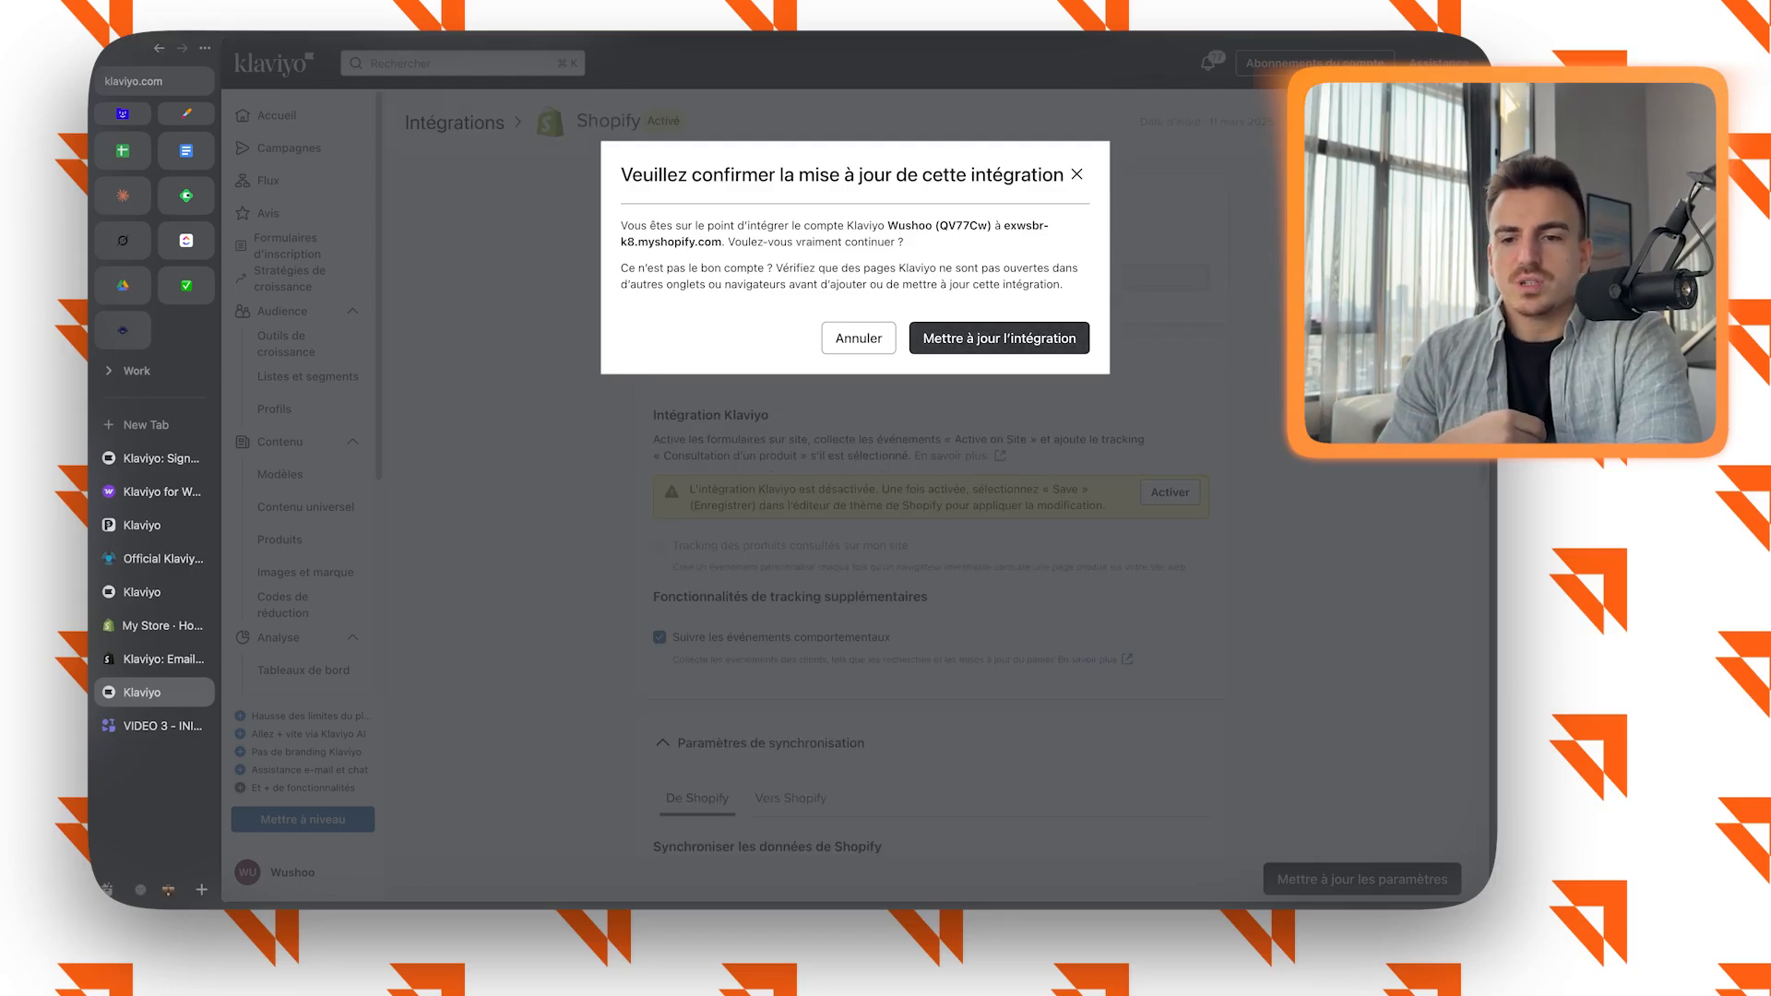
pyautogui.click(999, 338)
pyautogui.click(1039, 97)
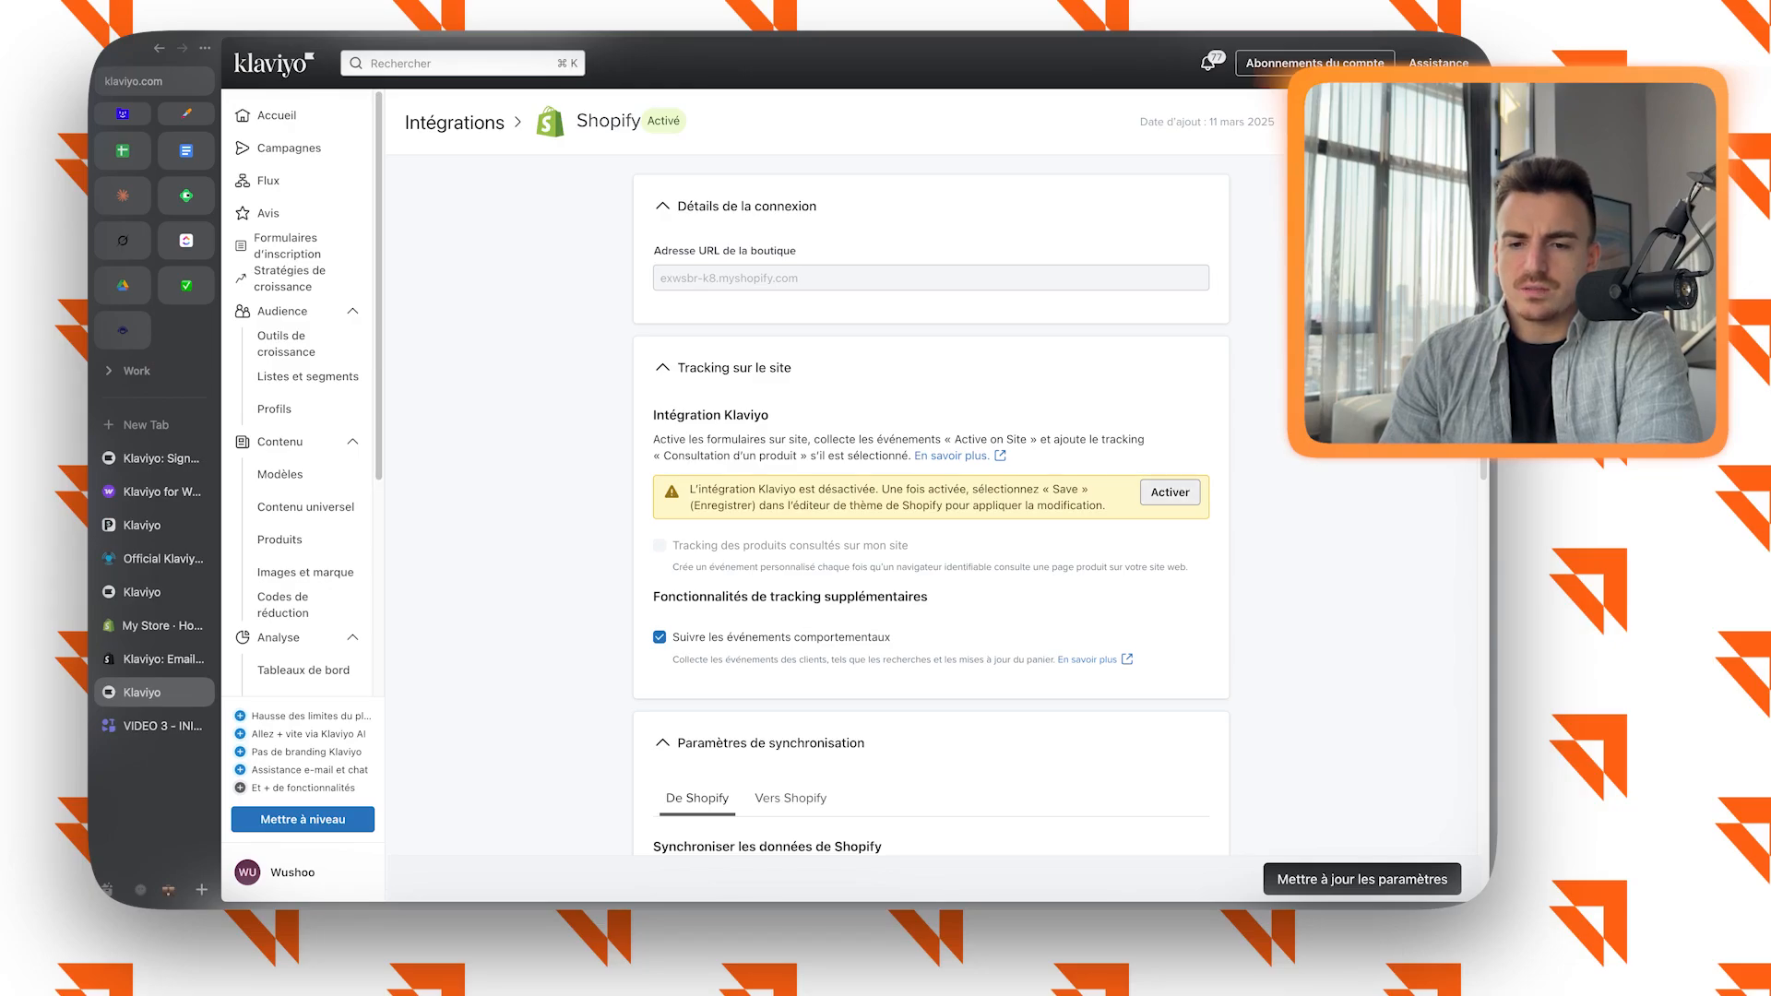
# Activate the Klaviyo Onsite Javascript app embed in the Shopify theme, save the theme and close the editor tab.
pyautogui.click(1170, 492)
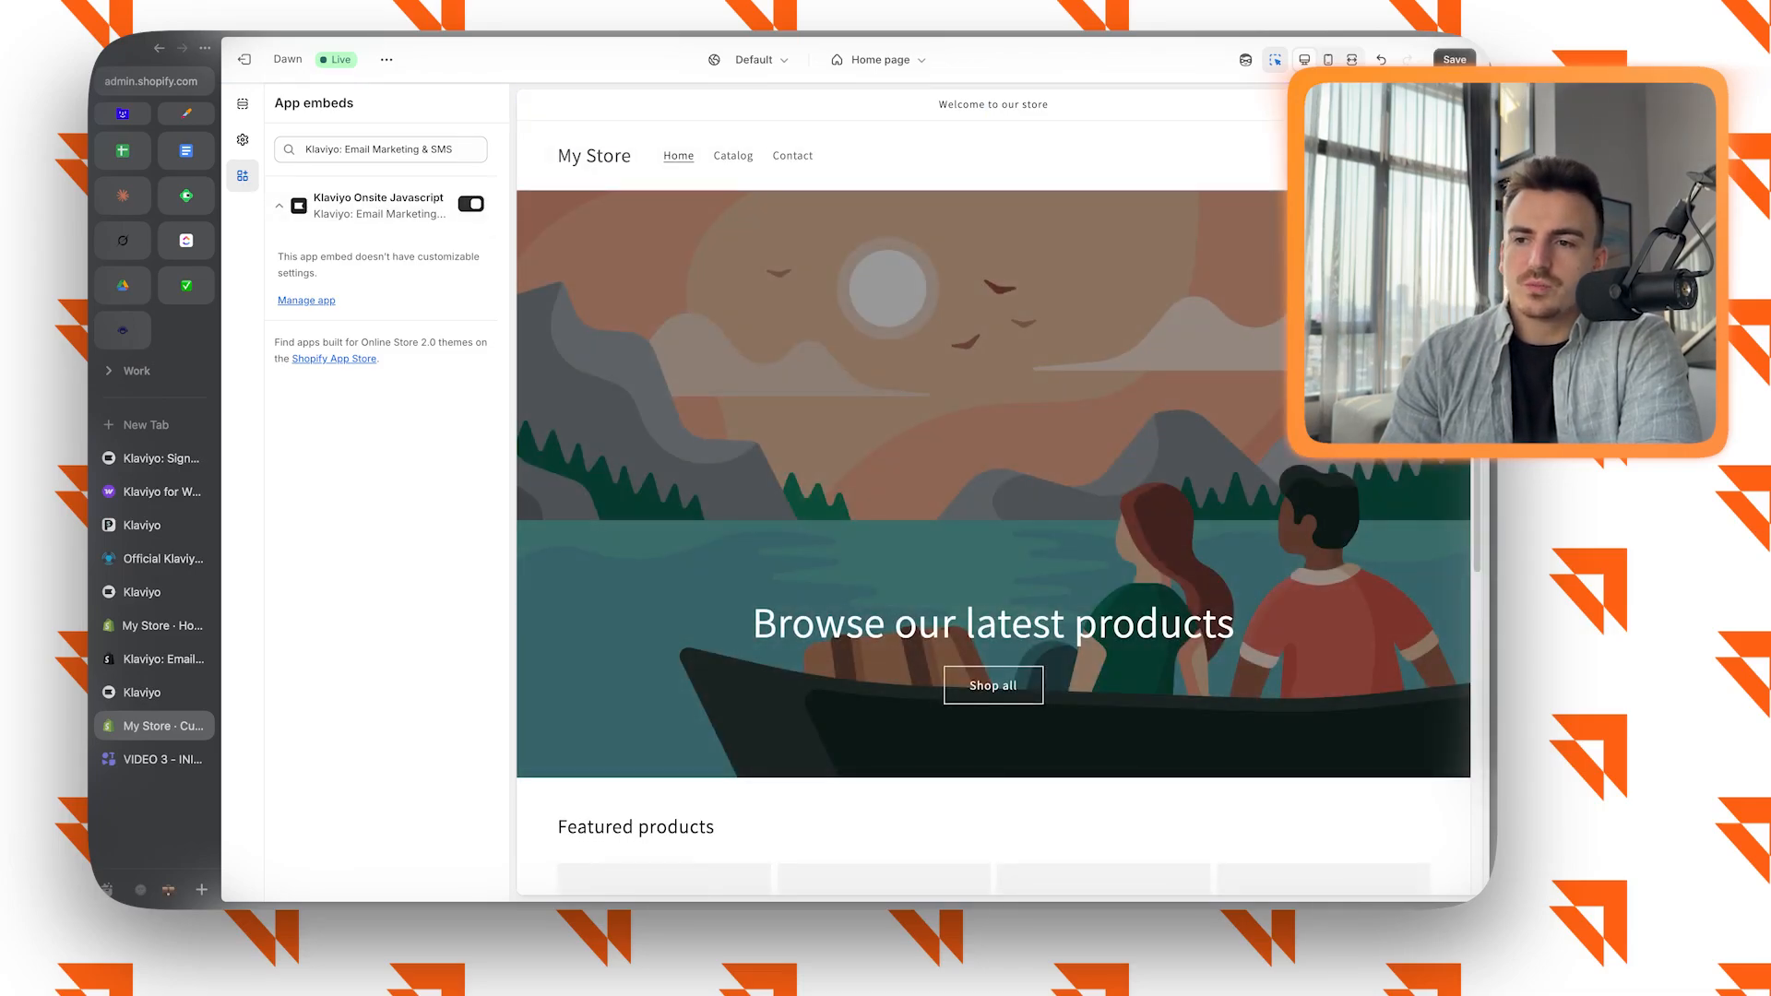
pyautogui.click(1454, 61)
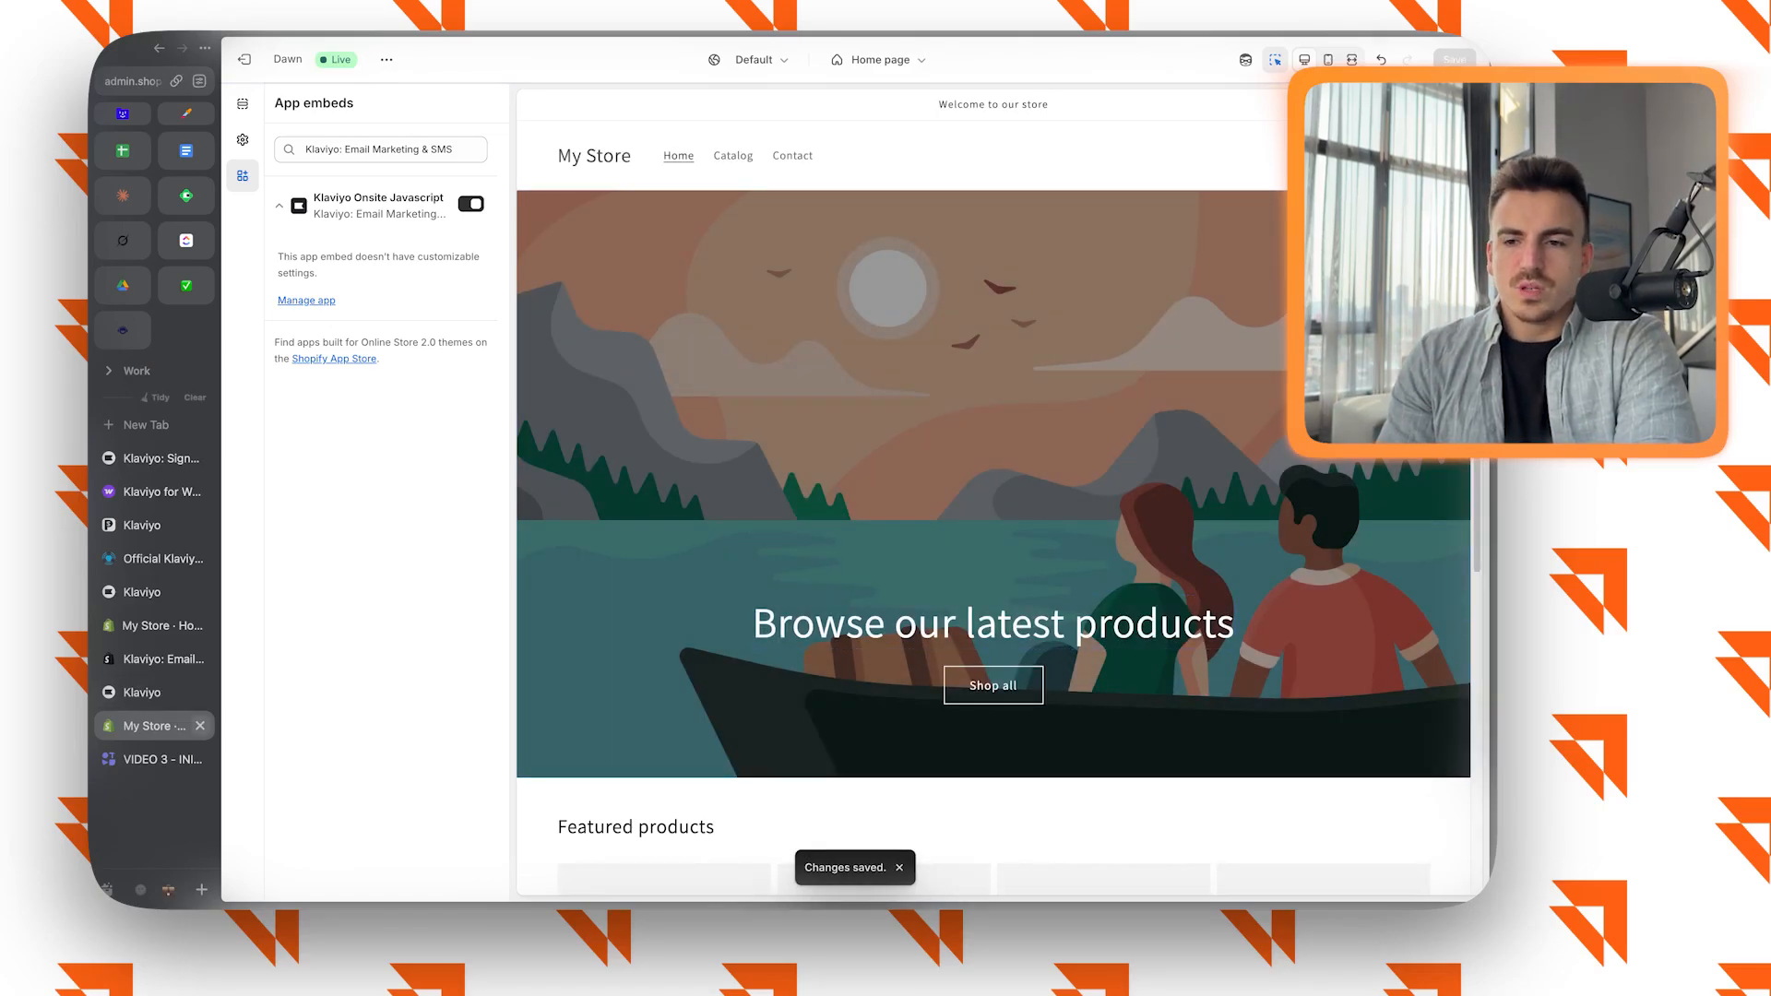
pyautogui.click(199, 725)
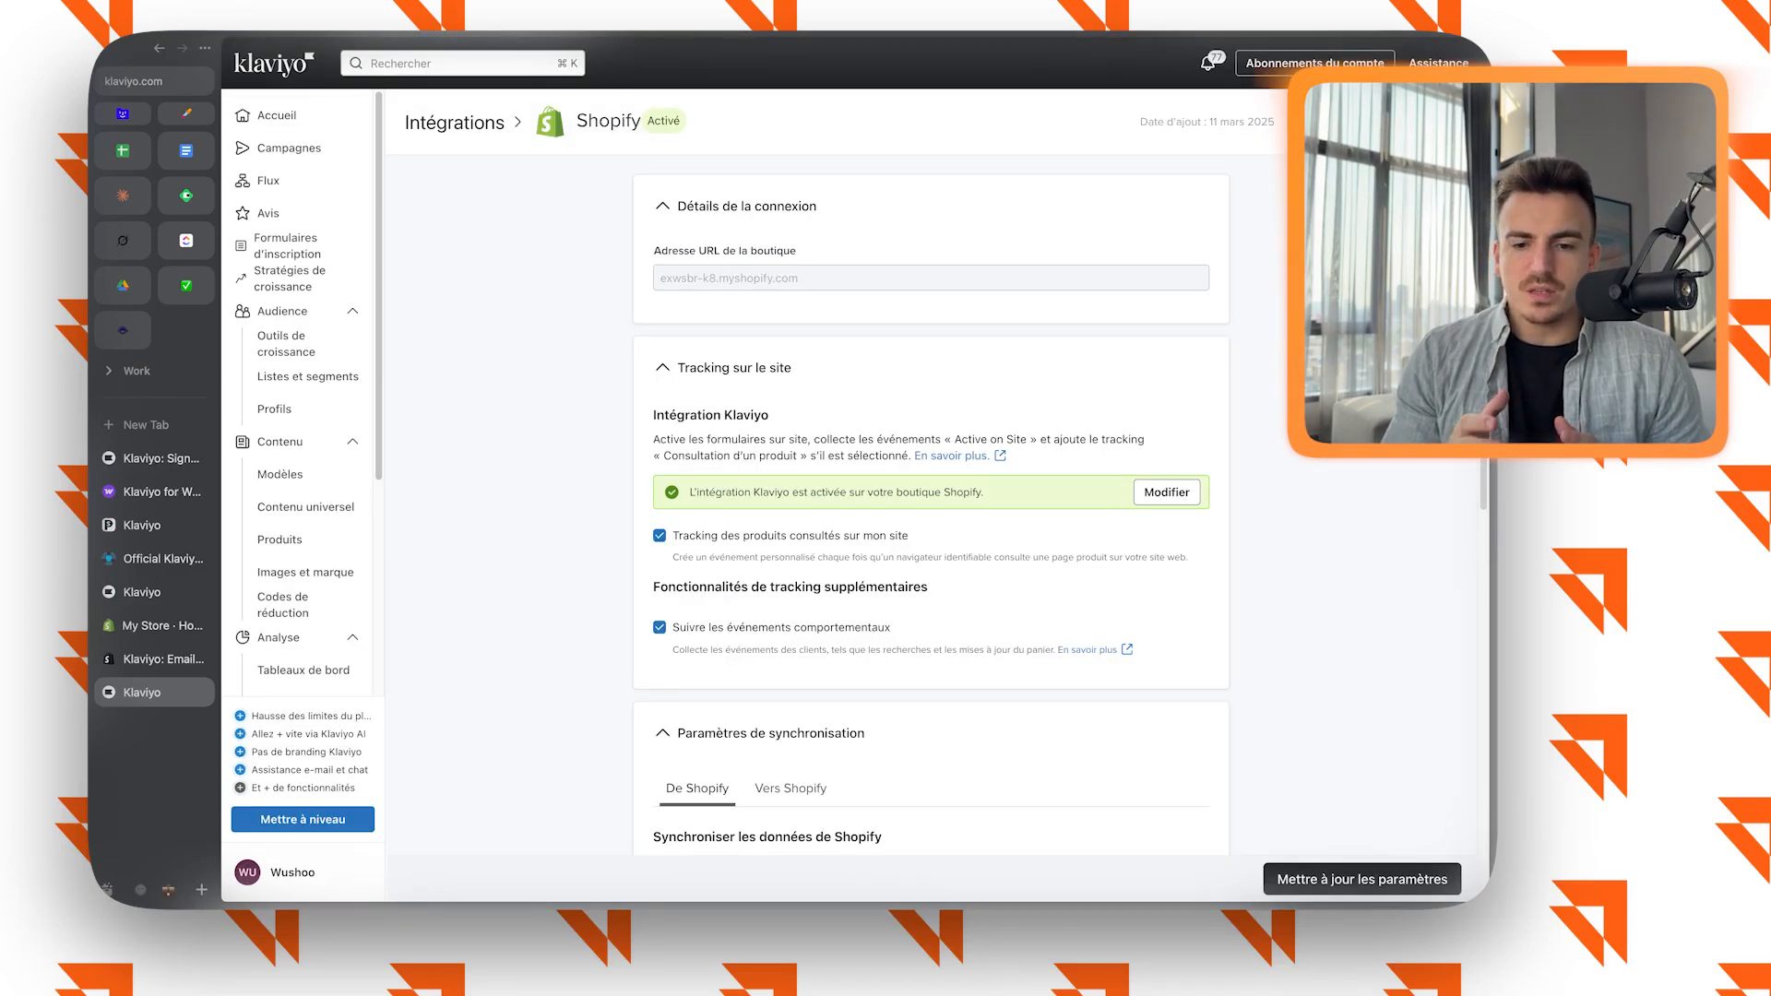
# Enable syncing of Shopify email subscribers with Klaviyo, using the Newsletter list.
pyautogui.scroll(-2, 931, 480)
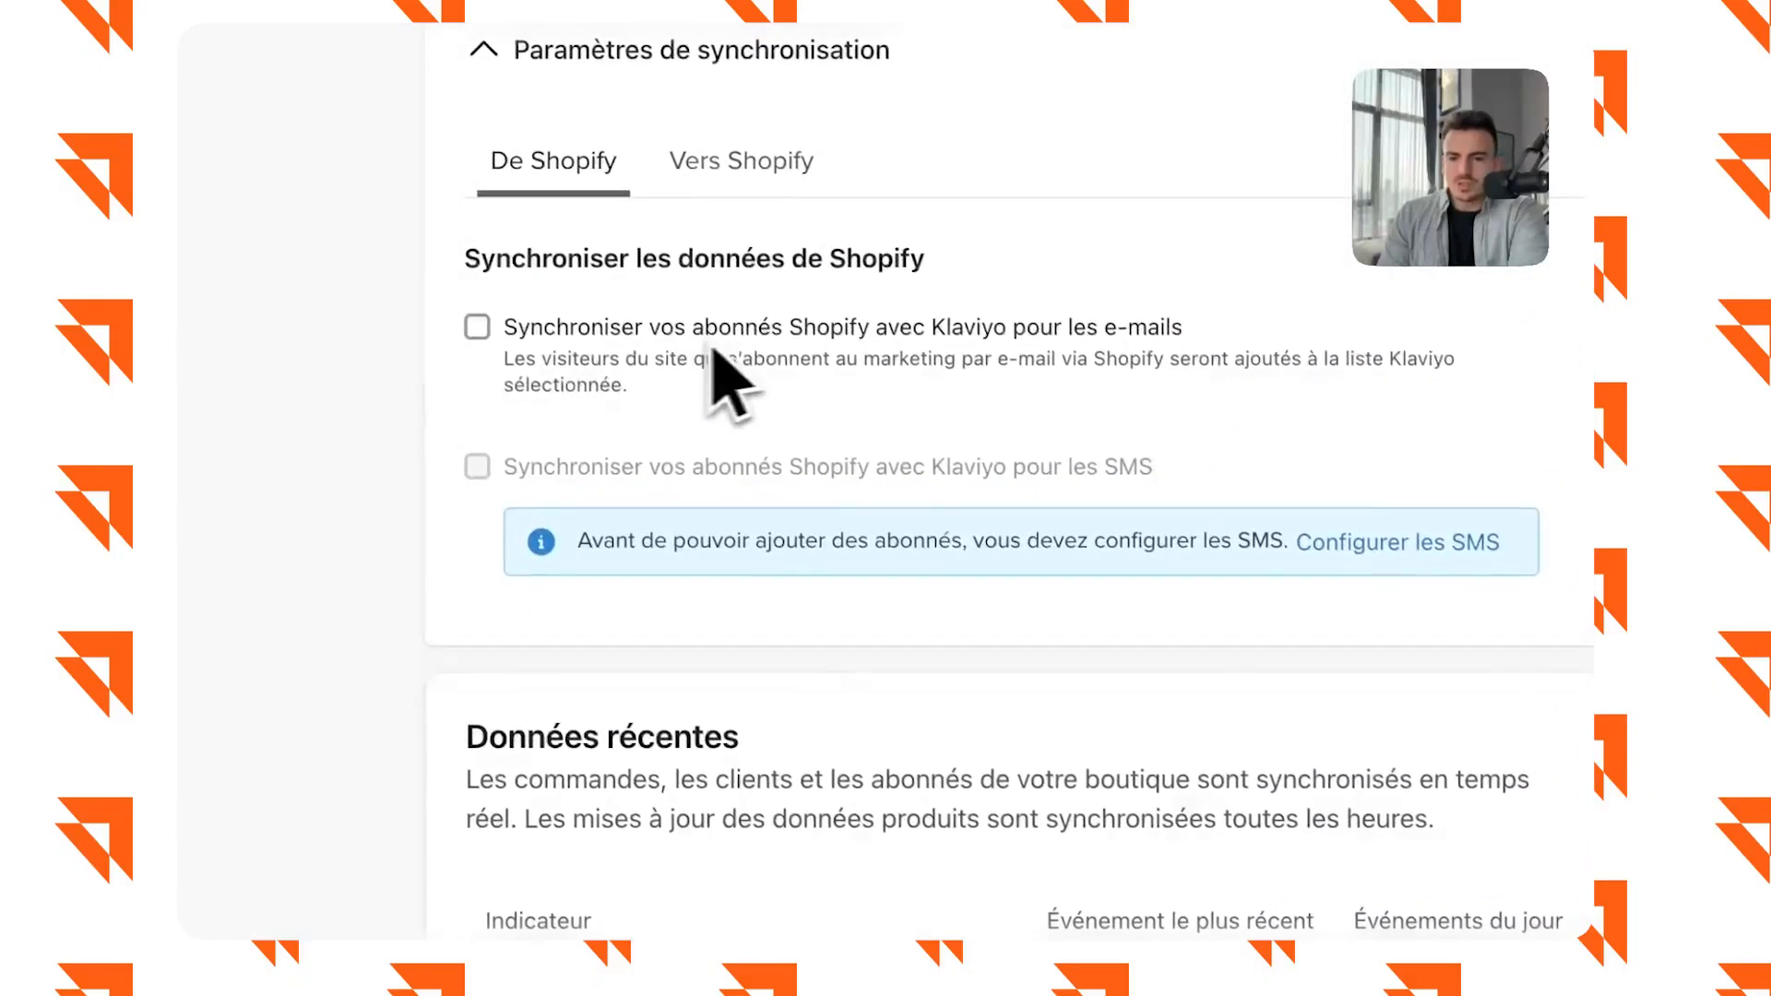
pyautogui.click(965, 334)
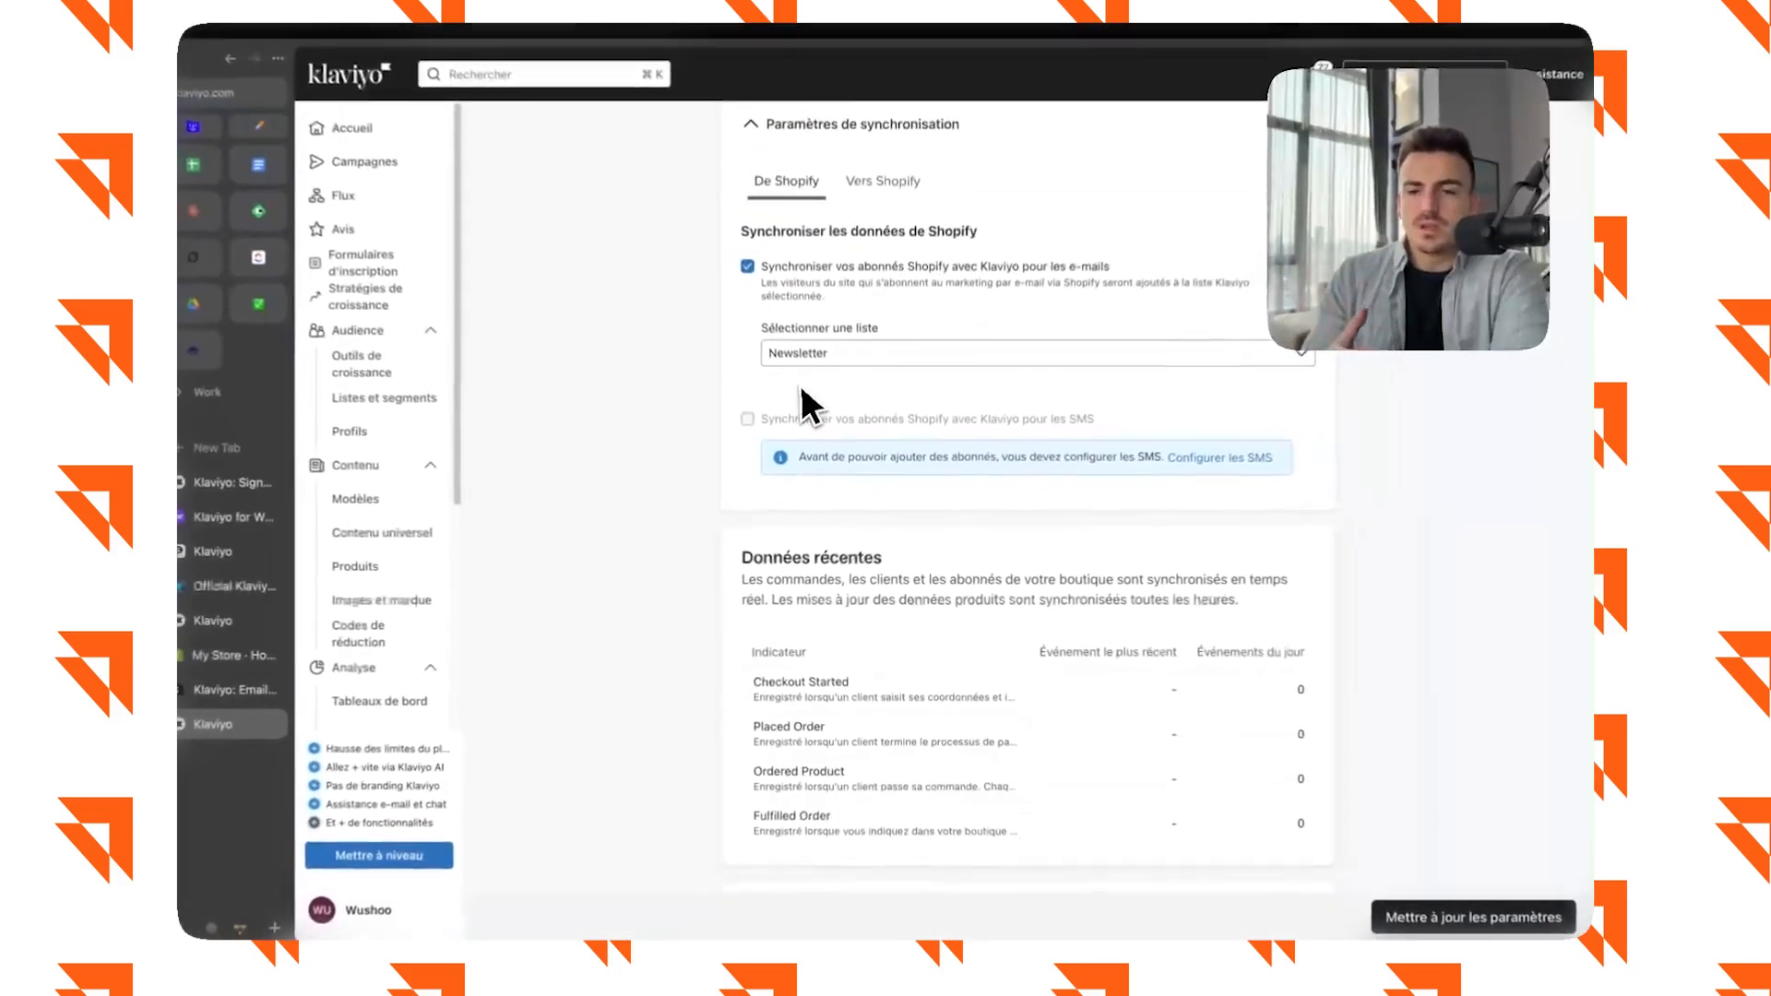
# Save the updated Shopify integration settings.
pyautogui.scroll(7, 804, 410)
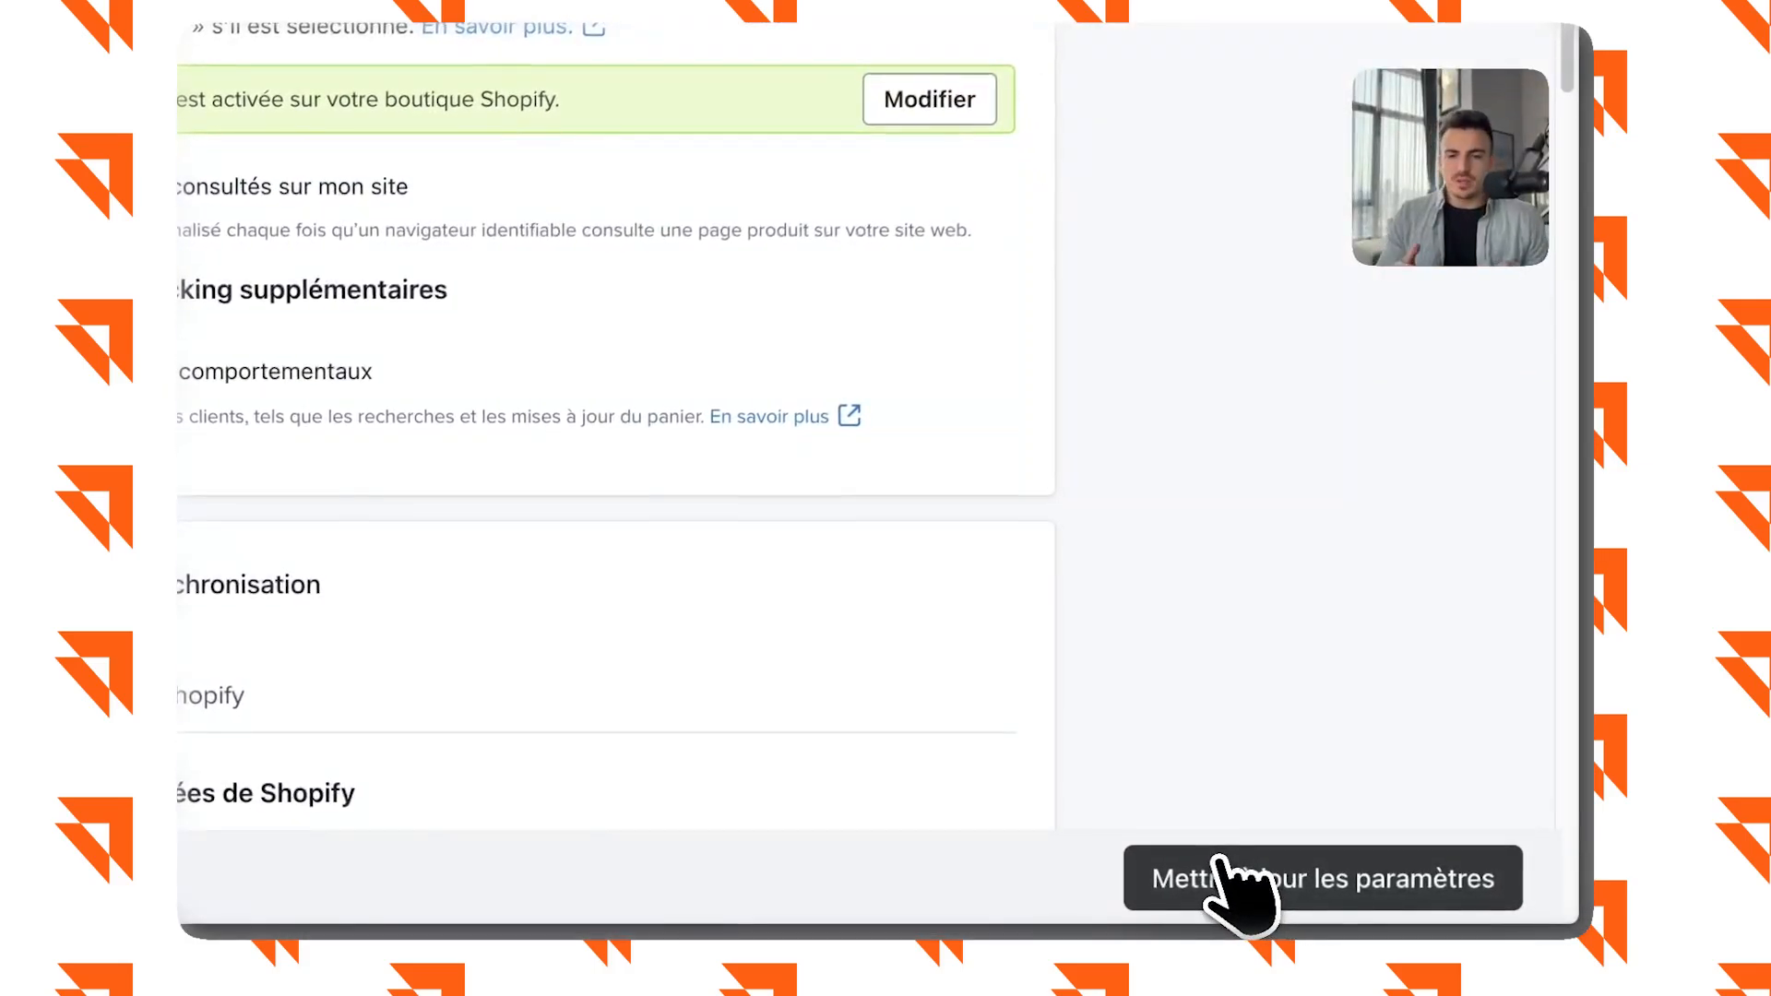
pyautogui.click(1407, 908)
pyautogui.click(992, 354)
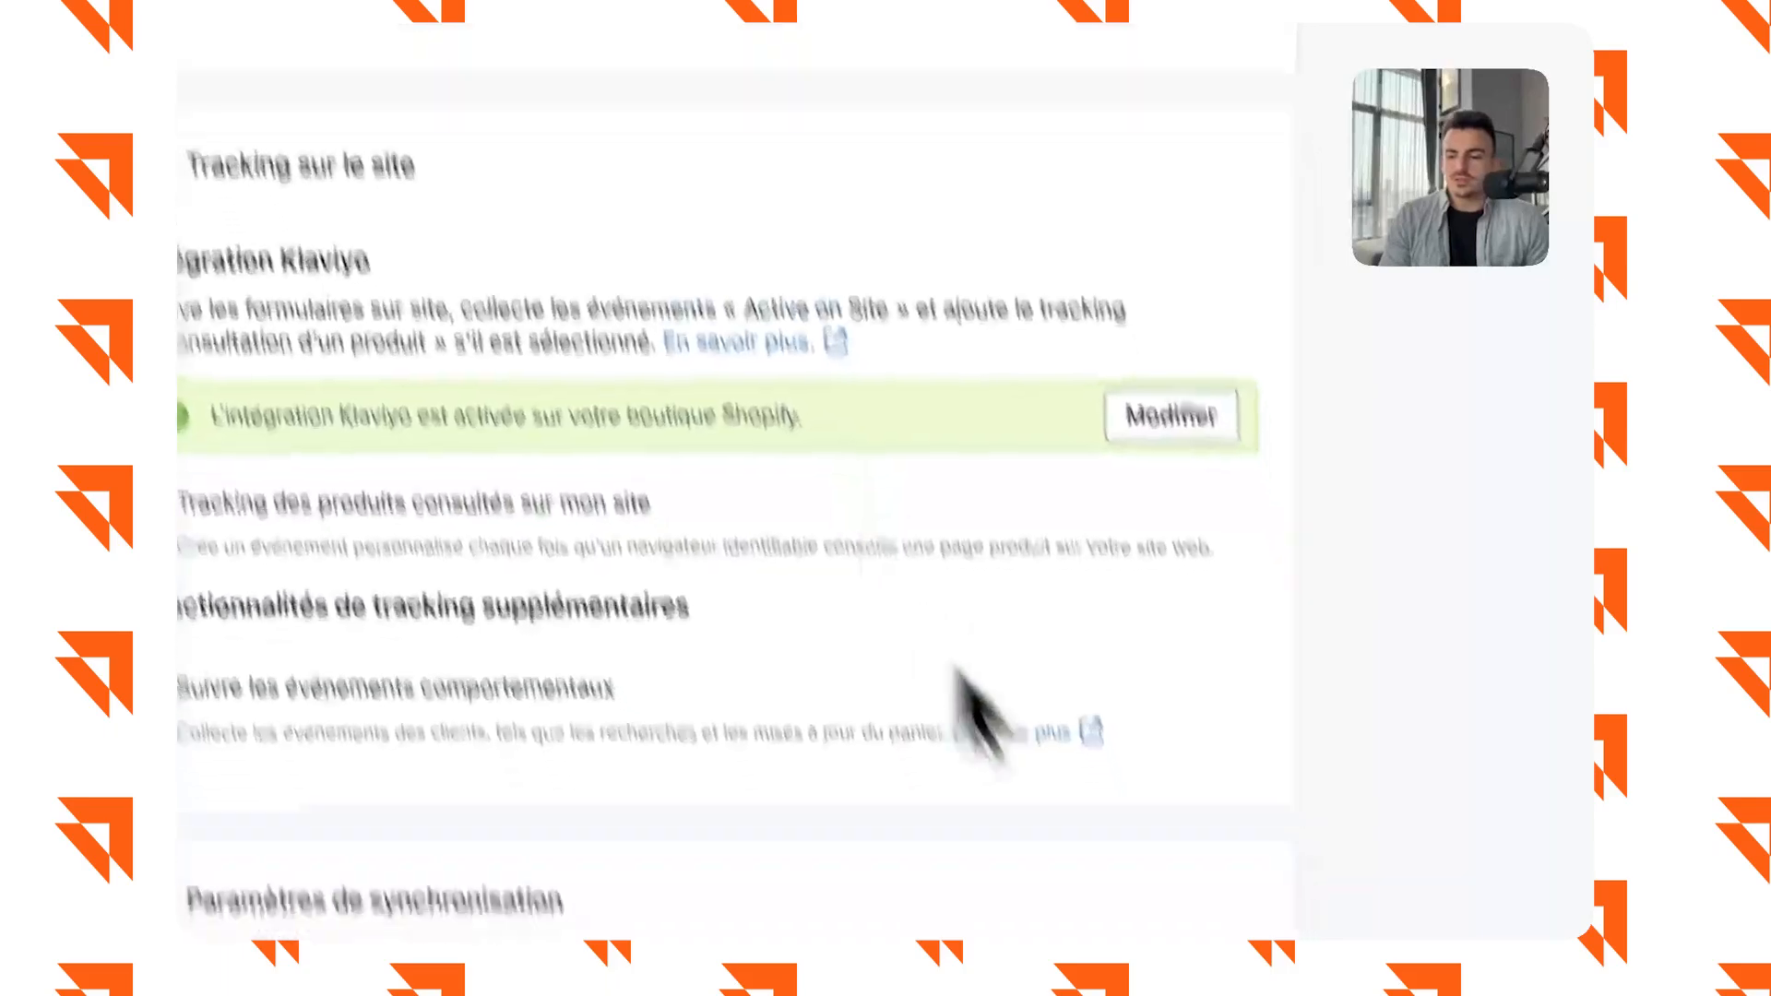
# Review the on-site tracking and synchronisation settings of the Shopify integration.
pyautogui.scroll(-8, 1113, 837)
pyautogui.scroll(2, 1256, 724)
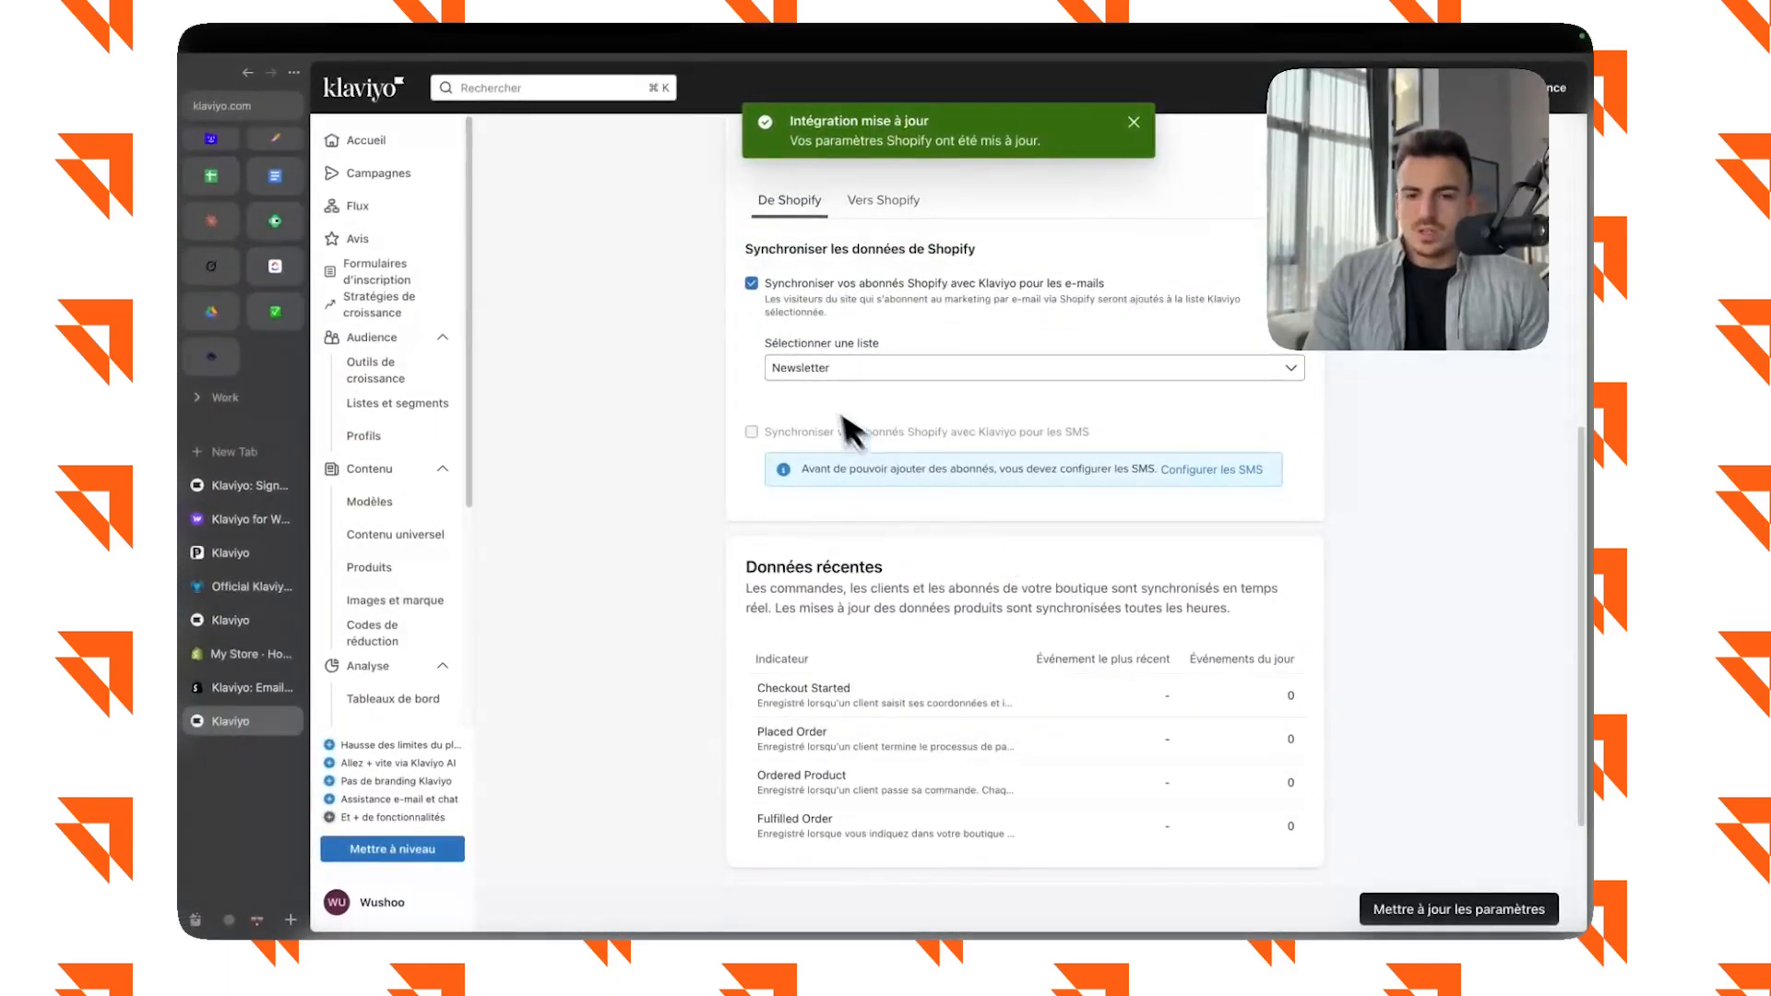
pyautogui.scroll(1, 858, 428)
pyautogui.scroll(6, 874, 457)
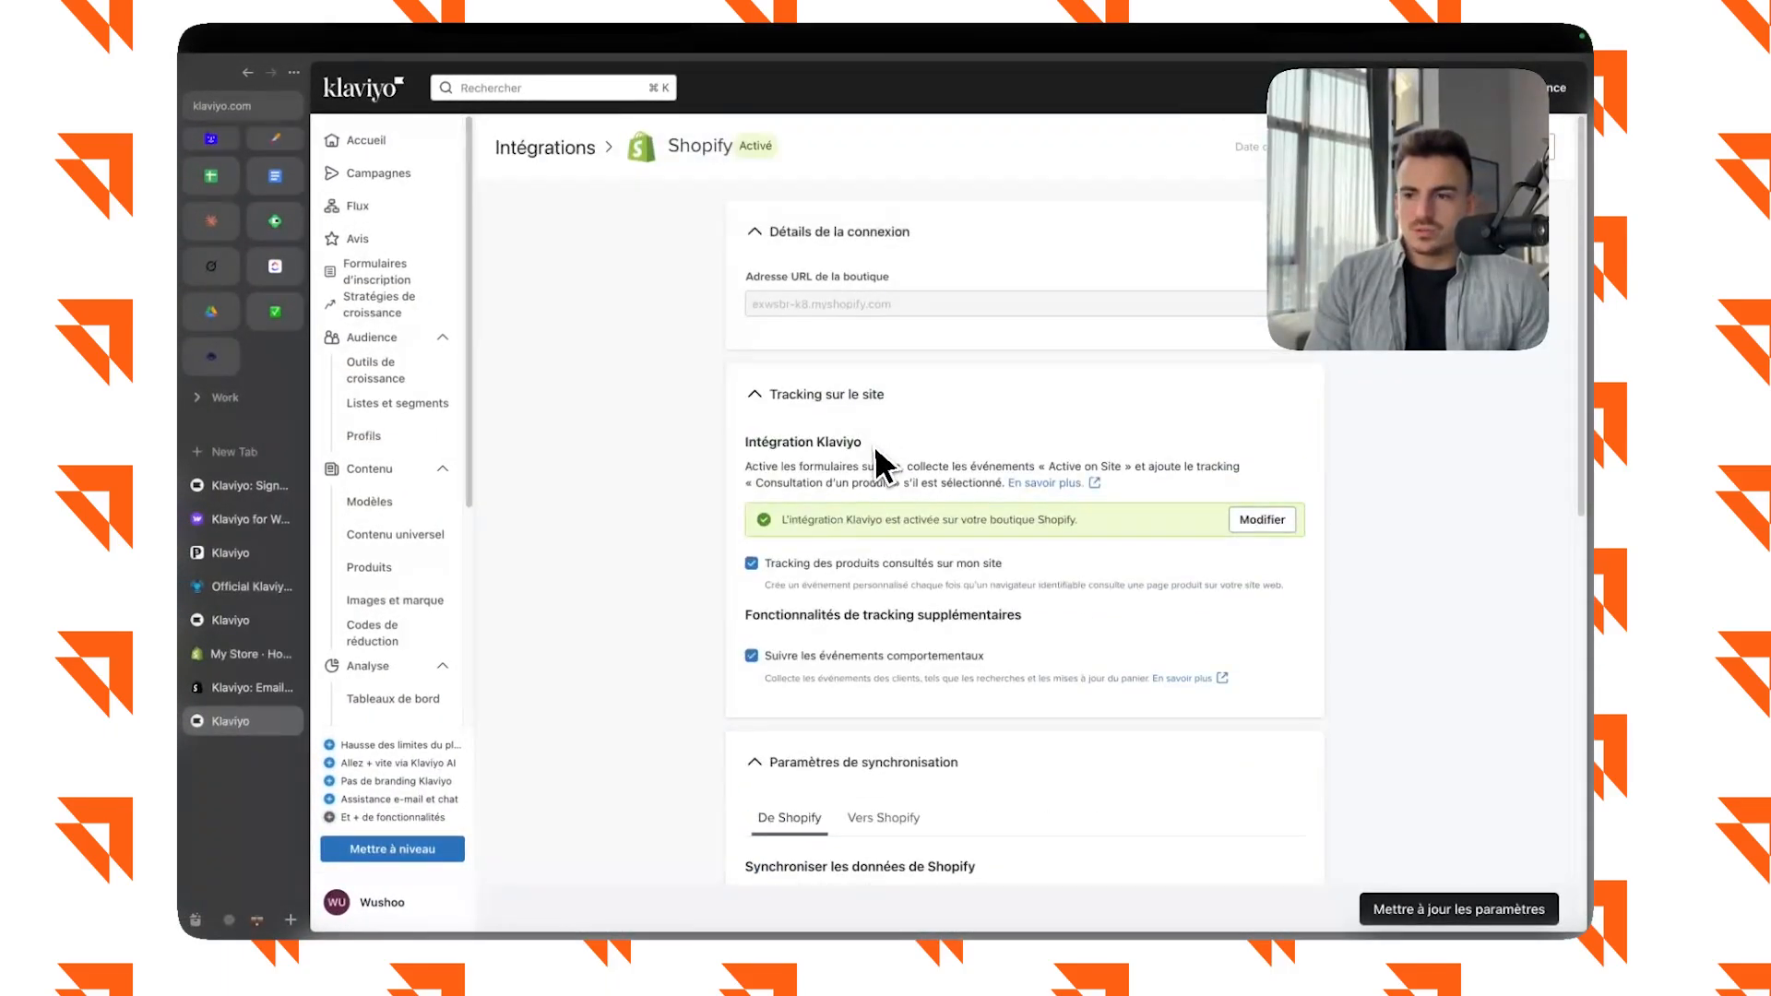
pyautogui.scroll(-5, 931, 539)
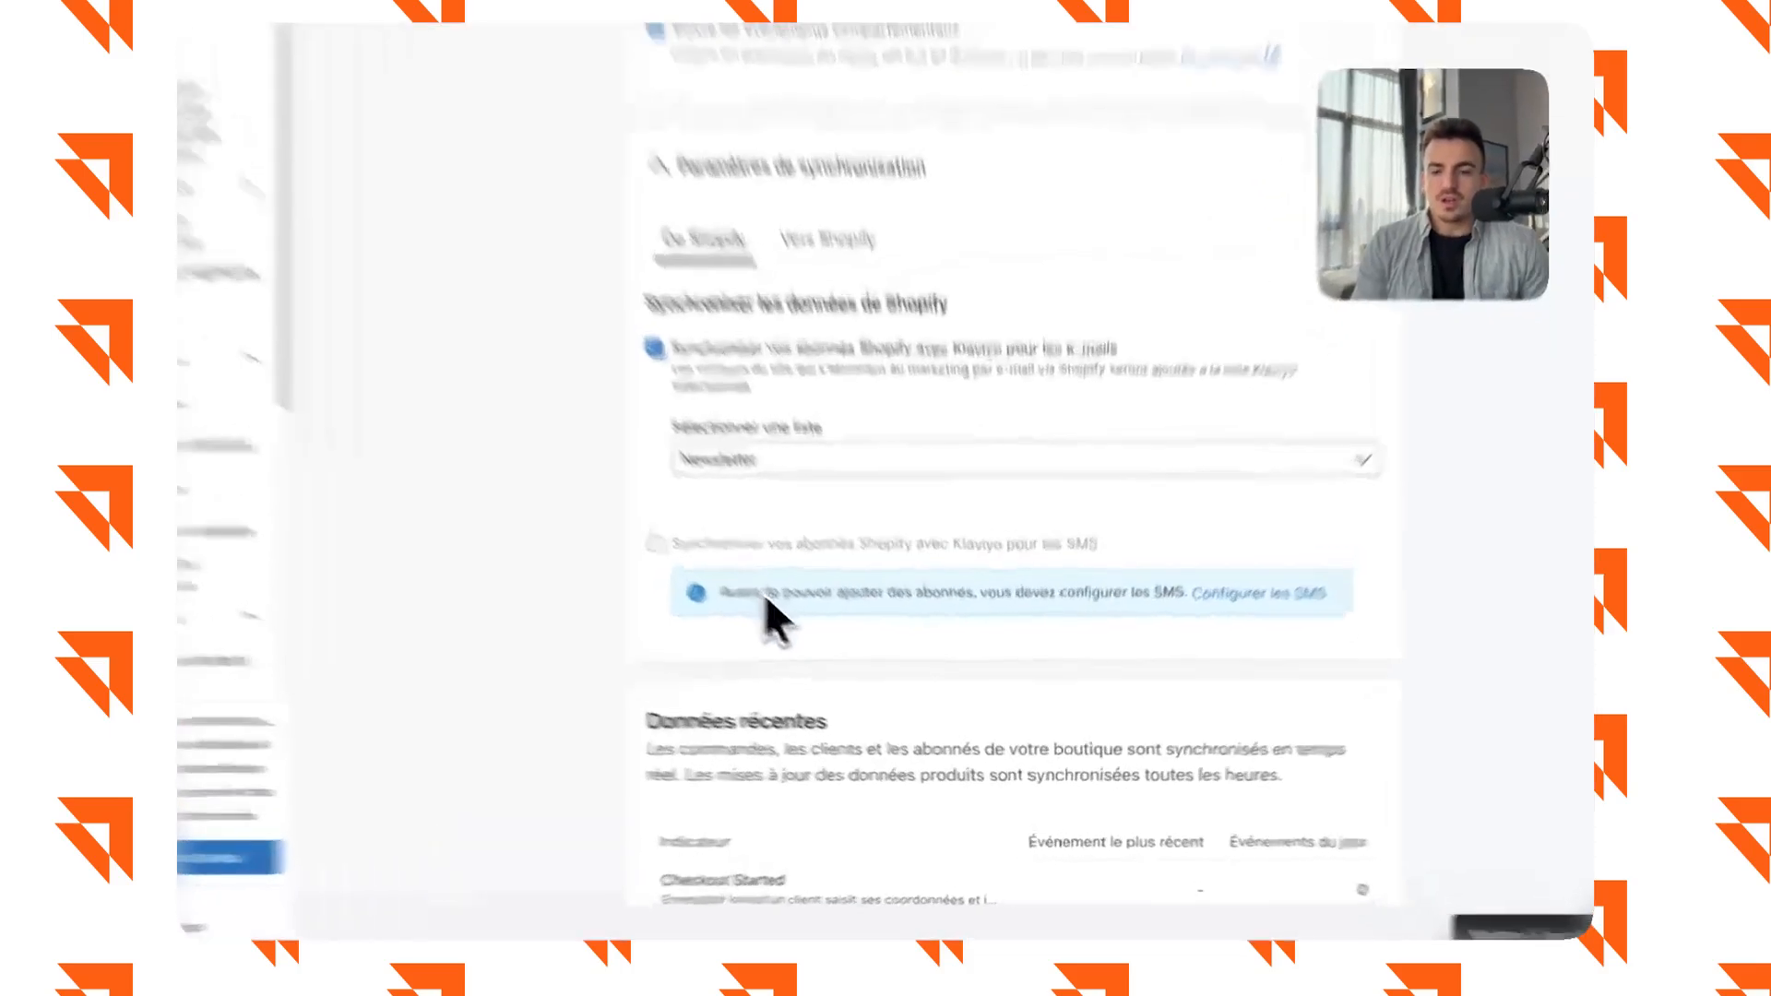
pyautogui.moveTo(777, 595); pyautogui.dragTo(1127, 595)
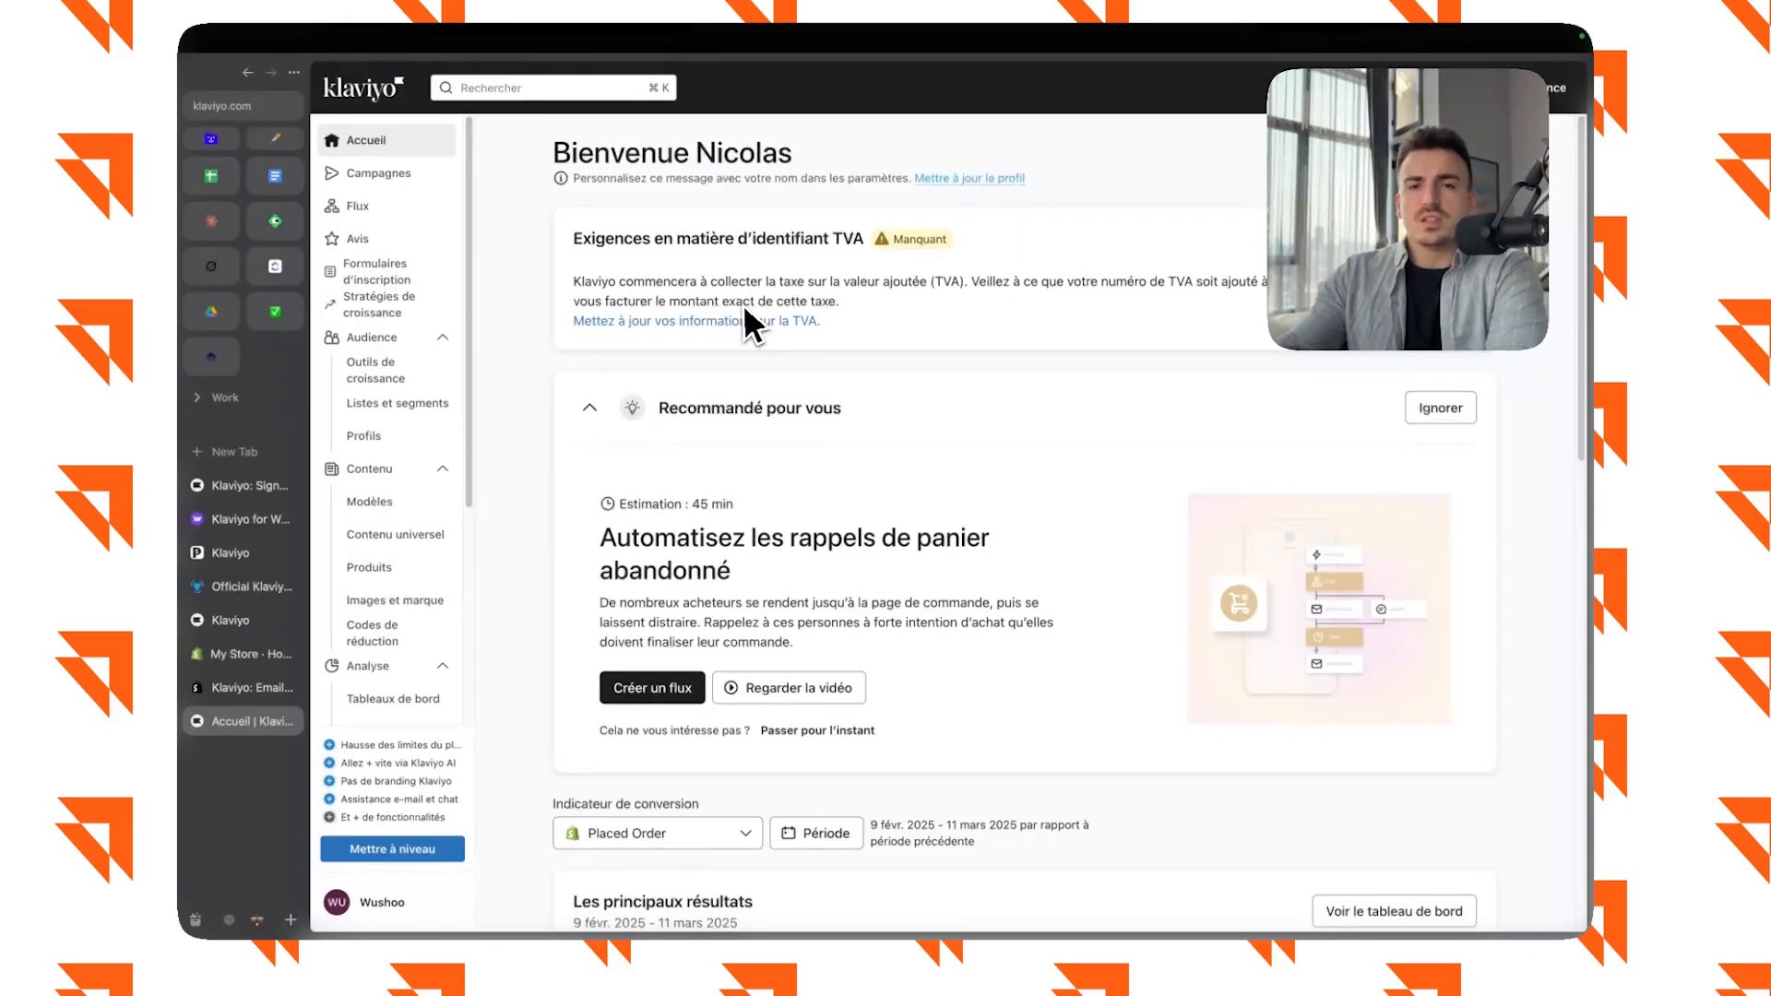
# Open the Active on Site metric from the account's list of metrics (Indicateurs).
pyautogui.scroll(-5, 415, 572)
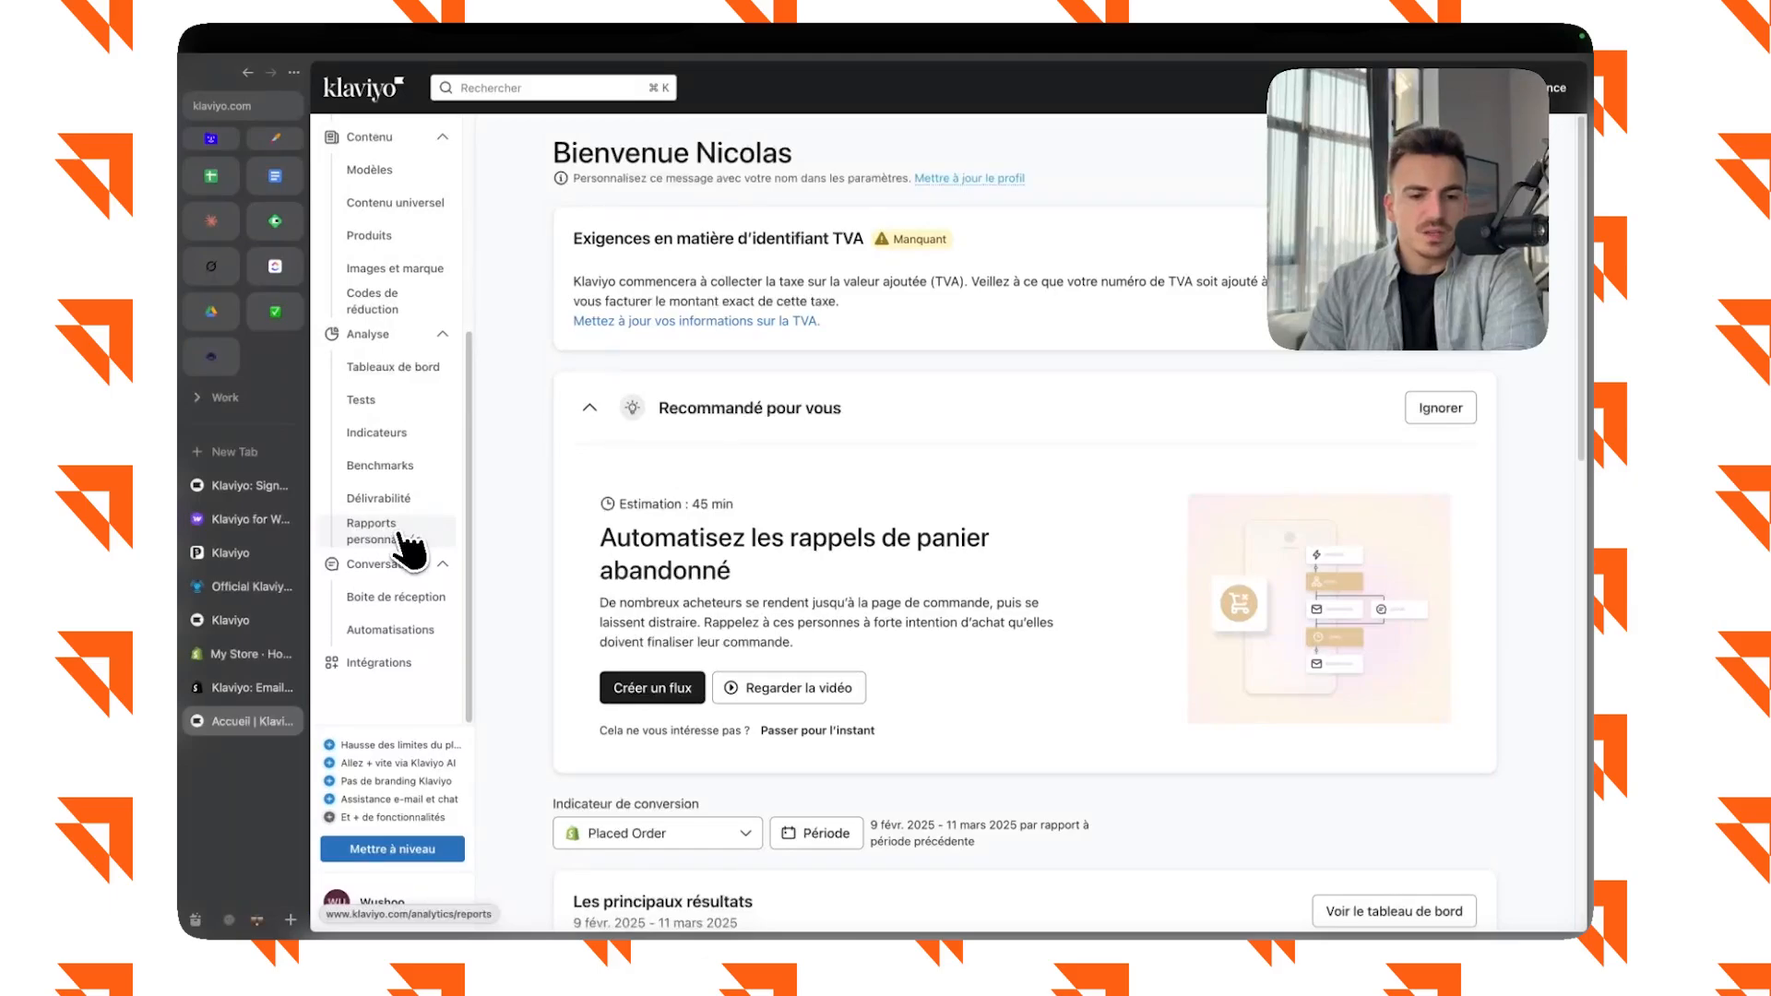
pyautogui.click(410, 434)
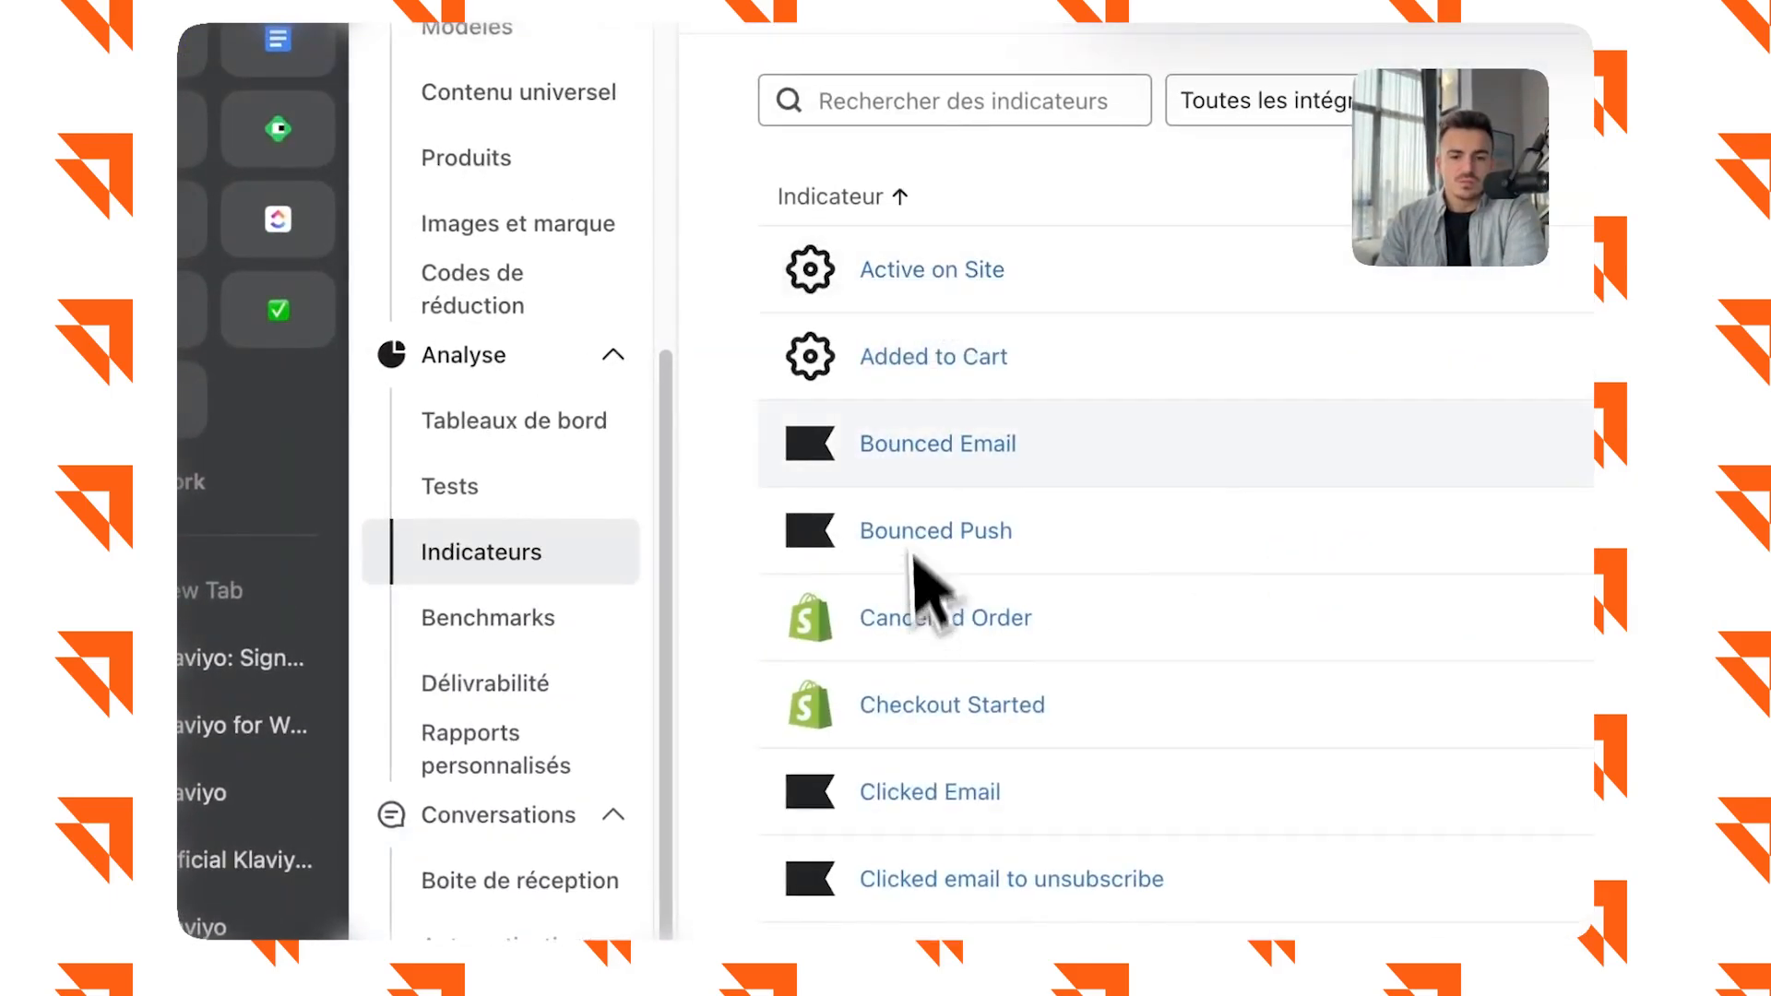
pyautogui.scroll(-2, 942, 709)
pyautogui.scroll(2, 942, 719)
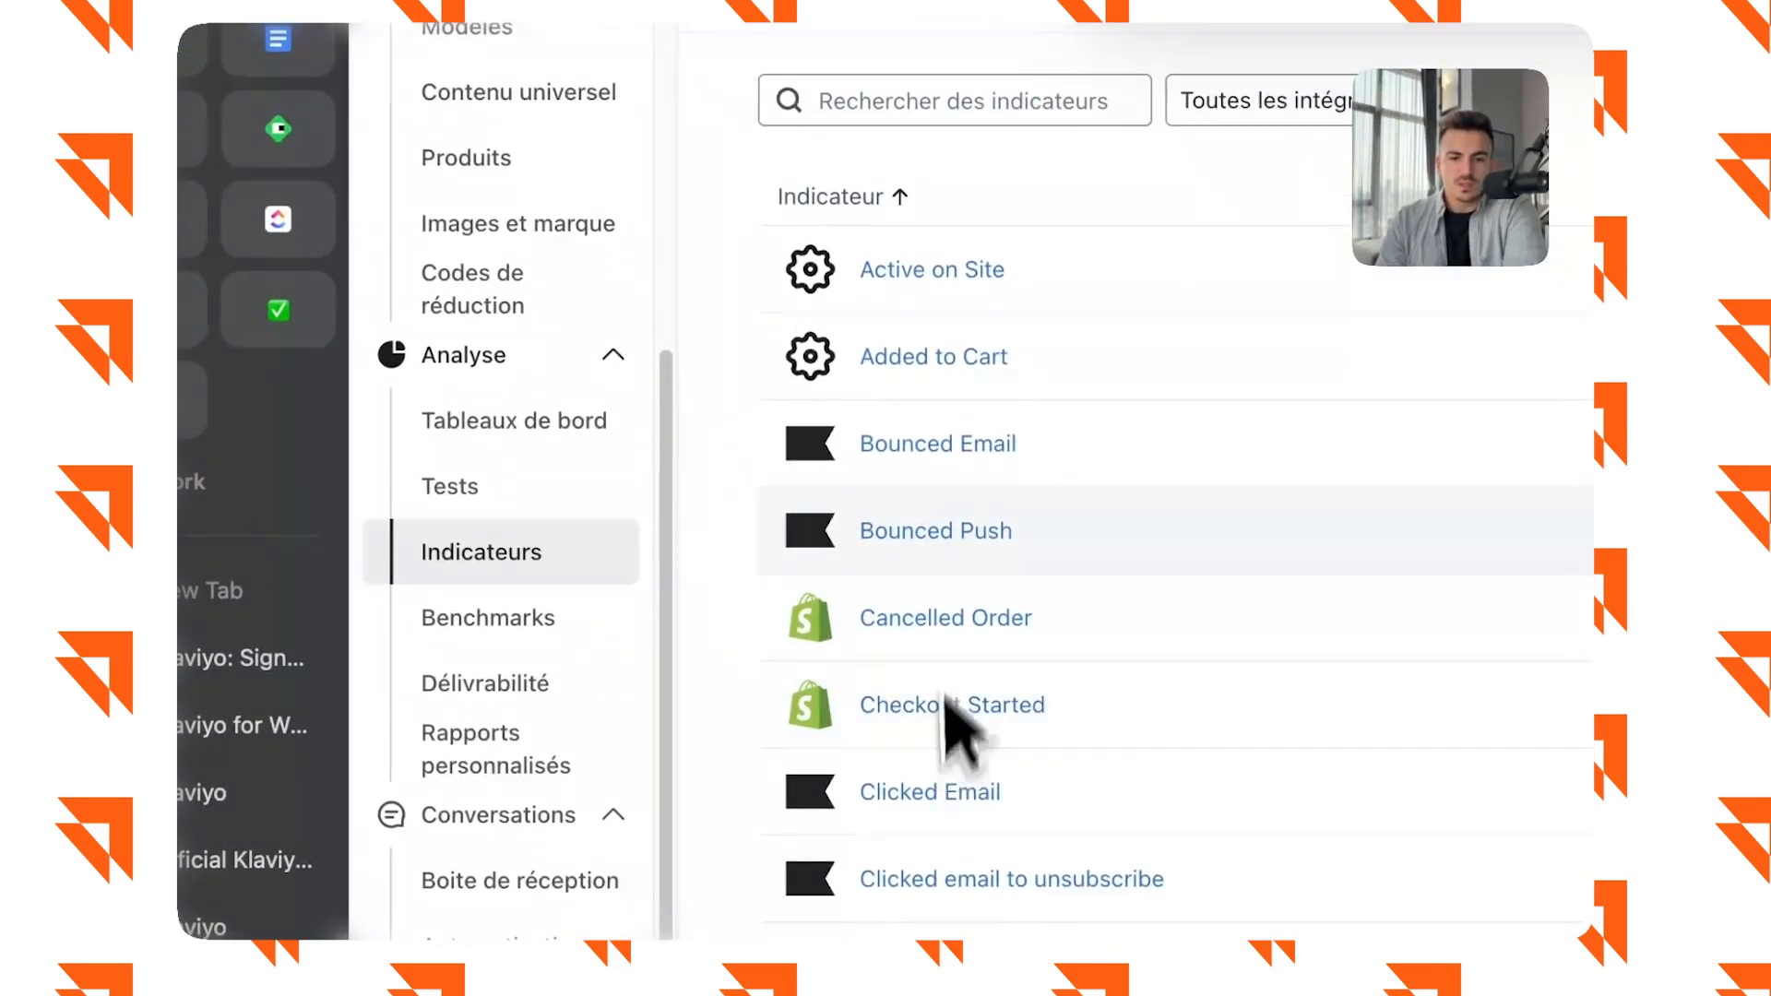
pyautogui.click(1003, 300)
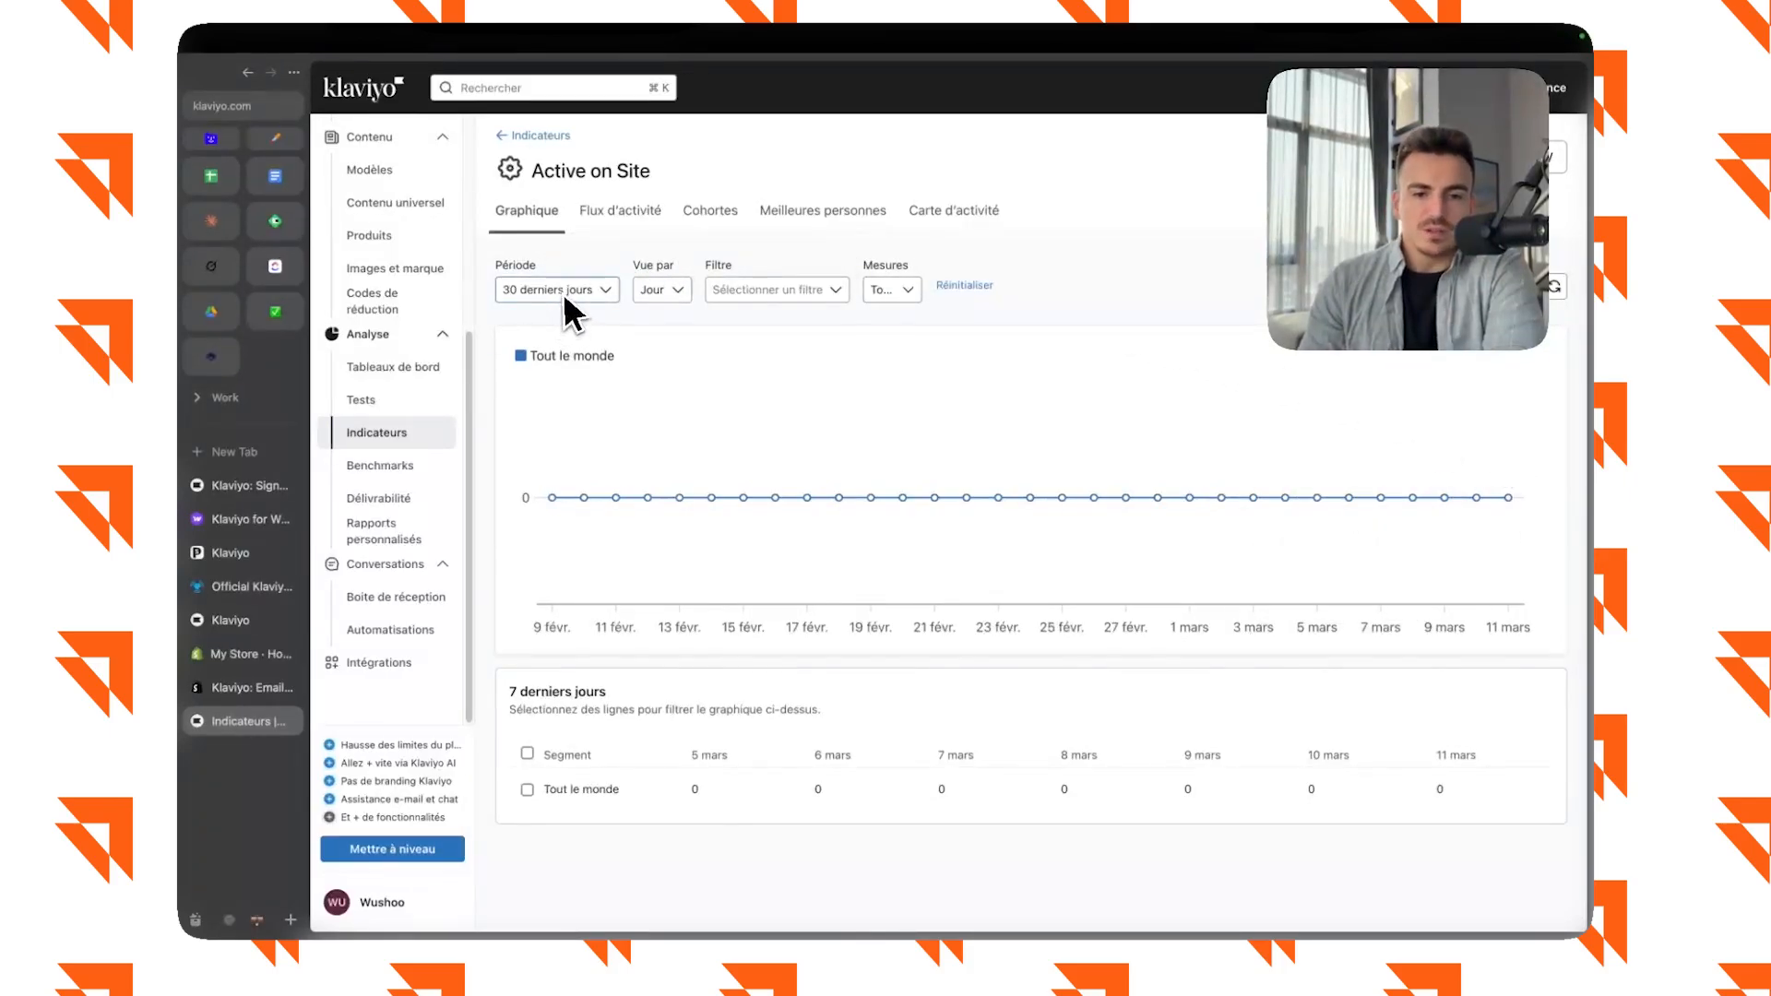
# Search the metrics for "Placed", view the Placed Order metric and return to the metrics list.
pyautogui.click(405, 433)
pyautogui.click(1087, 148)
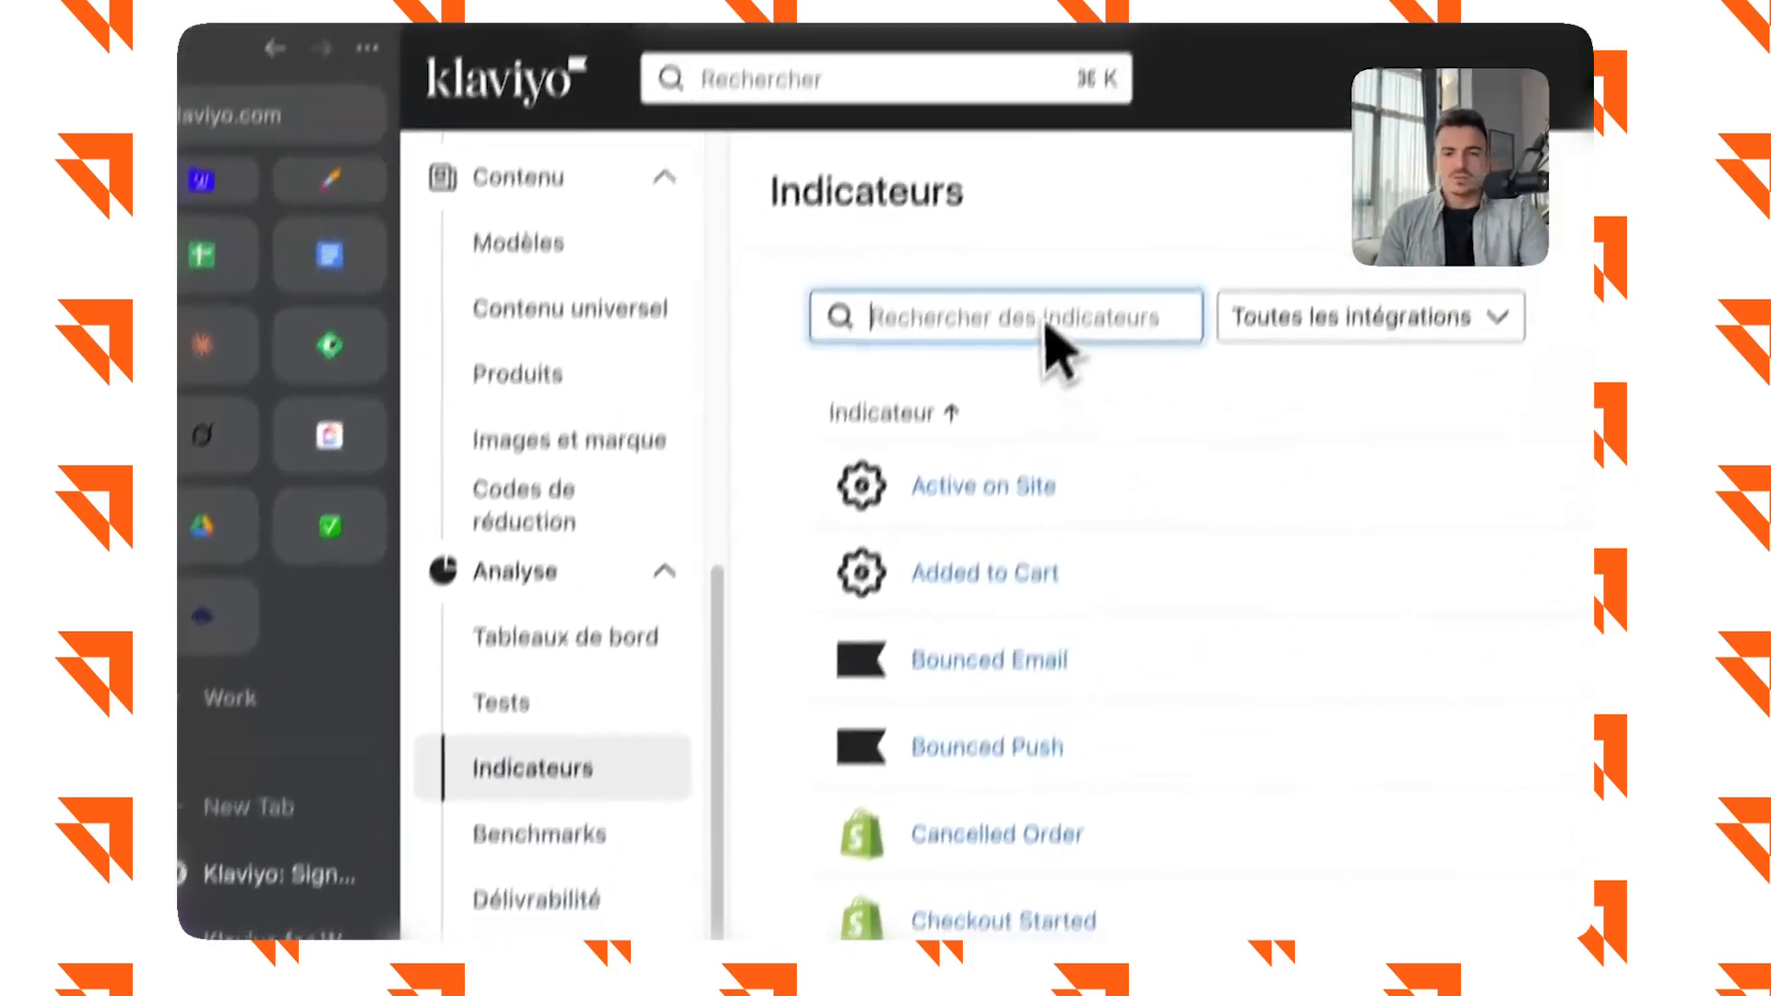
pyautogui.write('Placed')
pyautogui.click(964, 557)
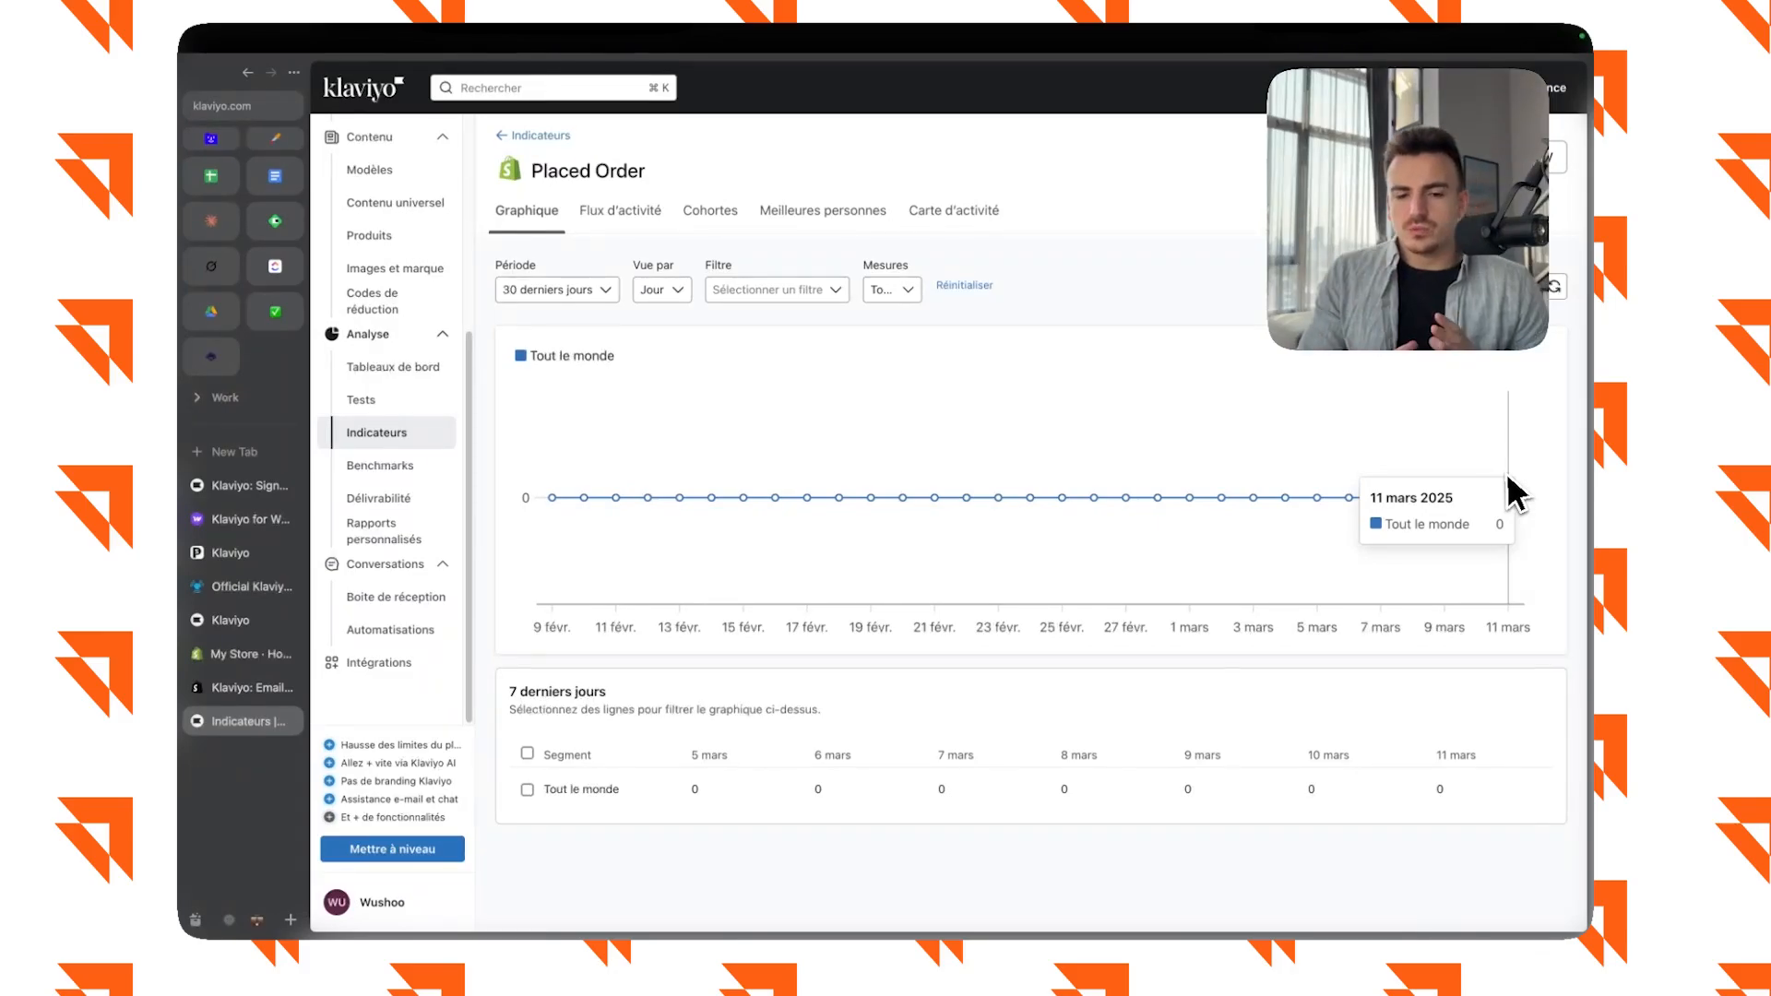
pyautogui.click(538, 135)
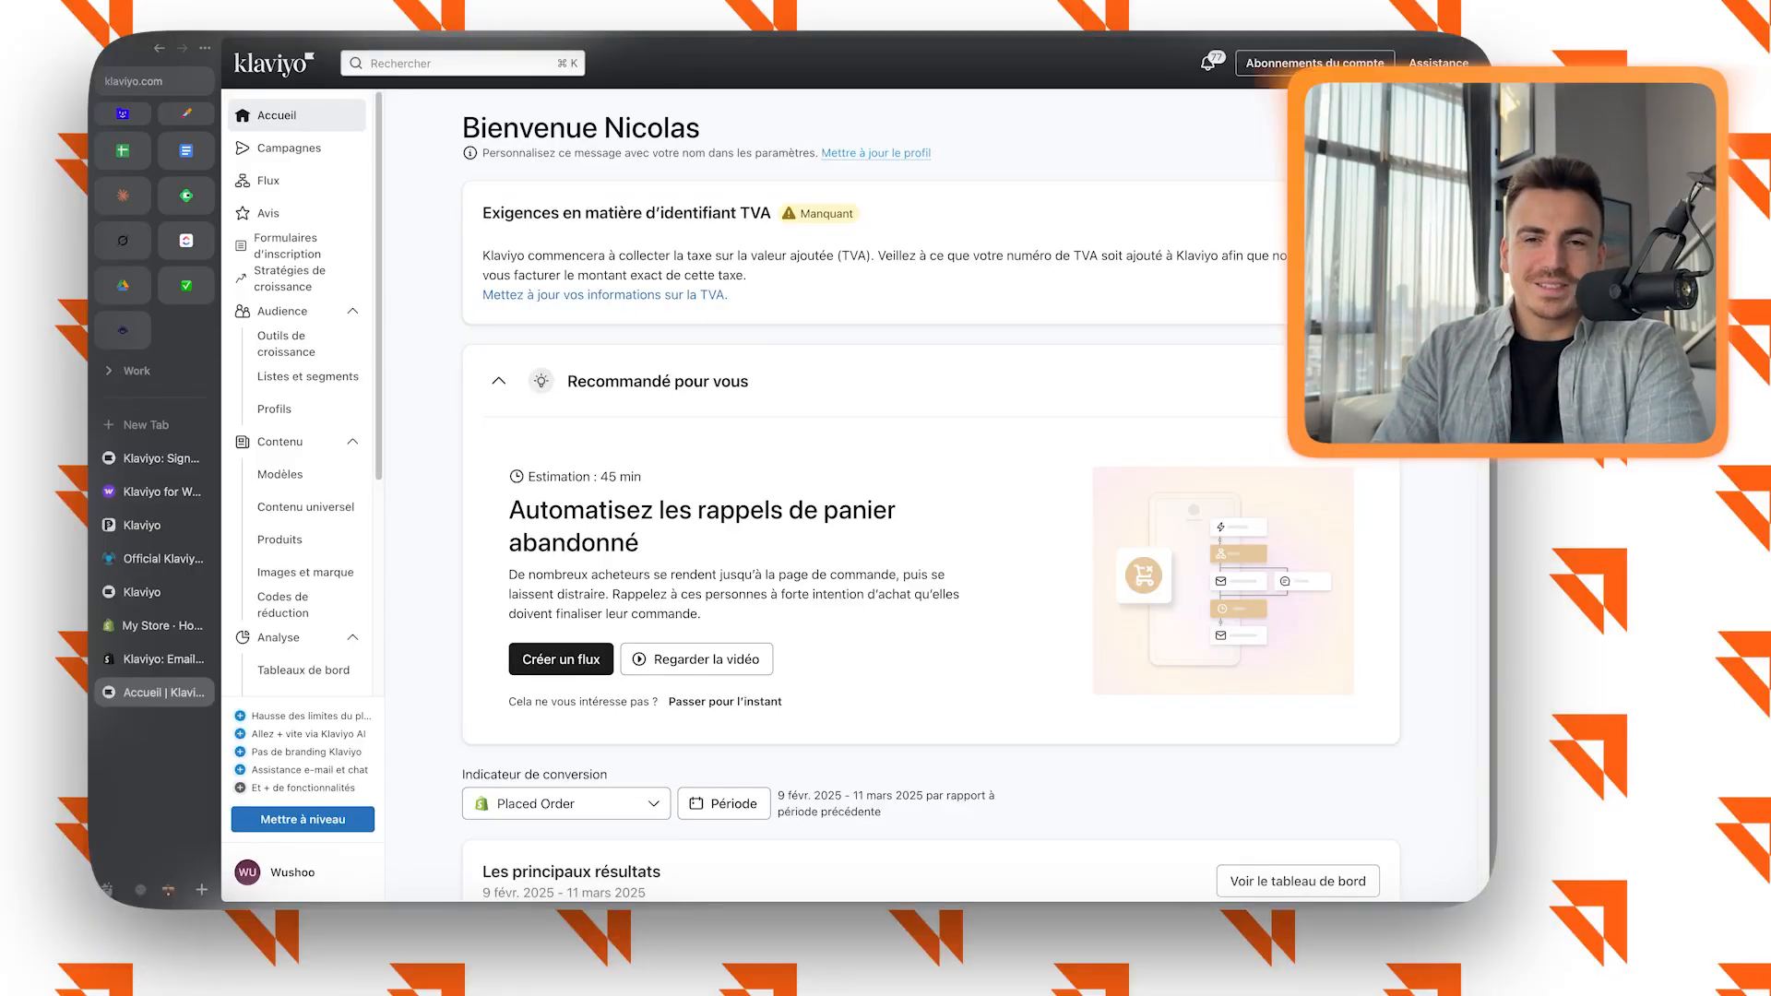
# Open the account's domain settings (Domaines) and start connecting a dedicated sending domain.
pyautogui.click(277, 871)
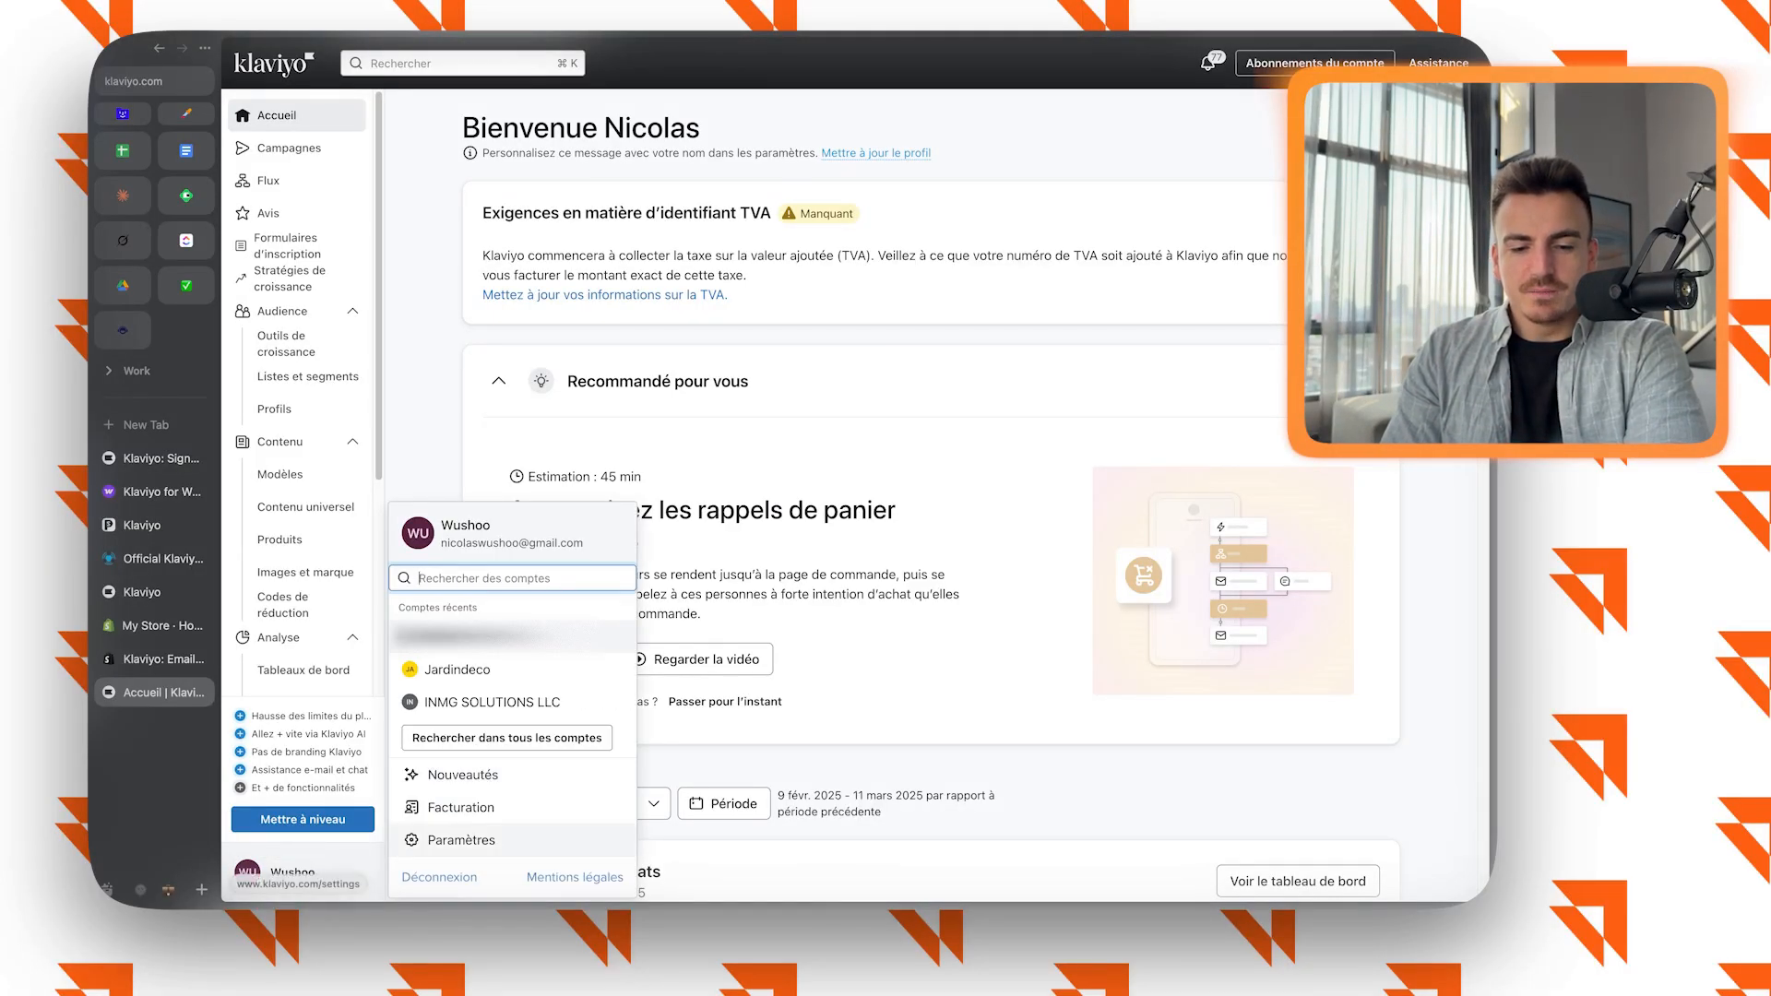
pyautogui.click(443, 838)
pyautogui.click(488, 364)
pyautogui.click(931, 580)
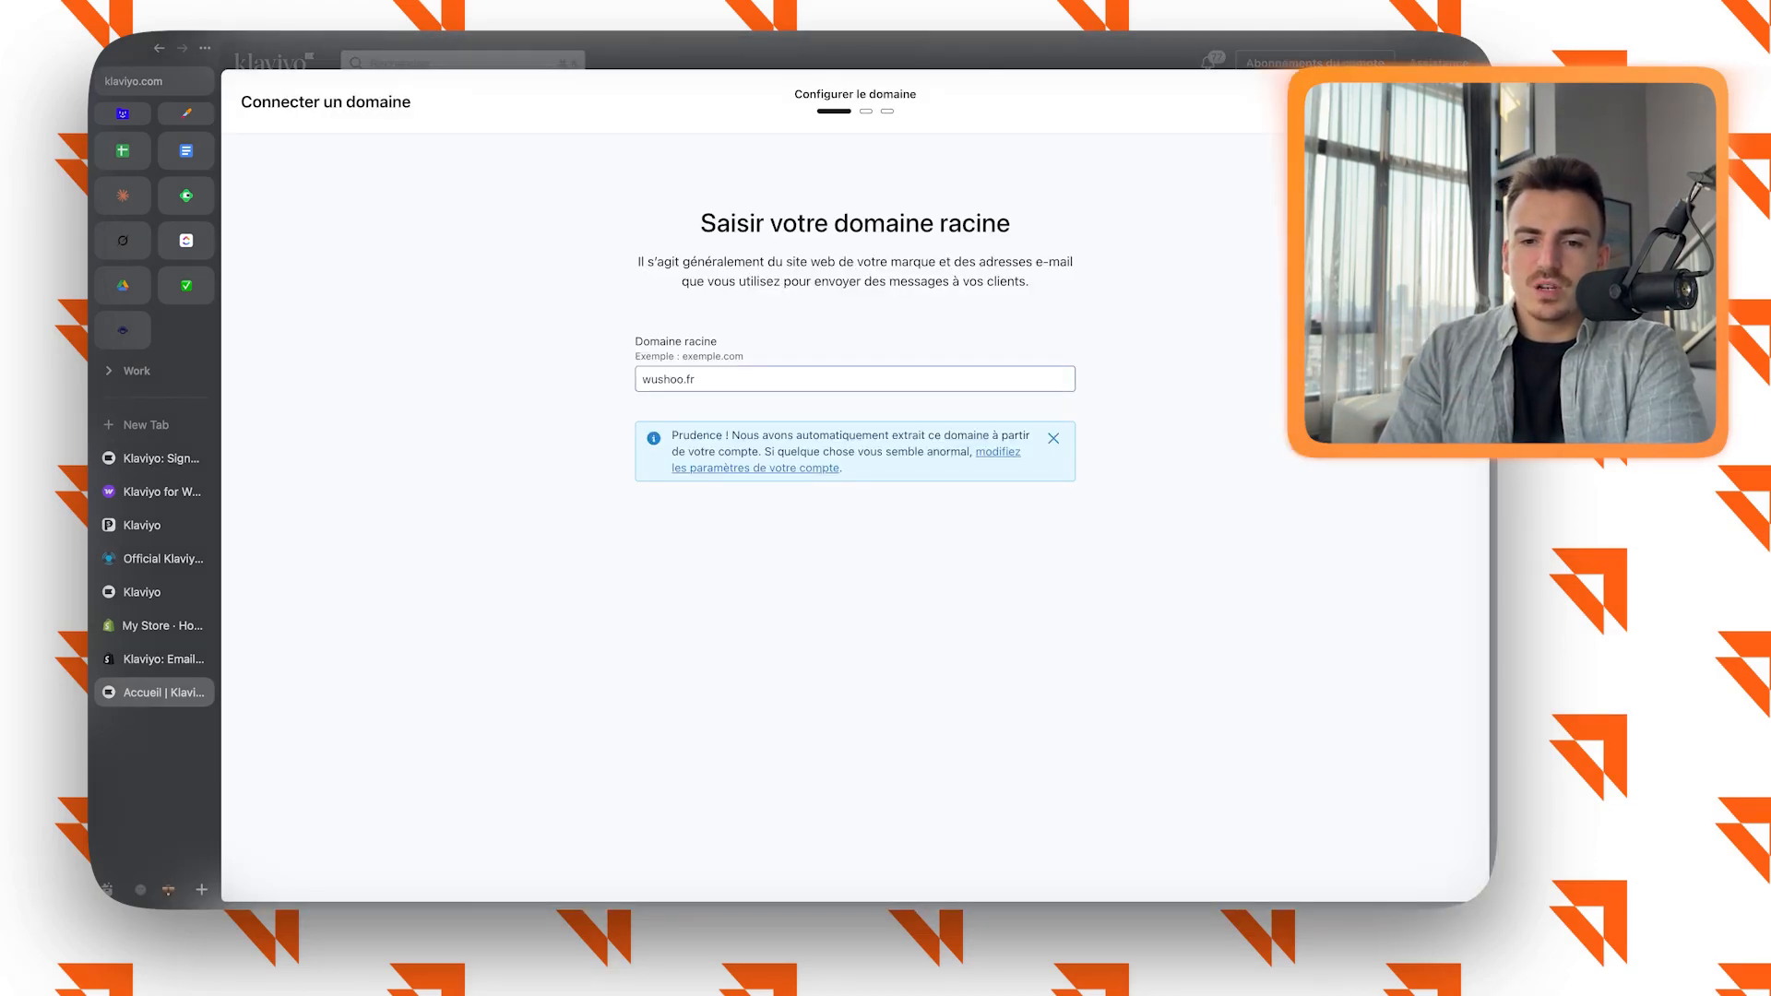
# Accept wushoo.fr as the root domain and "email" as the sending subdomain with dynamic routing.
pyautogui.doubleClick(697, 379)
pyautogui.click(697, 379)
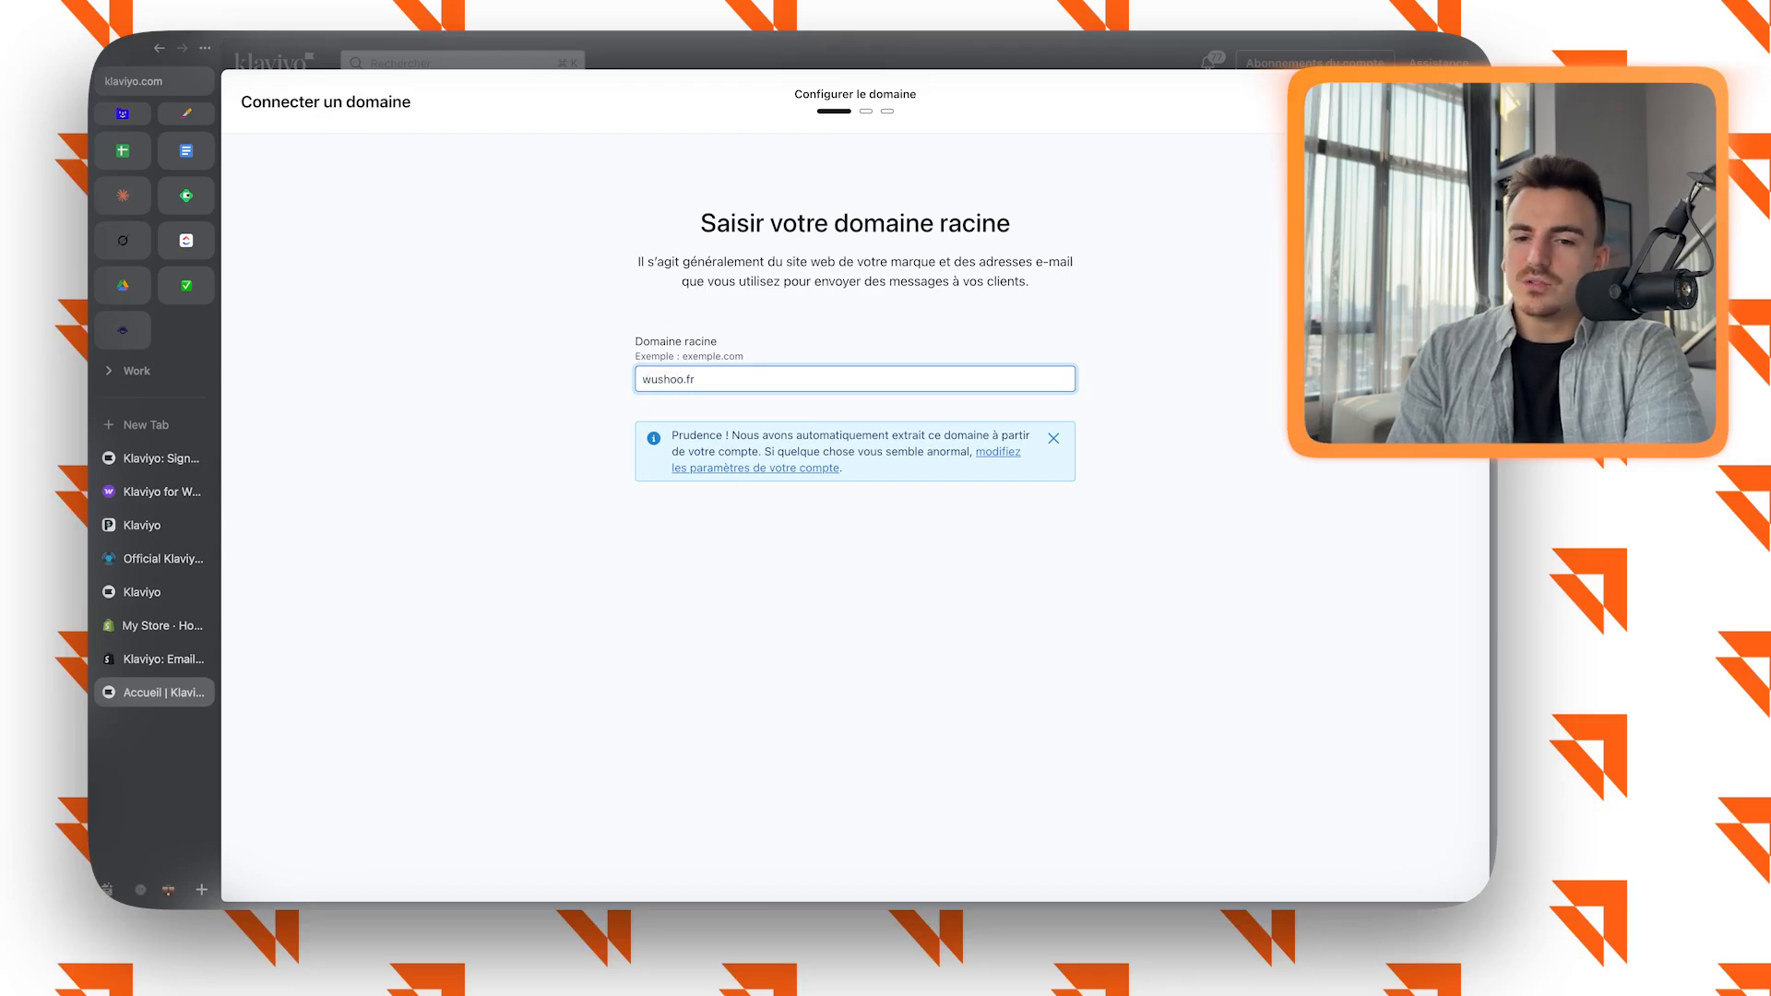
pyautogui.click(1436, 101)
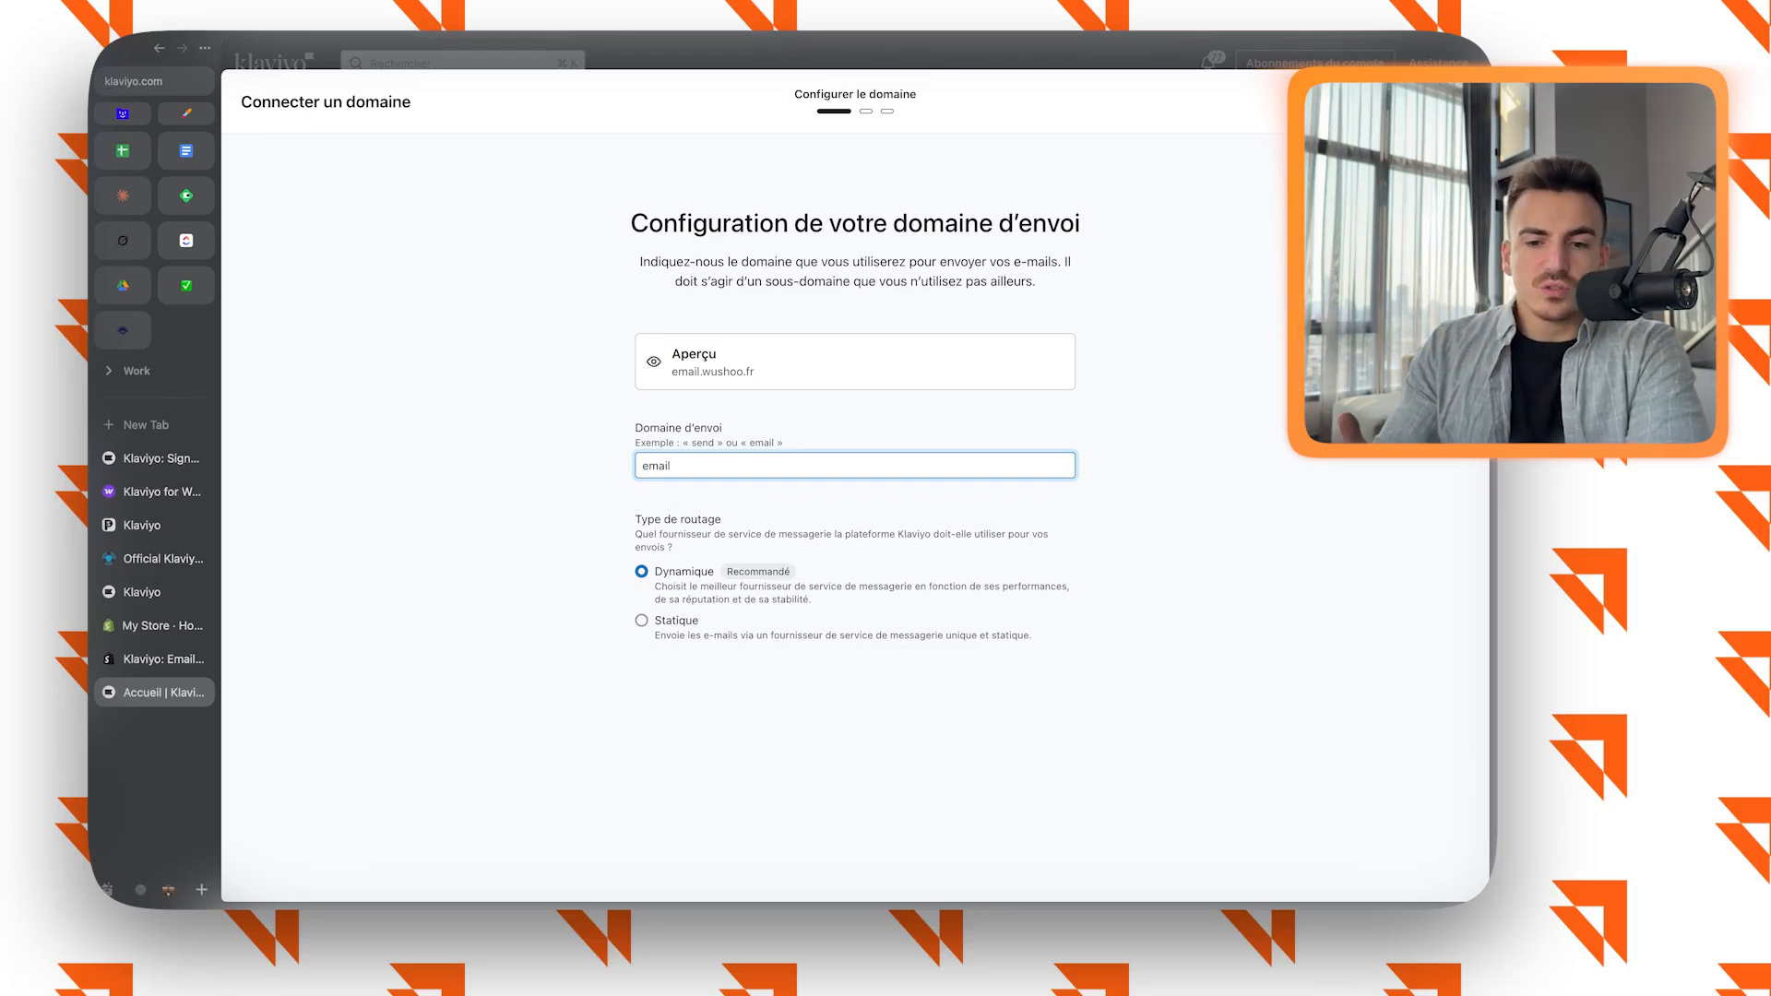
pyautogui.moveTo(690, 443); pyautogui.dragTo(735, 443)
pyautogui.click(1436, 101)
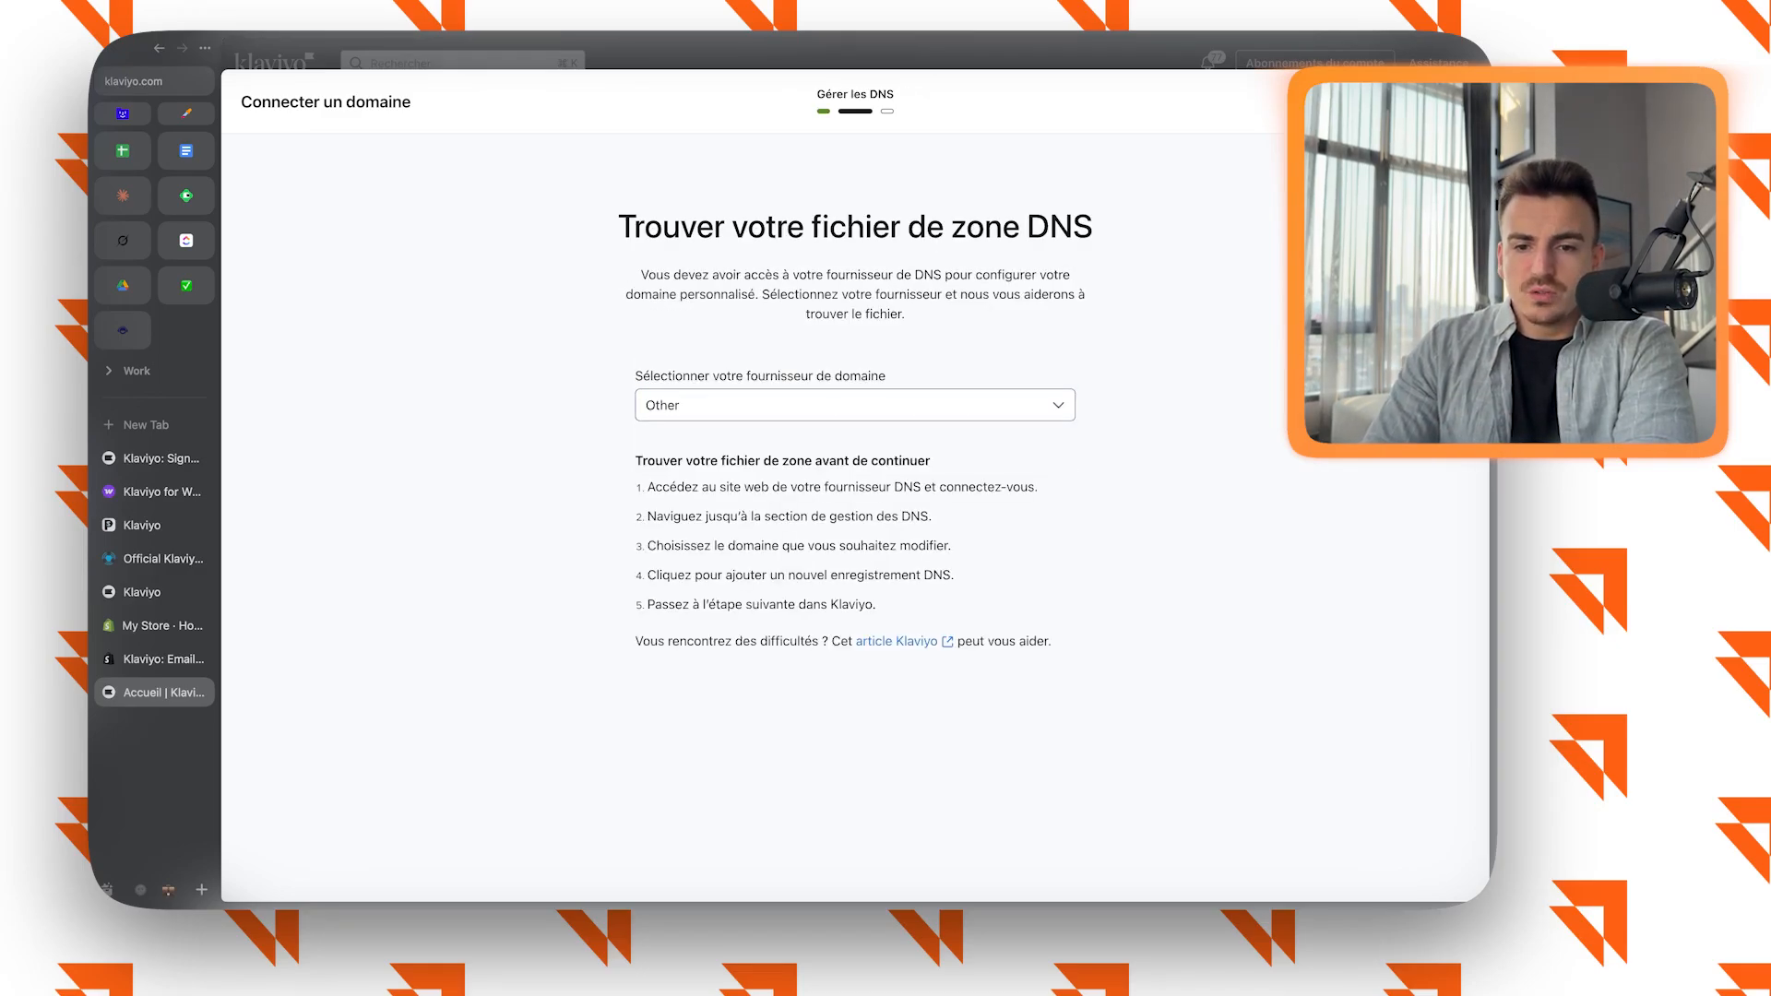
# Choose Shopify as the domain provider for locating the DNS zone file.
pyautogui.click(854, 405)
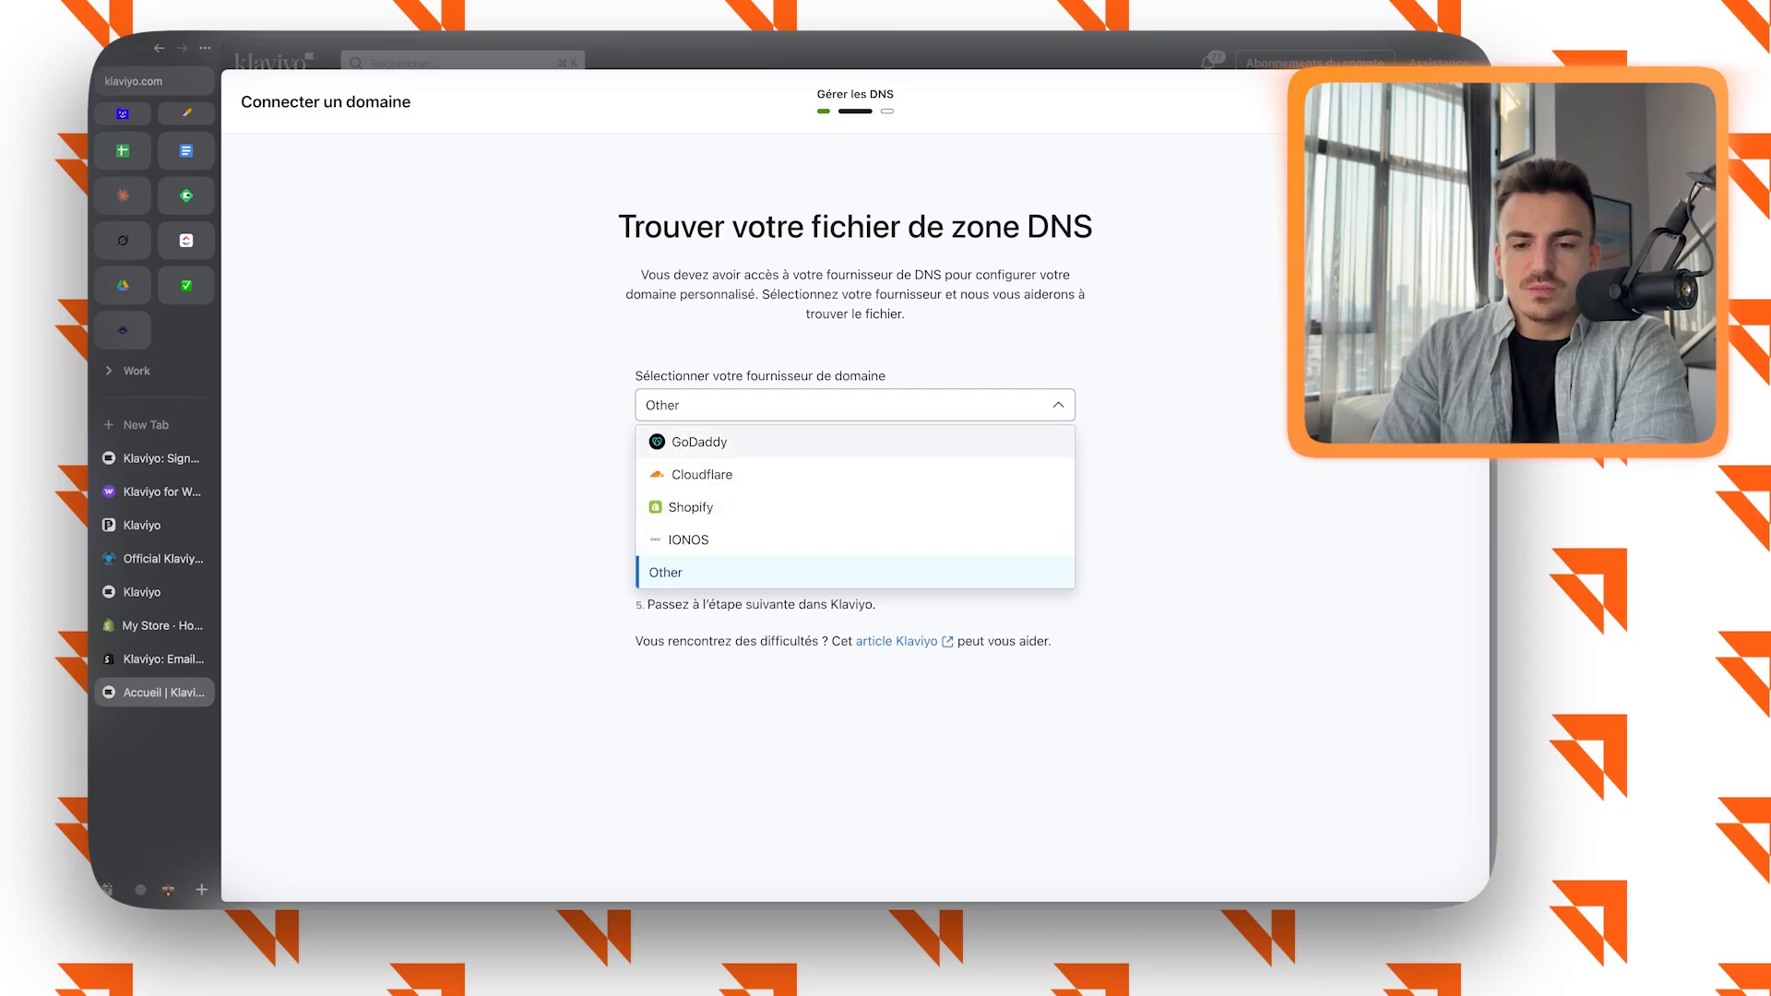
pyautogui.click(691, 507)
pyautogui.click(854, 405)
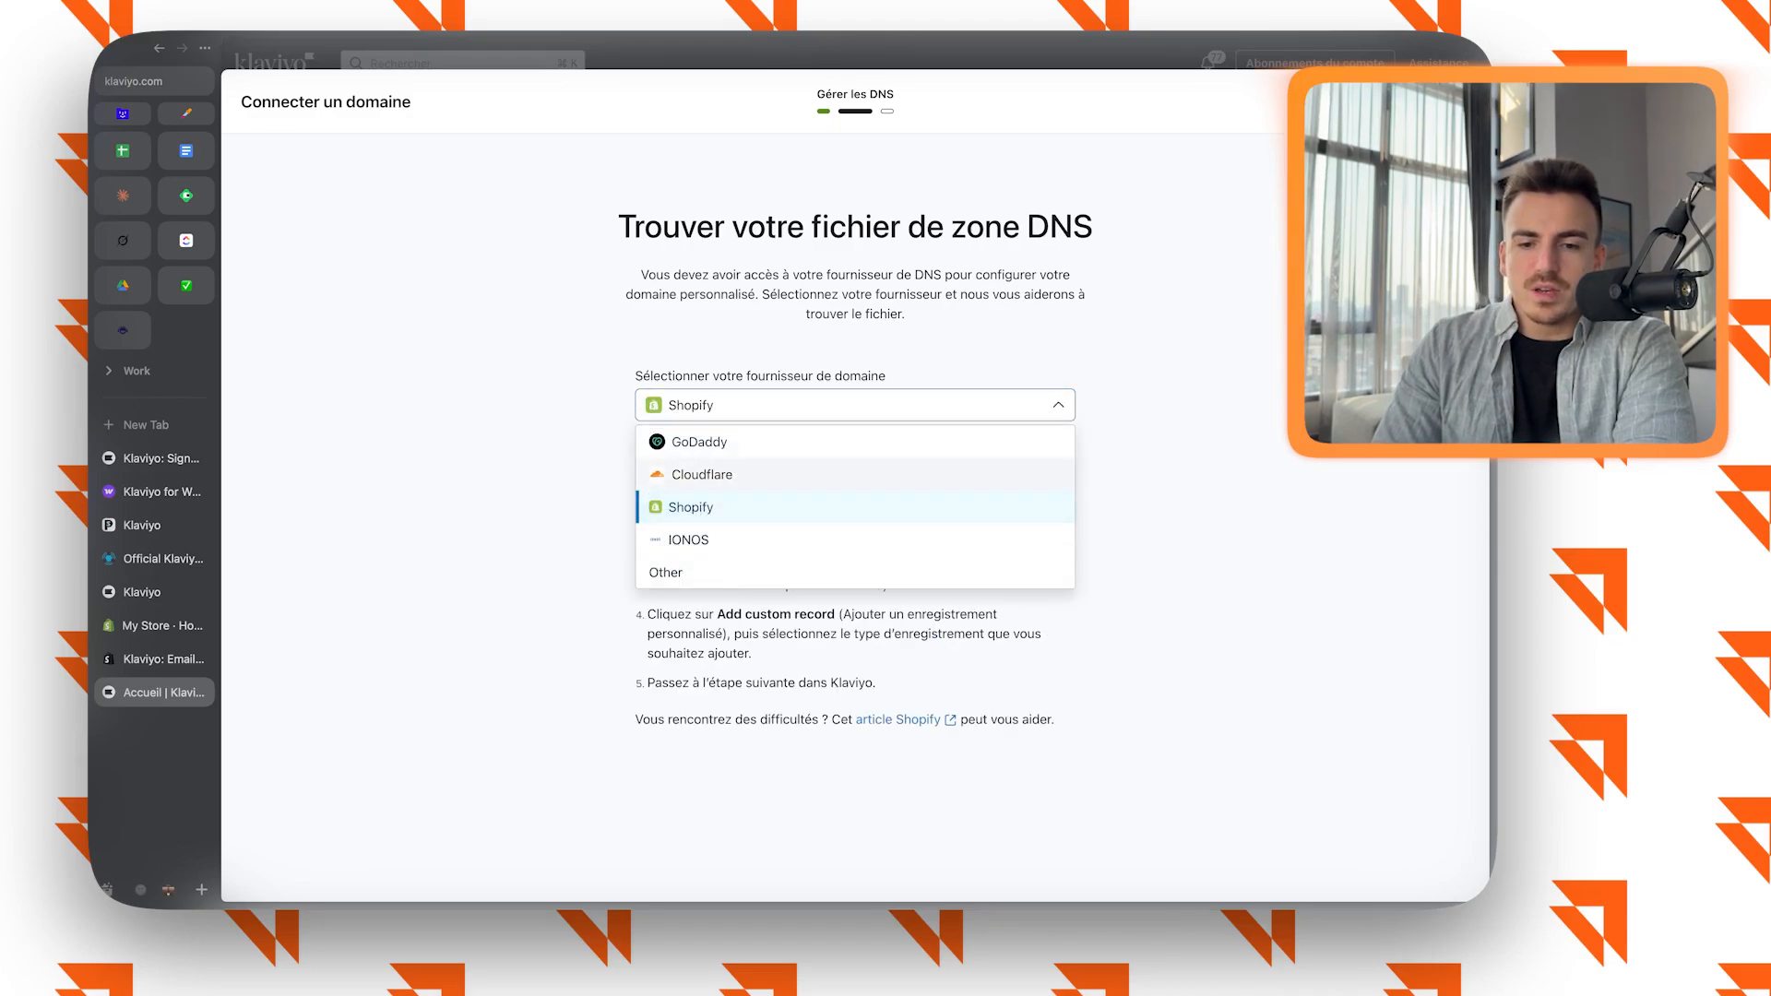
pyautogui.press('Escape')
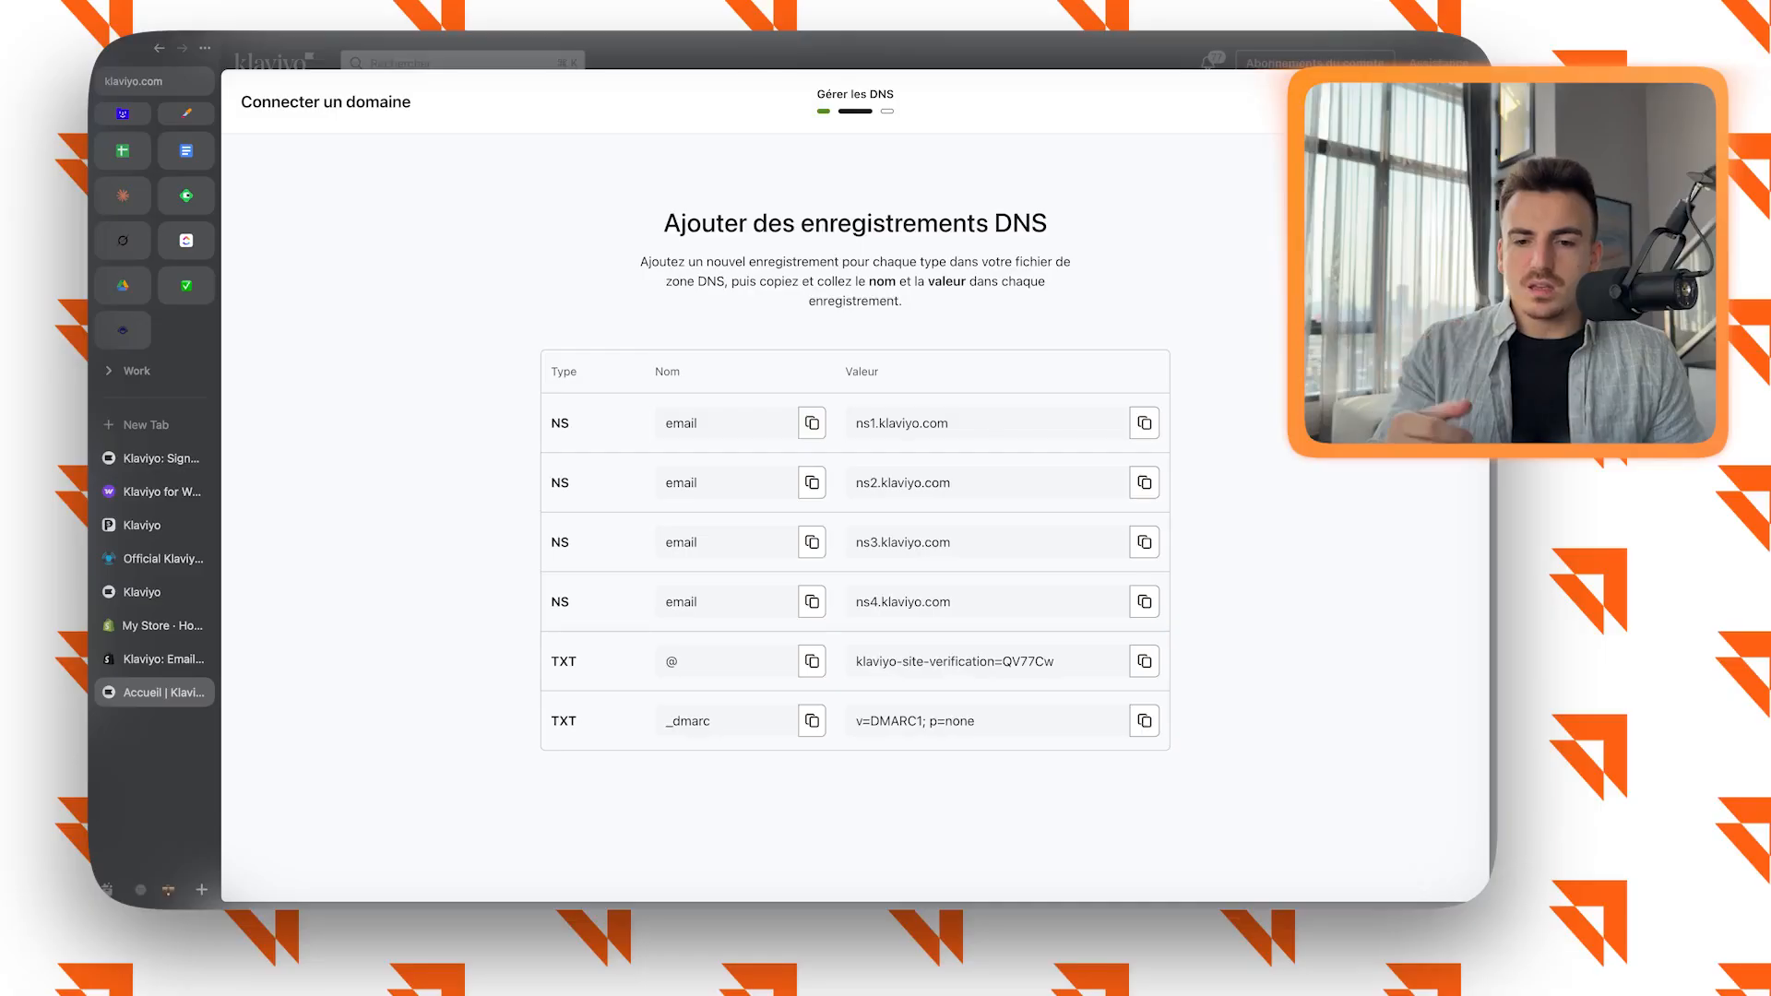
# Examine the types, names and values of the NS and TXT records to add to the DNS zone.
pyautogui.moveTo(552, 602); pyautogui.dragTo(561, 603)
pyautogui.doubleClick(564, 661)
pyautogui.click(564, 662)
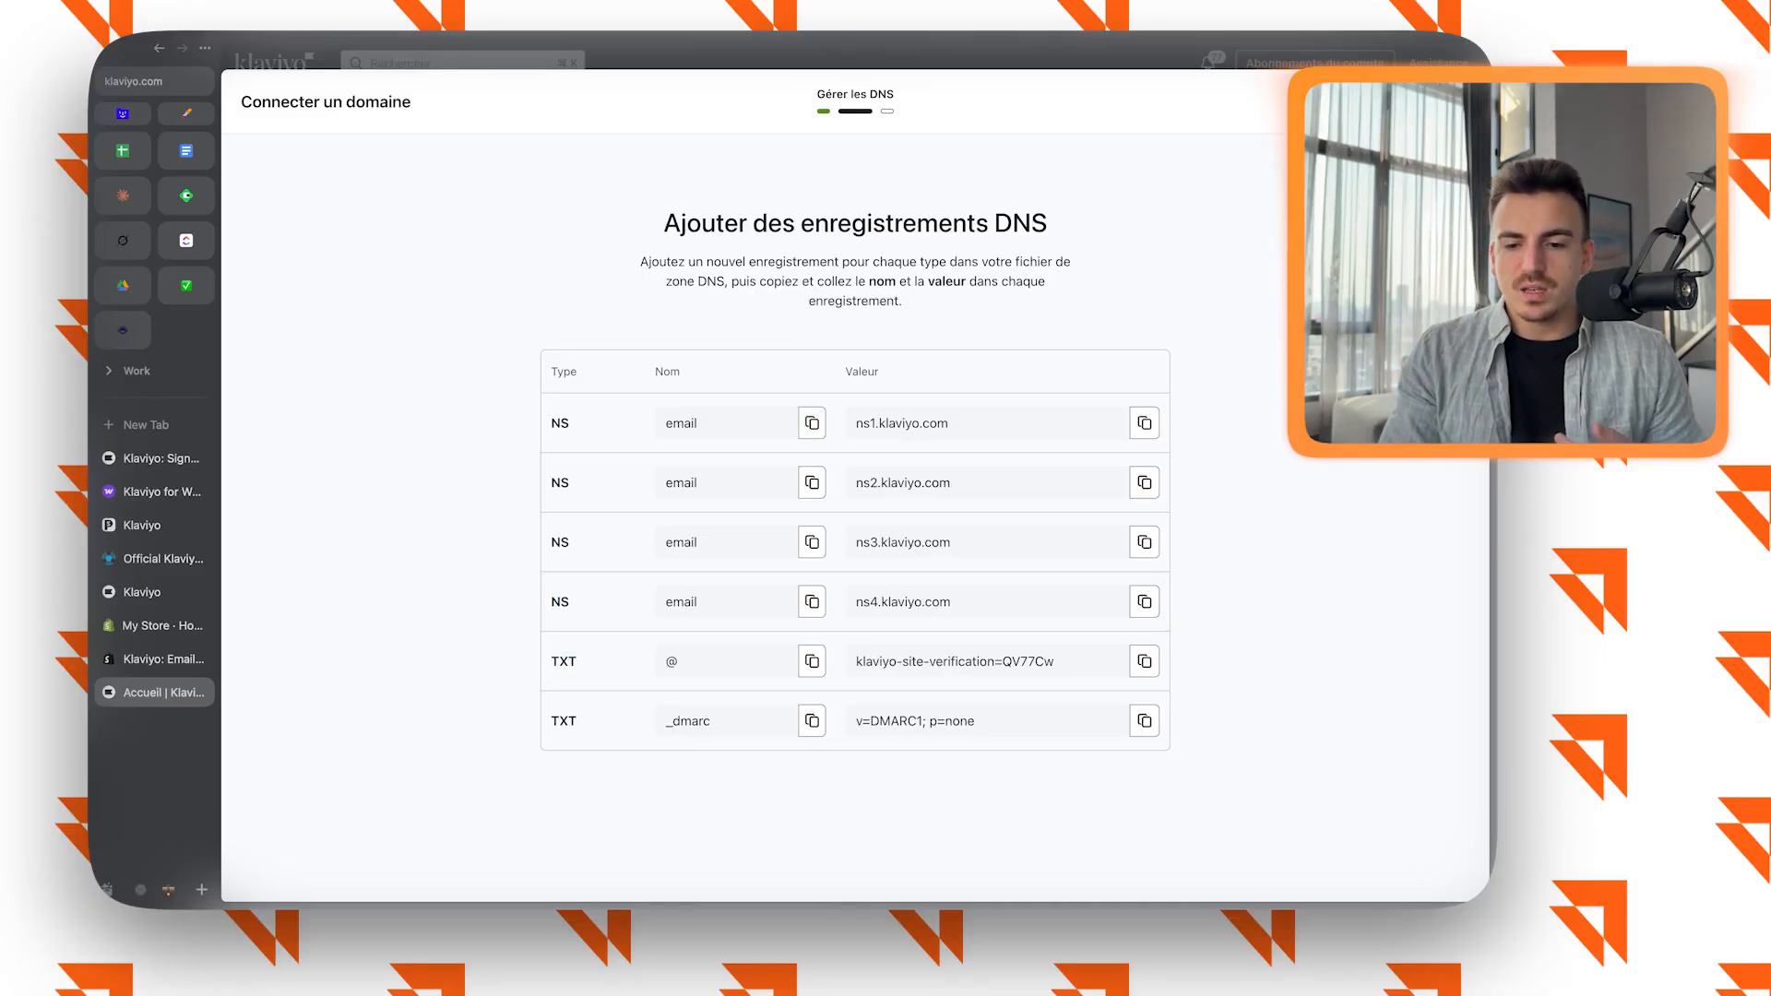
pyautogui.moveTo(664, 372); pyautogui.dragTo(681, 372)
pyautogui.click(846, 371)
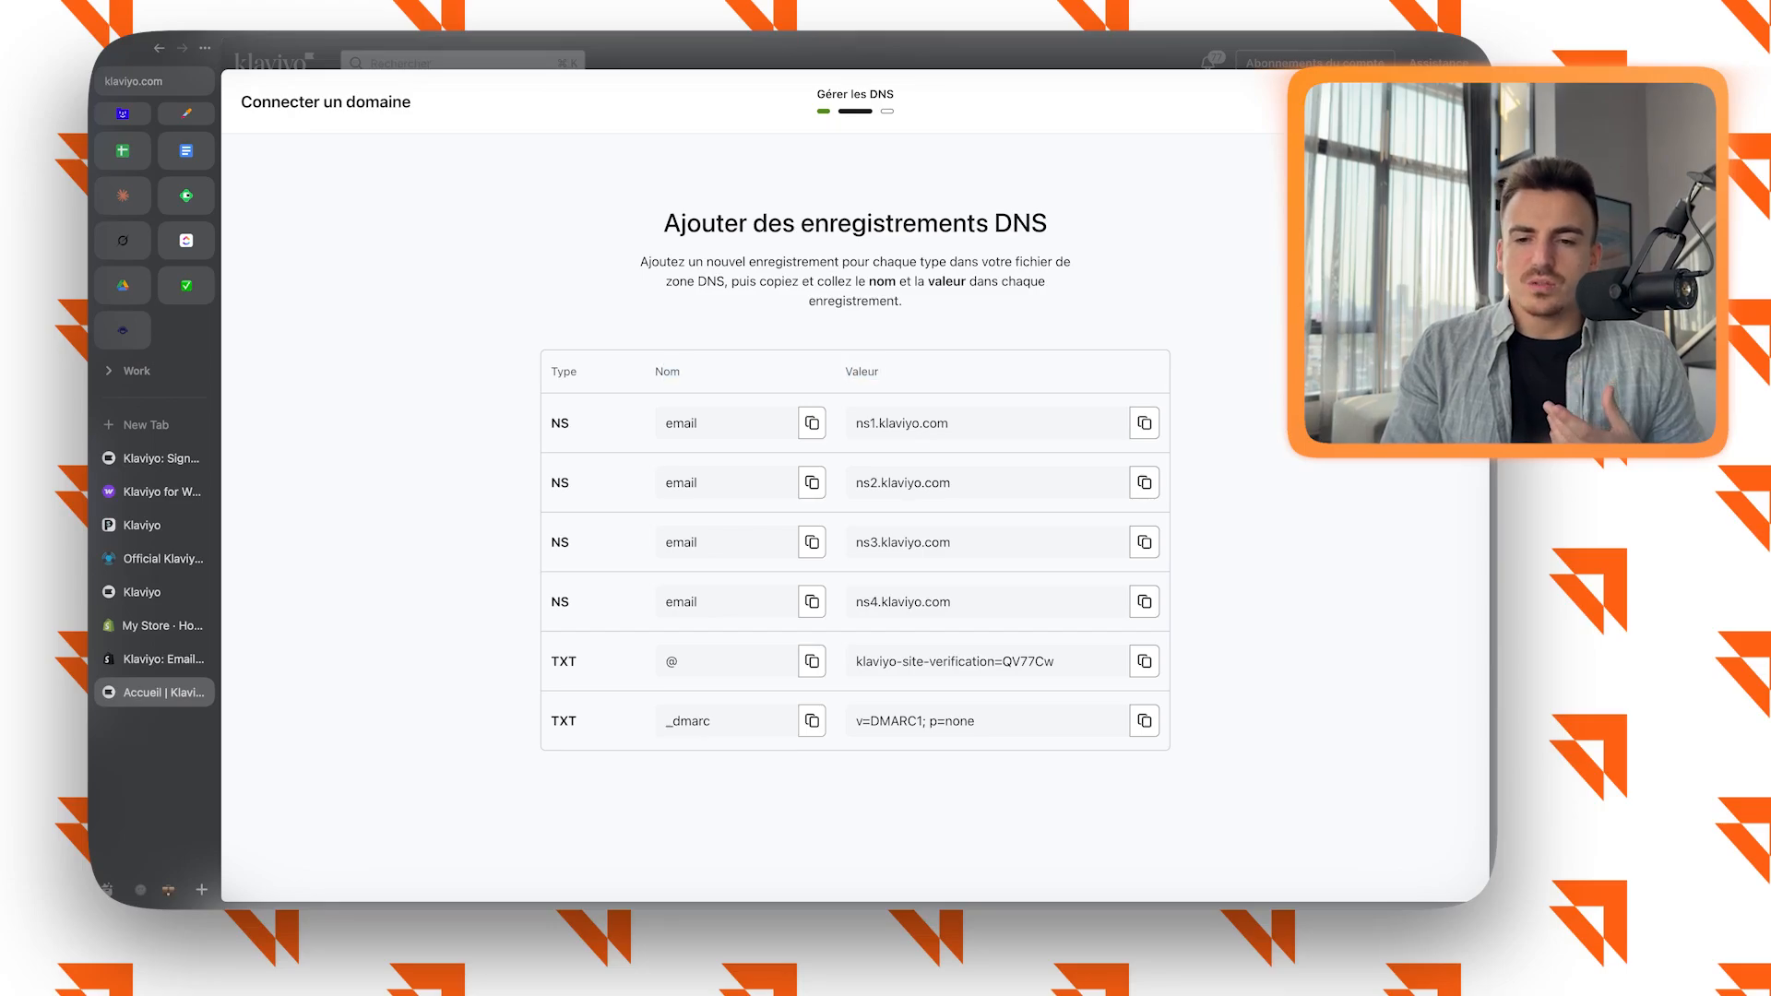
pyautogui.moveTo(879, 372); pyautogui.dragTo(846, 372)
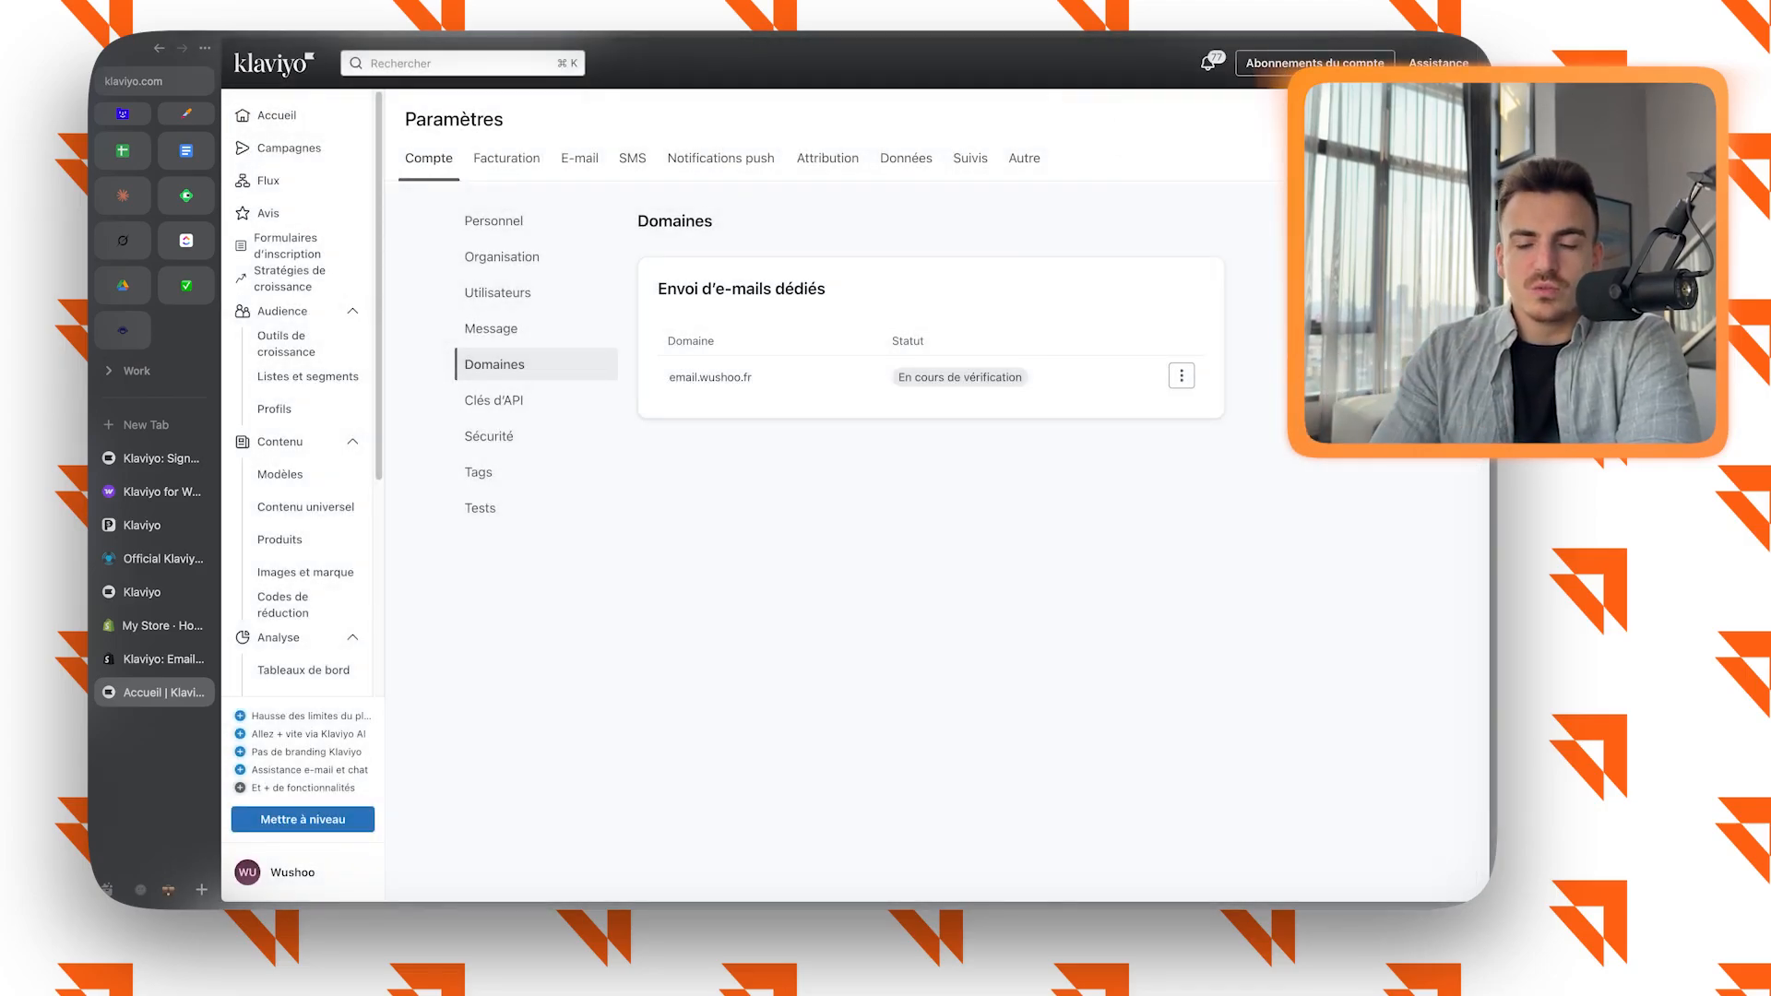
# Check the dedicated sending domain's verification status and select the domain name email.wushoo.fr for copying.
pyautogui.moveTo(899, 378); pyautogui.dragTo(1002, 377)
pyautogui.click(1002, 377)
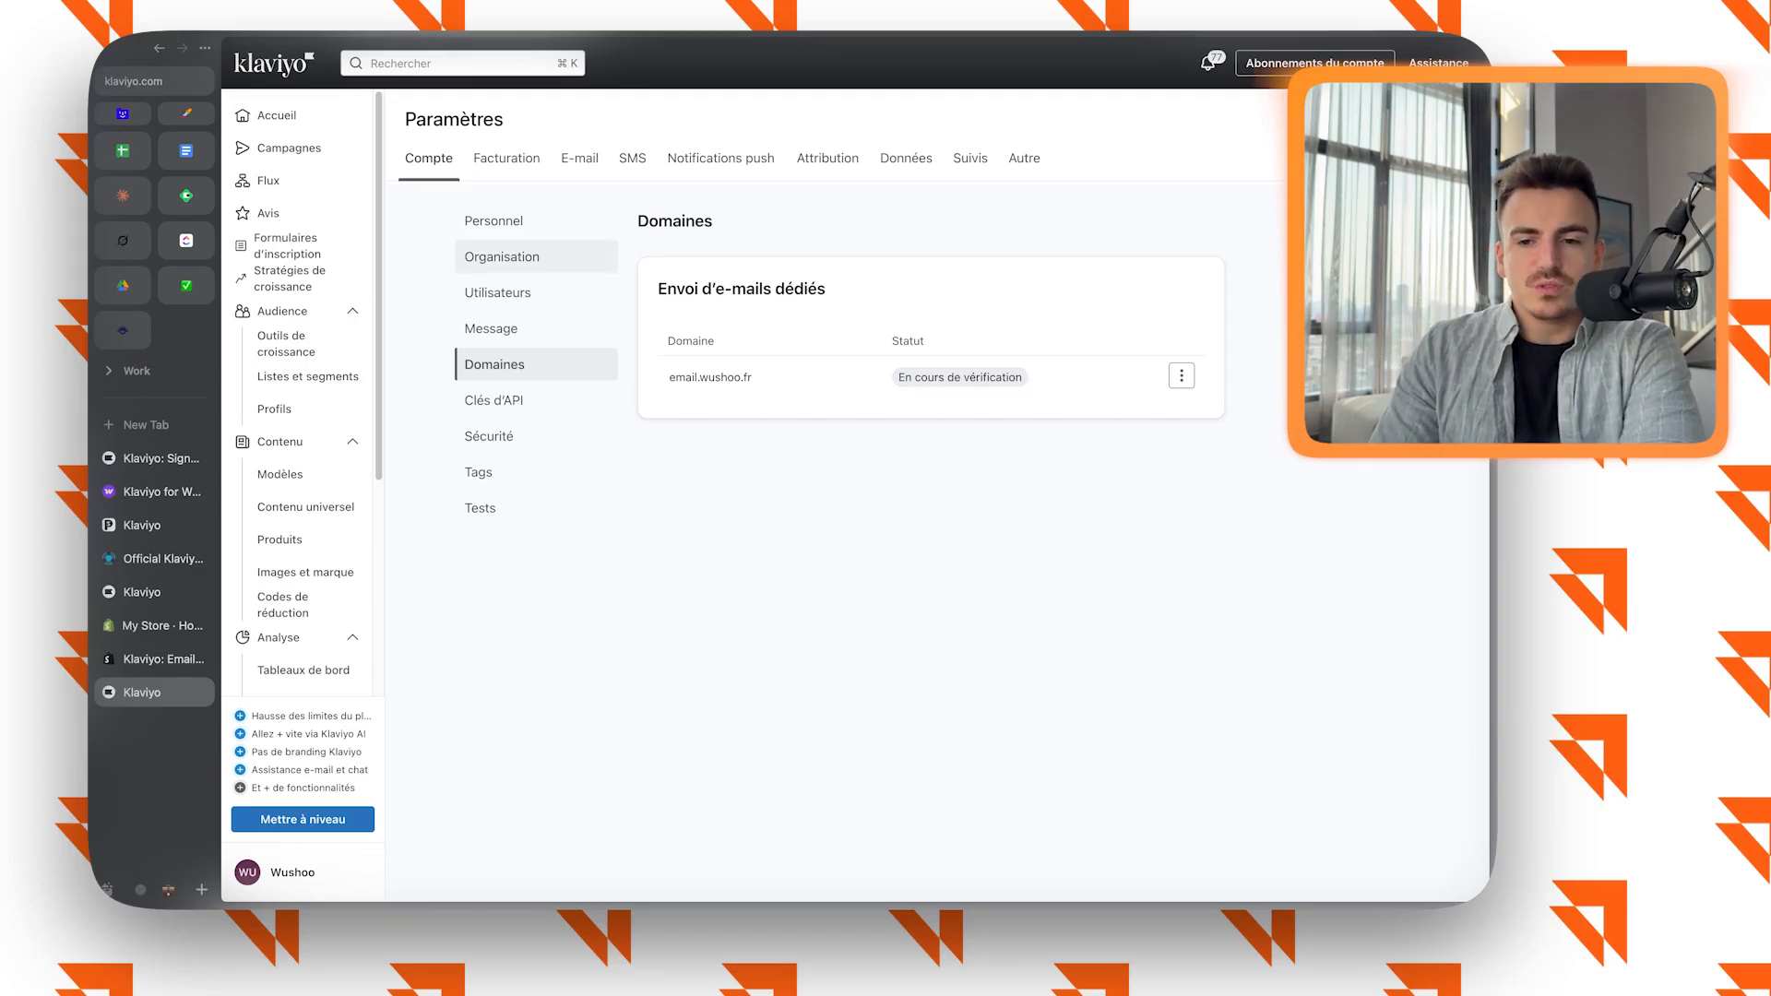
pyautogui.moveTo(670, 378); pyautogui.dragTo(753, 378)
pyautogui.press('super+c')
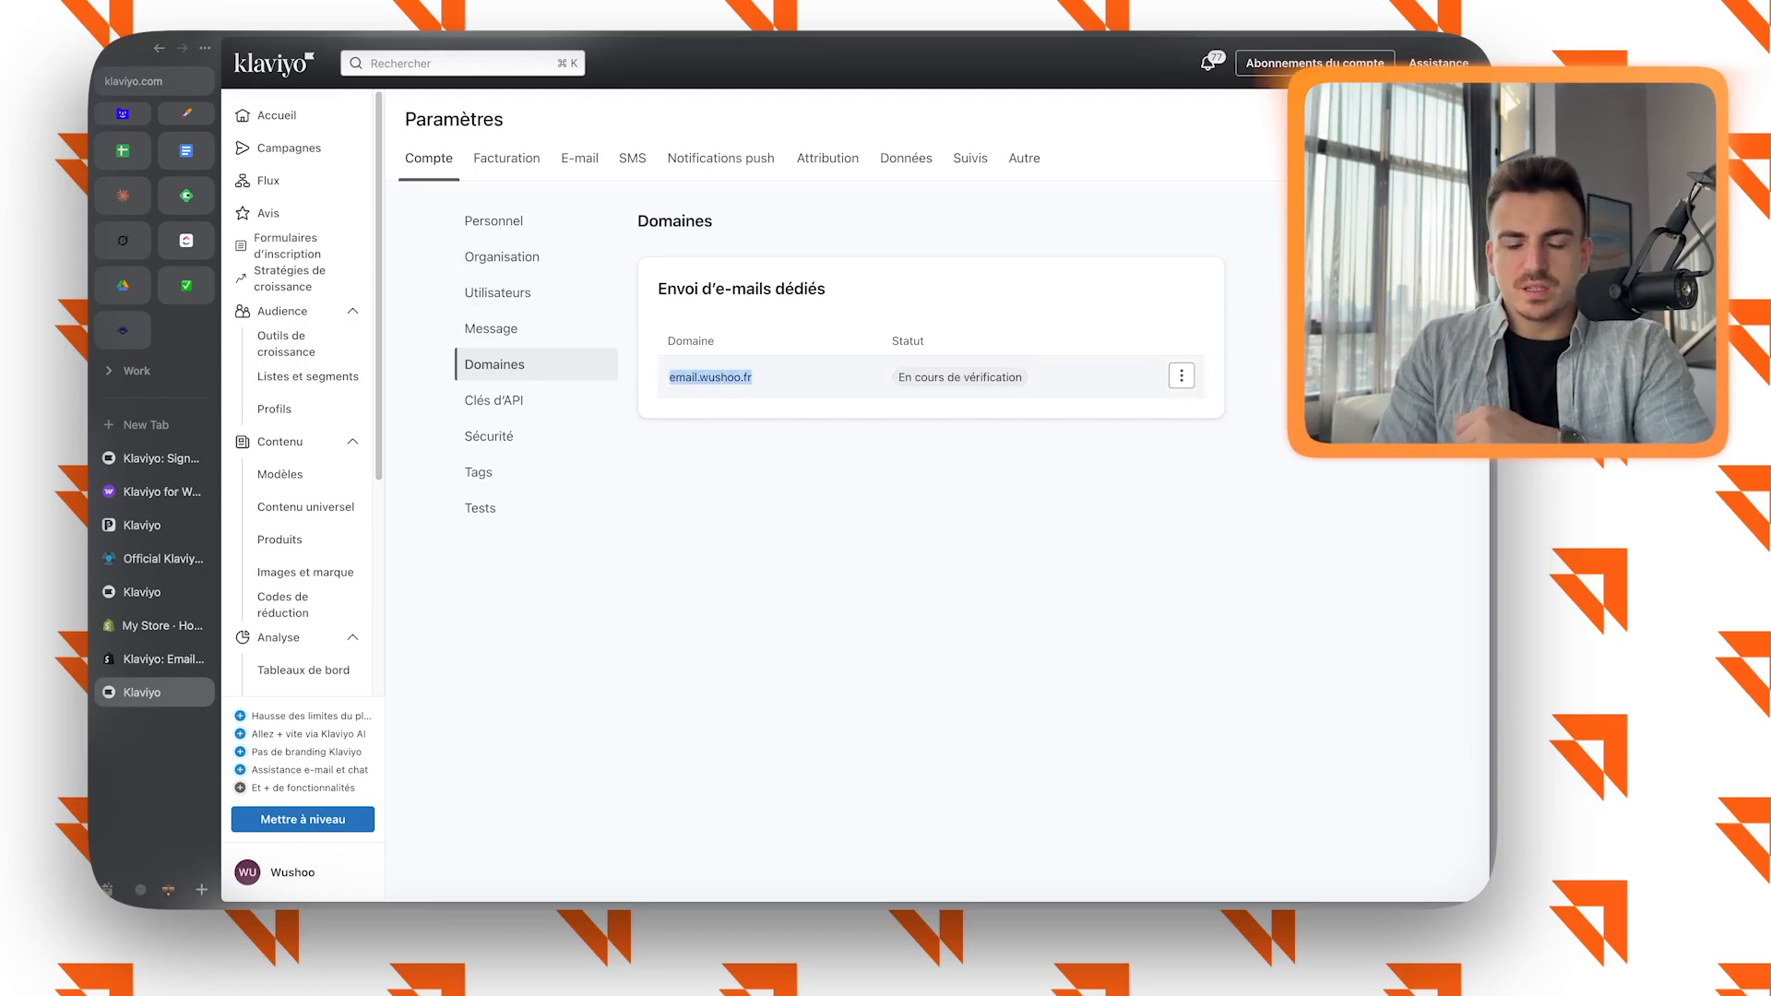
# Replace the default sender e-mail in the Organisation settings with the copied domain email.wushoo.fr.
pyautogui.click(499, 292)
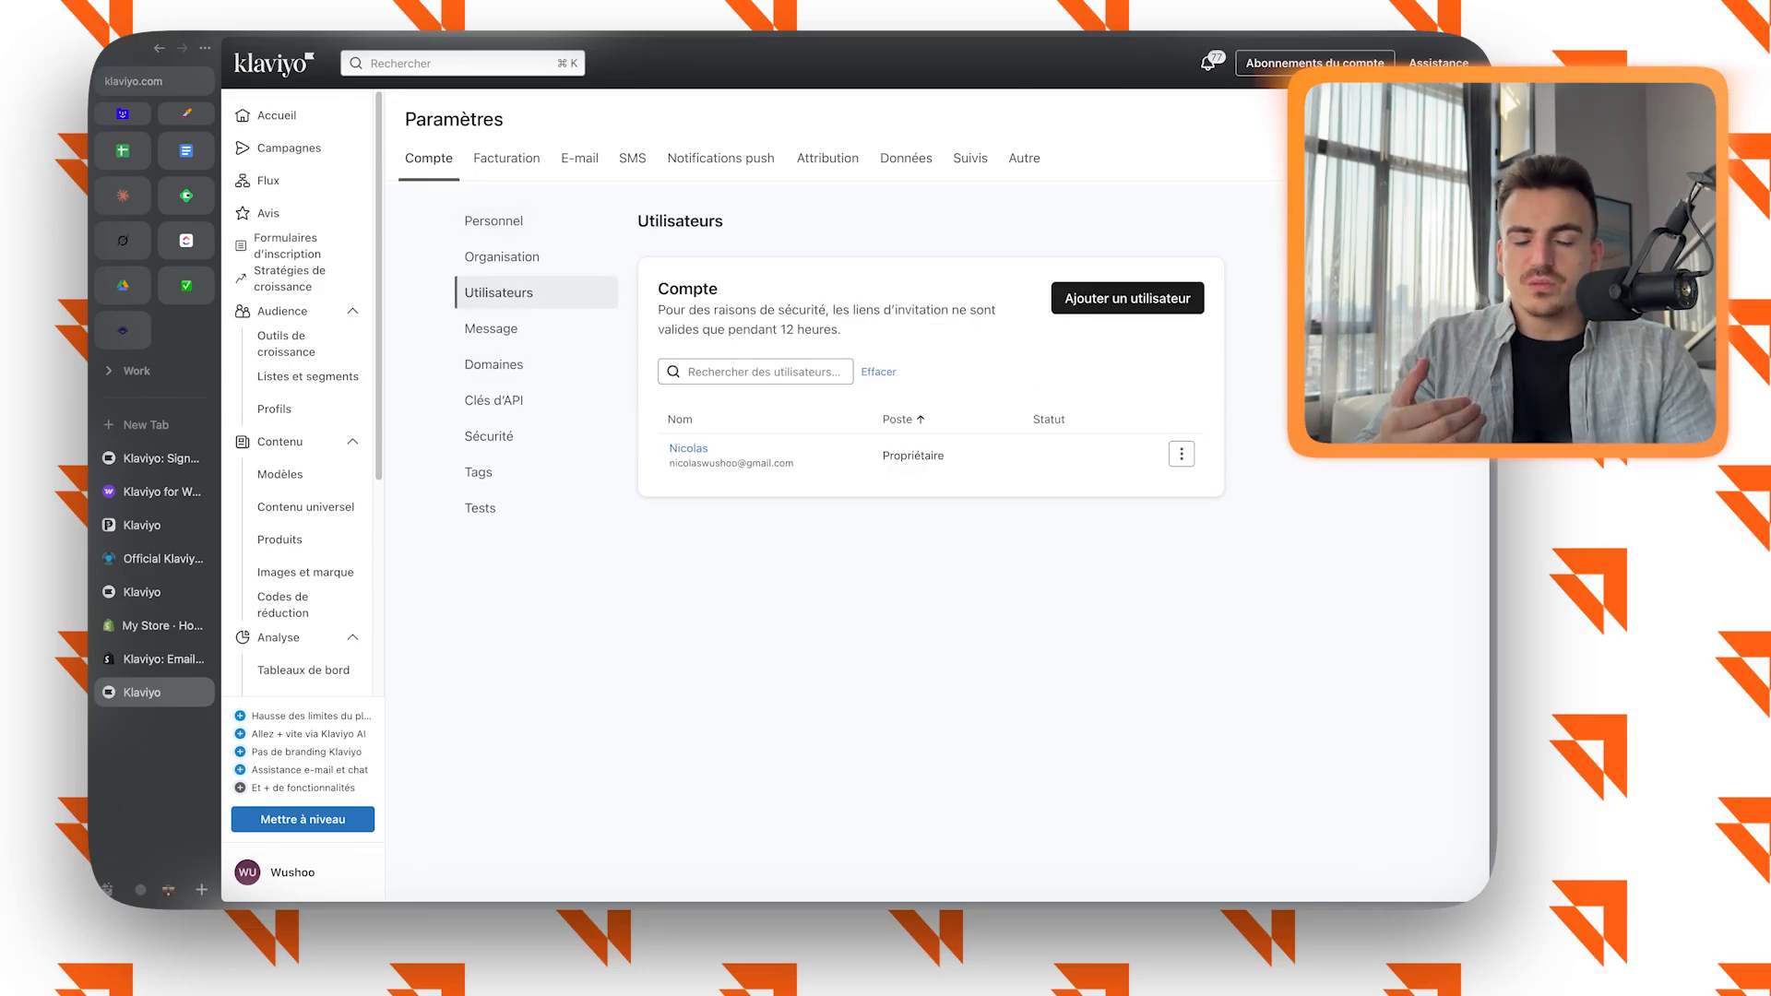
pyautogui.click(500, 256)
pyautogui.doubleClick(787, 463)
pyautogui.tripleClick(787, 463)
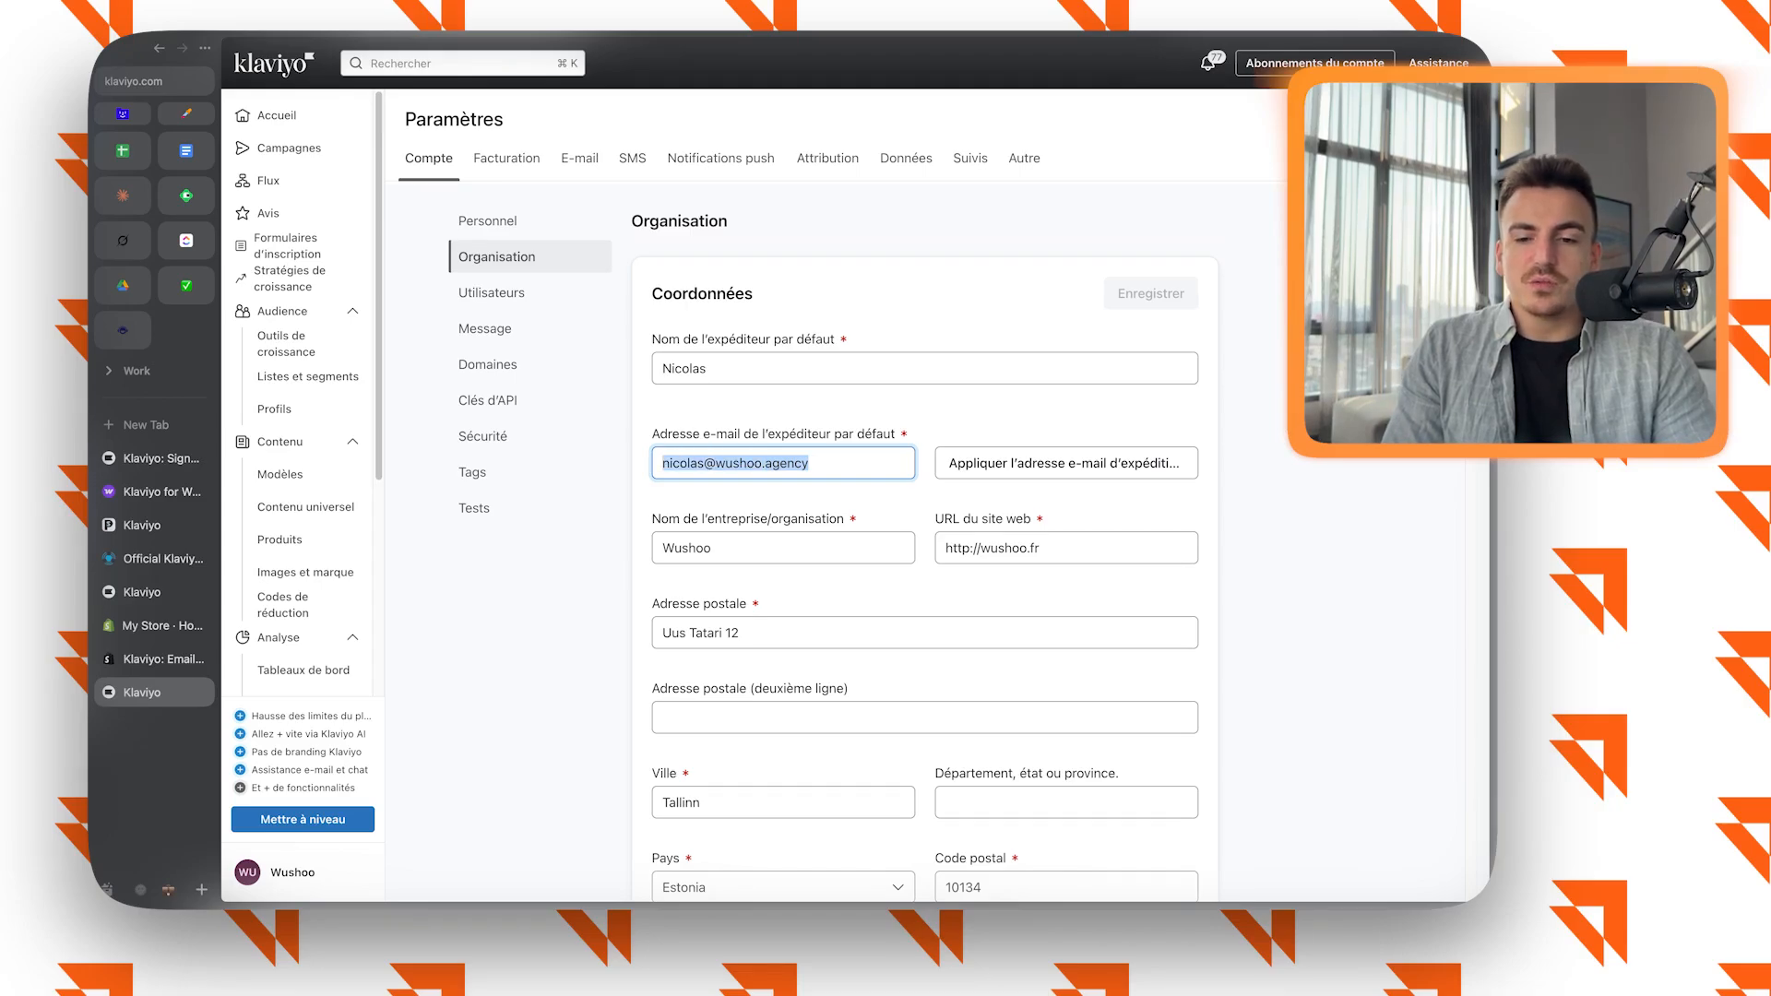
pyautogui.click(787, 498)
pyautogui.tripleClick(787, 463)
pyautogui.press('super+v')
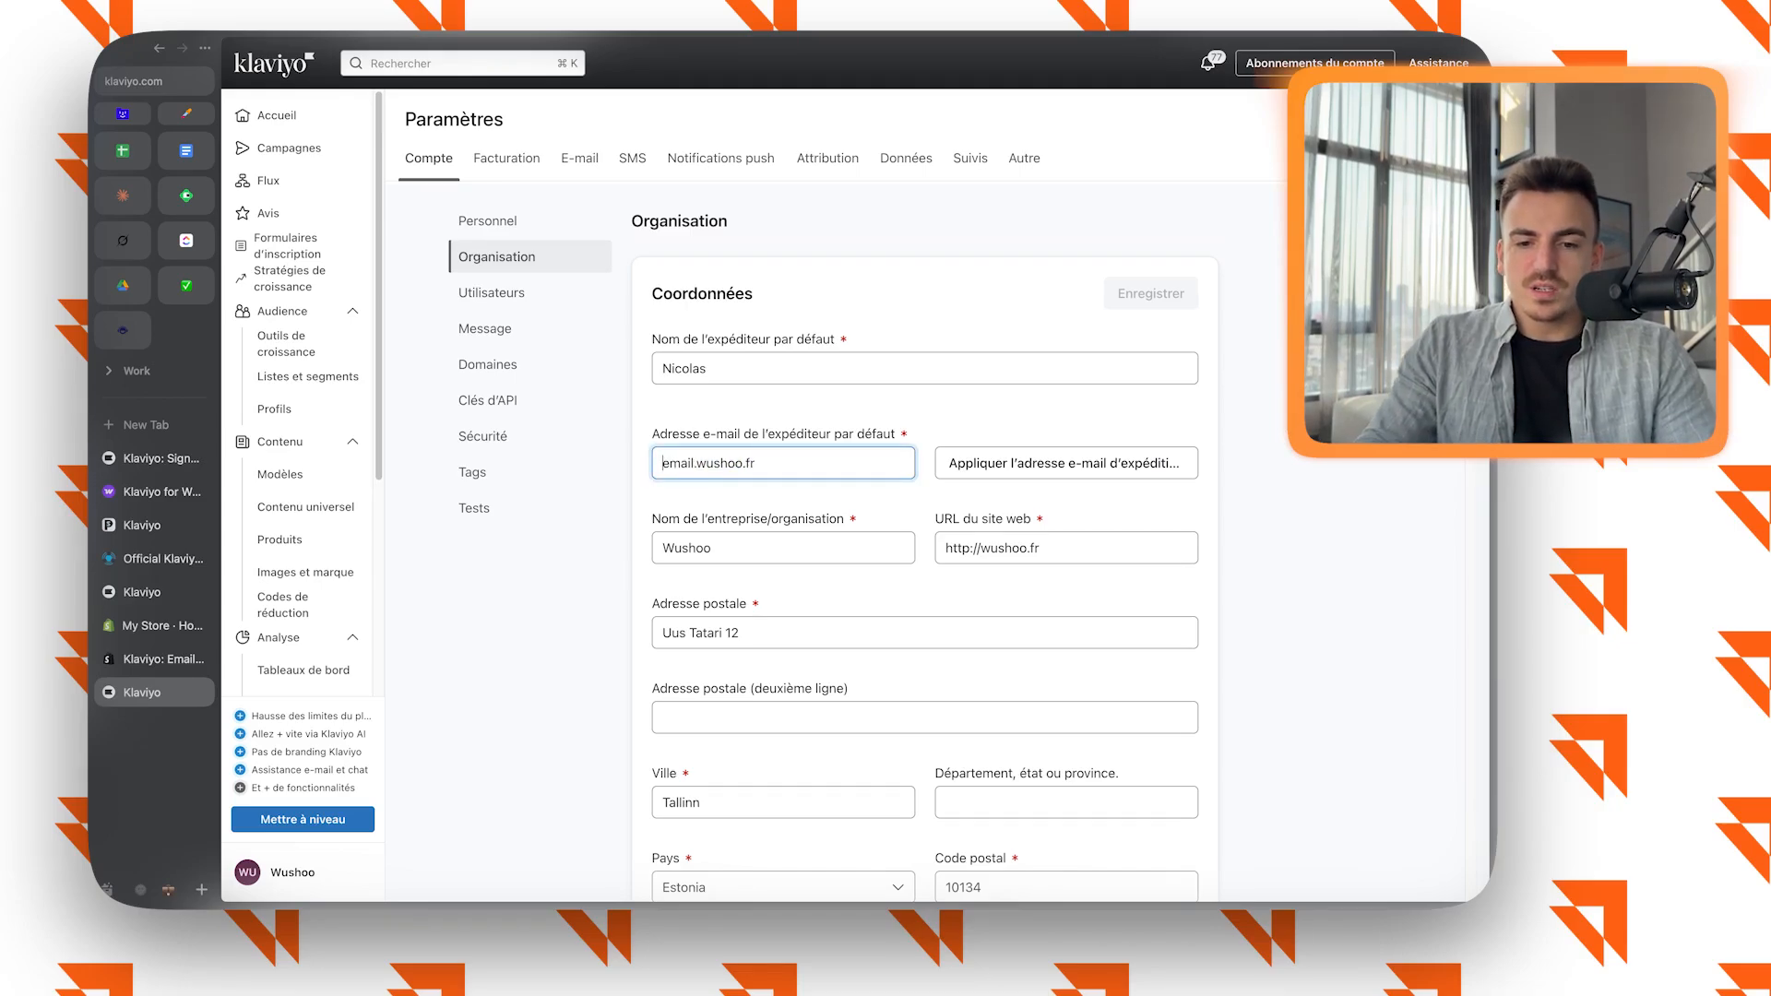
pyautogui.press('Left')
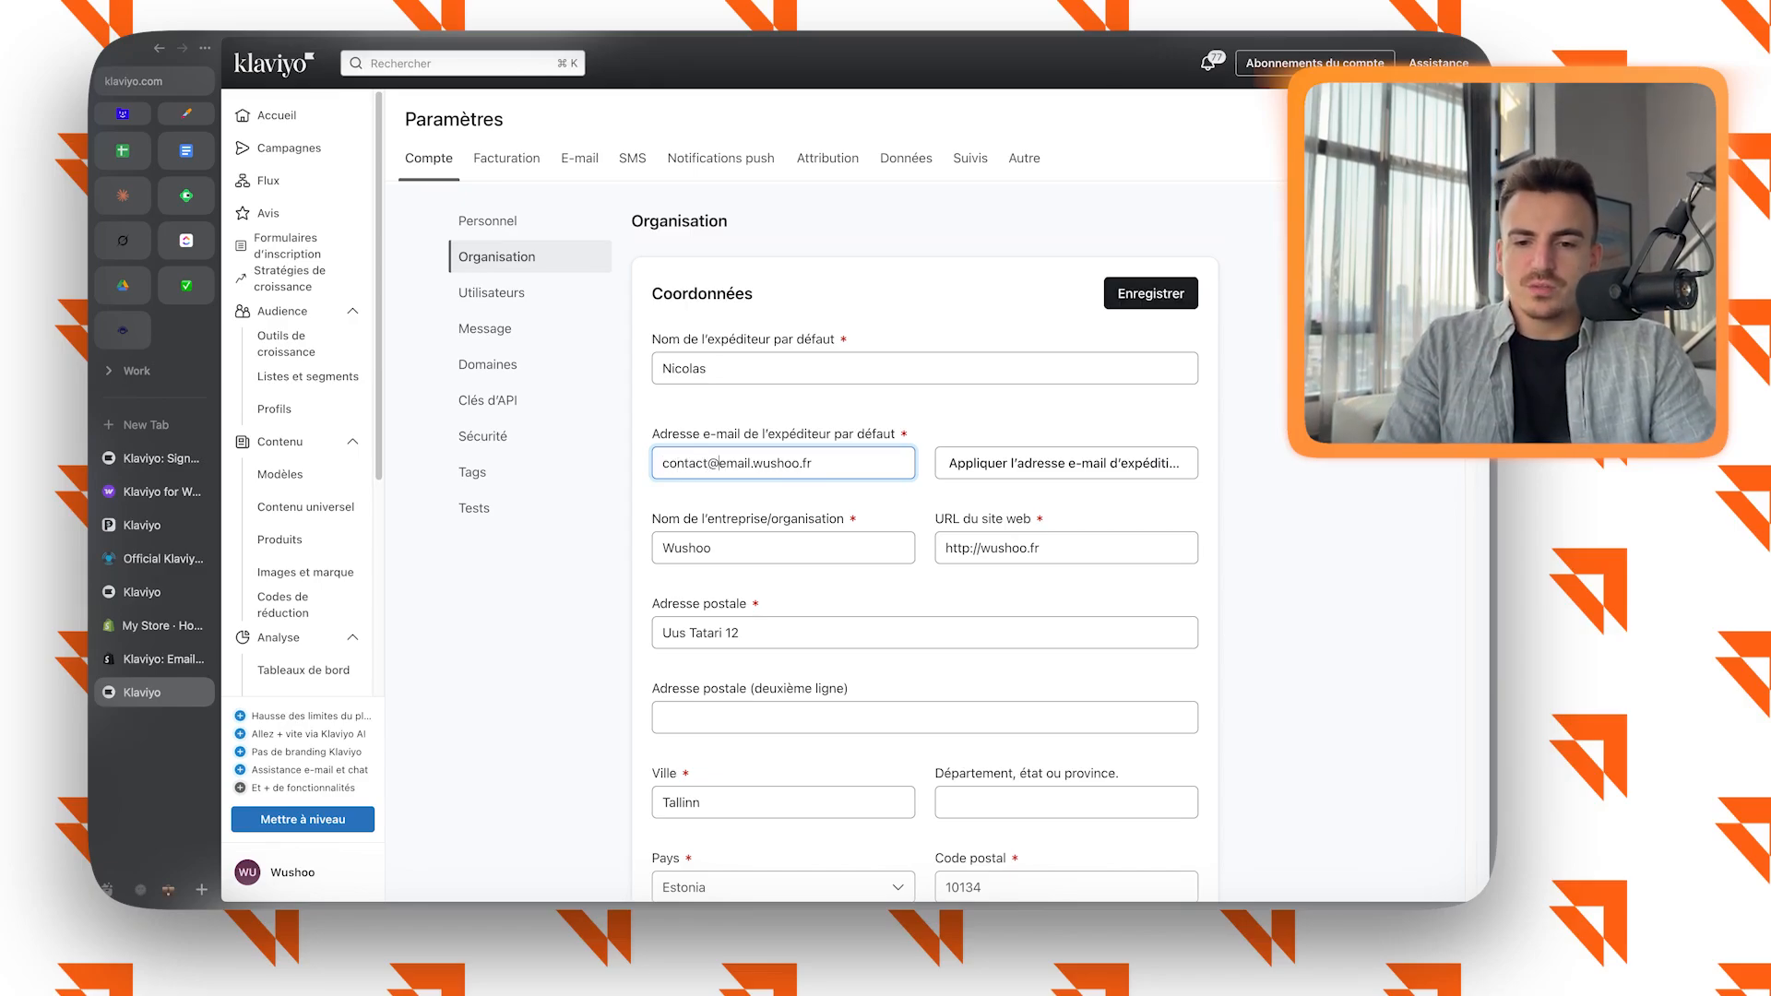
pyautogui.click(787, 498)
pyautogui.doubleClick(782, 463)
pyautogui.click(816, 463)
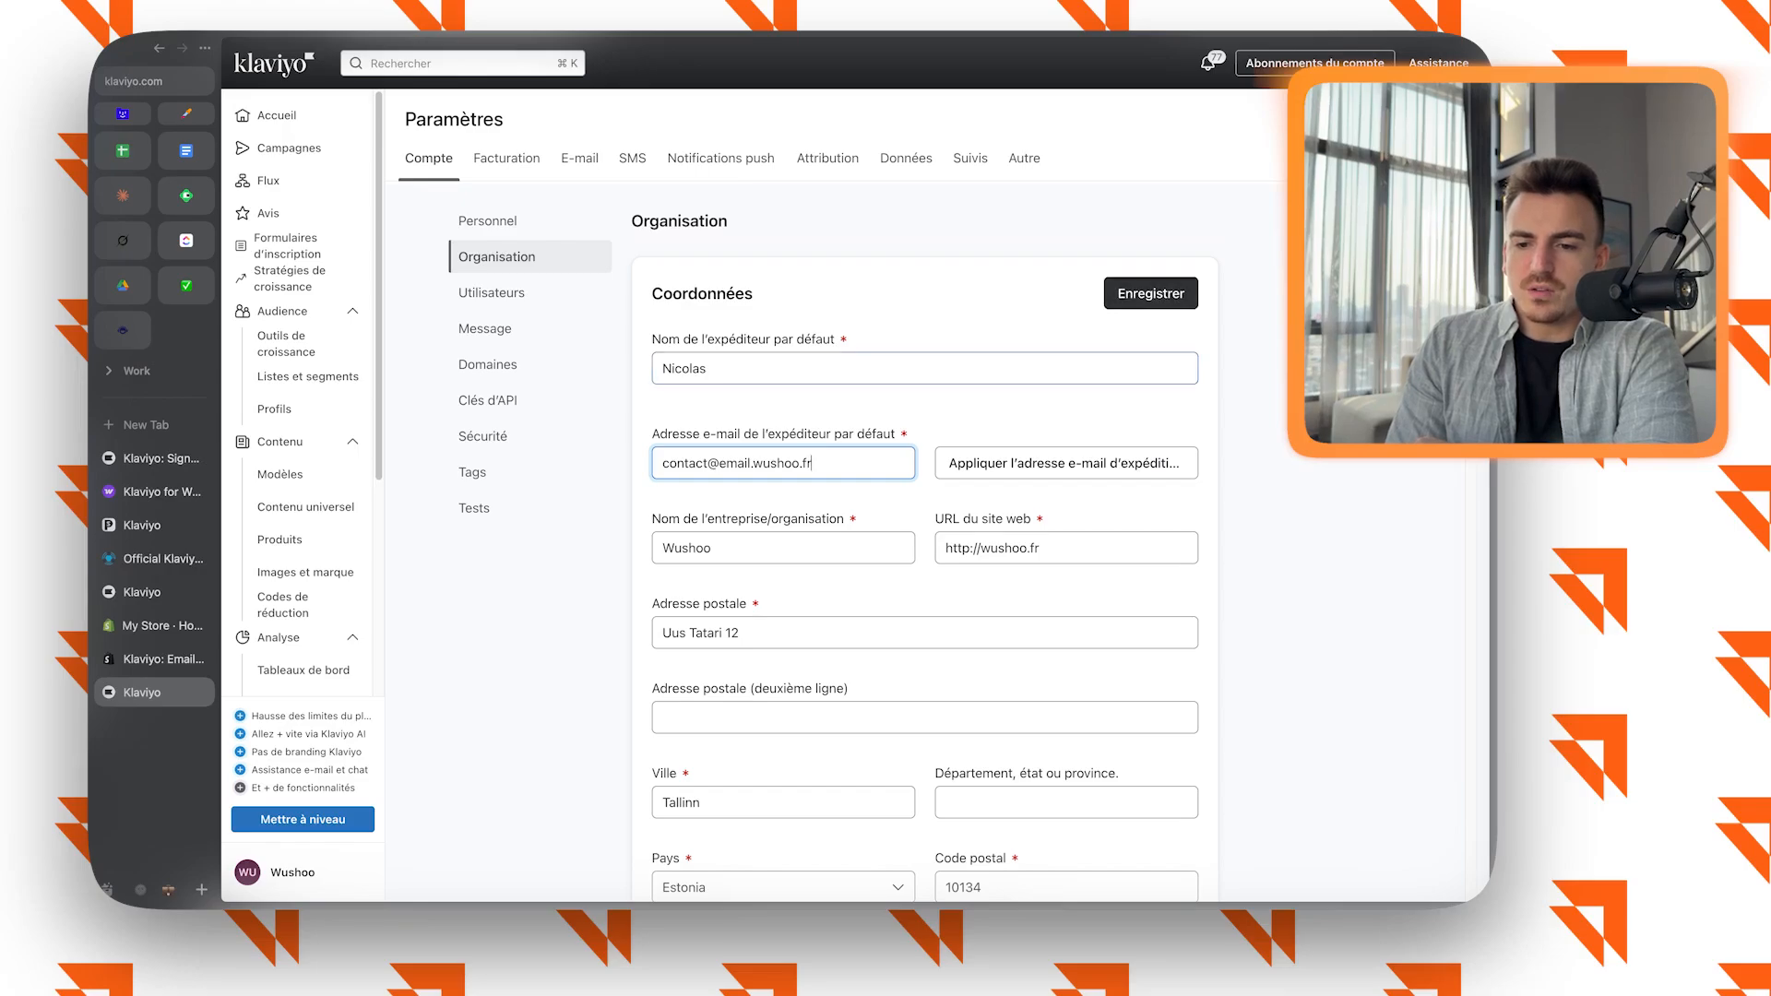
pyautogui.click(1152, 293)
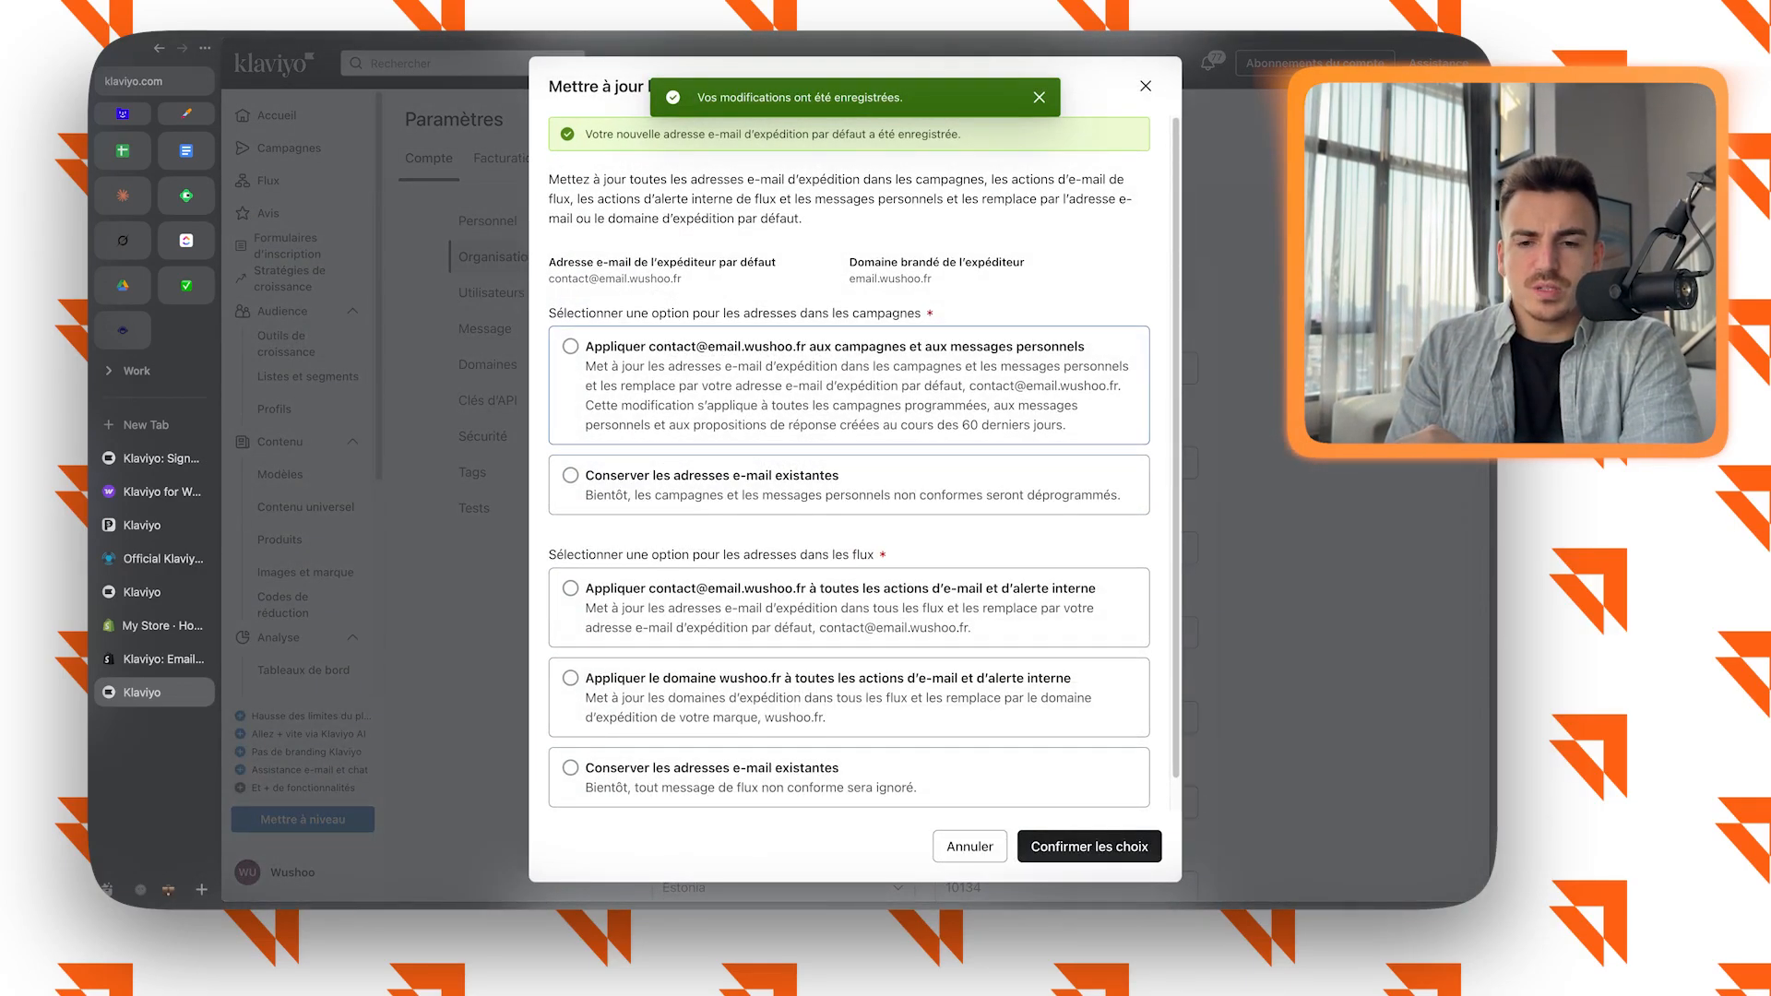
# Apply the new sender address to campaigns, personal messages and all flow e-mail and internal alert actions, and confirm the choices.
pyautogui.click(571, 346)
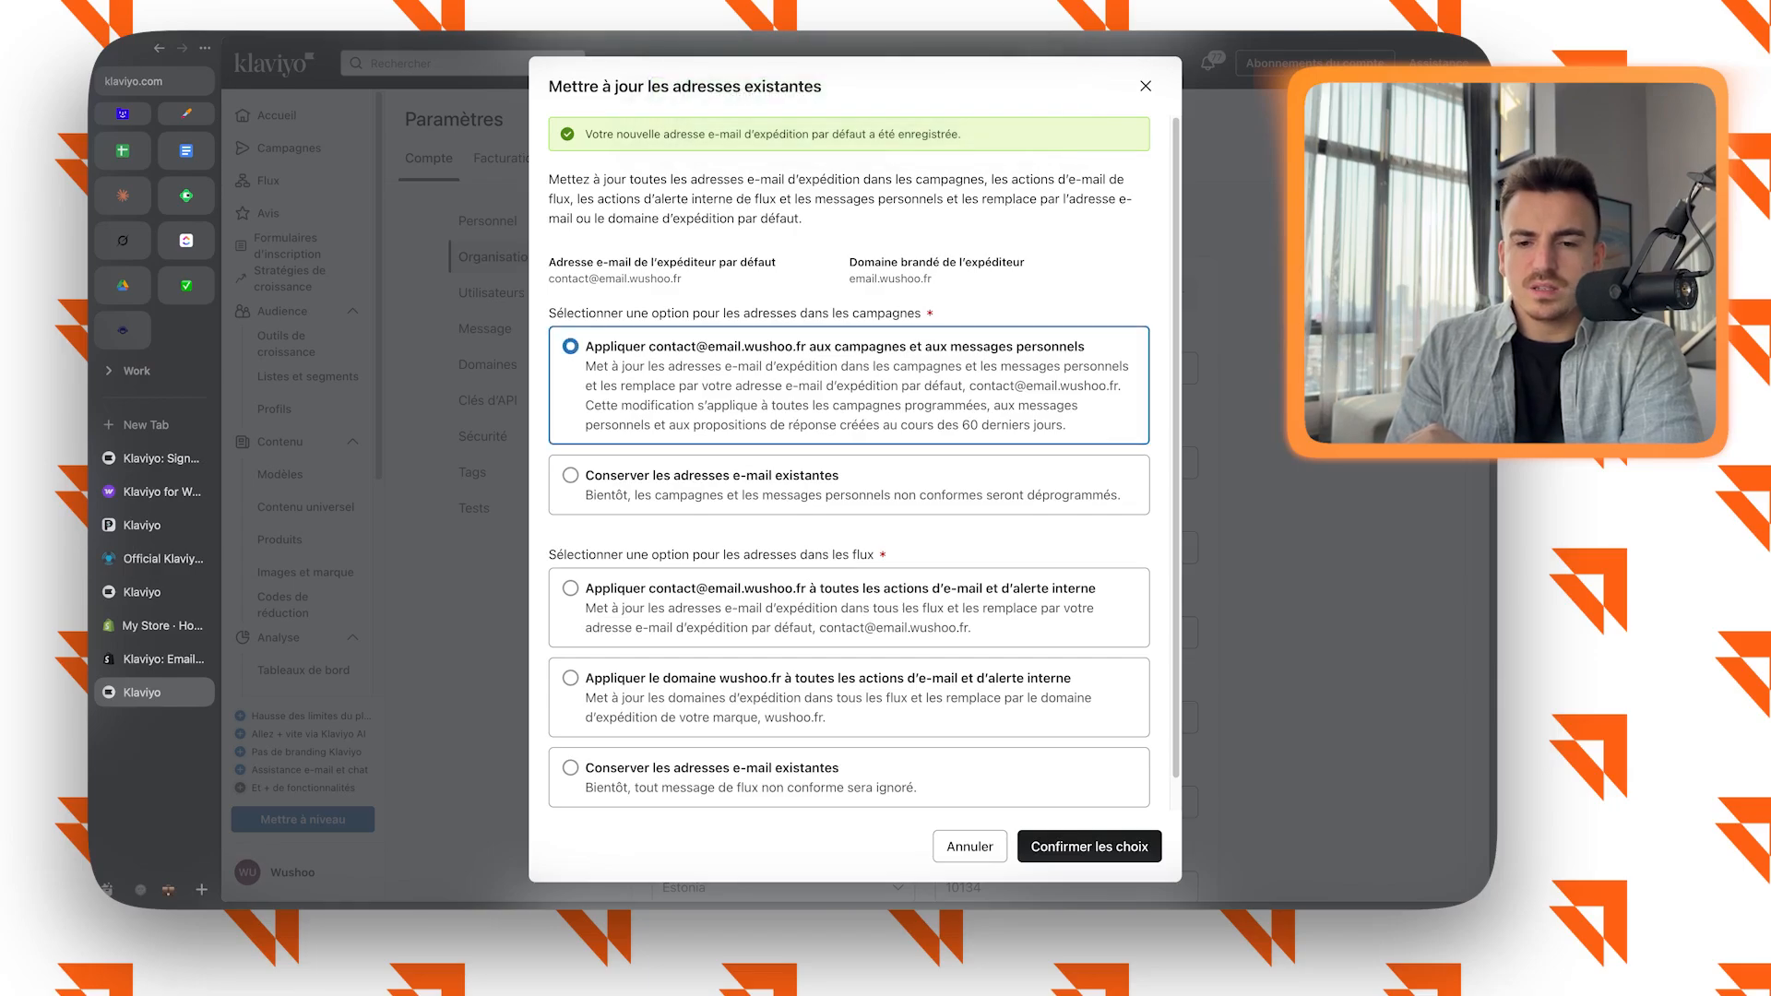
pyautogui.click(571, 588)
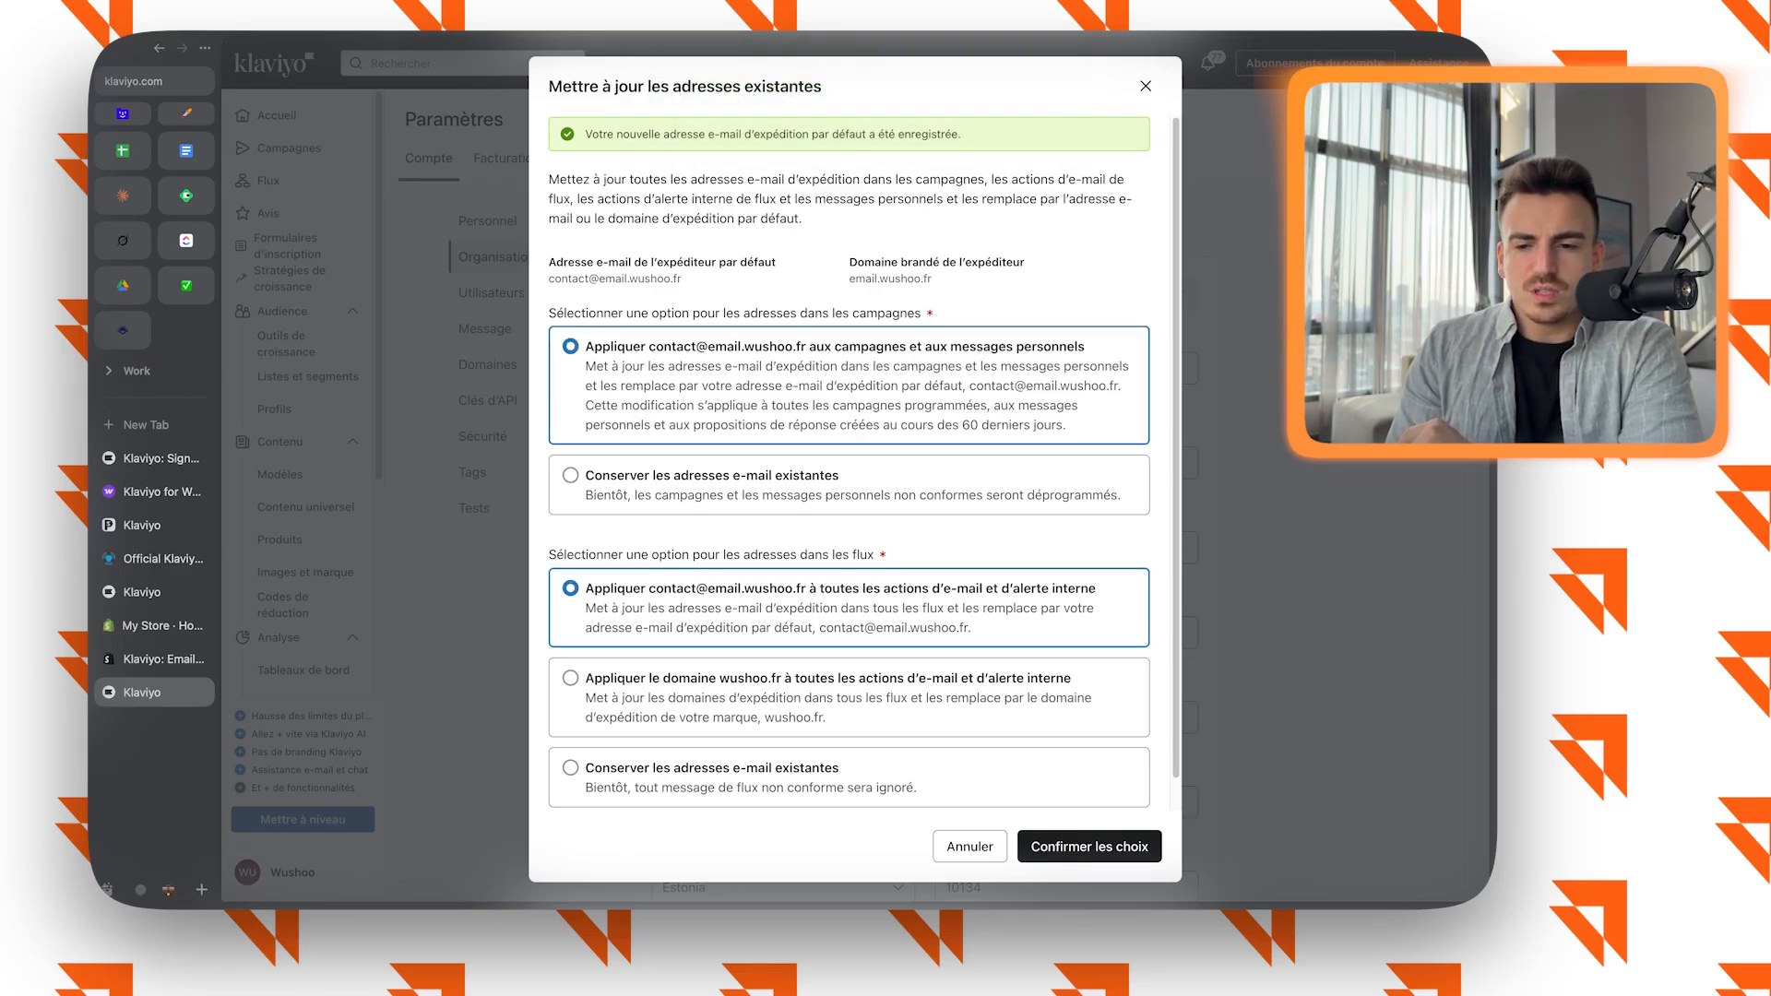
pyautogui.click(1090, 847)
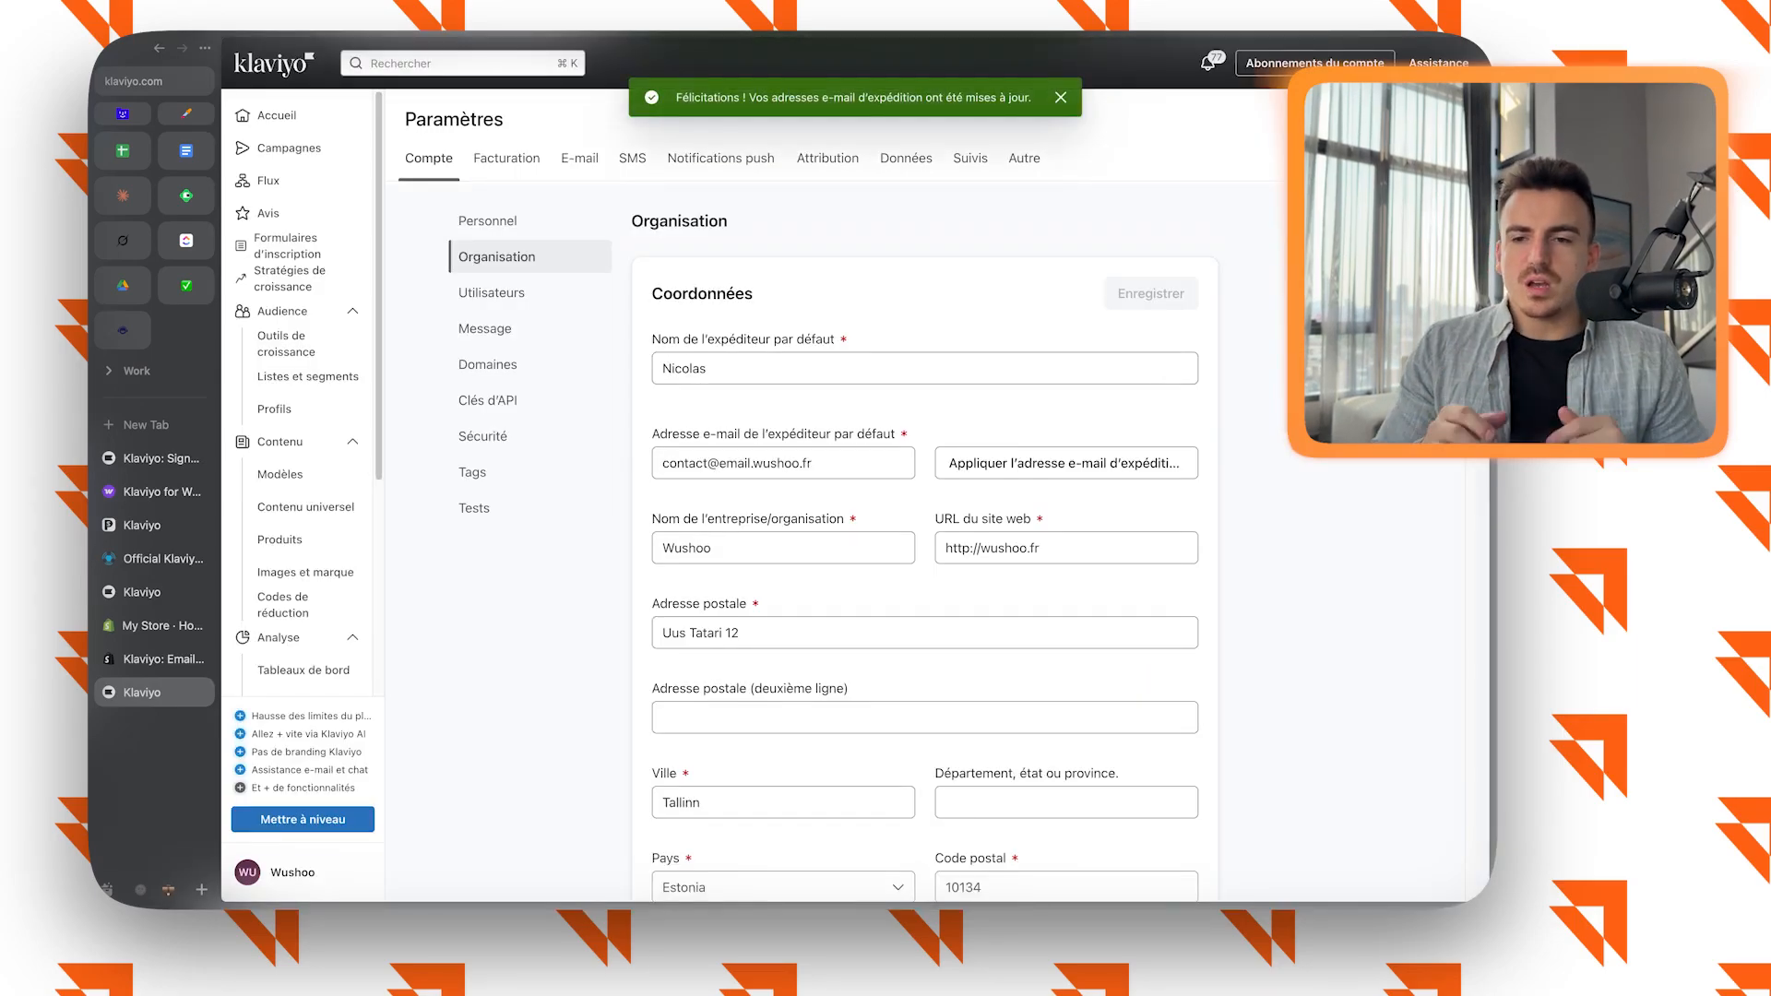
# Open the e-mail unsubscribe page for editing and change its preferences link text to "Mettre à jour vos préférences".
pyautogui.click(1024, 159)
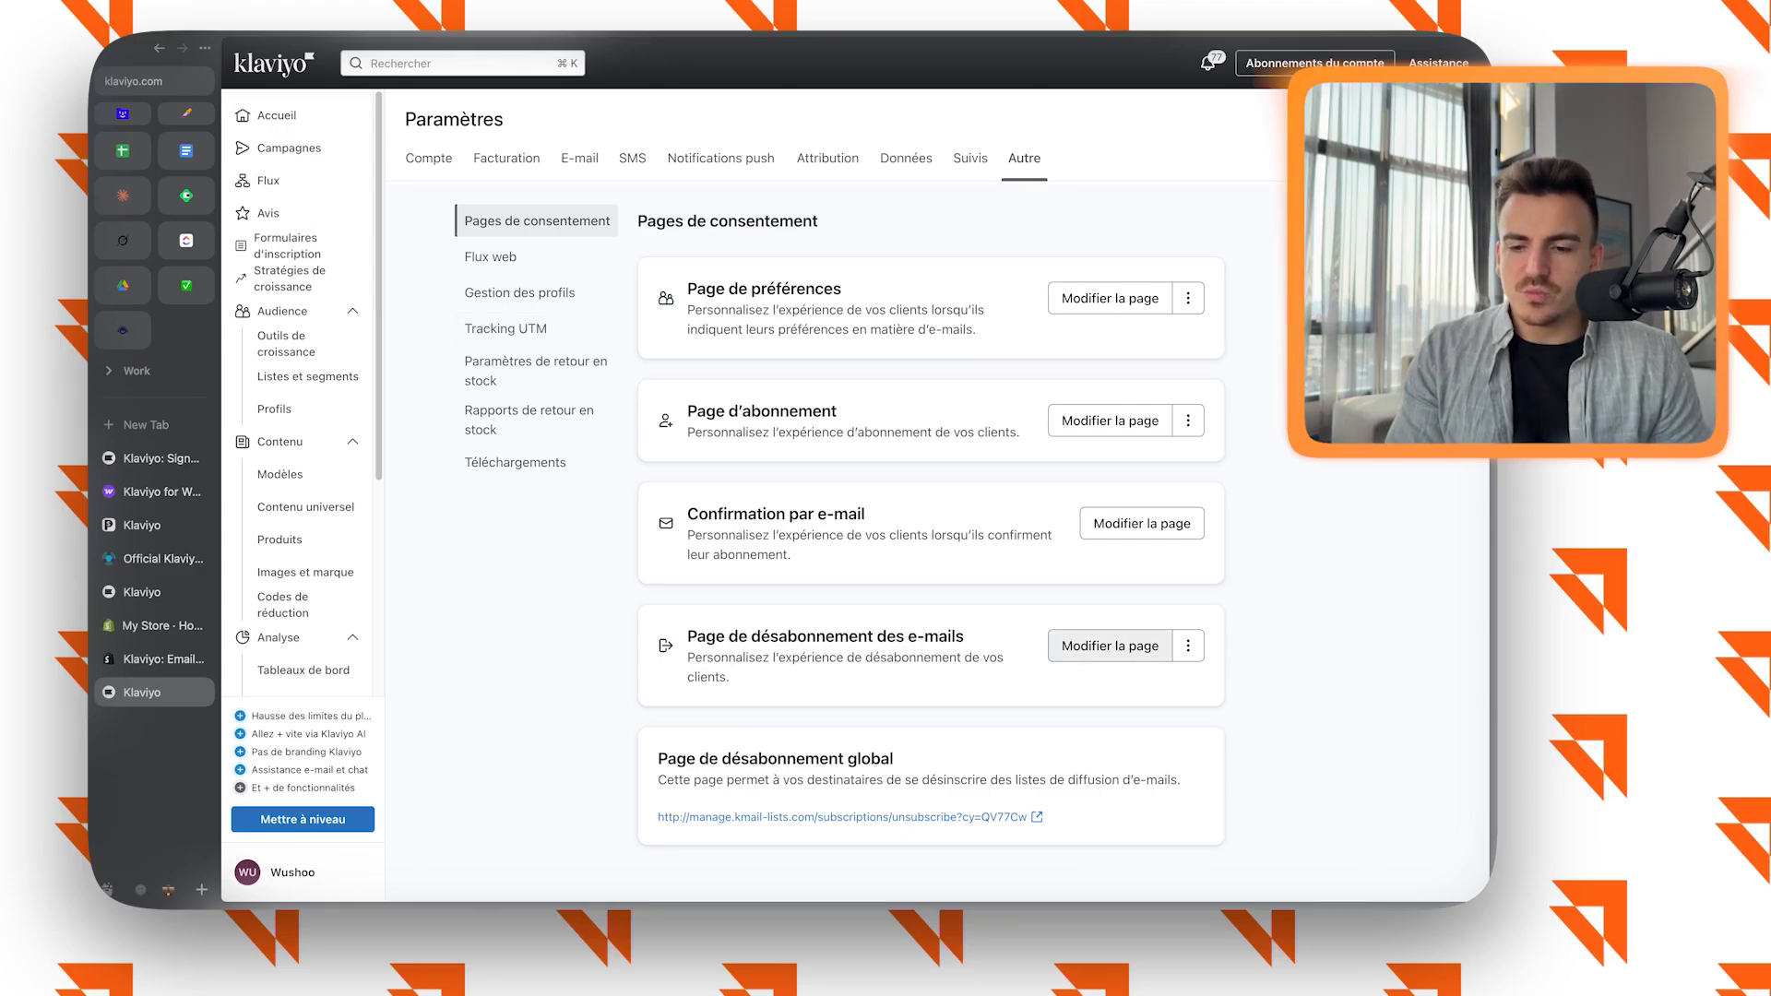
pyautogui.click(1109, 646)
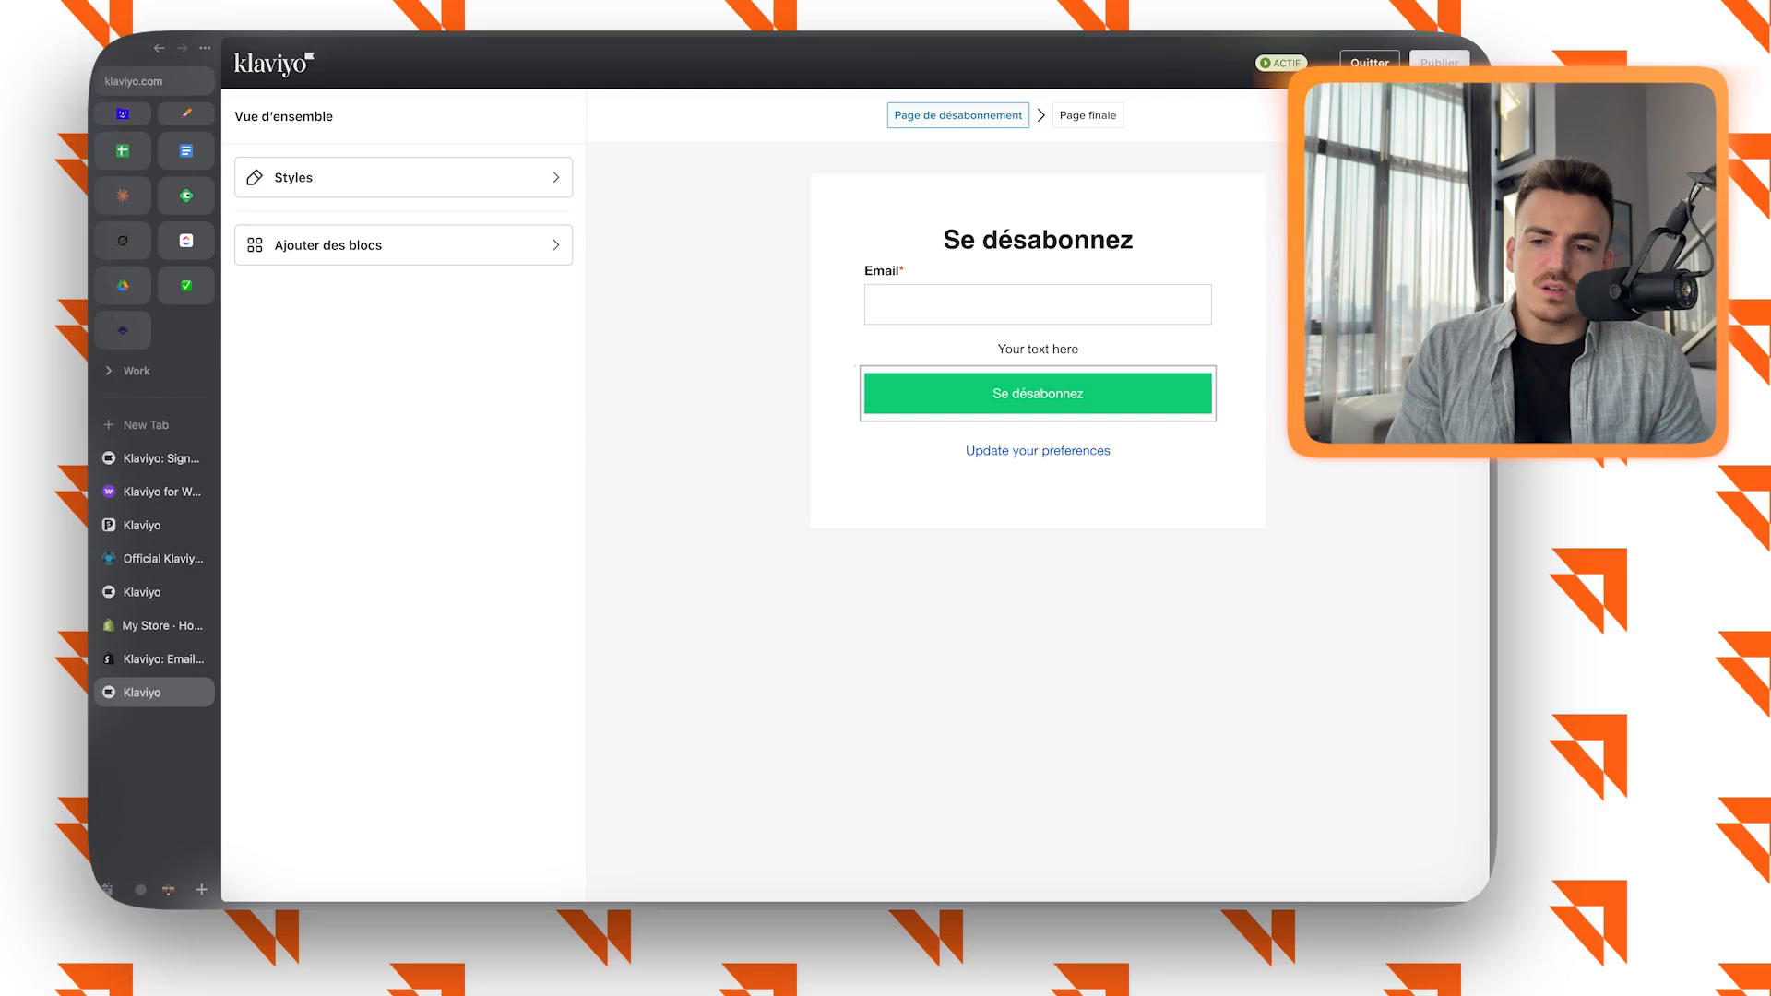
pyautogui.click(1038, 394)
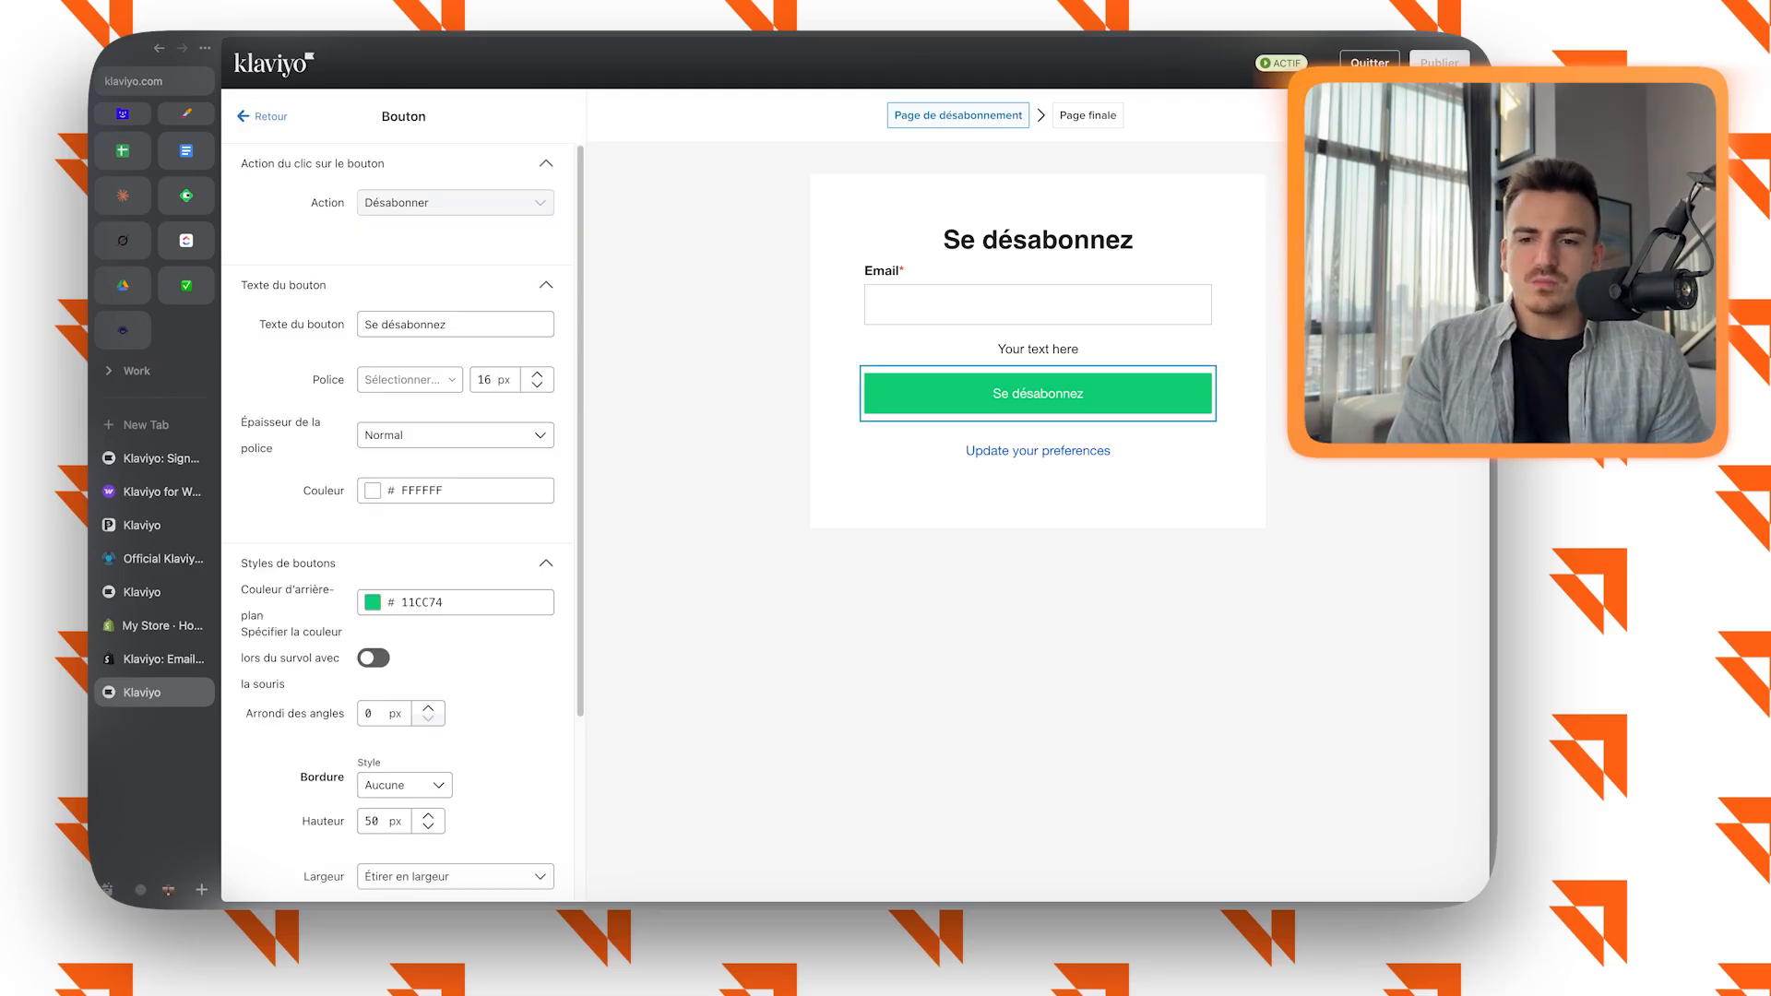
pyautogui.click(1038, 452)
pyautogui.moveTo(505, 325); pyautogui.dragTo(362, 325)
pyautogui.write('Mett')
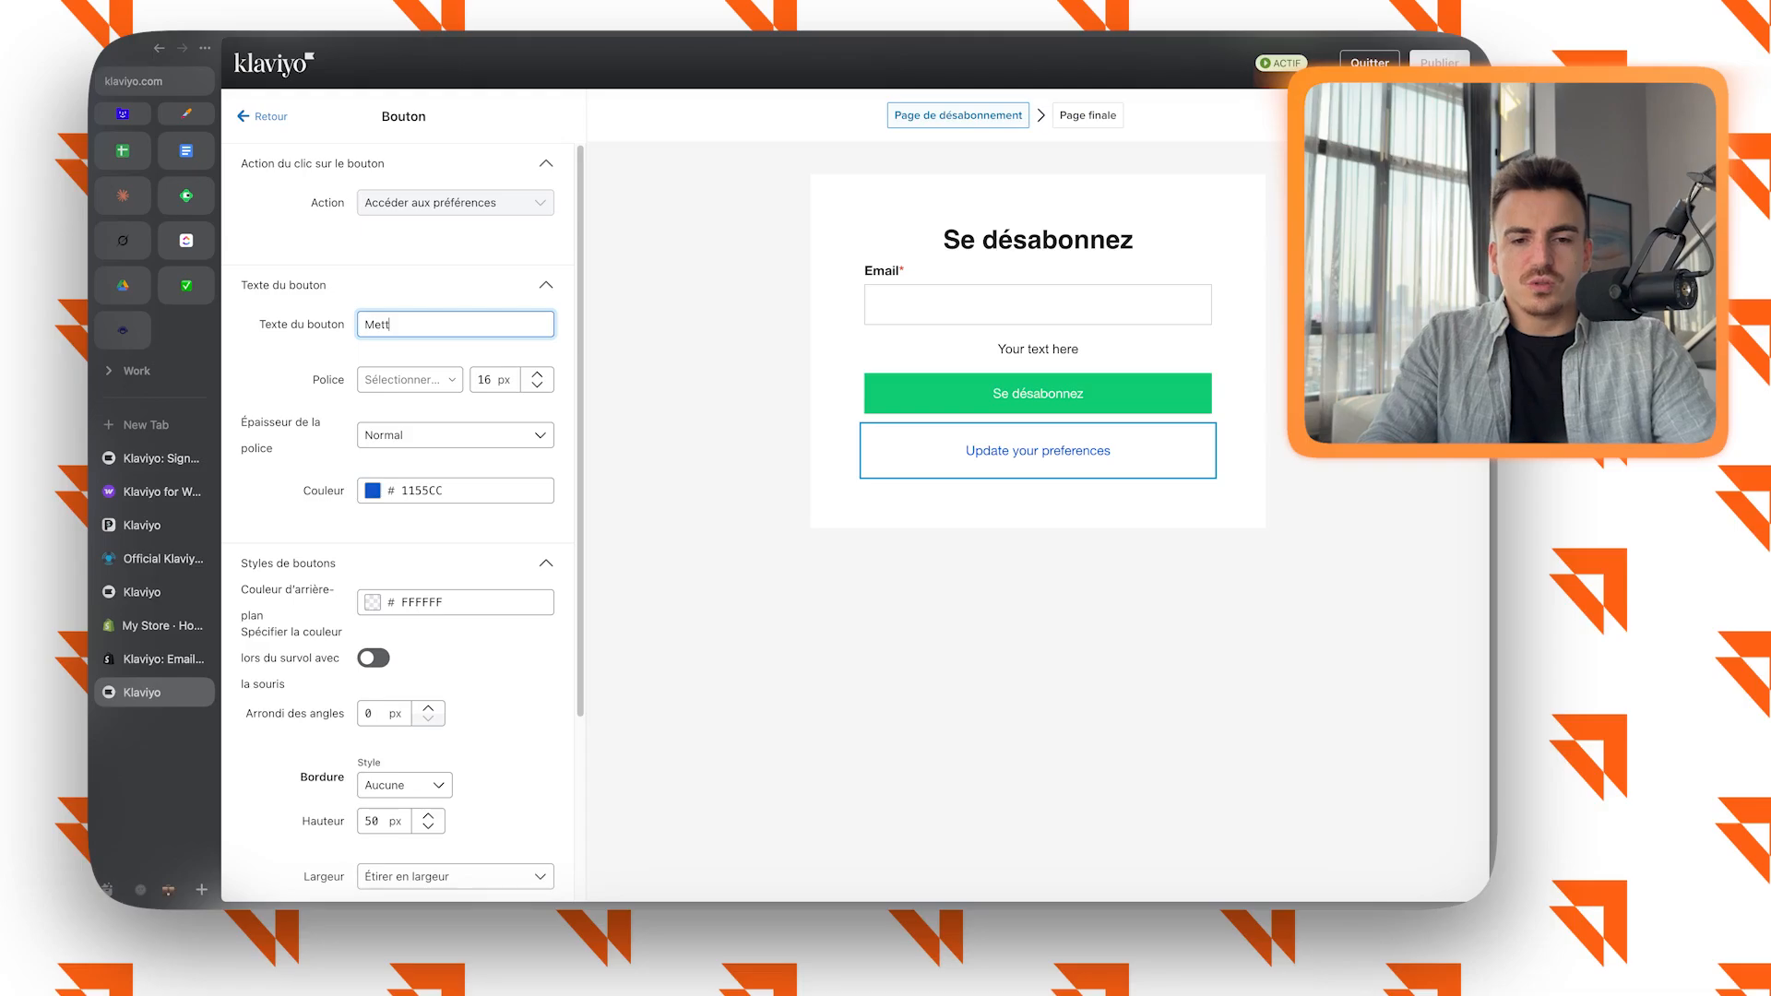
pyautogui.write('re à jour vos préférences')
# Delete the "Your text here" block from the unsubscribe page and set the unsubscribe button's background colour to F8B304.
pyautogui.click(1038, 349)
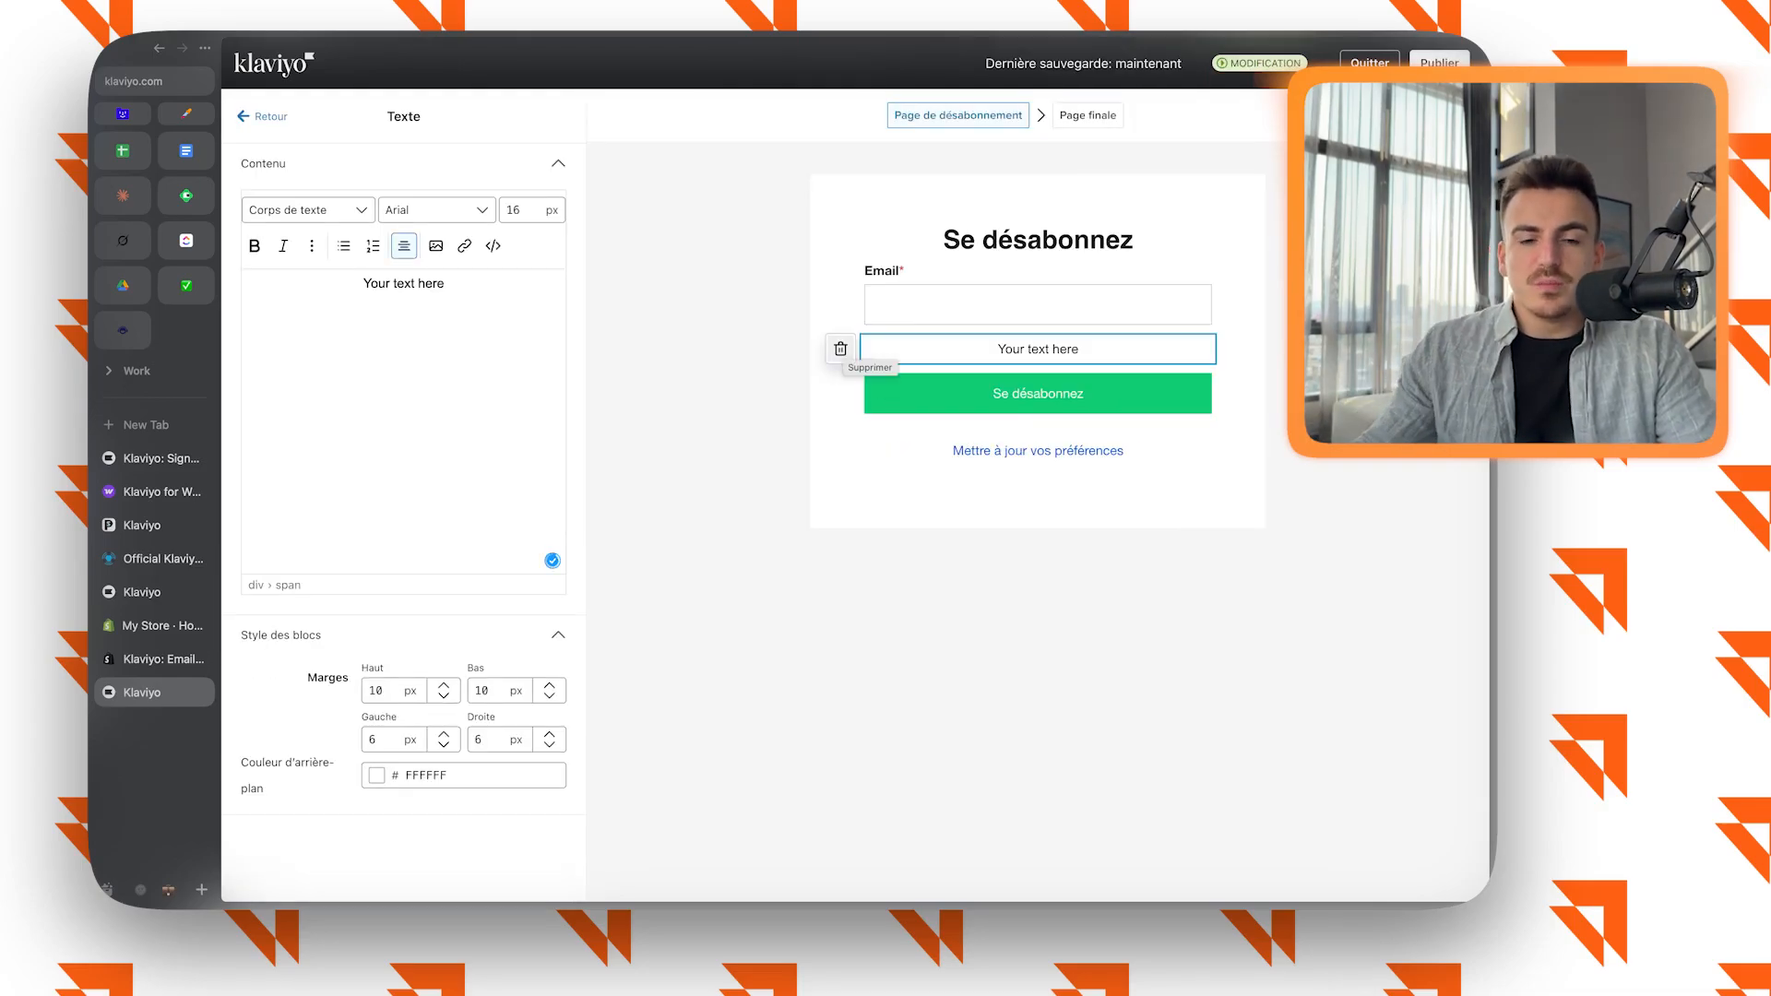
pyautogui.click(841, 349)
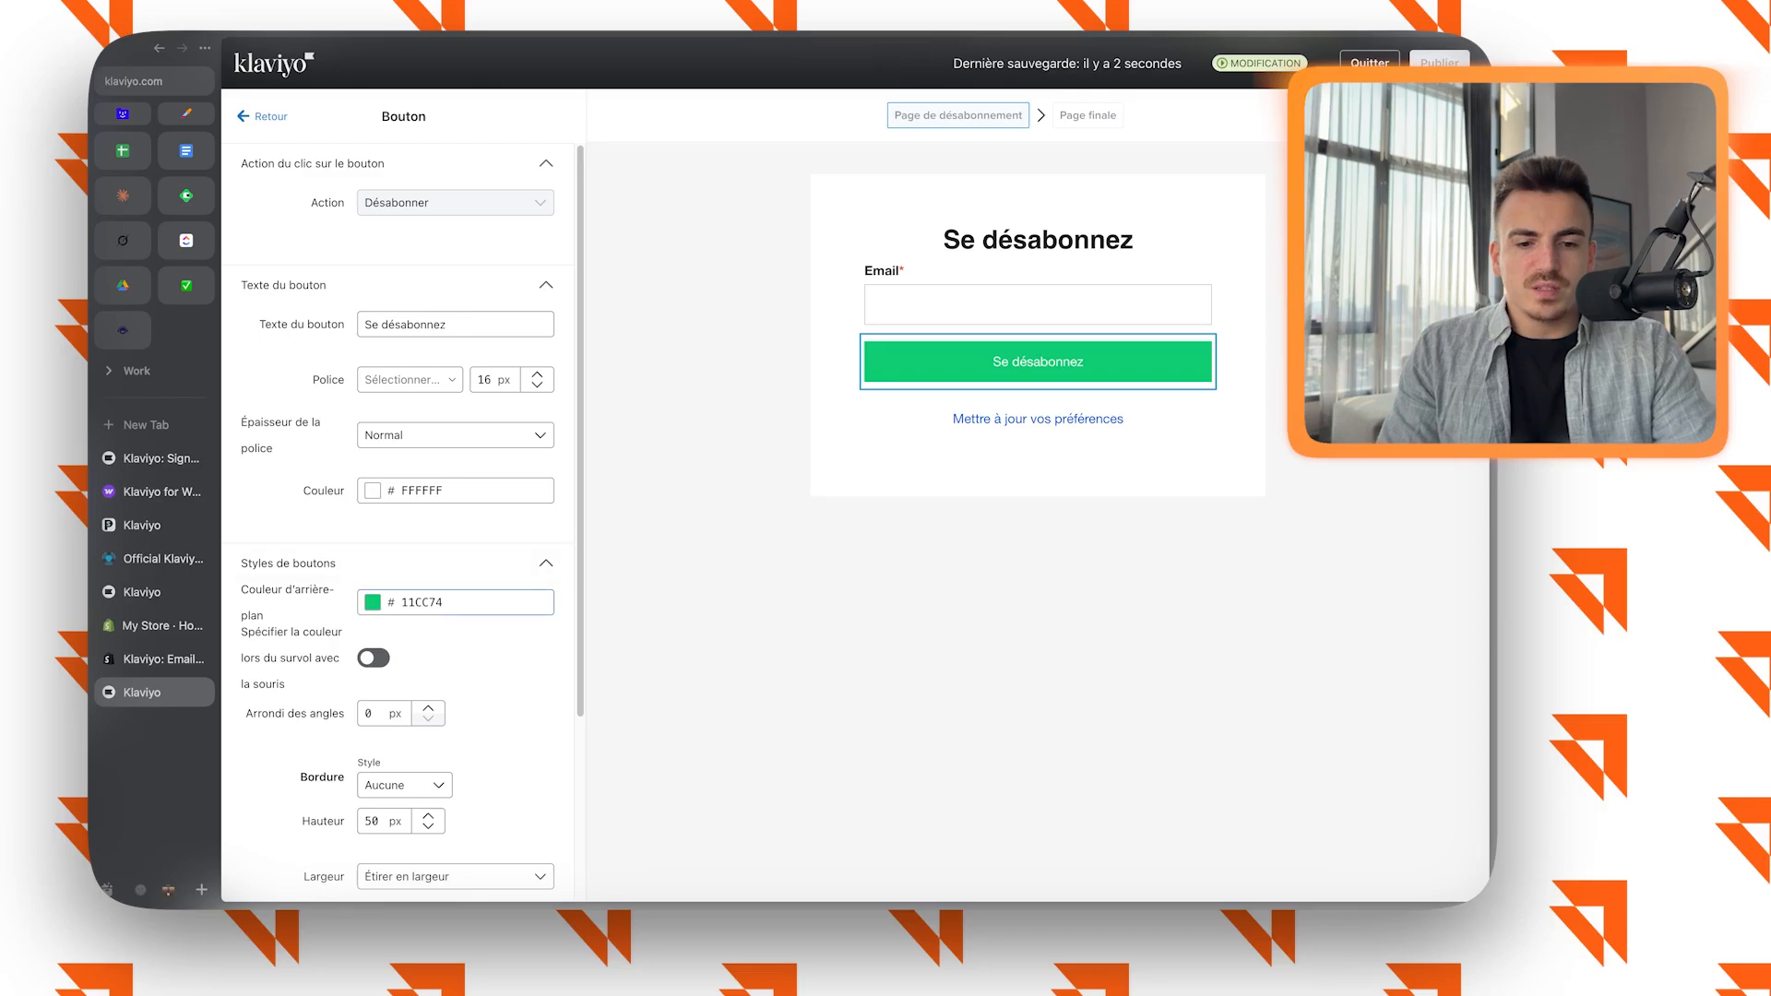
pyautogui.click(372, 602)
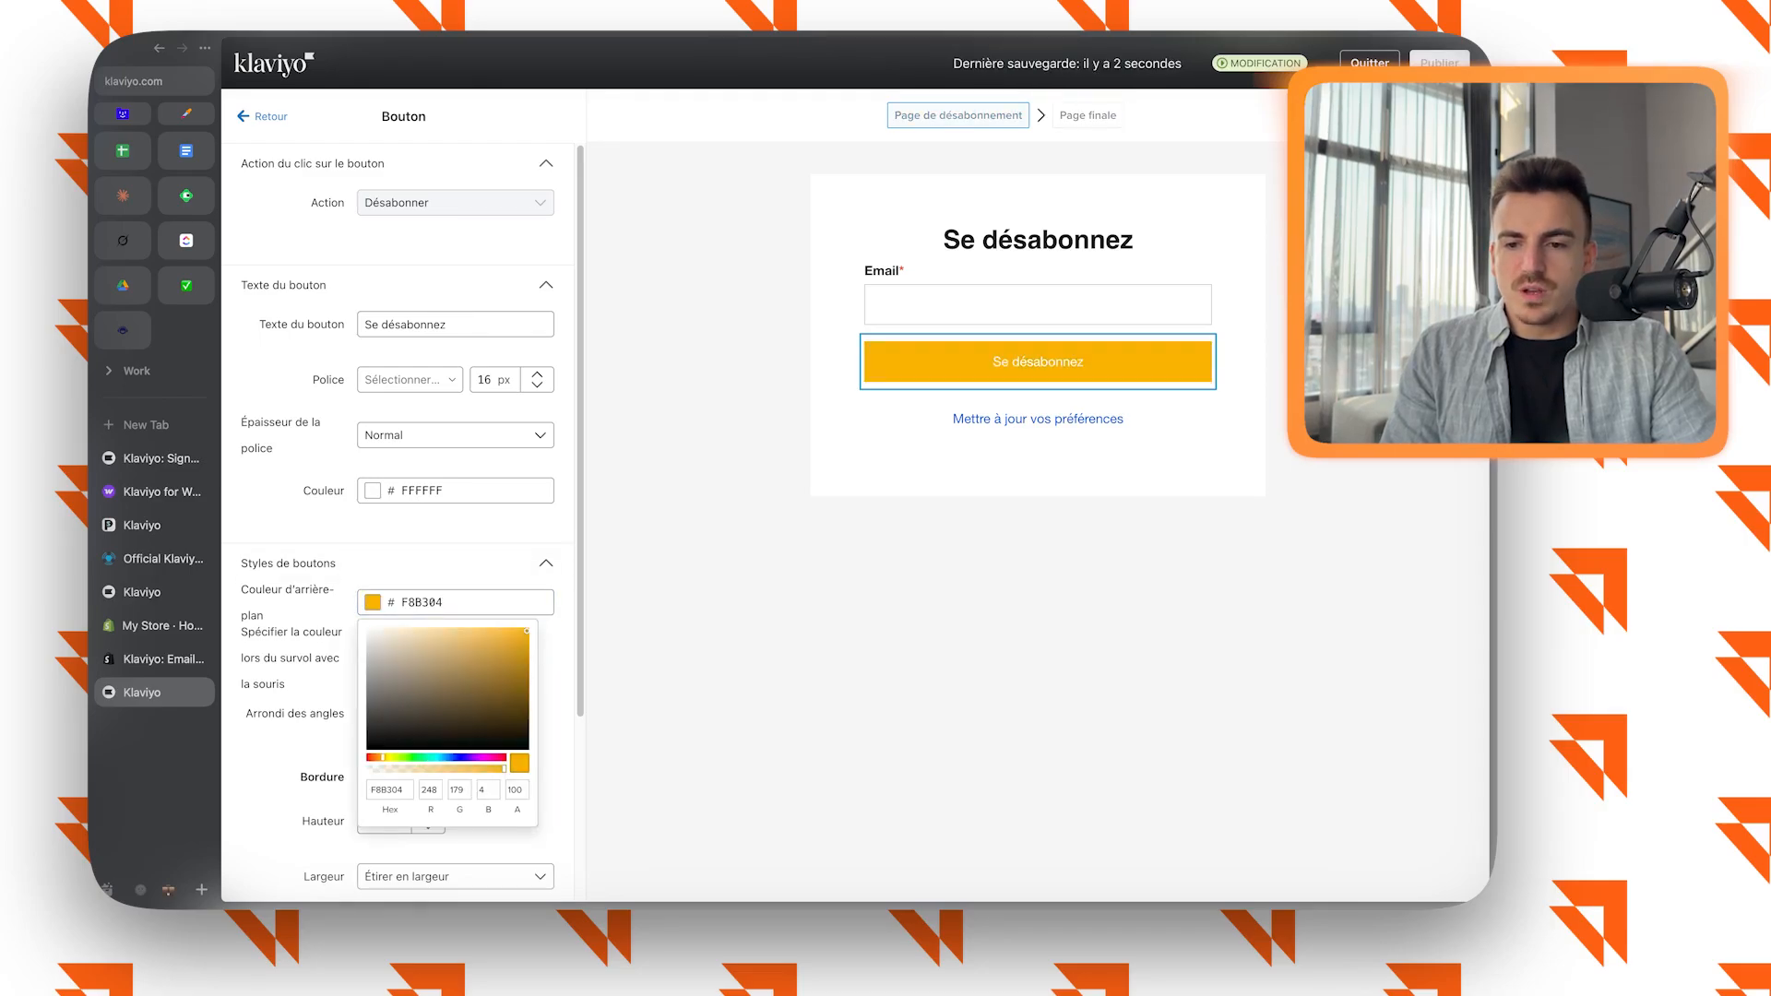
pyautogui.click(835, 242)
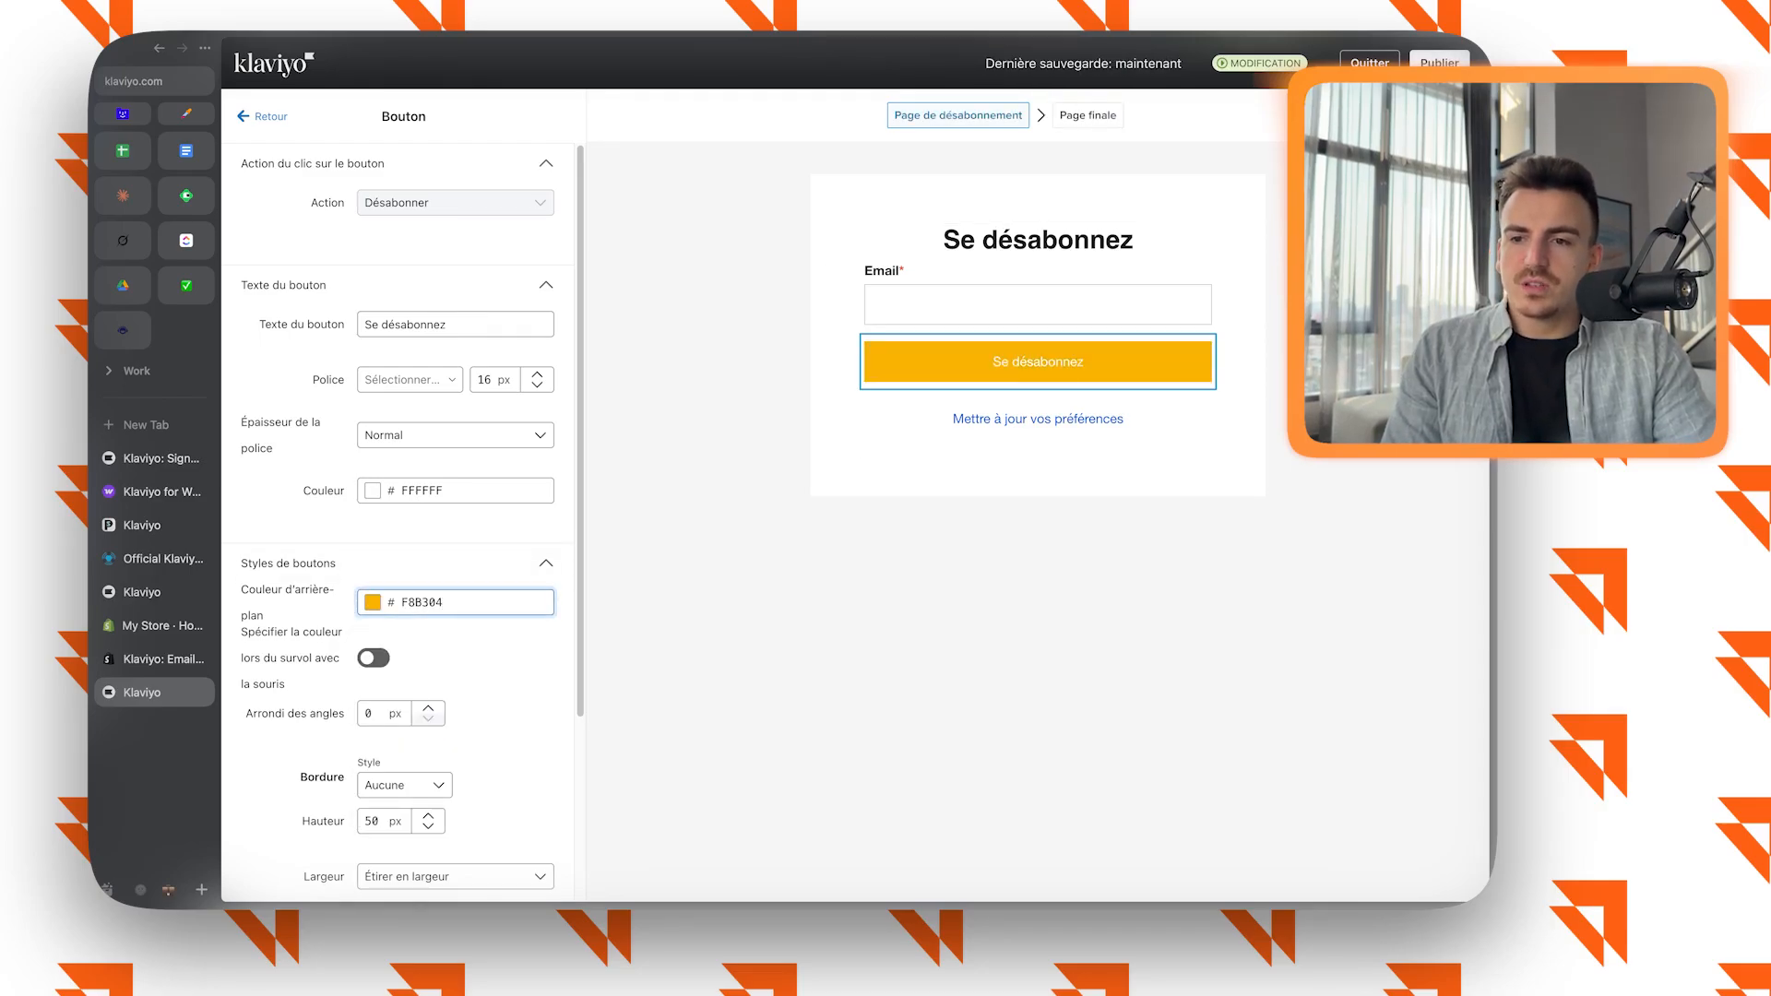
# Publish the edited unsubscribe page and return to the consent pages overview.
pyautogui.click(1440, 64)
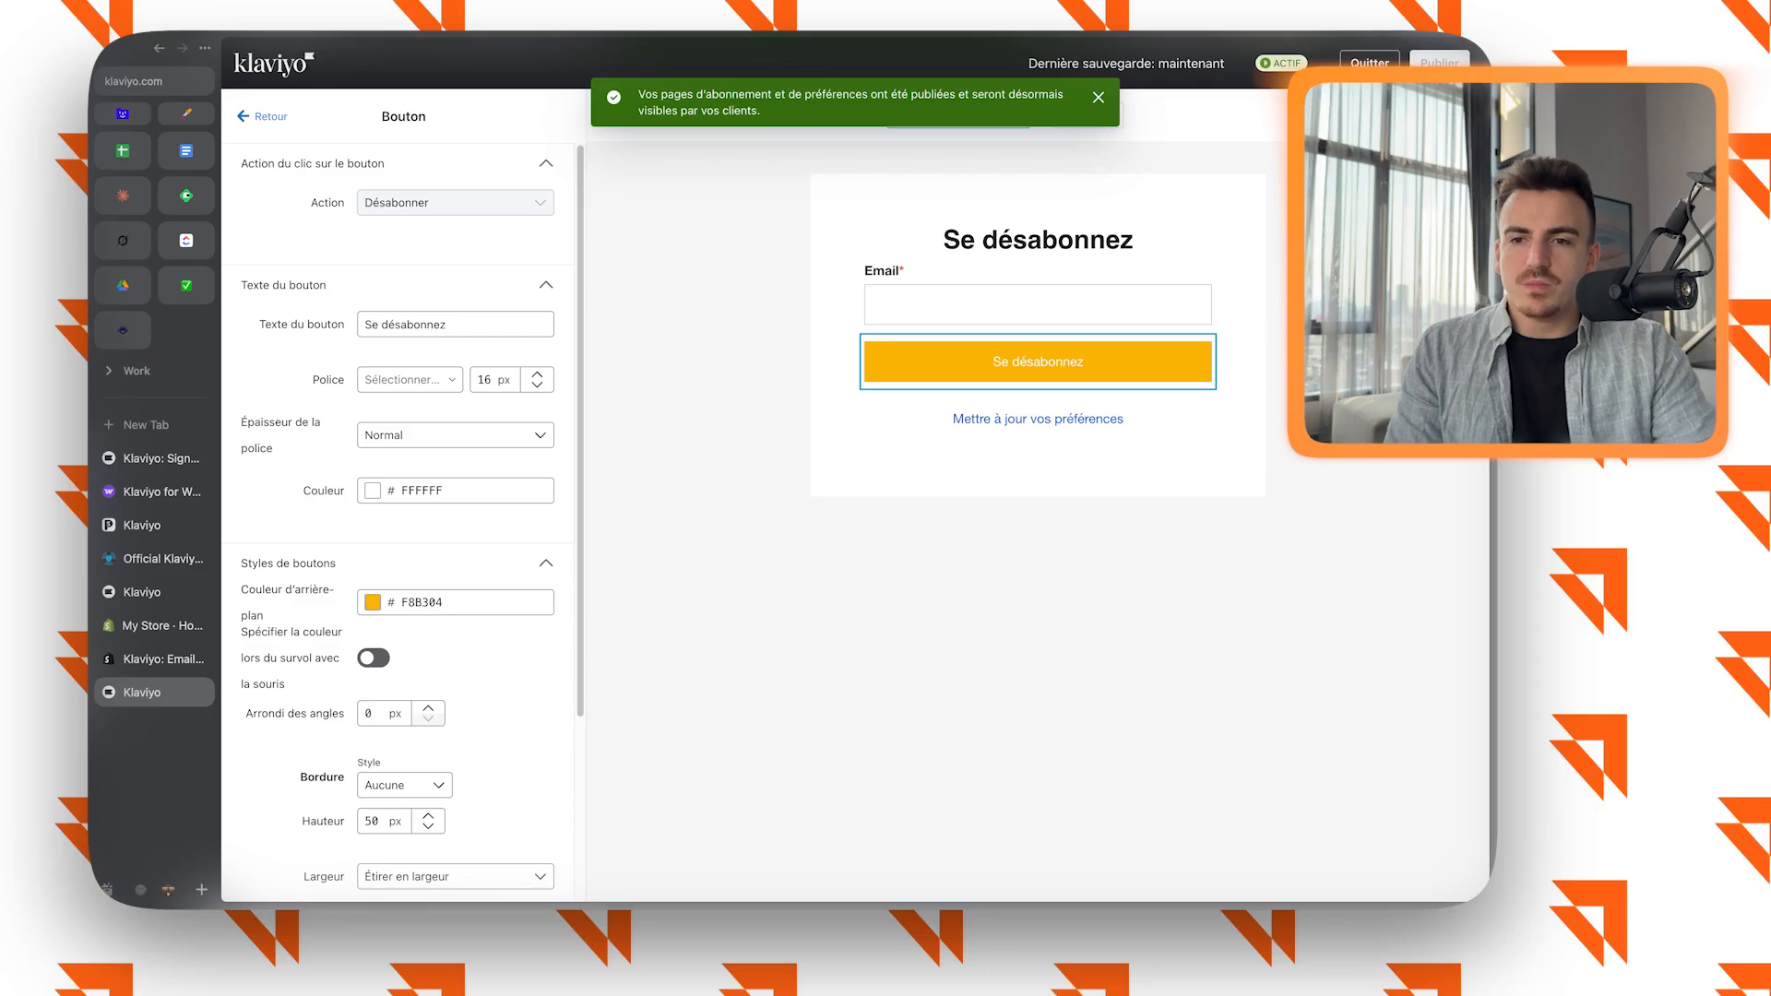
pyautogui.click(710, 369)
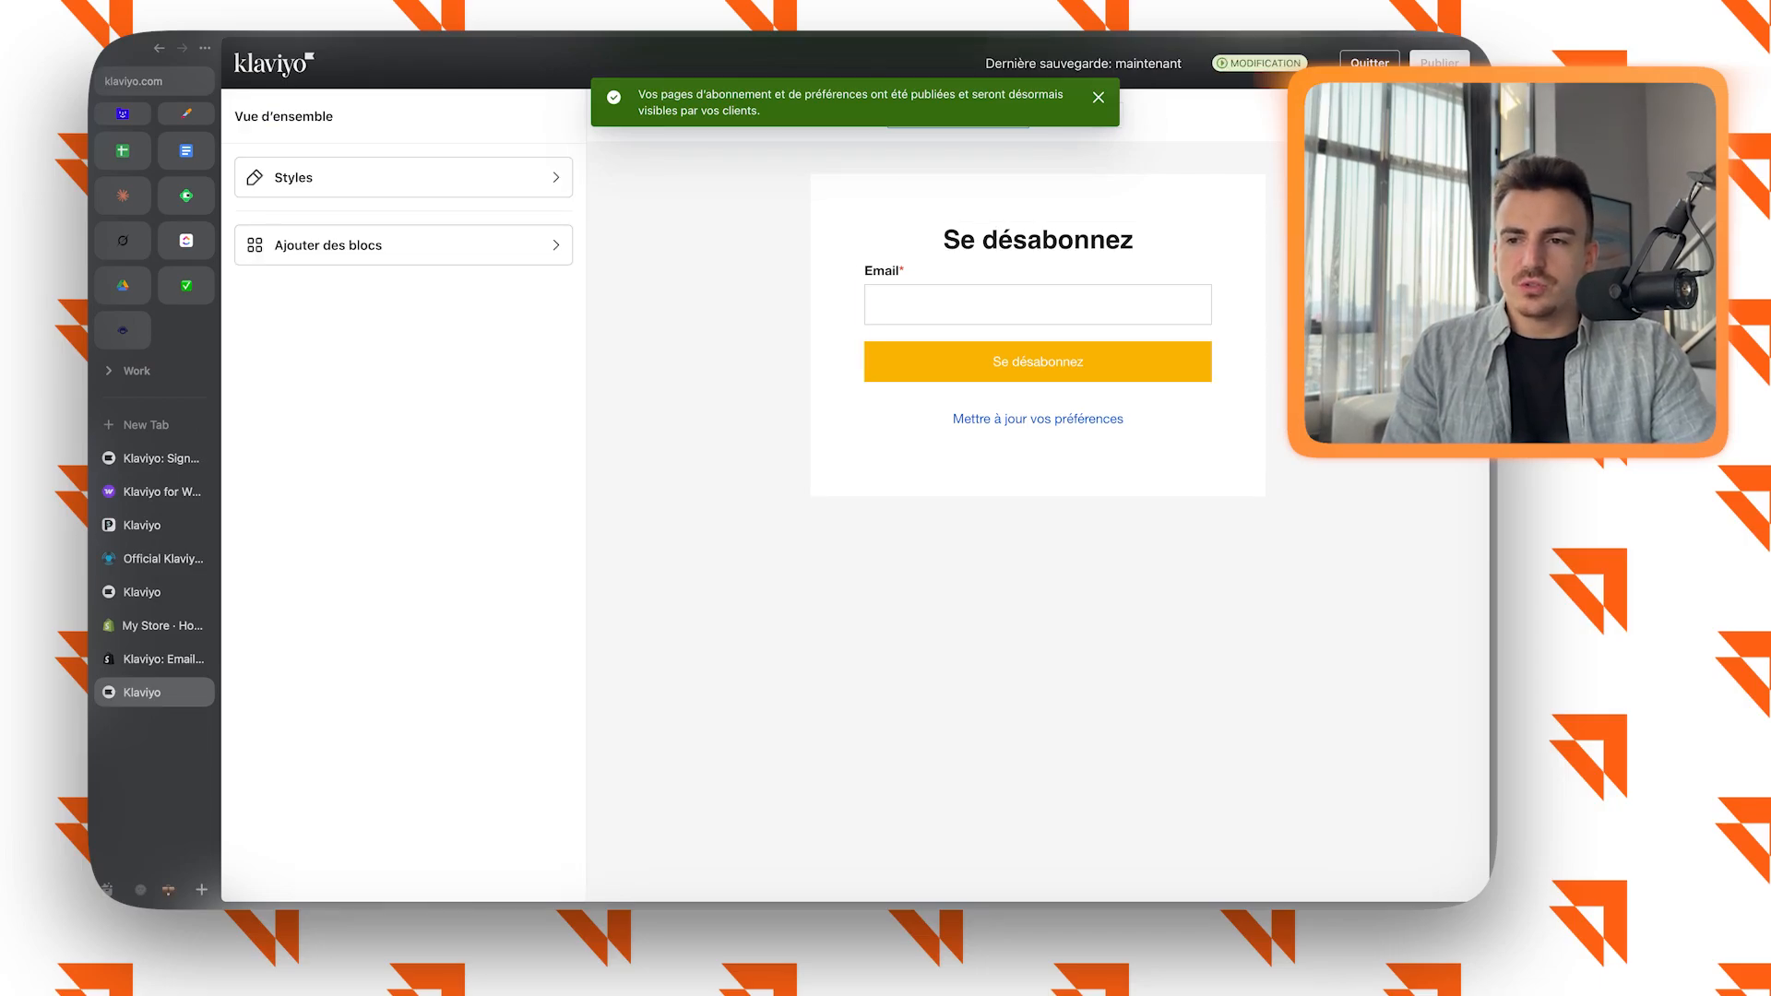
pyautogui.click(1369, 62)
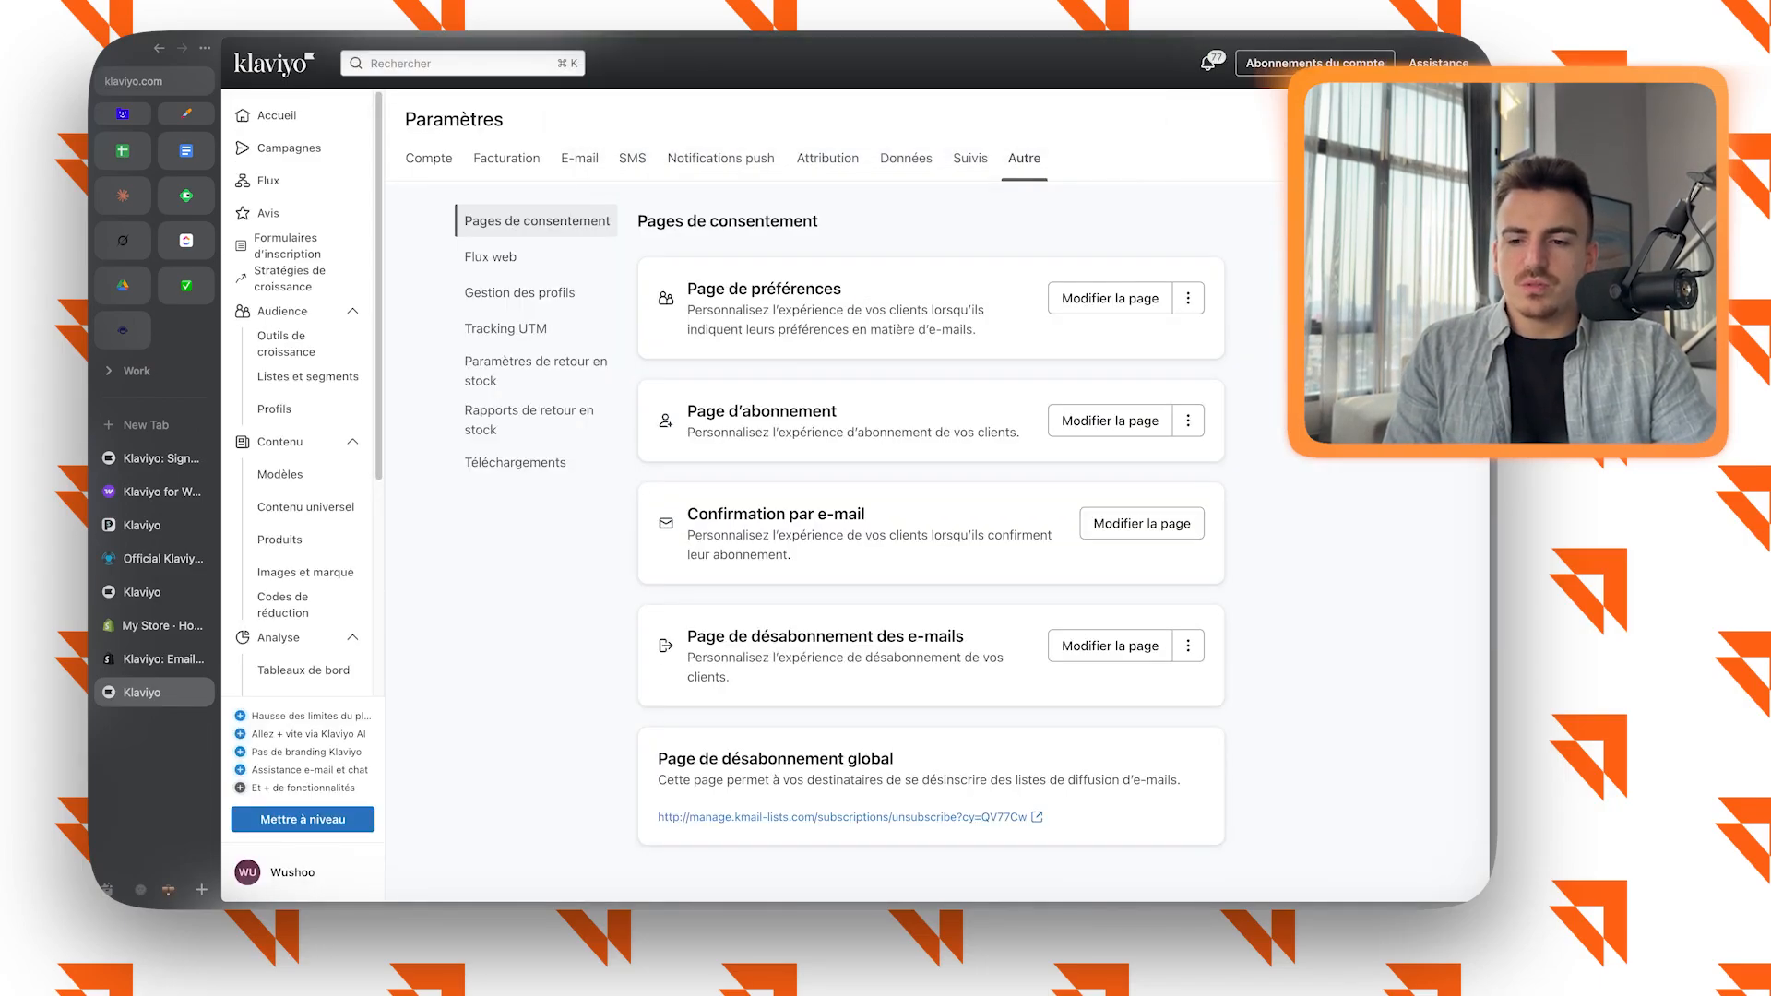
# Review the e-mail confirmation entry and the extra options offered for the preferences page.
pyautogui.moveTo(719, 514); pyautogui.dragTo(792, 554)
pyautogui.click(830, 557)
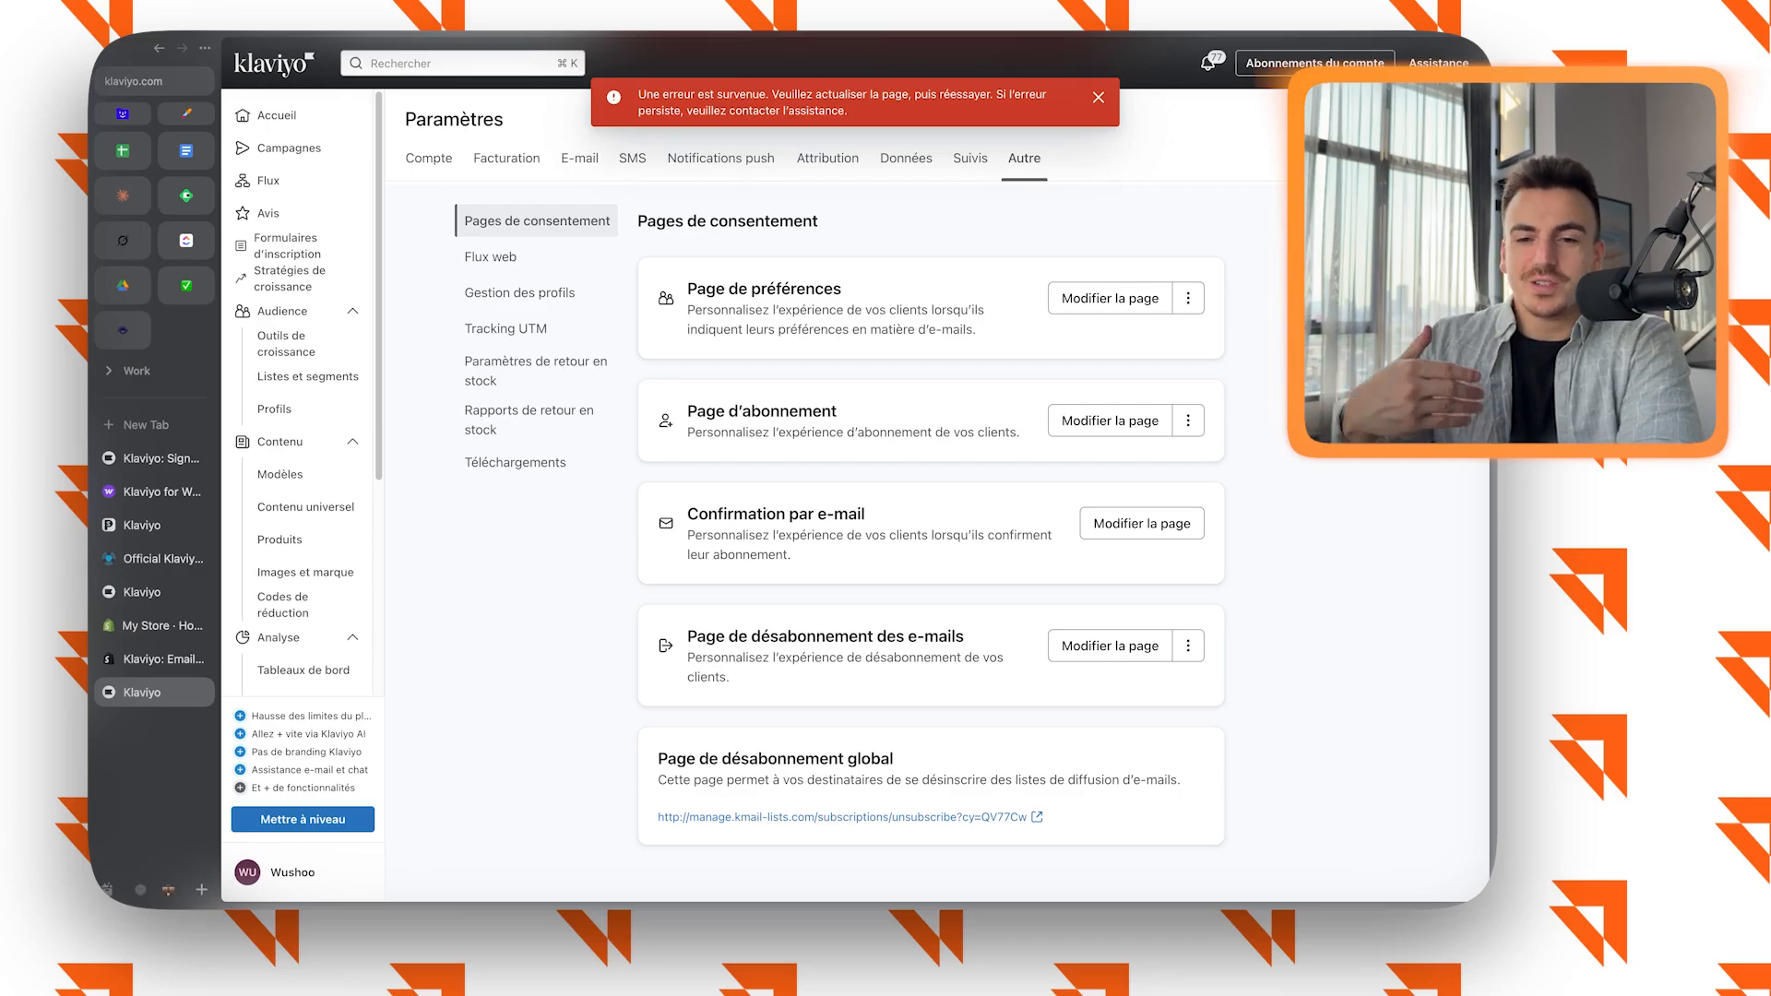
pyautogui.click(1188, 298)
pyautogui.press('Escape')
pyautogui.click(1188, 298)
pyautogui.press('Escape')
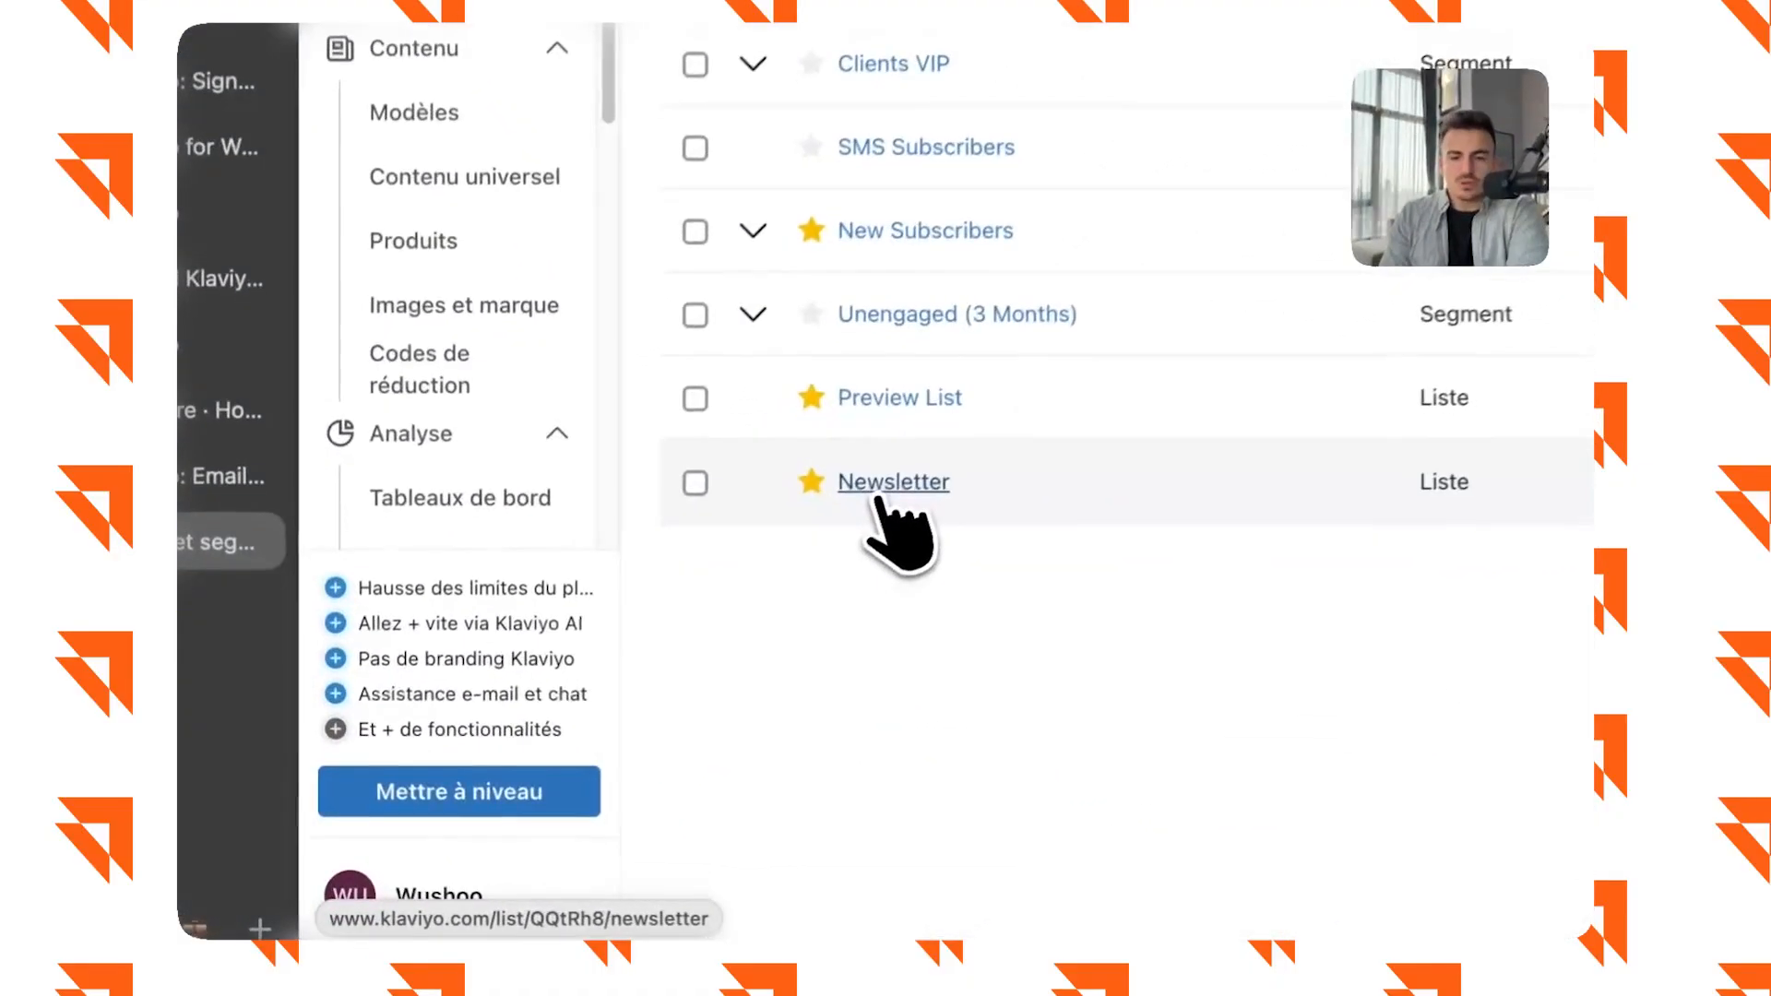
# Open the Newsletter list and examine its settings, including the list details and consent options.
pyautogui.click(891, 485)
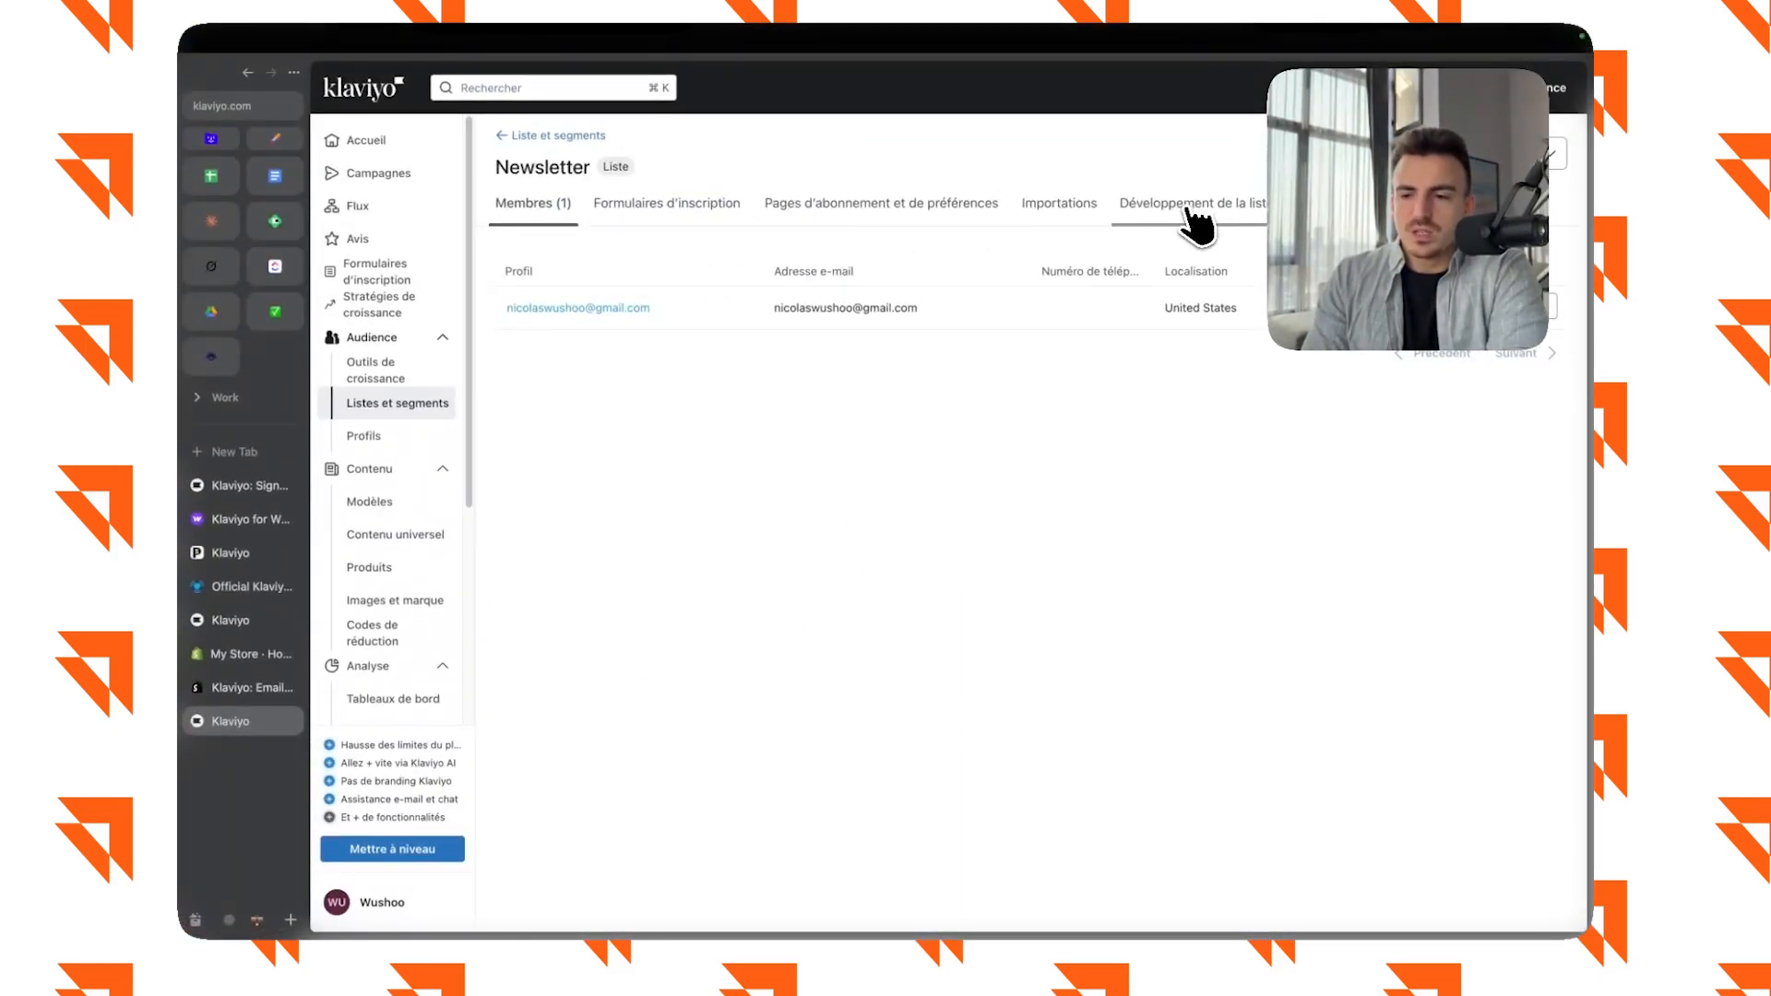
pyautogui.click(1439, 207)
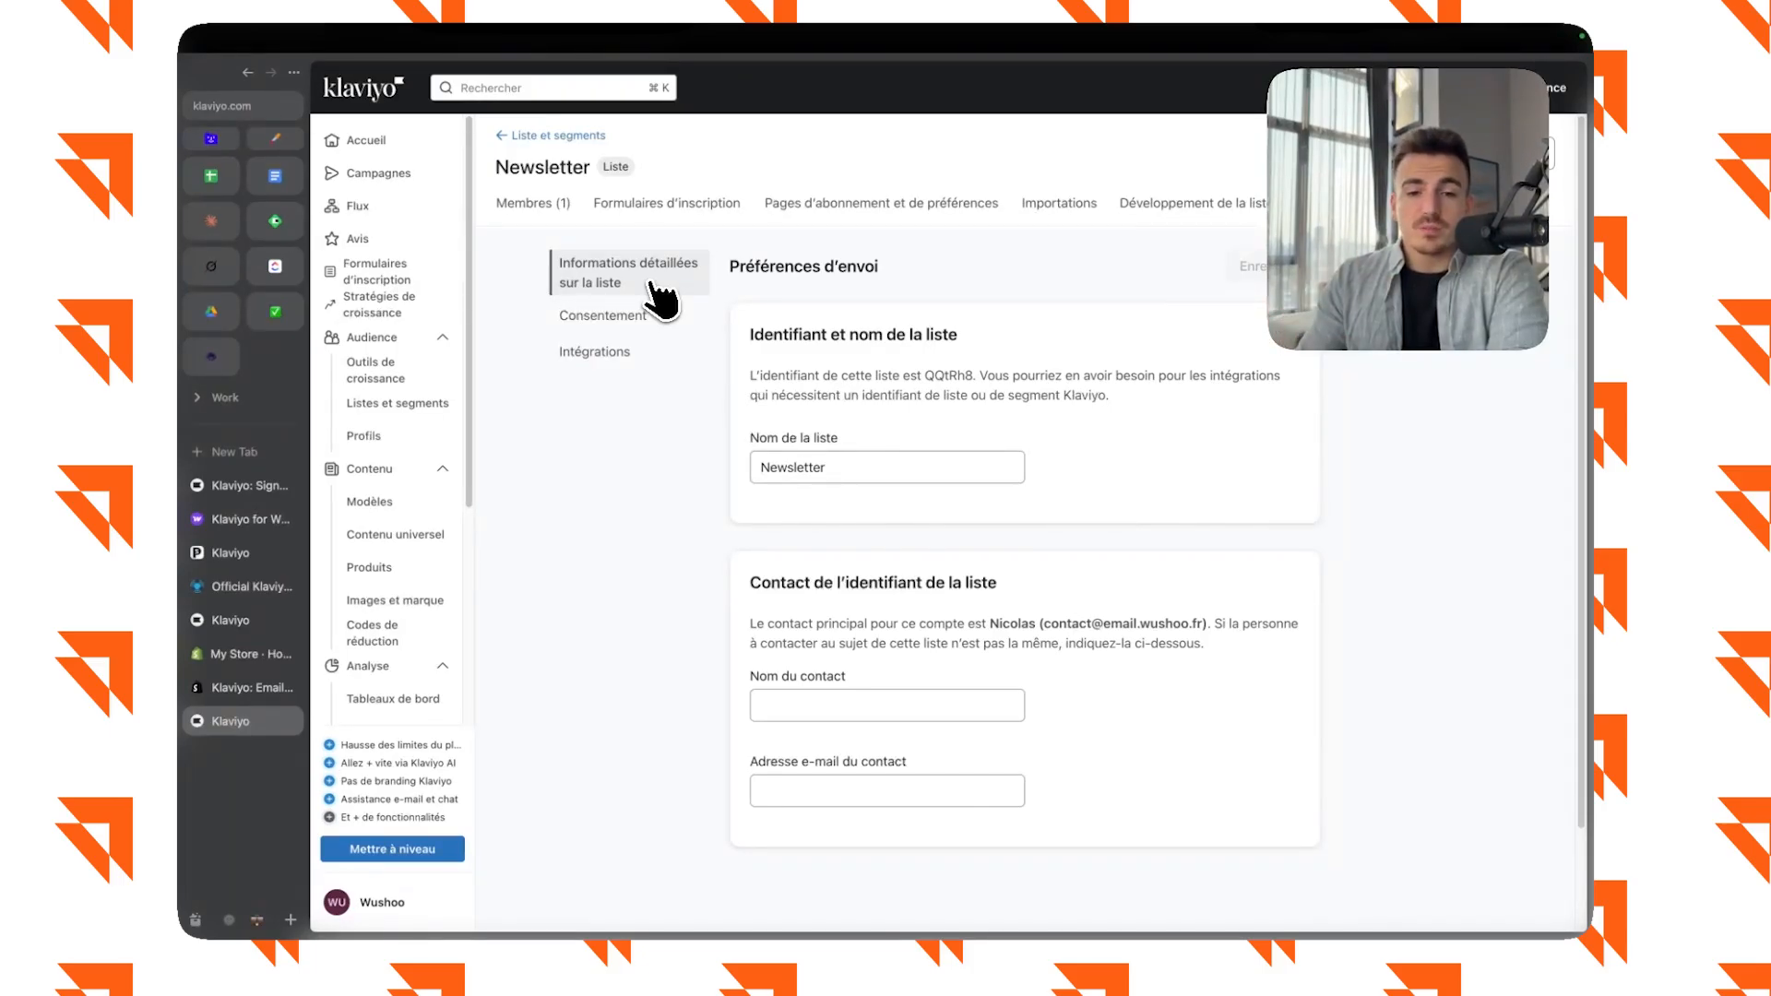
pyautogui.click(642, 317)
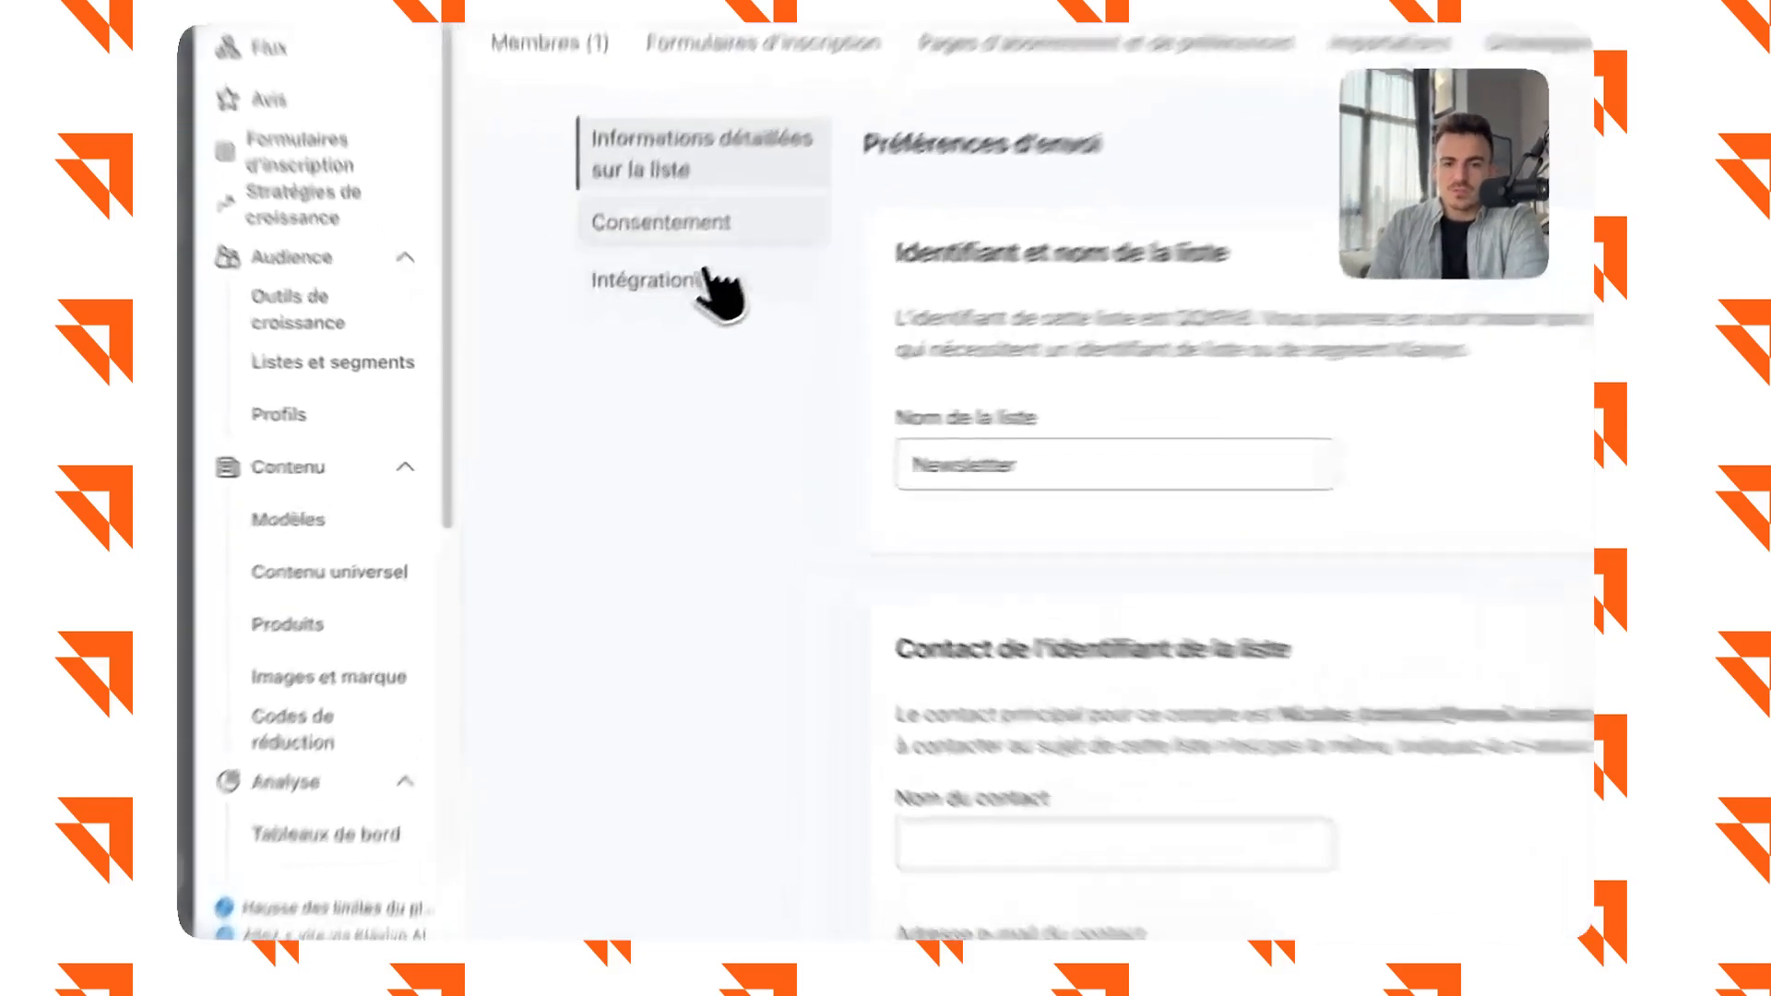
pyautogui.scroll(-2, 1012, 411)
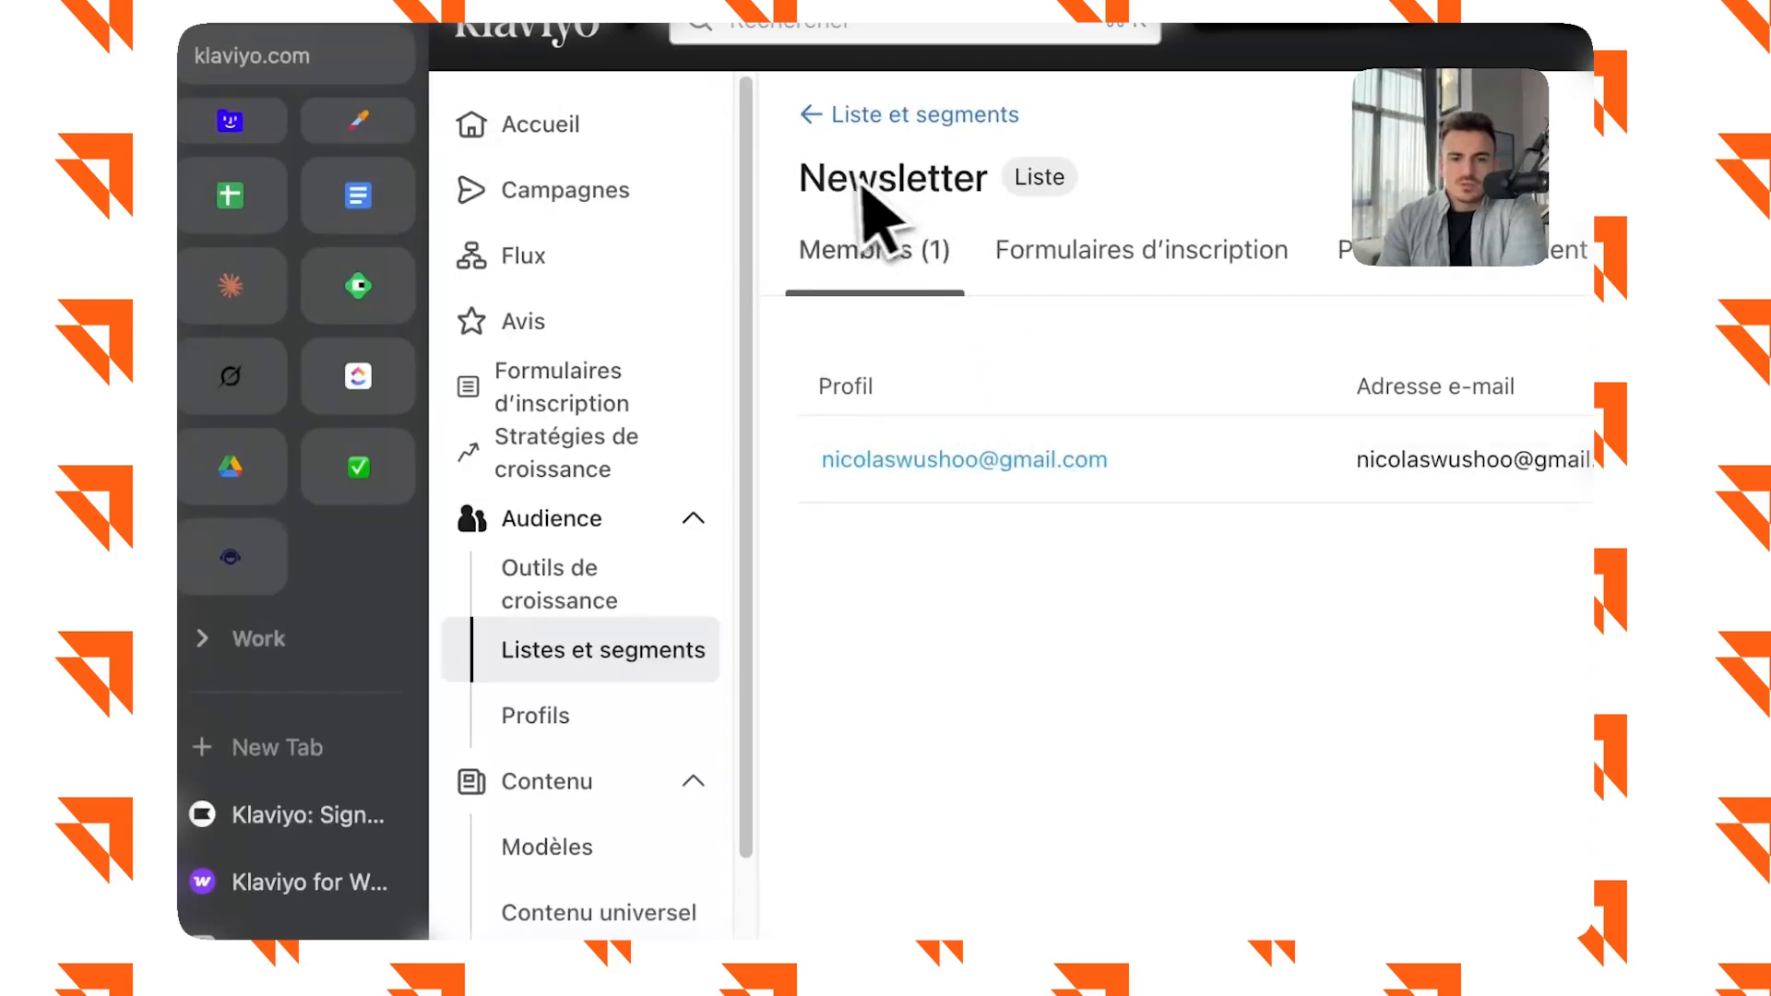
pyautogui.moveTo(801, 177); pyautogui.dragTo(1061, 174)
pyautogui.click(1061, 175)
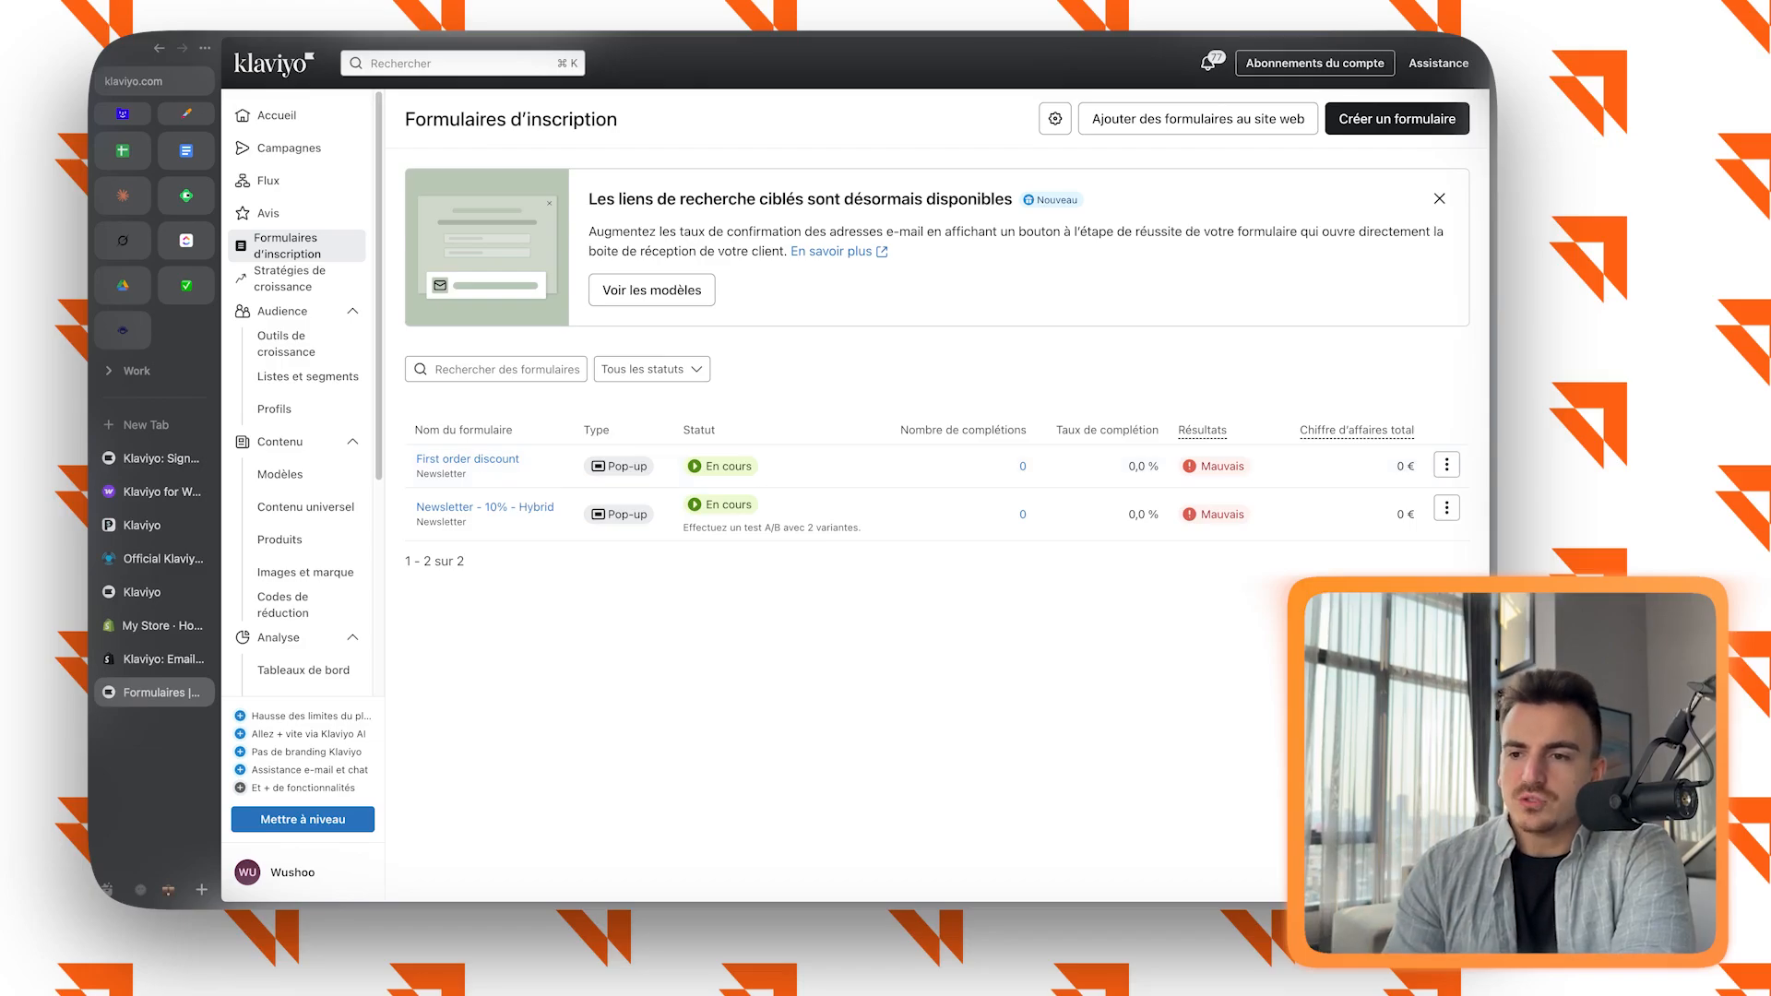
# Start a new sign-up form and filter the templates by type Pop-up and categories "Collecte d'e-mails" and "Collecter les numéros de téléphone".
pyautogui.click(1396, 118)
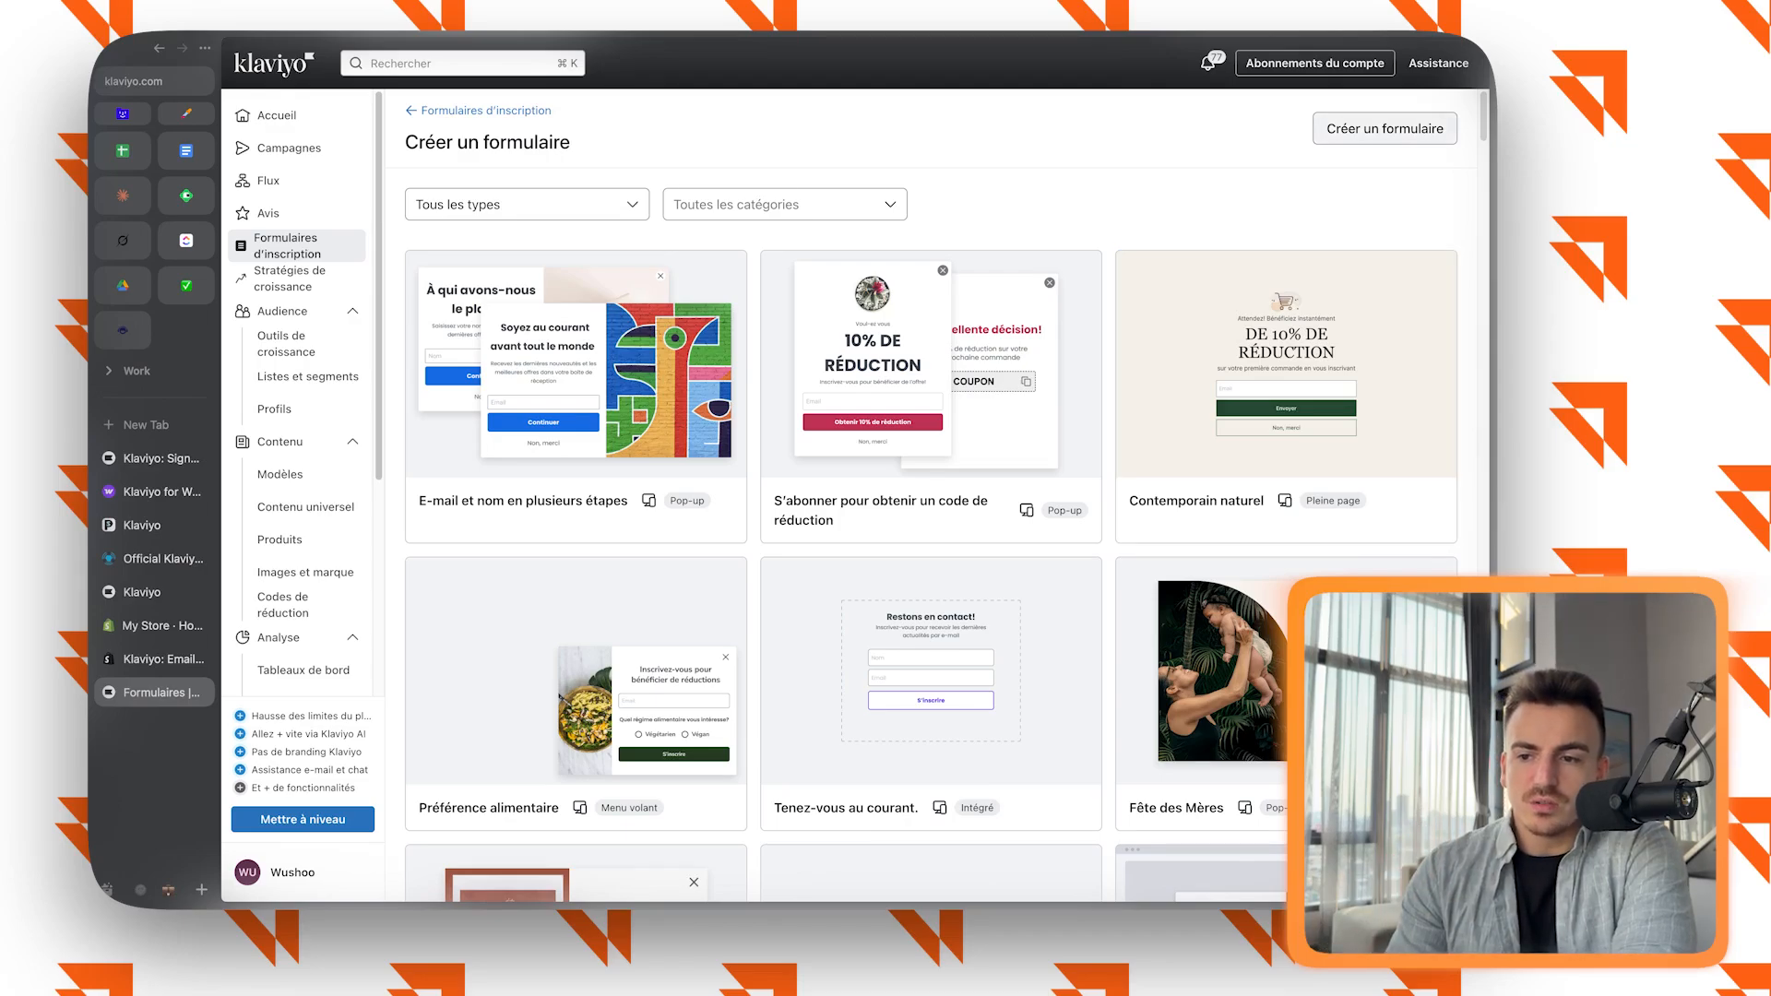
pyautogui.click(526, 205)
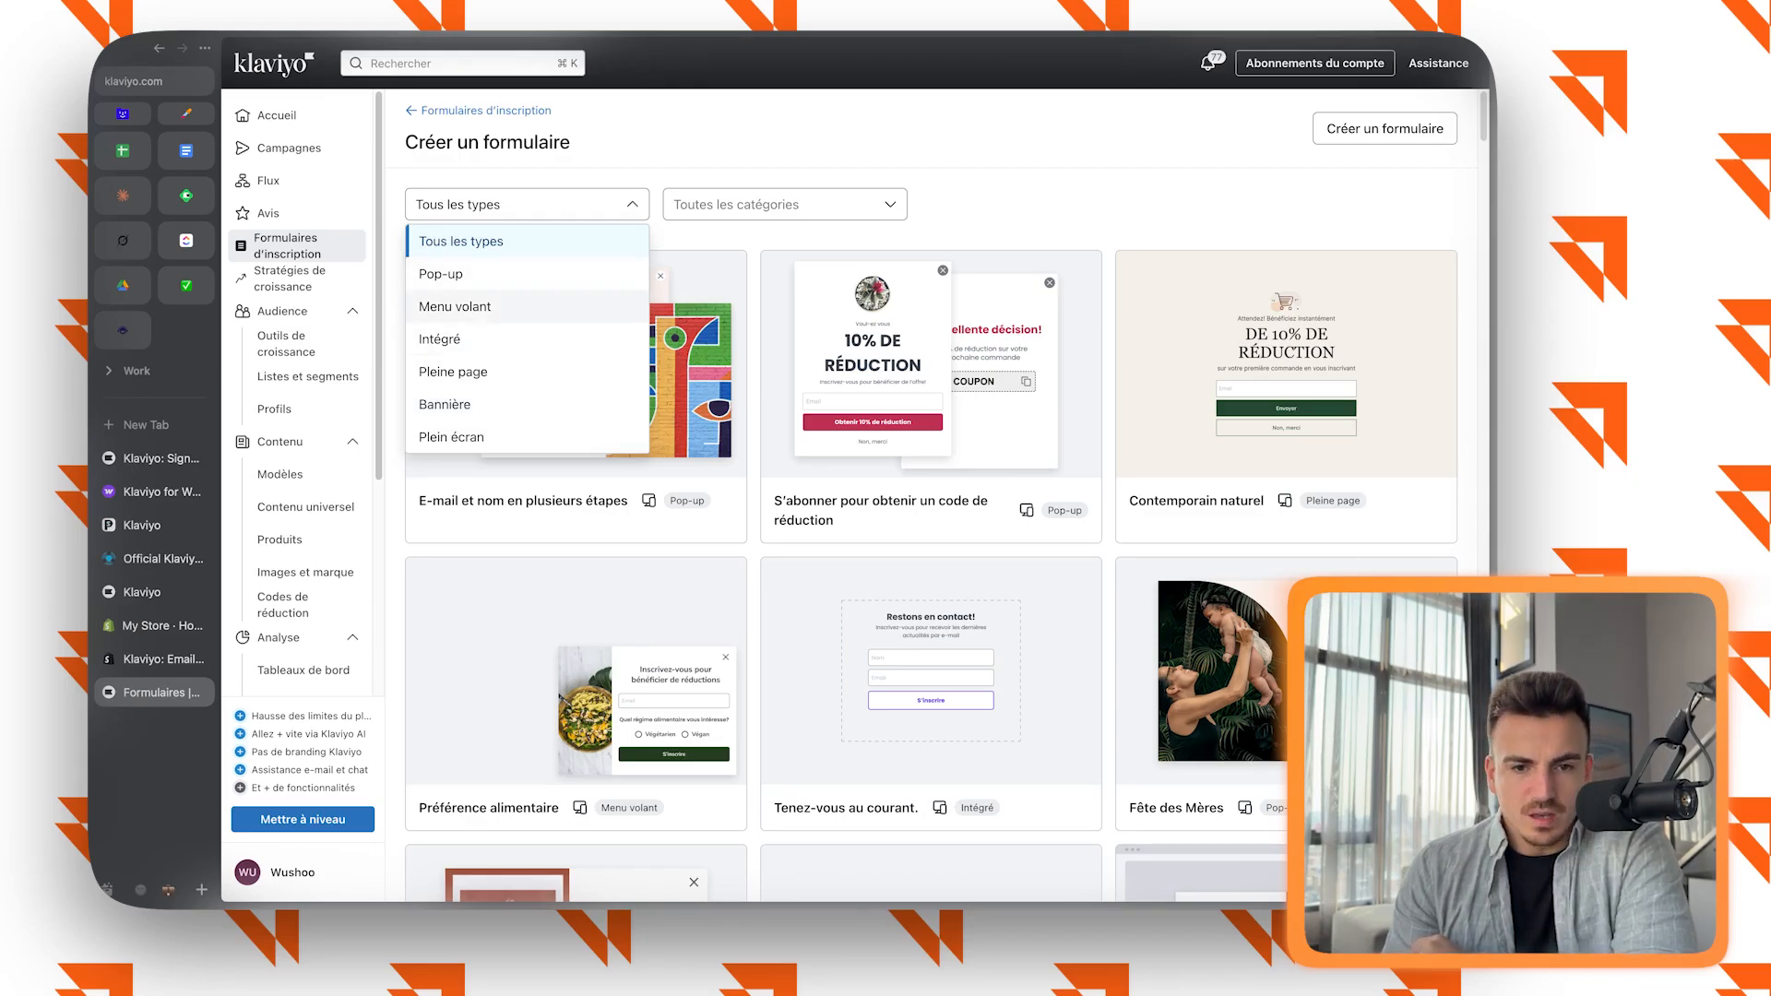
pyautogui.click(441, 274)
pyautogui.click(784, 204)
pyautogui.click(738, 241)
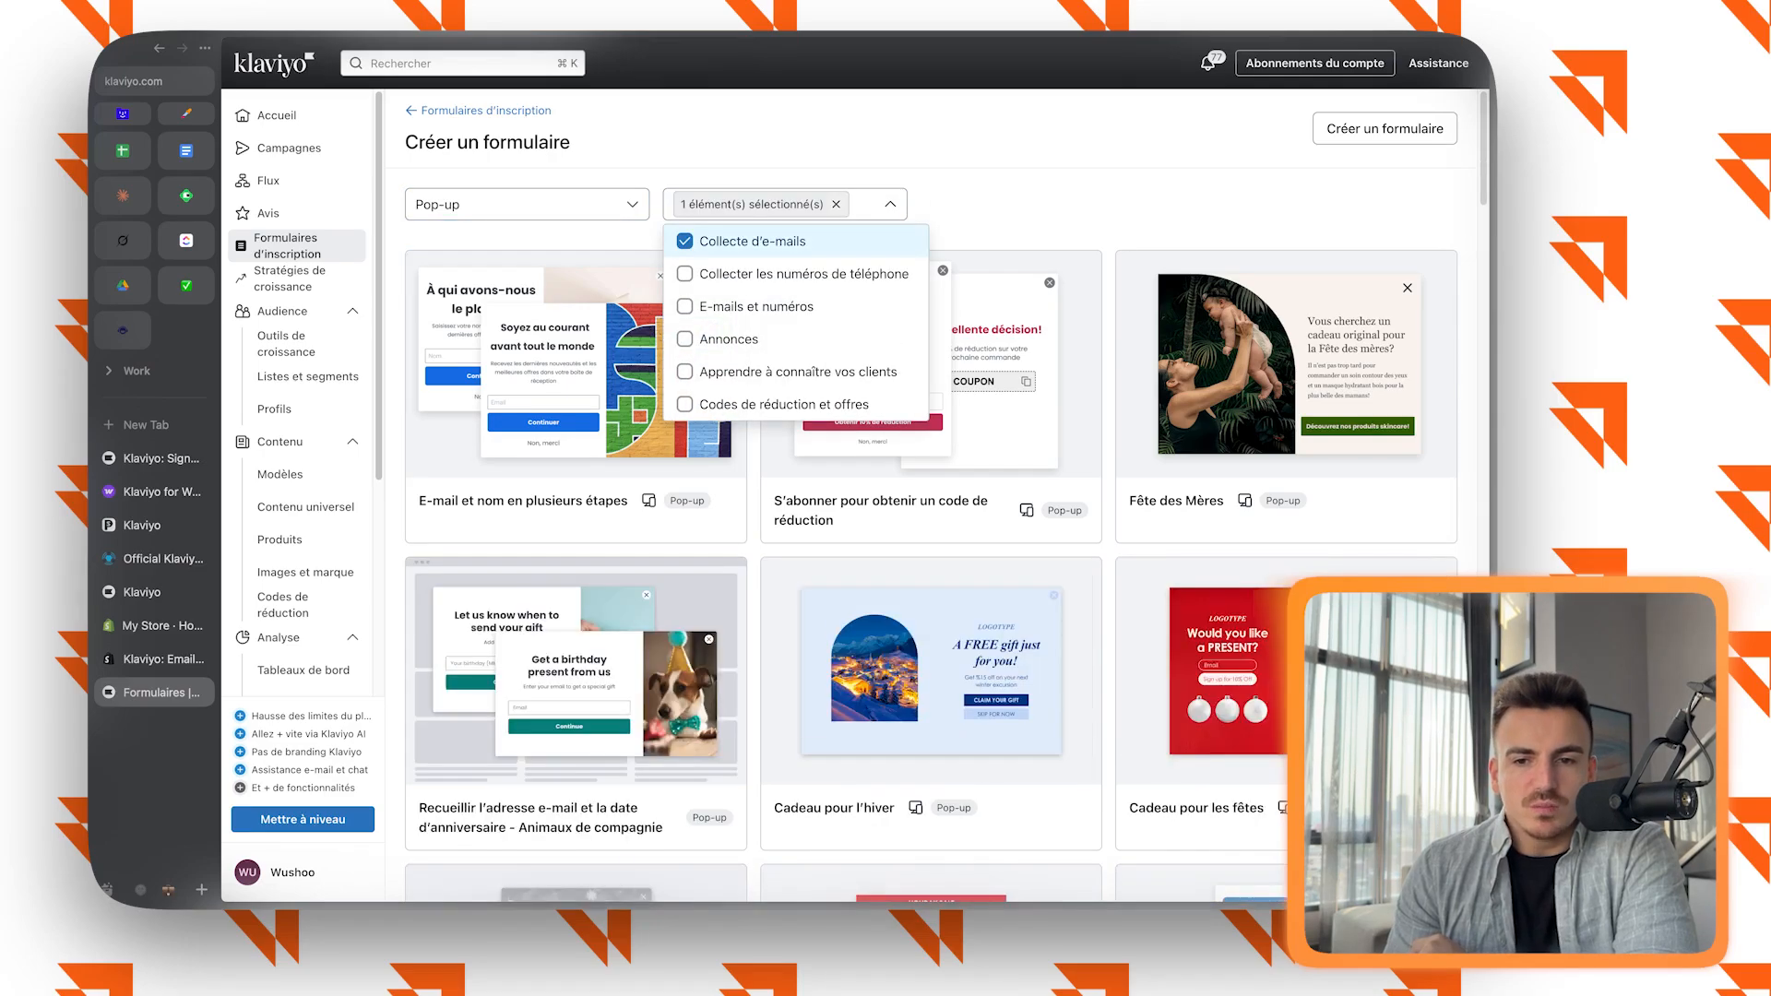
pyautogui.click(737, 273)
pyautogui.click(738, 273)
pyautogui.click(738, 273)
pyautogui.click(1033, 203)
pyautogui.scroll(-2, 930, 498)
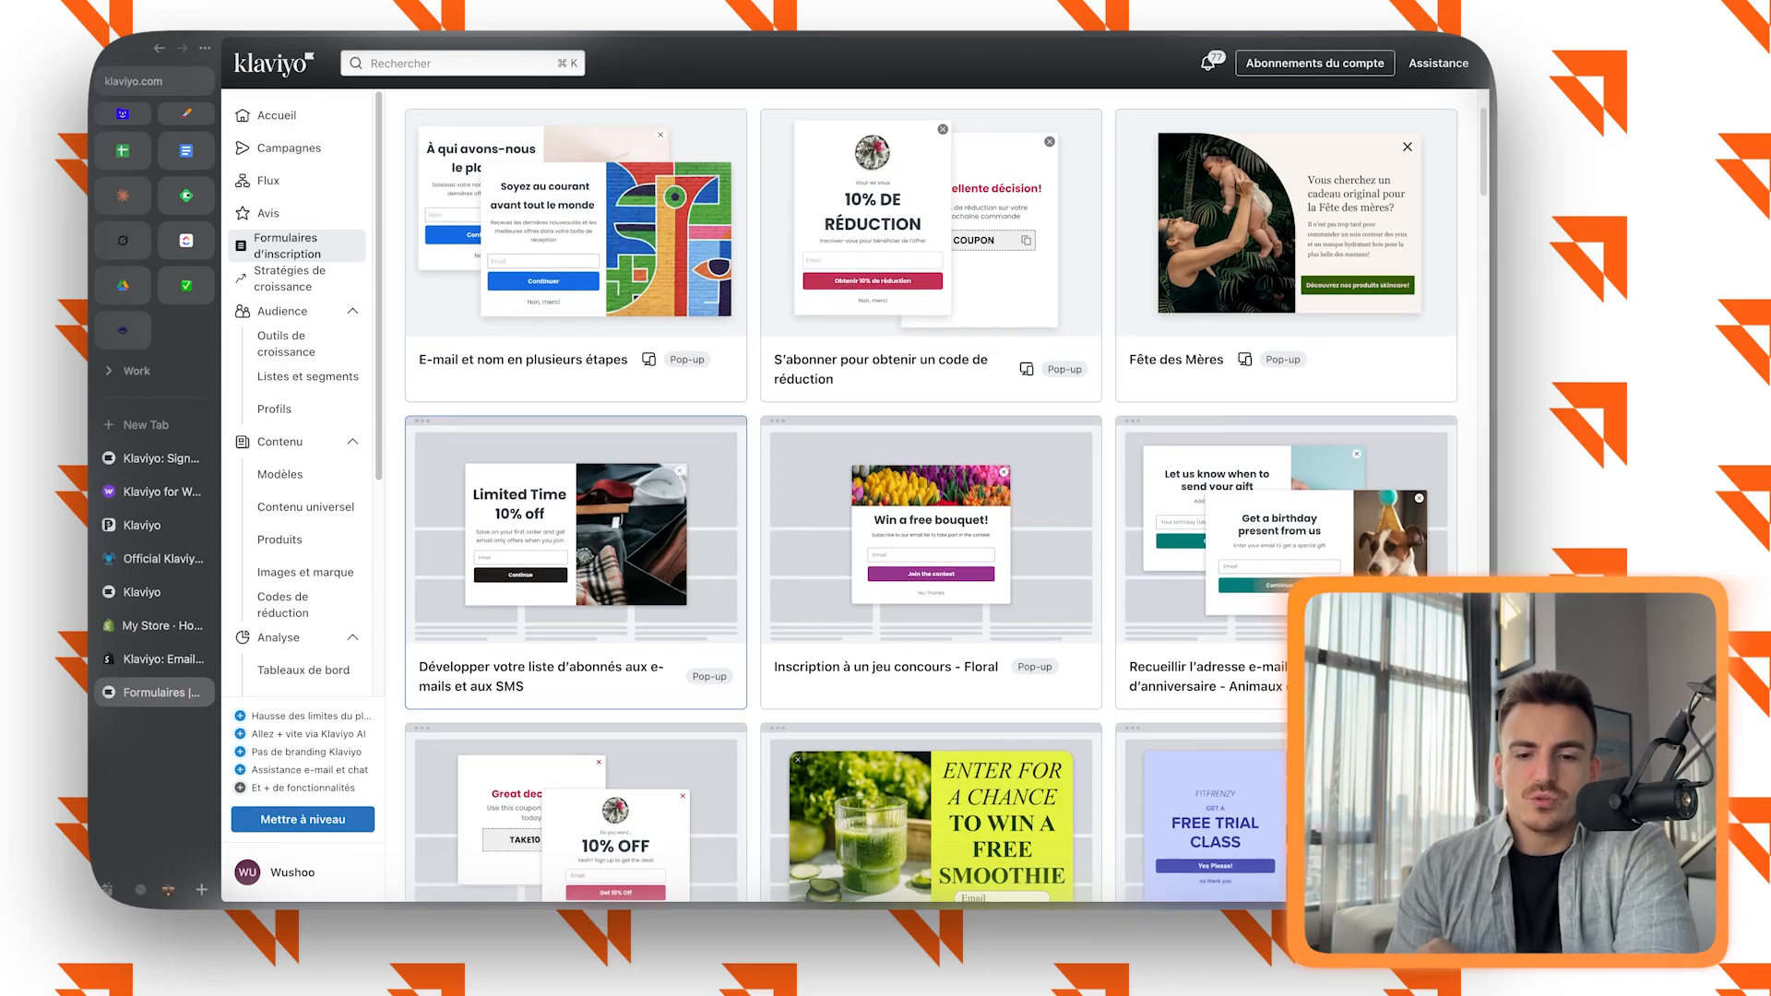
# Choose the "Développer votre liste d'abonnés aux e-mails et aux SMS" pop-up template and name the form "Popup - Général".
pyautogui.click(576, 553)
pyautogui.tripleClick(1155, 487)
pyautogui.write('Popup - Général')
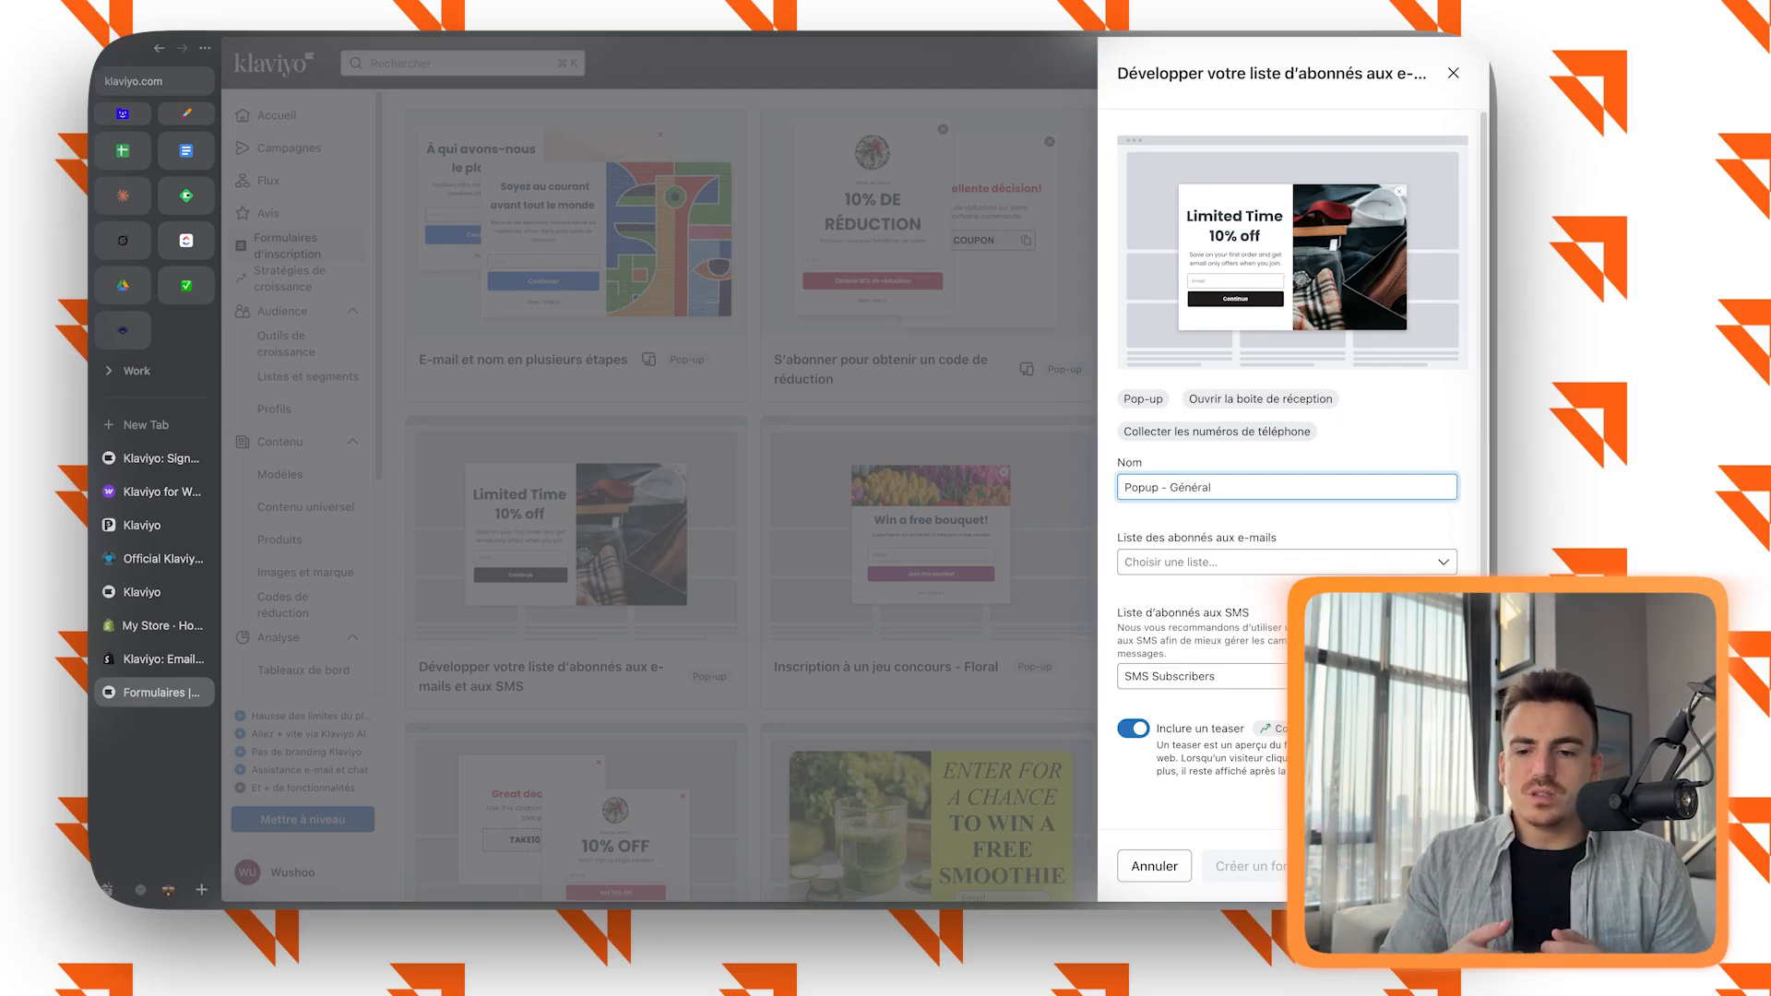
# Assign Newsletter as the e-mail subscriber list, keep SMS Subscribers for SMS, and create the form.
pyautogui.click(1286, 562)
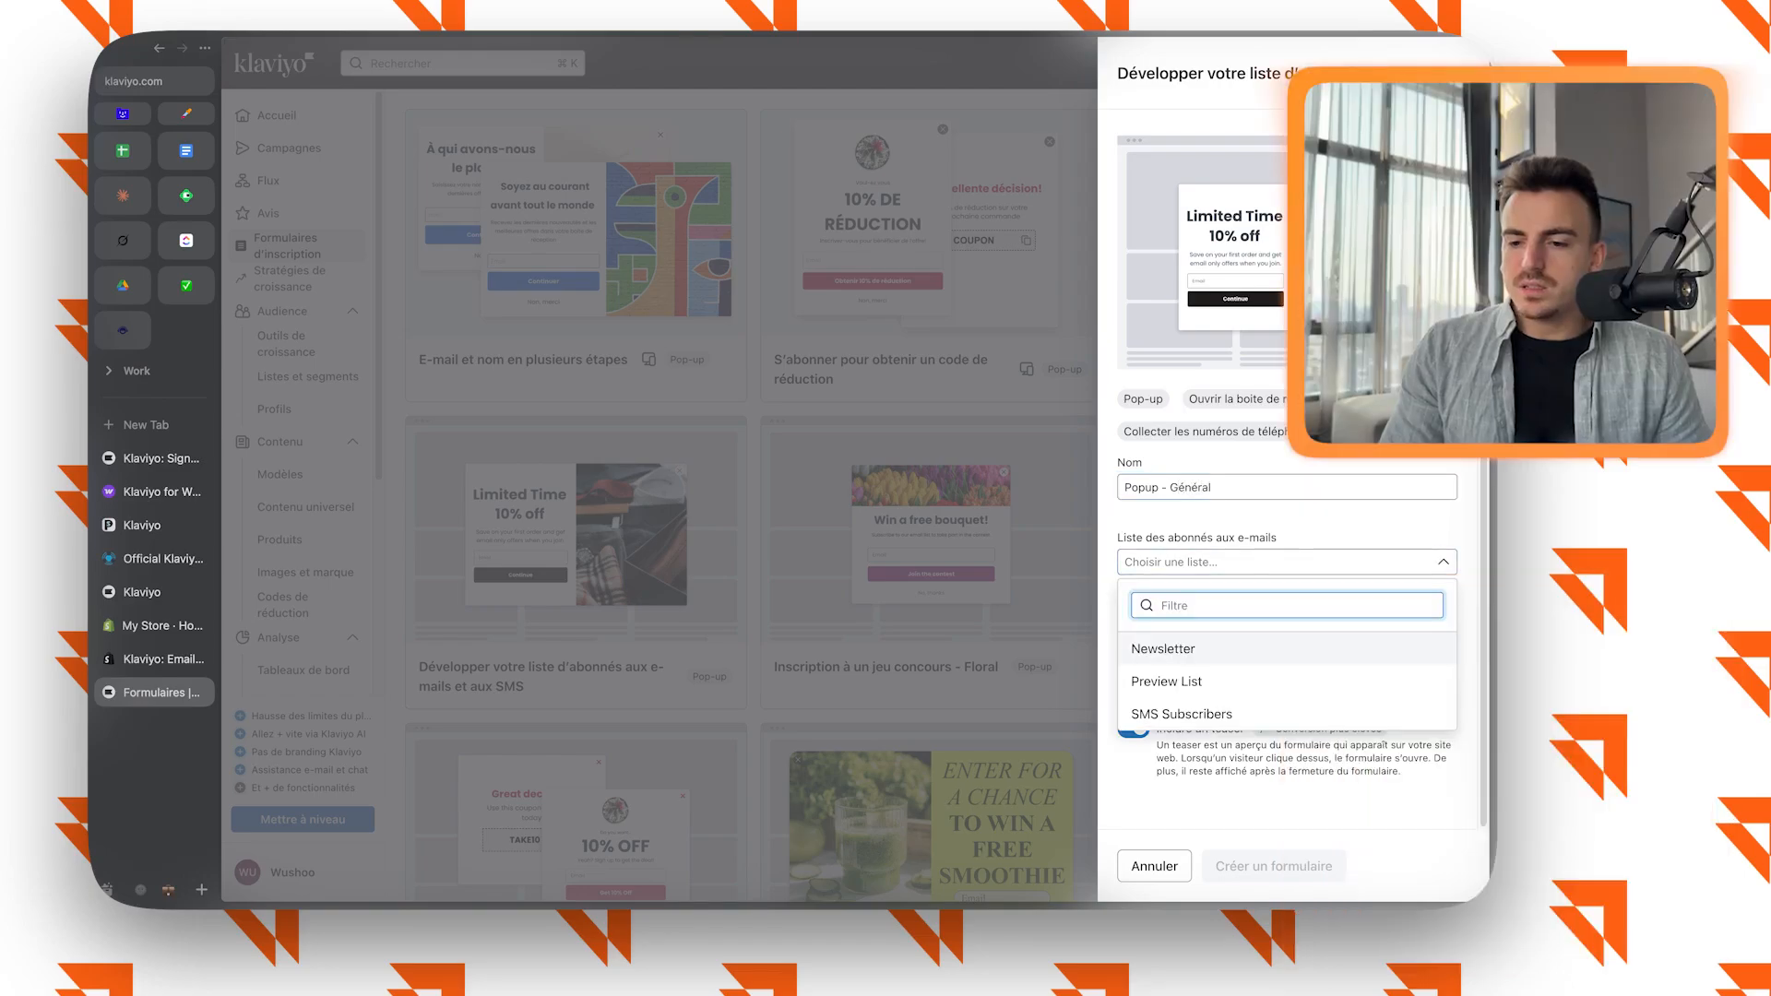
pyautogui.click(1199, 648)
pyautogui.click(1286, 676)
pyautogui.click(1286, 676)
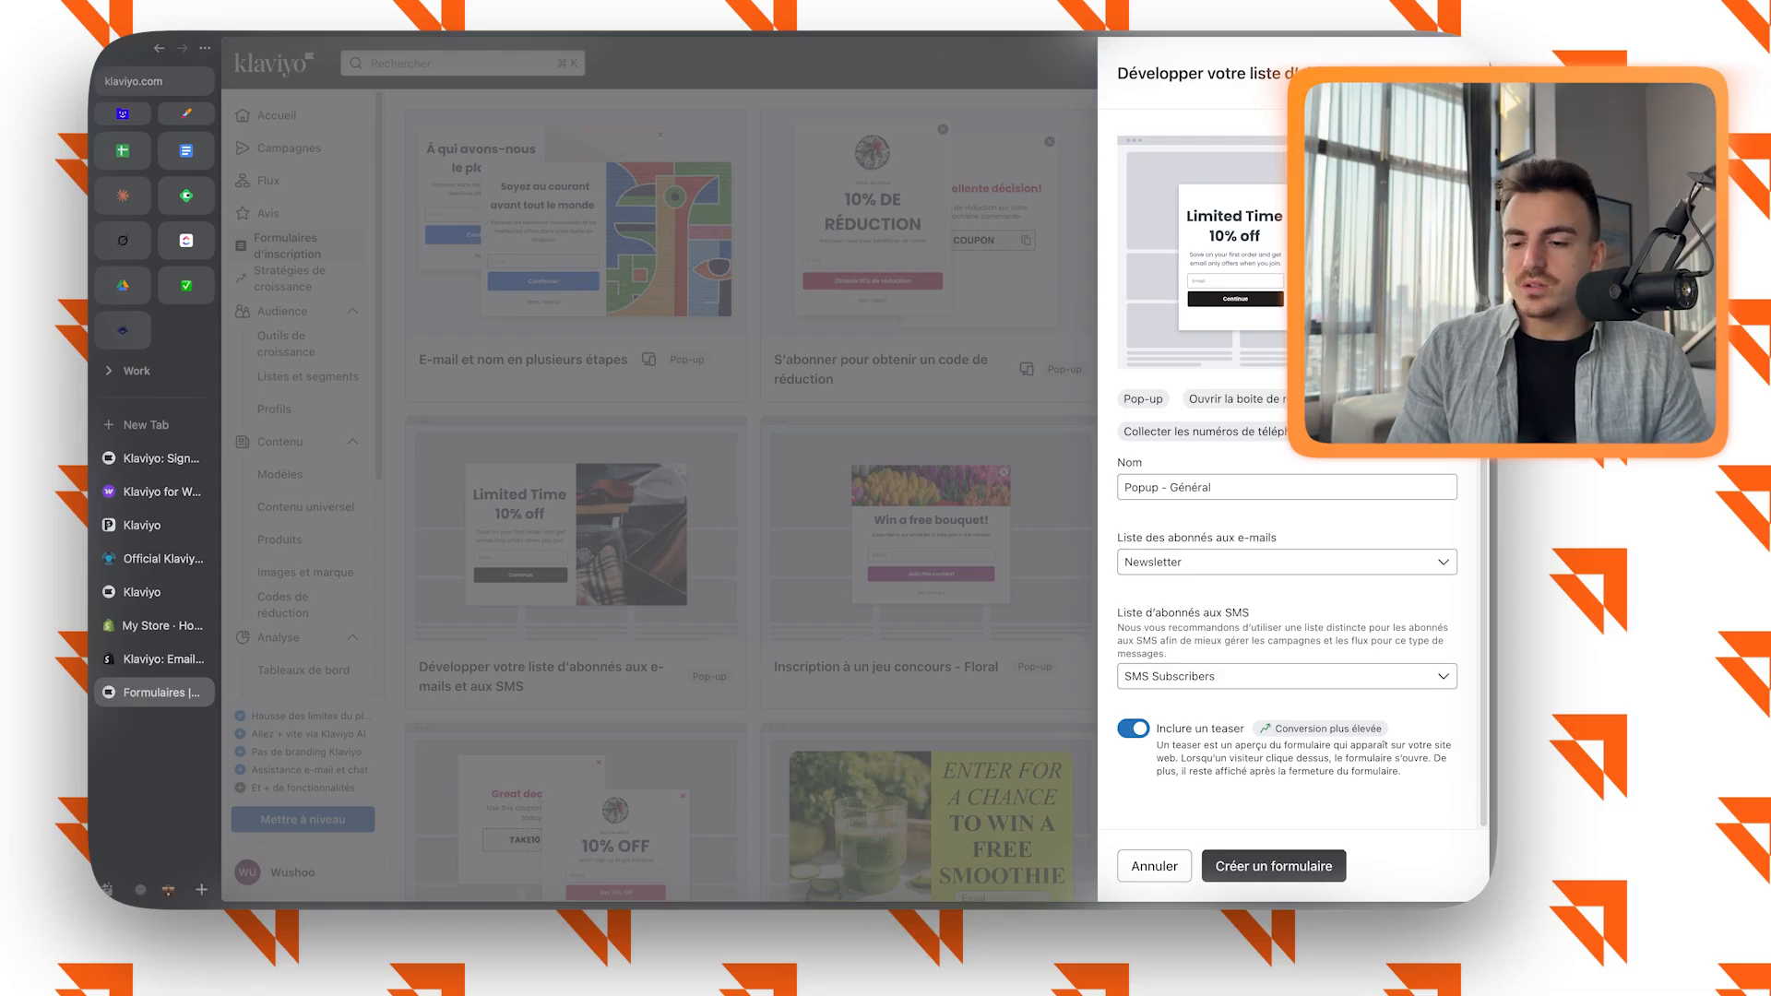
pyautogui.click(1273, 865)
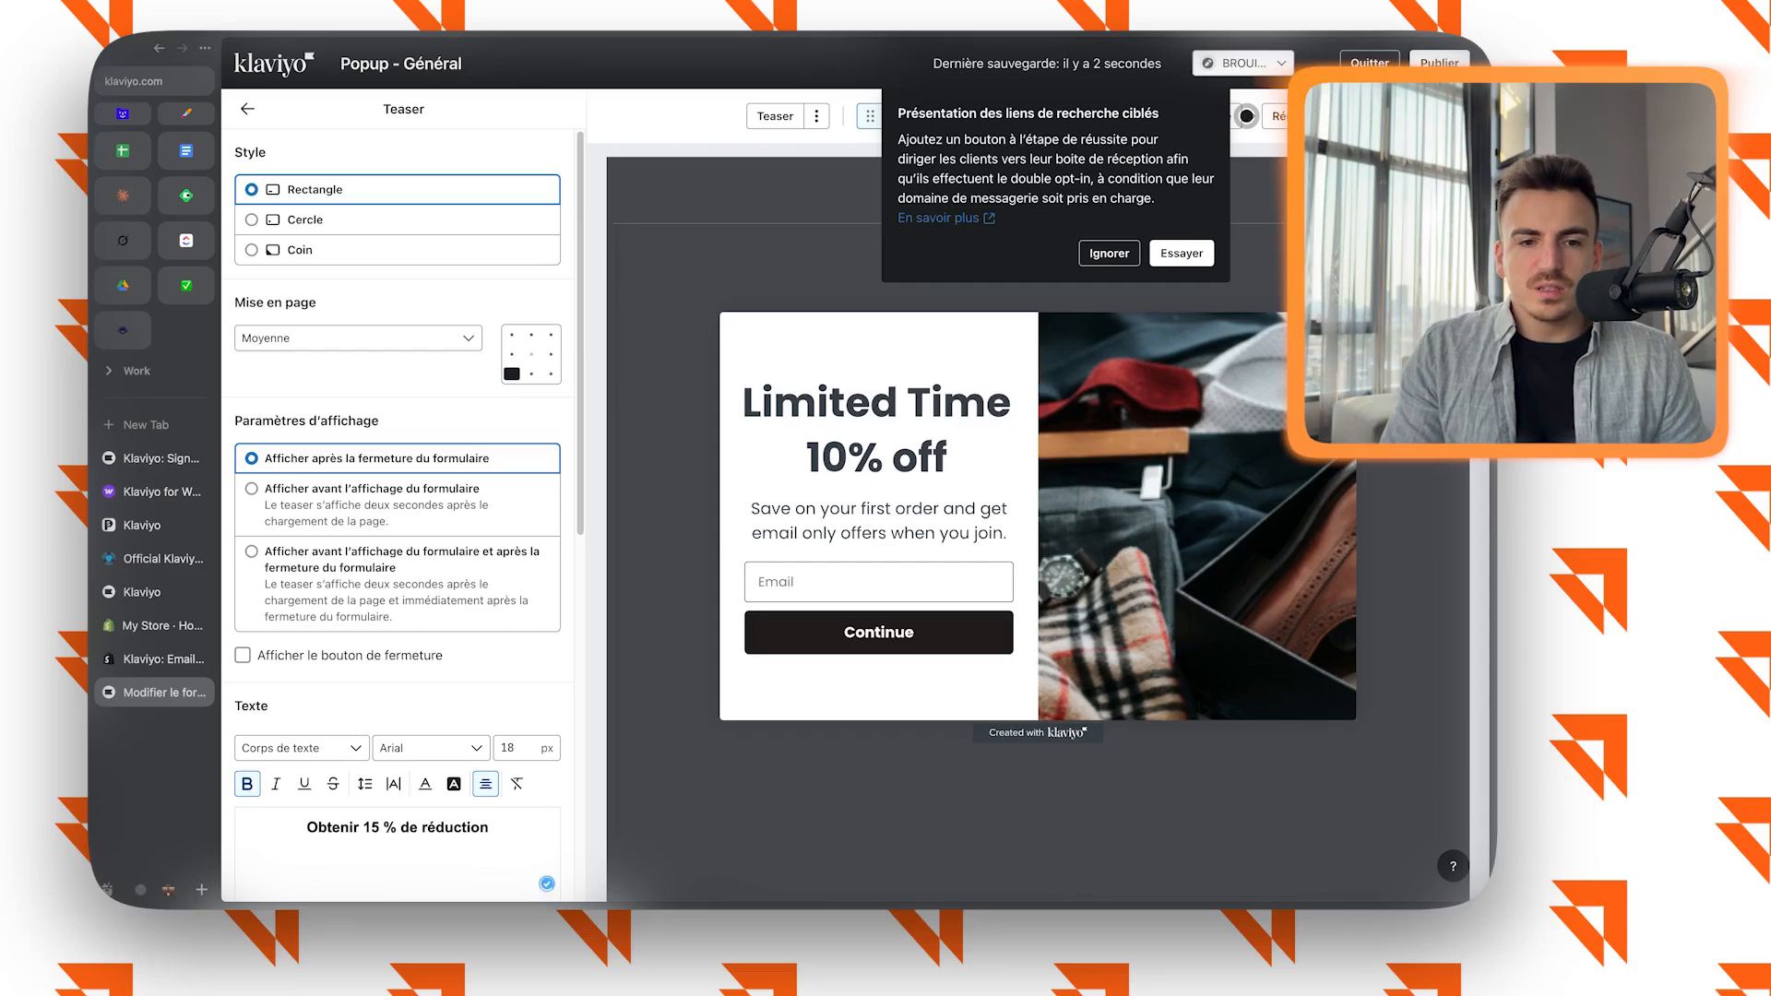
# Dismiss the targeted inbox link notice and examine the form's Teaser, Email Opt-In and SMS Opt-In steps and its styles.
pyautogui.click(1108, 254)
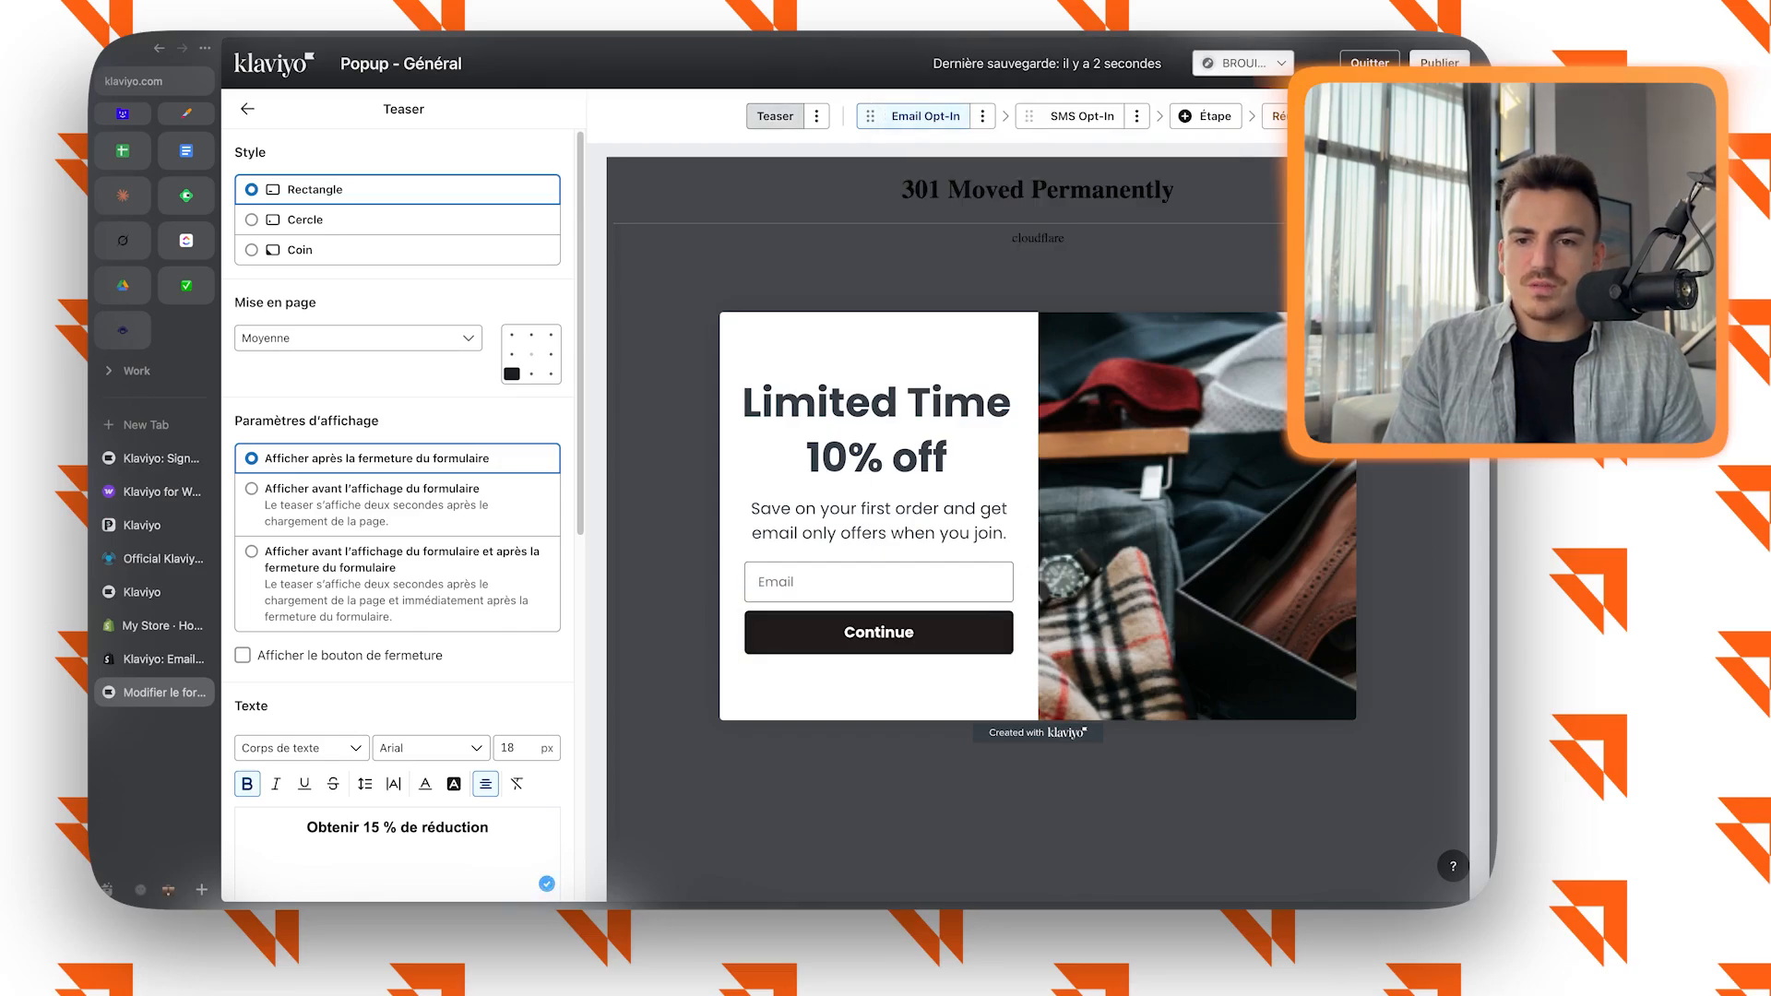
pyautogui.click(774, 117)
pyautogui.click(925, 116)
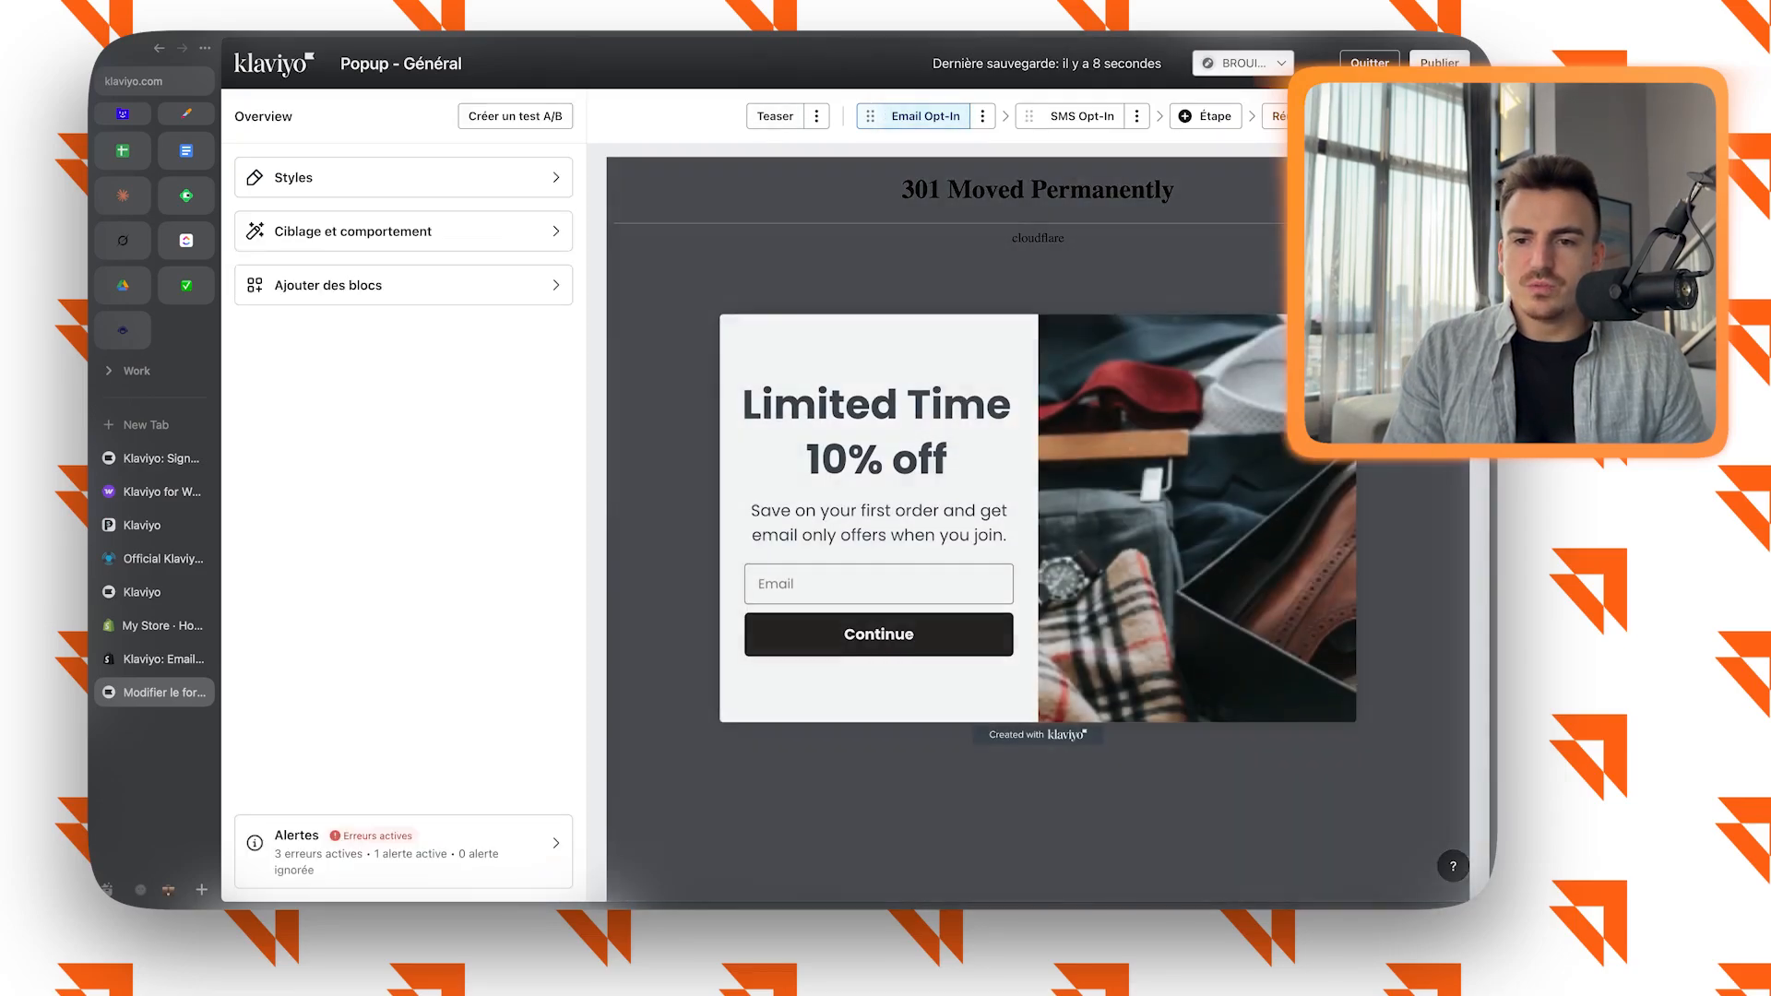
pyautogui.click(775, 117)
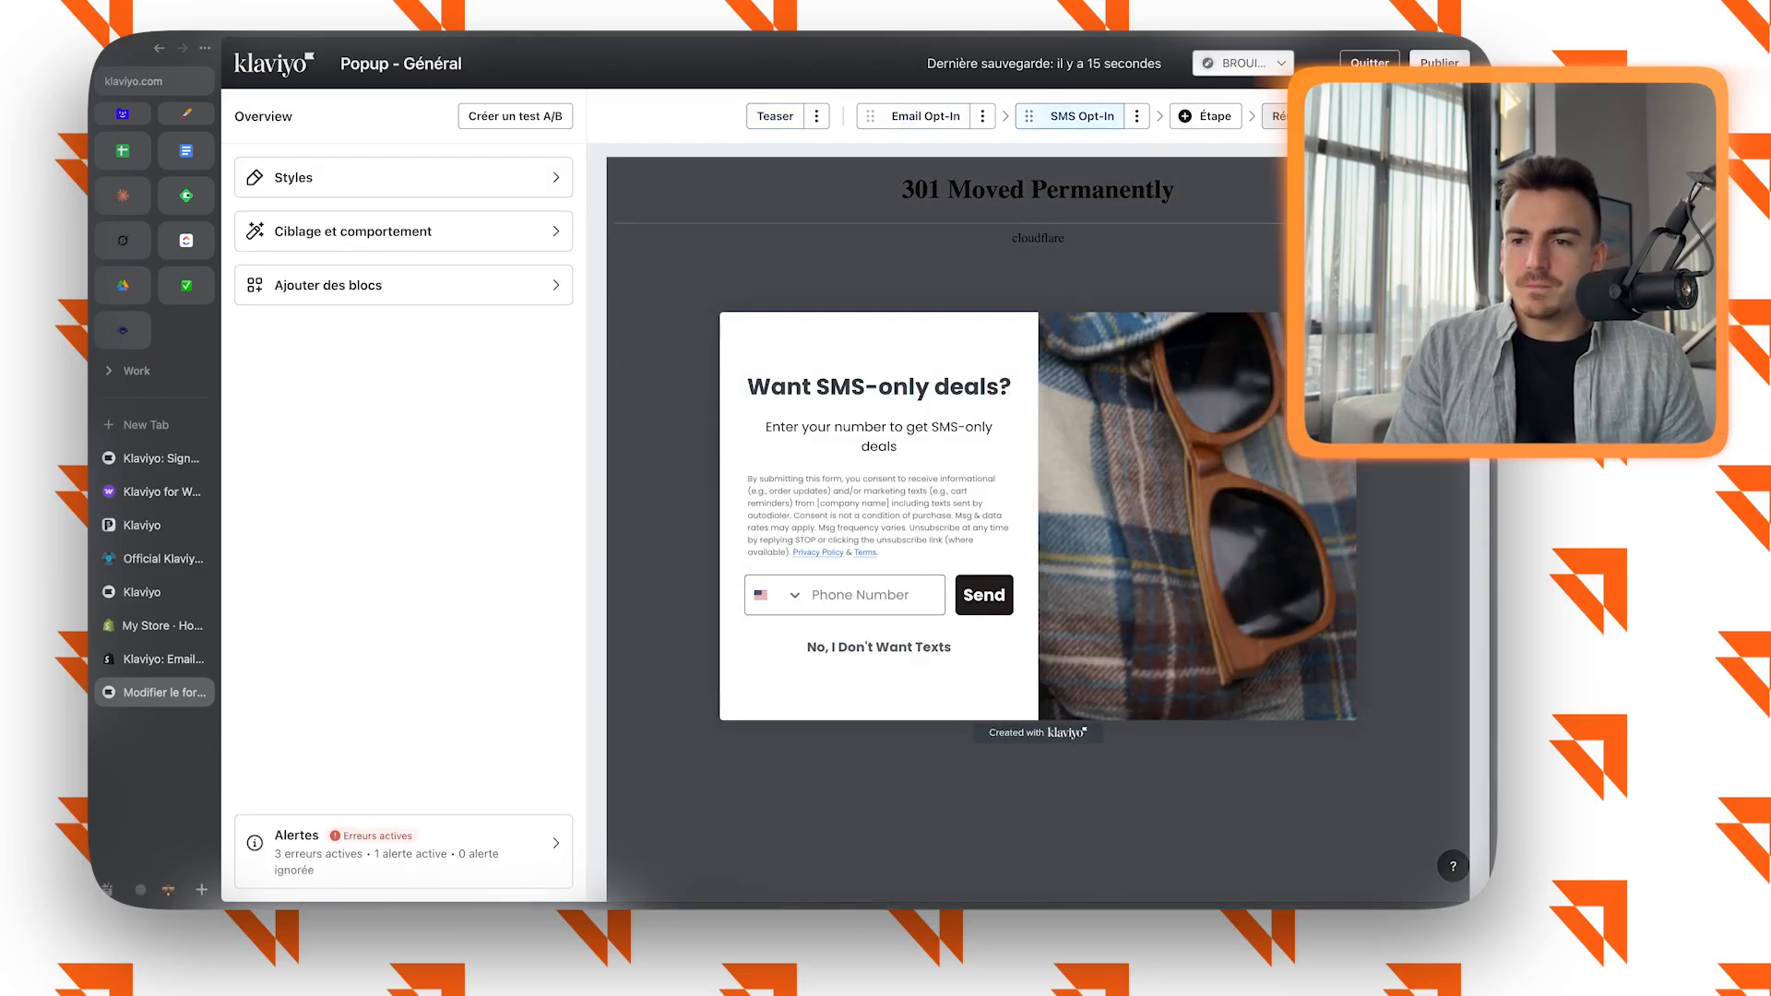
pyautogui.click(925, 116)
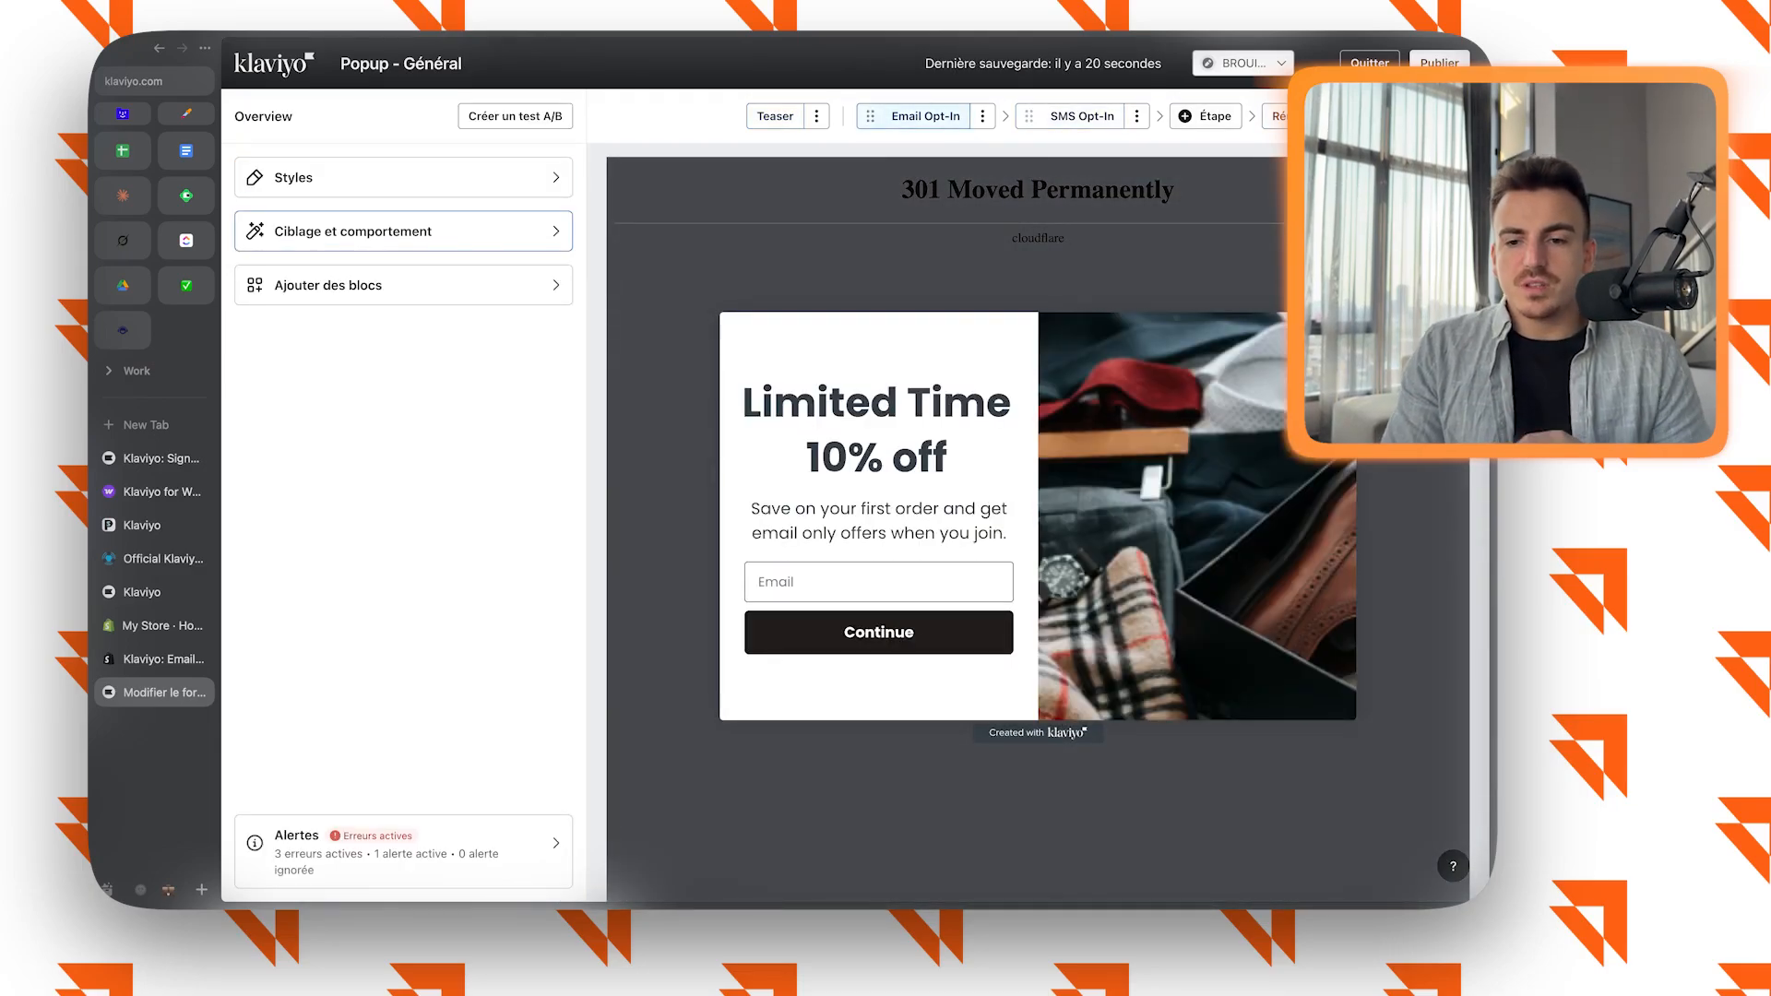
pyautogui.click(403, 177)
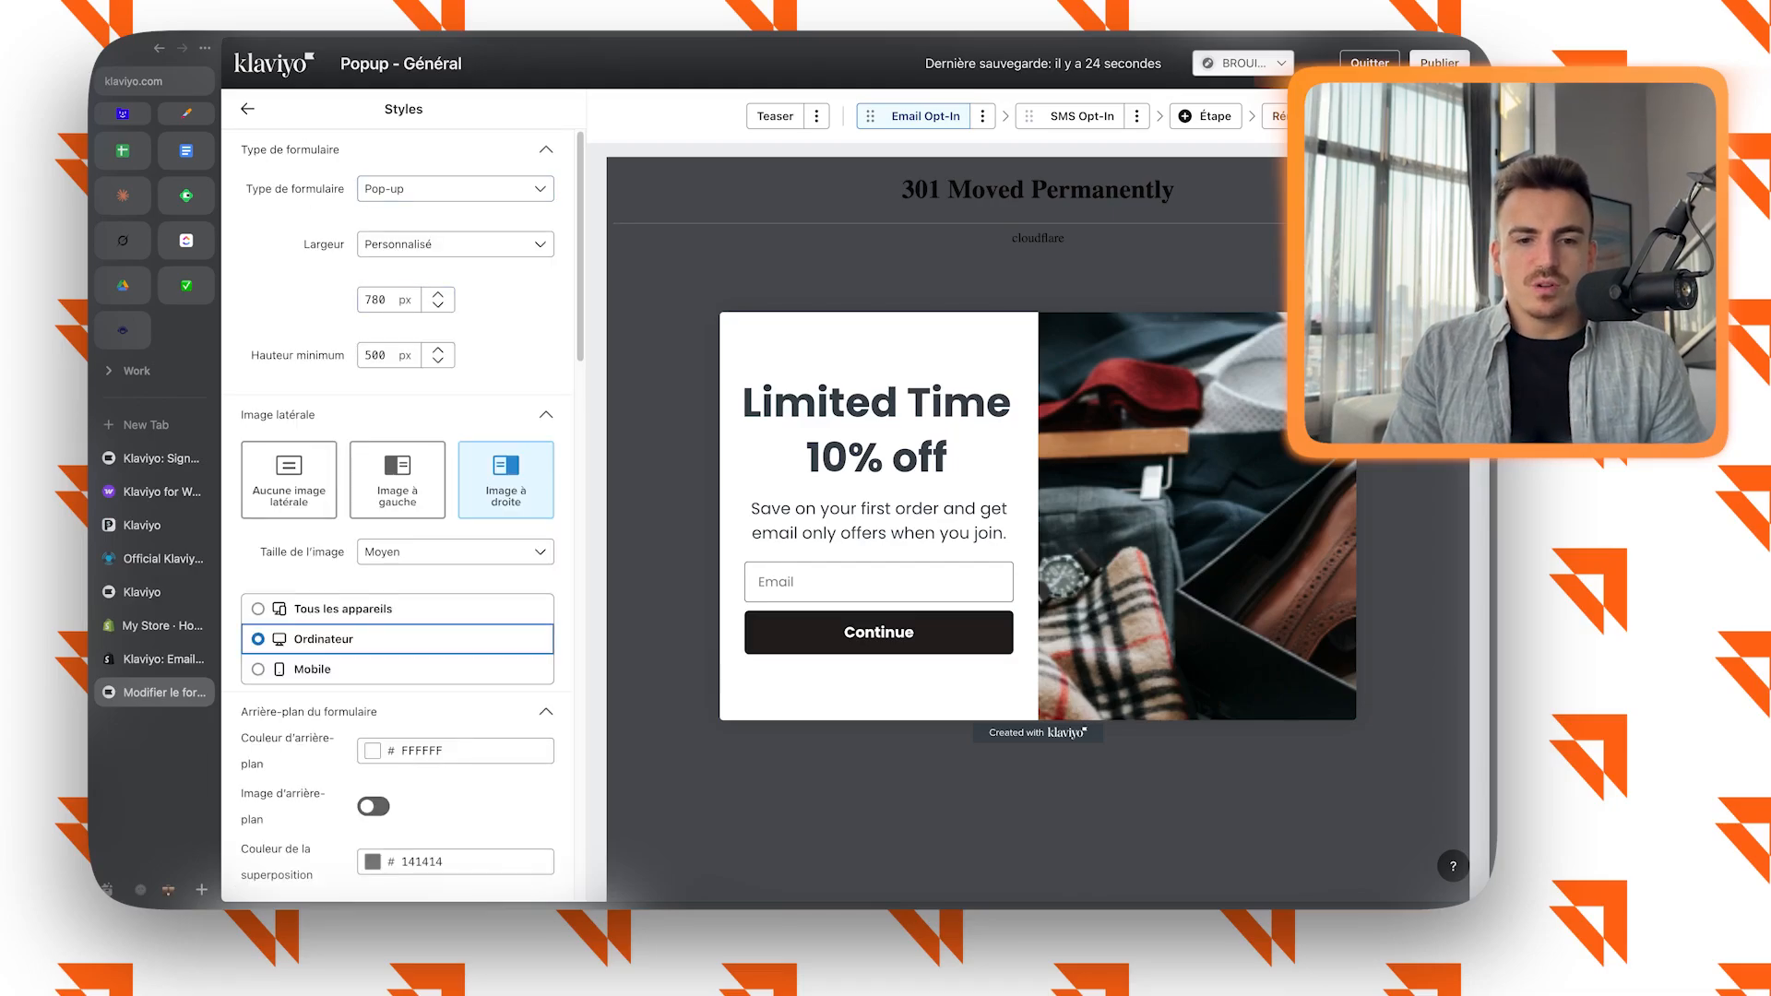
pyautogui.scroll(-15, 397, 517)
pyautogui.scroll(15, 397, 517)
pyautogui.click(1082, 116)
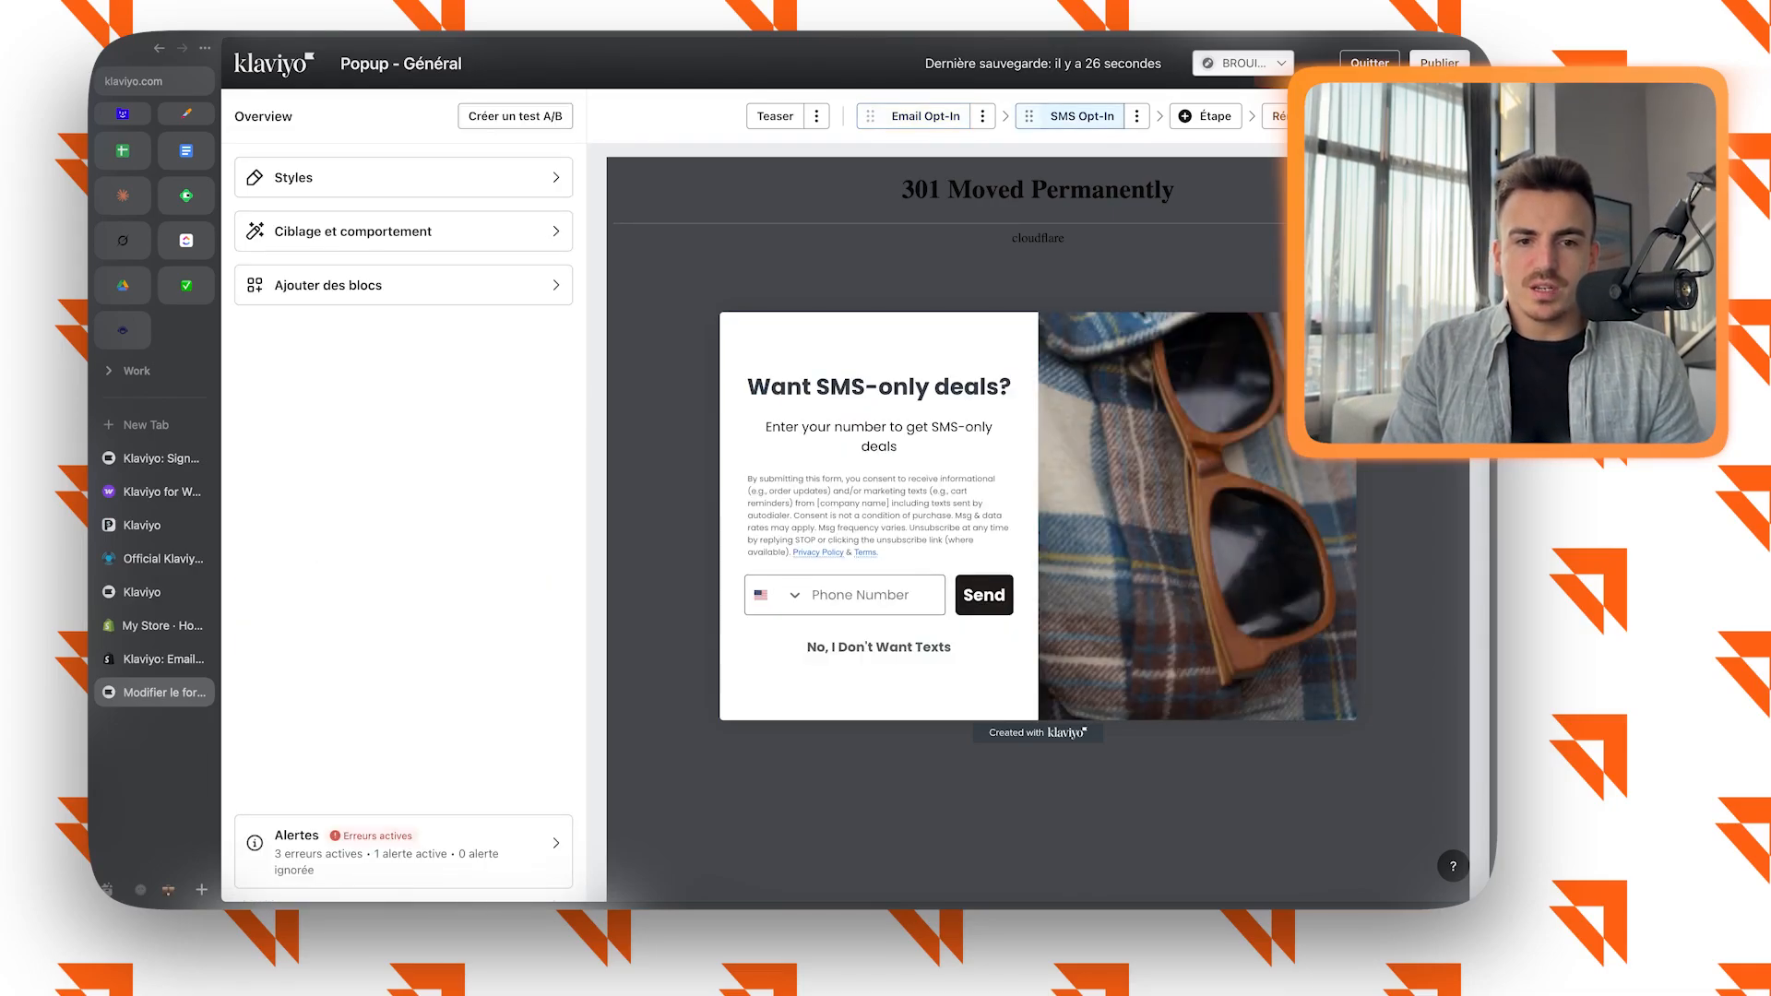
# Try a narrower custom width for the pop-up in its styles and set it back to 780 px.
pyautogui.click(403, 177)
pyautogui.doubleClick(438, 306)
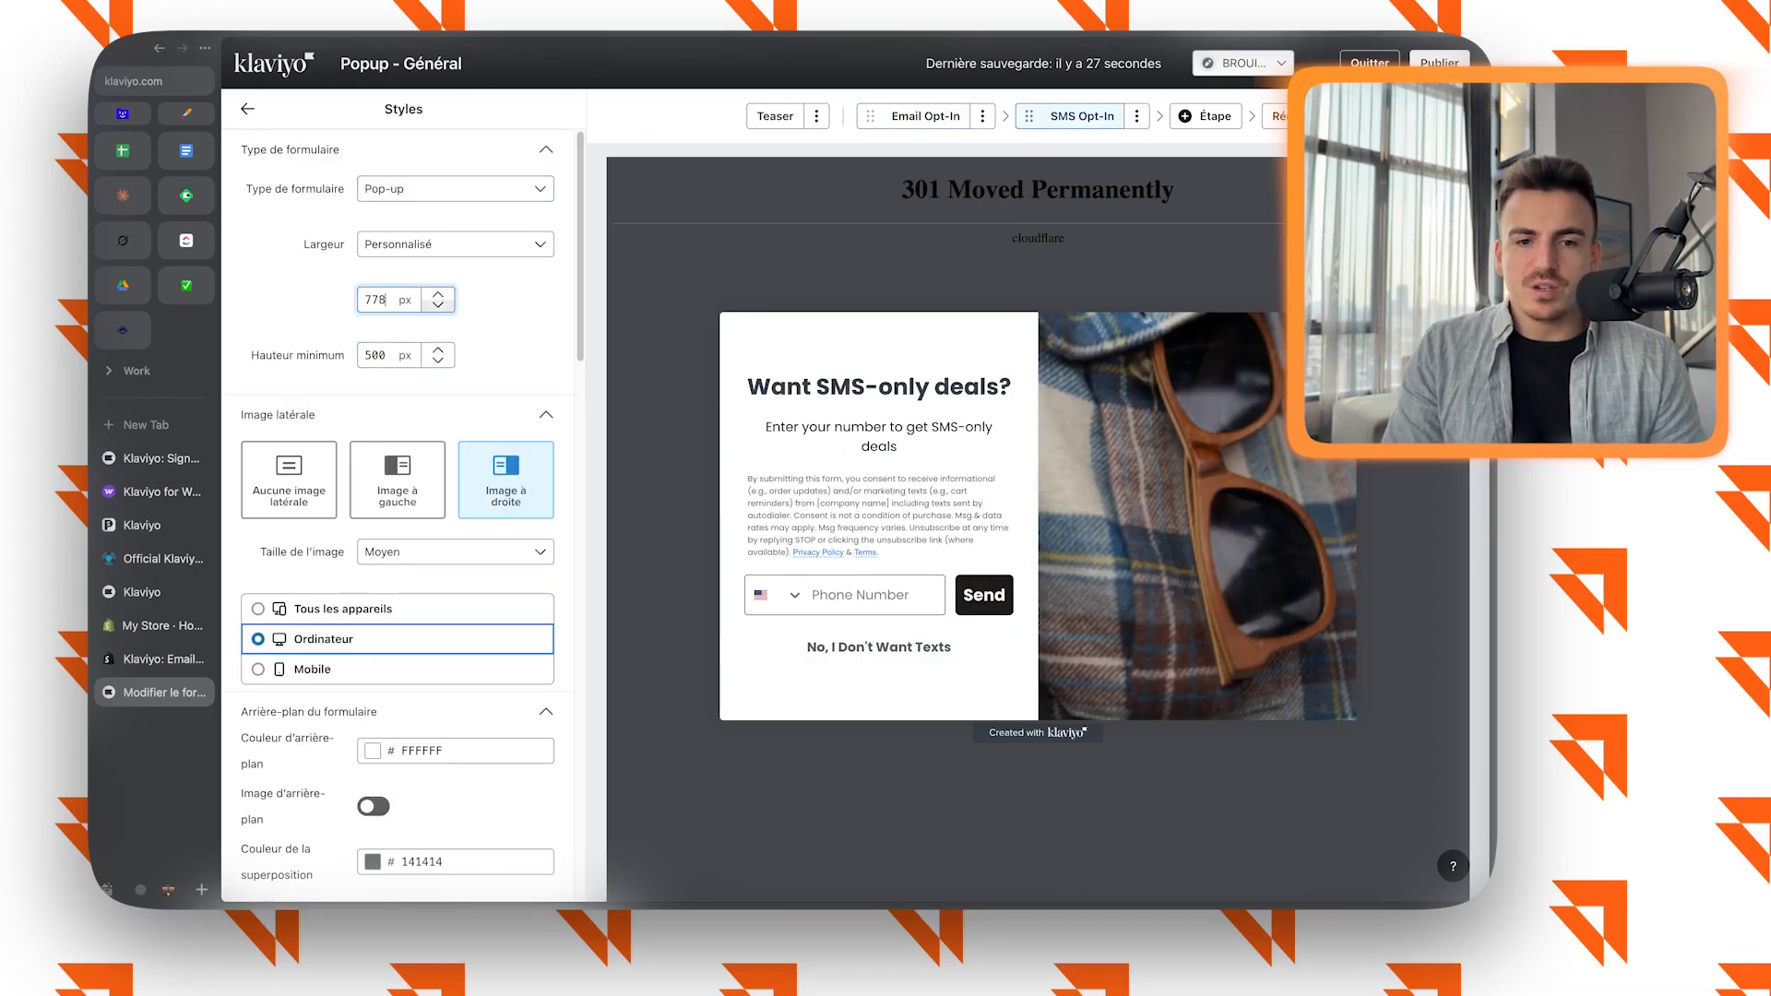
pyautogui.doubleClick(439, 306)
pyautogui.click(925, 116)
pyautogui.doubleClick(438, 294)
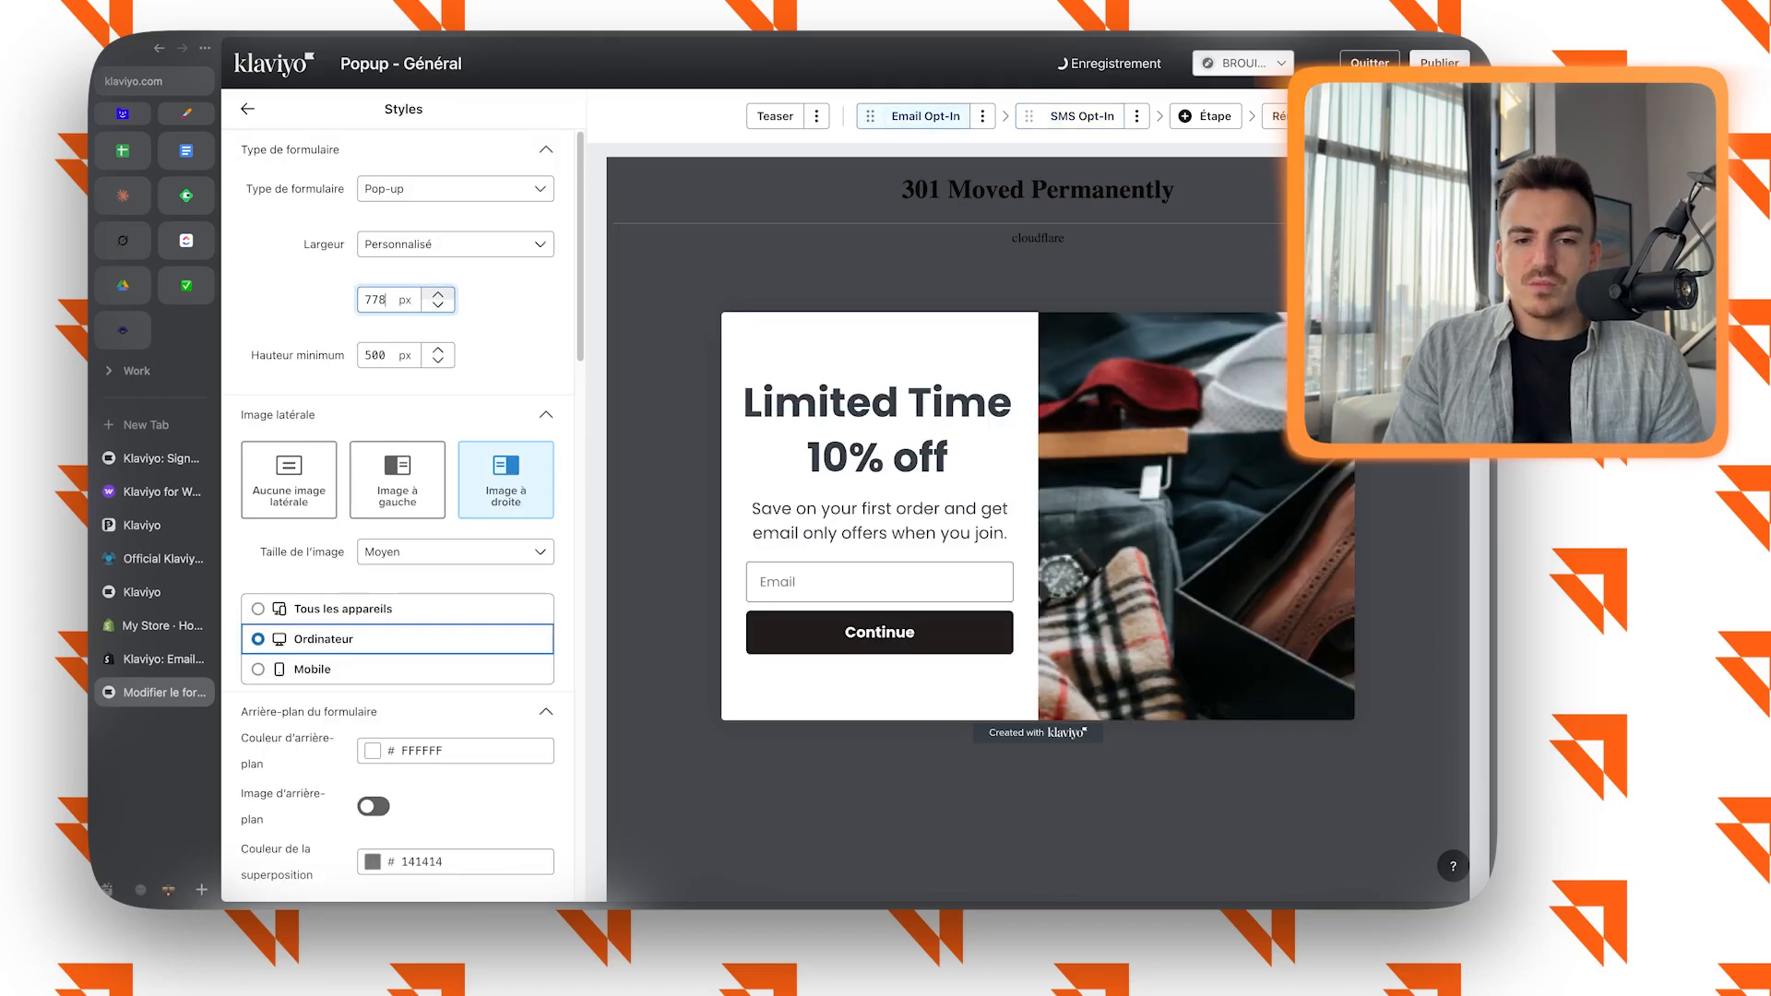
pyautogui.tripleClick(438, 294)
pyautogui.click(438, 294)
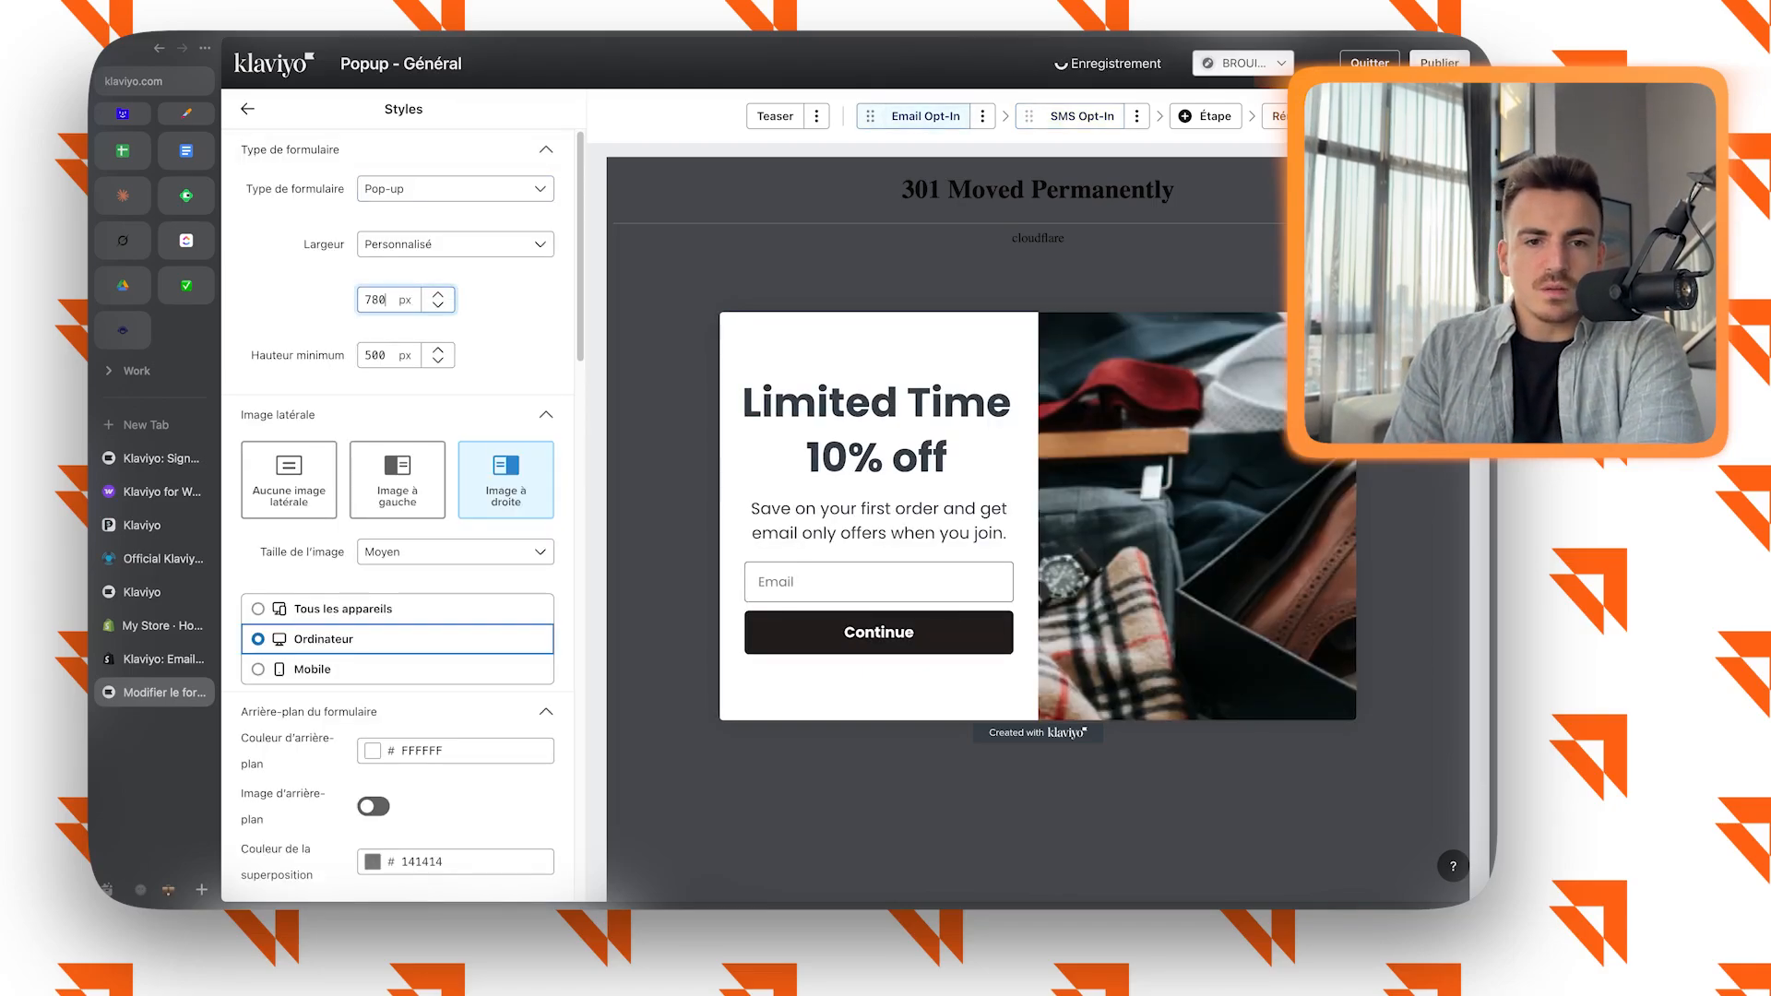
# Review the Email Opt-In step's style settings for text, links and input fields, including the available input fonts.
pyautogui.scroll(-15, 397, 516)
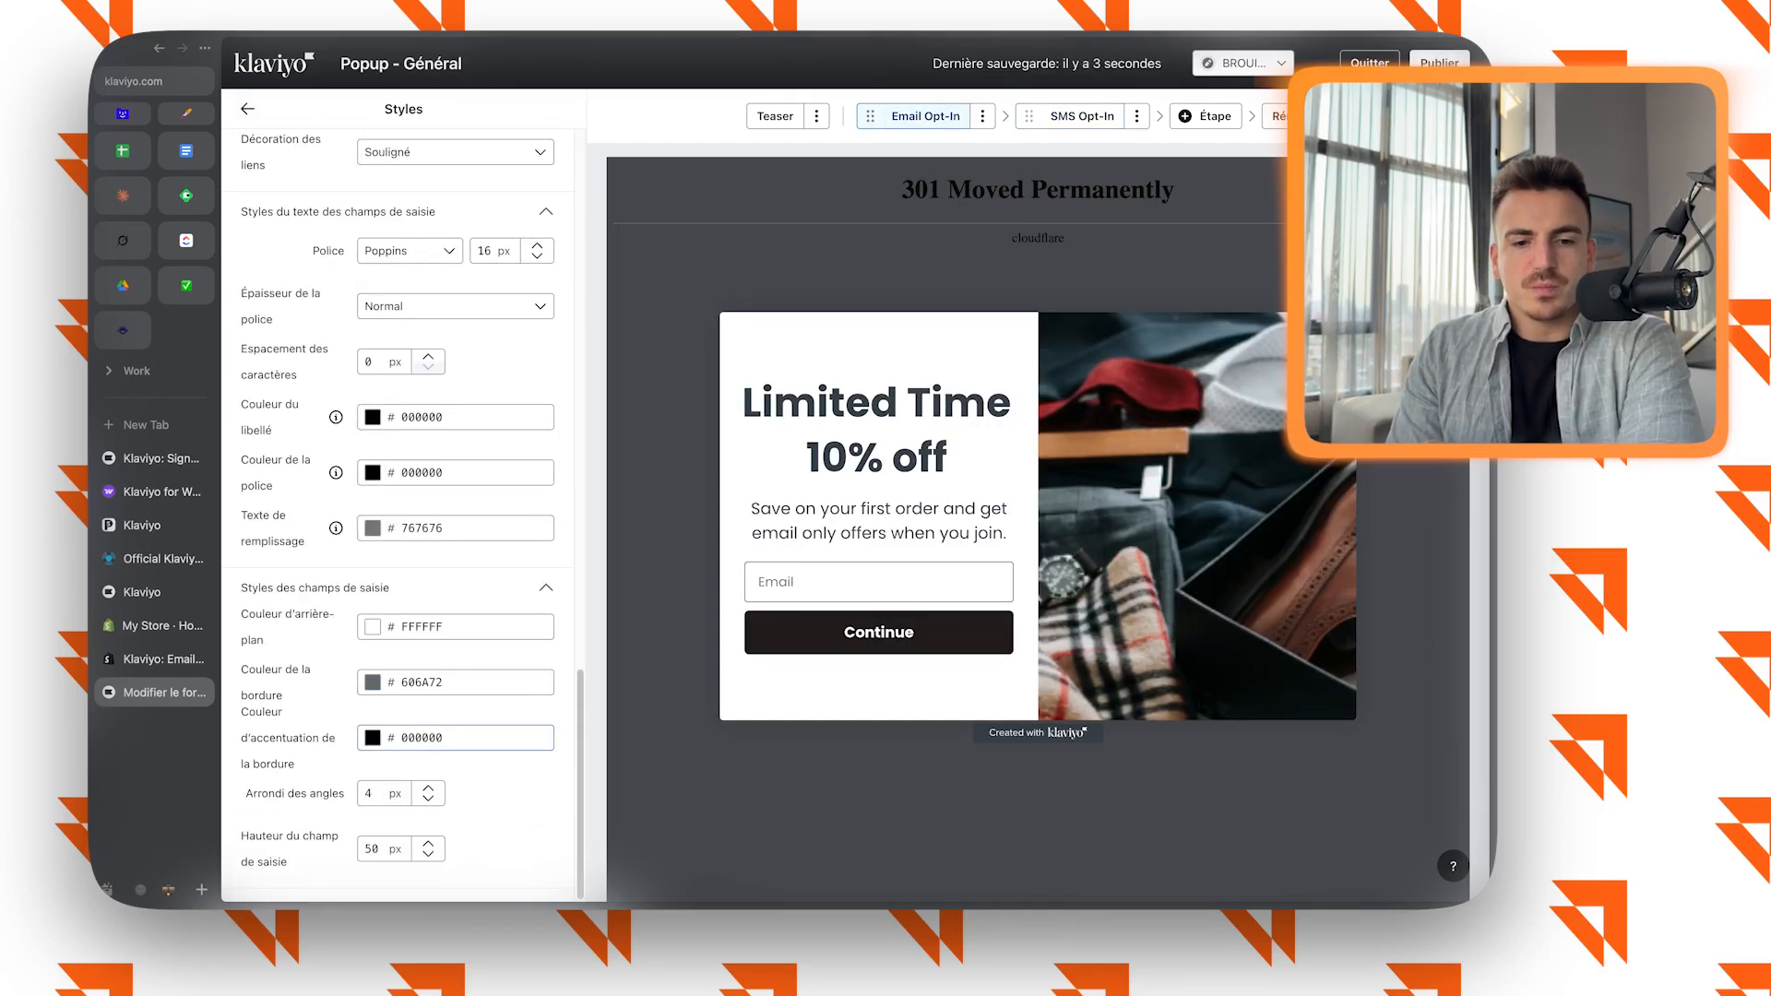
pyautogui.scroll(1, 410, 437)
pyautogui.click(409, 438)
pyautogui.click(410, 438)
pyautogui.scroll(3, 452, 480)
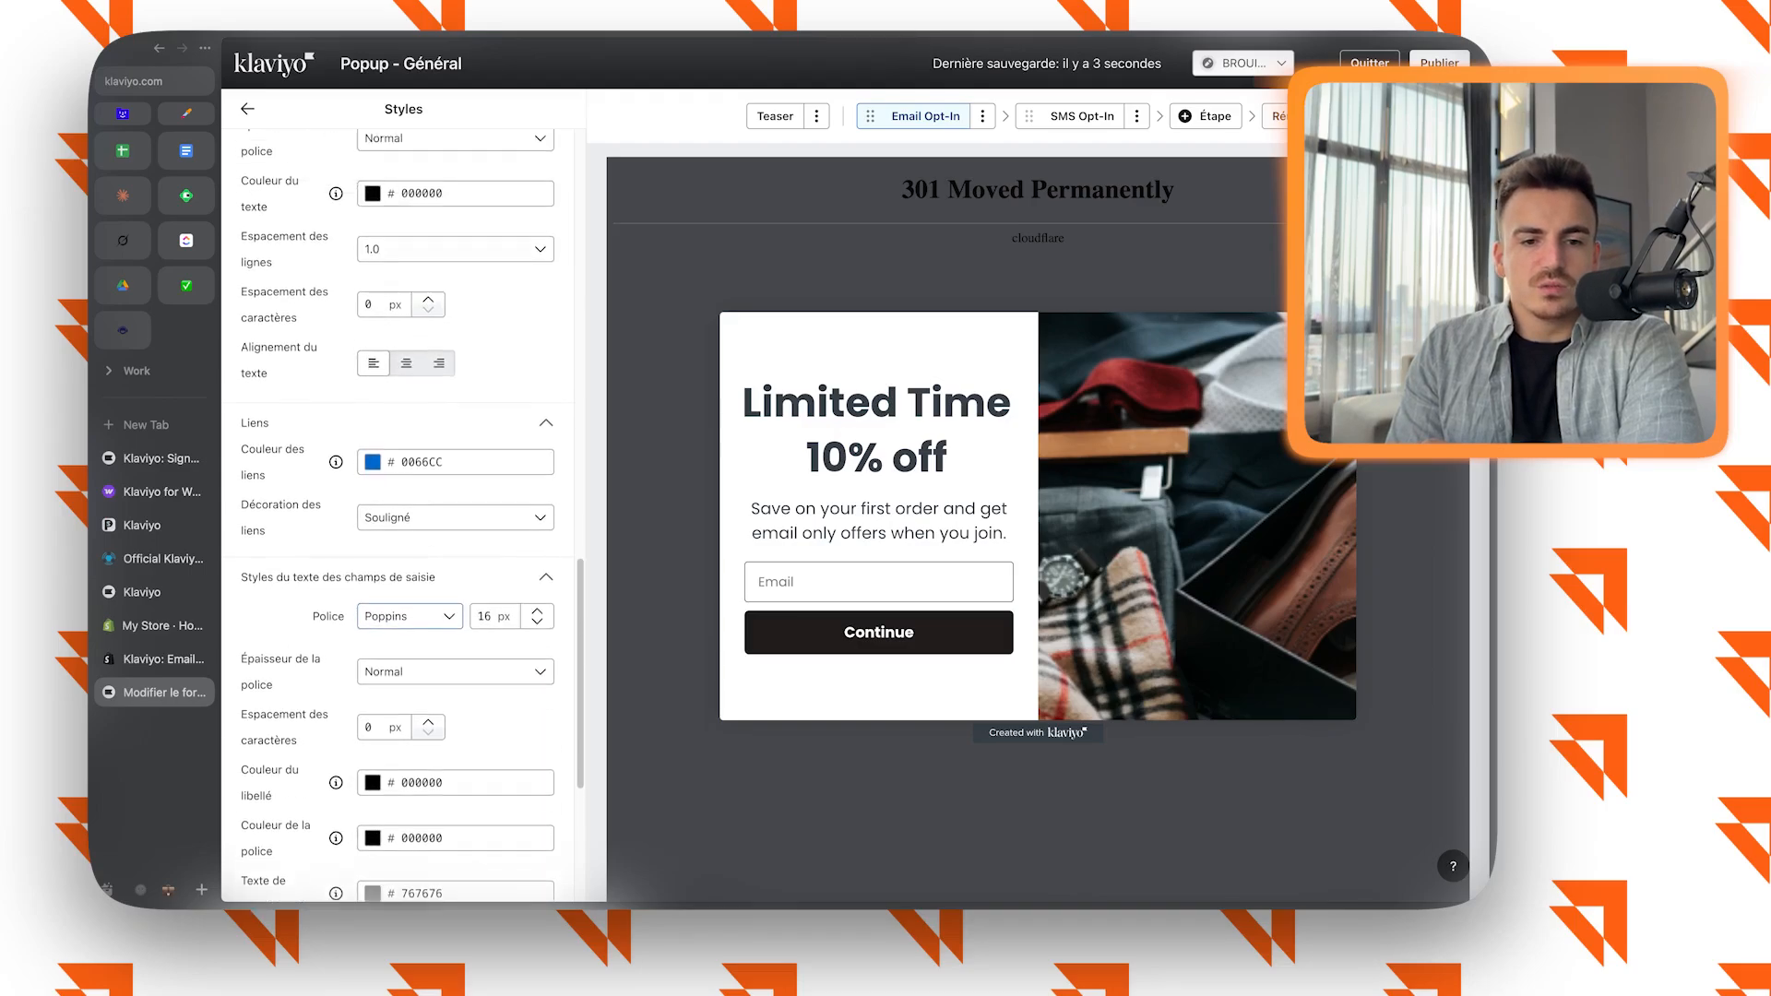
pyautogui.scroll(10, 403, 517)
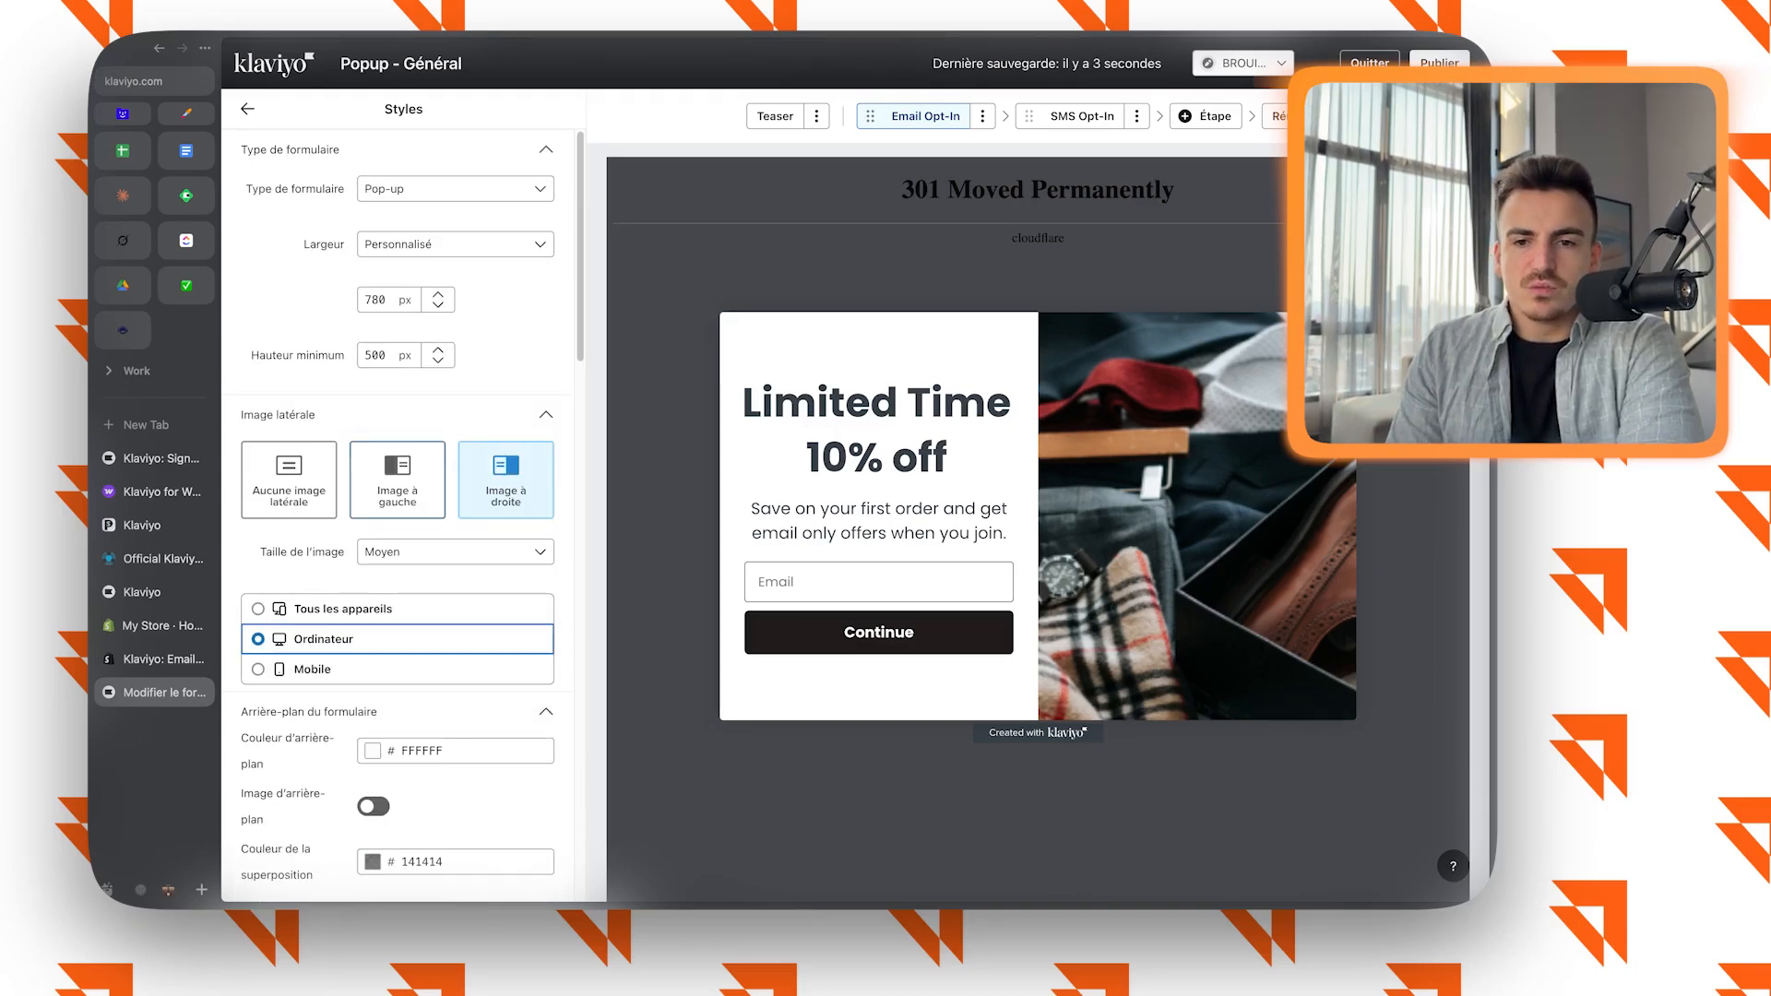
# Review the Teaser's style, layout and display settings, and replace its text with "Cadeau offert".
pyautogui.click(775, 116)
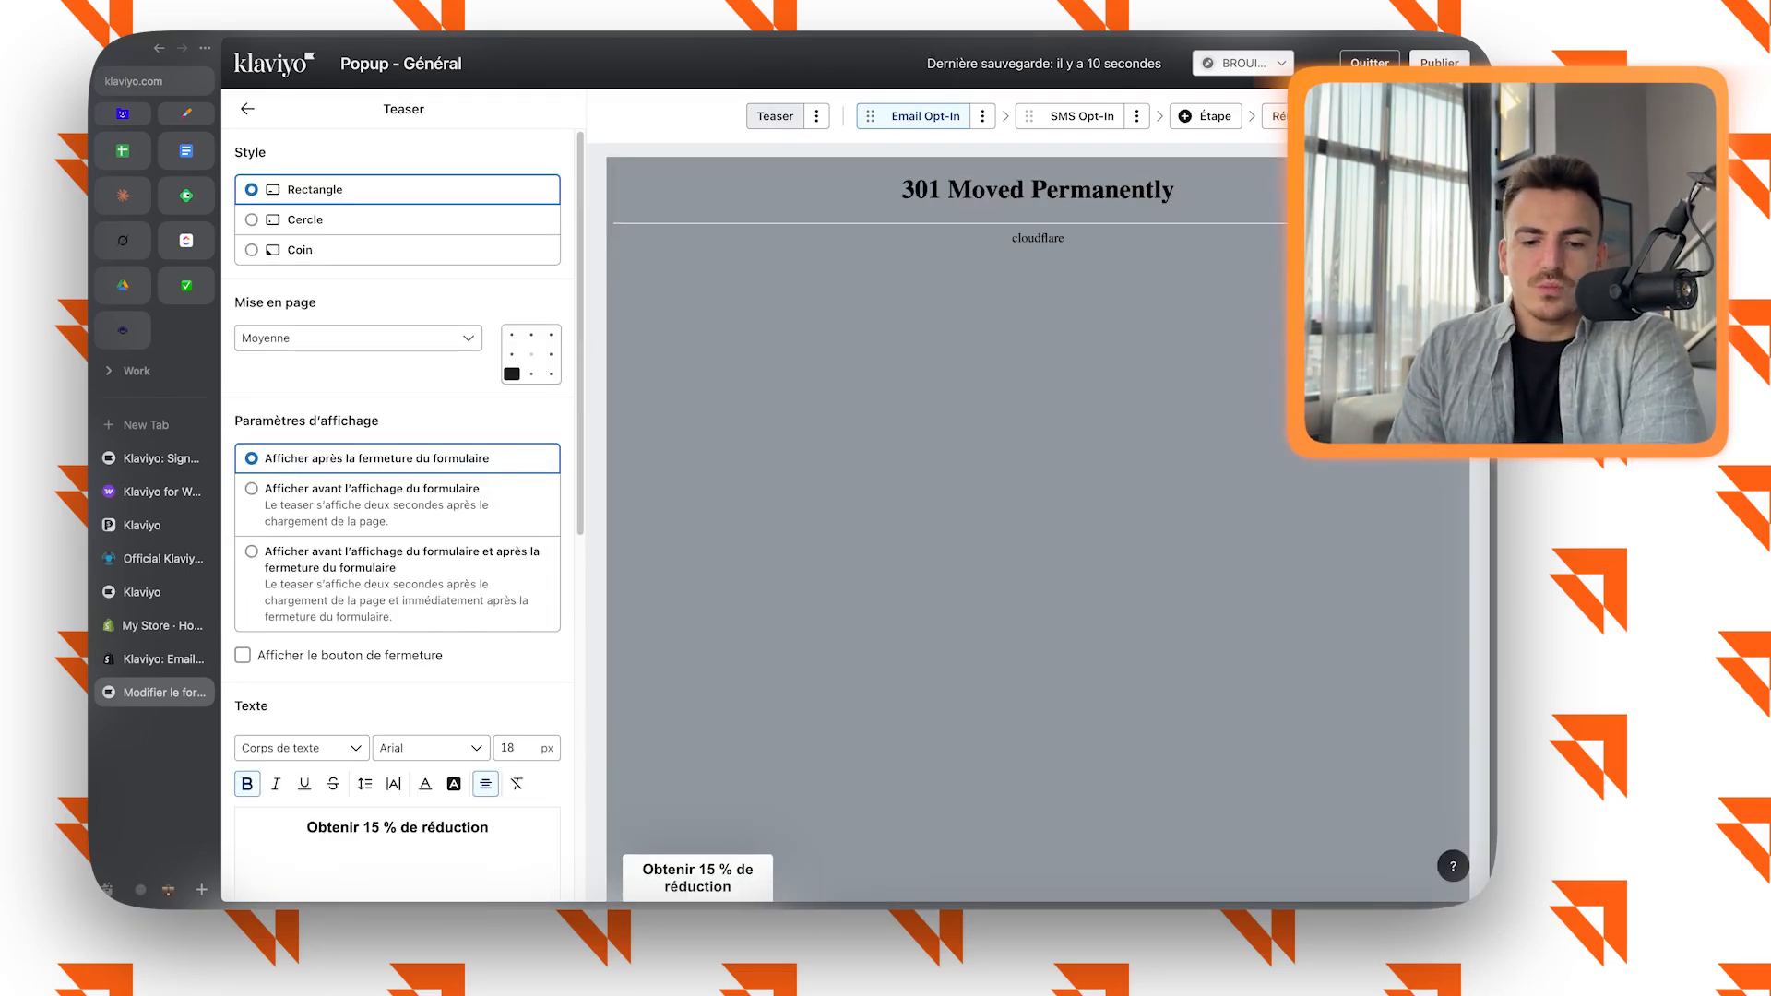
pyautogui.scroll(-3, 397, 646)
pyautogui.scroll(4, 397, 627)
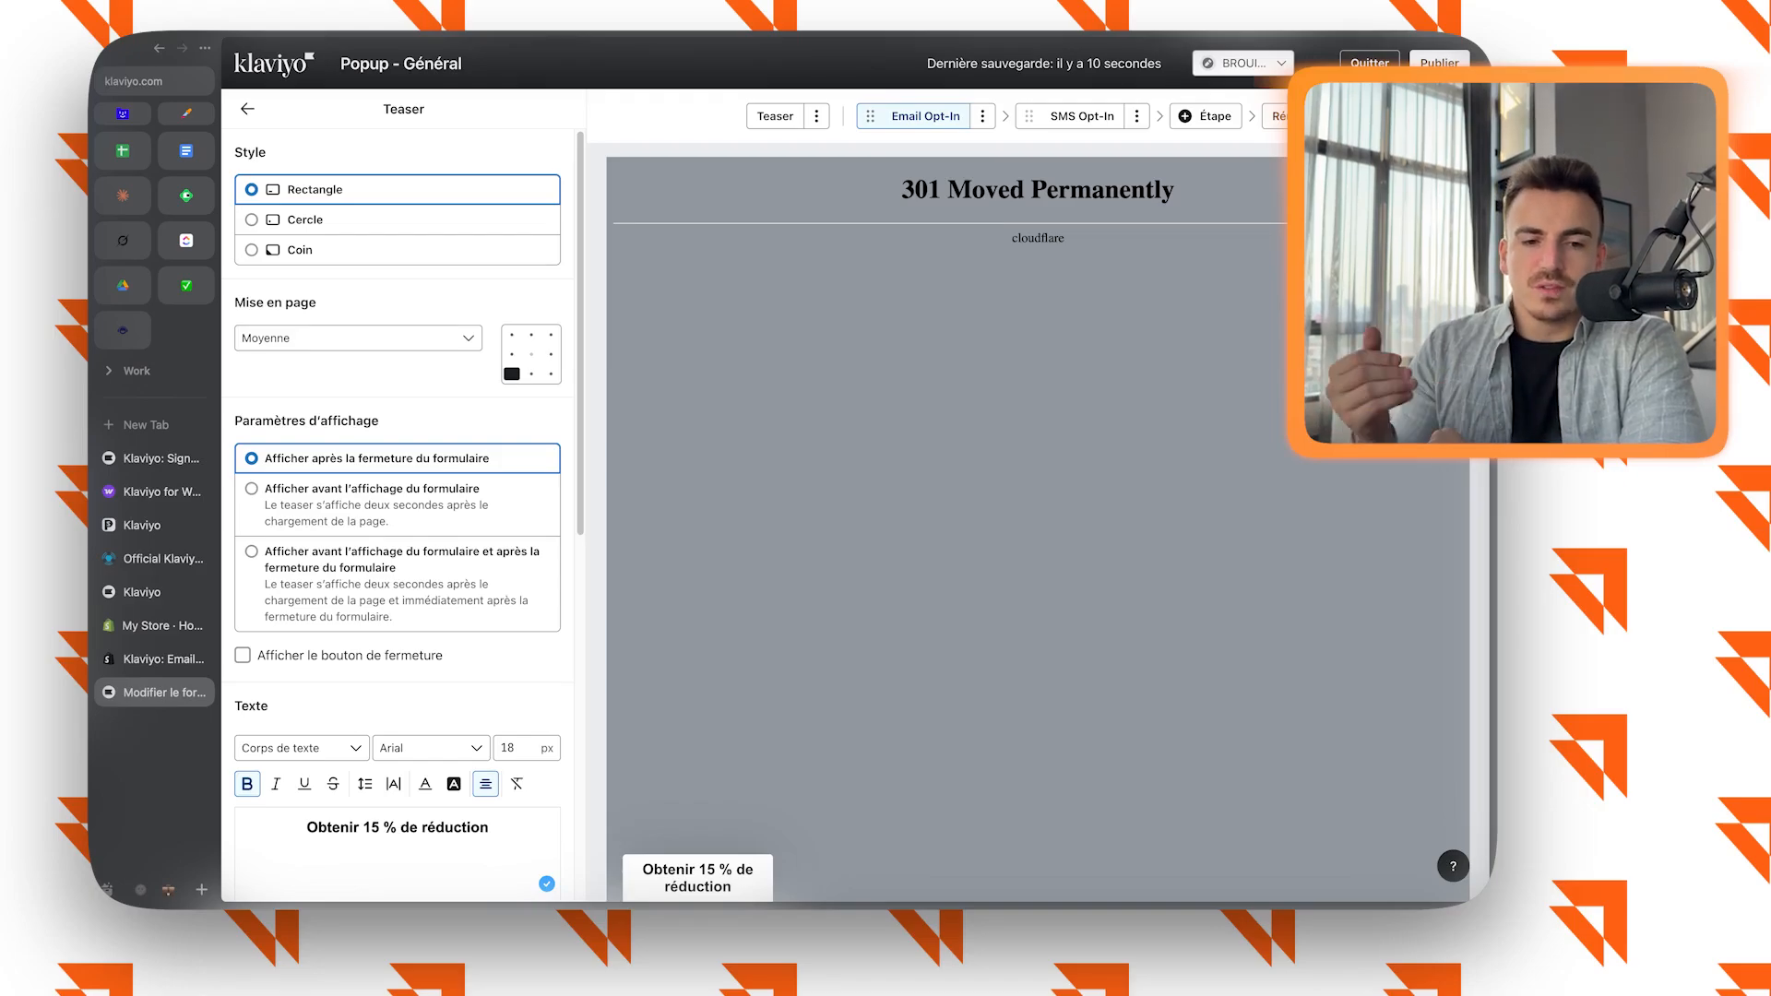
pyautogui.scroll(-10, 397, 516)
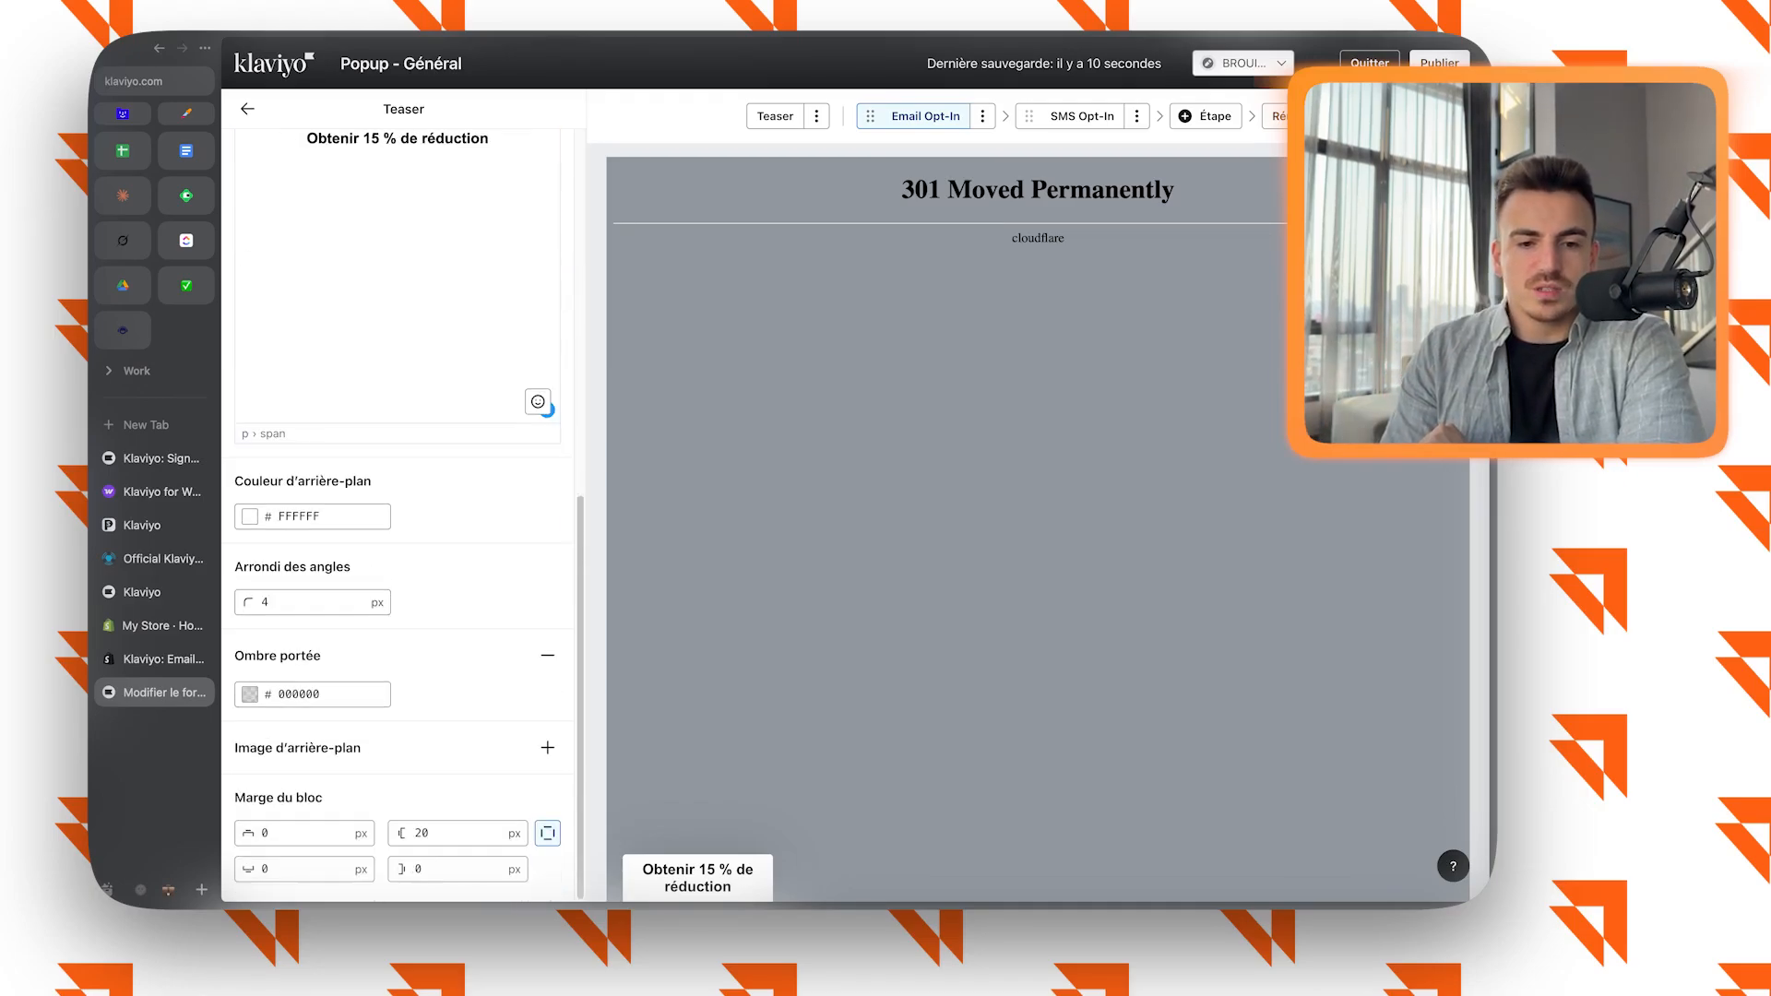
pyautogui.scroll(10, 396, 517)
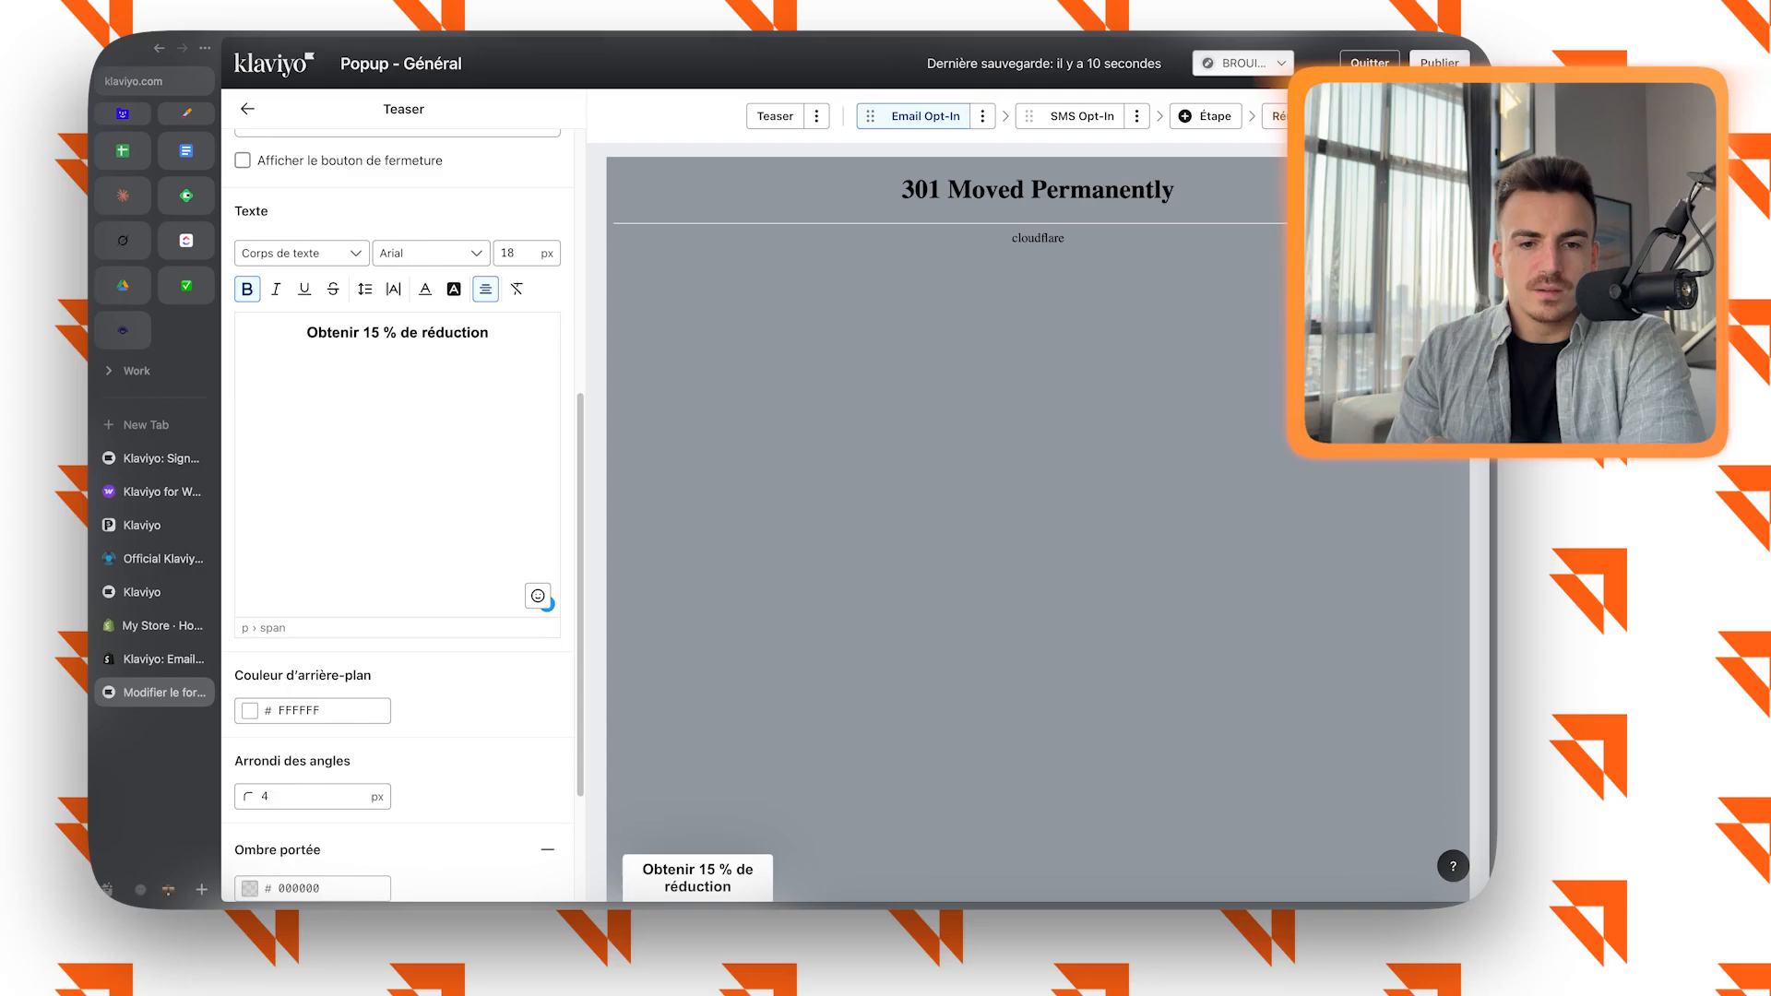
pyautogui.press('super+a')
pyautogui.write('Cadeau offert')
pyautogui.scroll(-4, 397, 516)
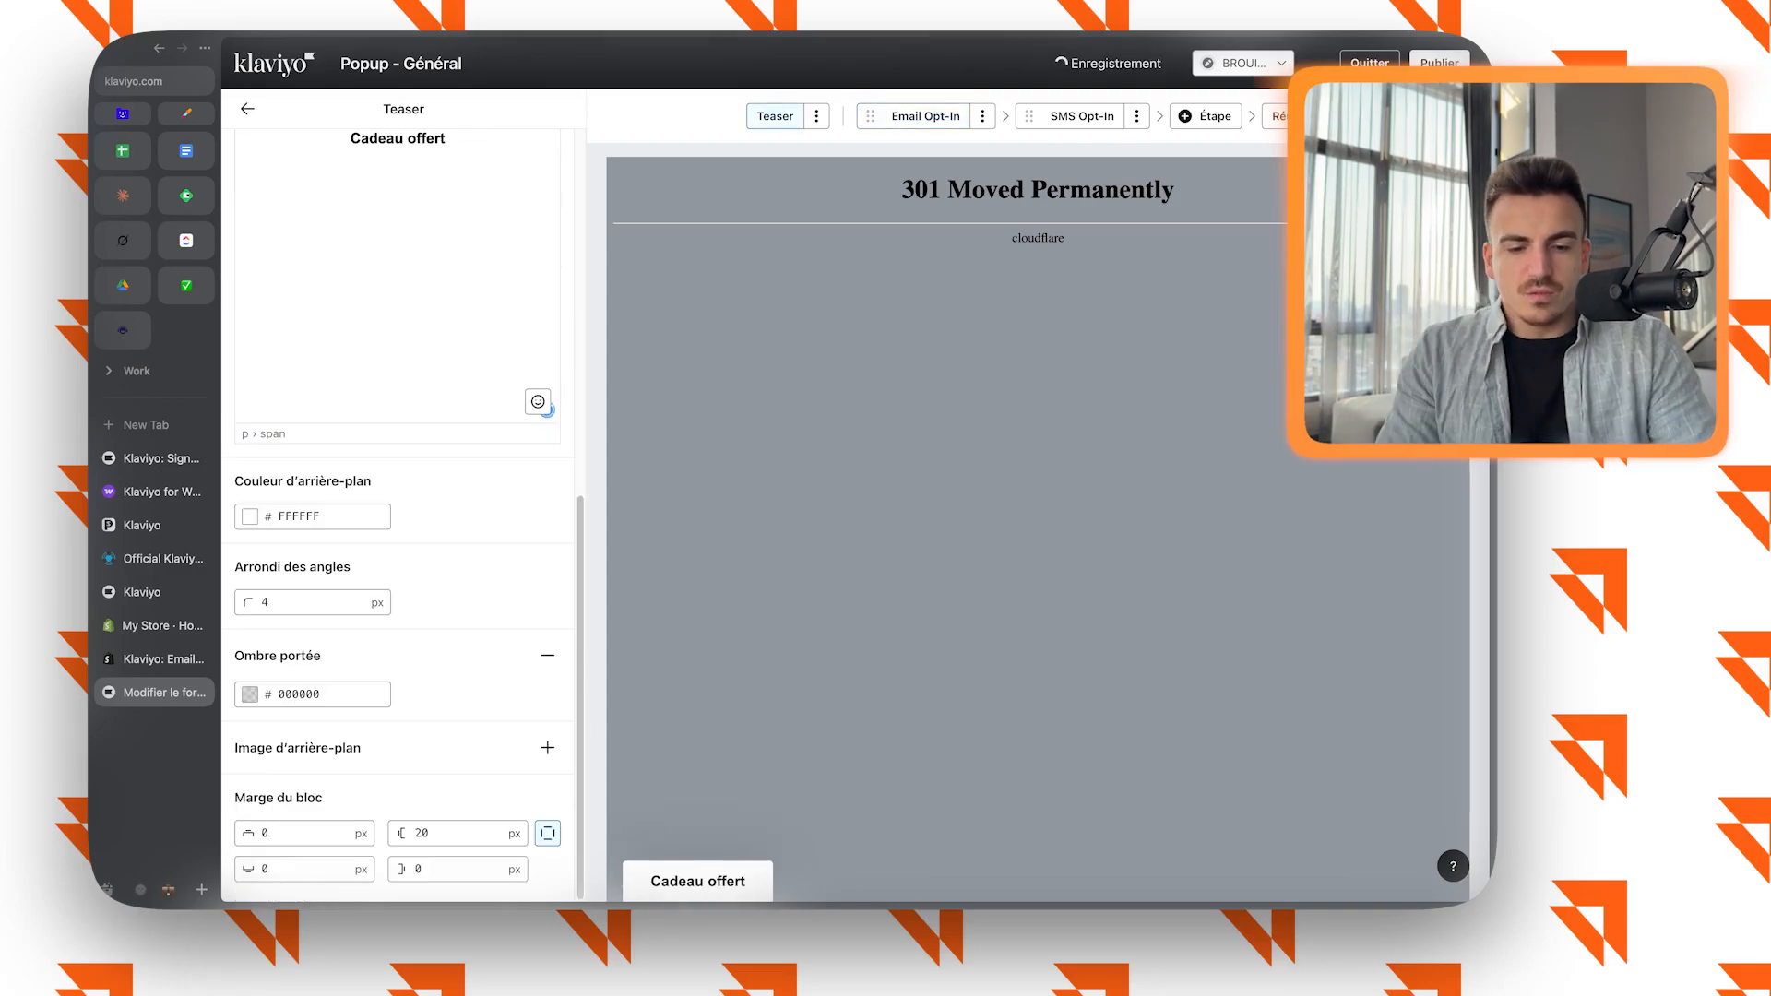
pyautogui.scroll(8, 396, 516)
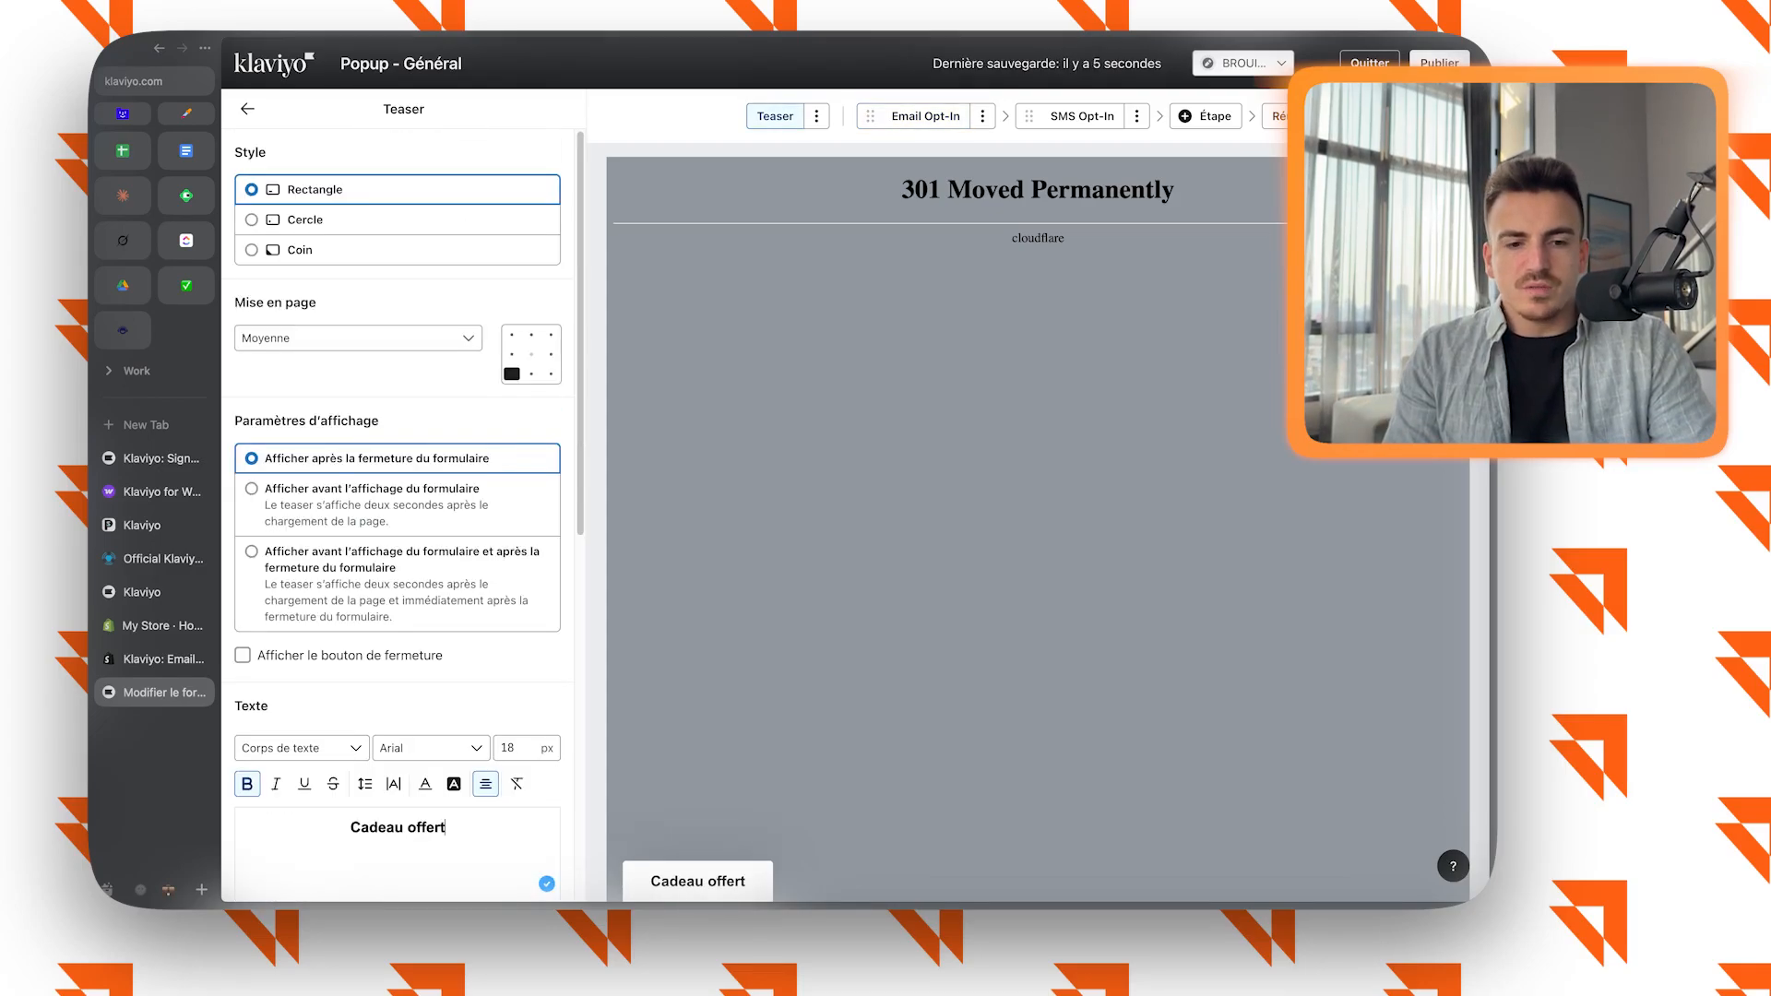
pyautogui.scroll(-8, 396, 516)
# Review the Email Opt-In step's heading, body text, e-mail field and Continue button settings.
pyautogui.click(926, 116)
pyautogui.click(878, 430)
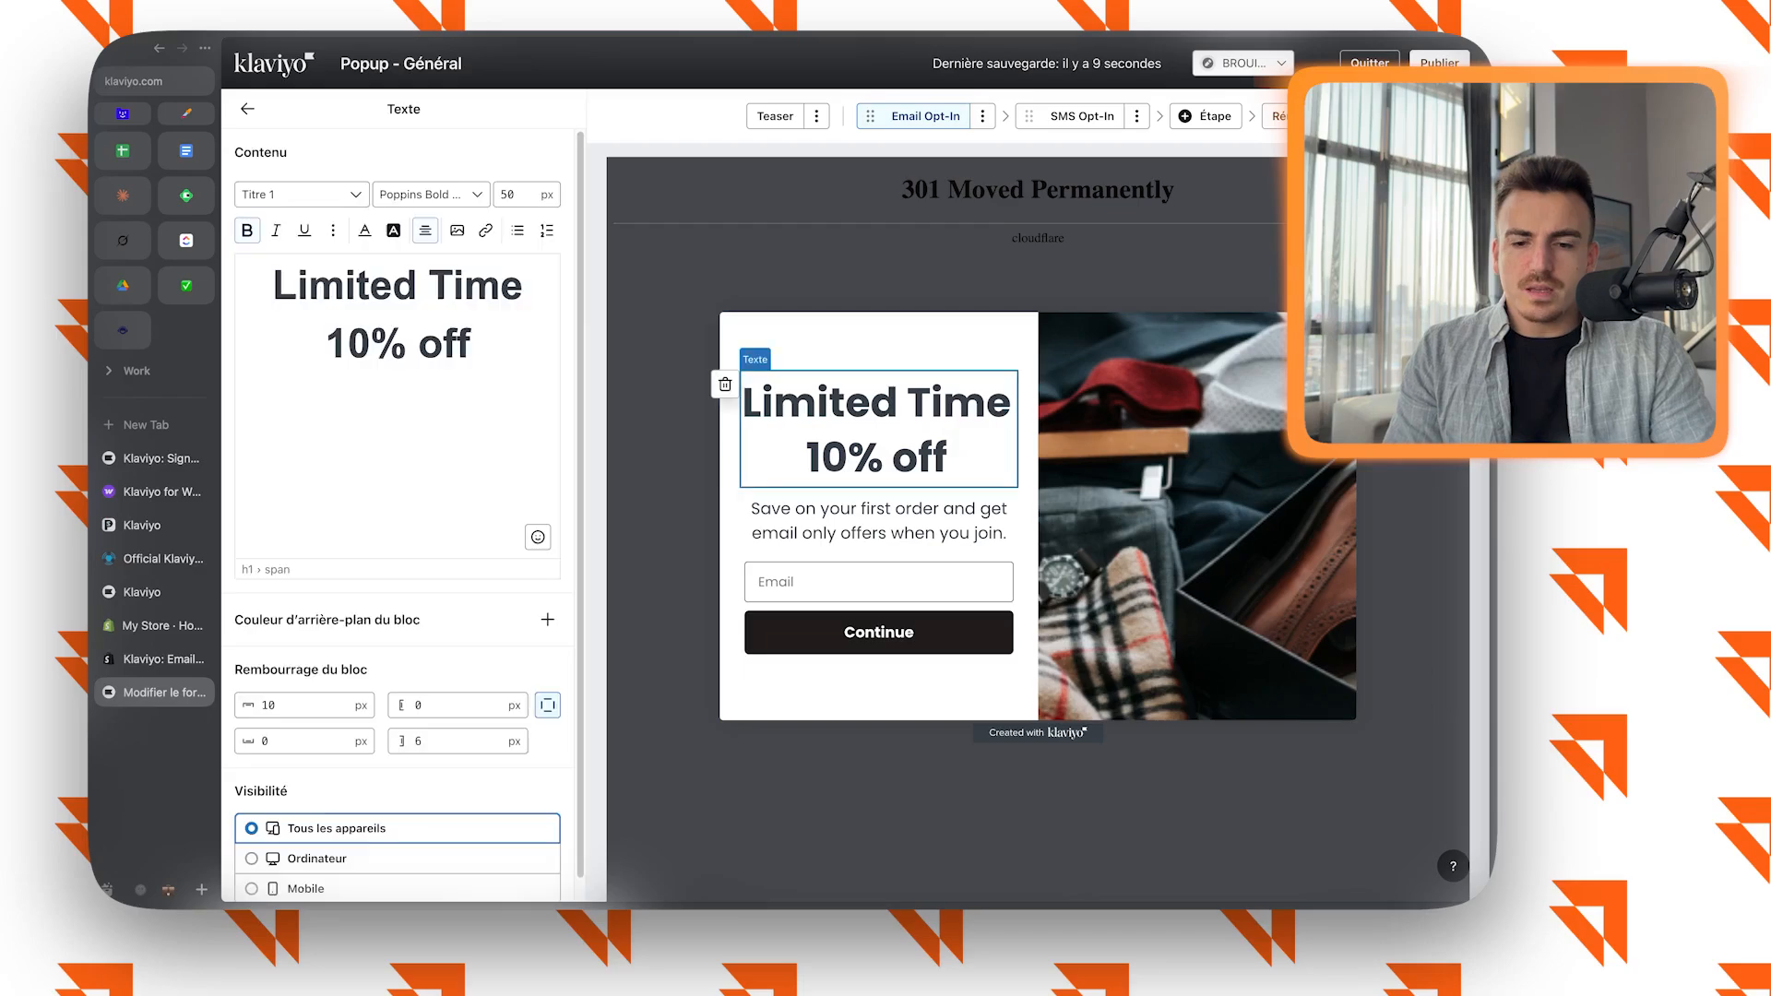
pyautogui.click(878, 582)
pyautogui.click(878, 633)
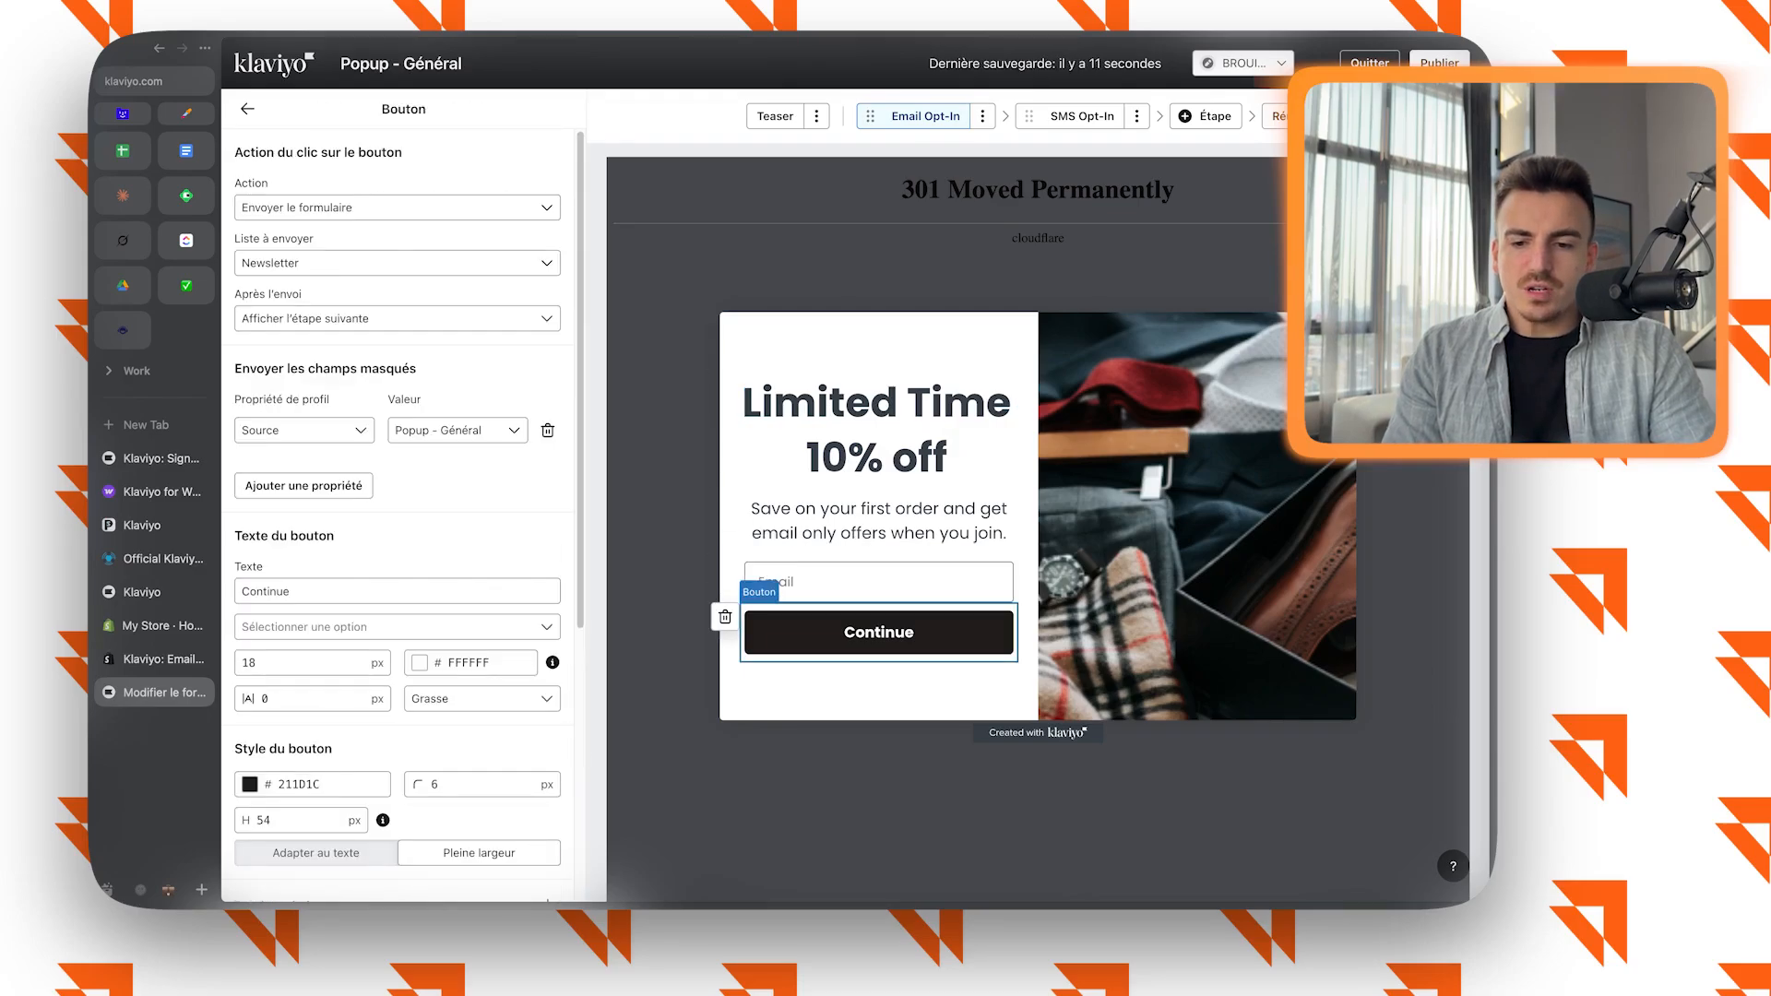
pyautogui.click(878, 582)
pyautogui.click(878, 521)
pyautogui.click(879, 430)
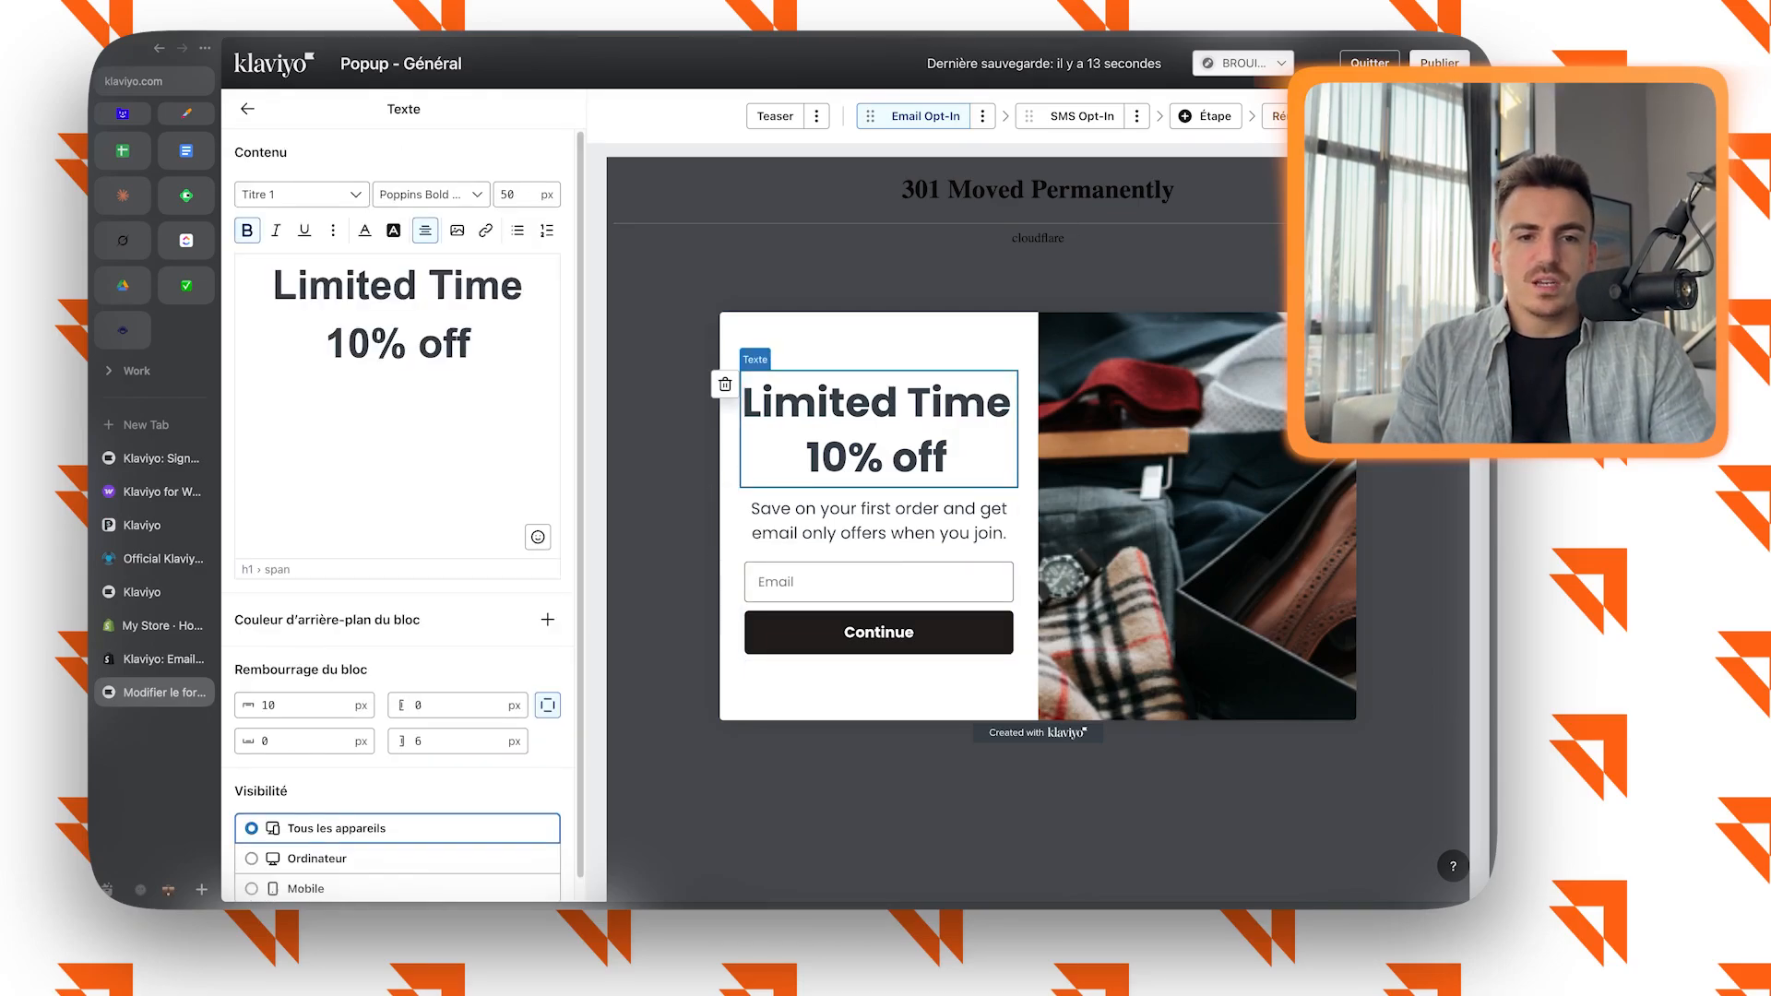
# Try a Roue de la chance block below the Email Opt-In heading, delete it, and look over the other available blocks.
pyautogui.click(248, 109)
pyautogui.click(403, 285)
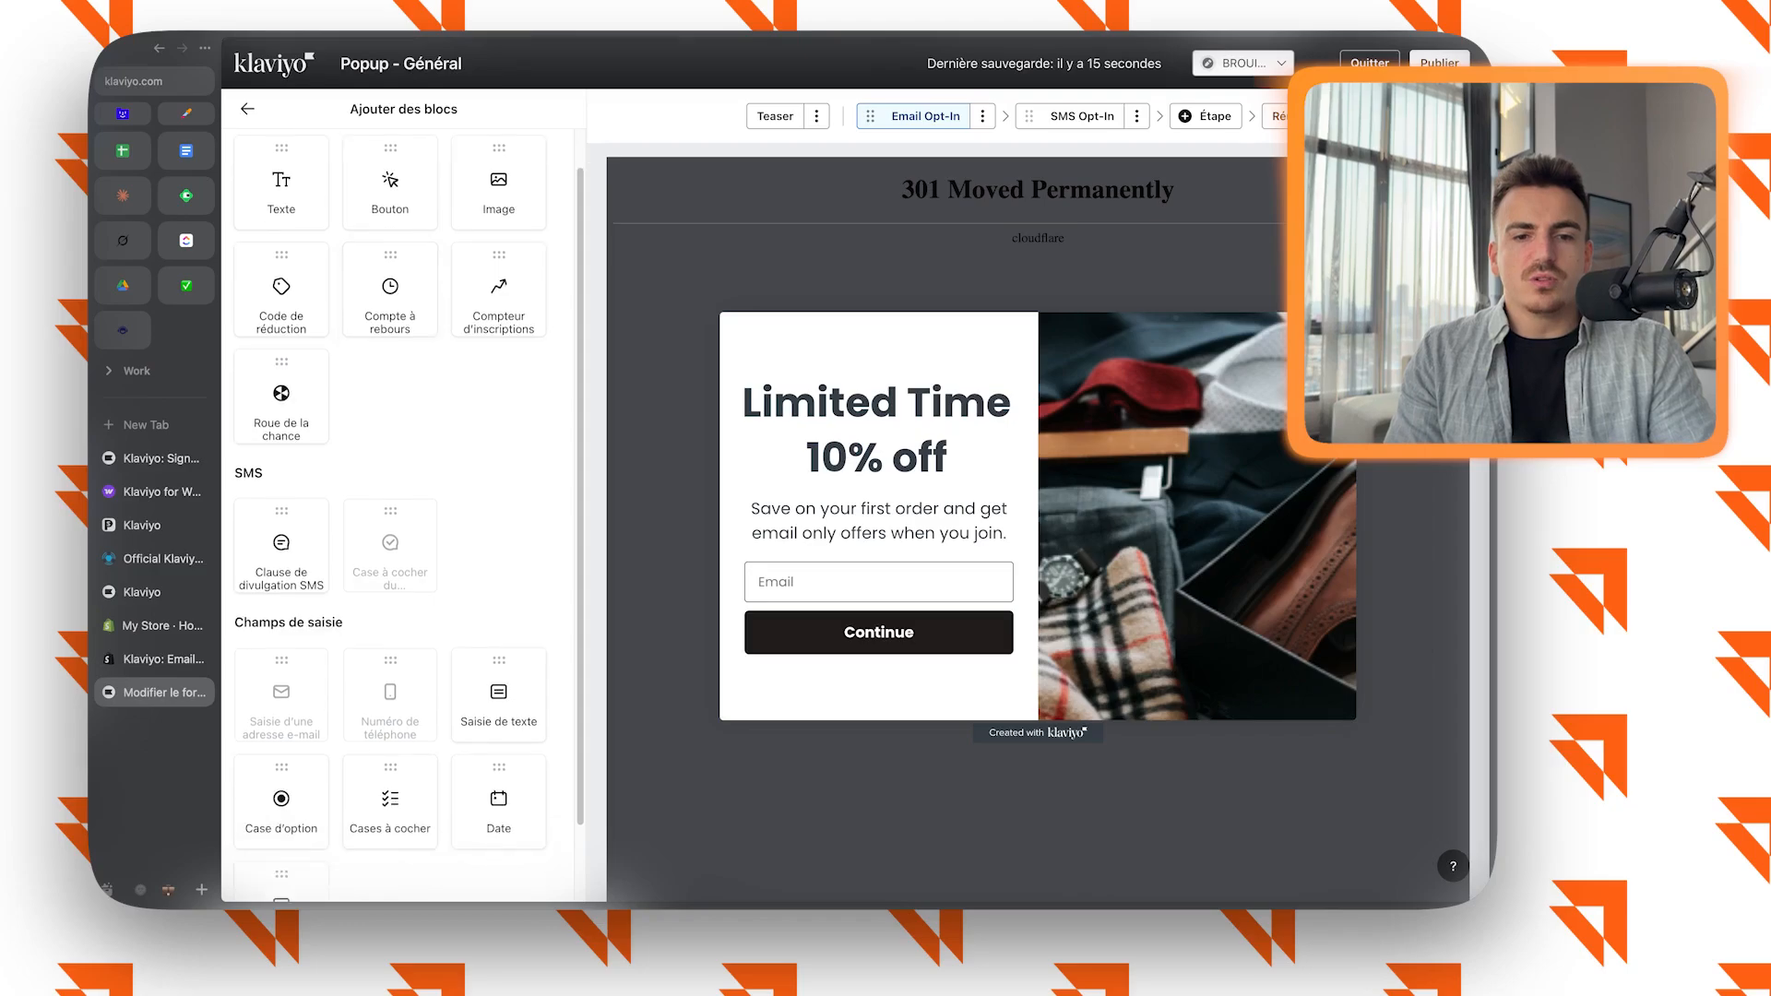
pyautogui.moveTo(281, 443); pyautogui.dragTo(877, 518)
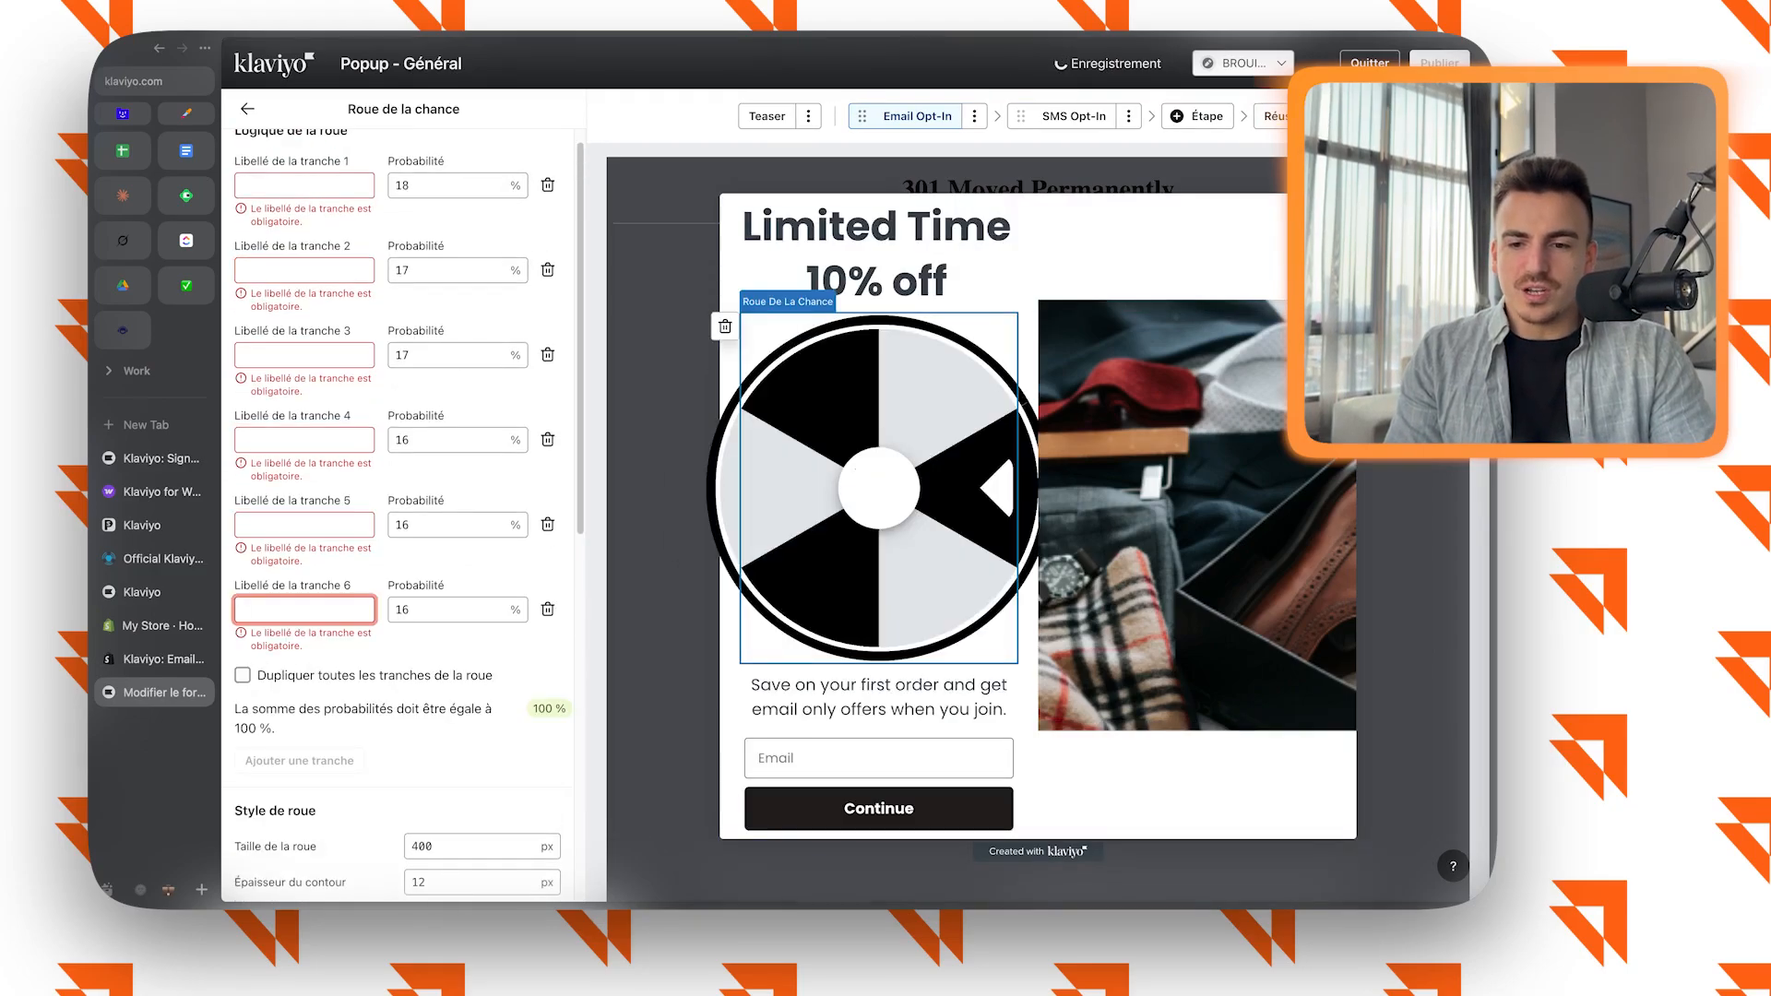
pyautogui.click(725, 326)
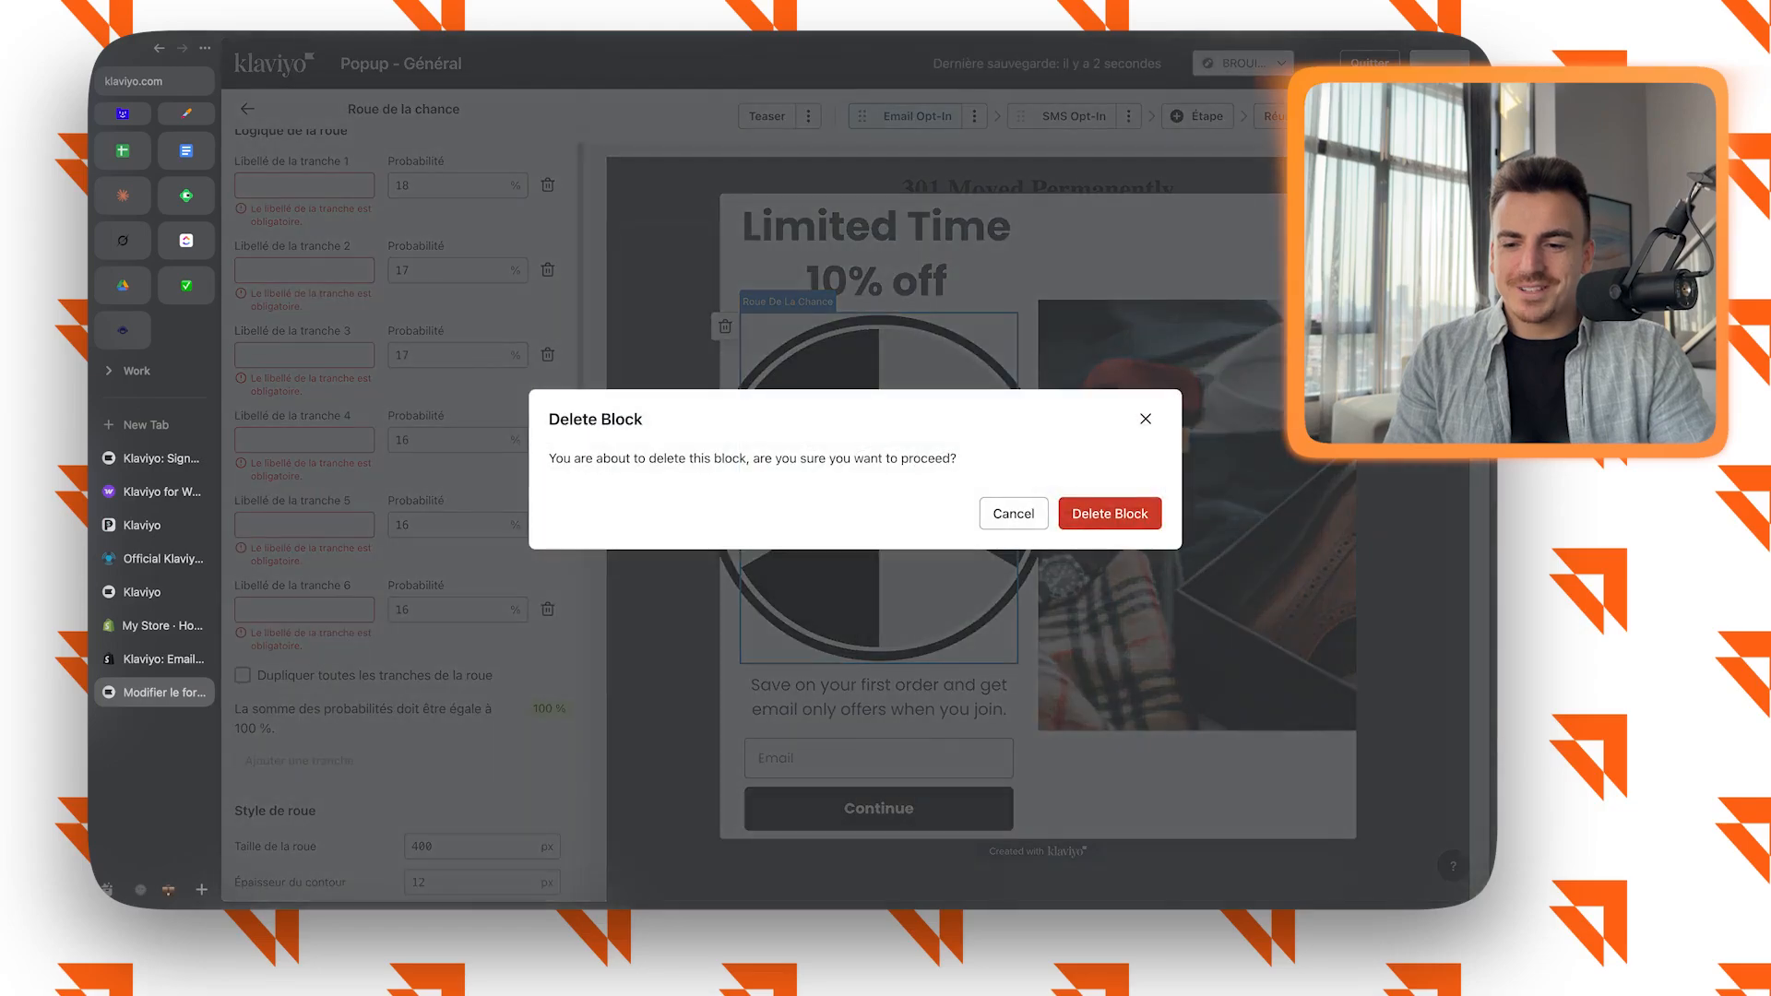
pyautogui.click(1111, 513)
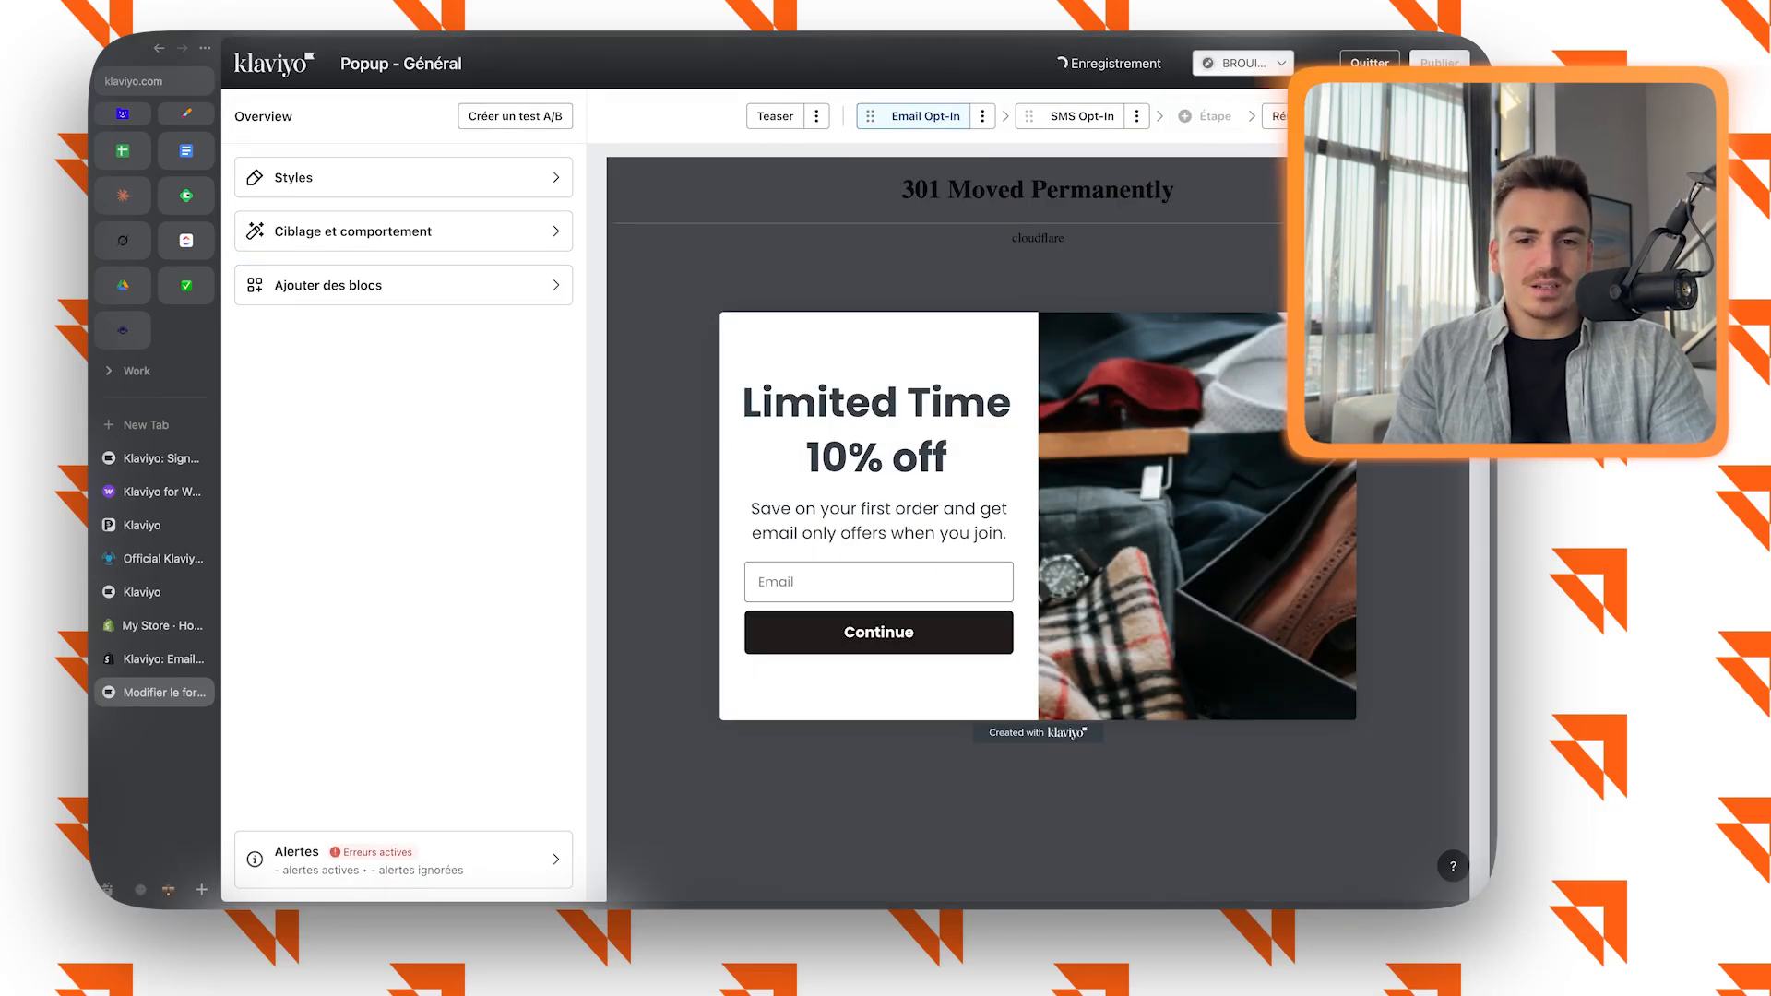
pyautogui.click(403, 285)
pyautogui.scroll(-5, 403, 516)
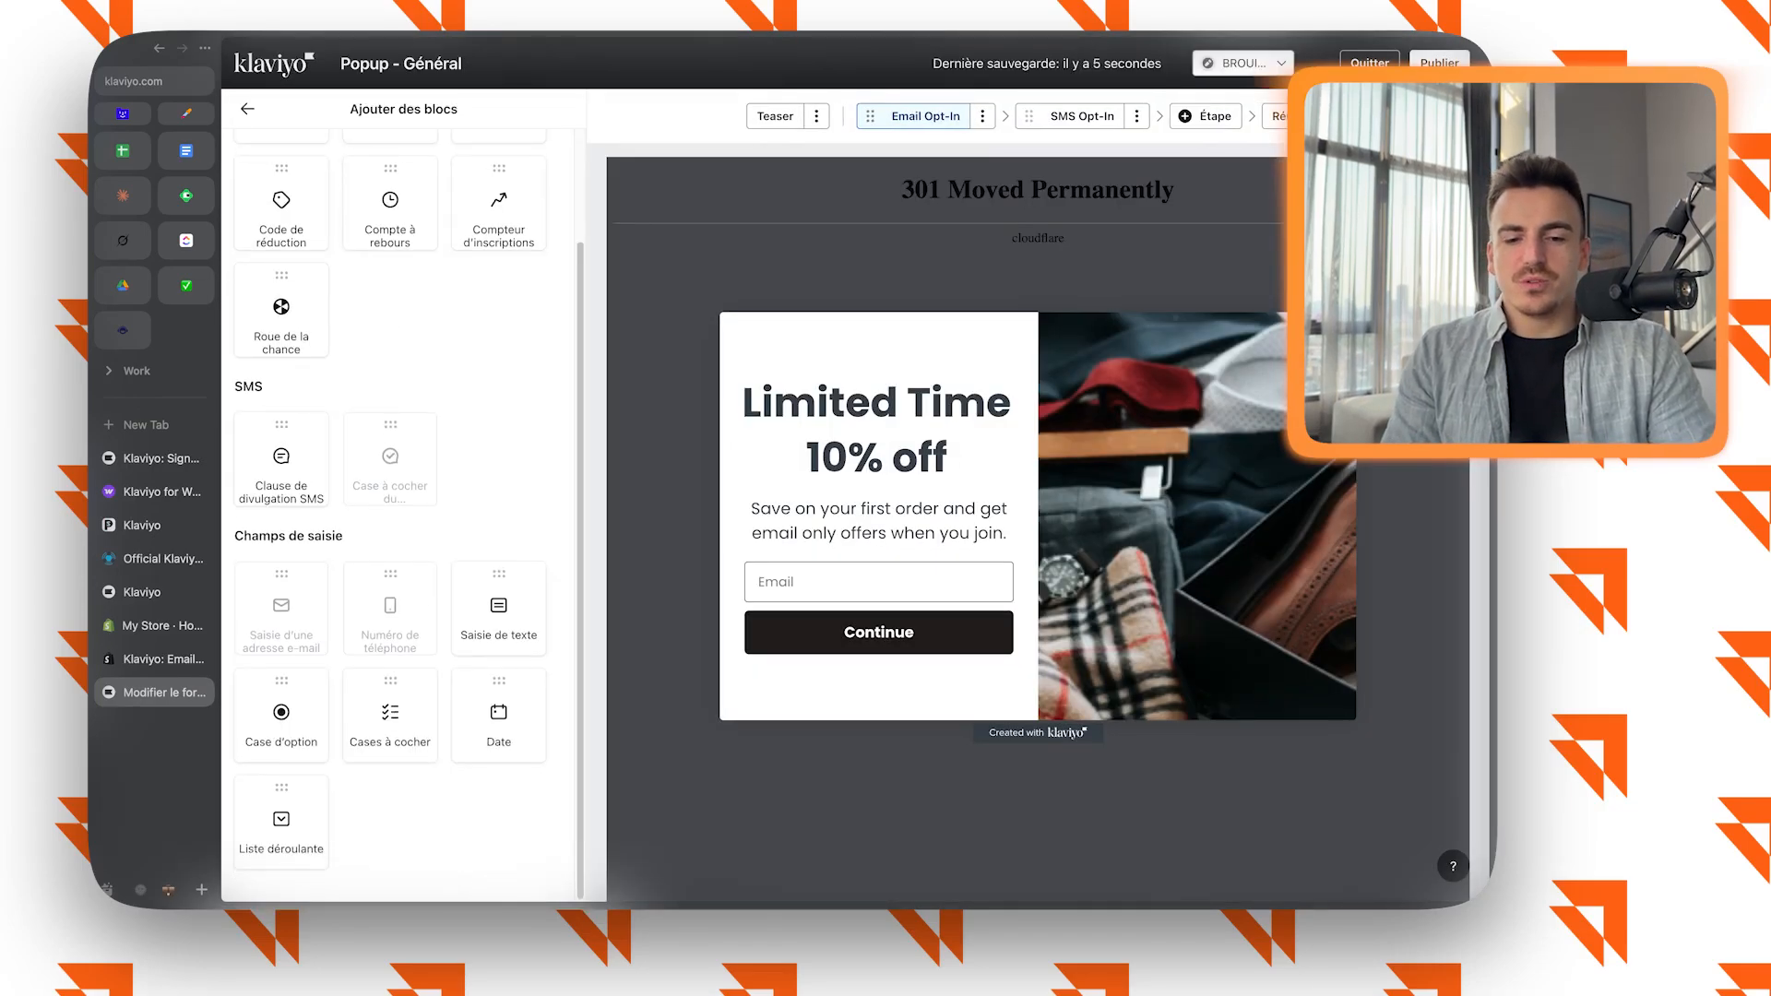
pyautogui.scroll(5, 403, 516)
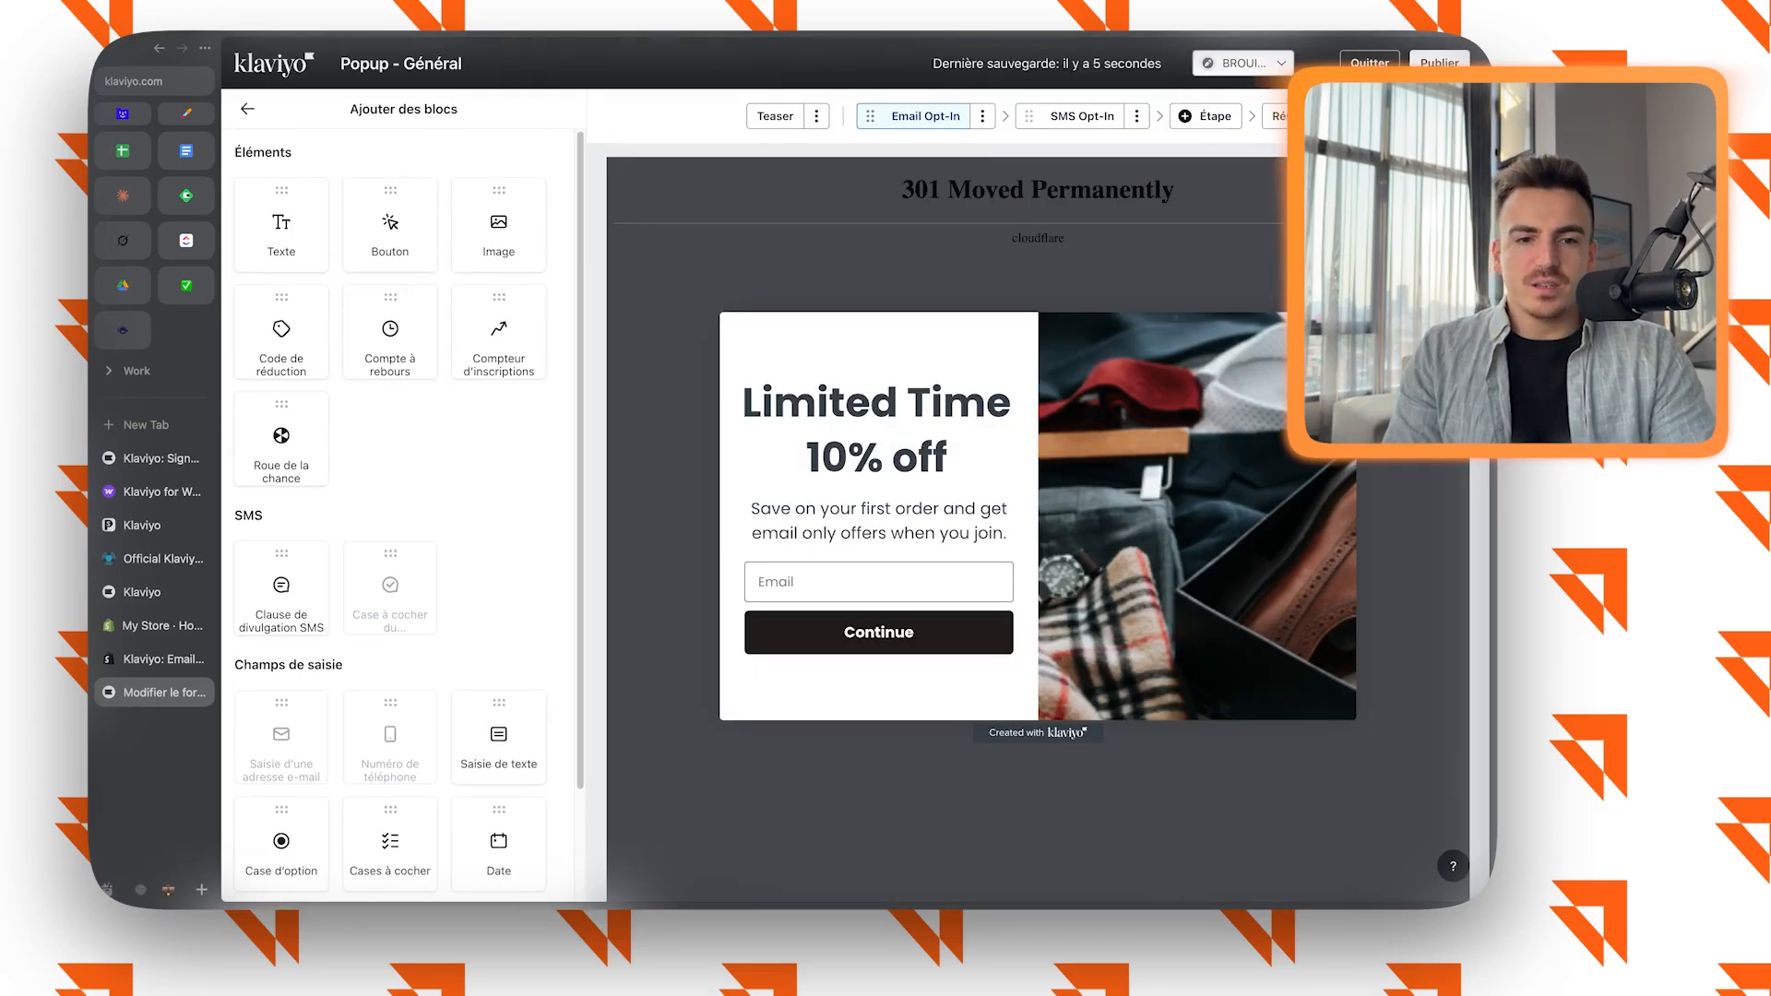
pyautogui.click(247, 108)
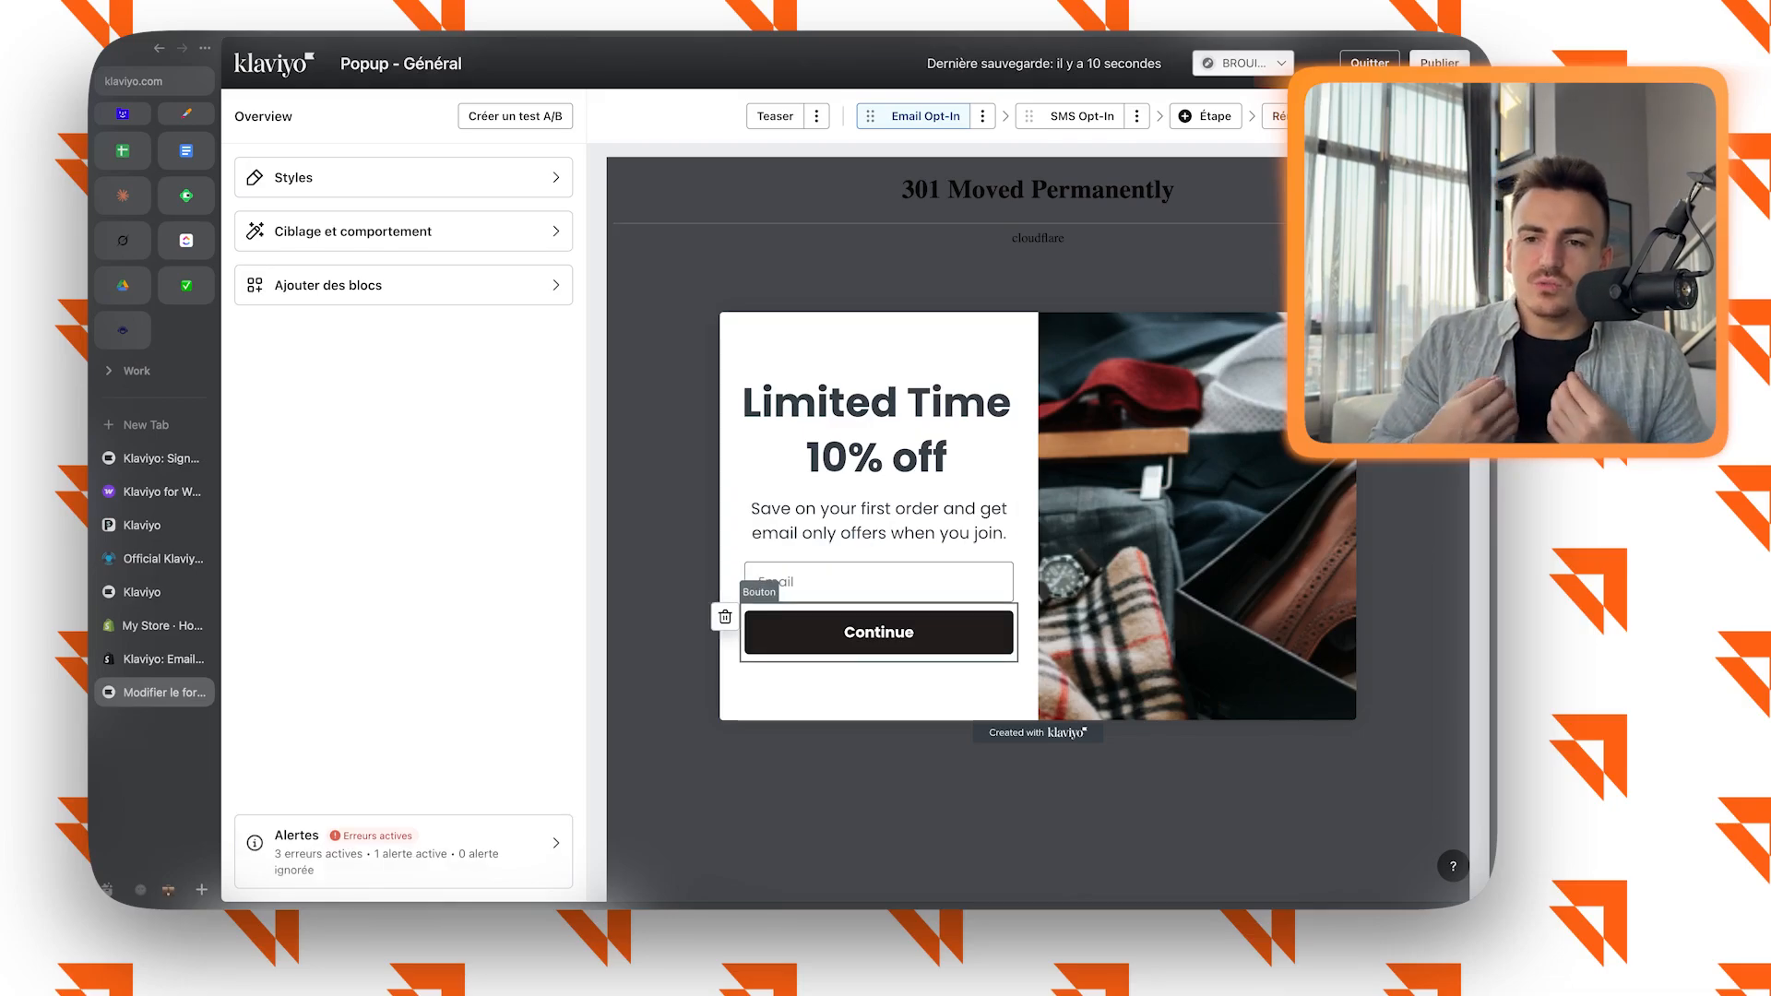
# Review the SMS Opt-In step's phone number field and the success step's text, inbox button action and side image.
pyautogui.click(1082, 116)
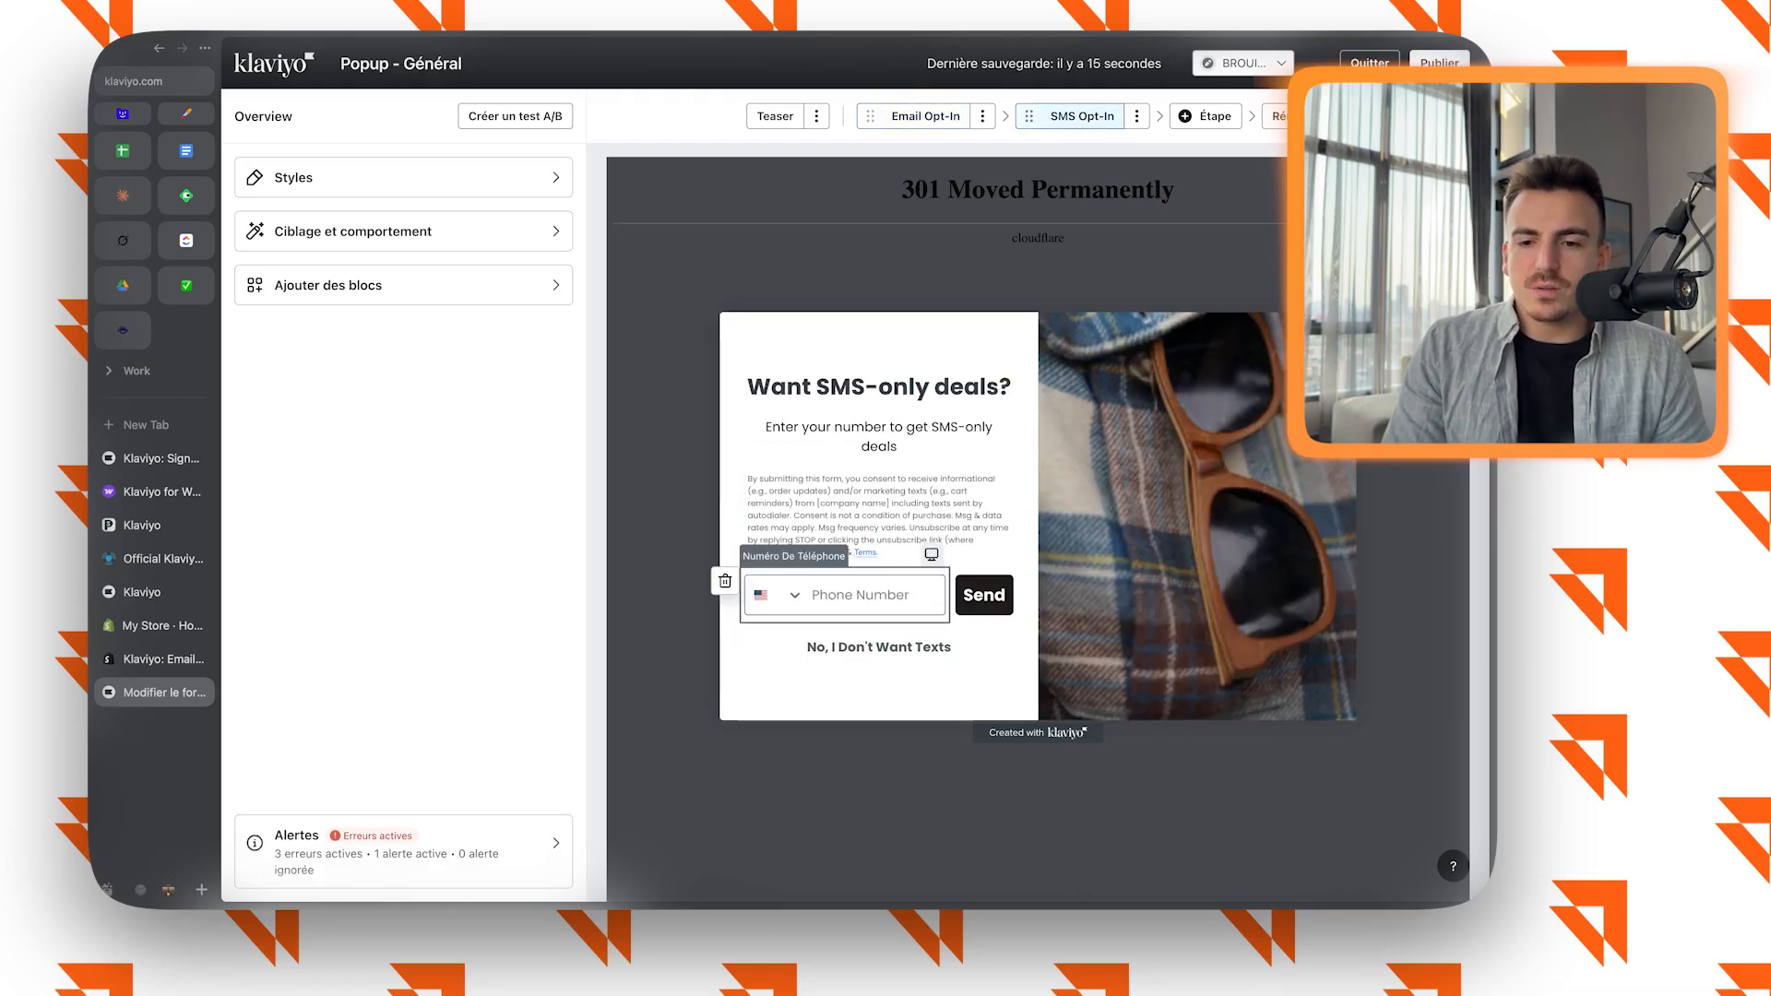
pyautogui.click(844, 595)
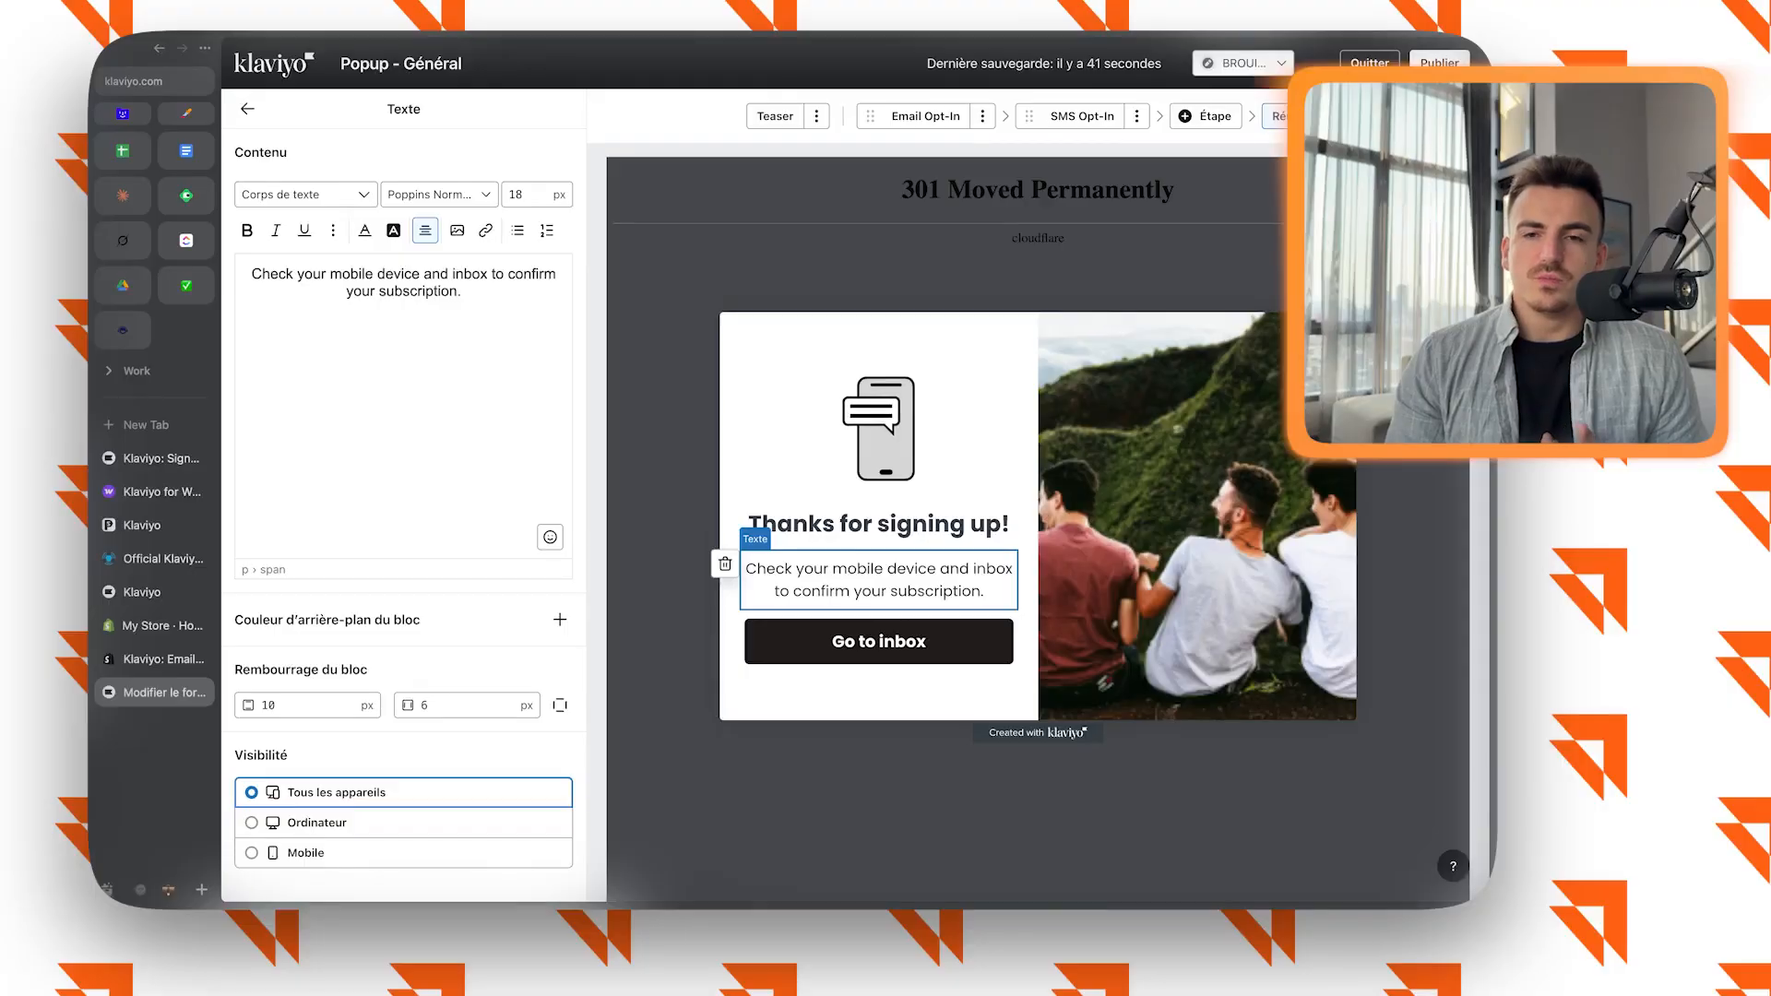
pyautogui.click(878, 642)
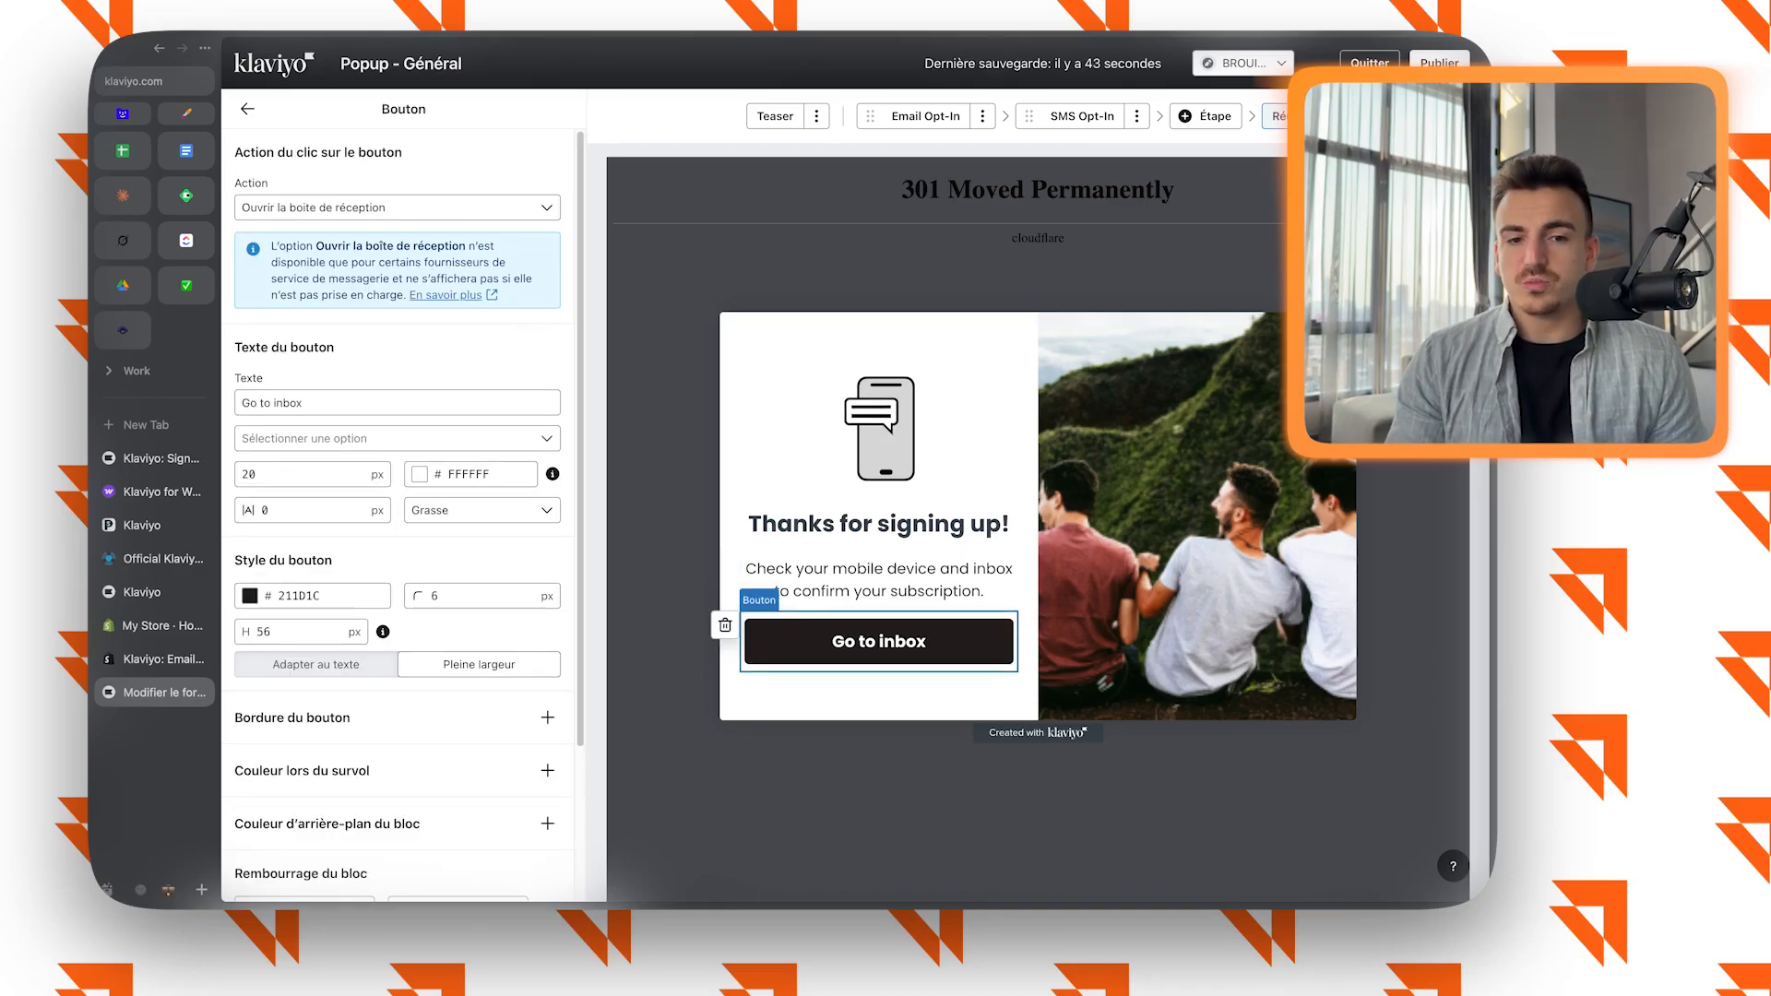
pyautogui.click(397, 207)
pyautogui.press('Escape')
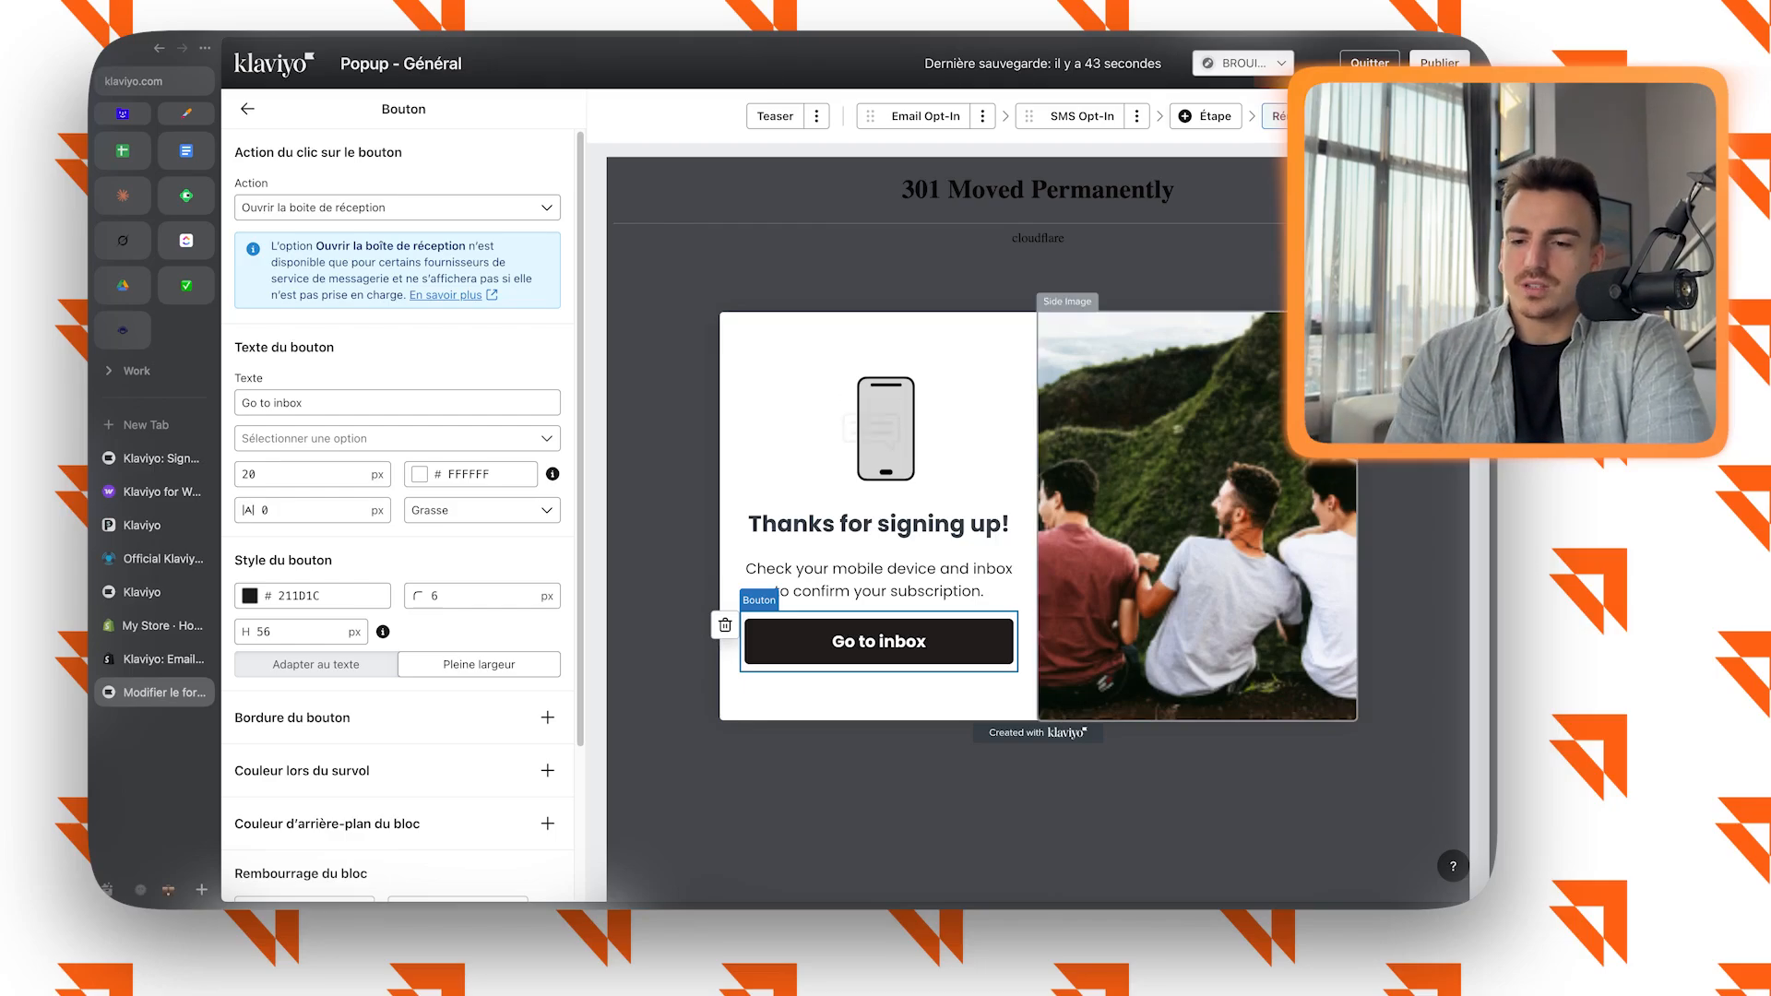
pyautogui.click(1159, 519)
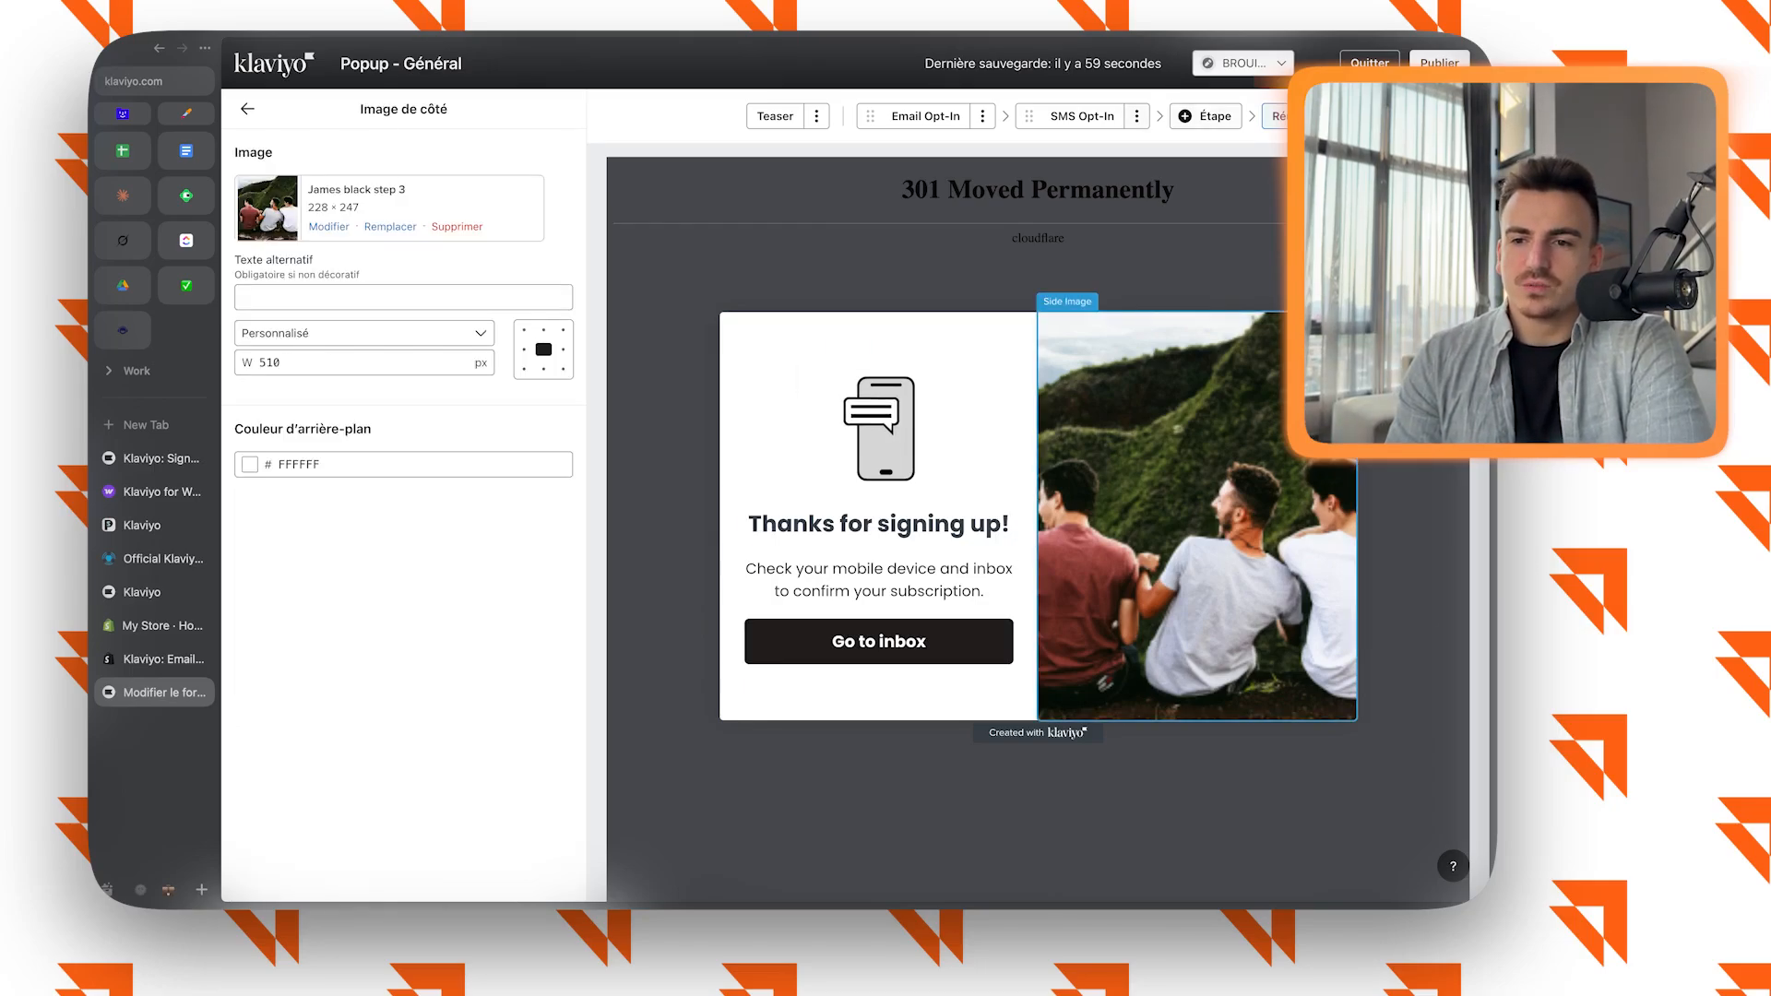
pyautogui.click(1081, 116)
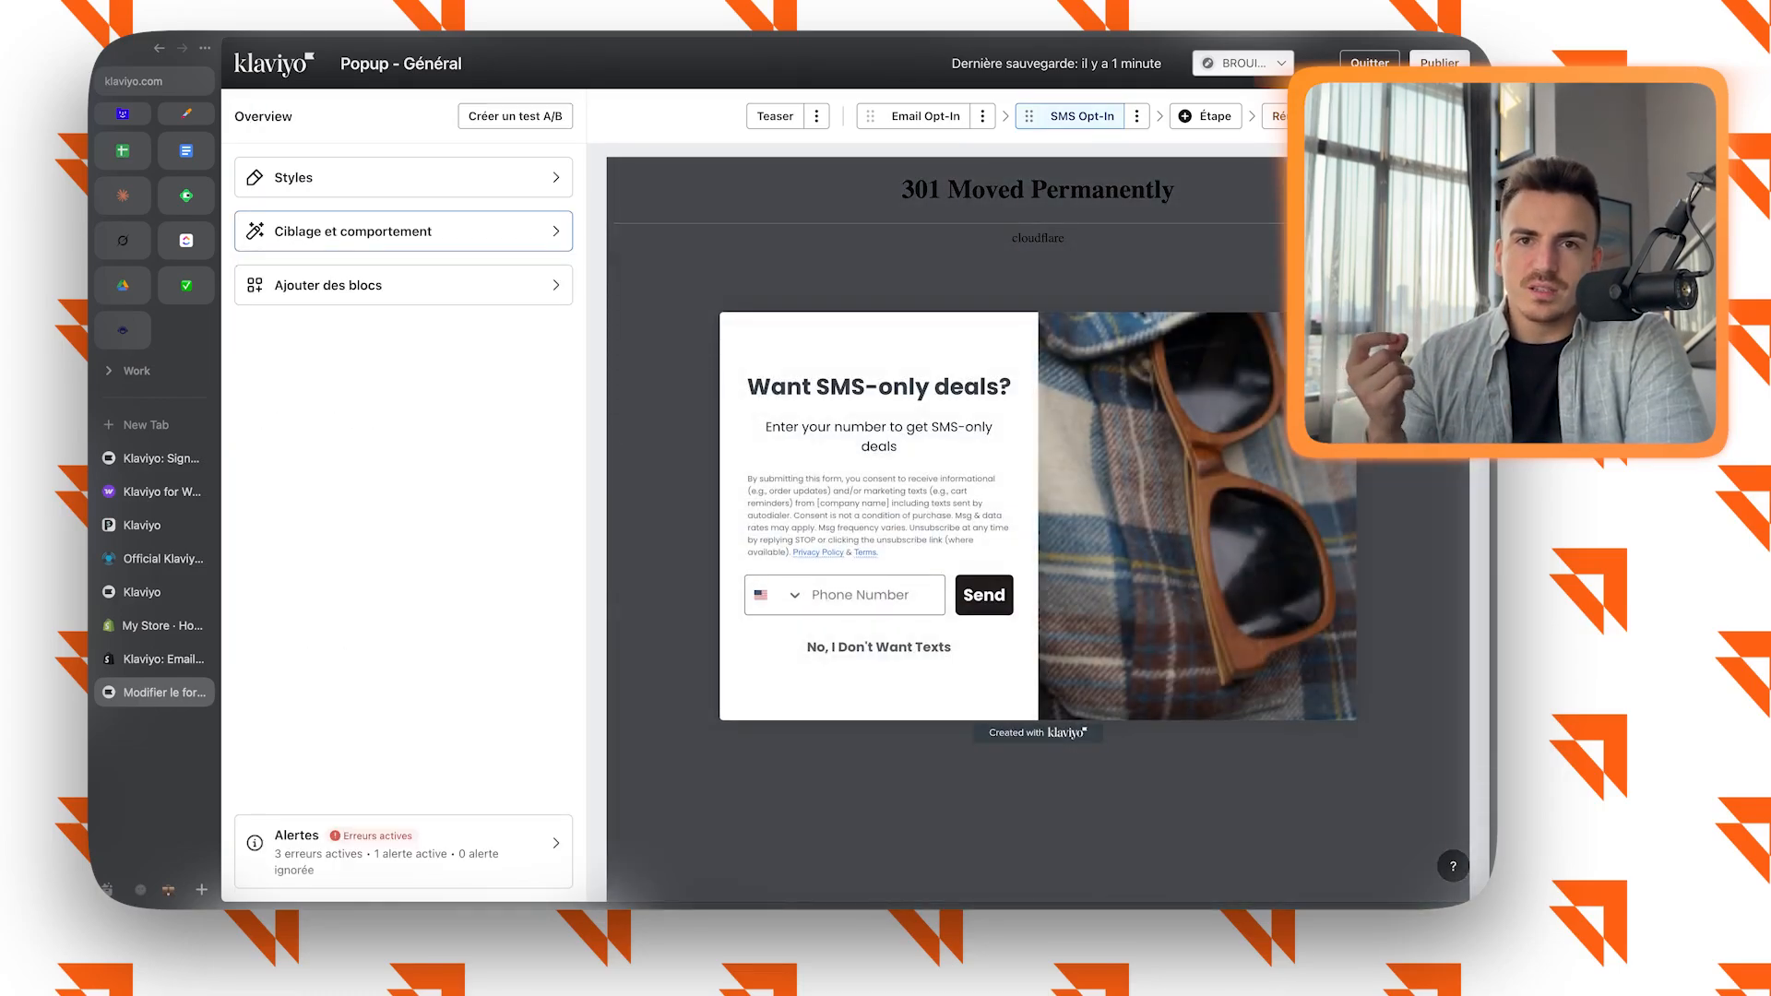
# Examine the form's display behaviour: timing rules, Shop lead capture, frequency, devices and custom trigger.
pyautogui.click(403, 231)
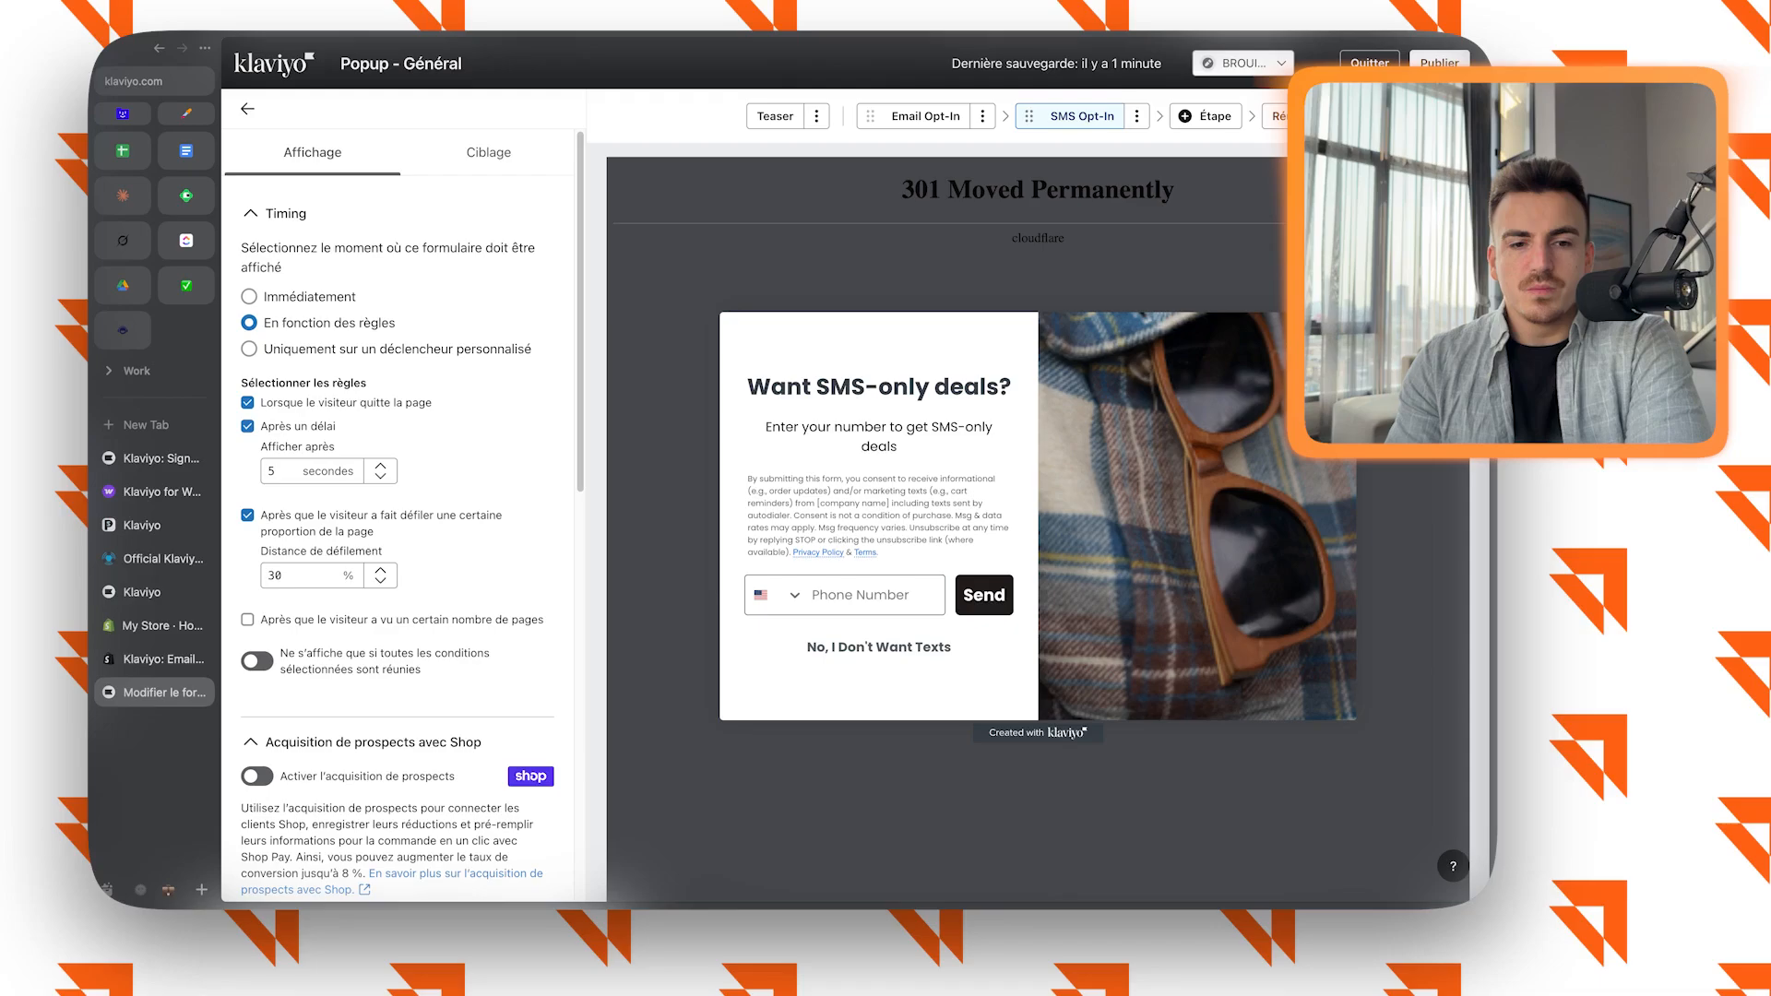
pyautogui.scroll(-10, 397, 553)
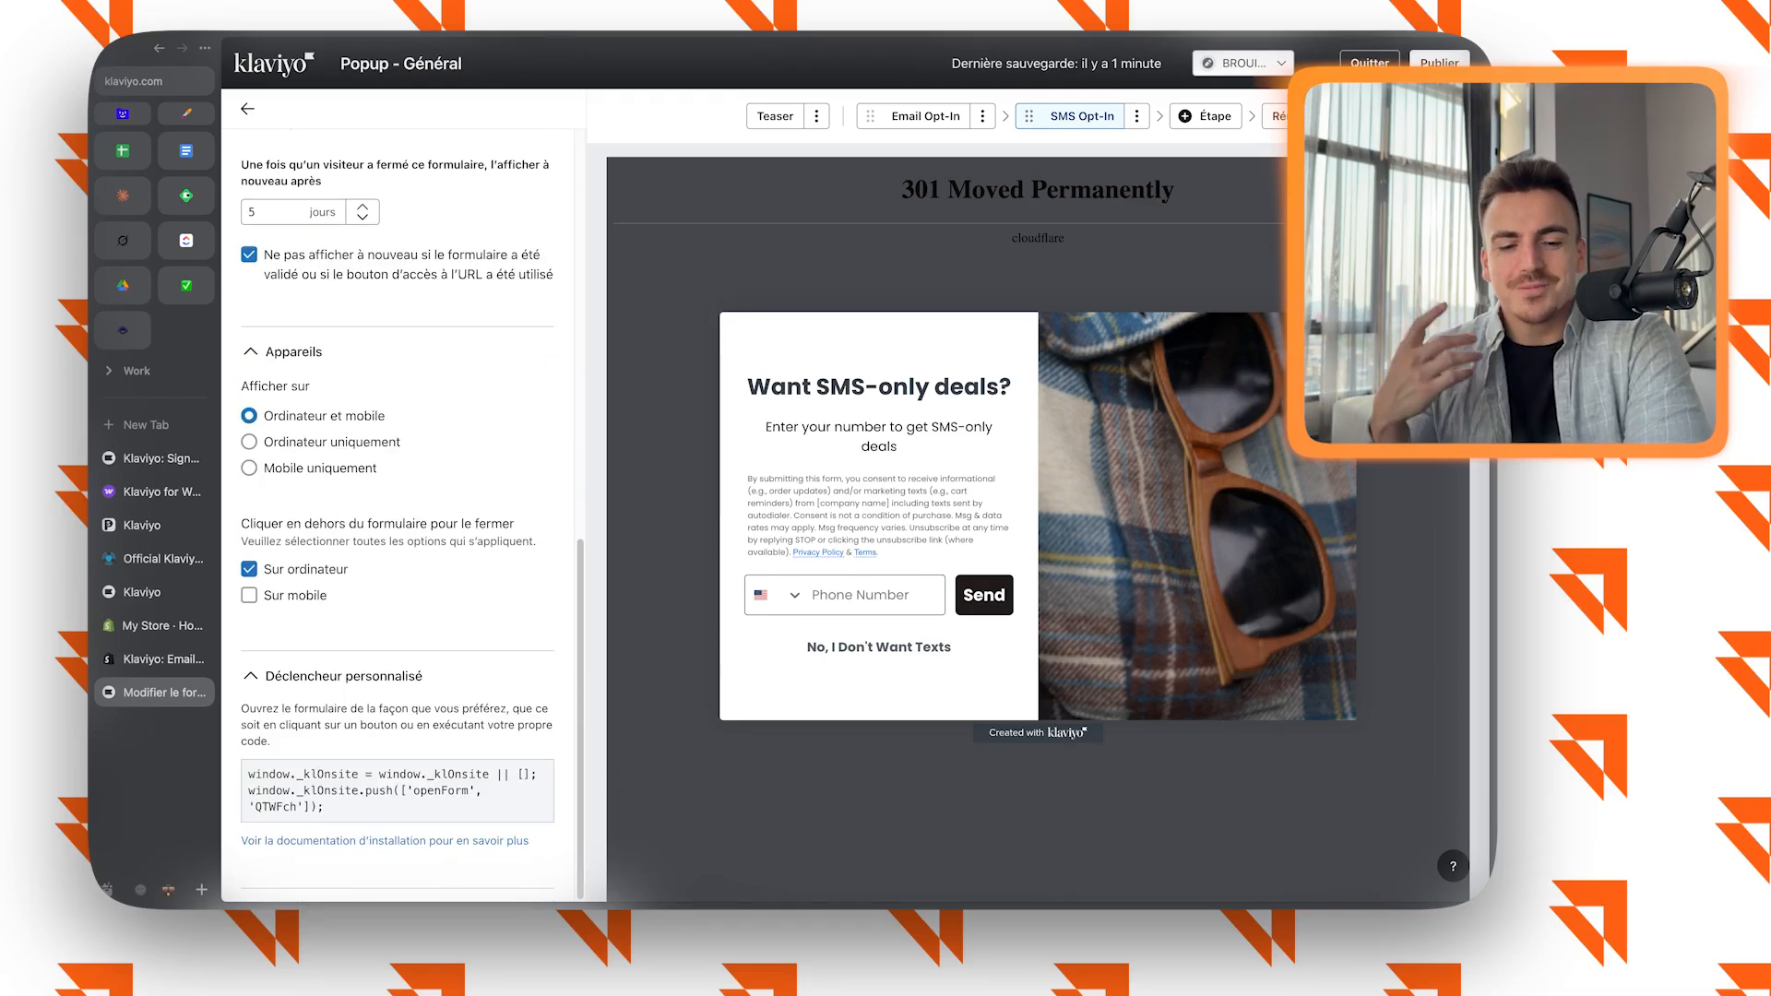
pyautogui.scroll(2, 397, 517)
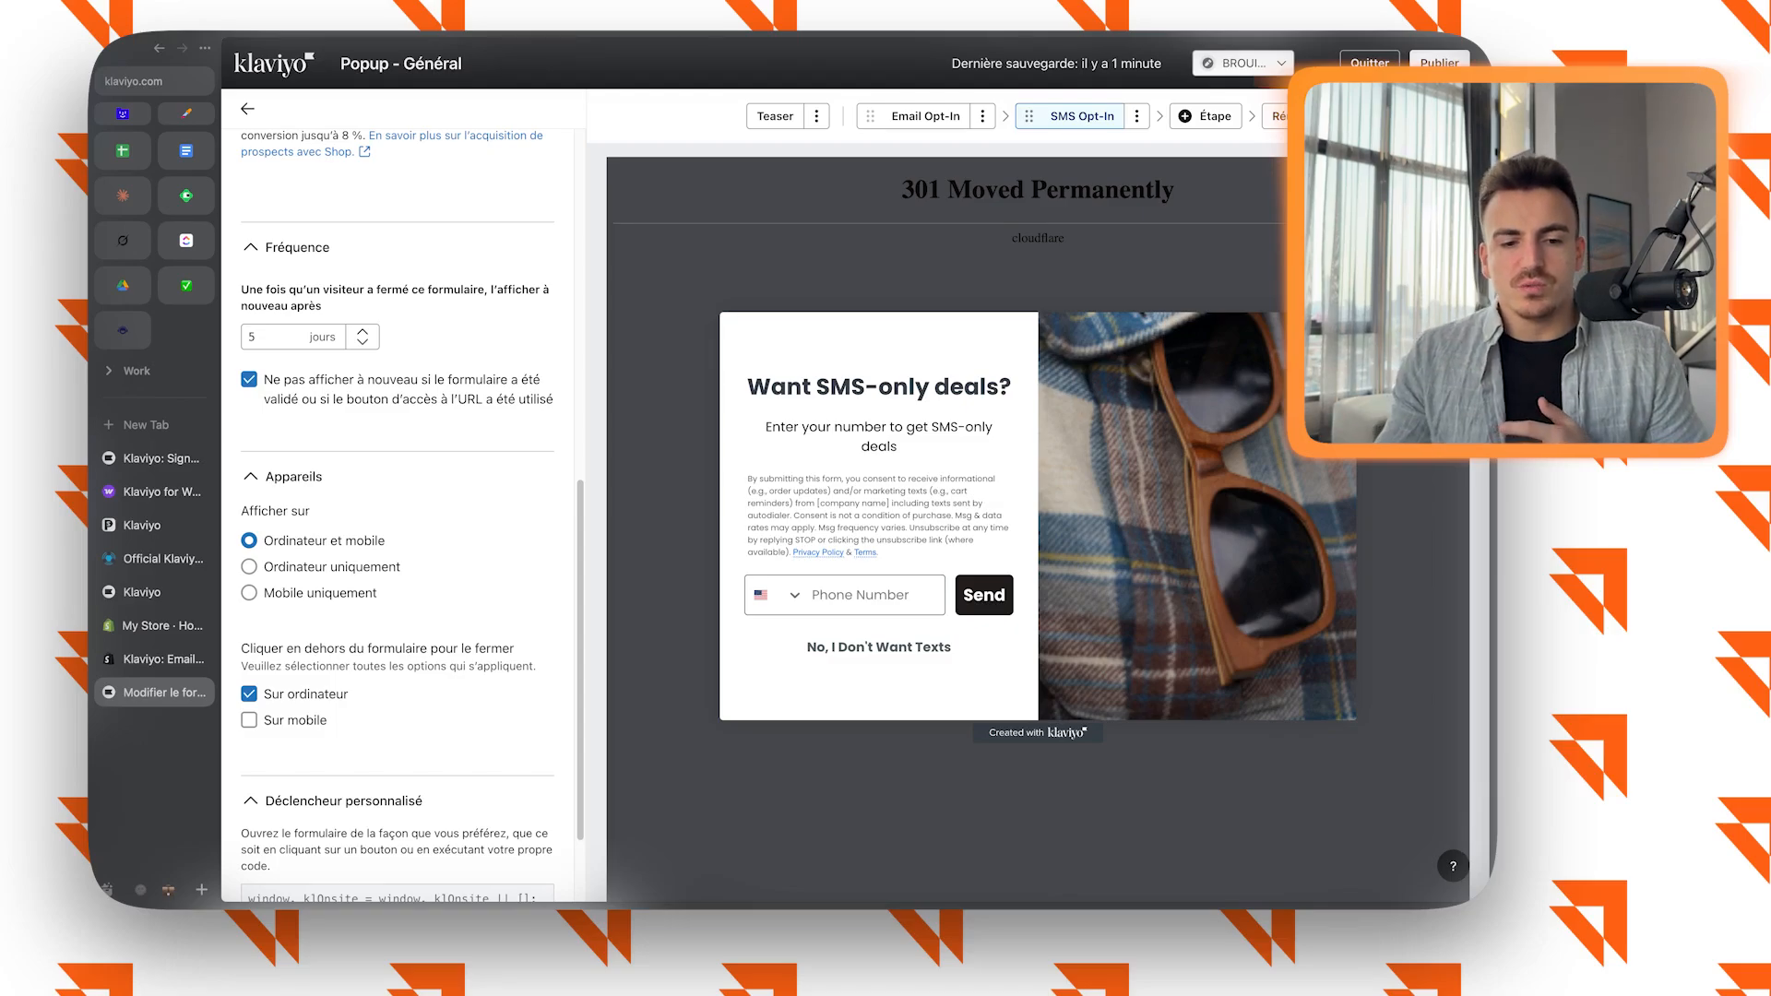
pyautogui.scroll(5, 397, 517)
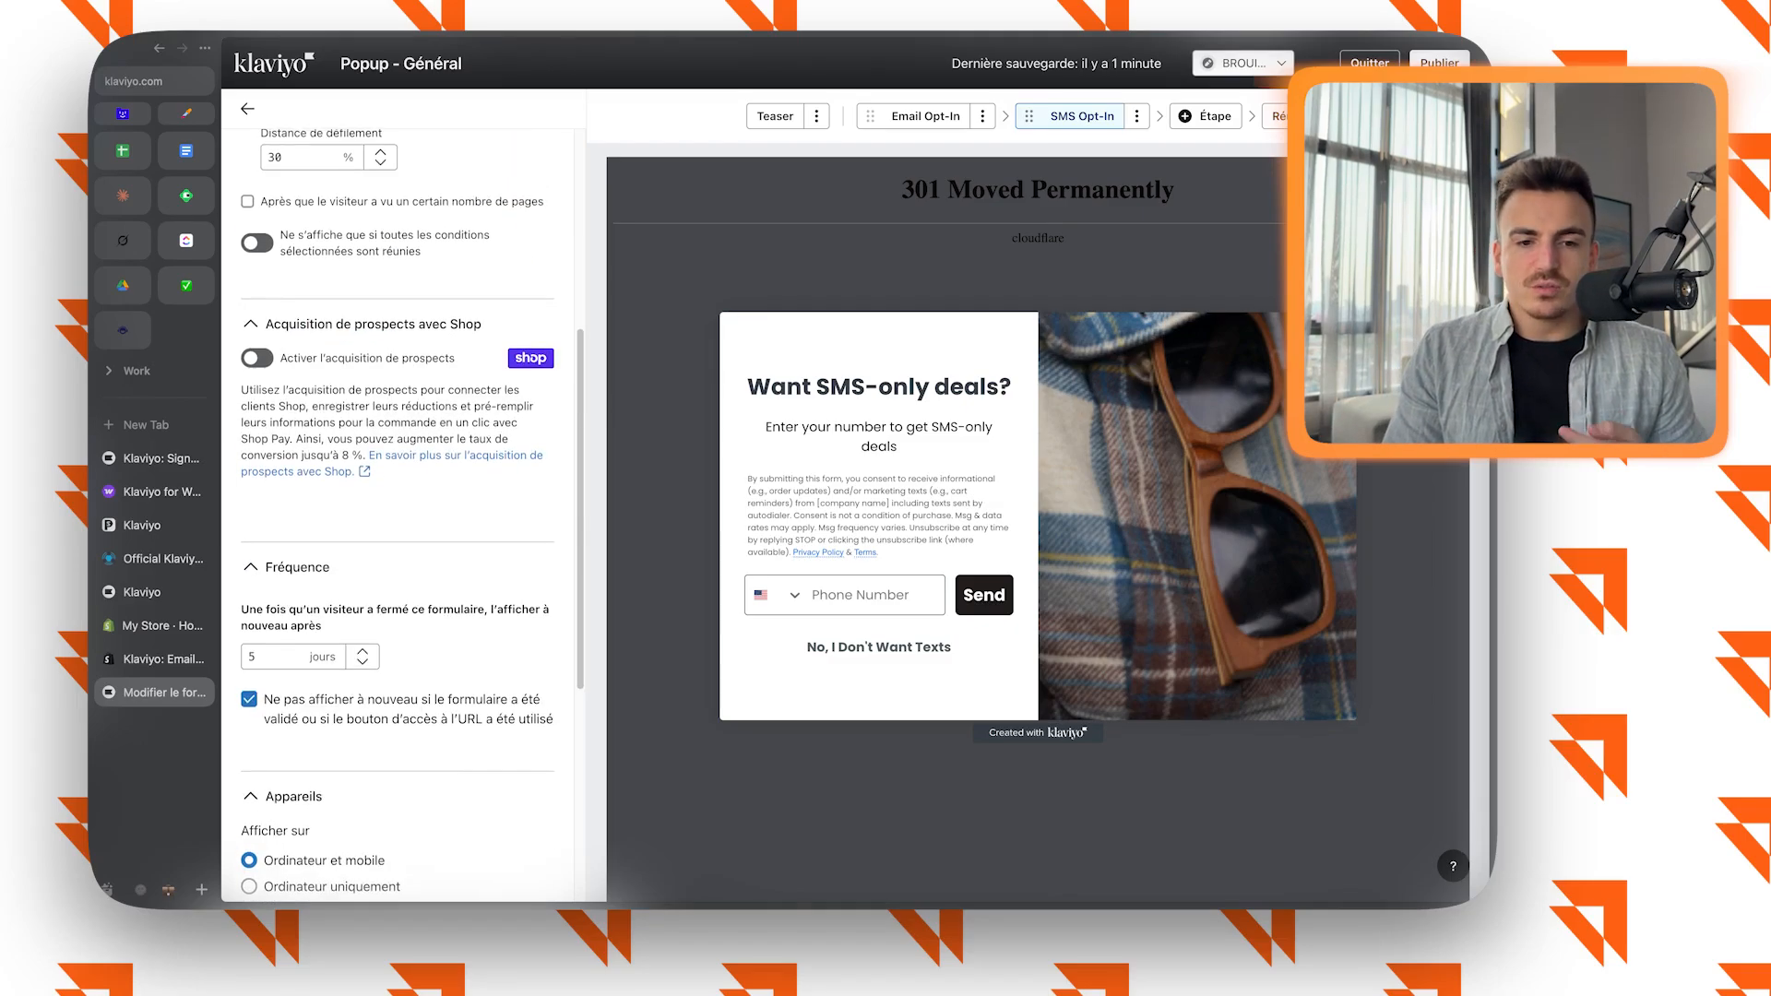
pyautogui.scroll(1, 397, 516)
pyautogui.scroll(6, 396, 517)
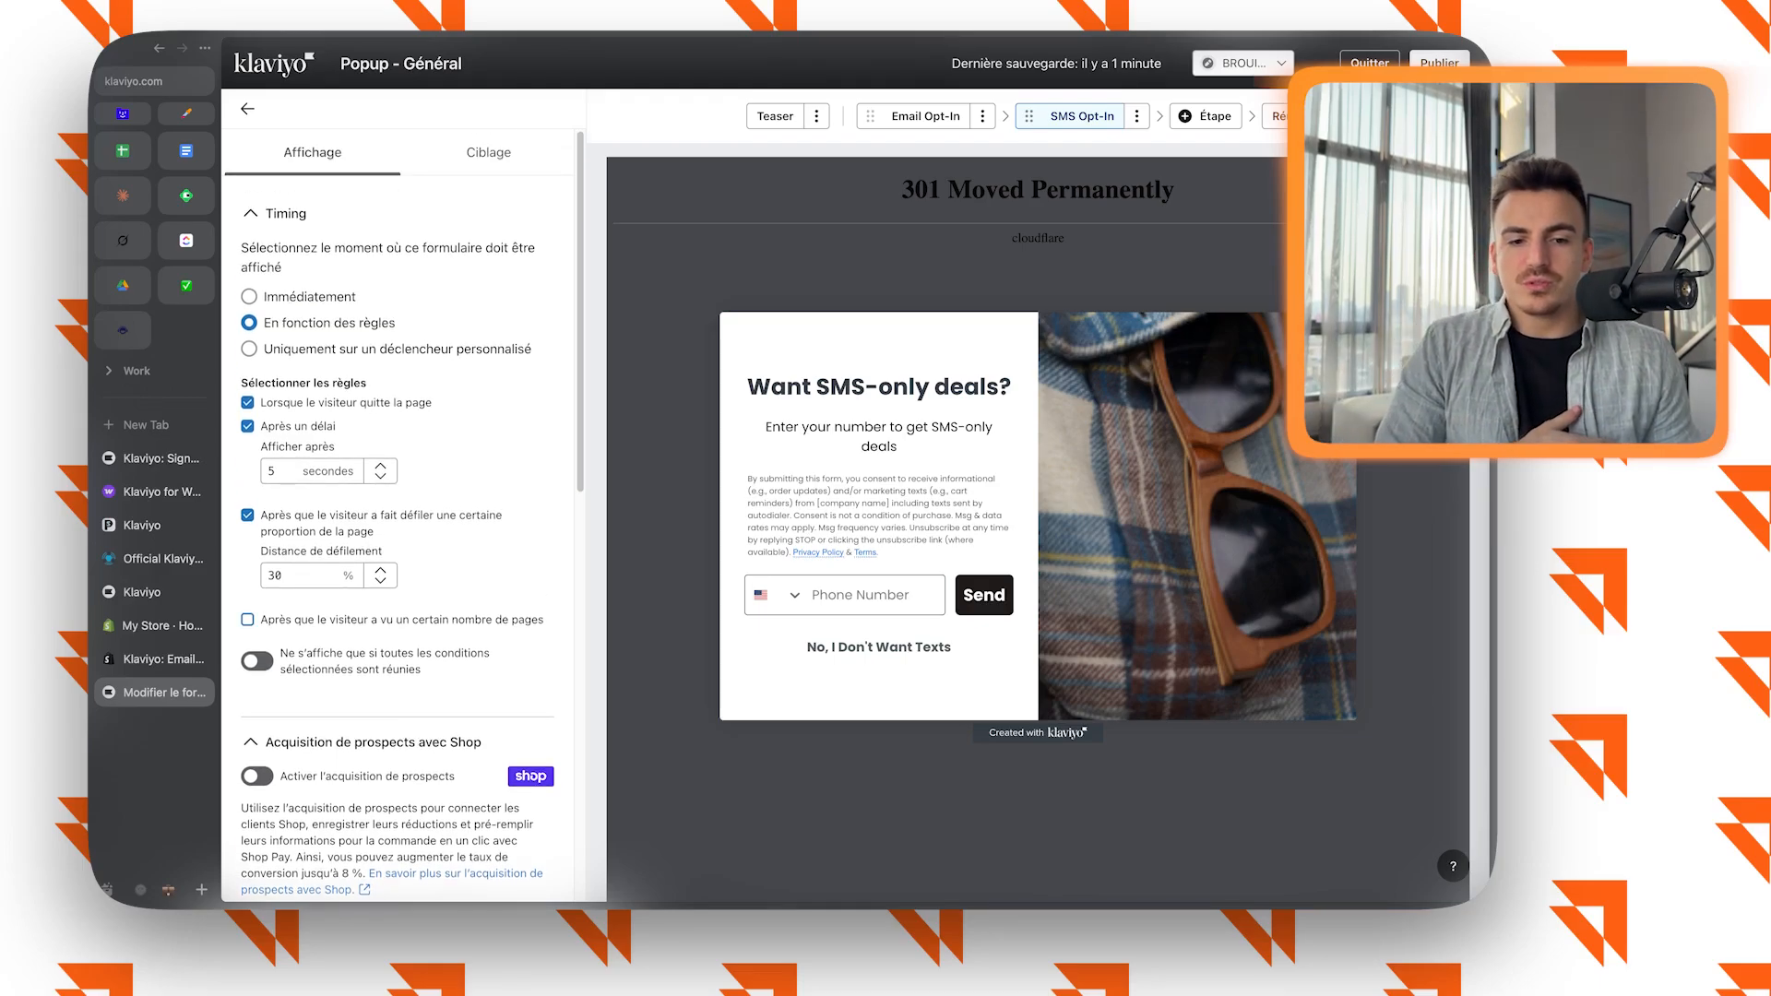
# Show the form only when all selected conditions are met, and try the number-of-pages-viewed rule and clear it again.
pyautogui.click(257, 660)
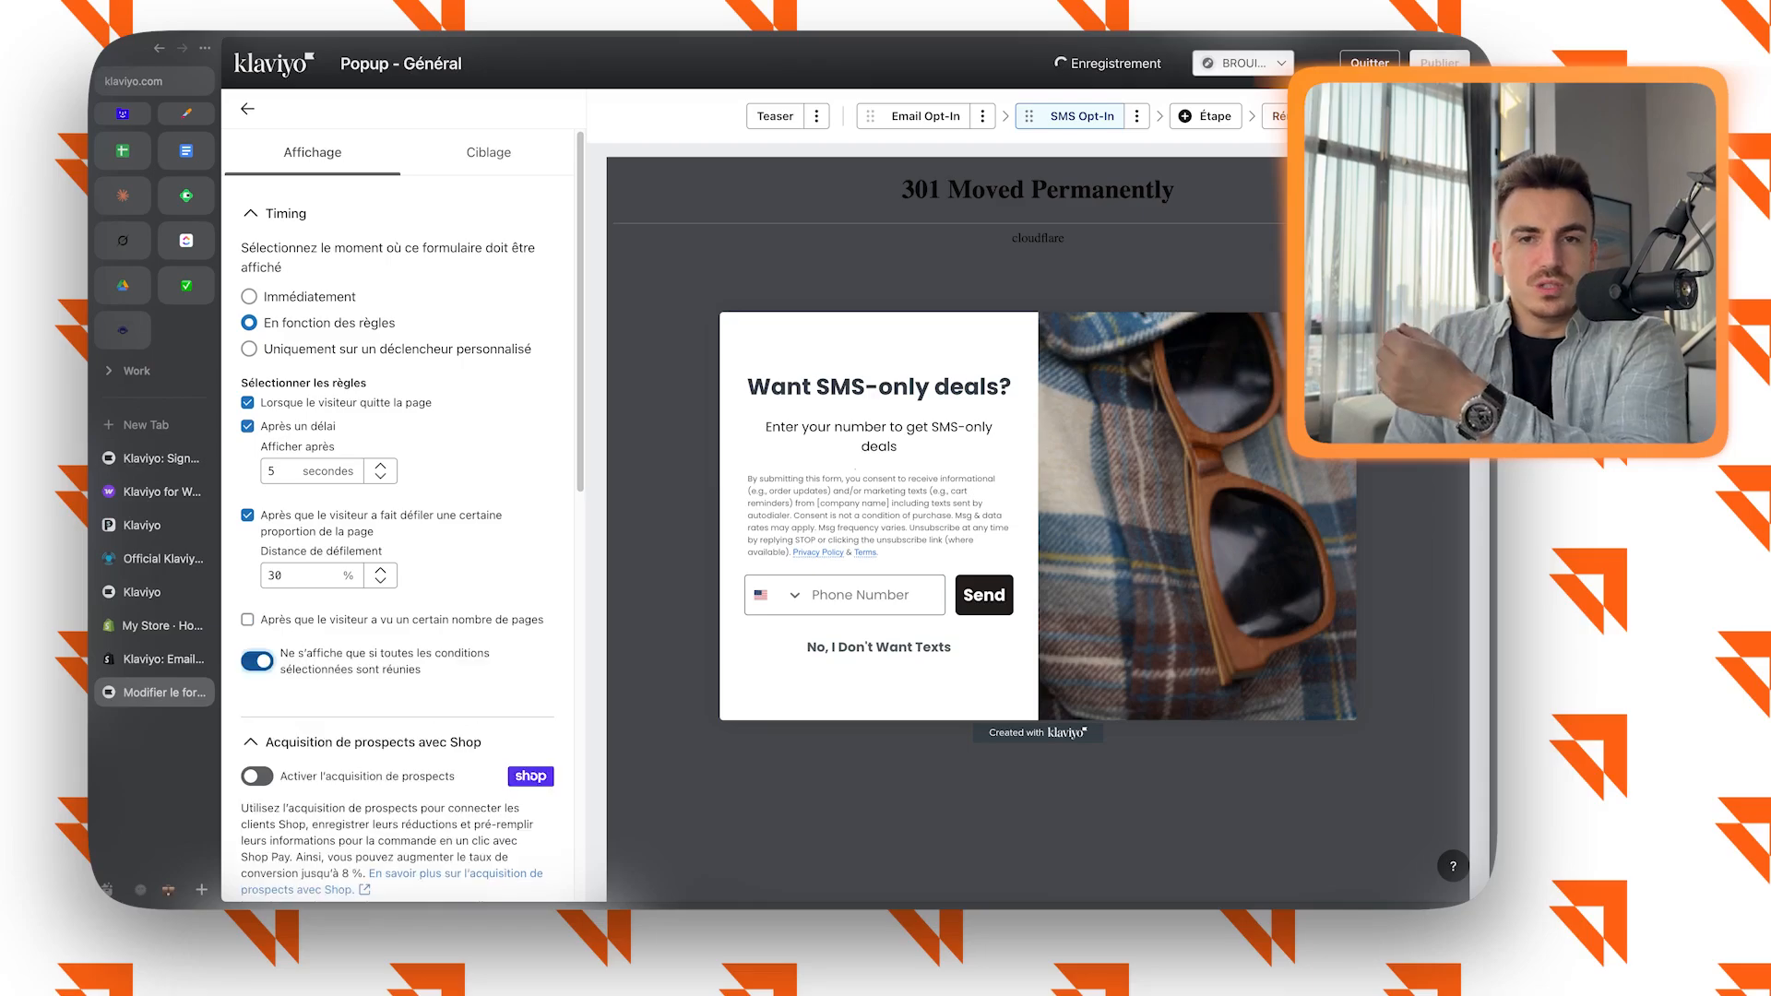
pyautogui.click(247, 620)
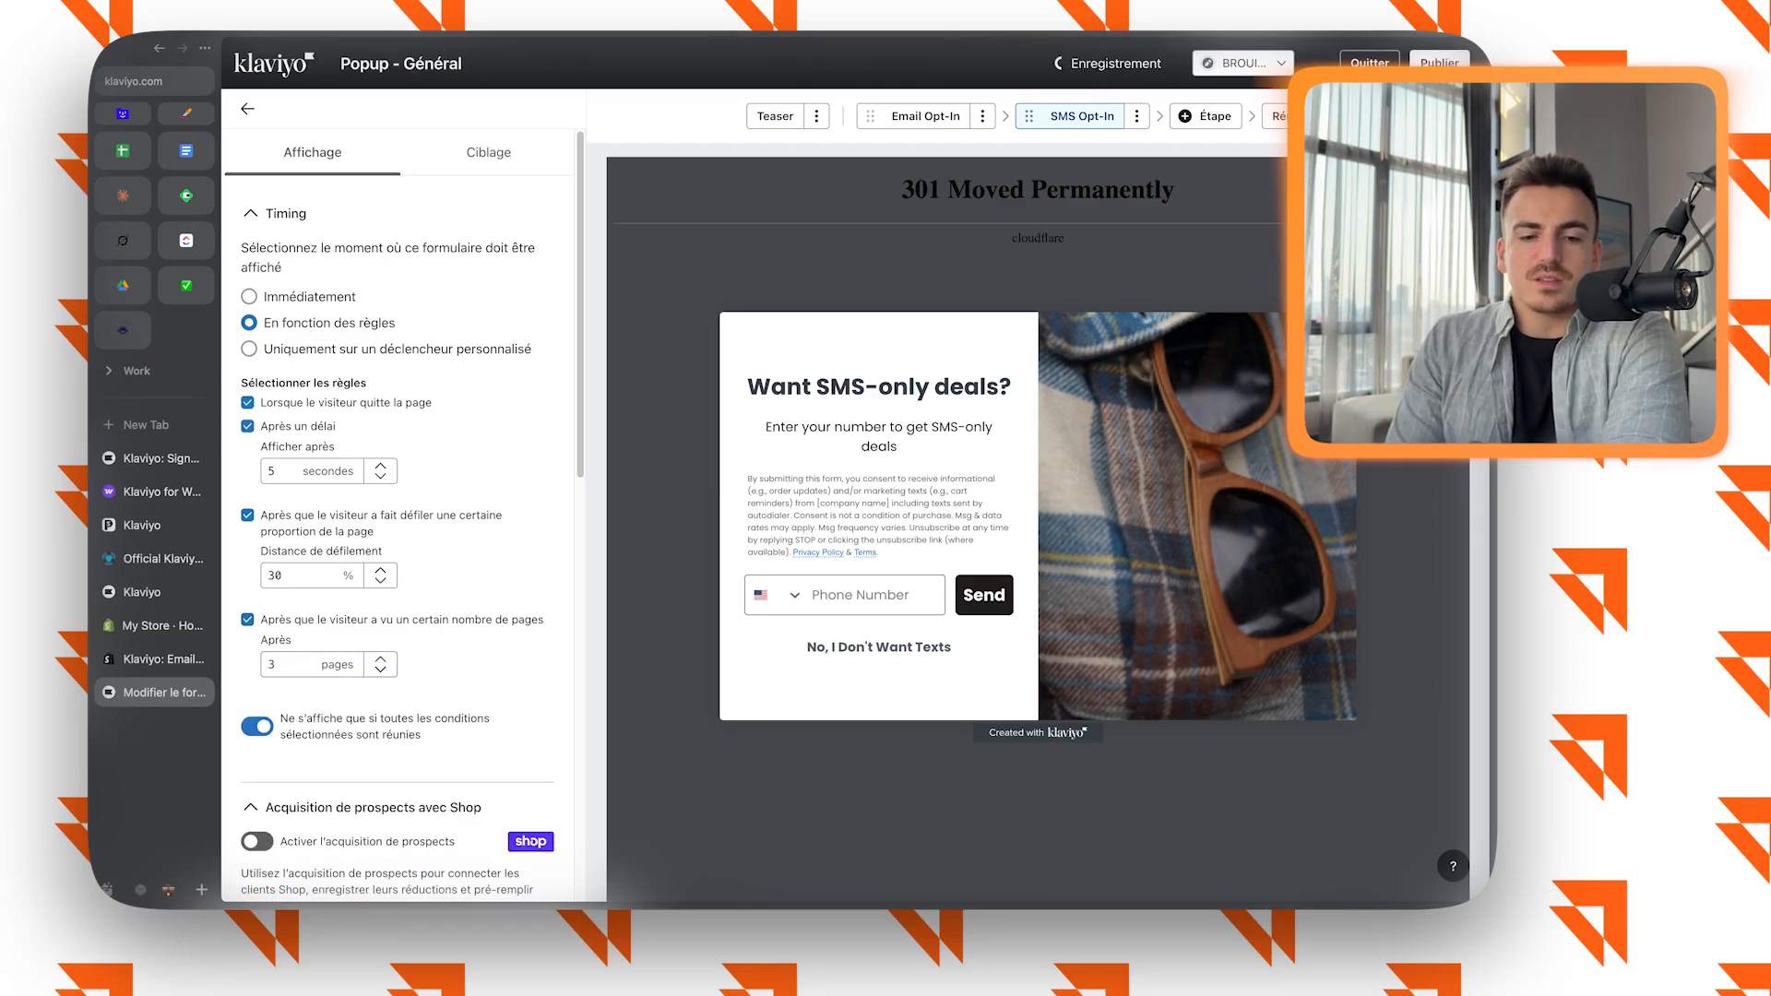
pyautogui.click(247, 620)
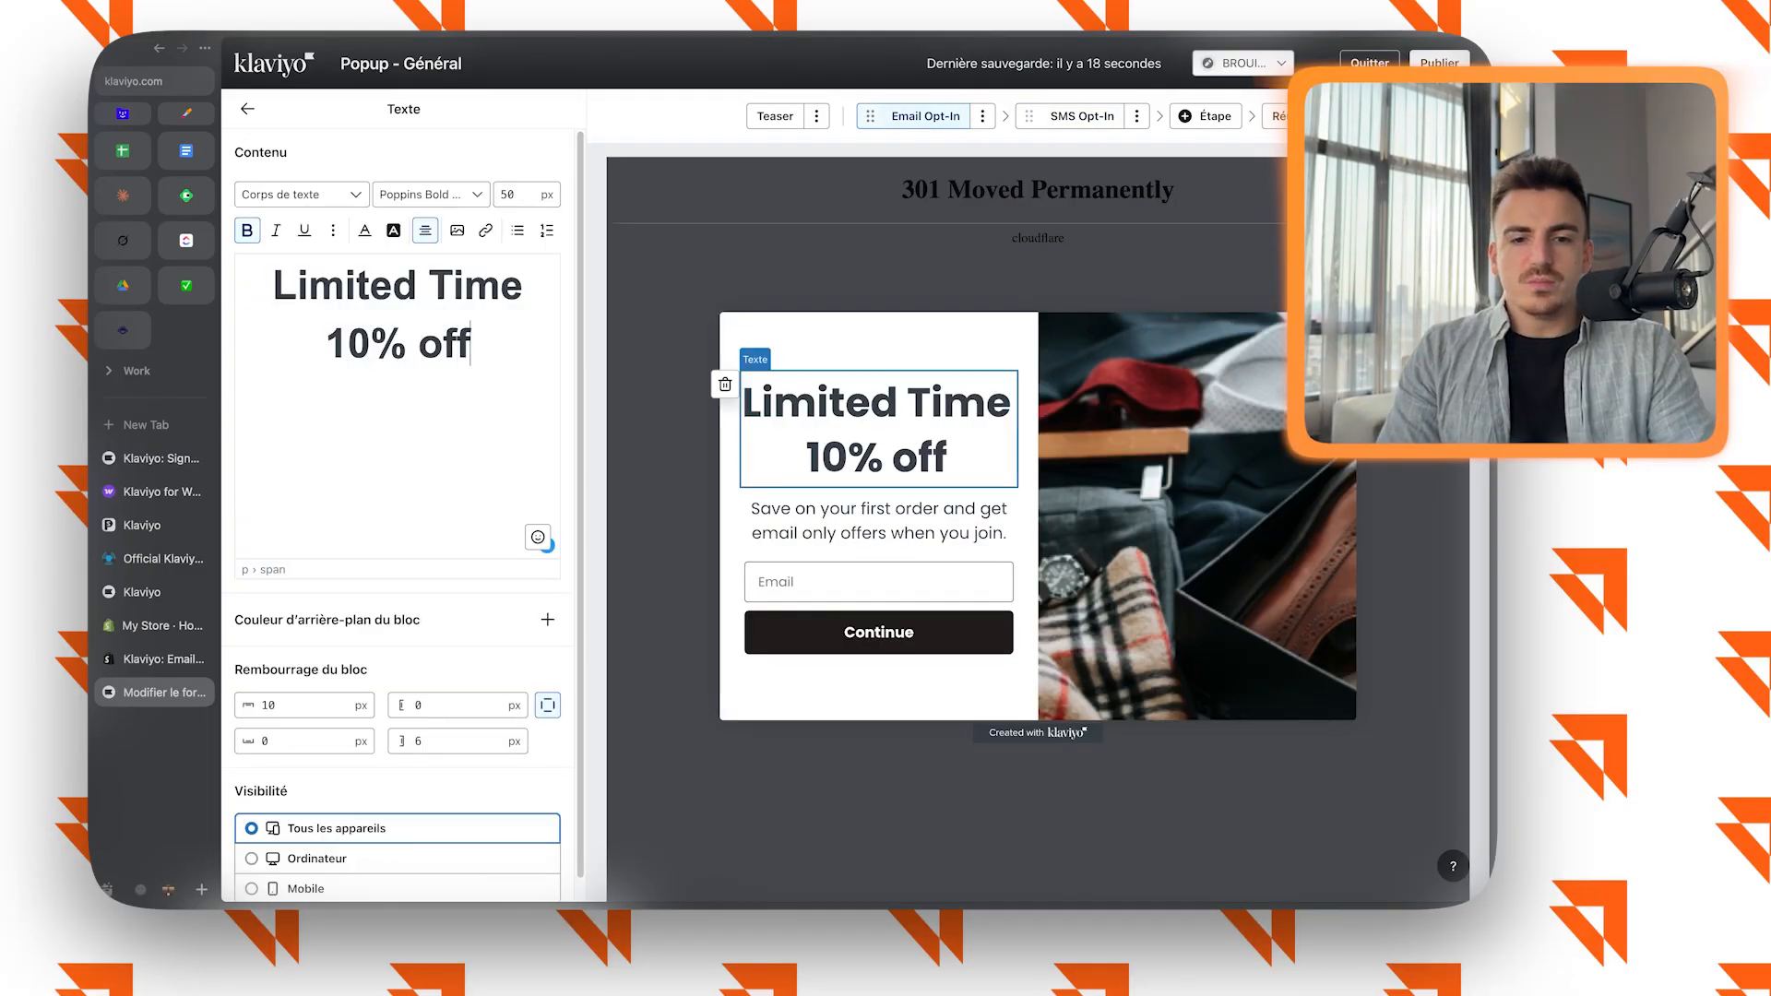
# Try to publish the form from the Email Opt-In step and review its active alerts about SMS consent.
pyautogui.press('super+Left')
pyautogui.hotkey('shift', 'Up')
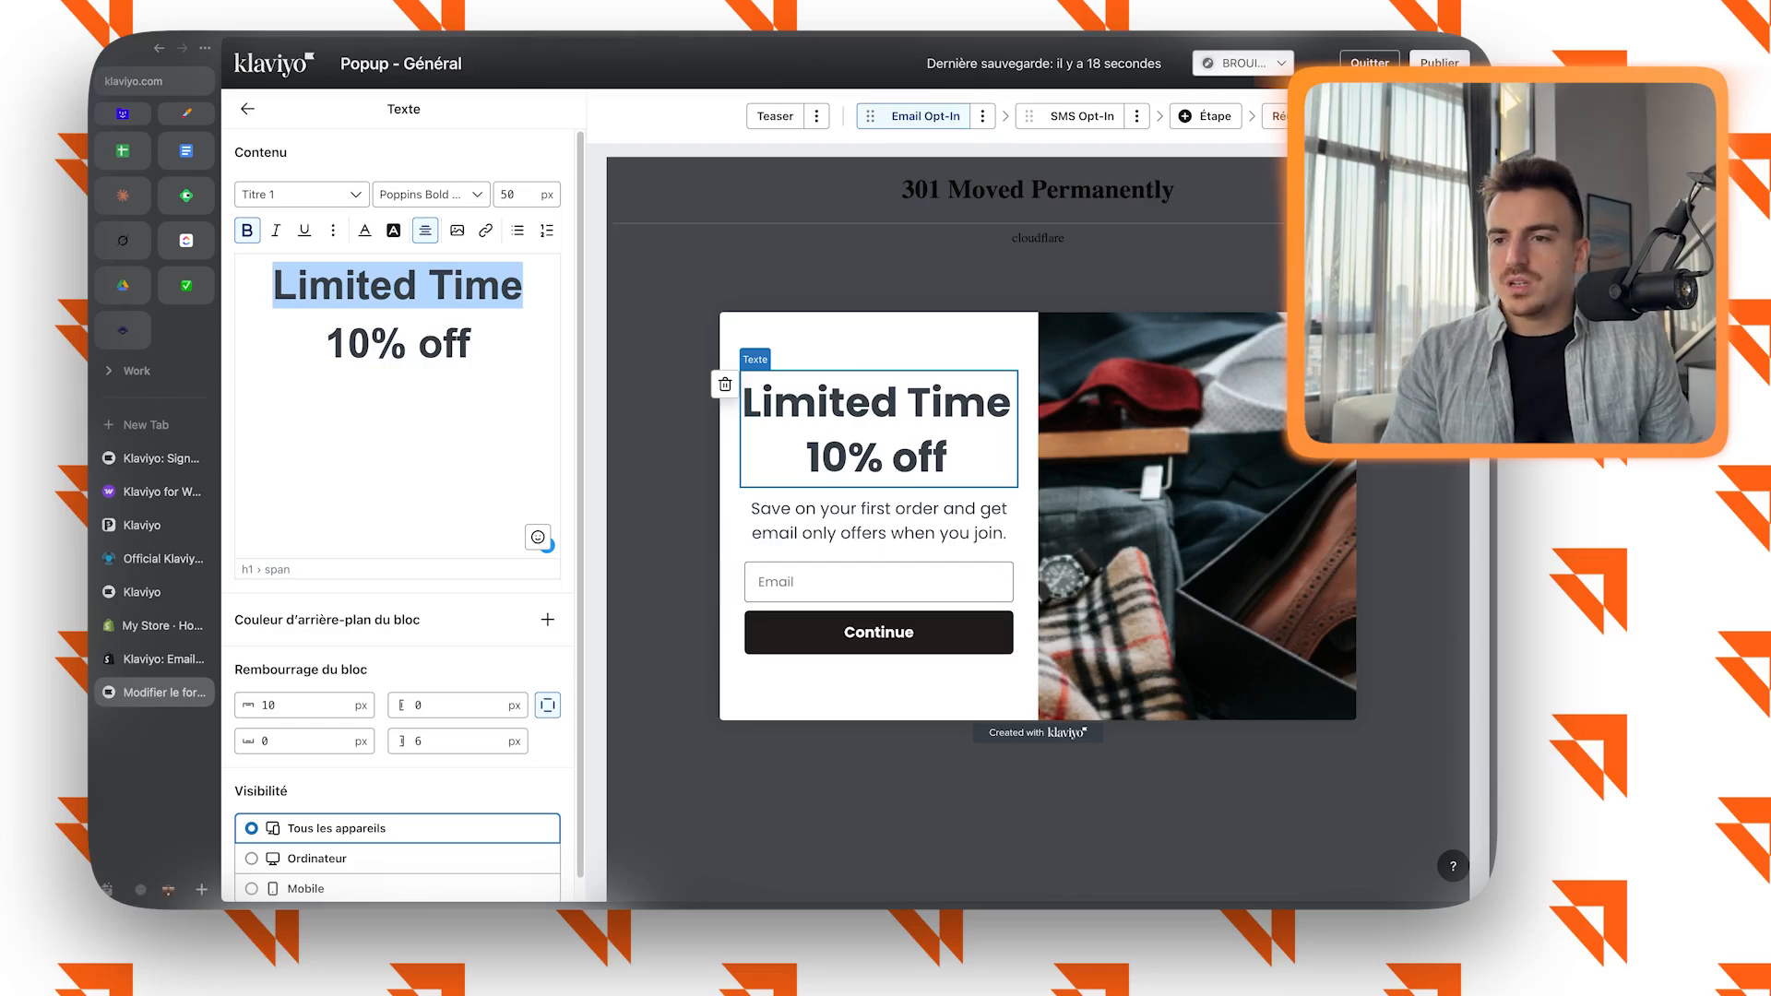
pyautogui.click(1439, 62)
pyautogui.click(1224, 192)
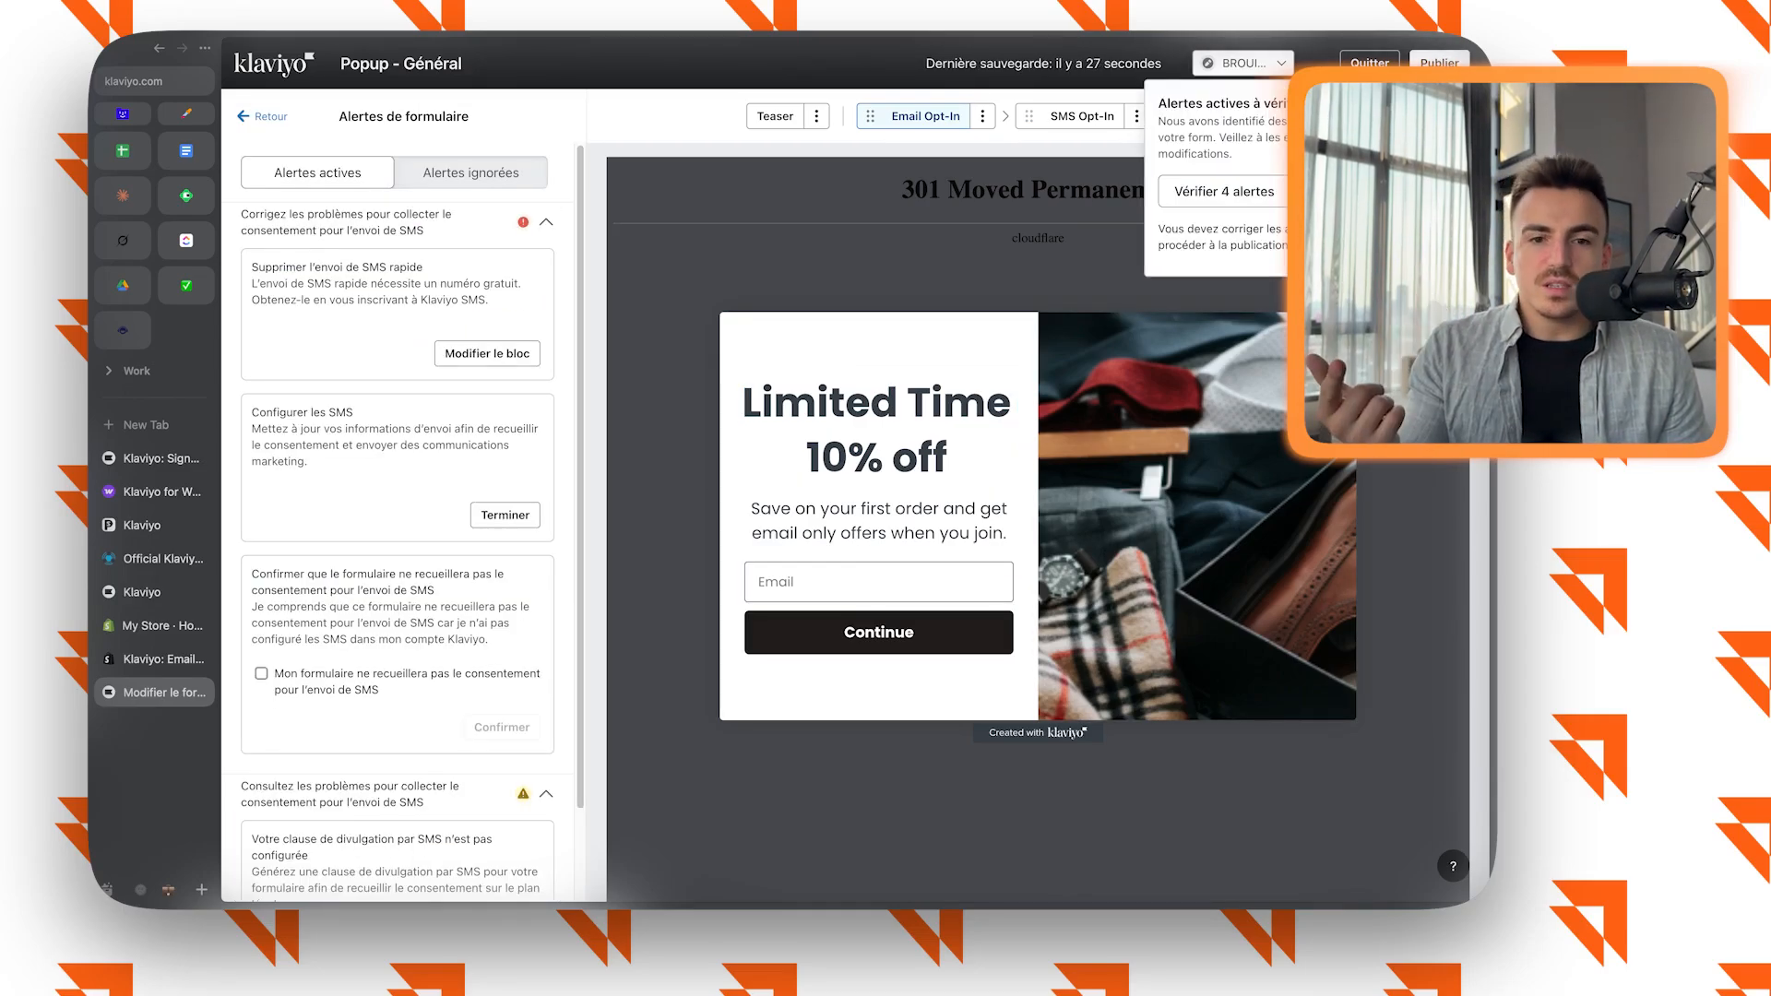
pyautogui.scroll(-2, 397, 517)
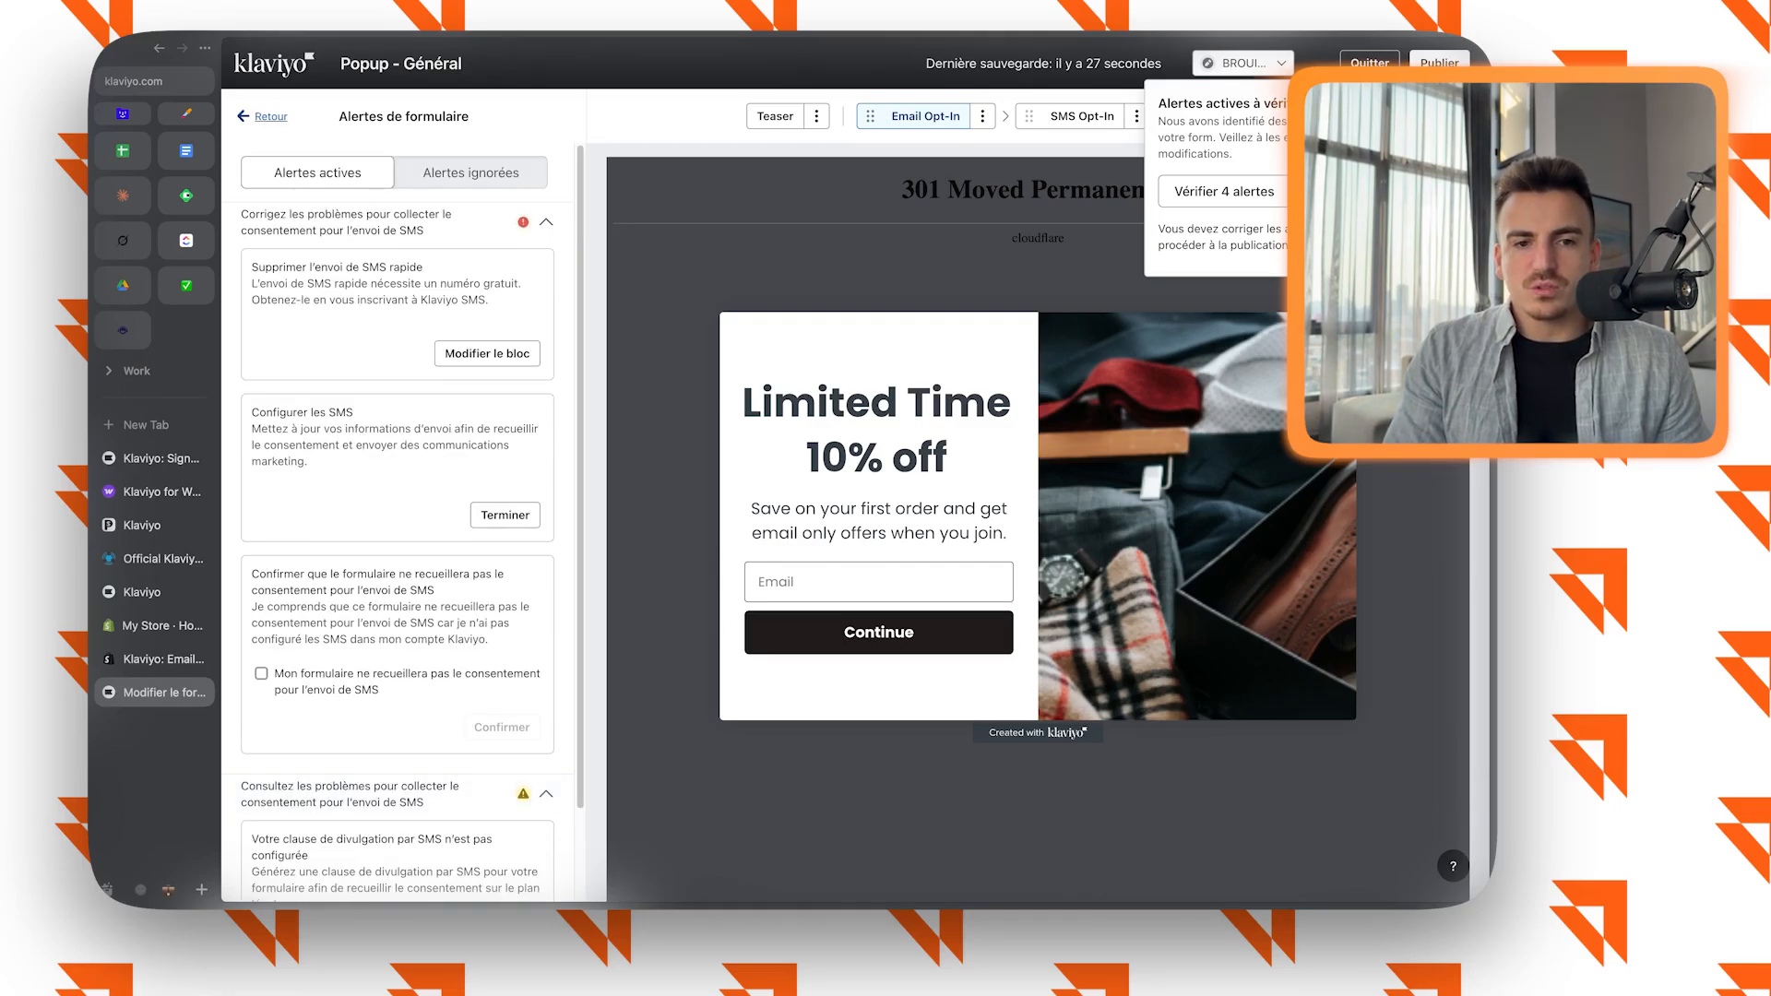
pyautogui.click(263, 117)
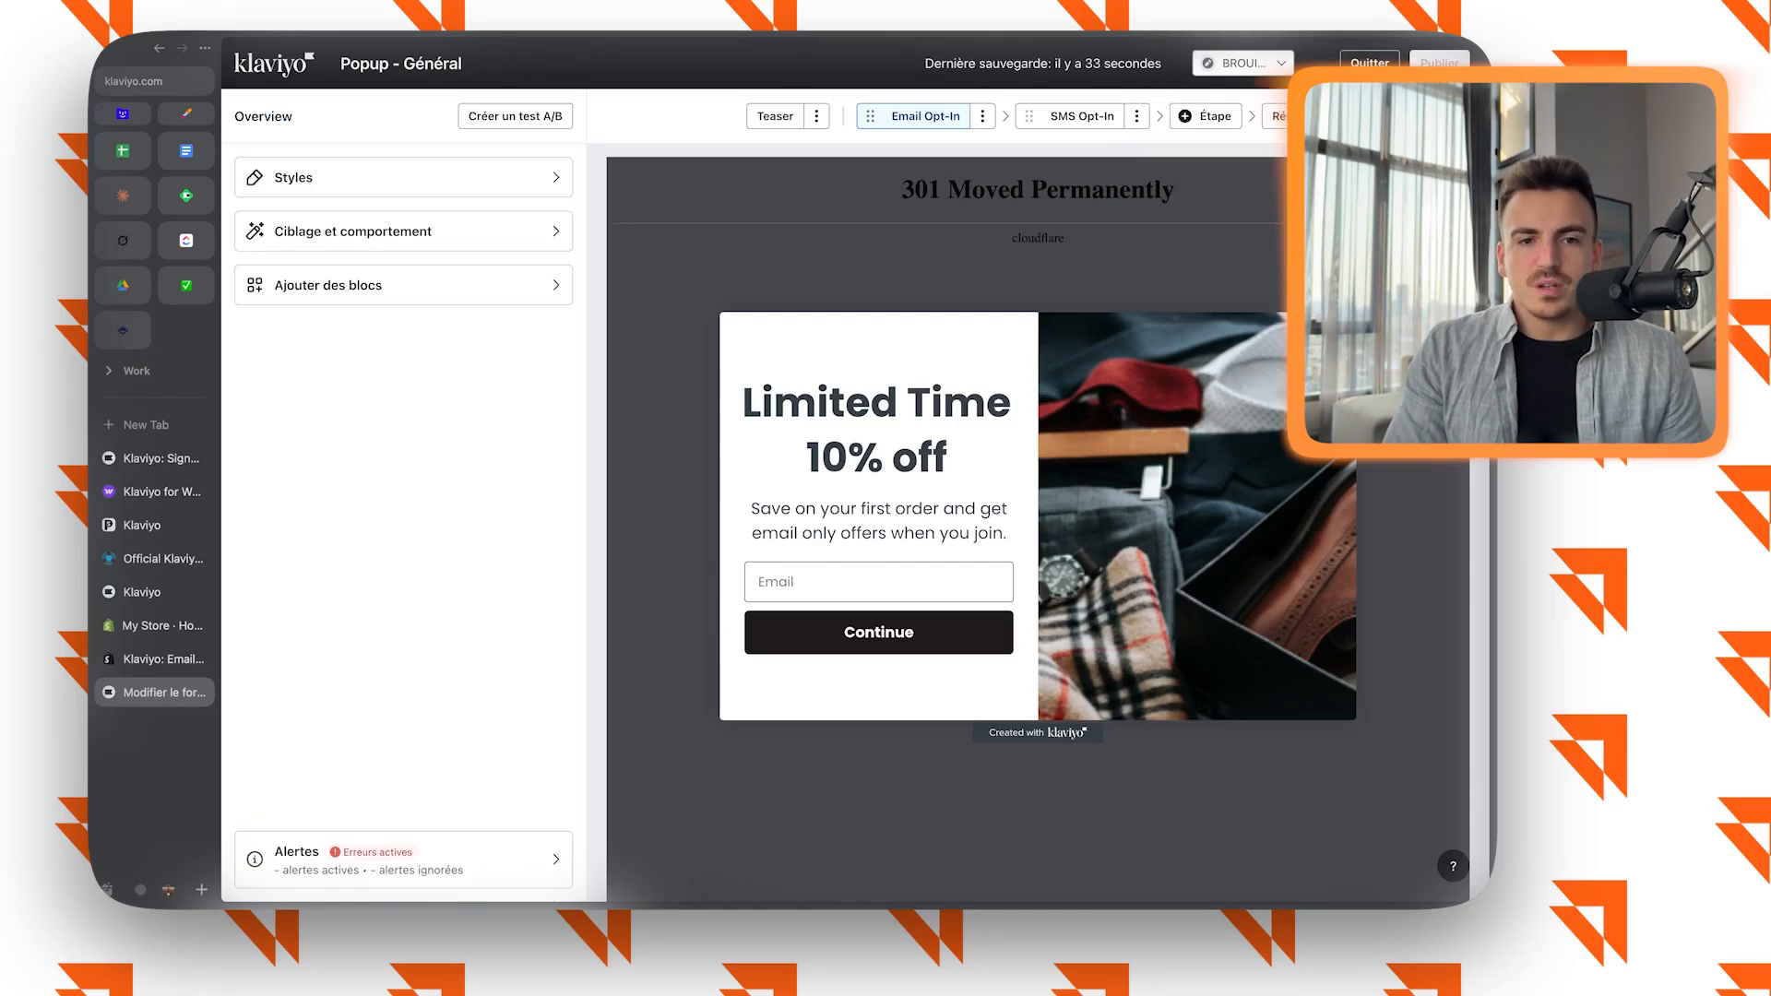
# Leave the form editor and create a flow from the Série de bienvenue template, triggered by the Newsletter list.
pyautogui.click(274, 64)
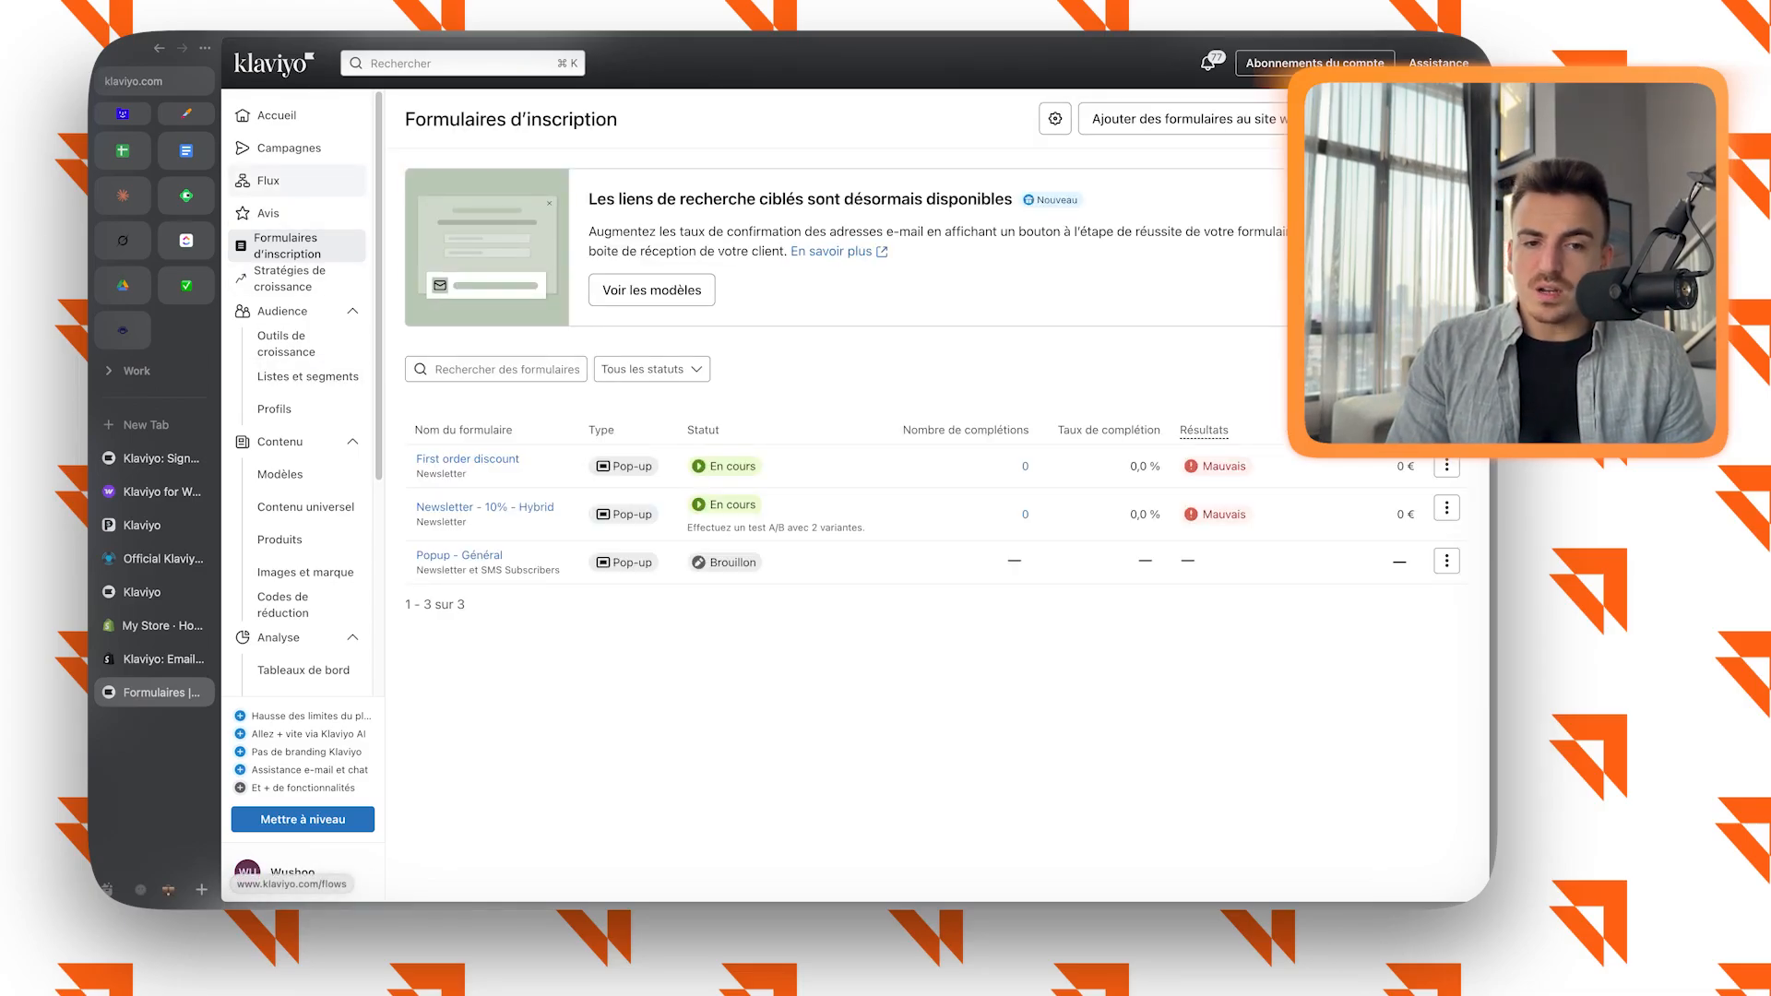
pyautogui.click(268, 180)
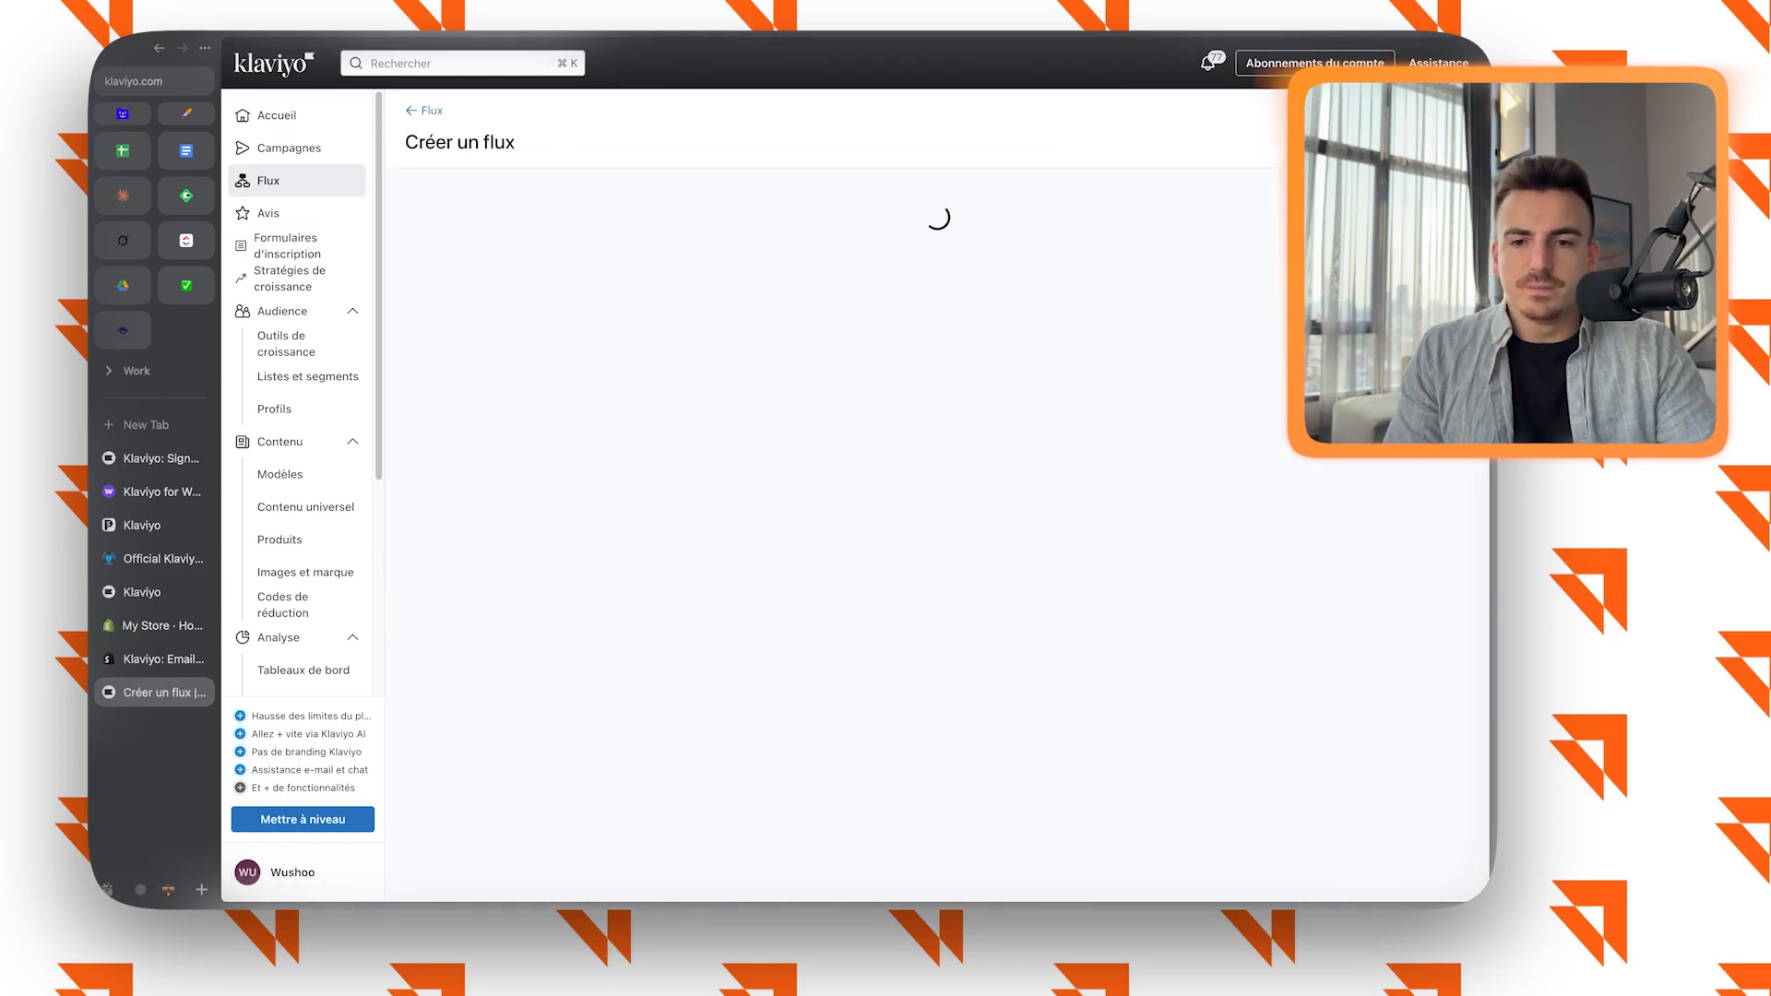
pyautogui.click(658, 587)
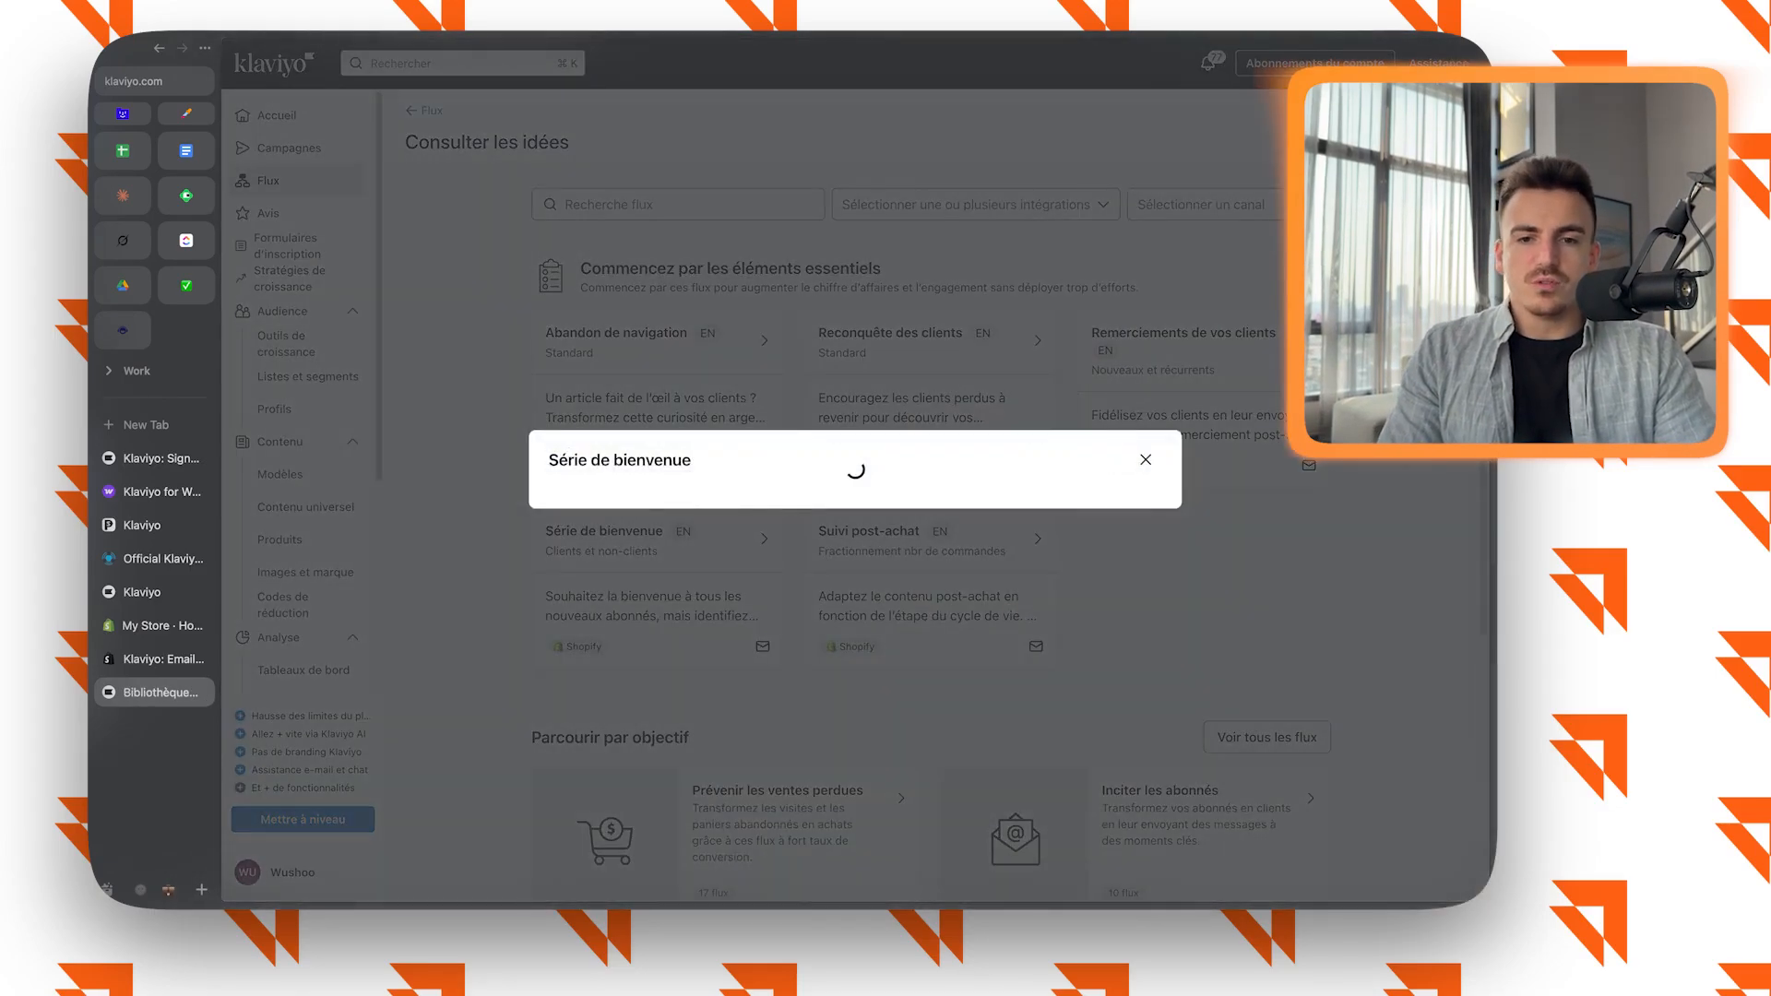
pyautogui.click(667, 513)
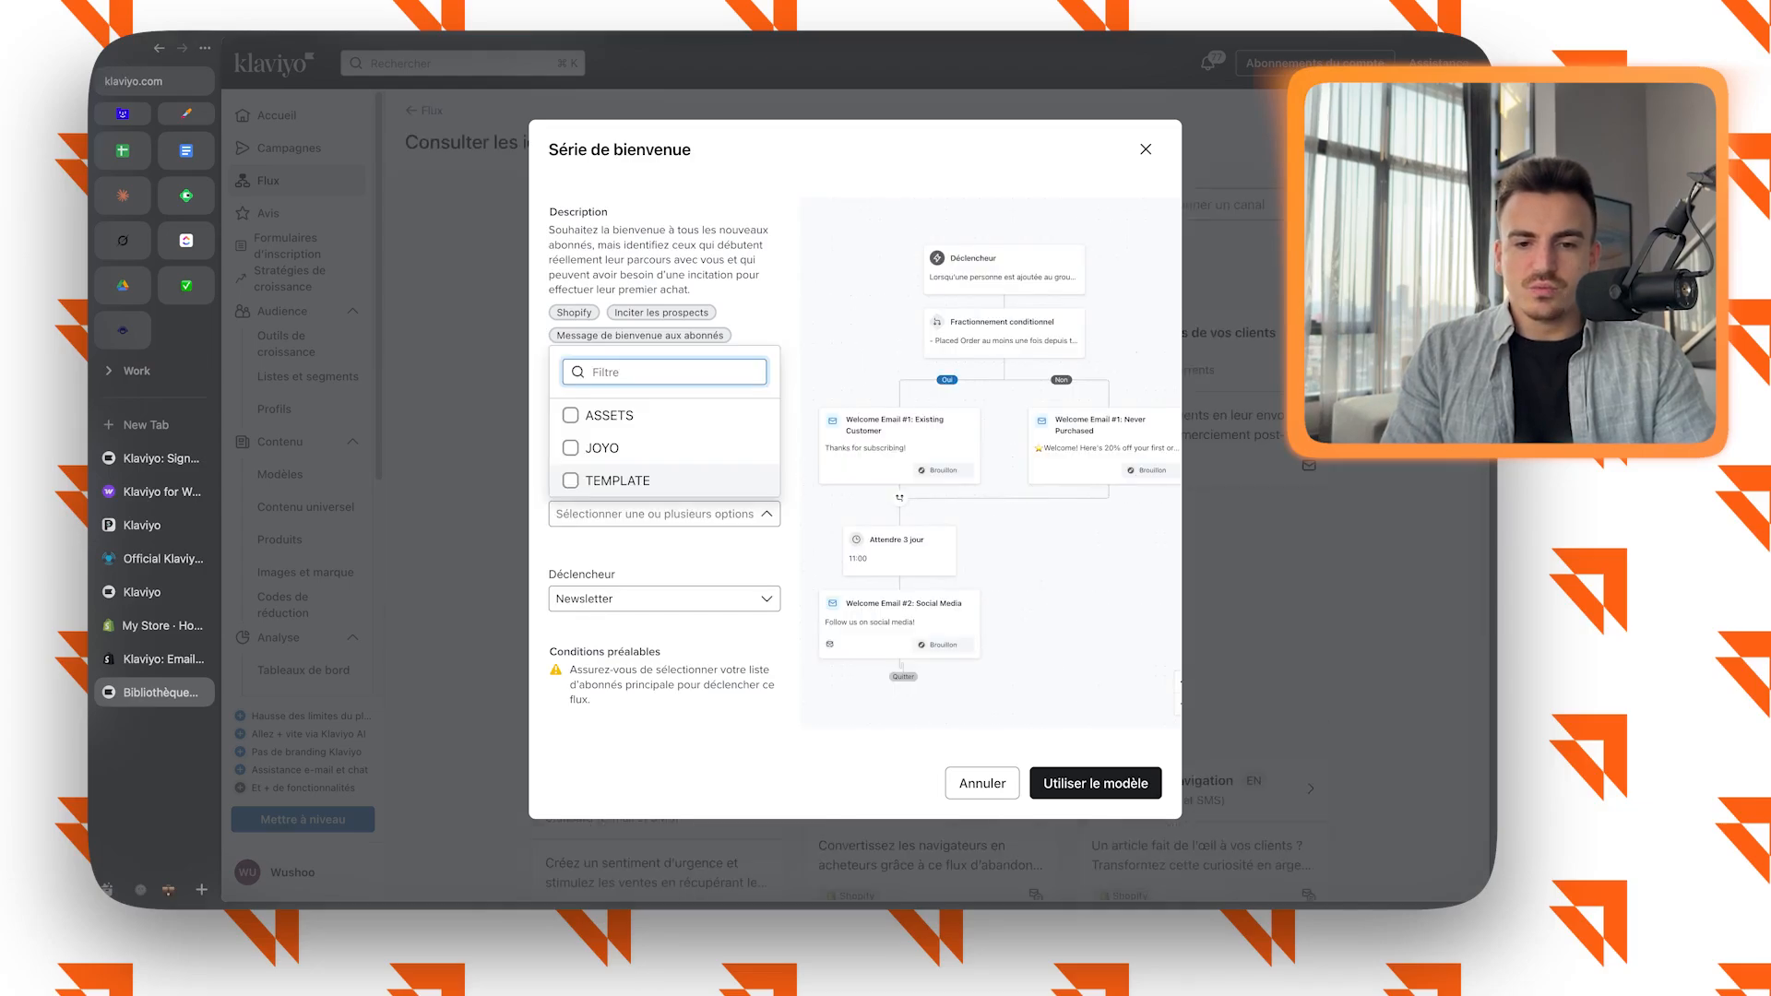
pyautogui.click(667, 514)
pyautogui.click(666, 599)
pyautogui.click(666, 599)
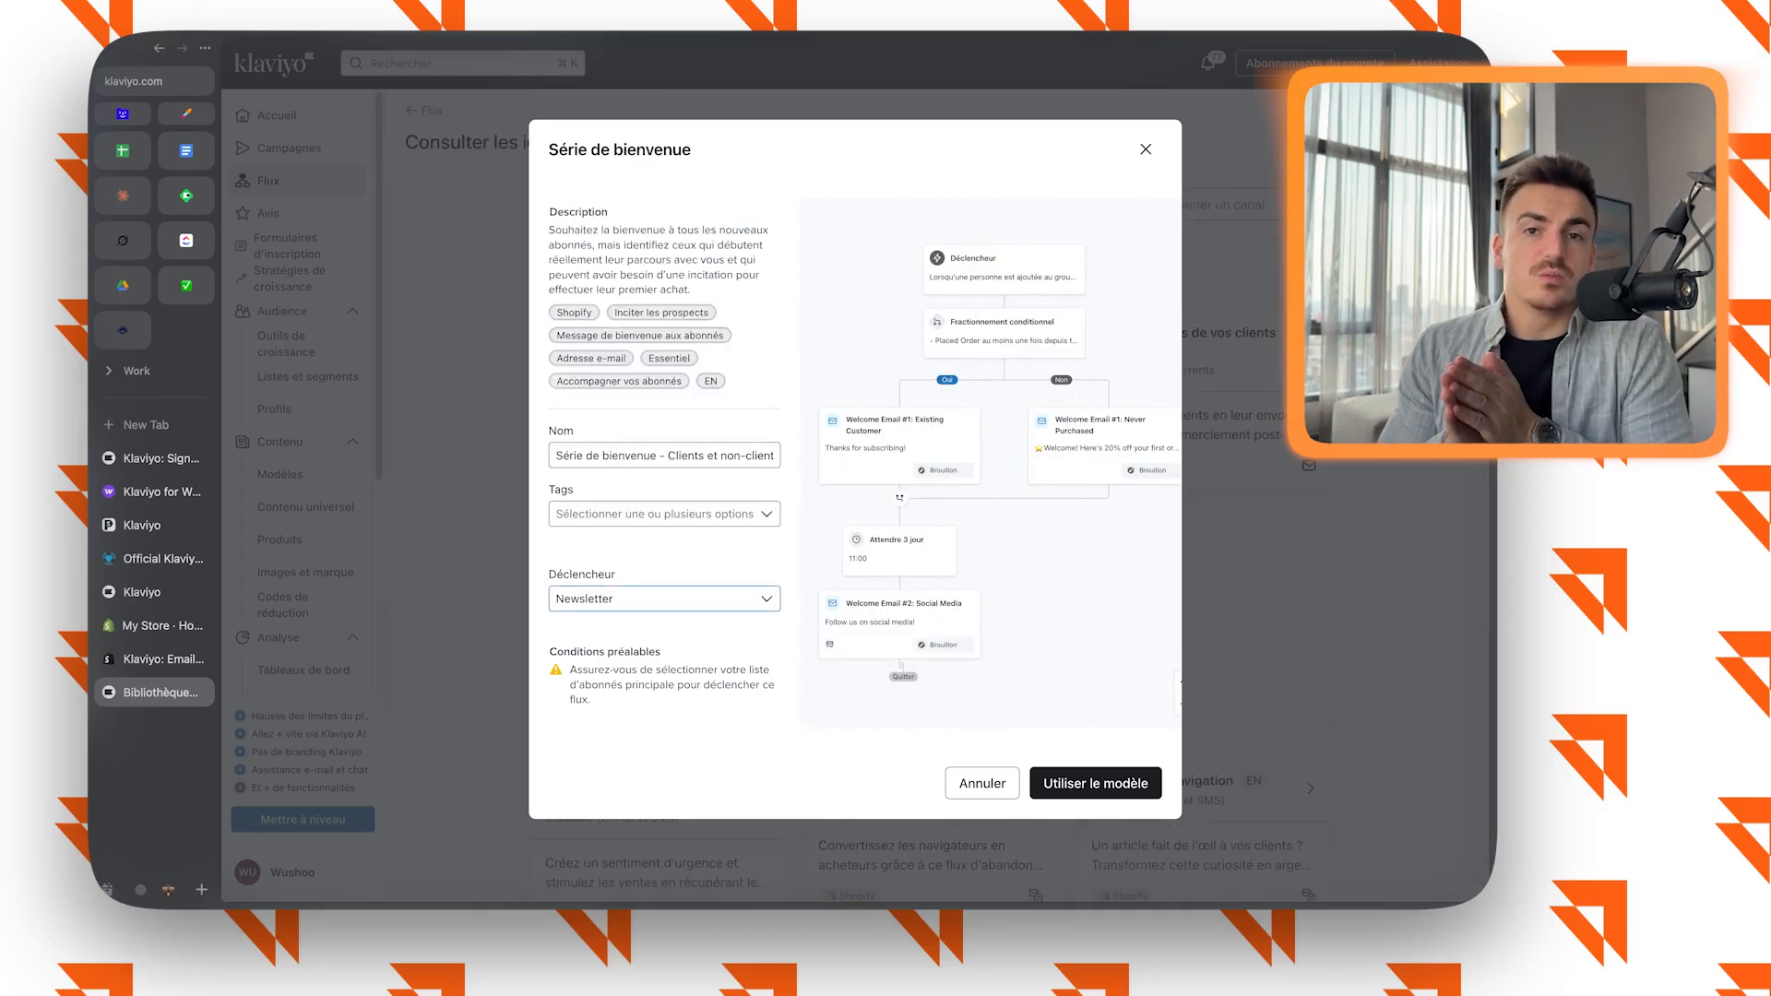
pyautogui.click(1095, 783)
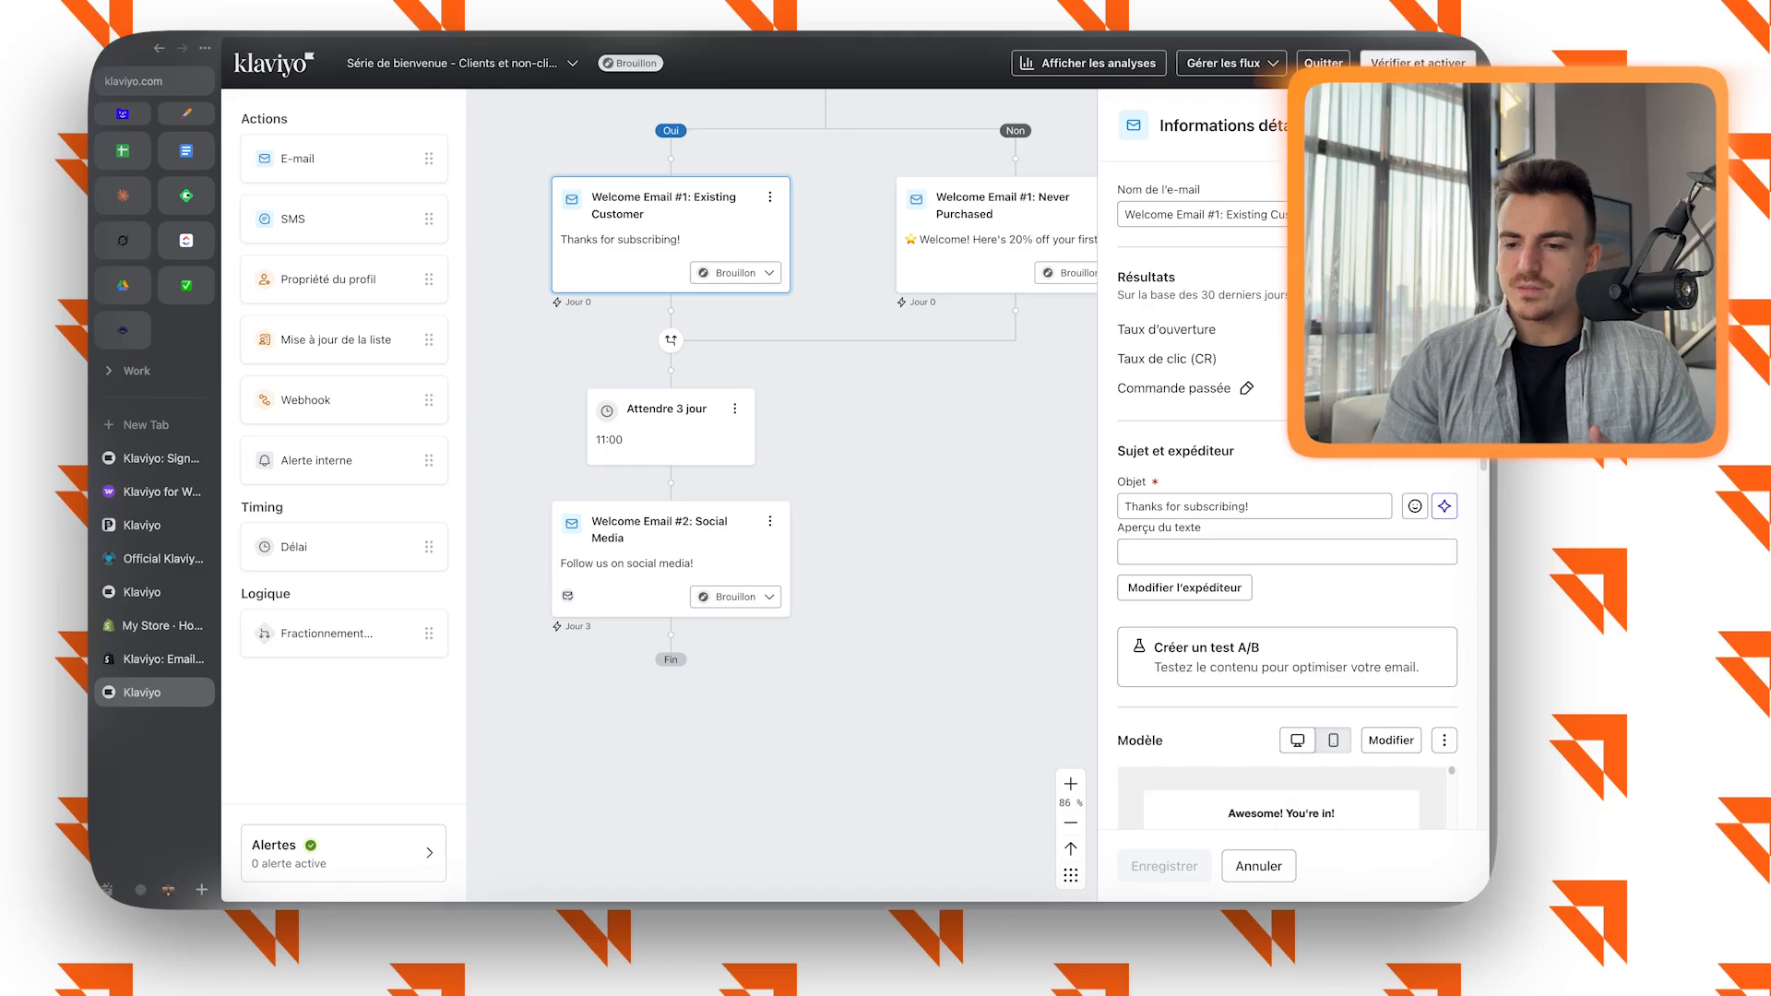
# Review the name, subject and template preview of the Welcome Email #1 for existing customers.
pyautogui.tripleClick(1218, 507)
pyautogui.doubleClick(1246, 215)
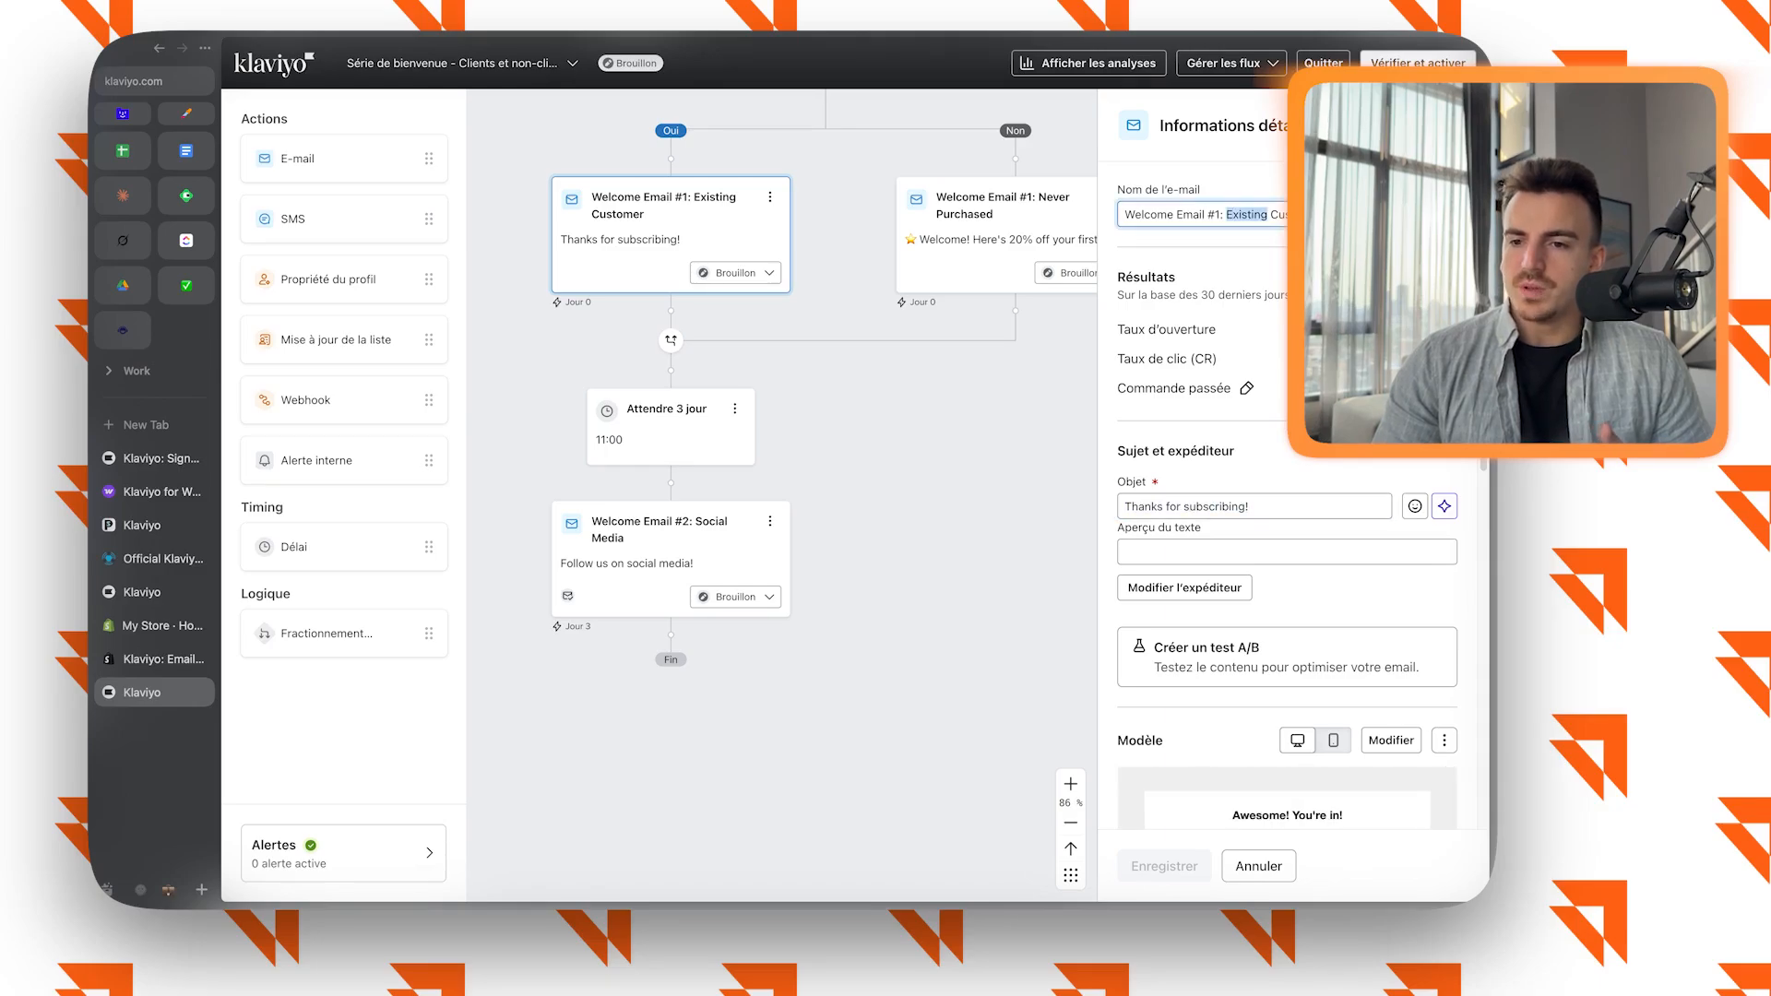
pyautogui.scroll(-3, 1287, 507)
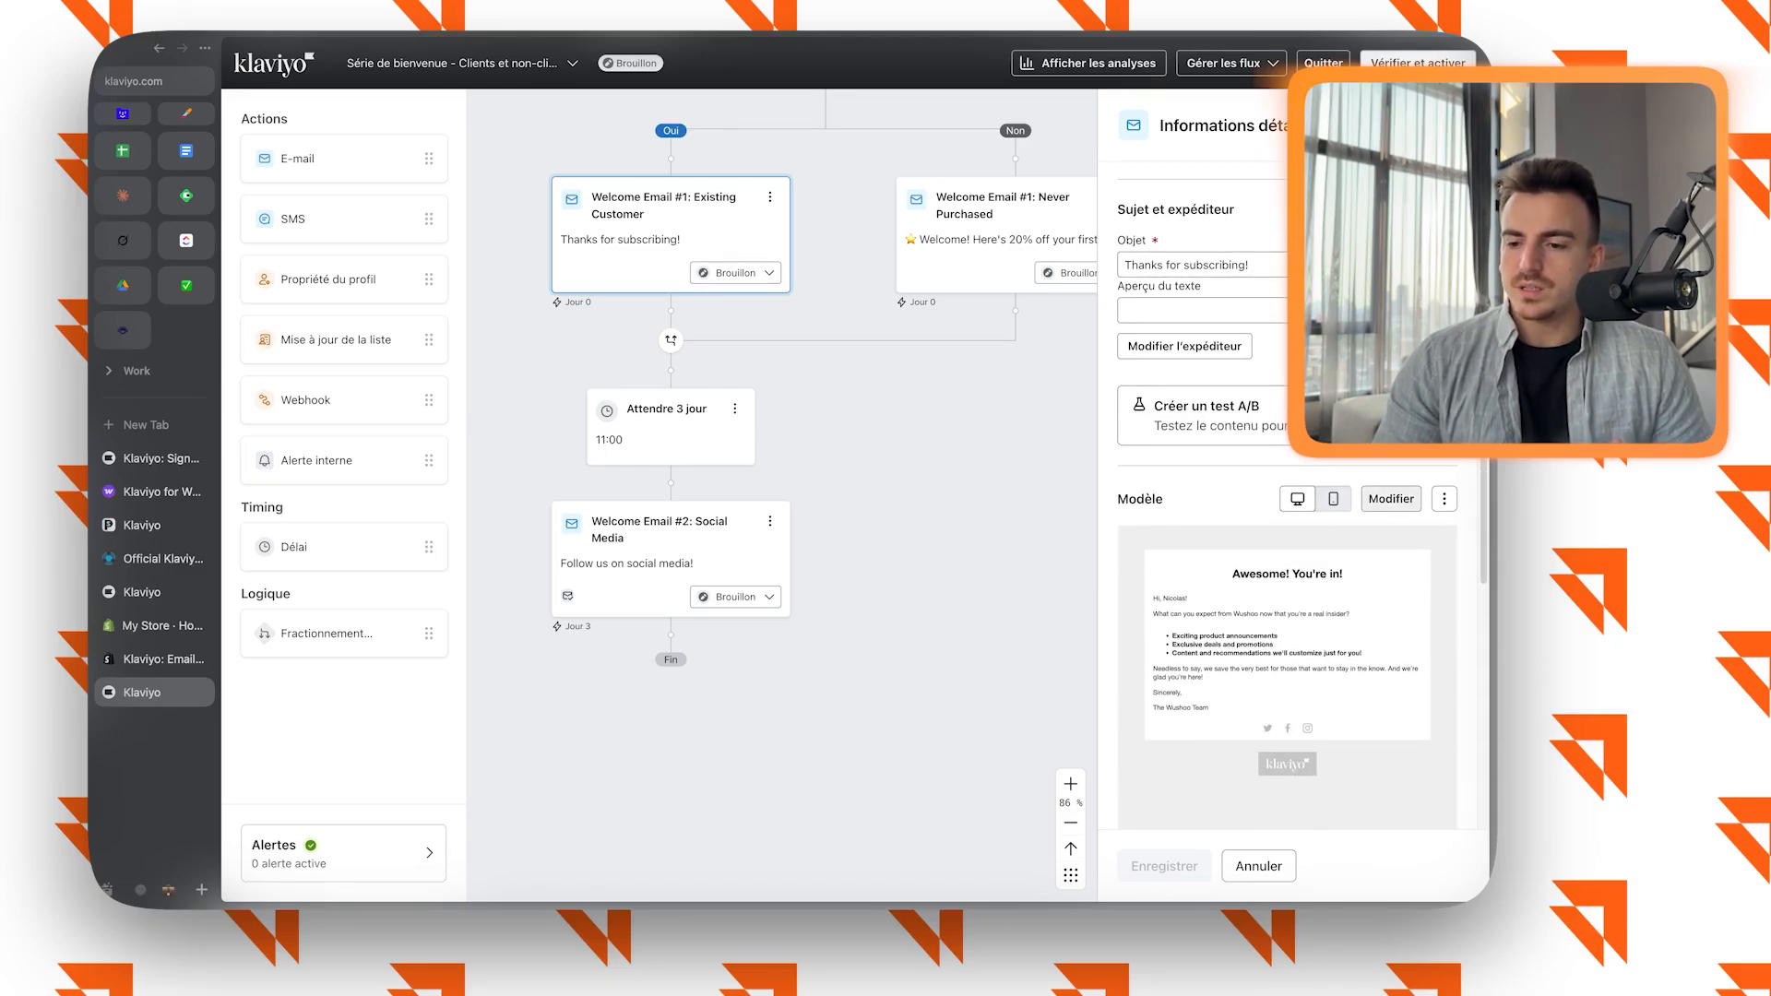
pyautogui.scroll(4, 782, 495)
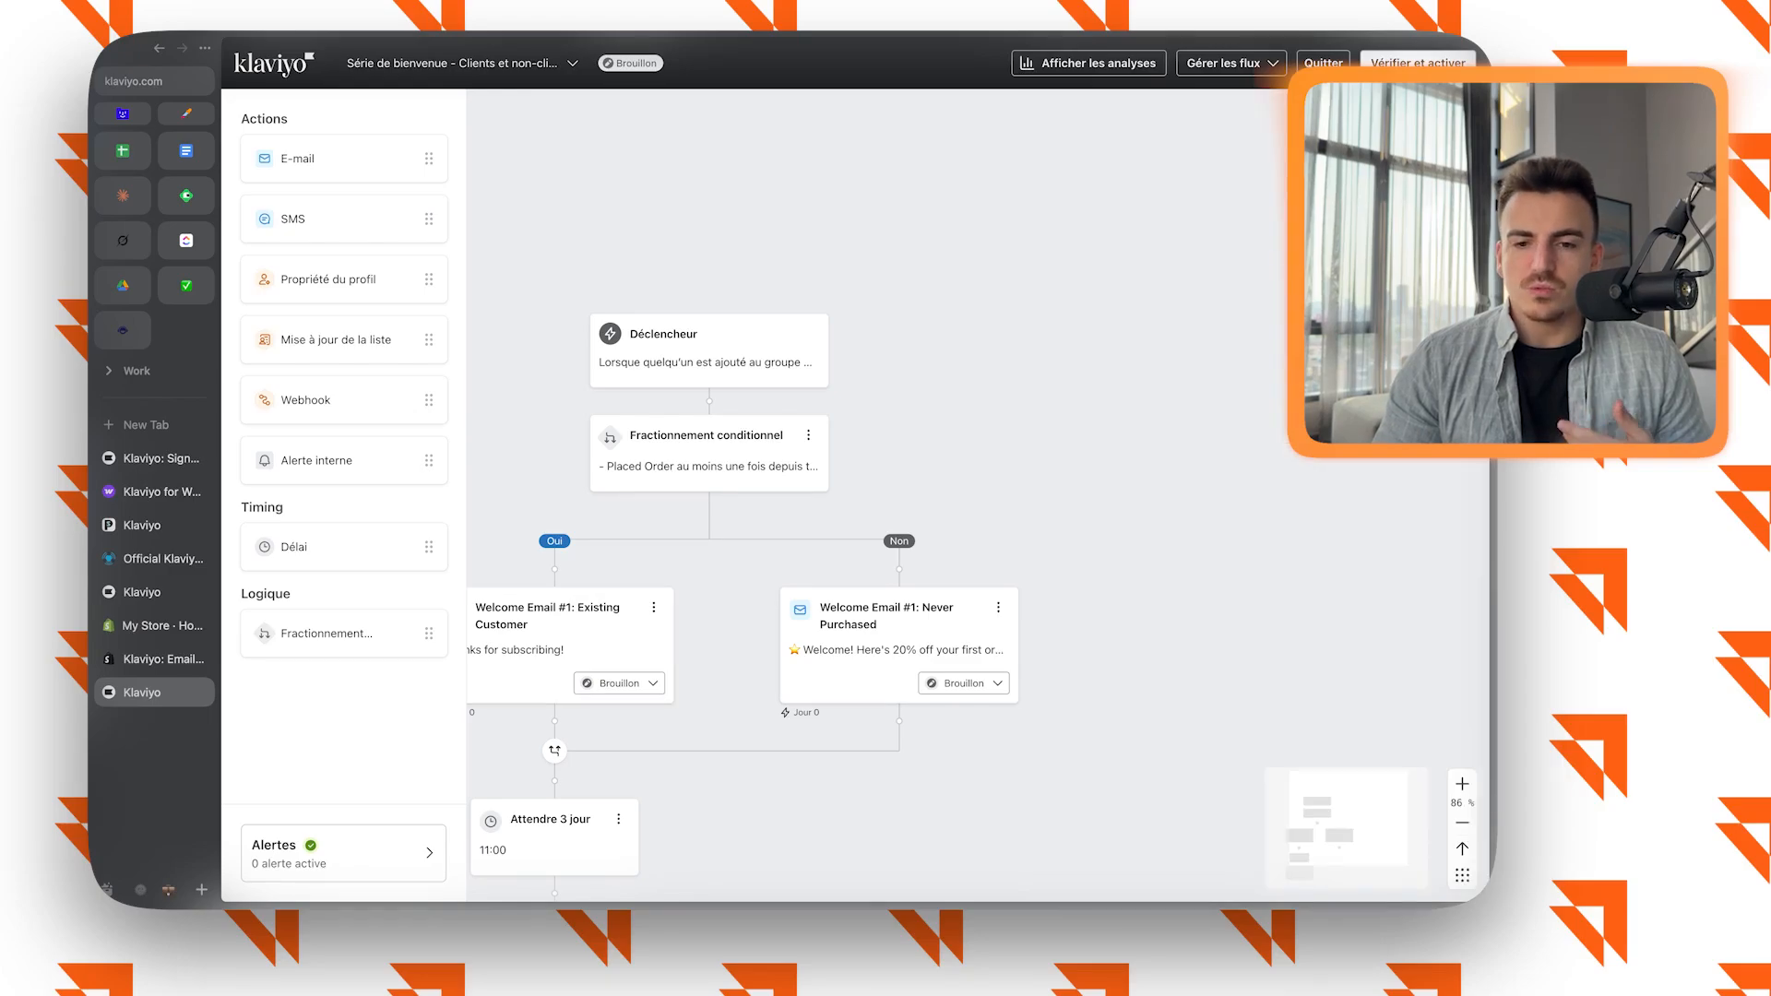
pyautogui.scroll(-1, 897, 572)
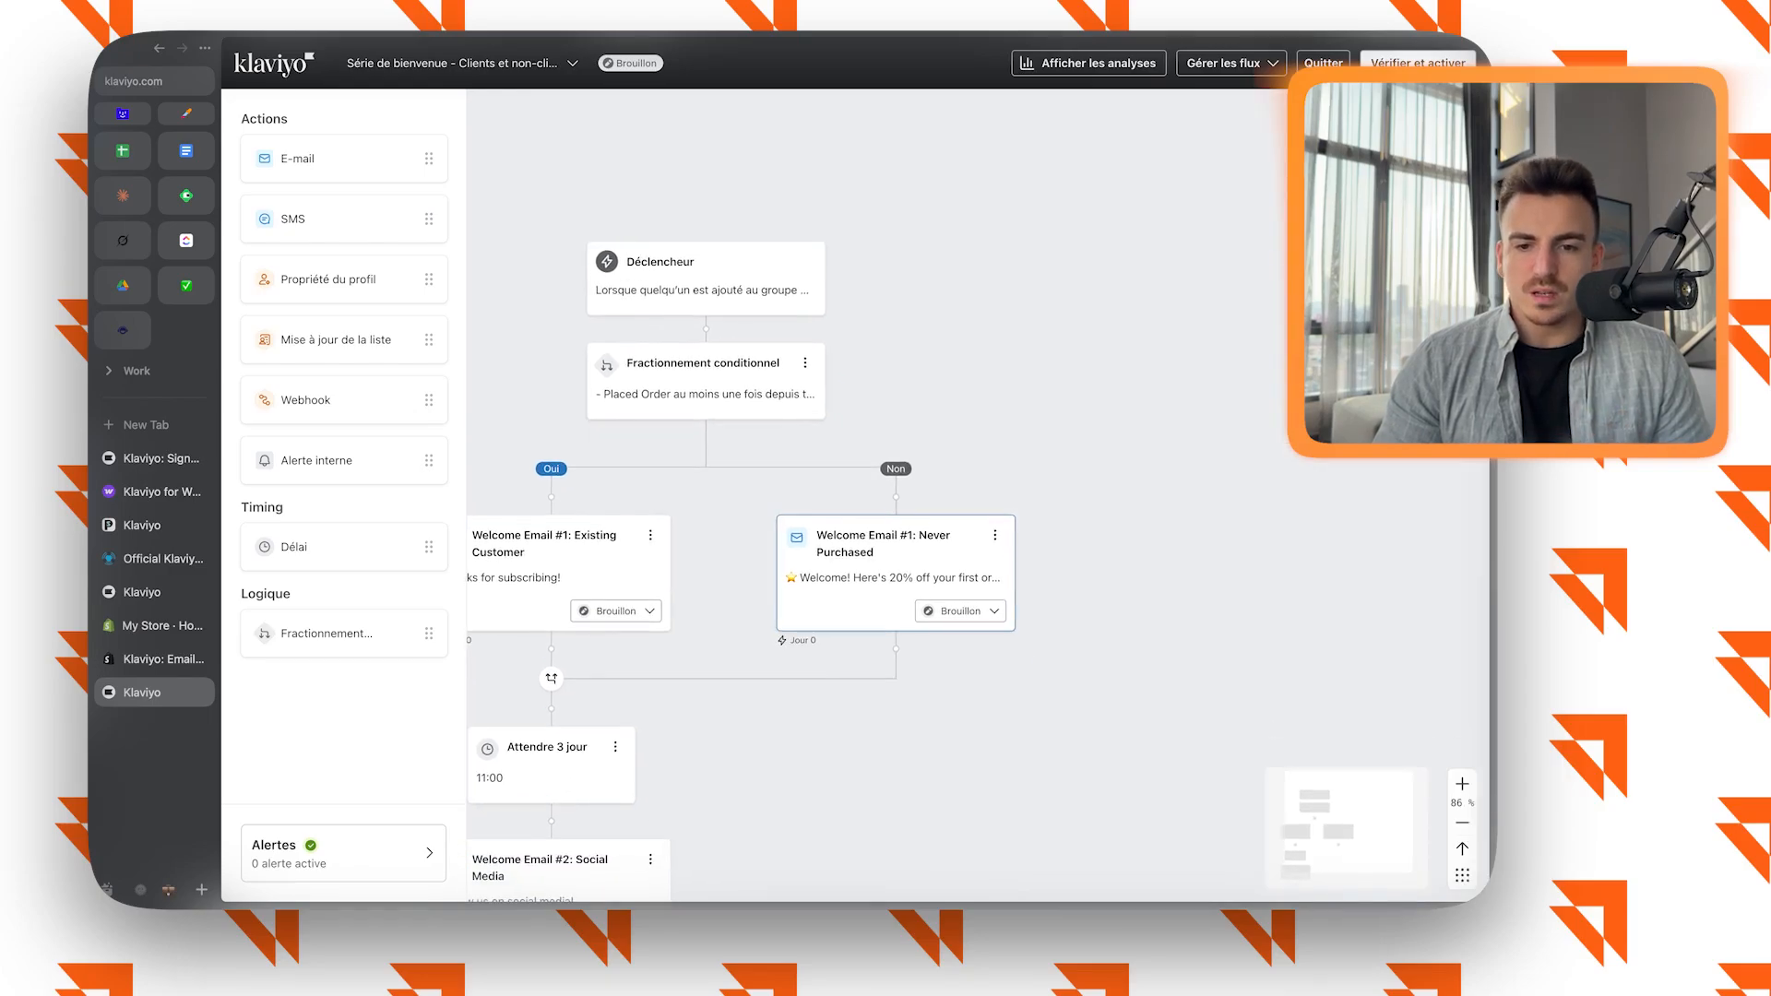
# Examine the conditional split on placed orders and compare the first welcome emails on its Oui and Non branches.
pyautogui.click(708, 380)
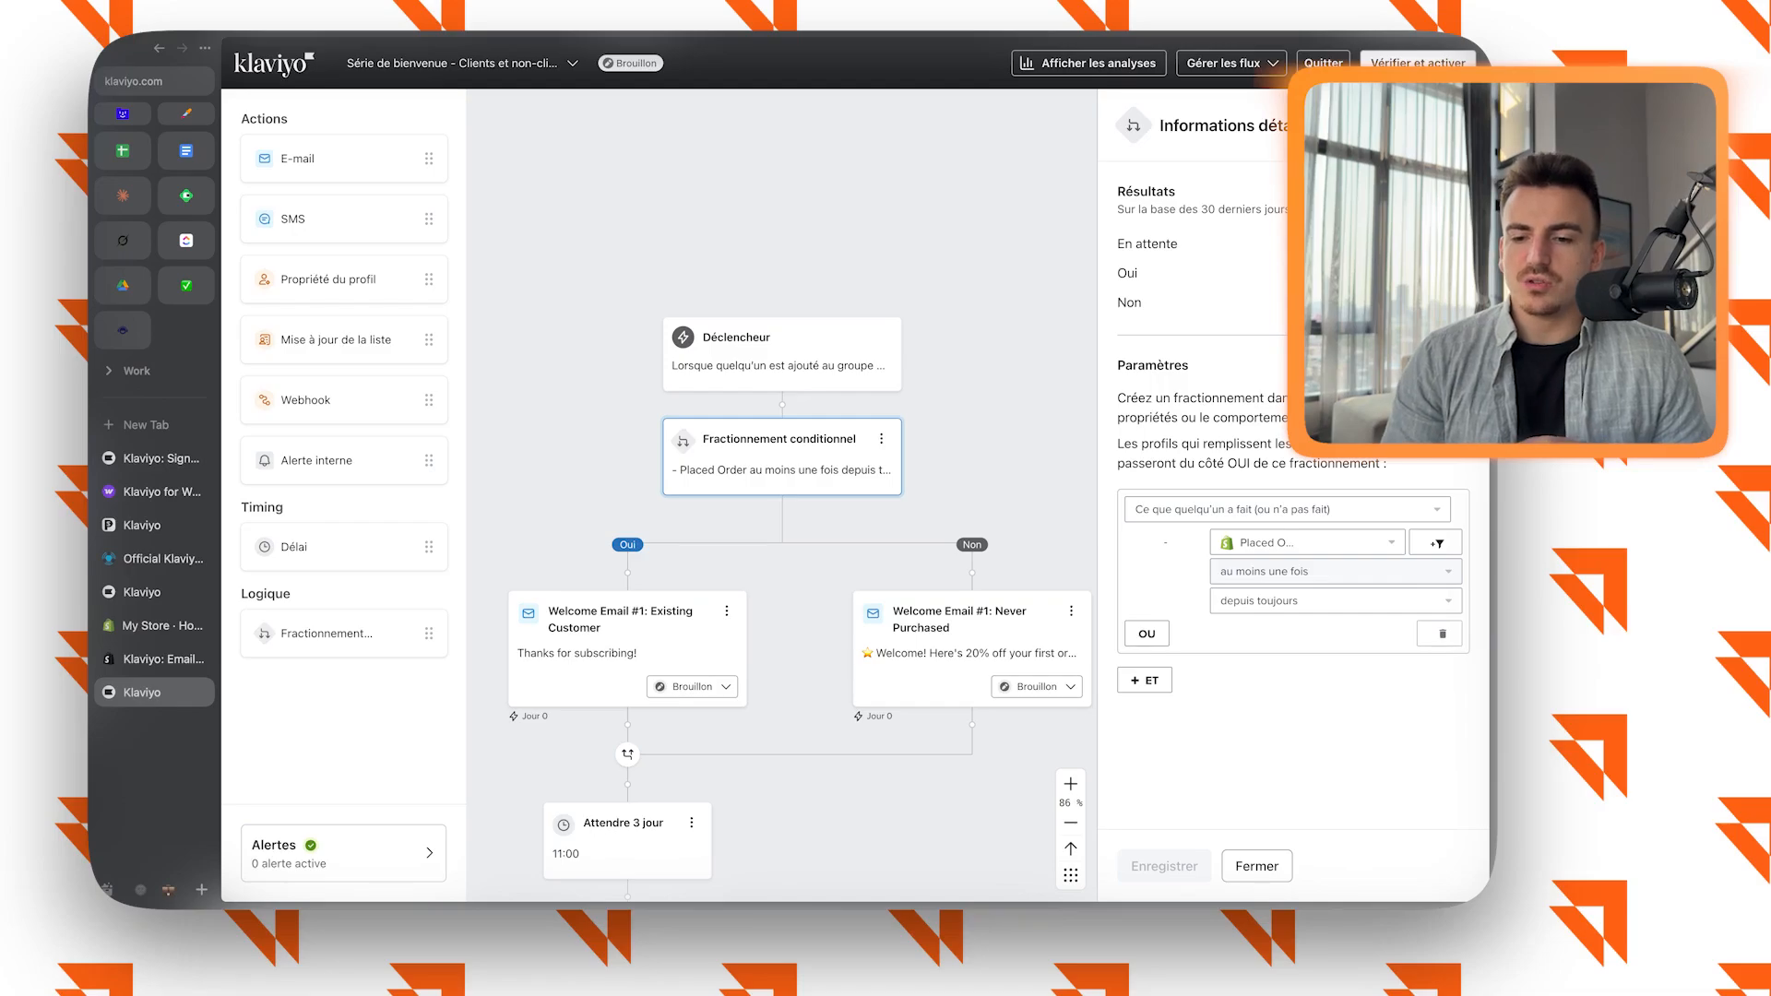
pyautogui.scroll(-1, 766, 411)
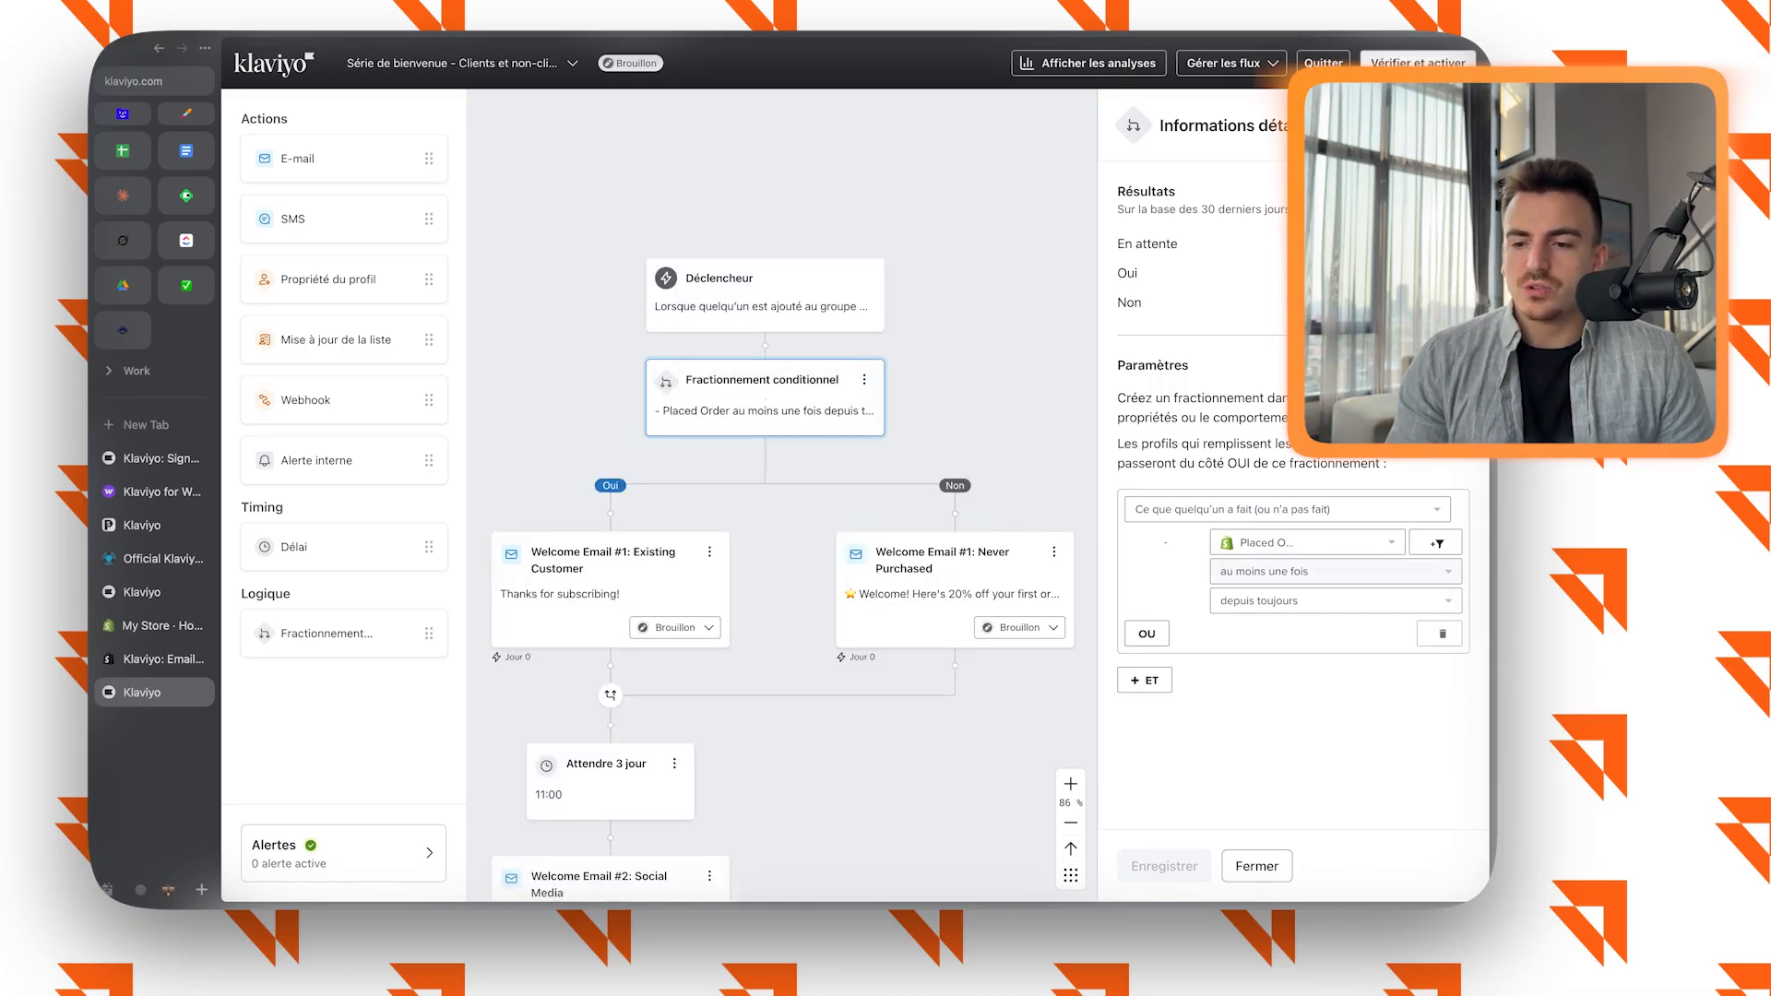
pyautogui.click(610, 591)
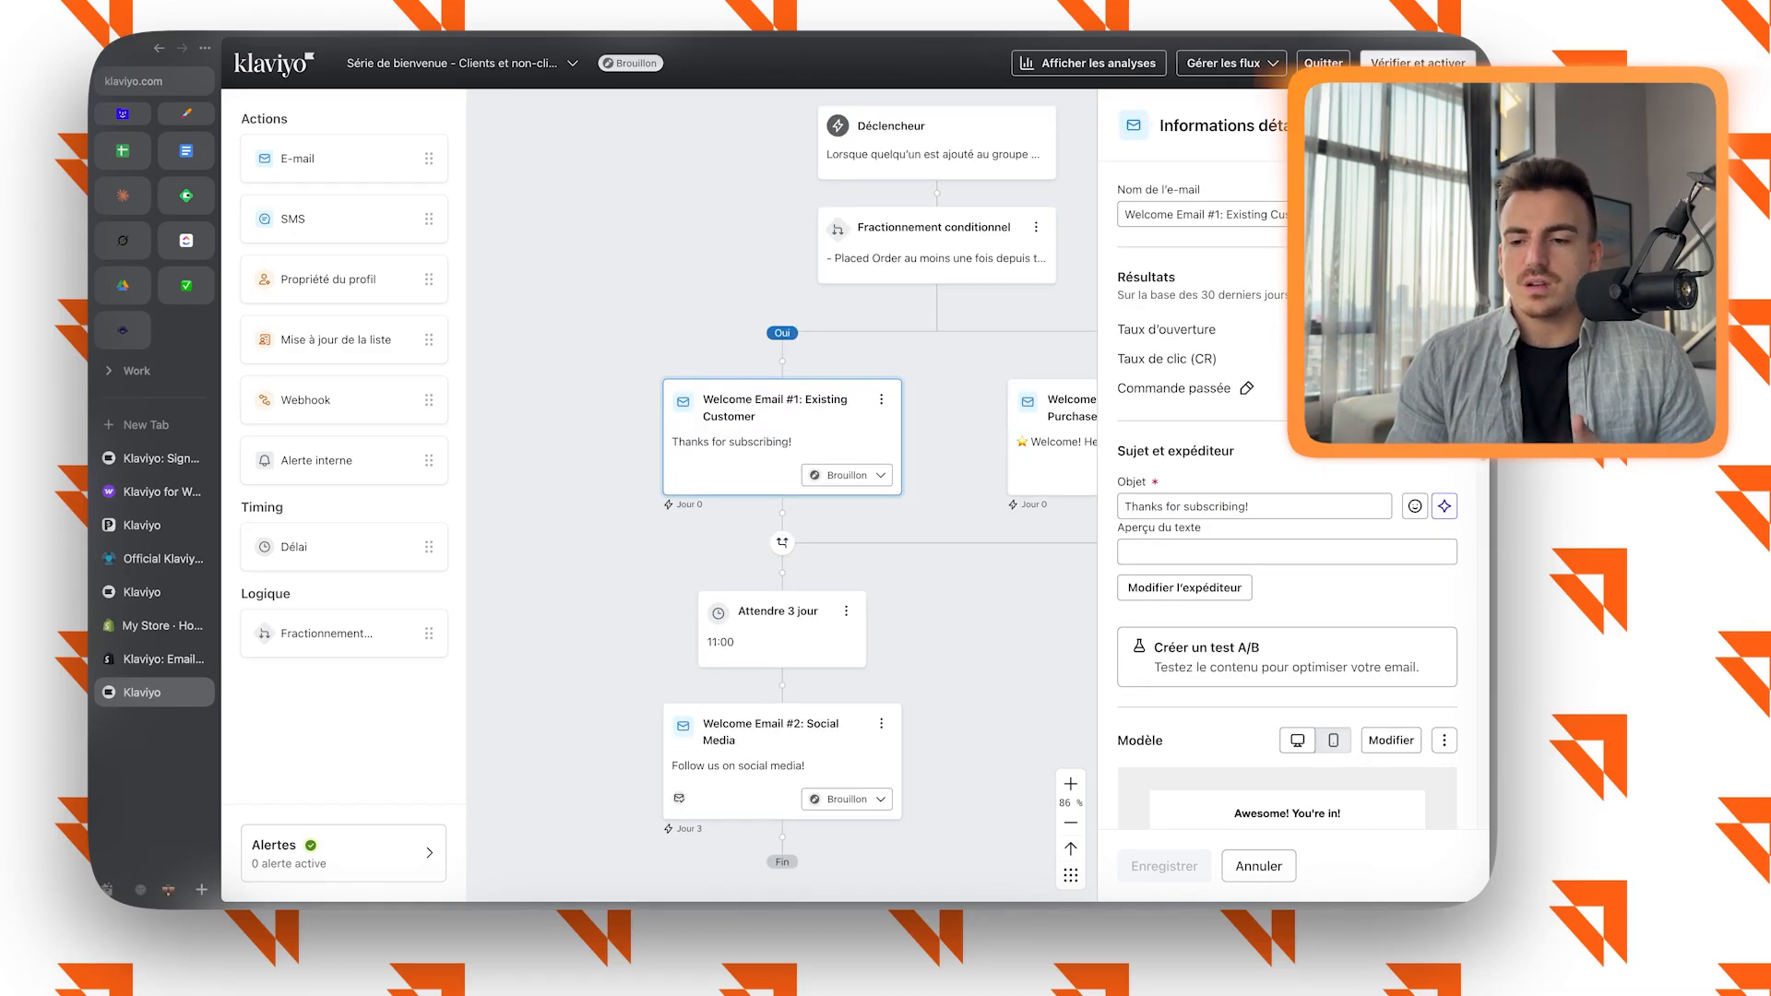
pyautogui.scroll(-5, 1287, 590)
pyautogui.scroll(1, 783, 498)
pyautogui.hscroll(1, 782, 498)
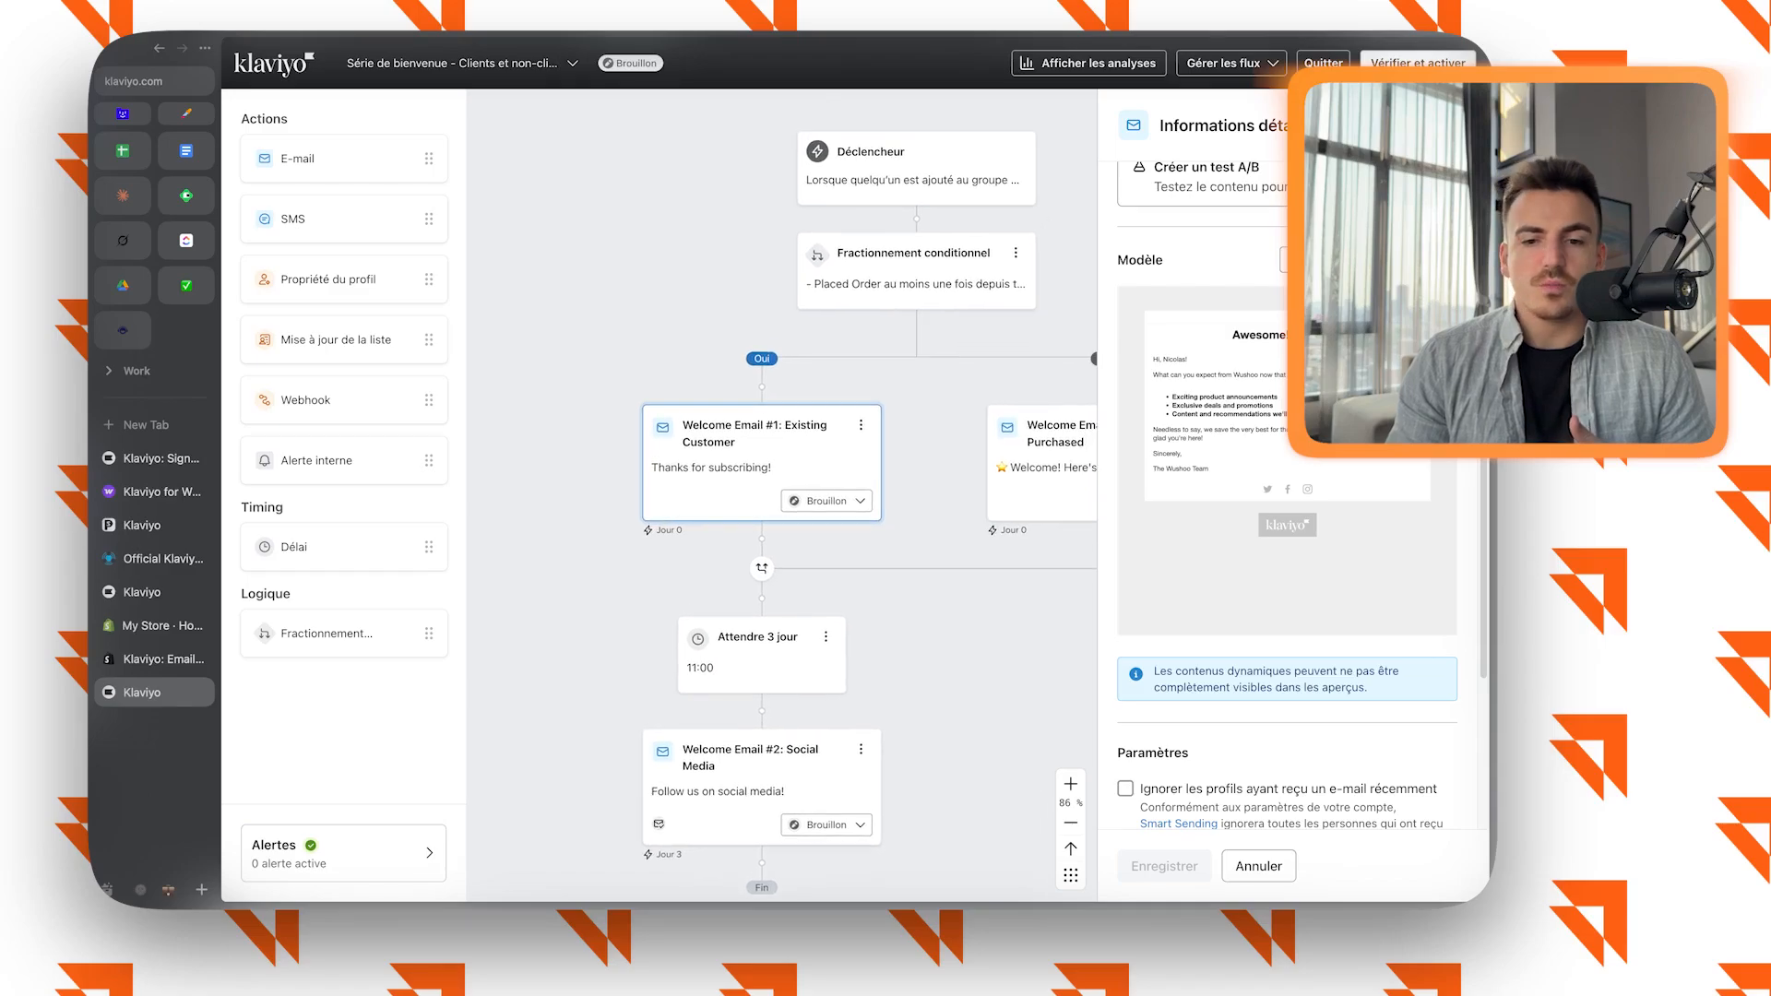
pyautogui.scroll(1, 783, 498)
pyautogui.hscroll(1, 782, 498)
pyautogui.click(983, 517)
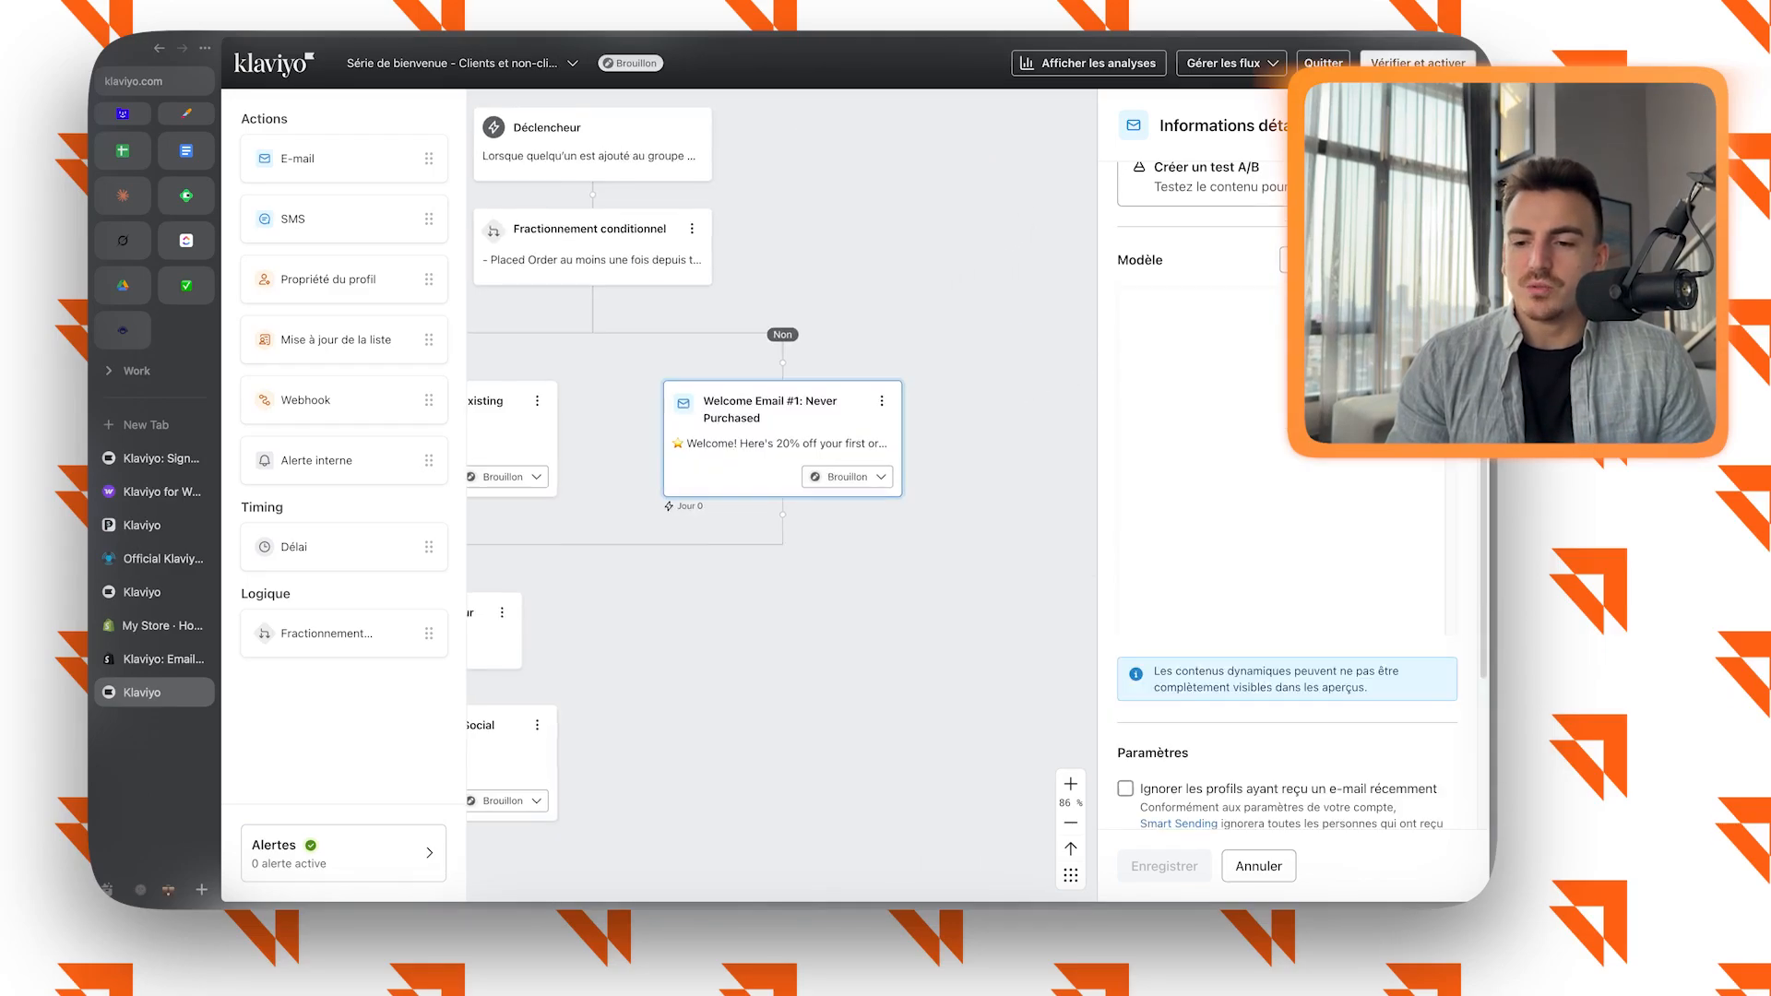
pyautogui.scroll(1, 983, 517)
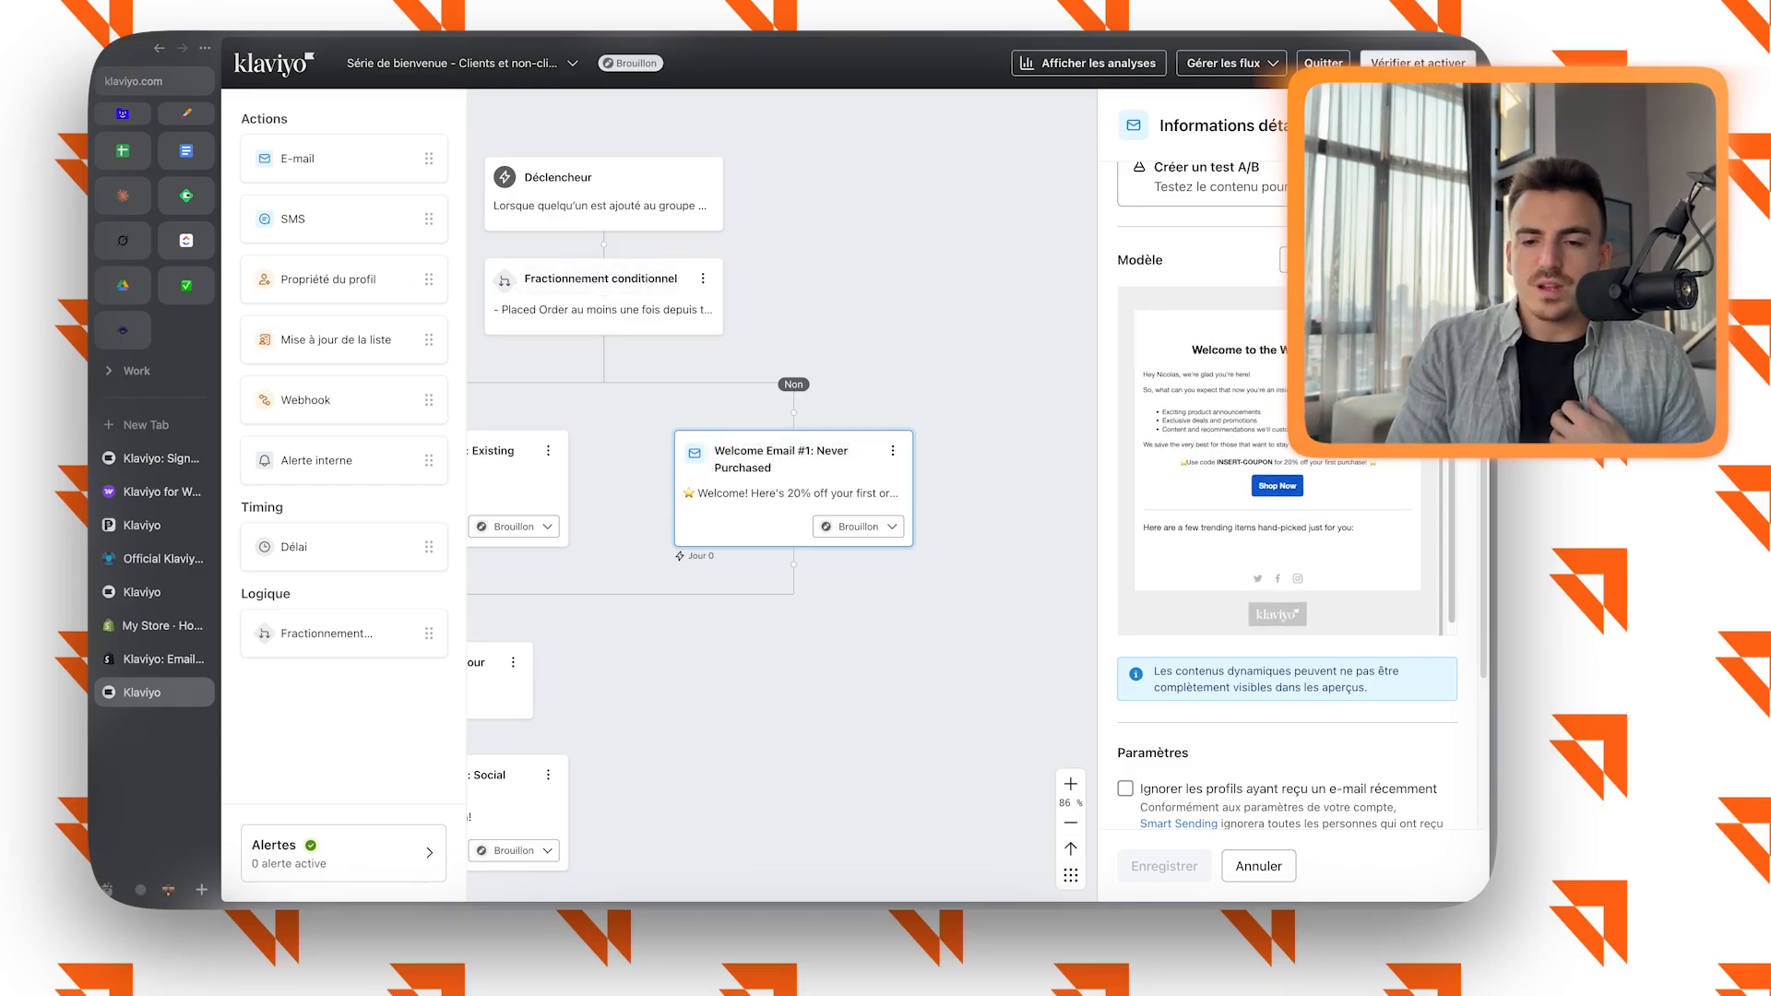
# Inspect the welcome flow's trigger and its list and profile filter settings.
pyautogui.scroll(1, 793, 494)
pyautogui.scroll(1, 784, 443)
pyautogui.click(779, 346)
pyautogui.hscroll(-2, 779, 341)
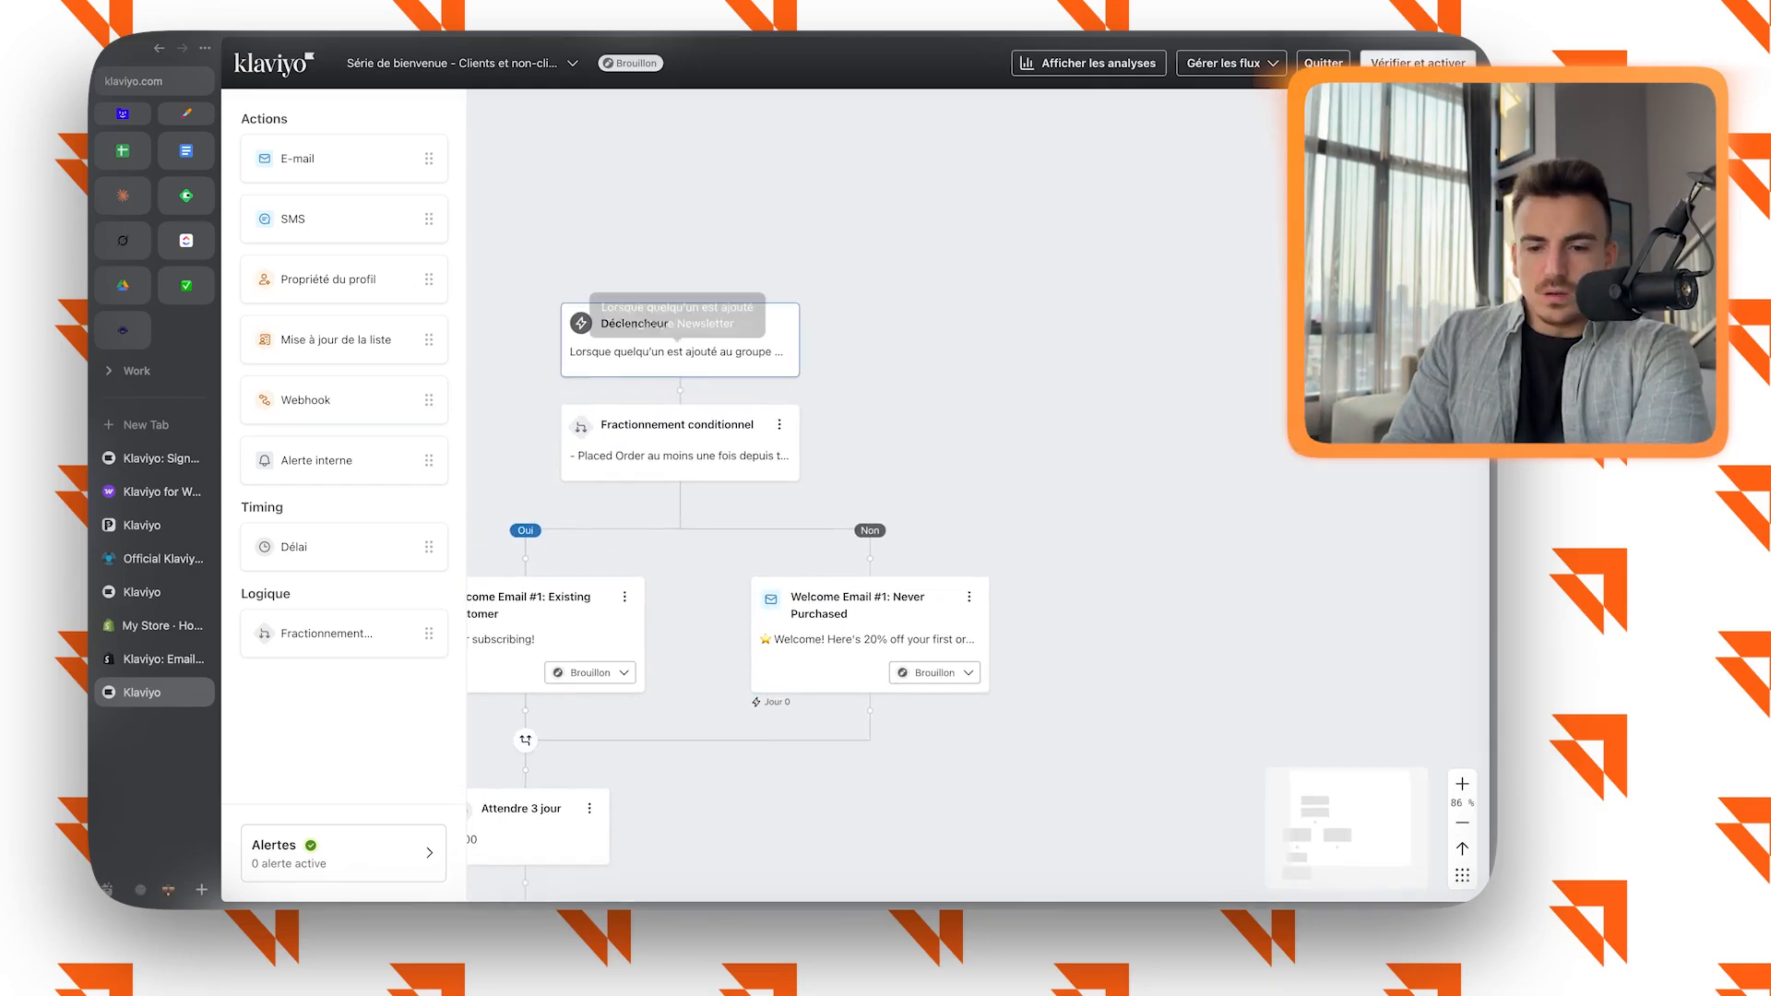
pyautogui.click(733, 320)
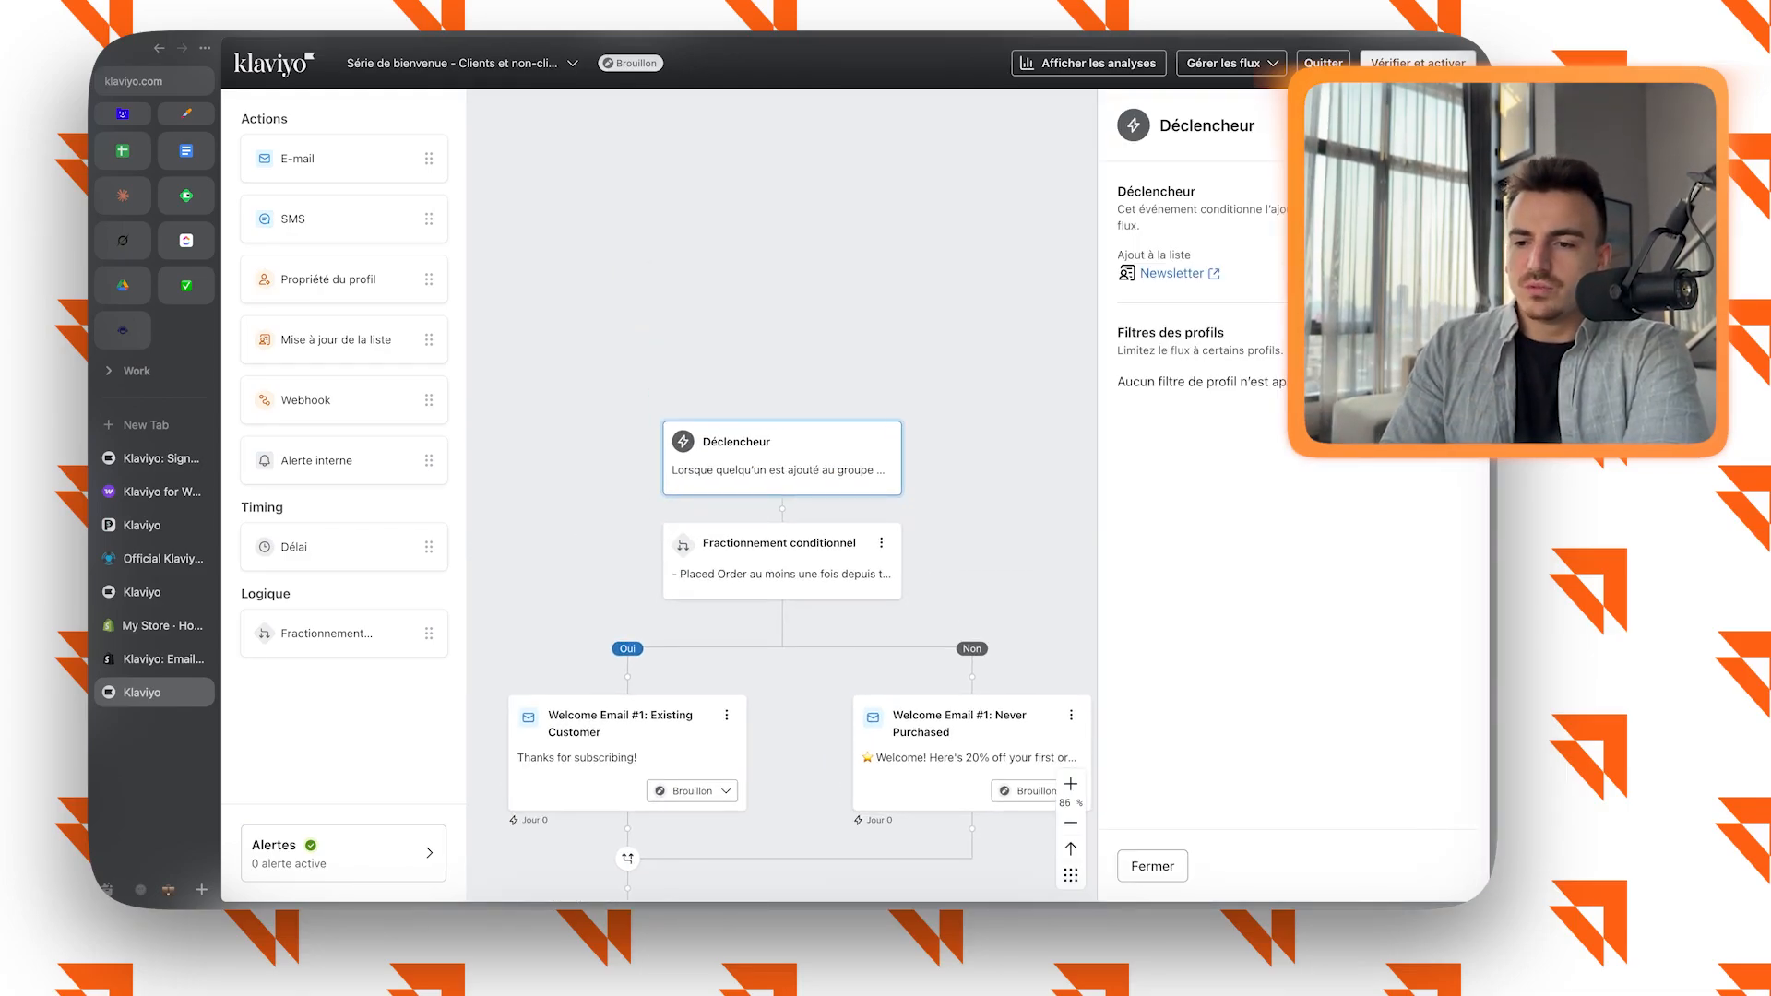
pyautogui.scroll(-1, 782, 479)
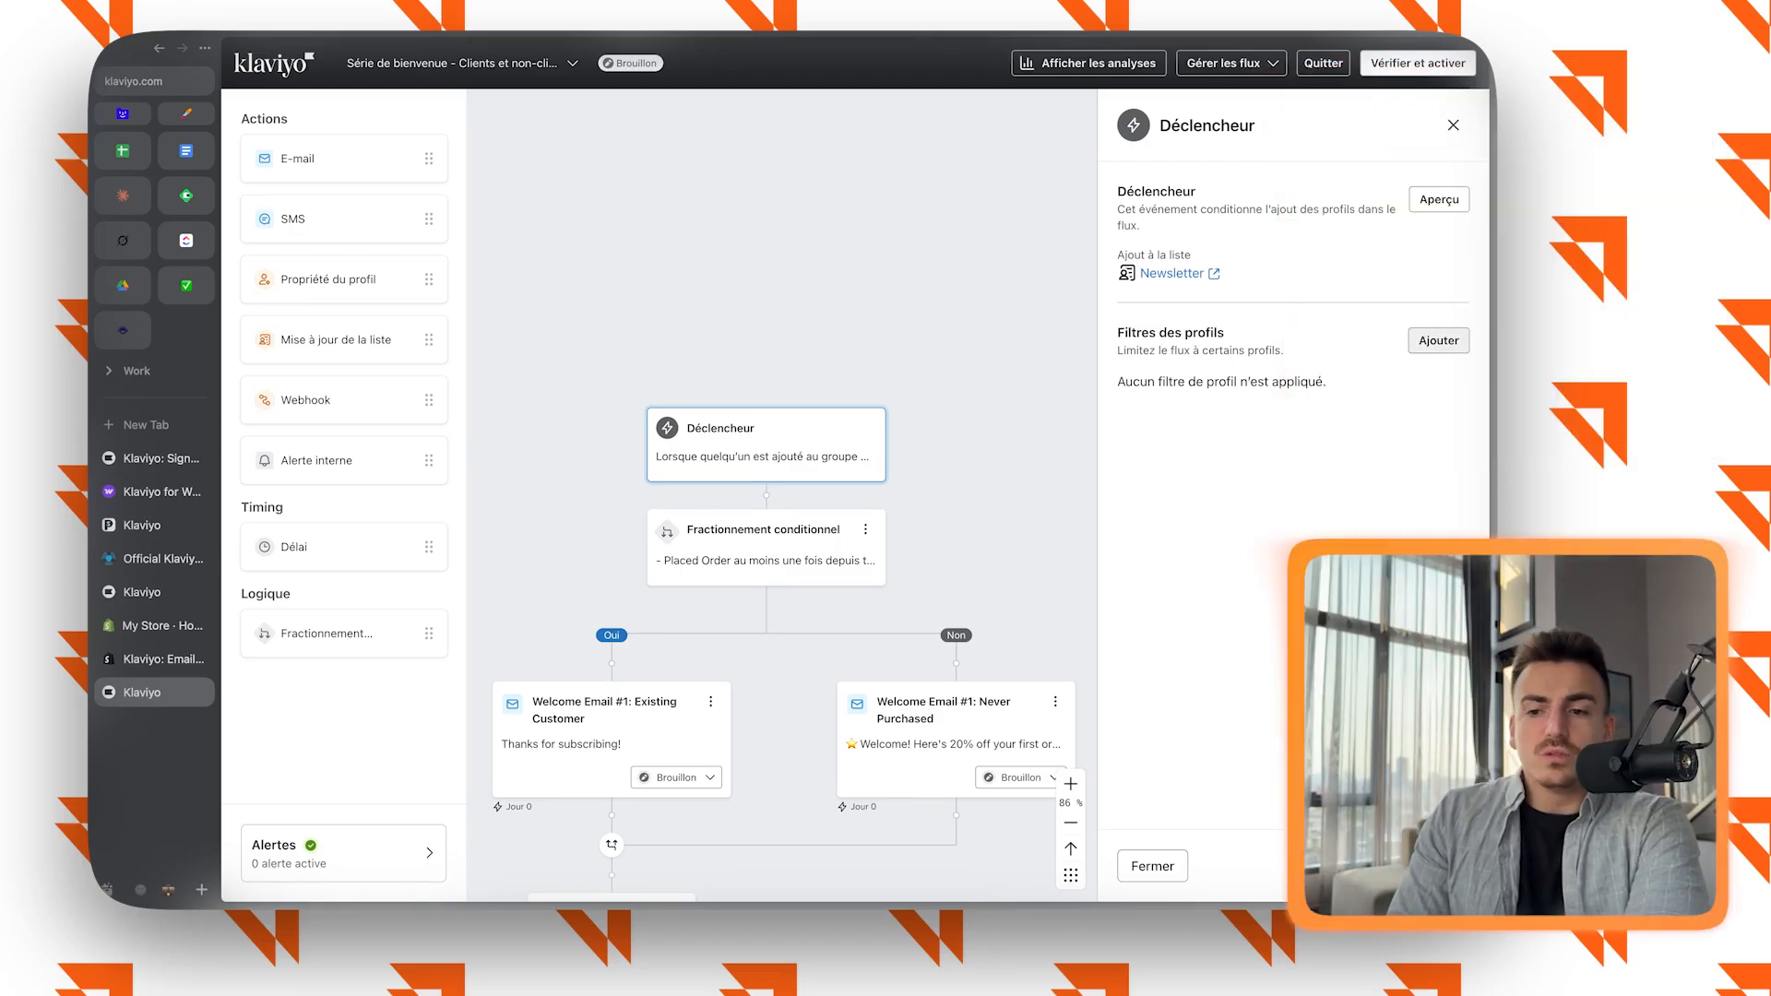
# Examine the condition types available for a profile filter on the trigger, and close it without saving a filter.
pyautogui.click(1439, 340)
pyautogui.click(1293, 244)
pyautogui.click(1288, 251)
pyautogui.click(1233, 281)
pyautogui.click(1287, 251)
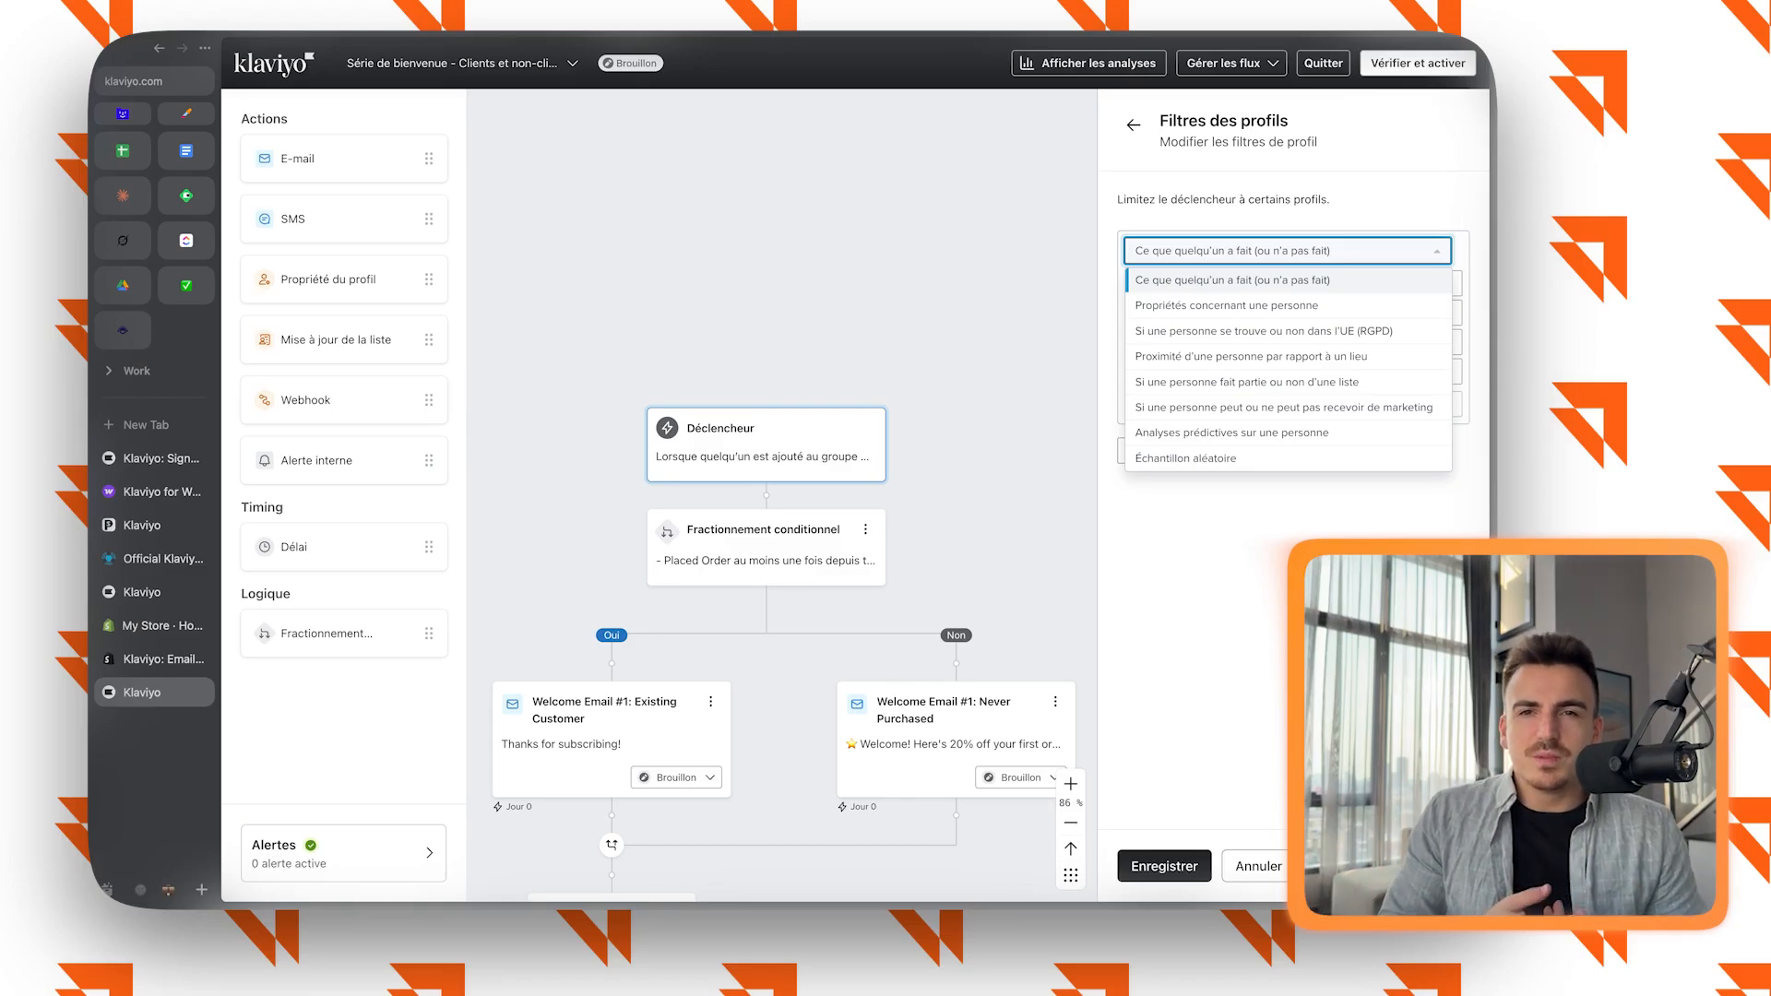
pyautogui.press('Escape')
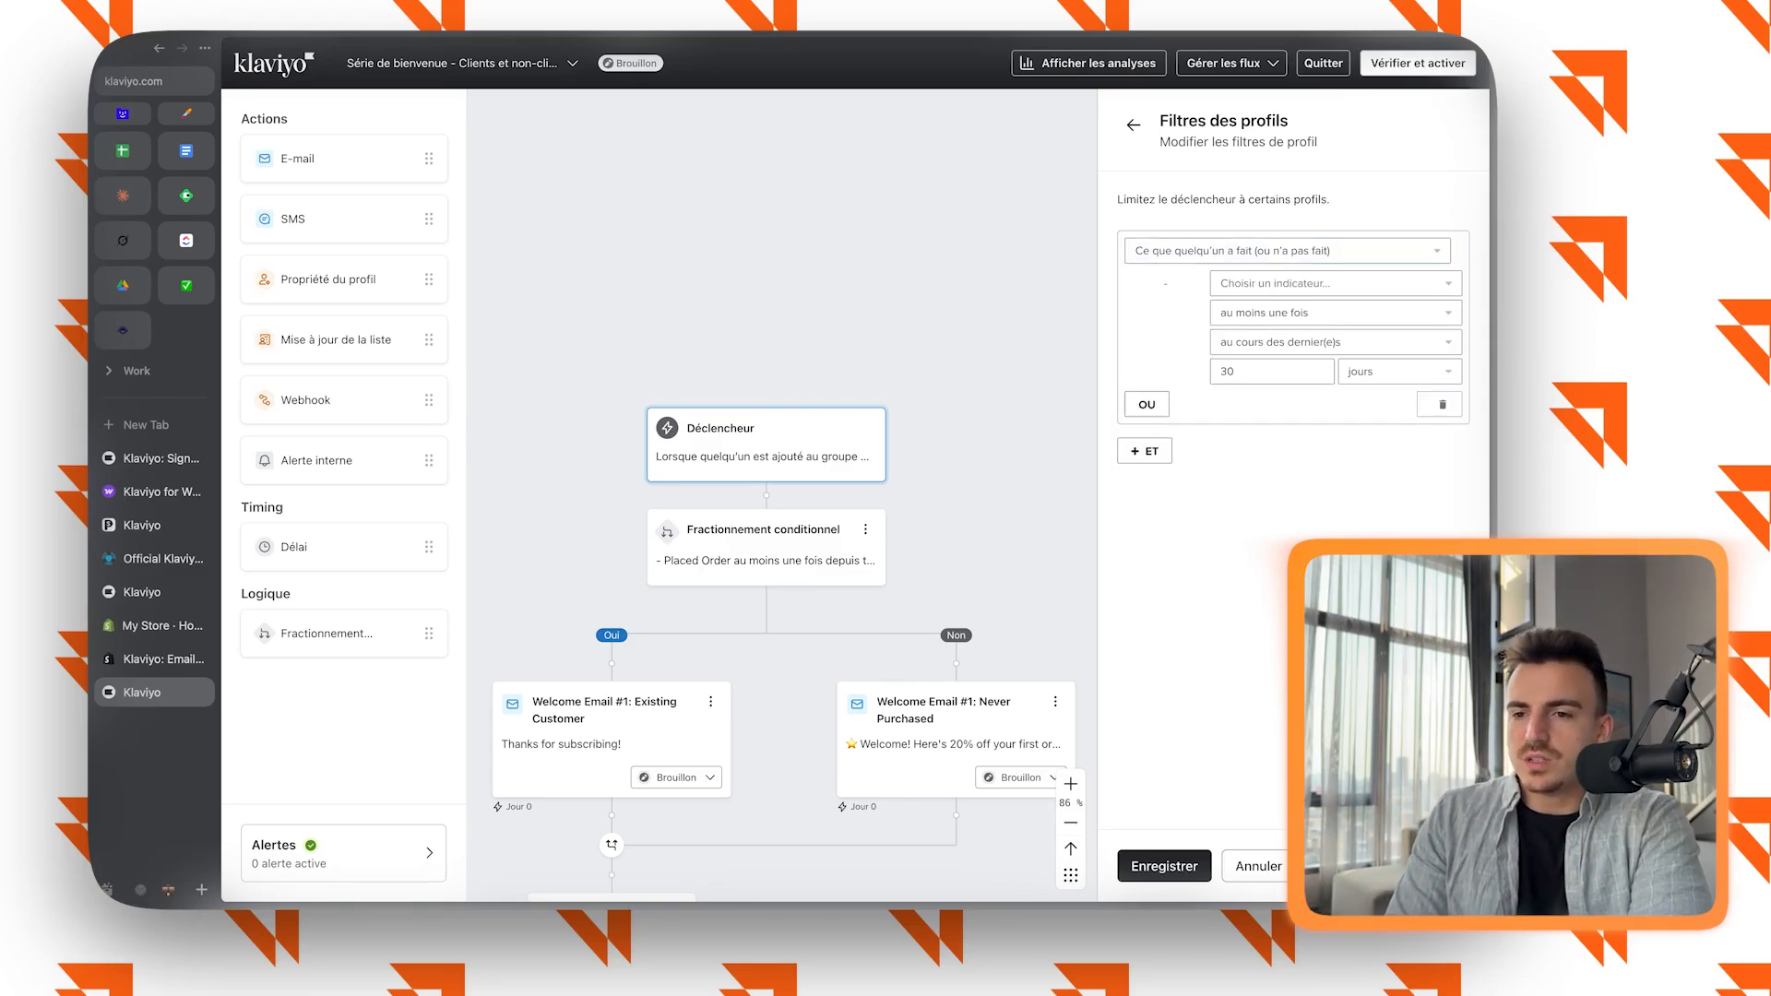
pyautogui.press('Escape')
pyautogui.press('Escape')
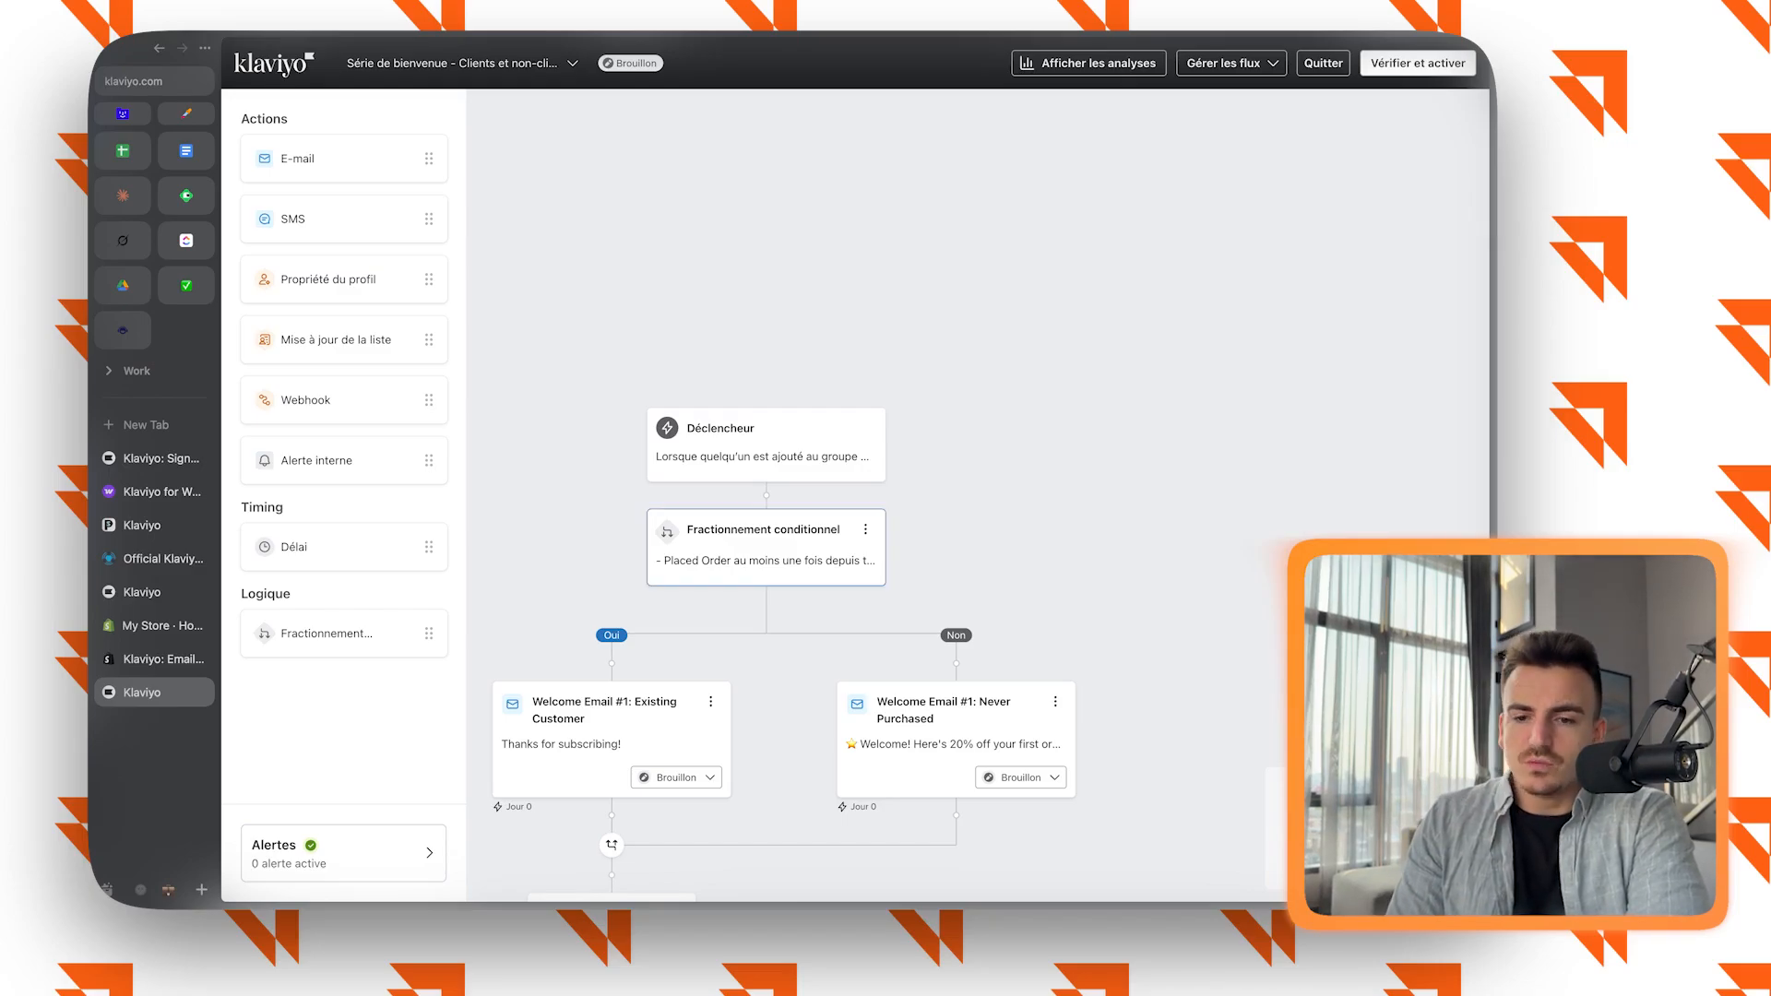
# Review the flow's activation options and exit the flow editor without activating it.
pyautogui.click(1417, 63)
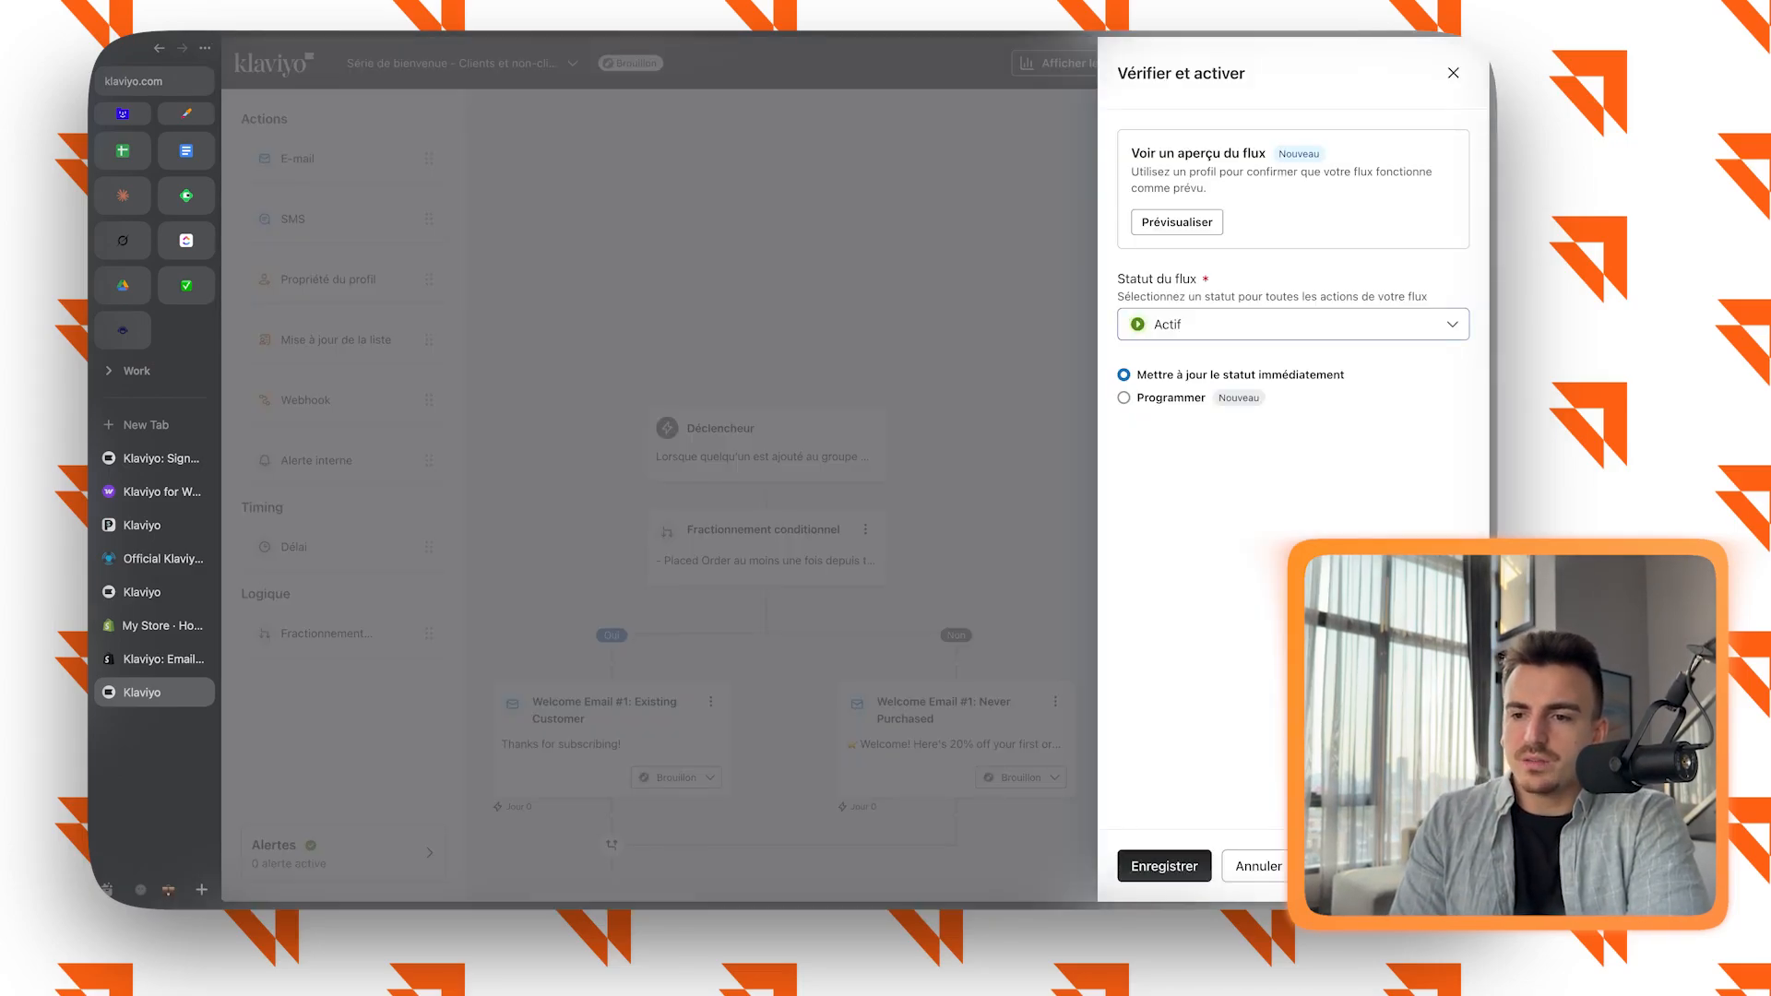
pyautogui.press('Escape')
pyautogui.click(1322, 63)
# Create an e-mail campaign named "03-25 / 1 - SC" and continue to its recipients.
pyautogui.click(289, 148)
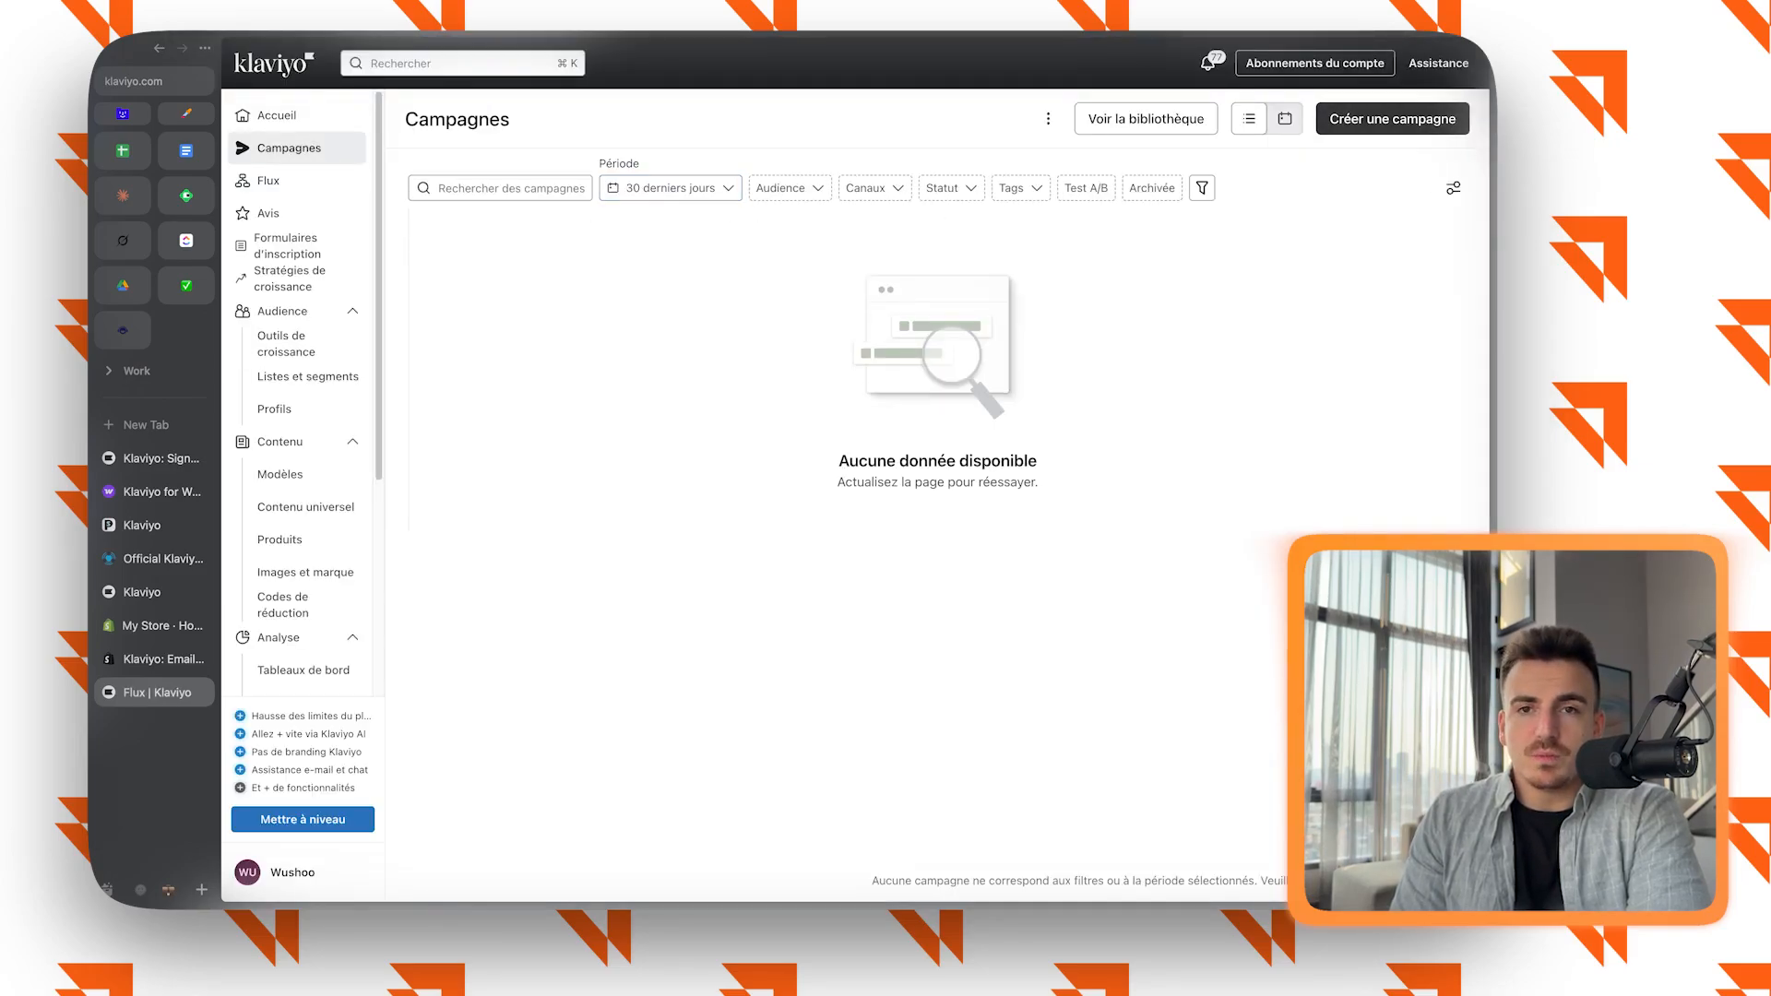
pyautogui.click(1392, 119)
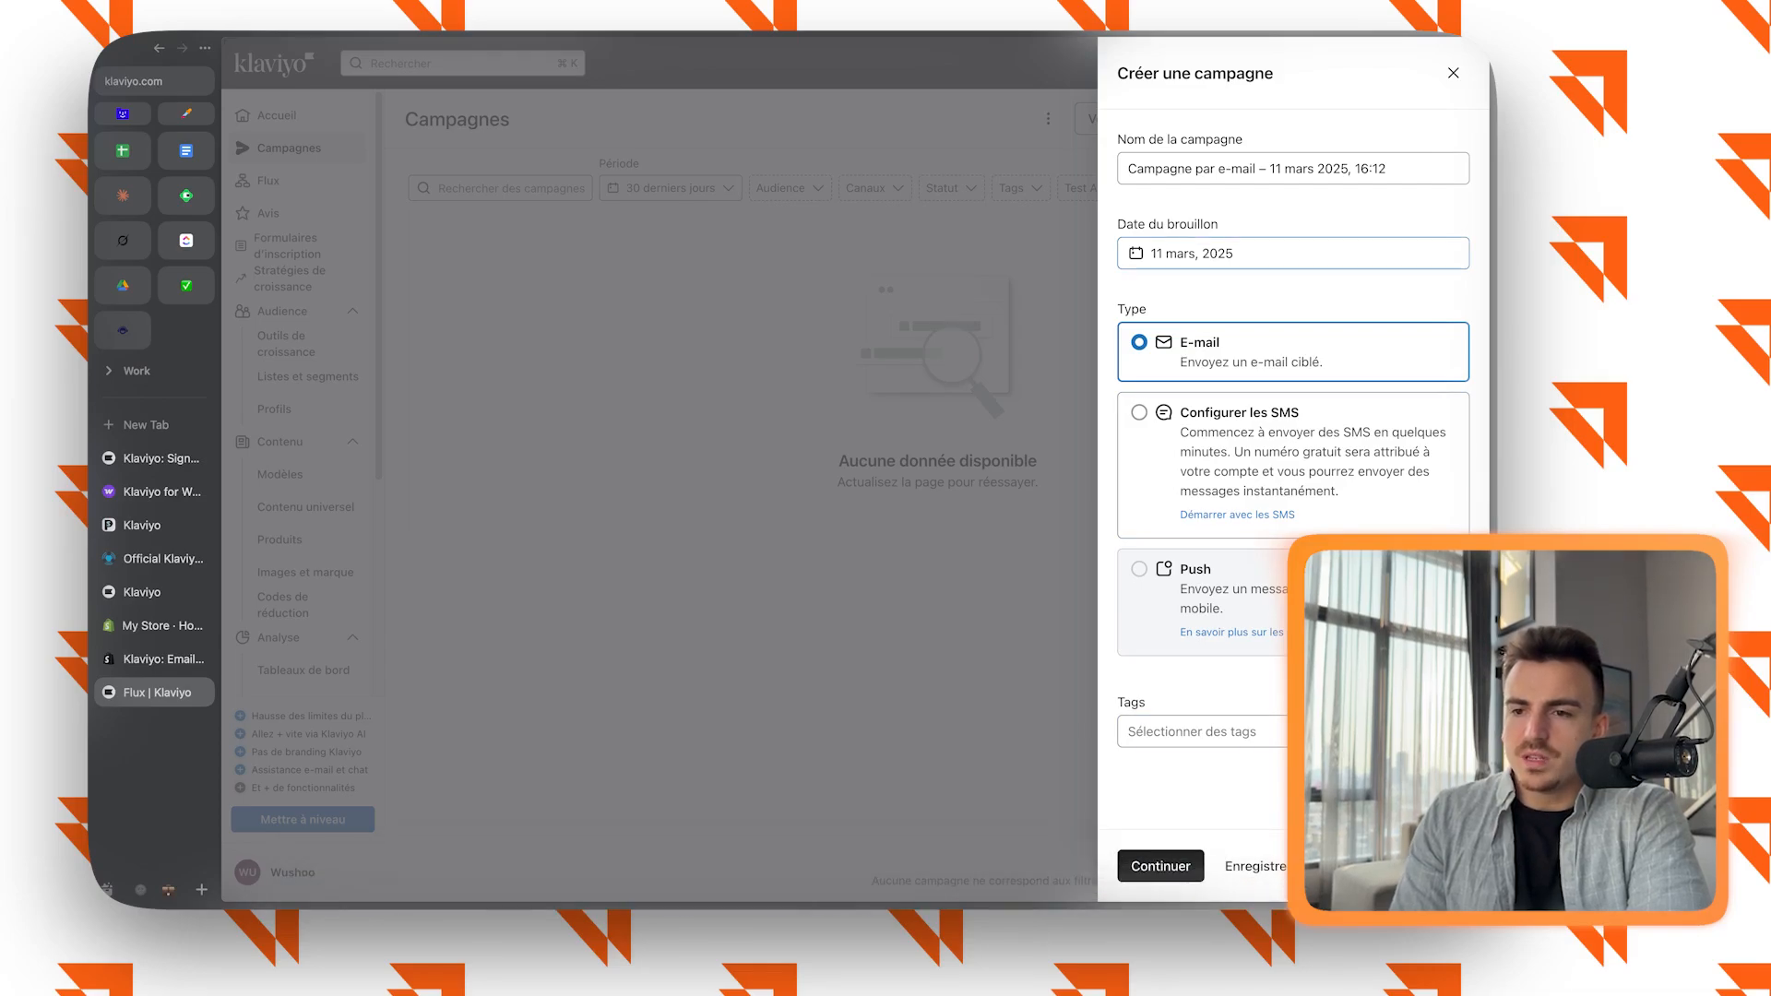
pyautogui.tripleClick(1390, 169)
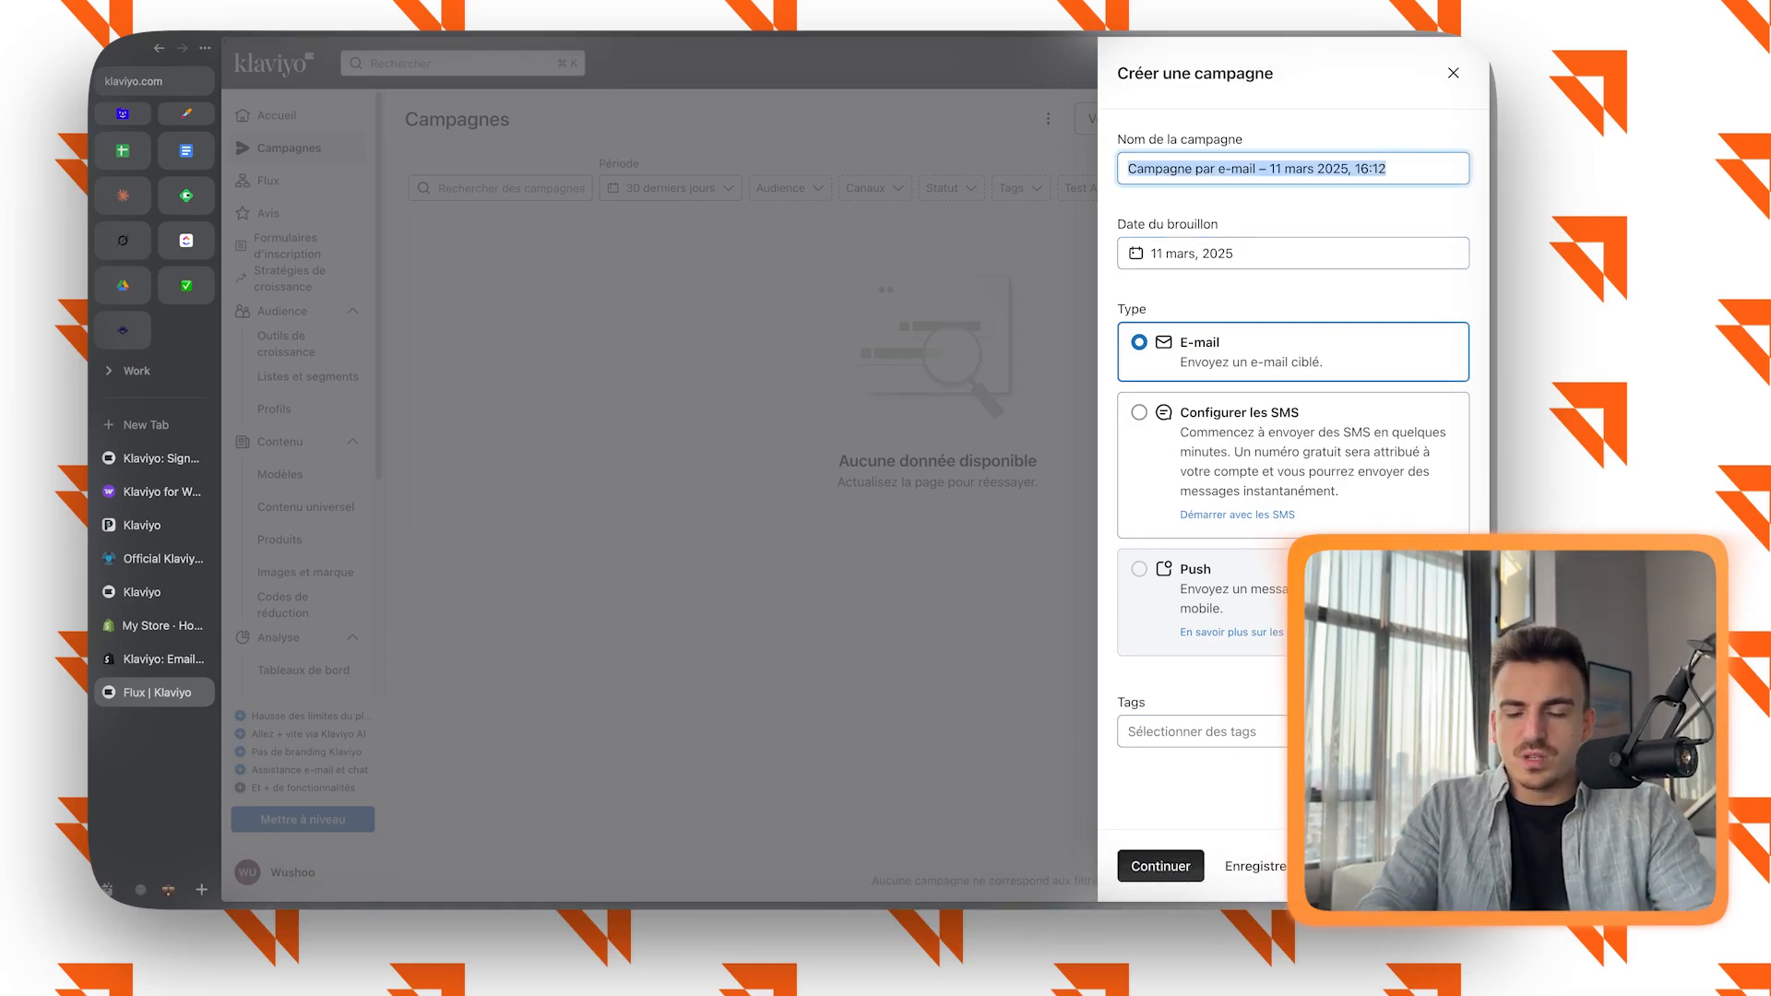
pyautogui.write('03-24')
pyautogui.press('BackSpace')
pyautogui.write('5 / SC ')
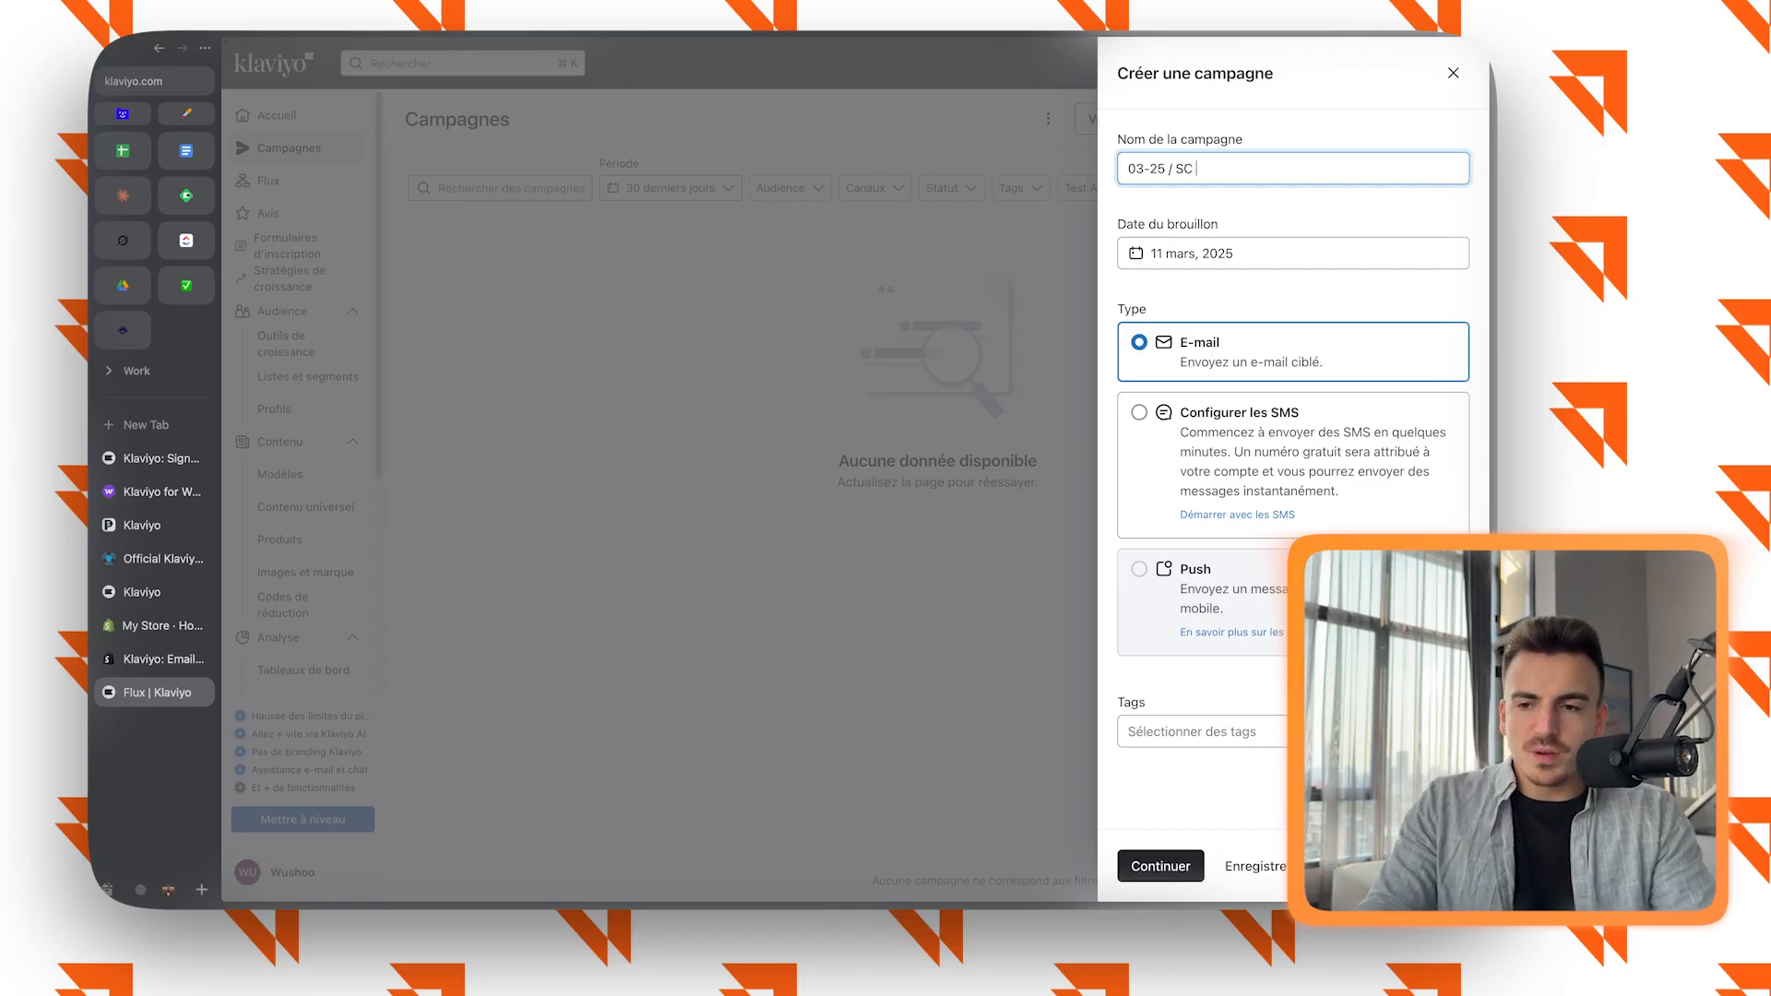
pyautogui.write('- 1')
pyautogui.press('BackSpace')
pyautogui.press('BackSpace')
pyautogui.press('BackSpace')
pyautogui.press('BackSpace')
pyautogui.press('BackSpace')
pyautogui.press('BackSpace')
pyautogui.write('1 - SC')
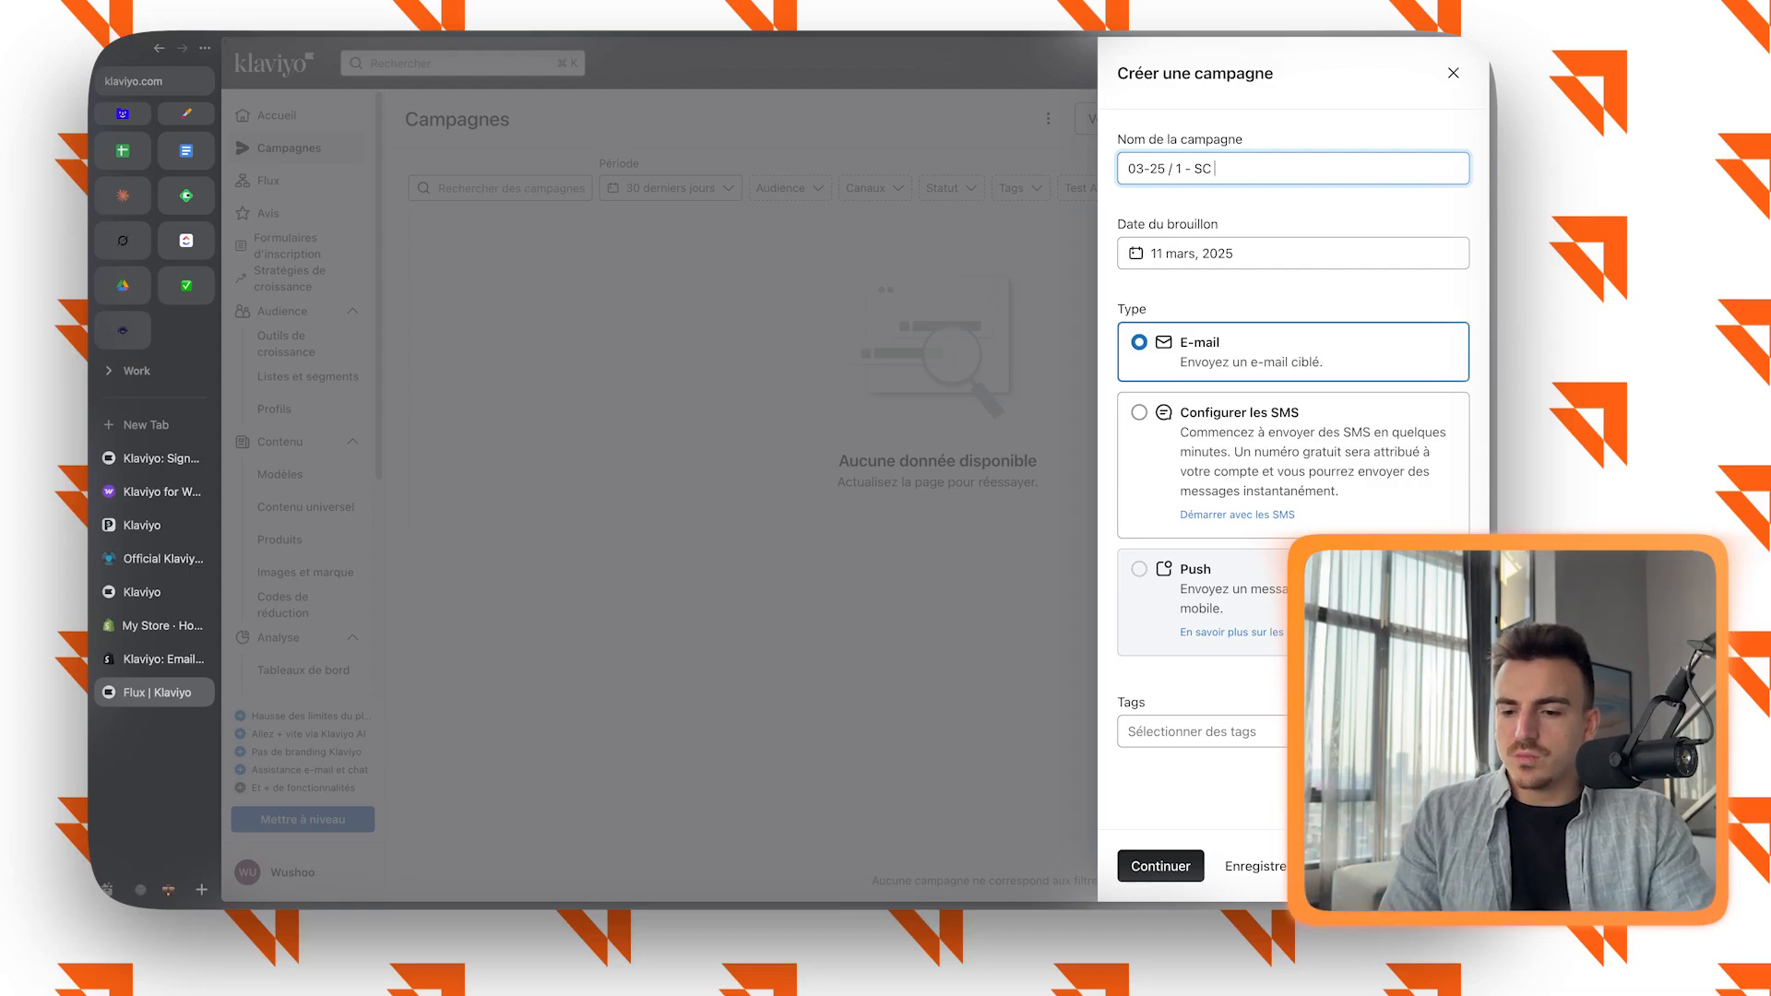
pyautogui.click(1319, 730)
# Send the campaign to the Acheteurs potentiels segment and turn off Smart Sending.
pyautogui.click(854, 259)
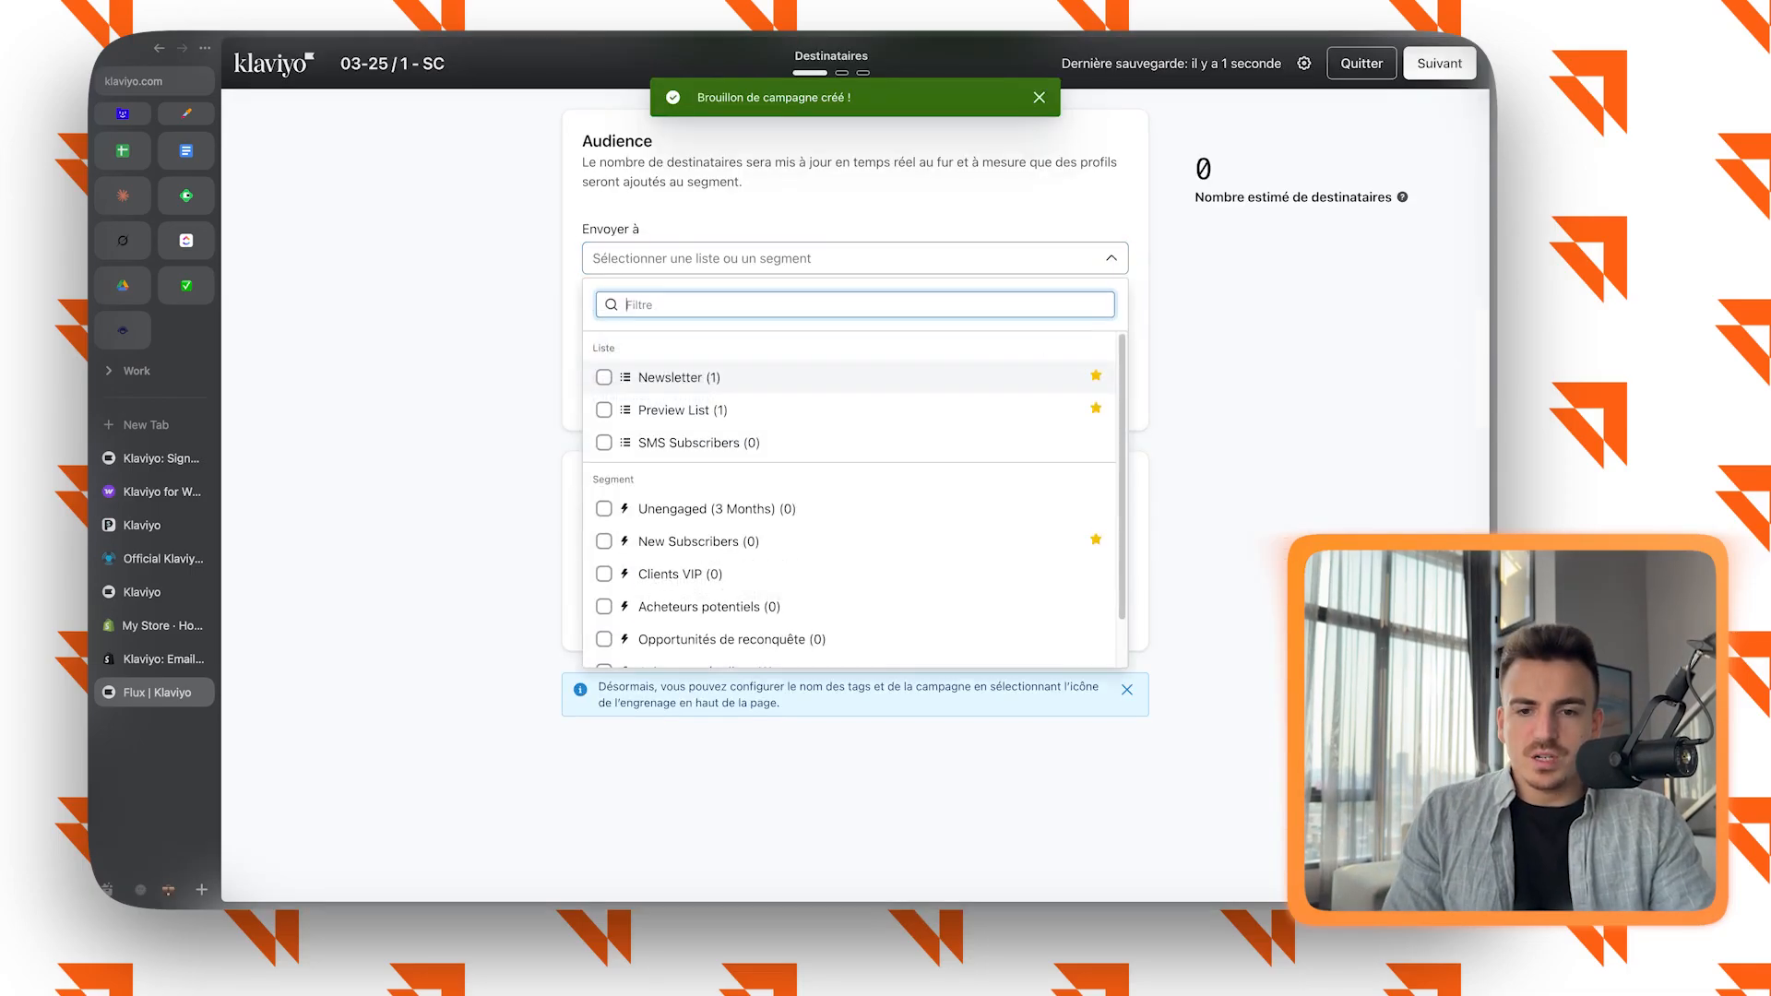
pyautogui.scroll(-1, 854, 507)
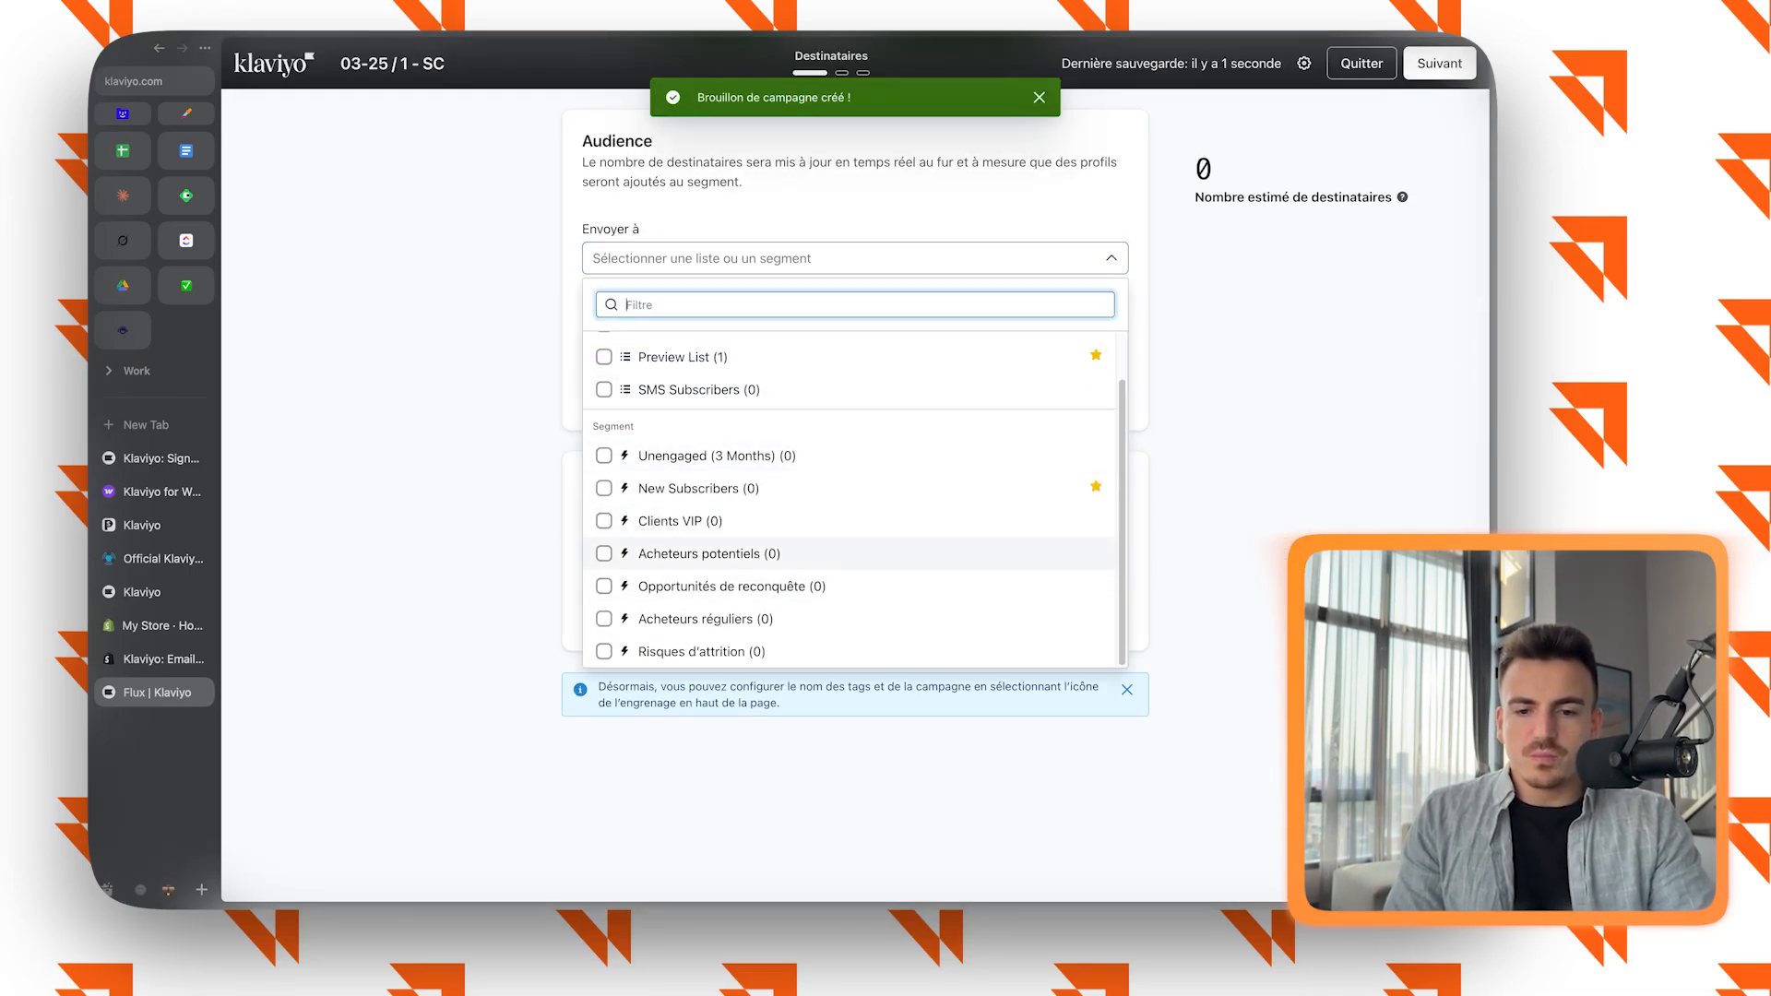
pyautogui.click(708, 553)
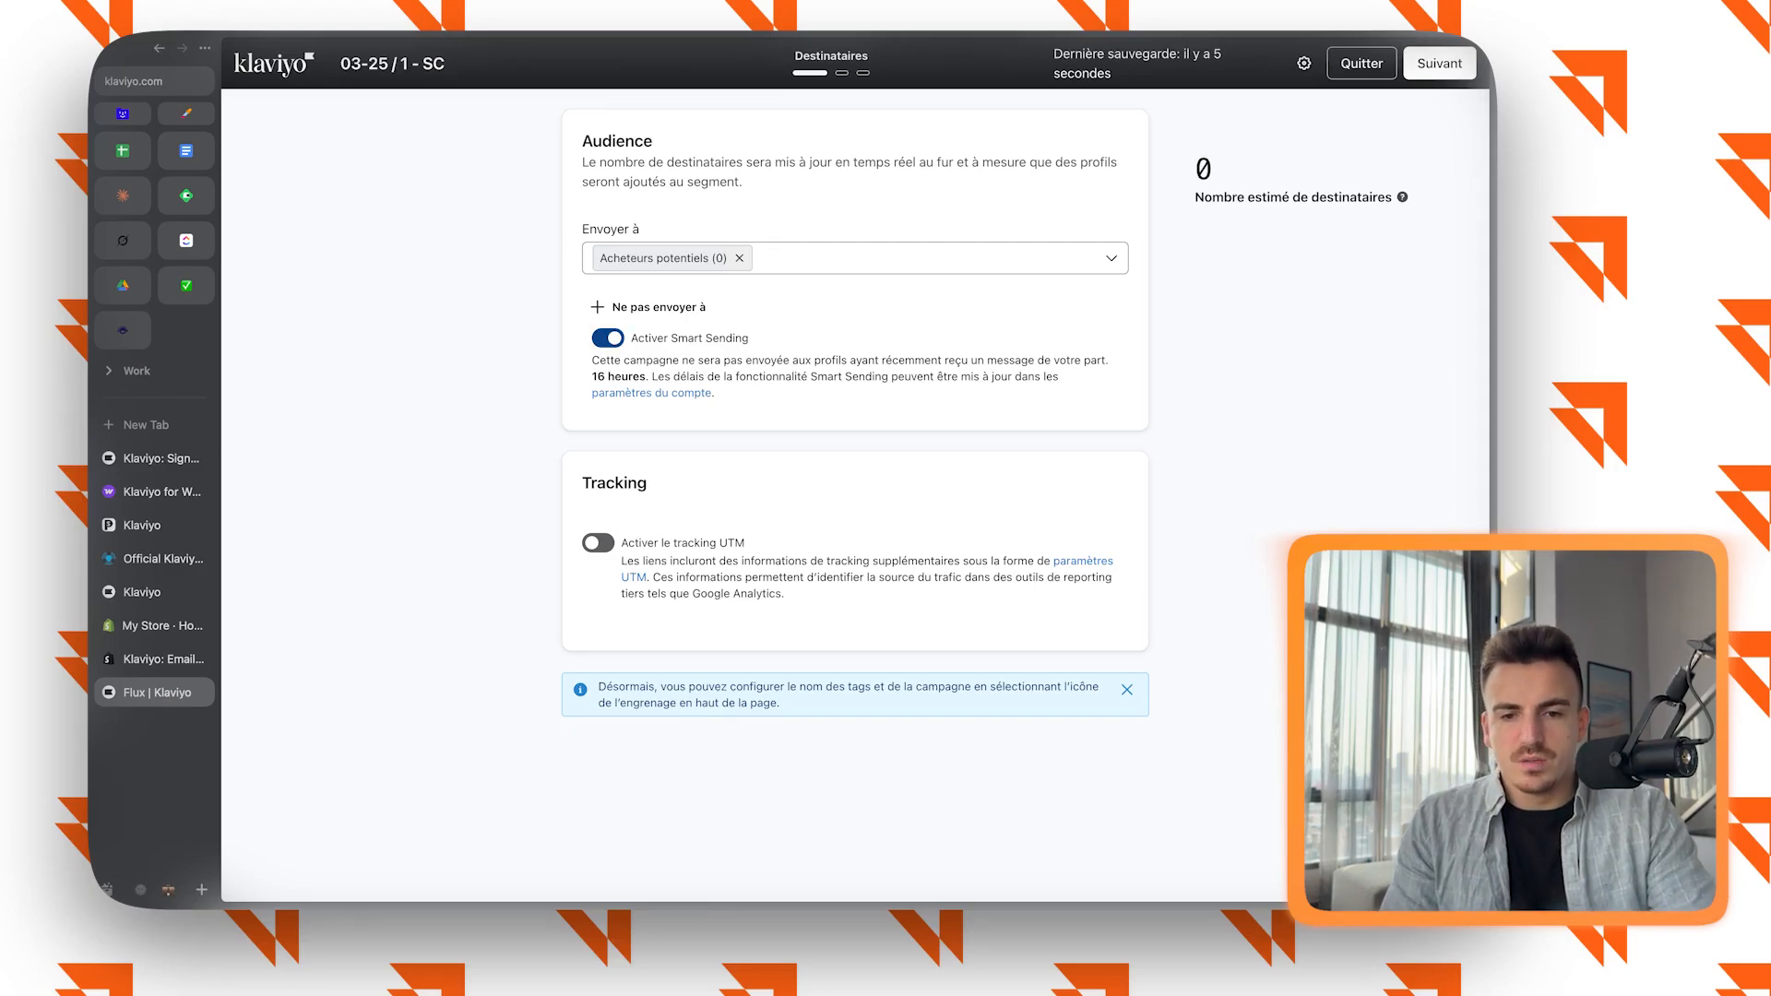
pyautogui.click(608, 339)
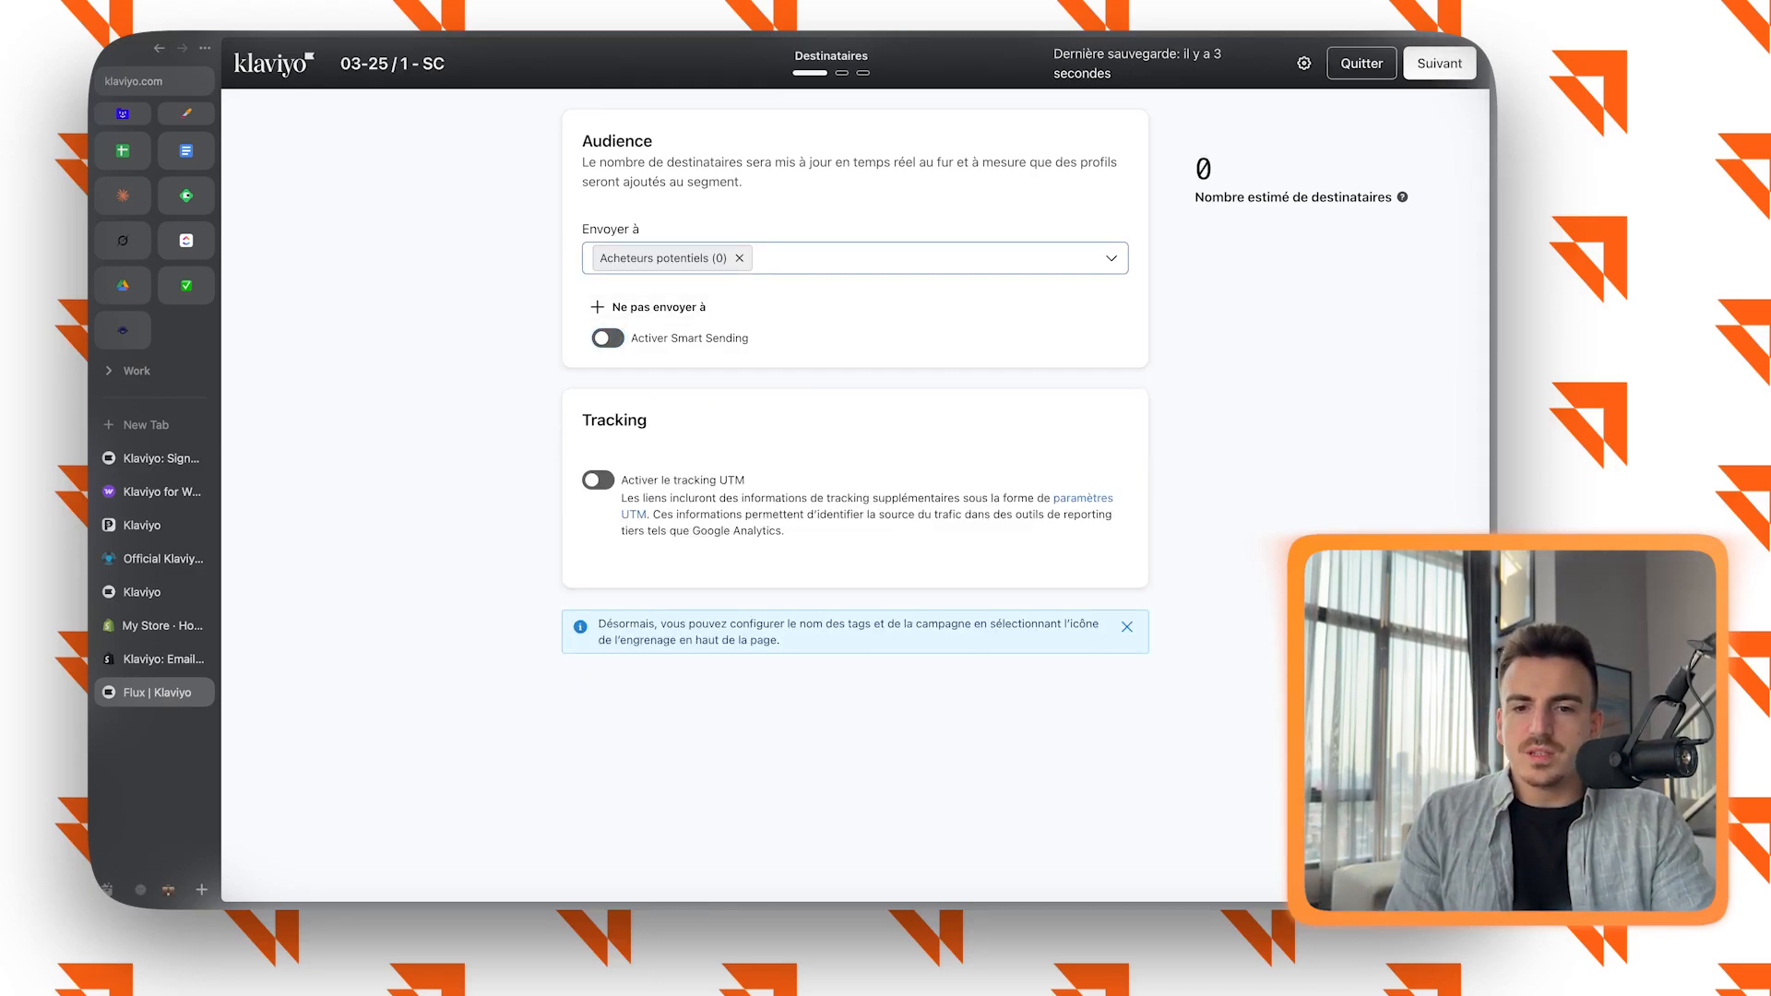
# Exclude the New Subscribers segment from the campaign and proceed to the message stage.
pyautogui.click(650, 307)
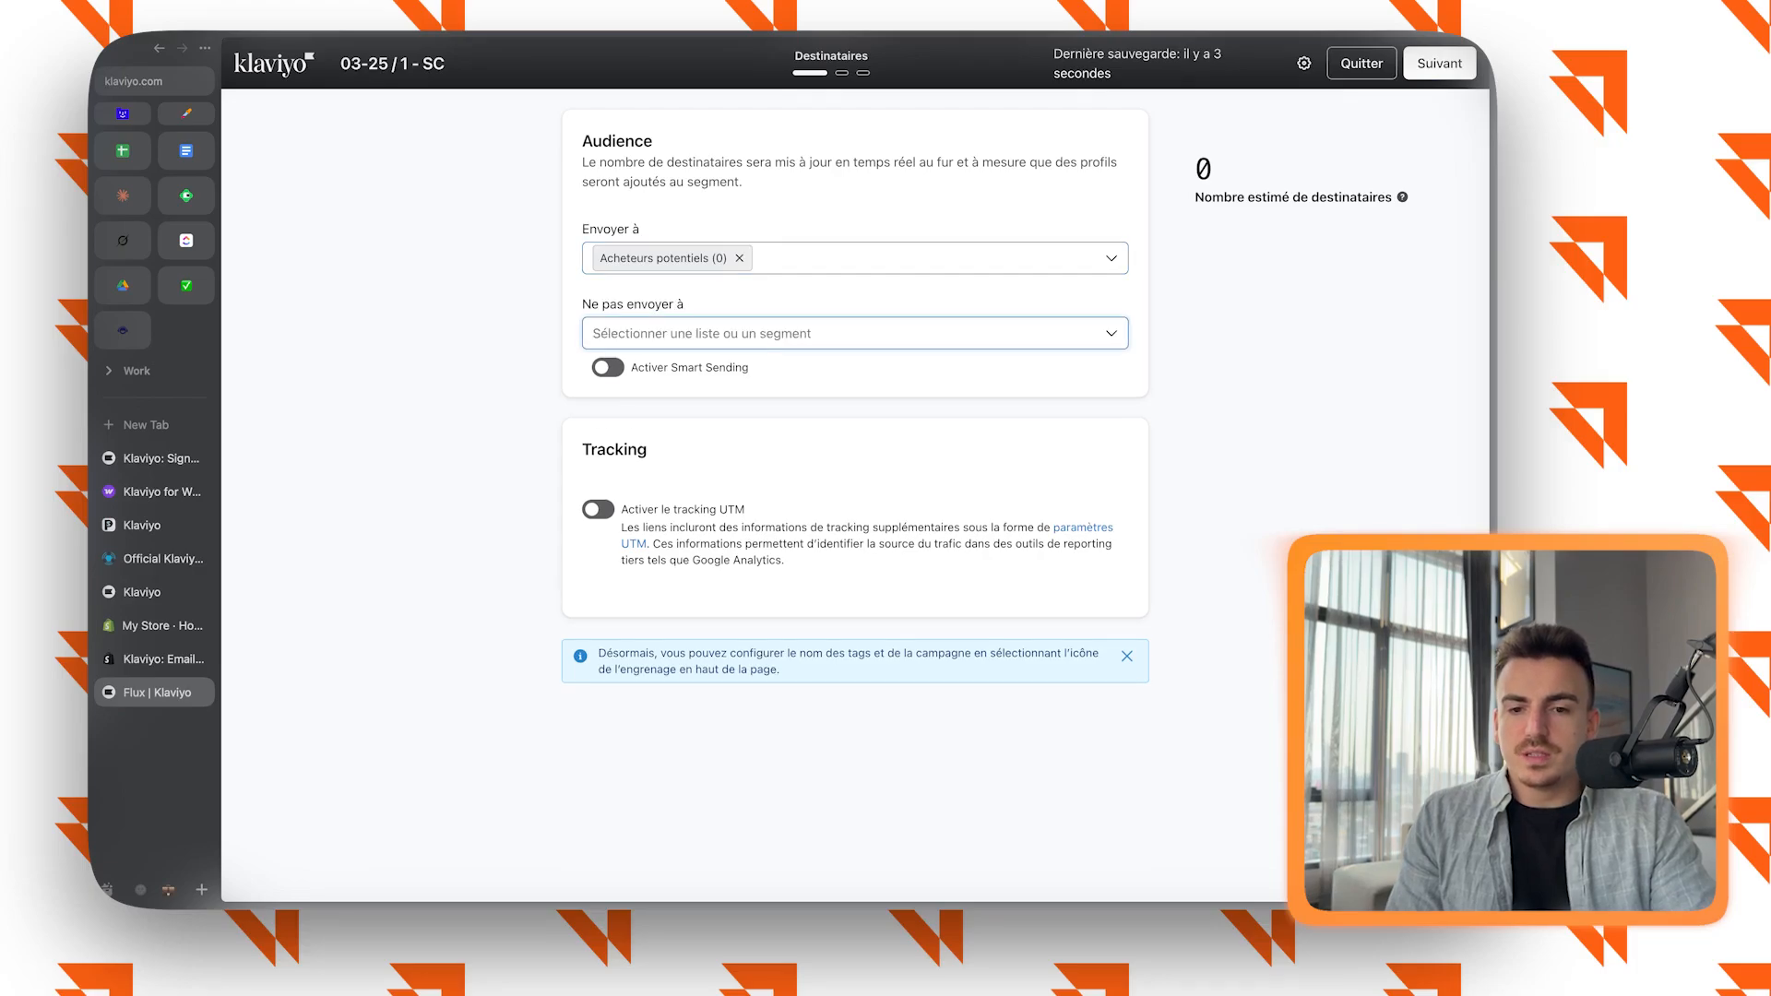
pyautogui.click(773, 334)
pyautogui.scroll(-1, 784, 595)
pyautogui.click(738, 628)
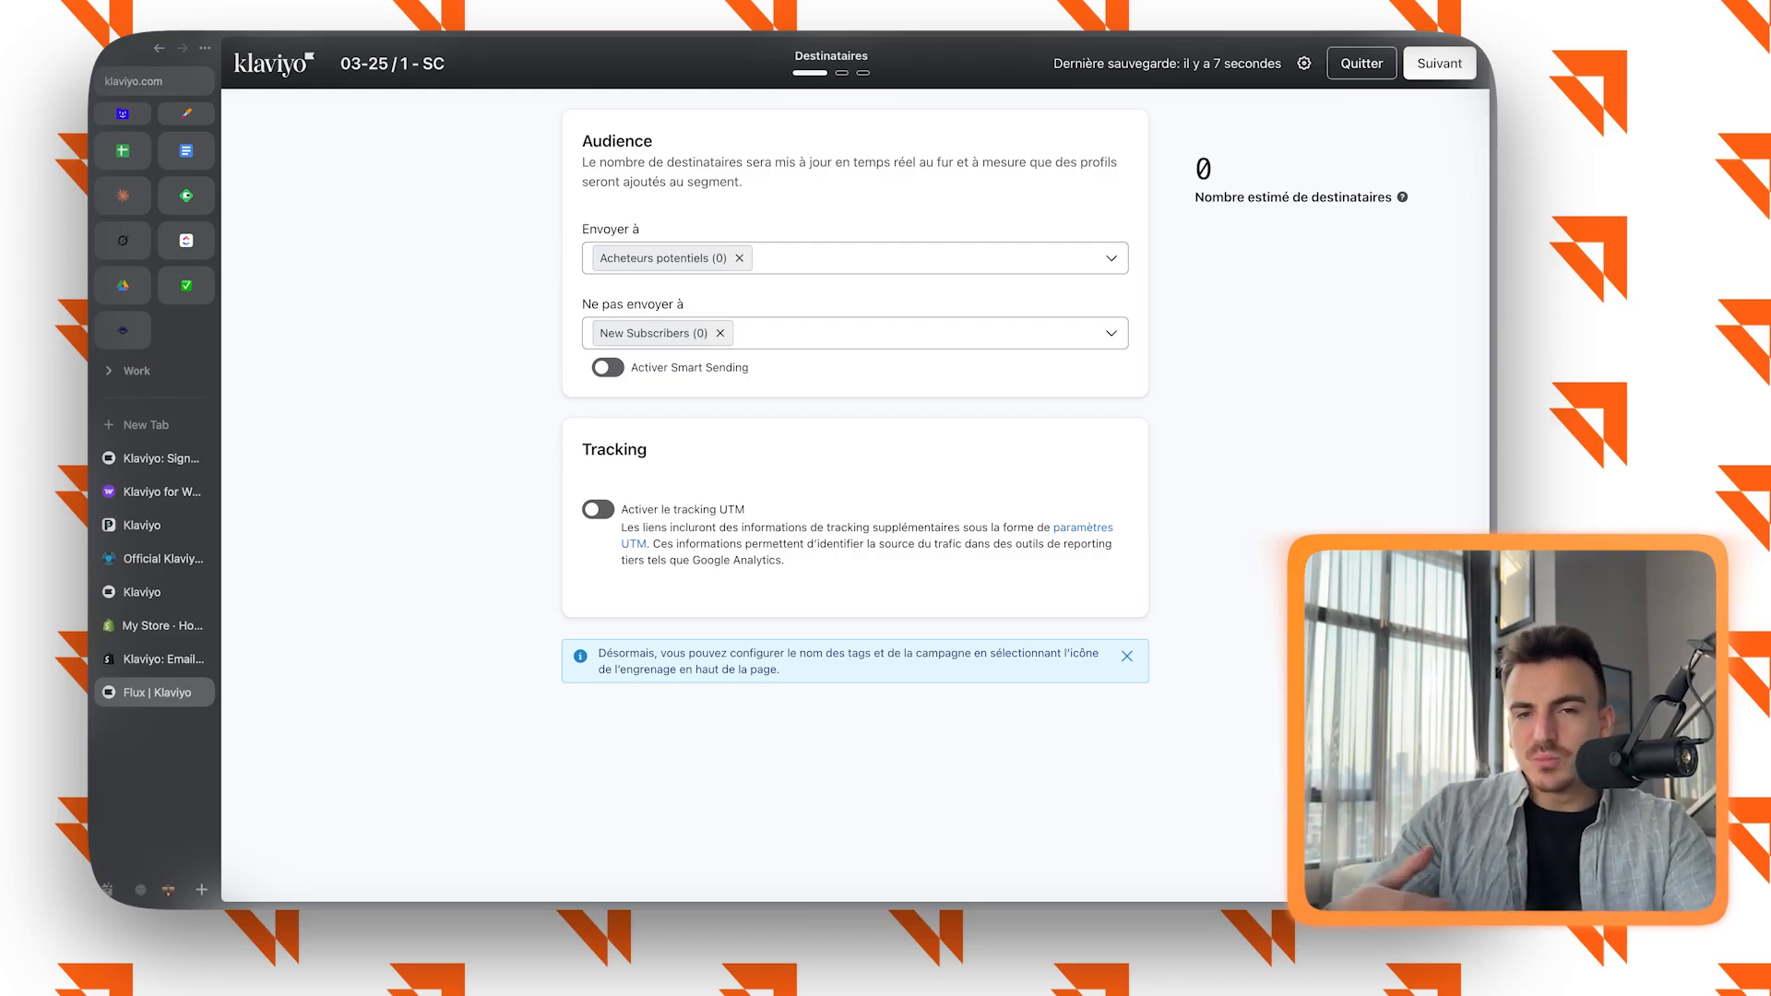
pyautogui.click(1438, 64)
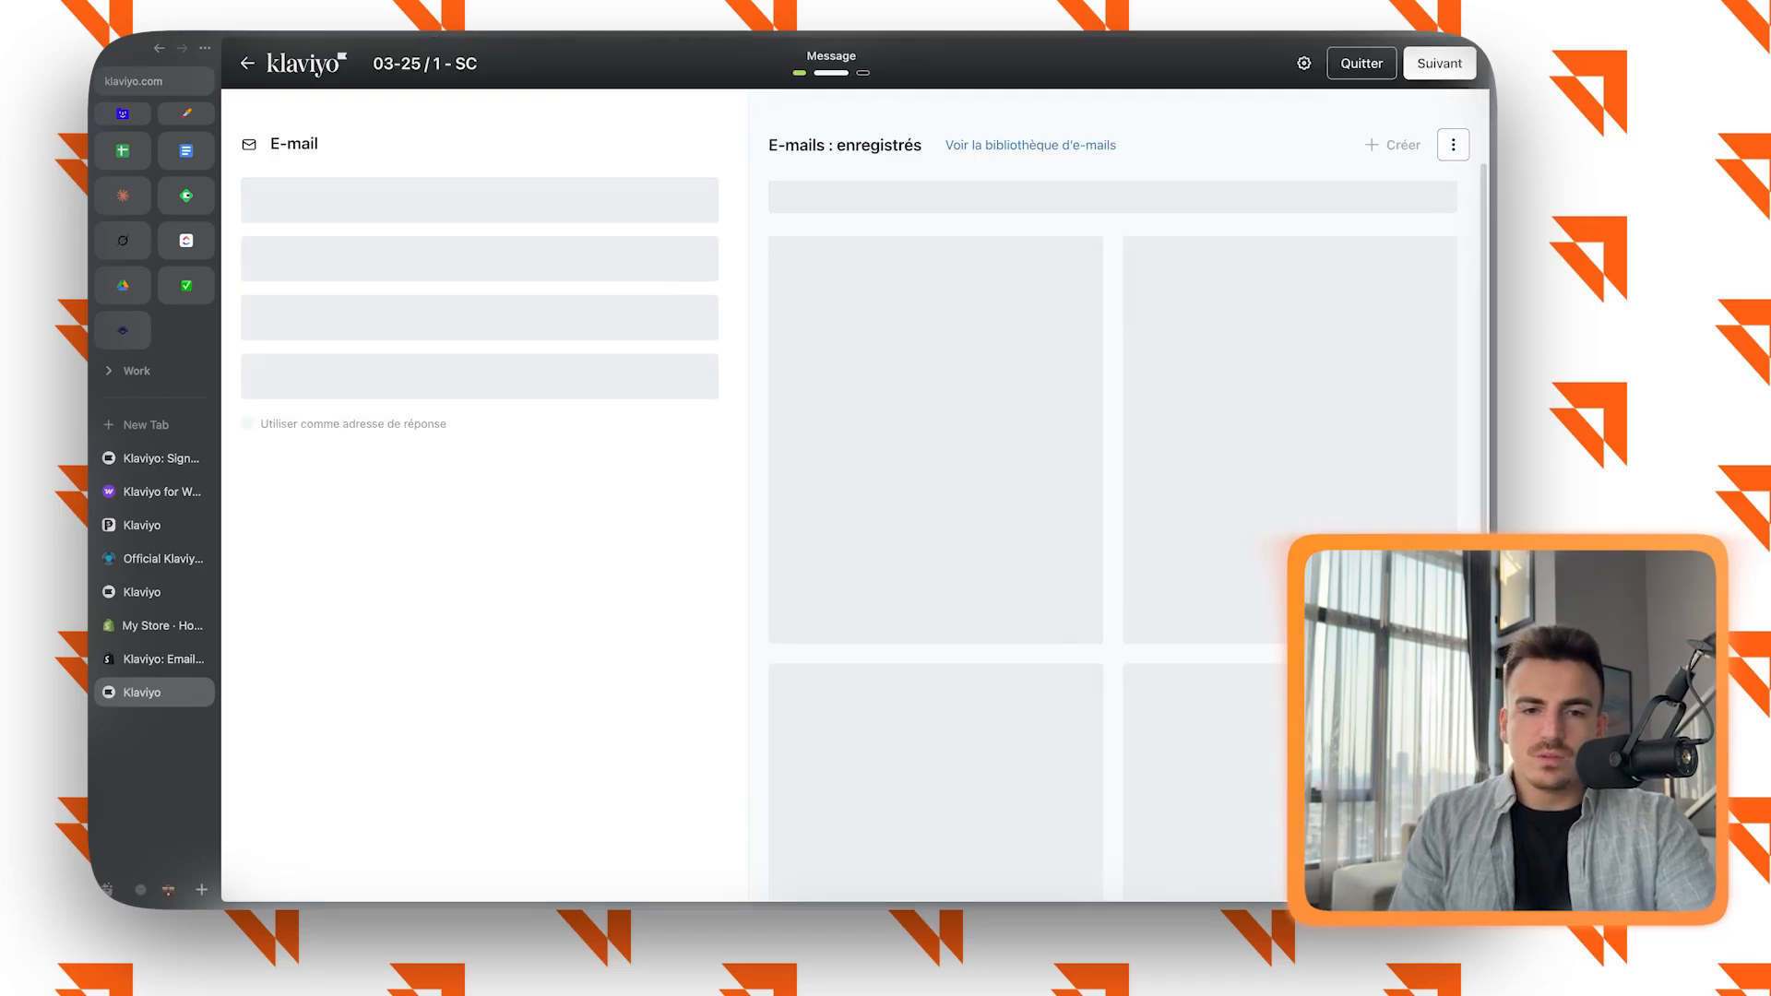
# Review the campaign's preview text and sender fields and browse the saved e-mails in list view.
pyautogui.click(479, 275)
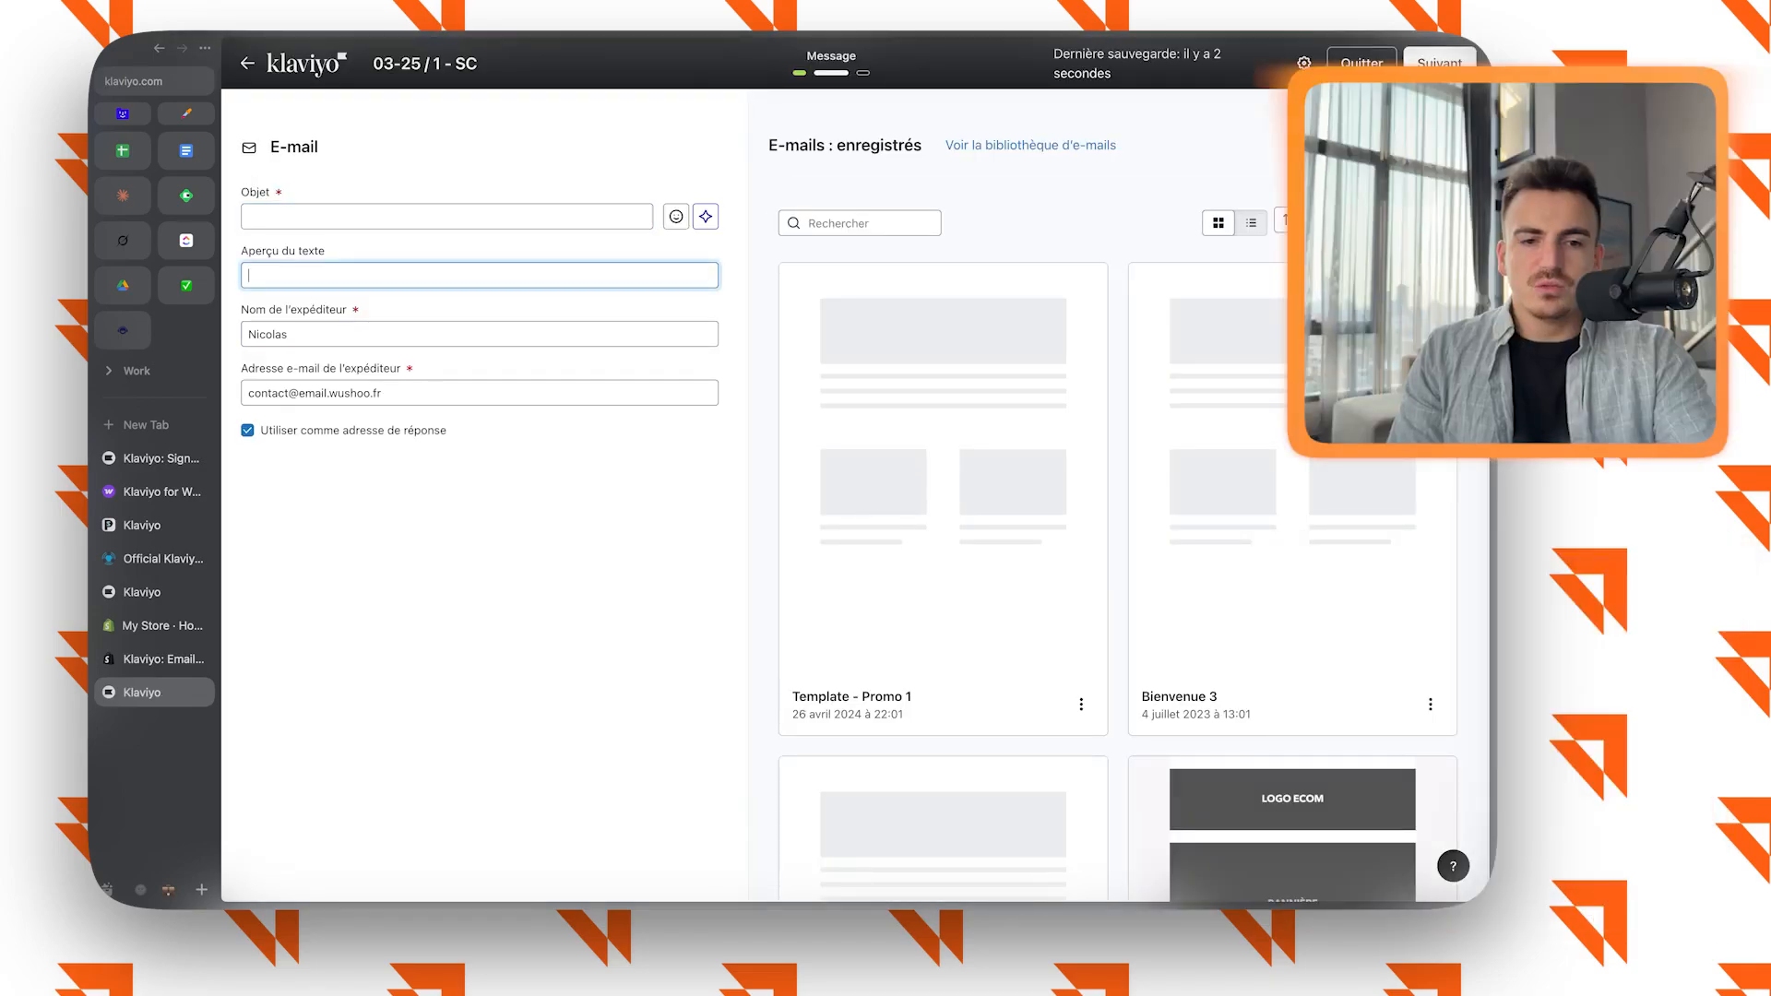
pyautogui.click(479, 334)
pyautogui.click(480, 393)
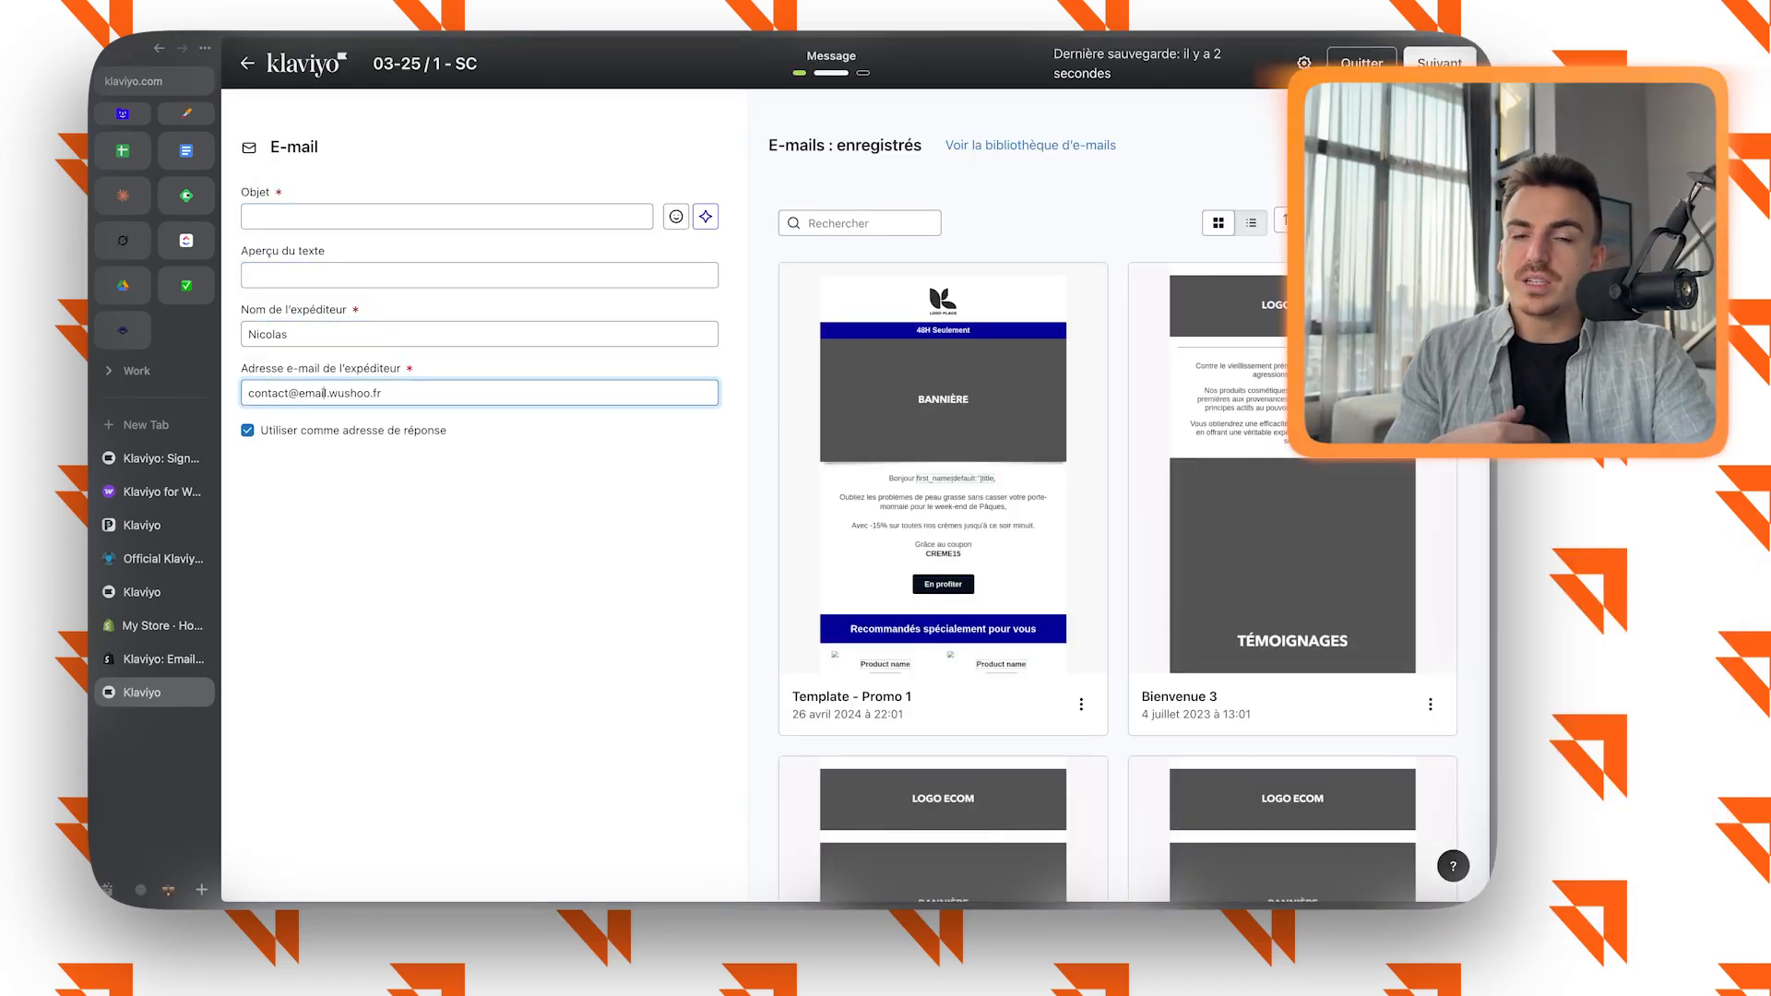
pyautogui.scroll(-7, 1117, 554)
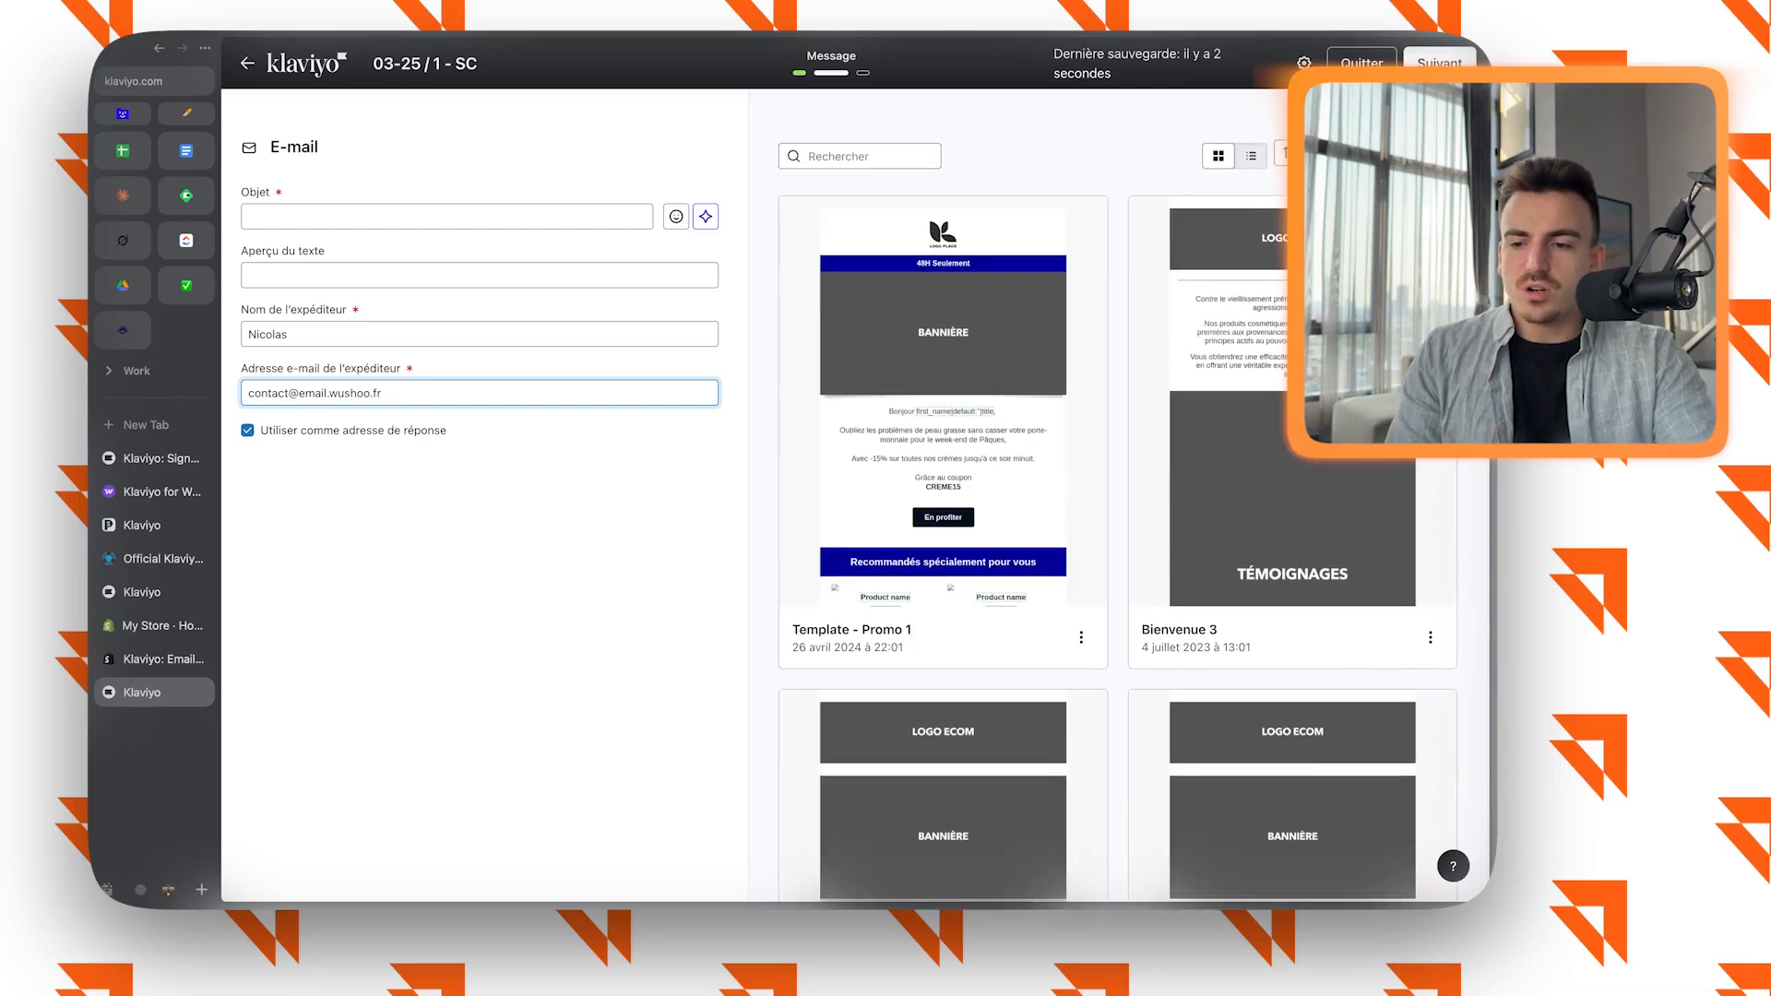
pyautogui.scroll(1, 1116, 554)
pyautogui.scroll(6, 1116, 554)
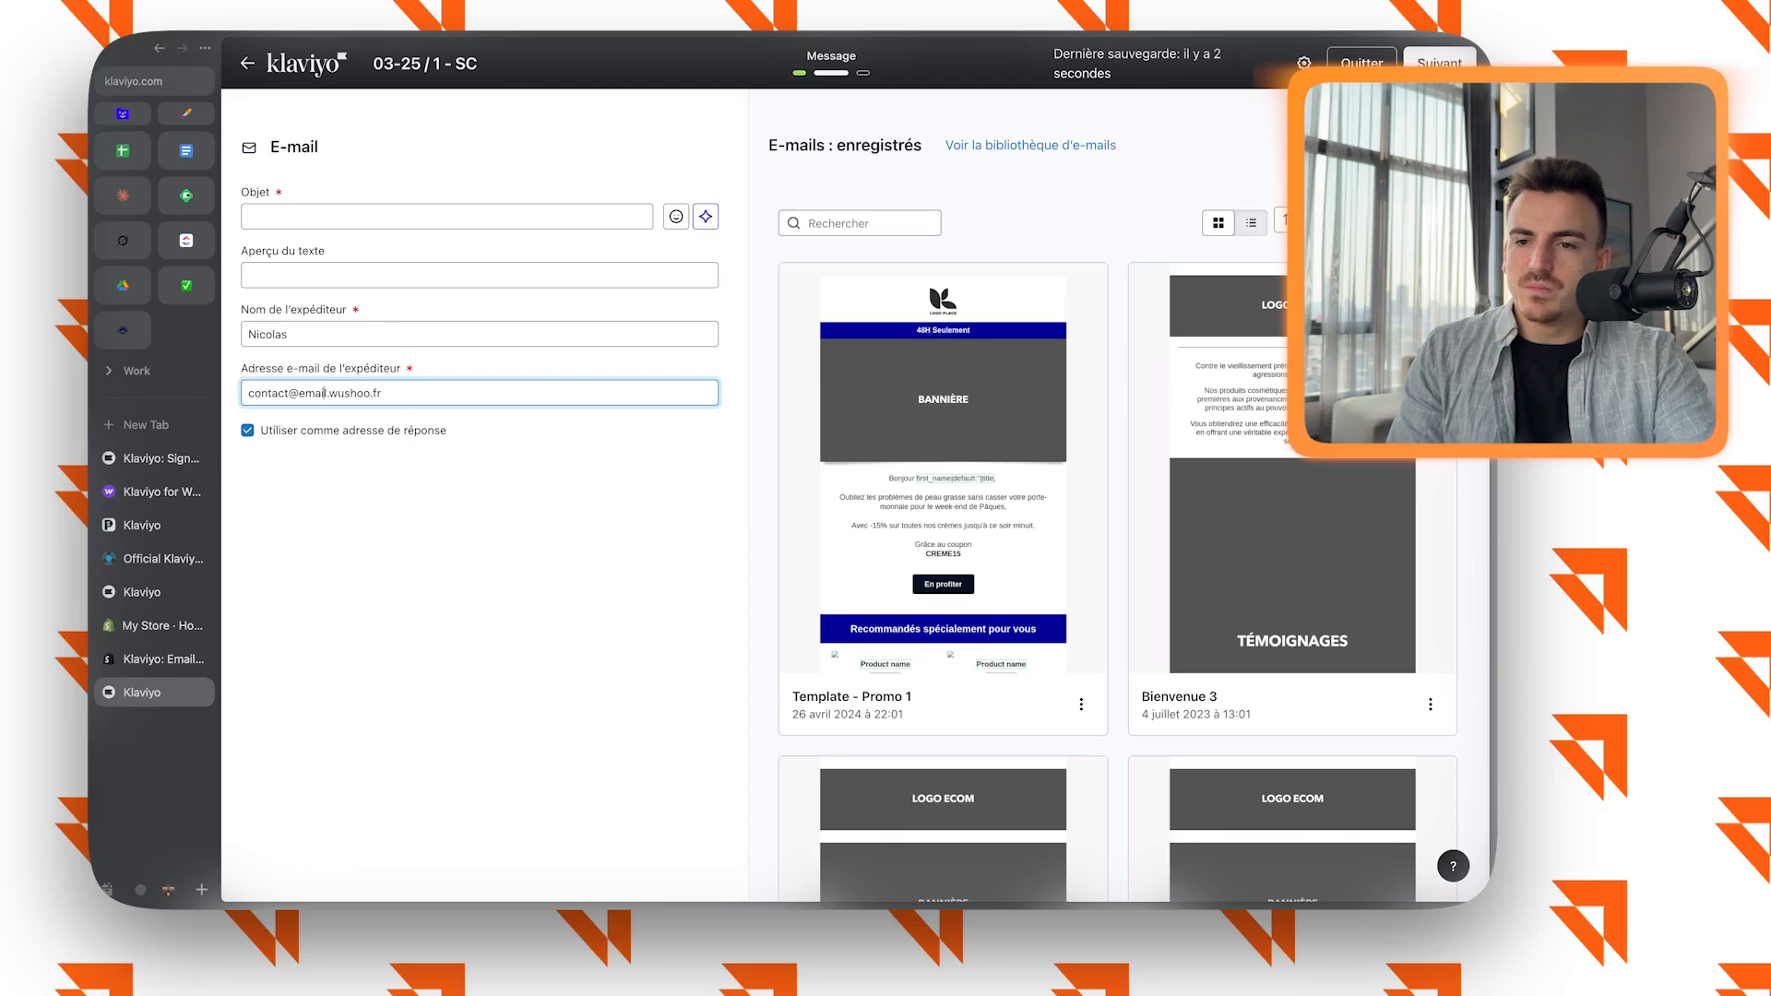
pyautogui.click(1251, 222)
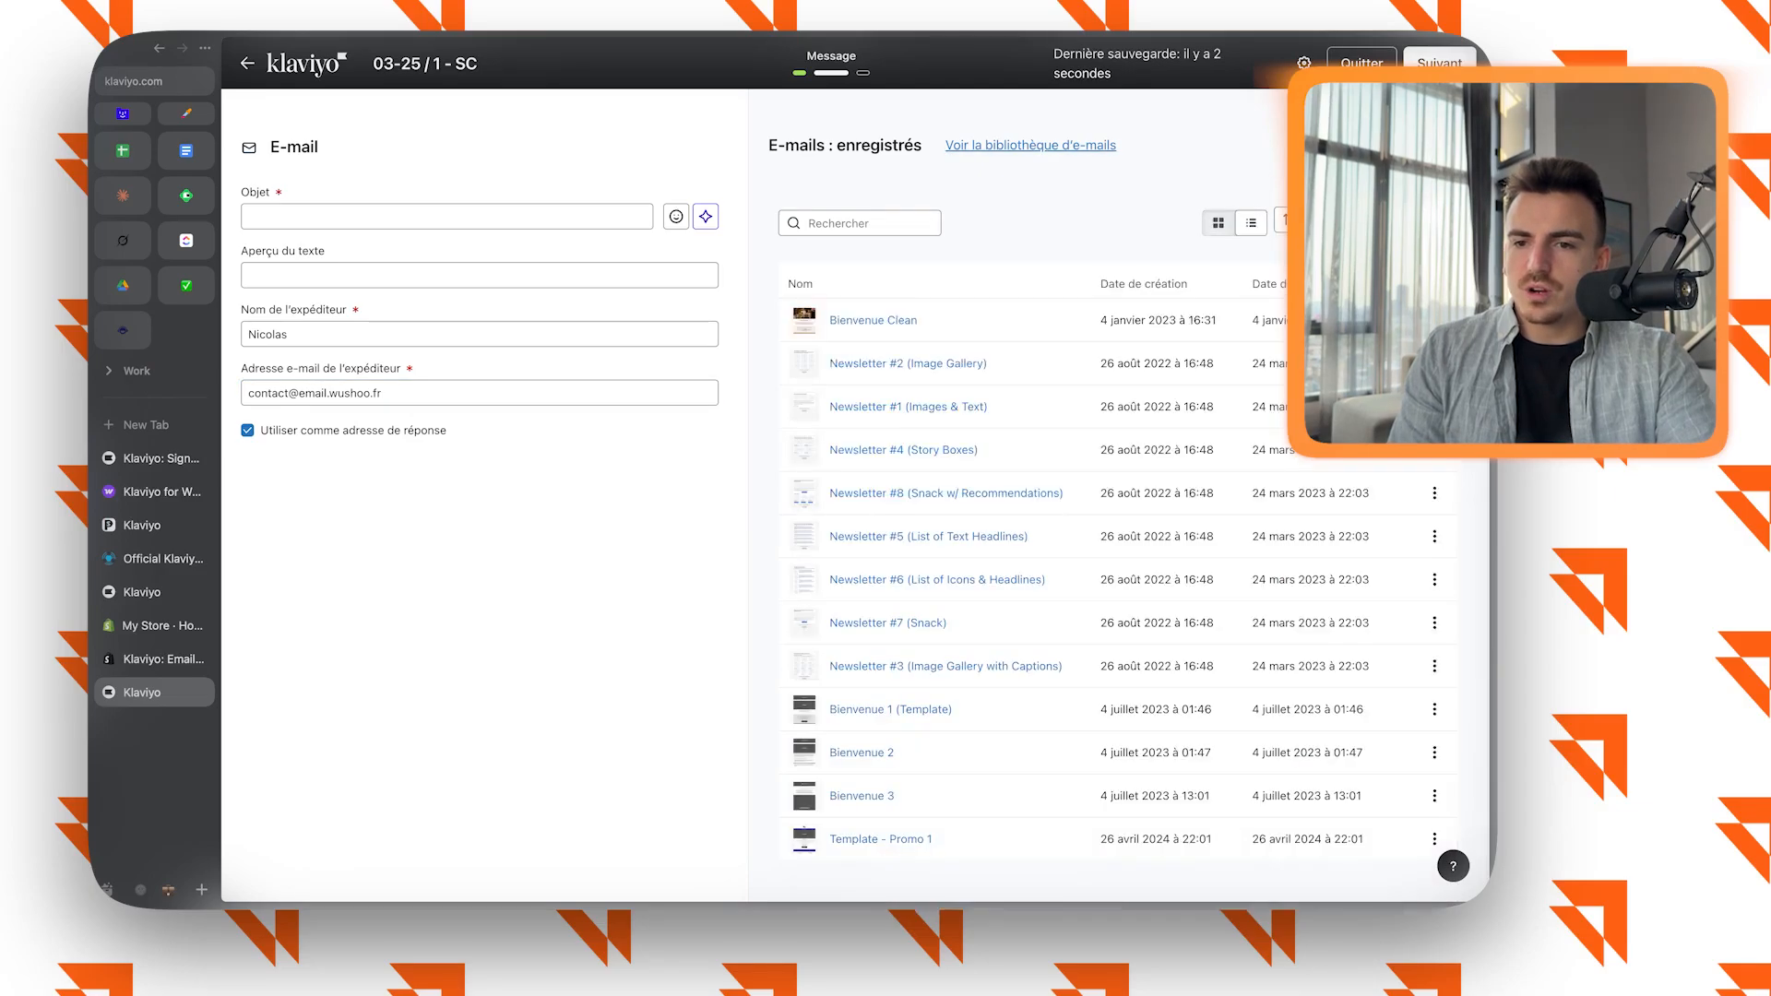
# Browse the e-mail library and use the "Vente promotionnelle - Contenu animé" template for the campaign.
pyautogui.click(1031, 145)
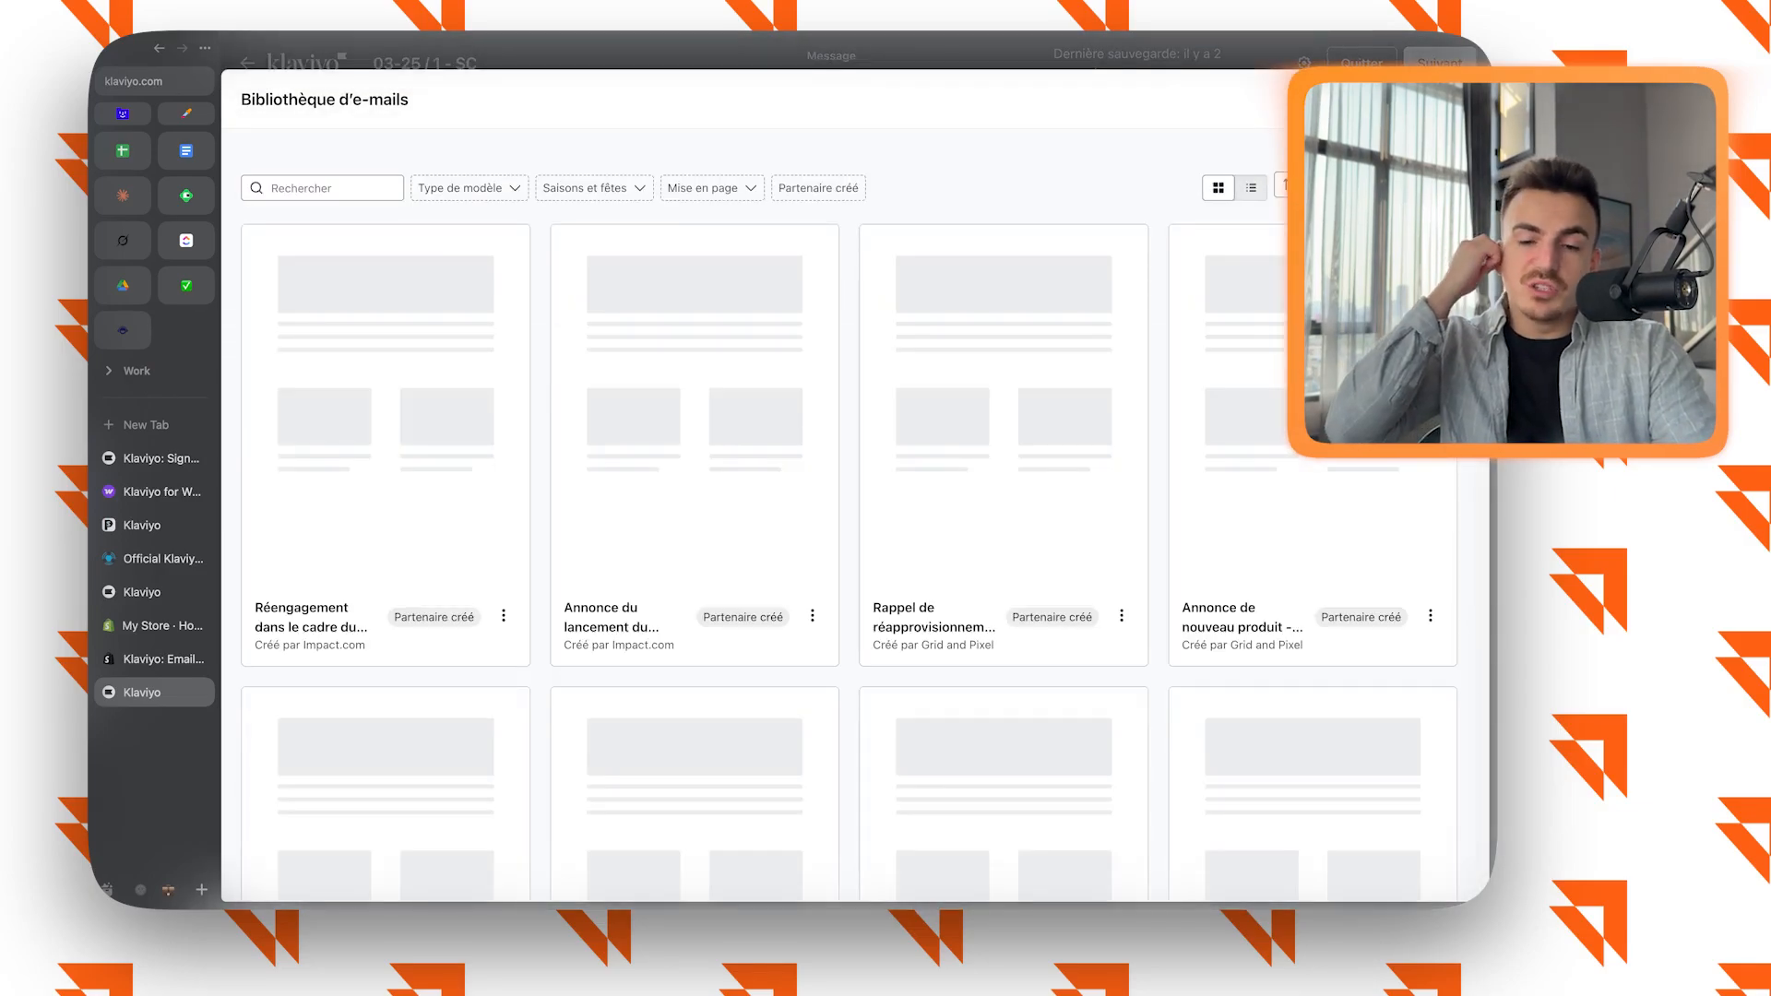
pyautogui.scroll(-4, 849, 516)
pyautogui.scroll(-5, 848, 516)
pyautogui.scroll(-5, 849, 517)
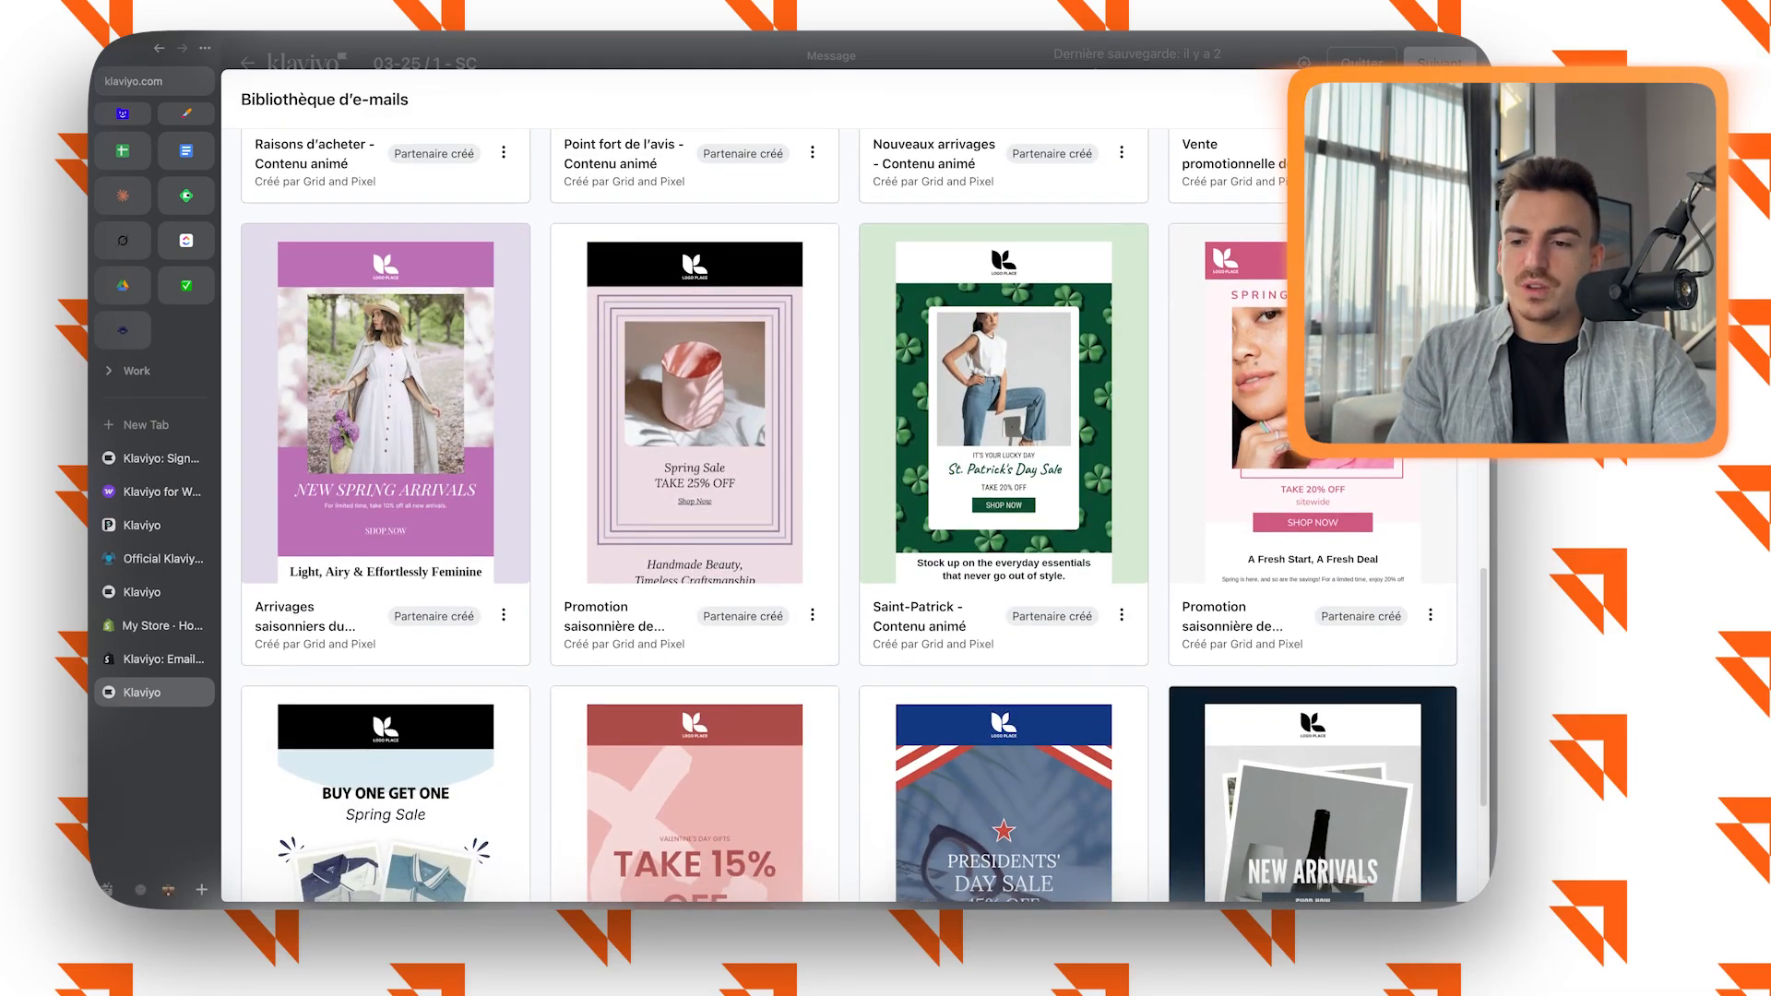
pyautogui.scroll(-5, 848, 517)
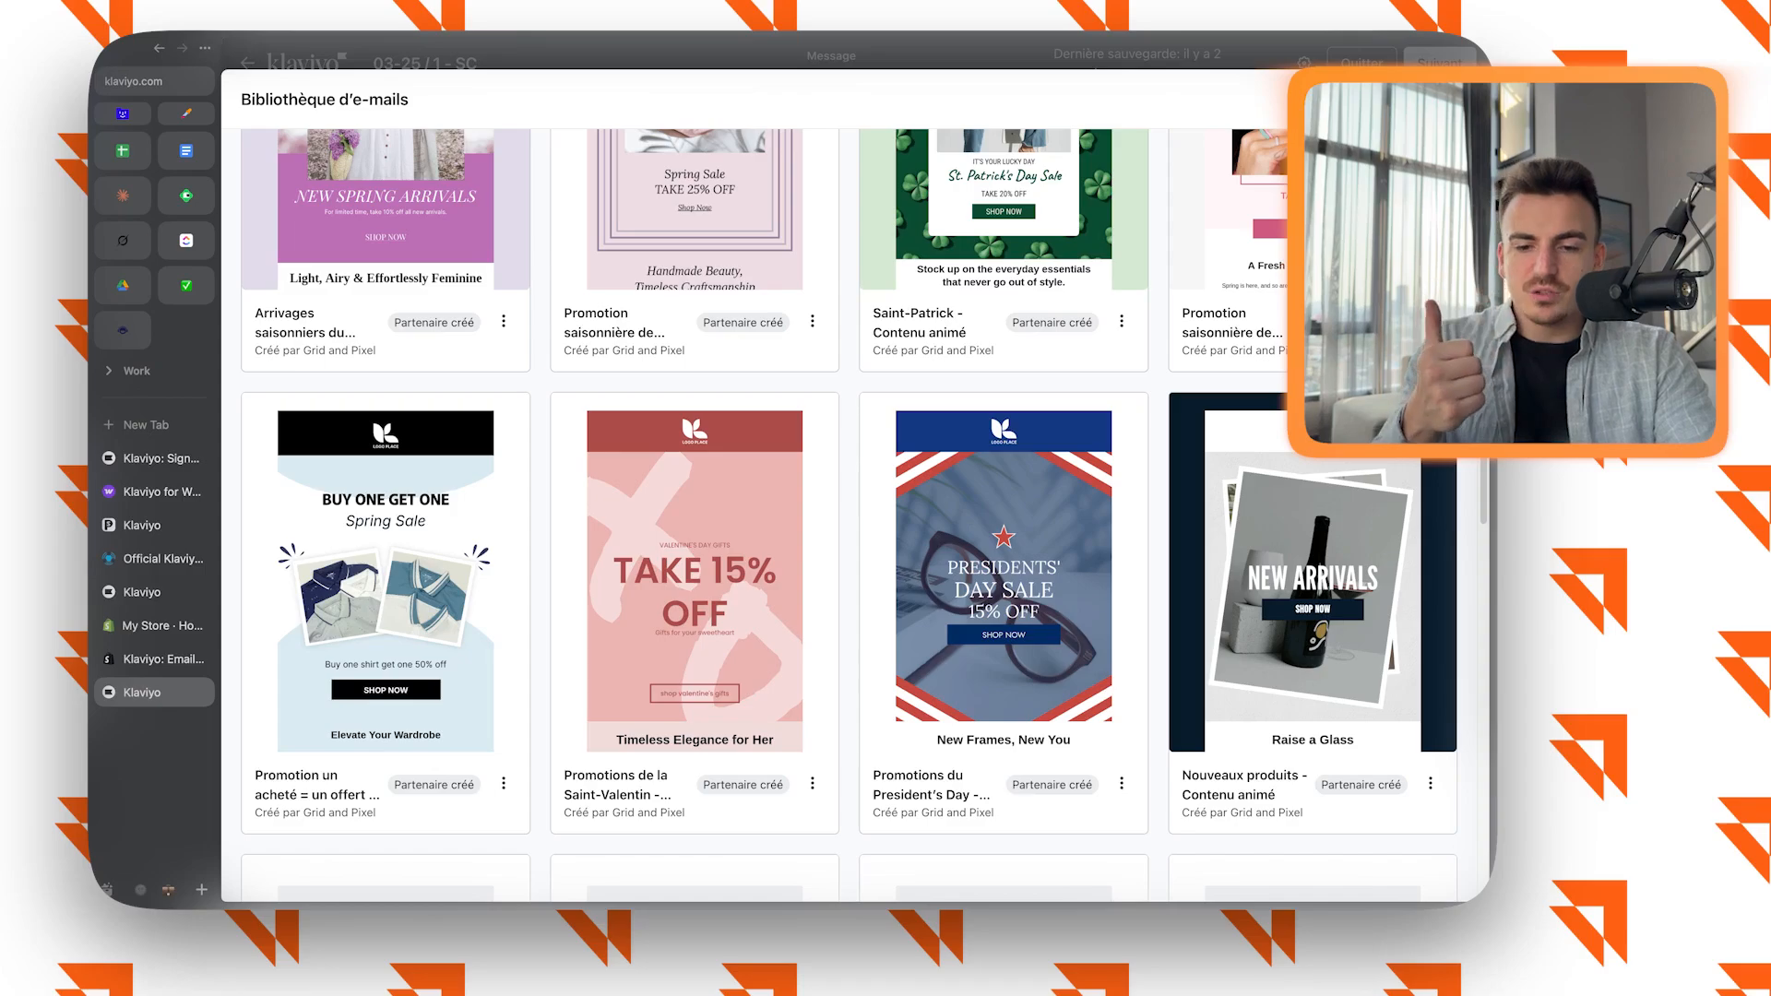
pyautogui.scroll(-15, 848, 517)
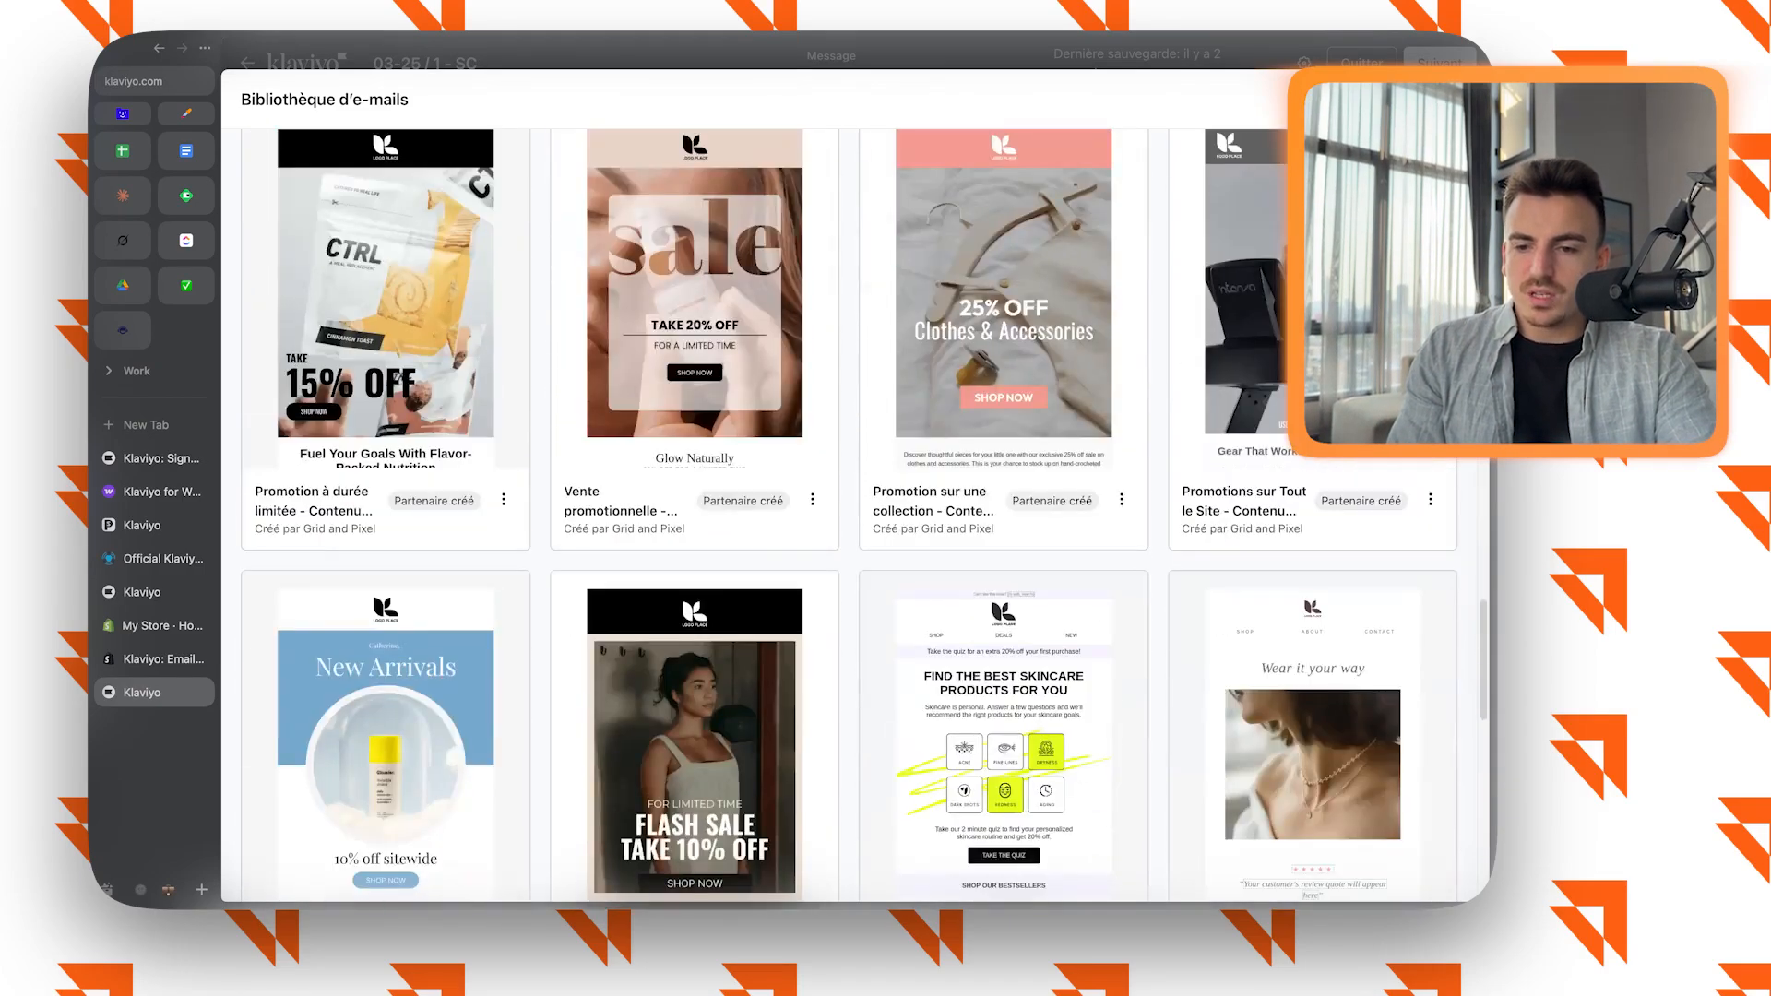
pyautogui.click(694, 318)
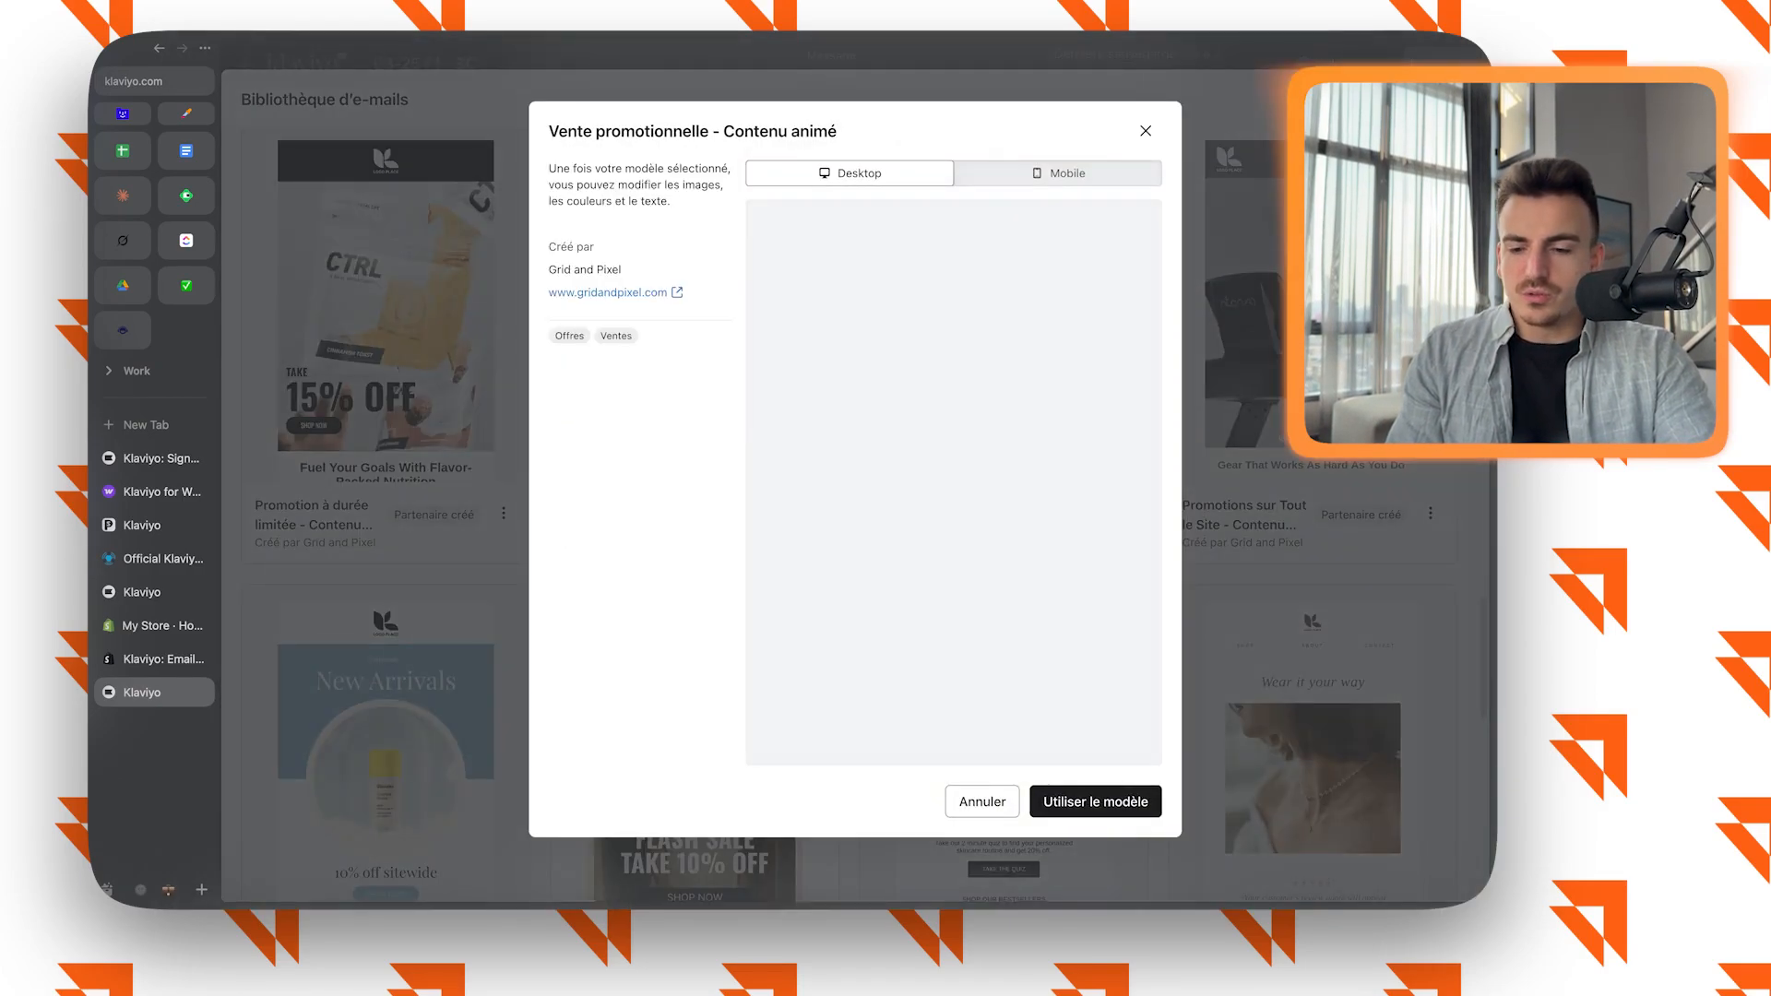
pyautogui.scroll(-20, 953, 482)
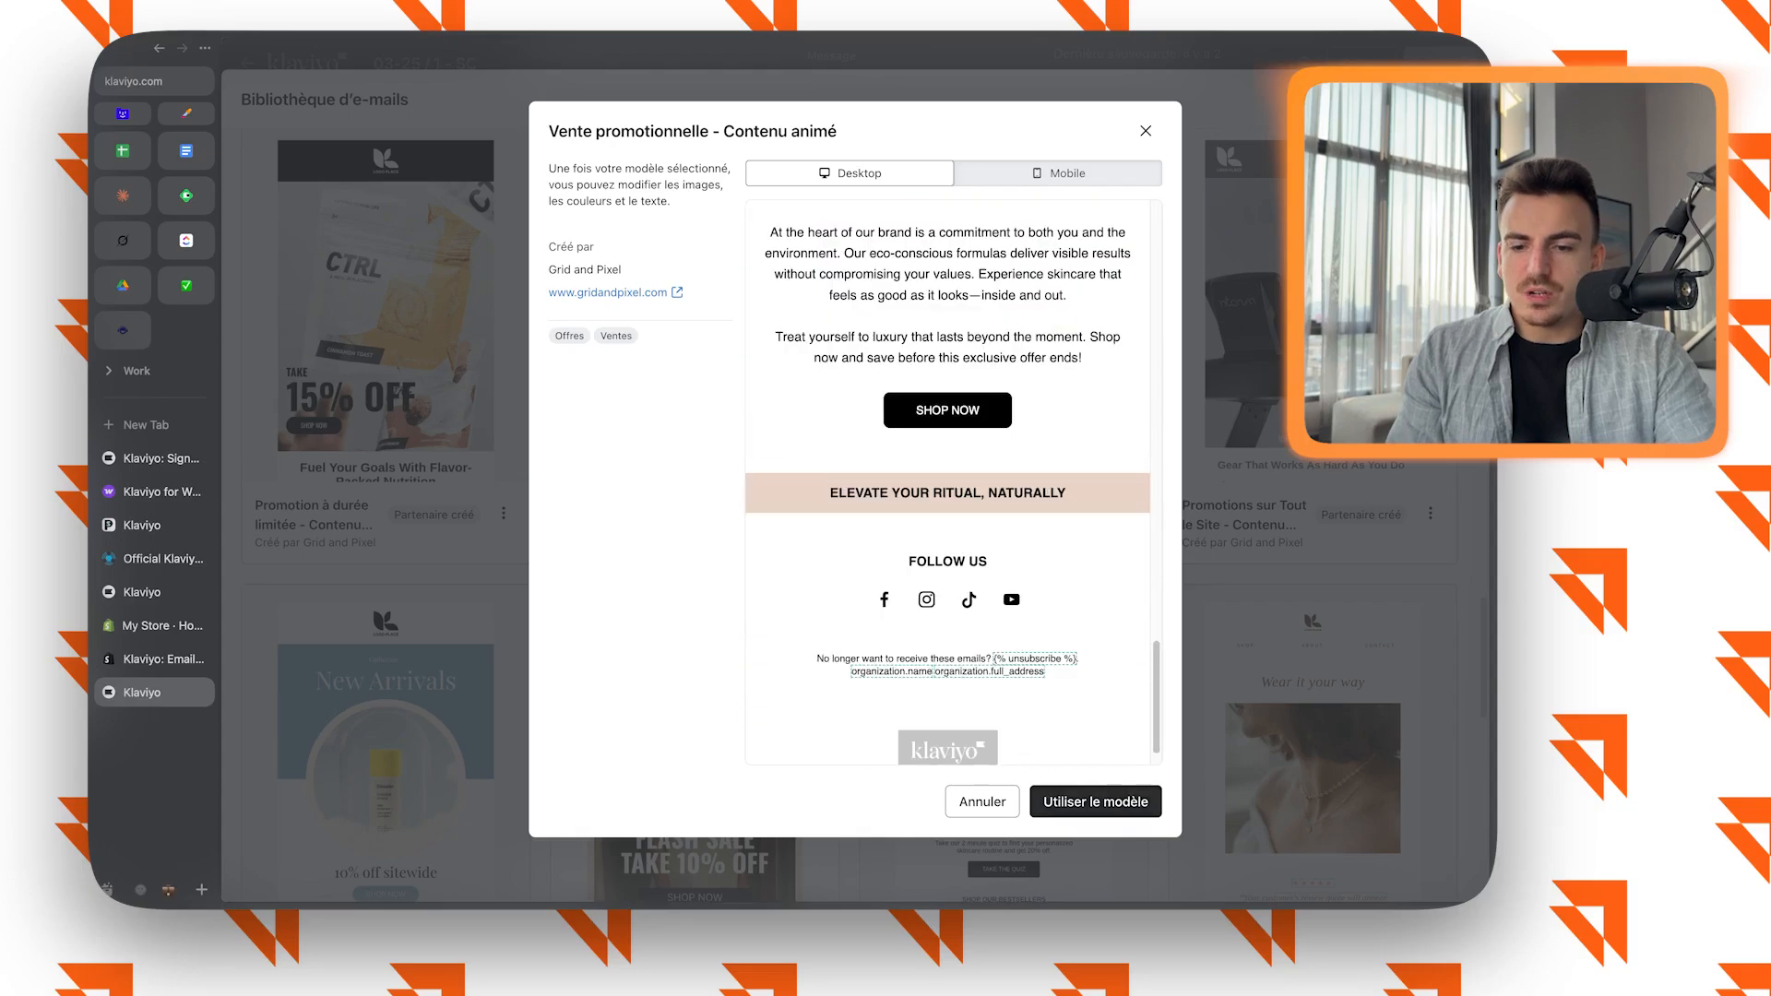
pyautogui.click(1096, 802)
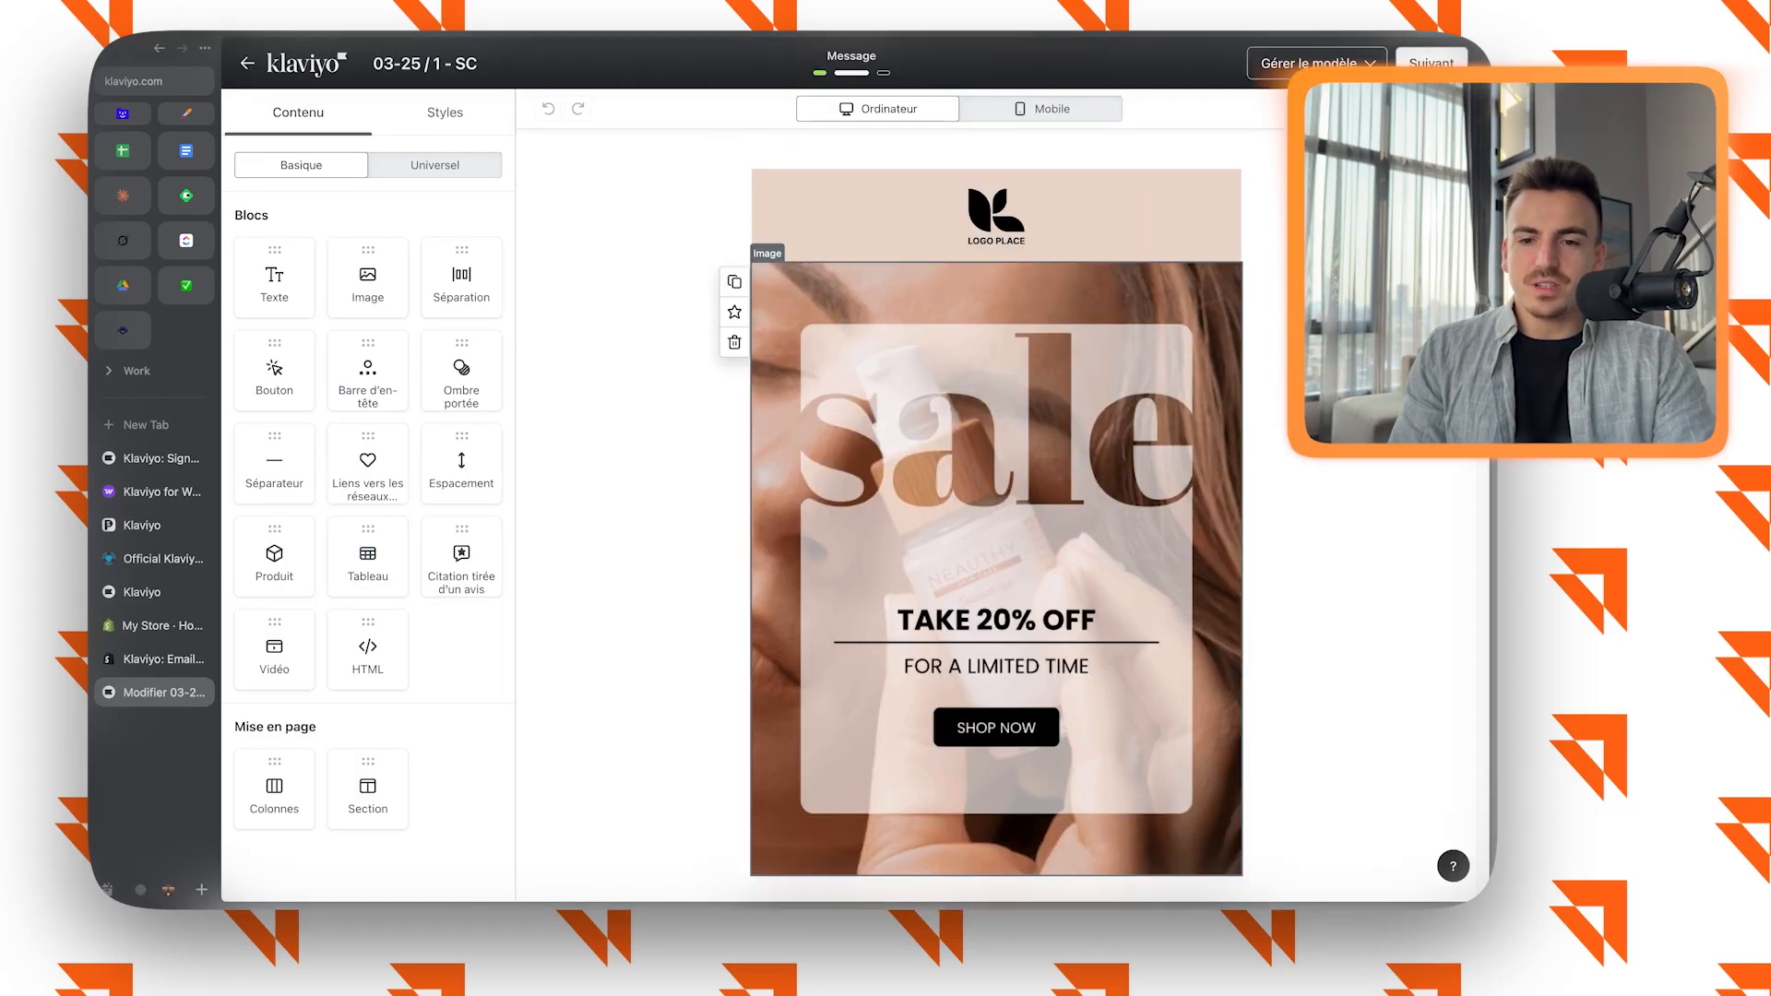
# Set the text size of the SHOP NOW button below the "Glow Naturally" text to 18 px.
pyautogui.click(997, 569)
pyautogui.scroll(-2, 996, 569)
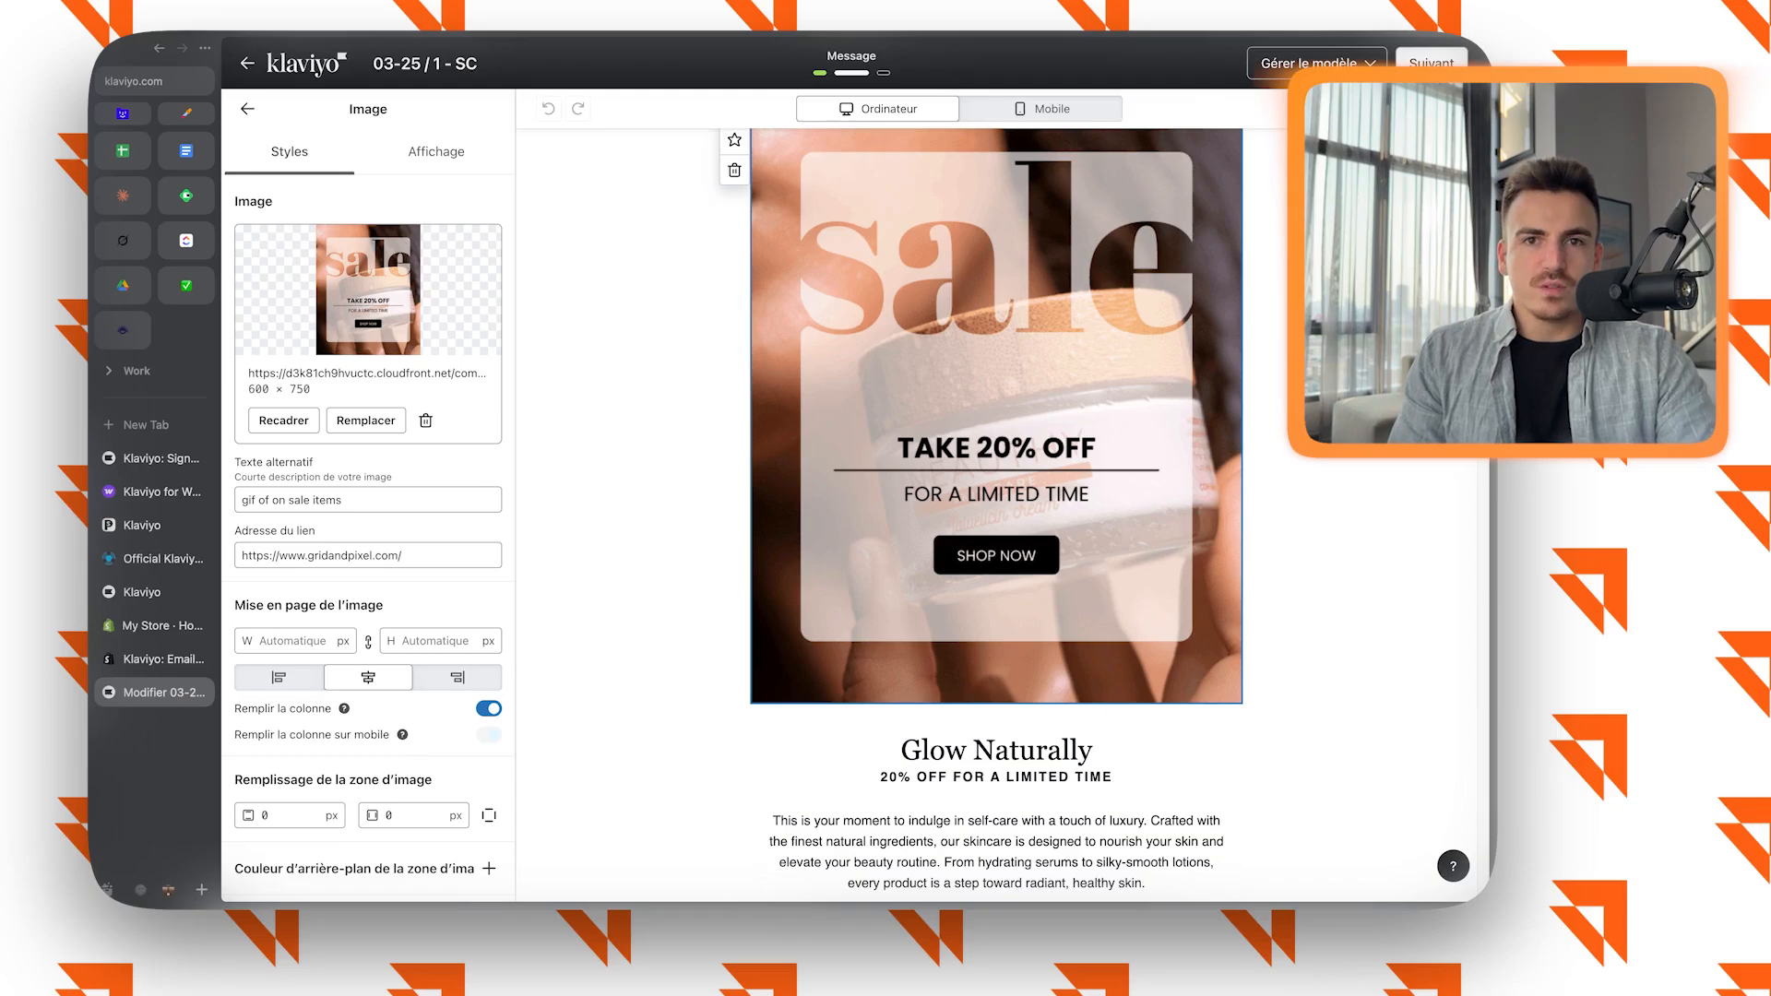
pyautogui.scroll(-4, 996, 515)
pyautogui.click(734, 424)
pyautogui.scroll(-1, 996, 515)
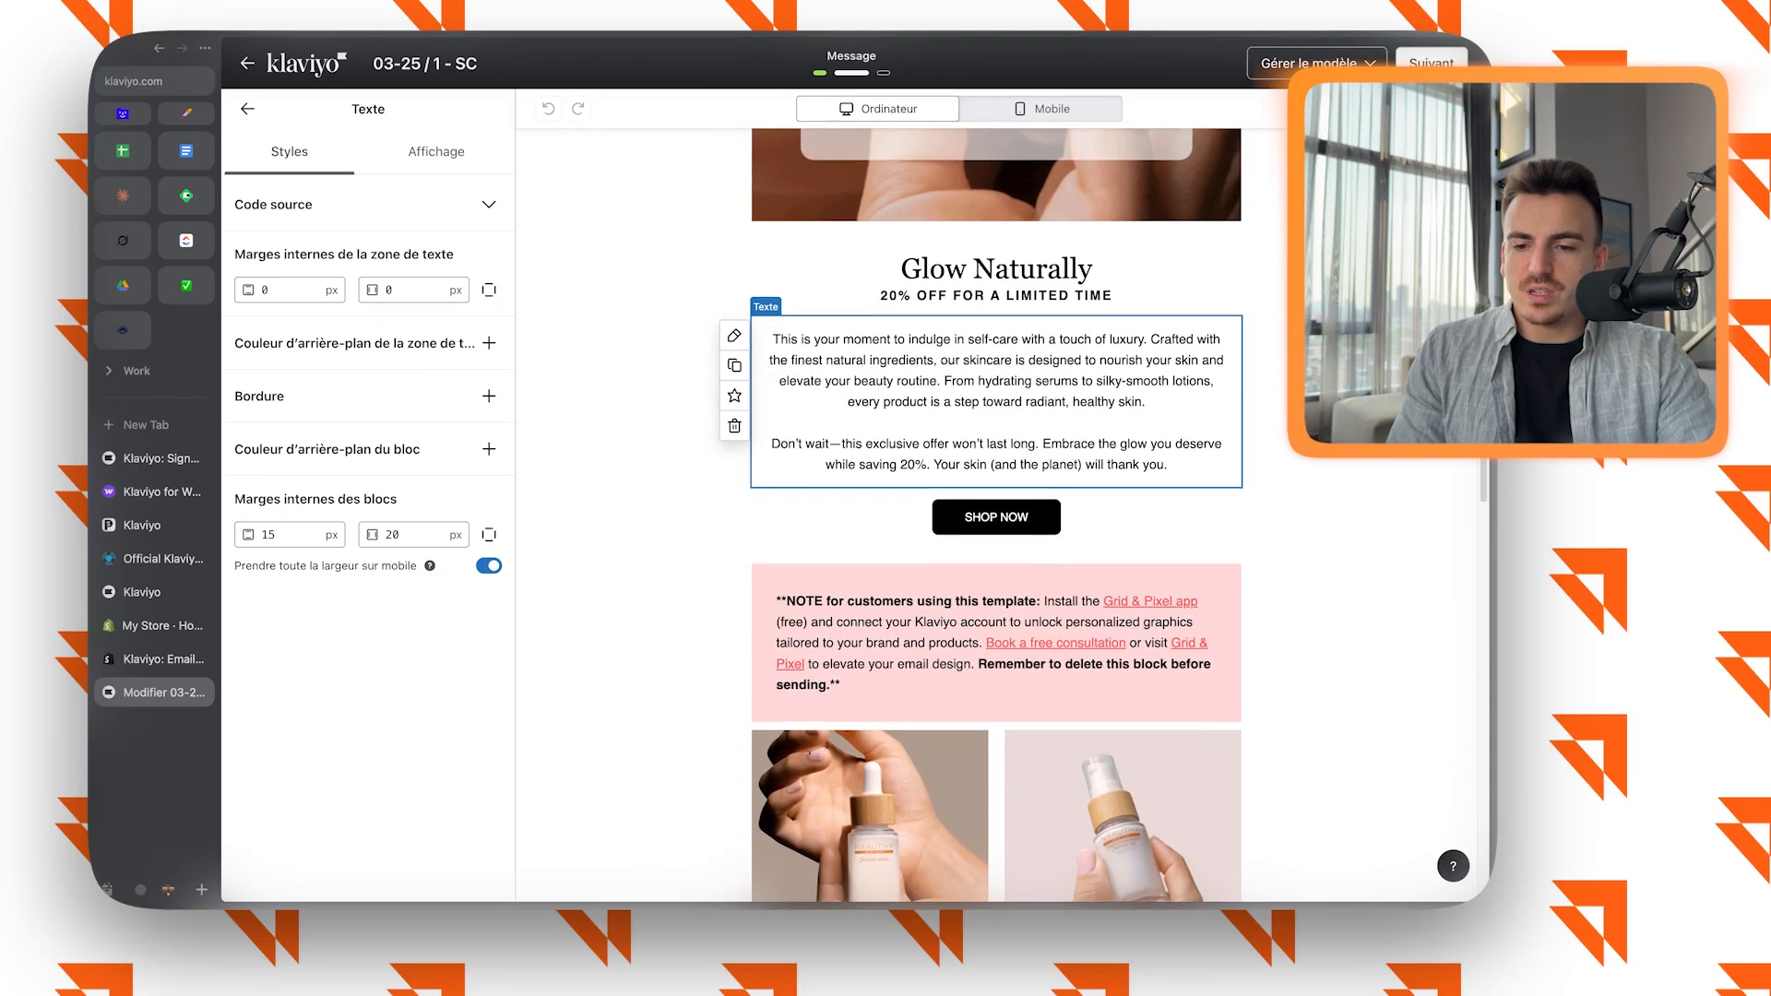
pyautogui.click(996, 498)
pyautogui.doubleClick(249, 383)
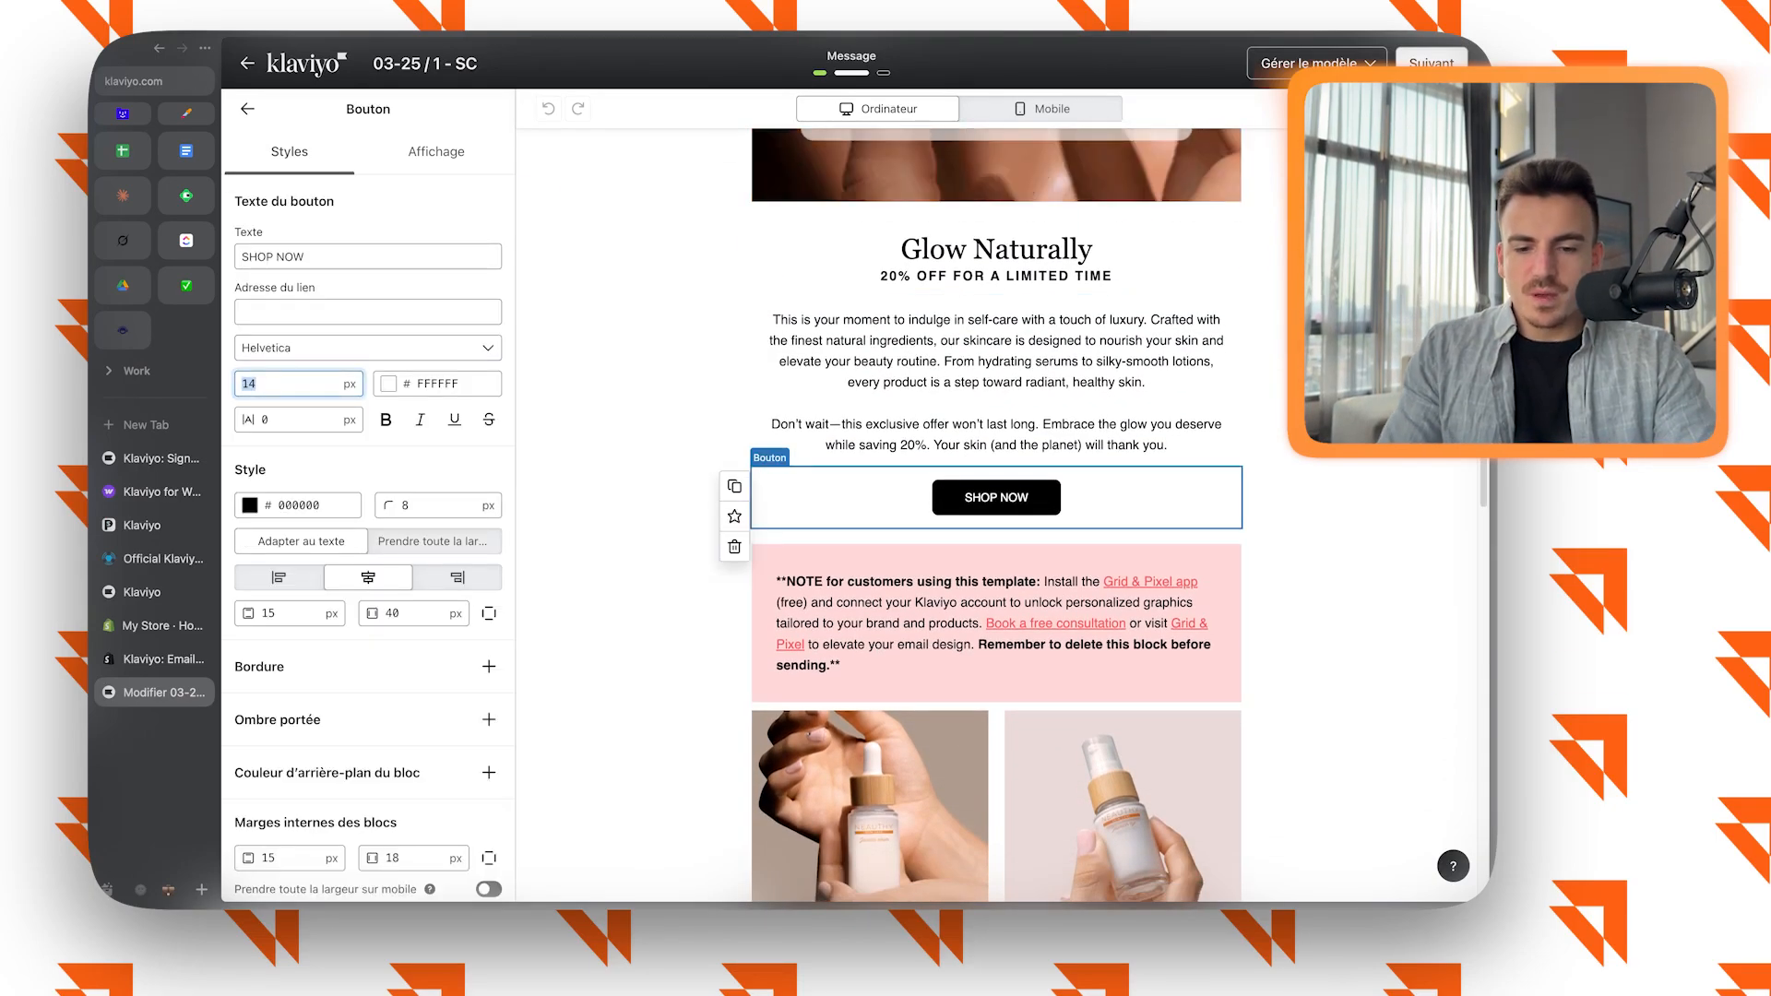
pyautogui.write('17')
pyautogui.write('8')
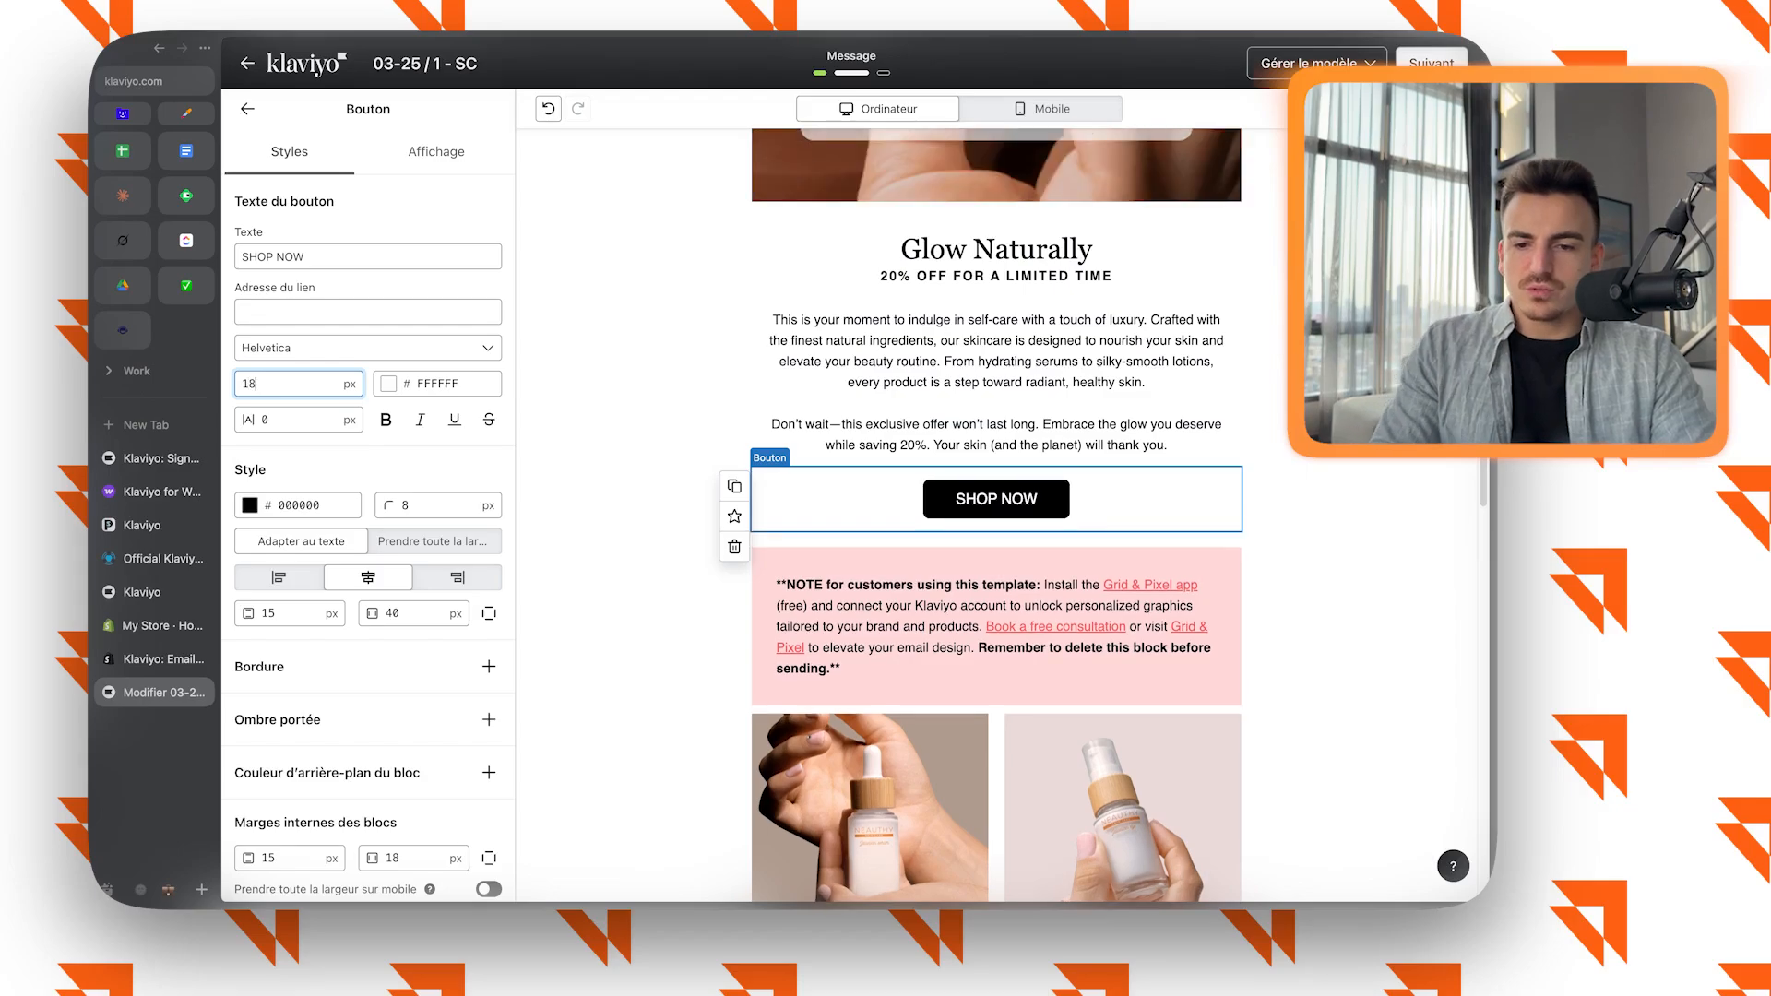
pyautogui.click(637, 386)
# Check the e-mail in the mobile preview and review the full desktop layout down to the footer.
pyautogui.click(1042, 108)
pyautogui.scroll(-14, 1043, 221)
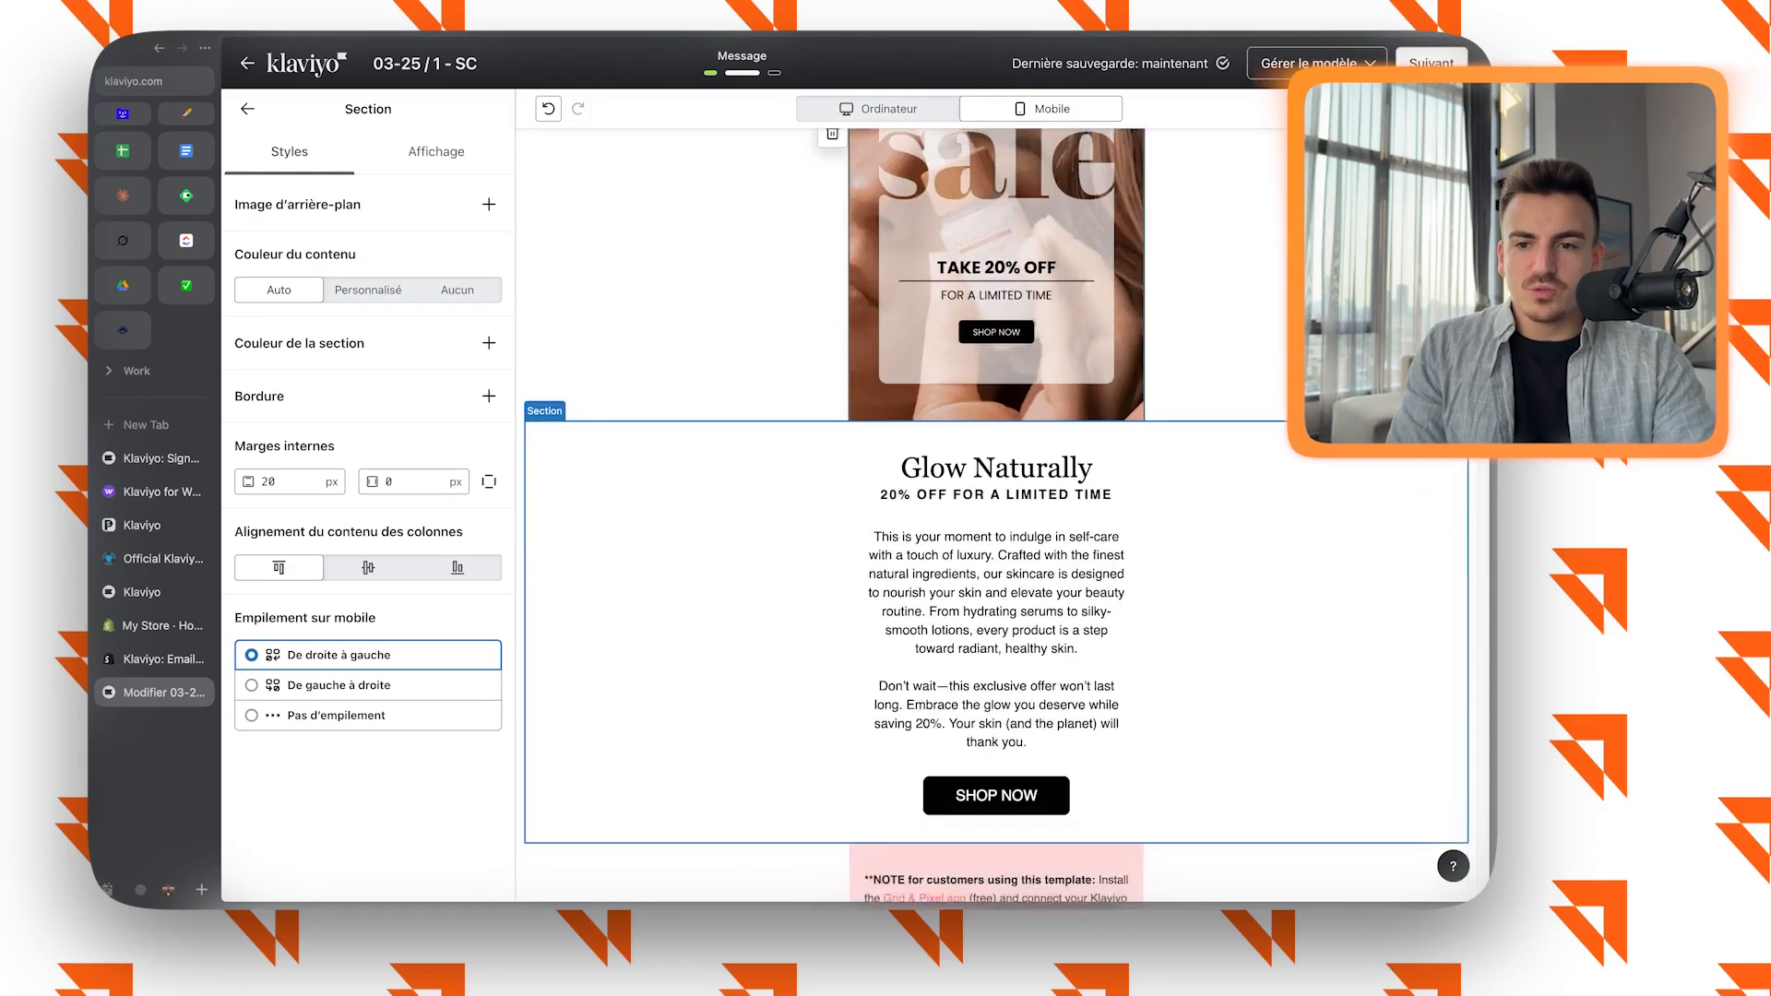
pyautogui.scroll(14, 1043, 217)
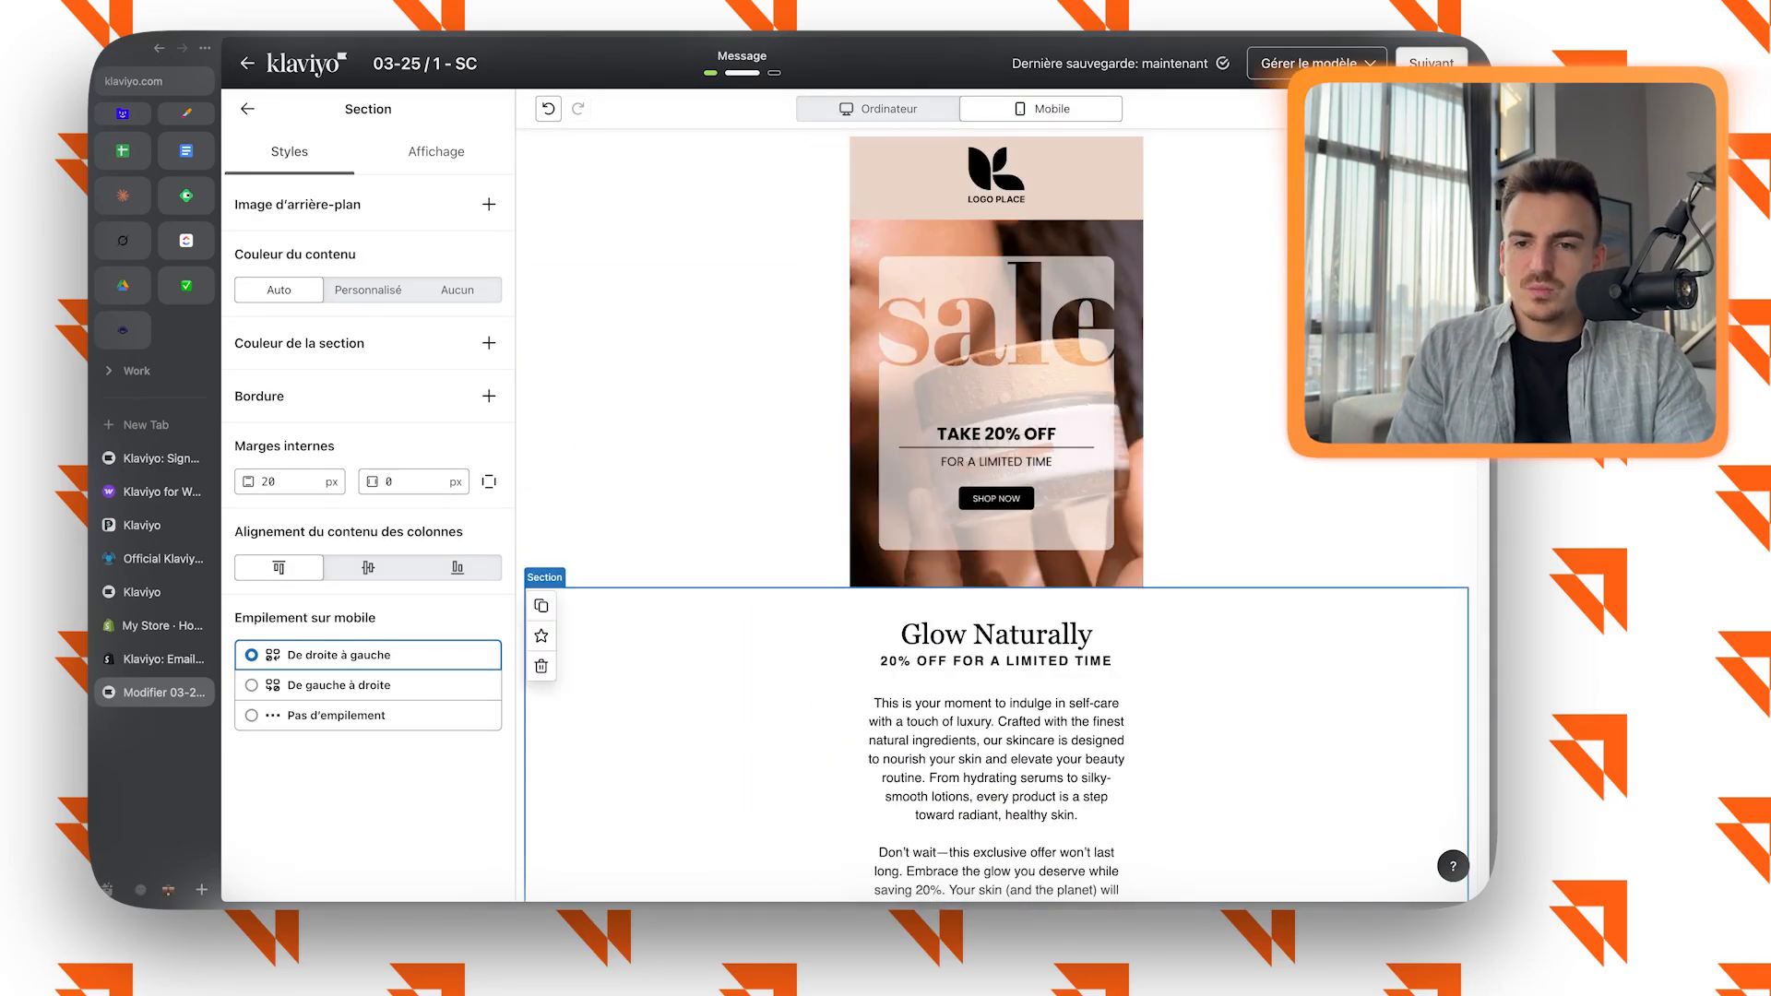
pyautogui.click(878, 109)
pyautogui.scroll(-15, 996, 498)
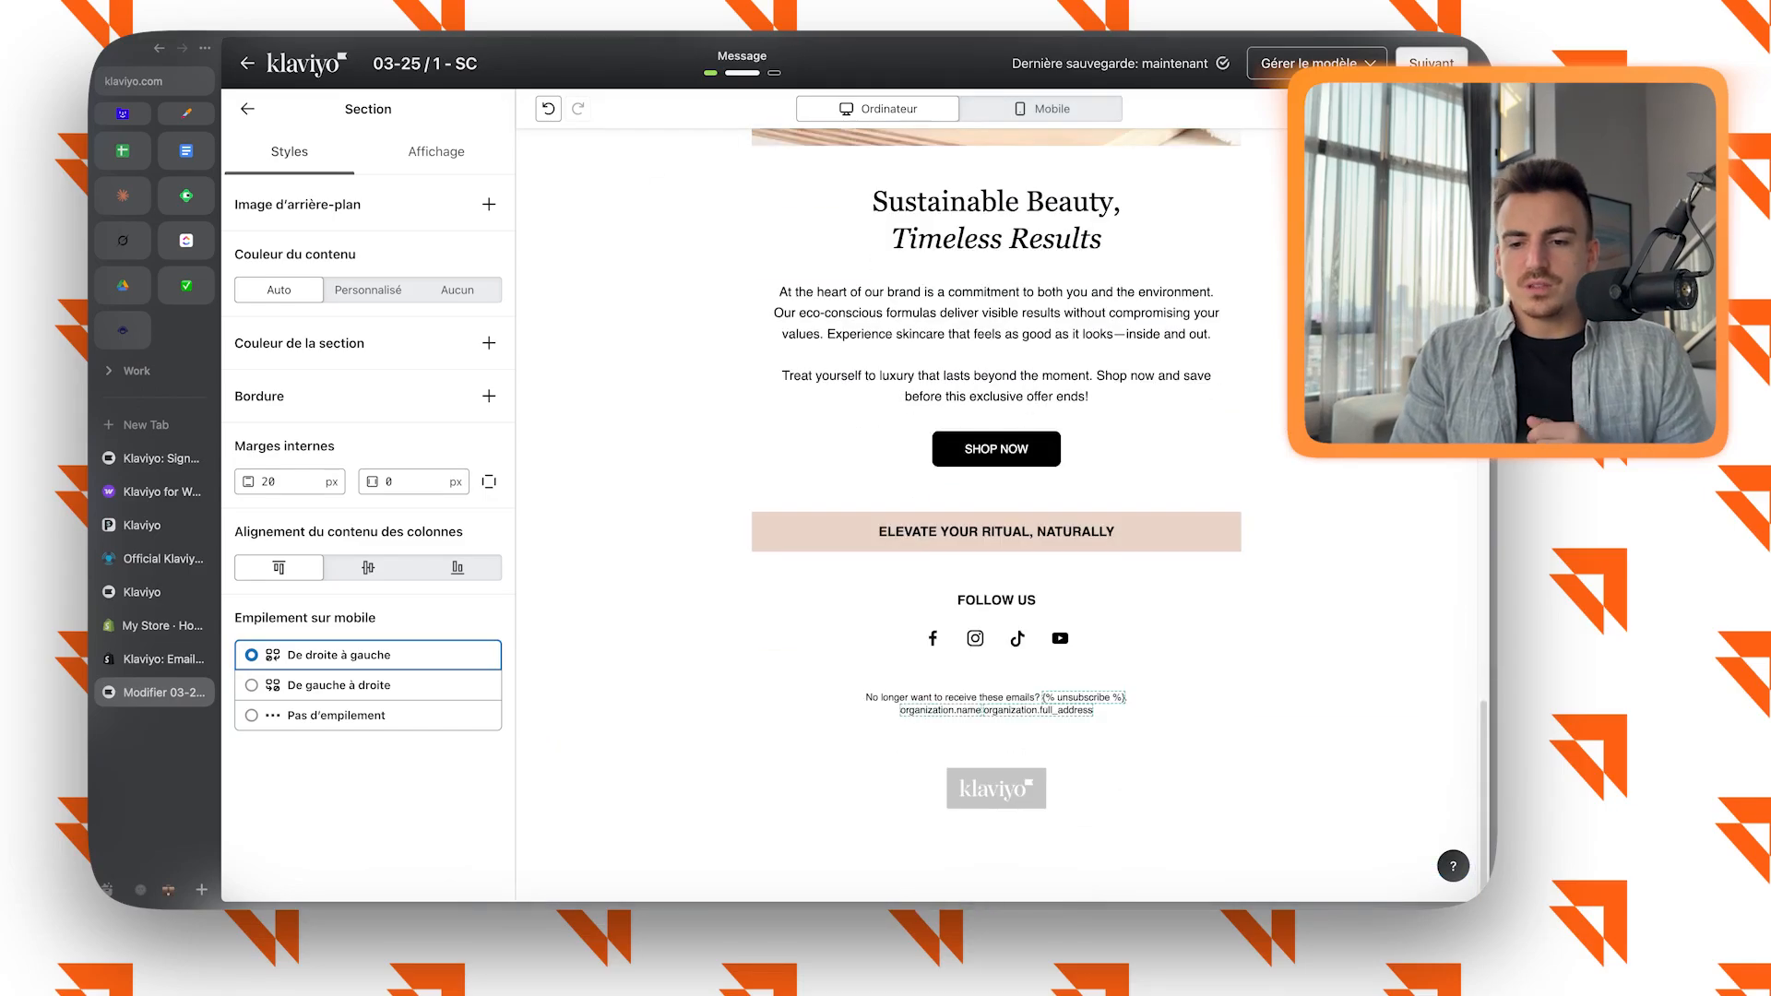
pyautogui.scroll(12, 996, 498)
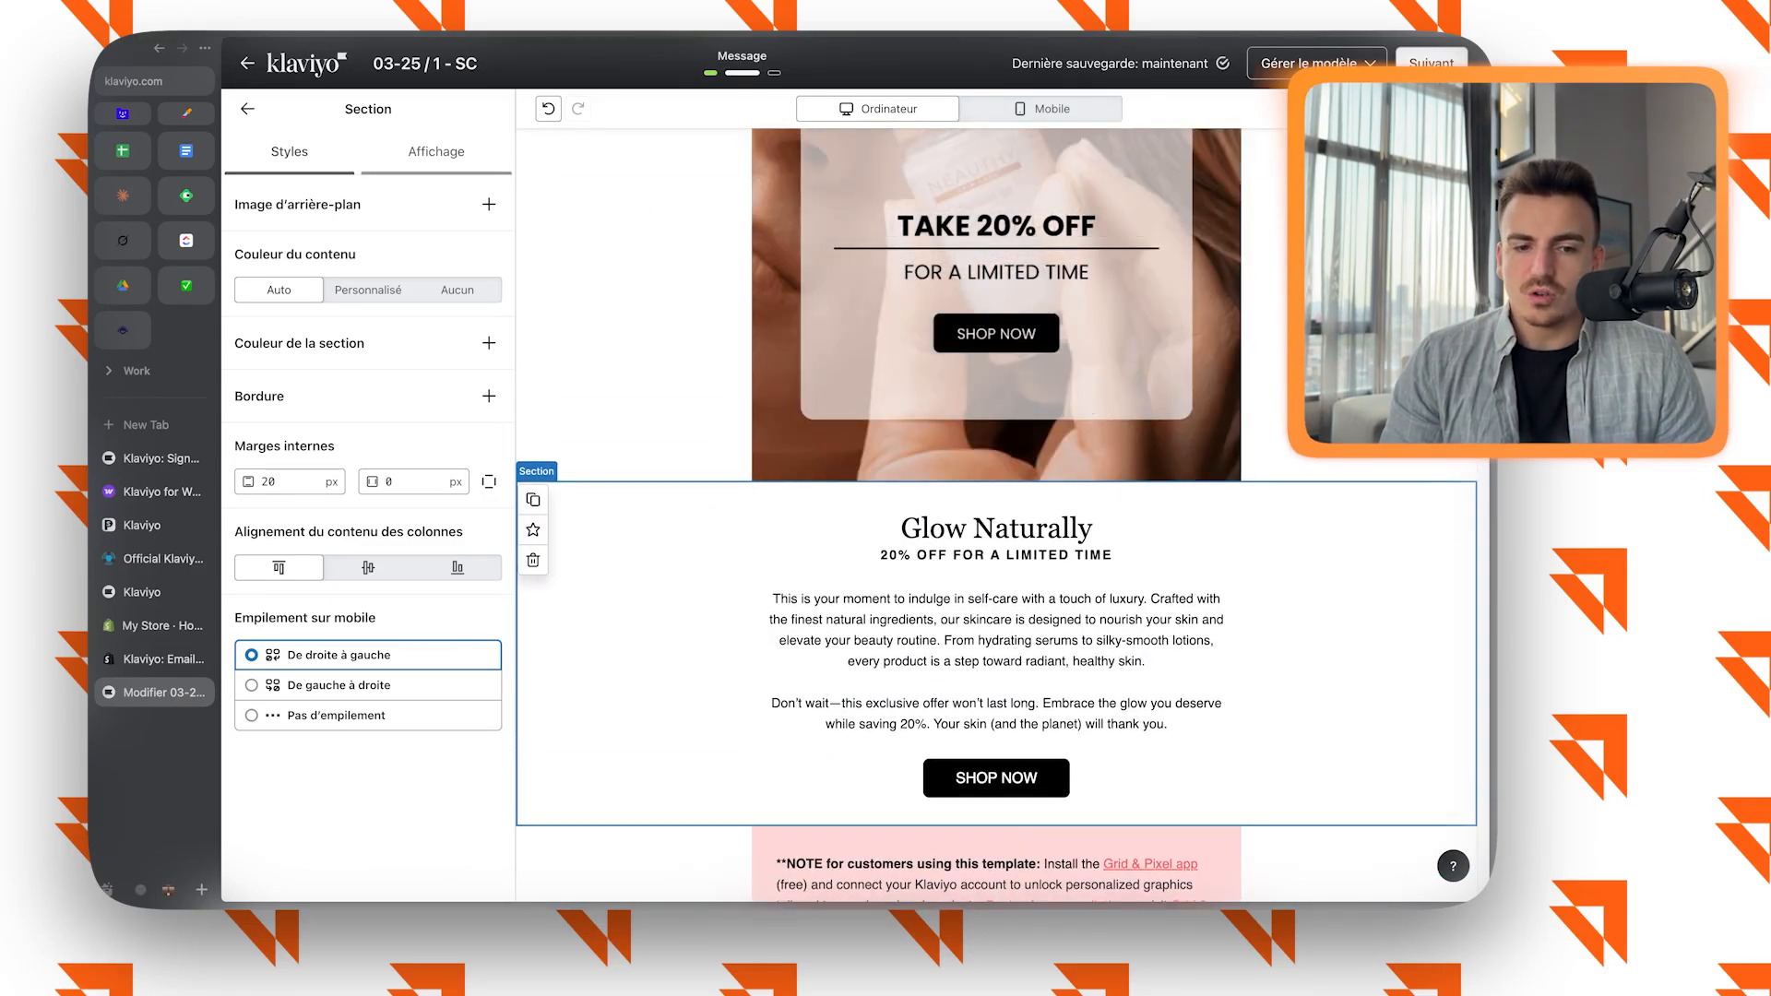
pyautogui.scroll(5, 997, 554)
# Inspect the style options of the sale image and of the "Glow Naturally" body text, including its fonts and margins.
pyautogui.click(996, 568)
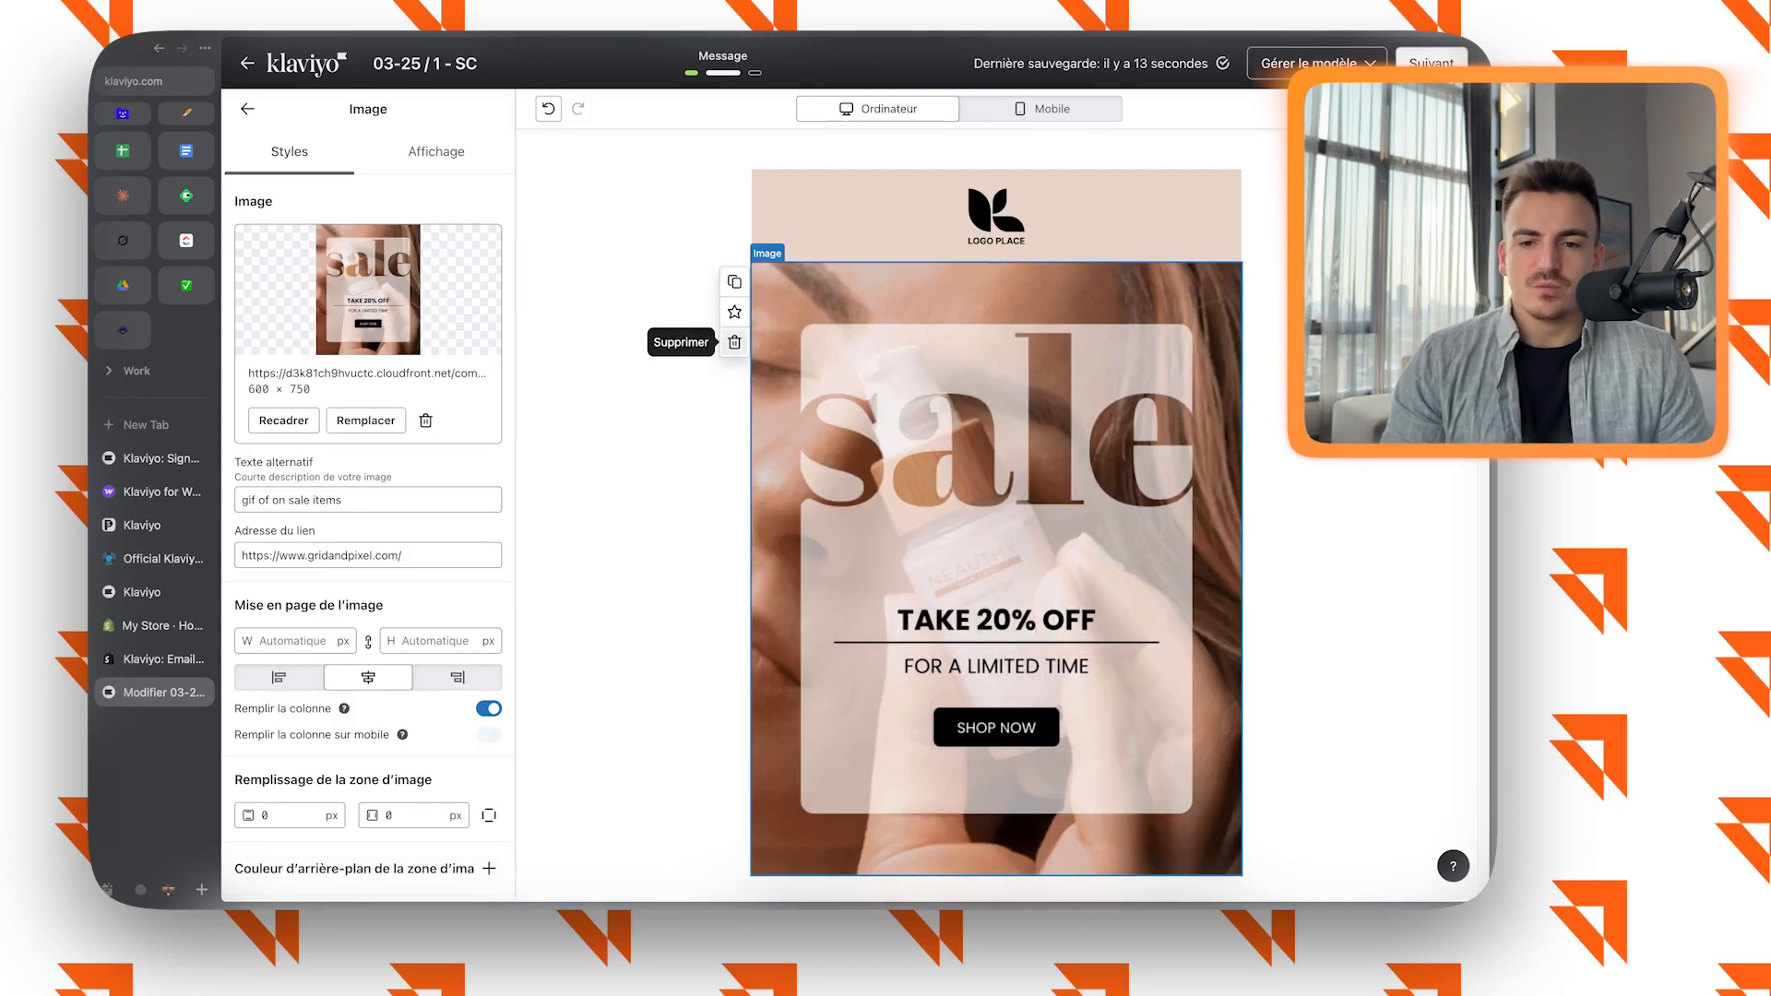
pyautogui.scroll(-7, 922, 516)
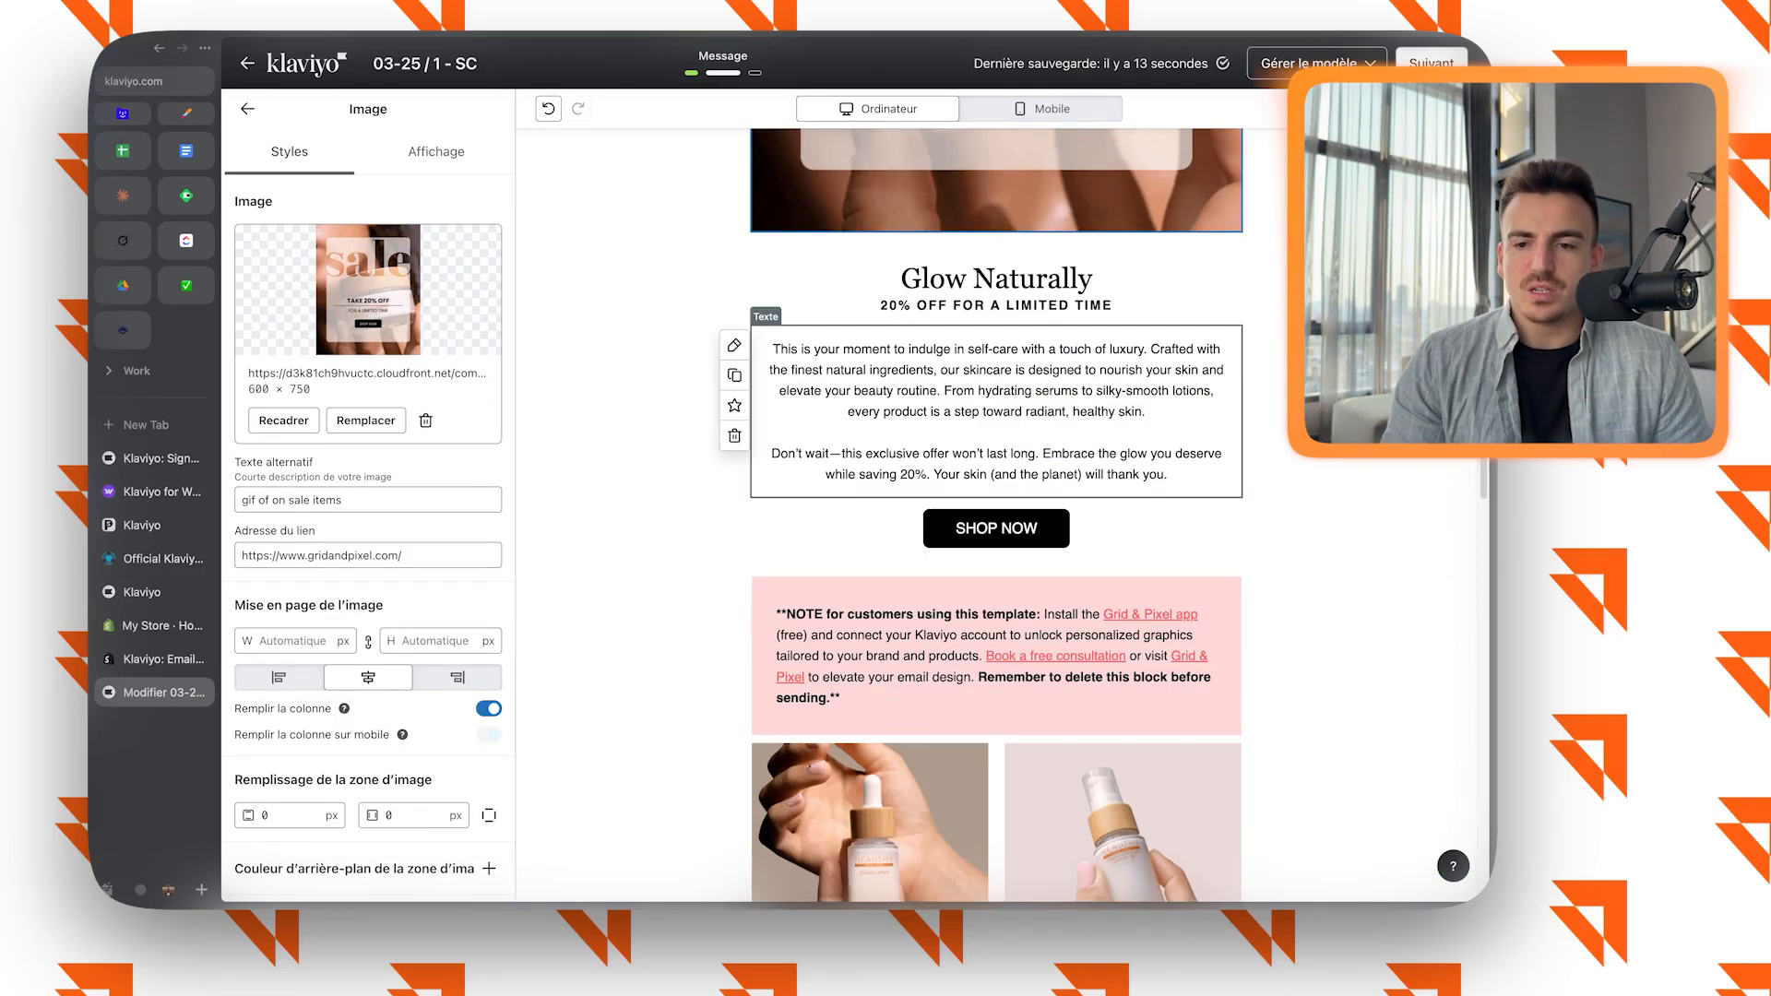
pyautogui.click(996, 411)
pyautogui.moveTo(954, 349); pyautogui.dragTo(1060, 391)
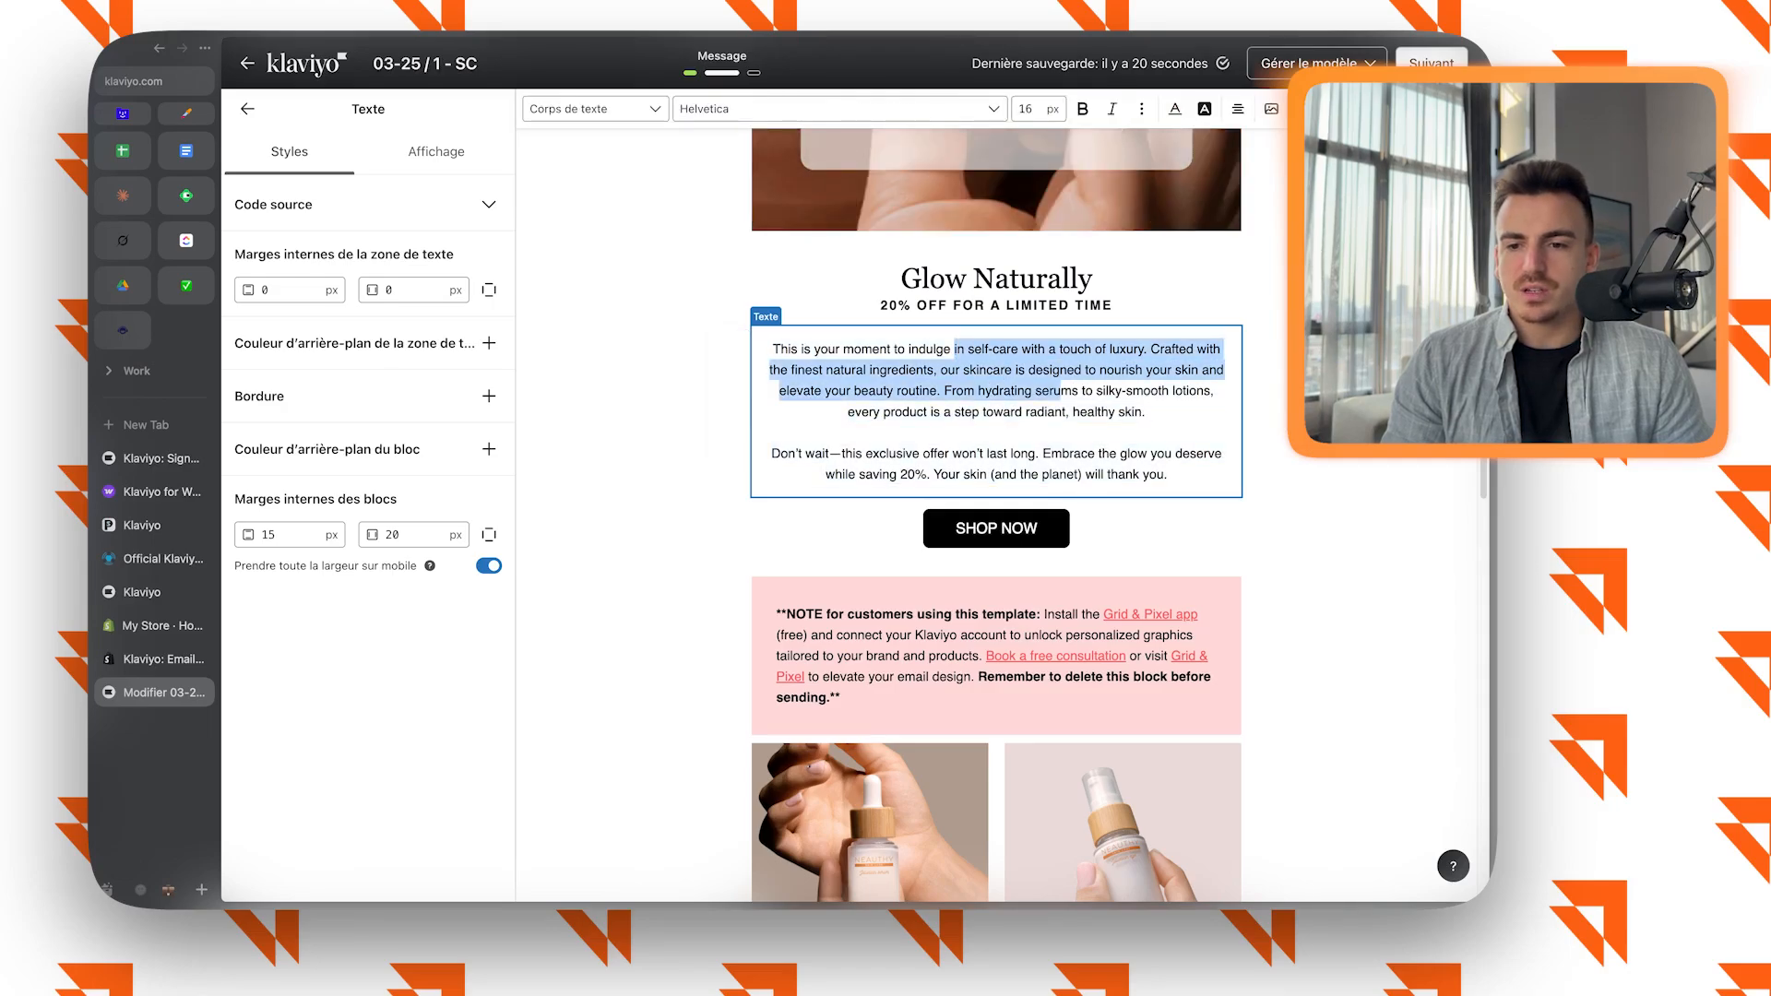
pyautogui.click(838, 109)
pyautogui.click(837, 109)
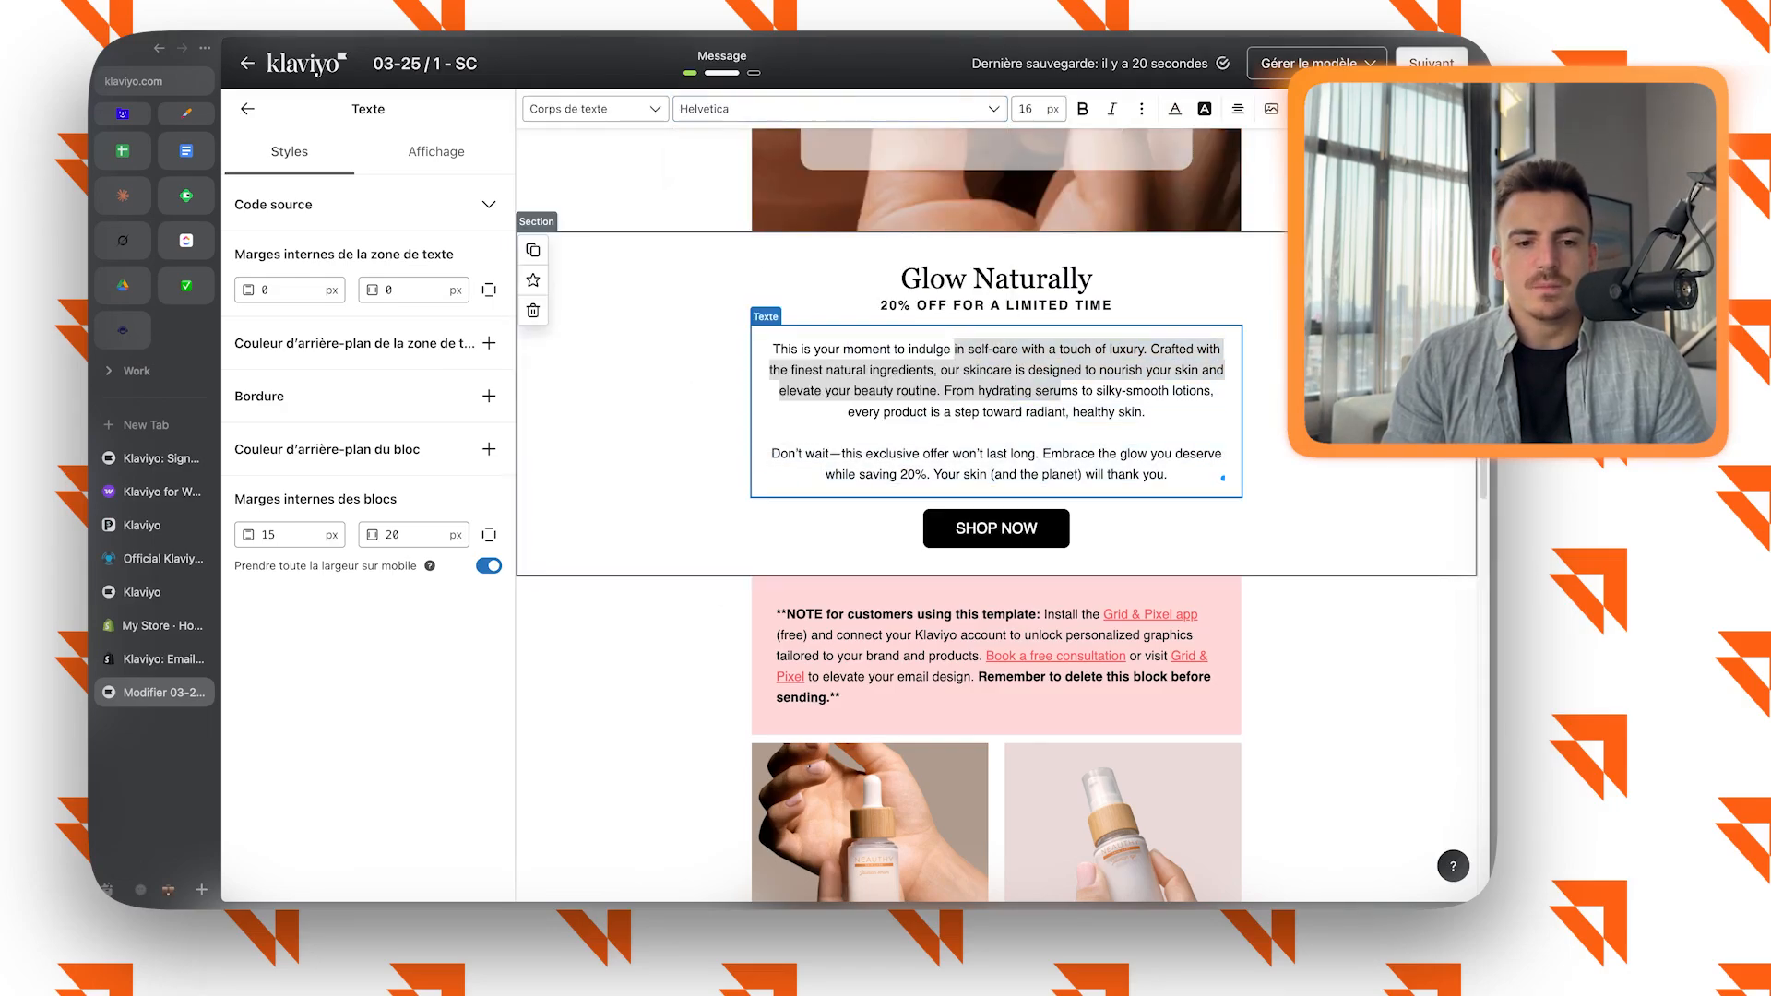
pyautogui.click(284, 534)
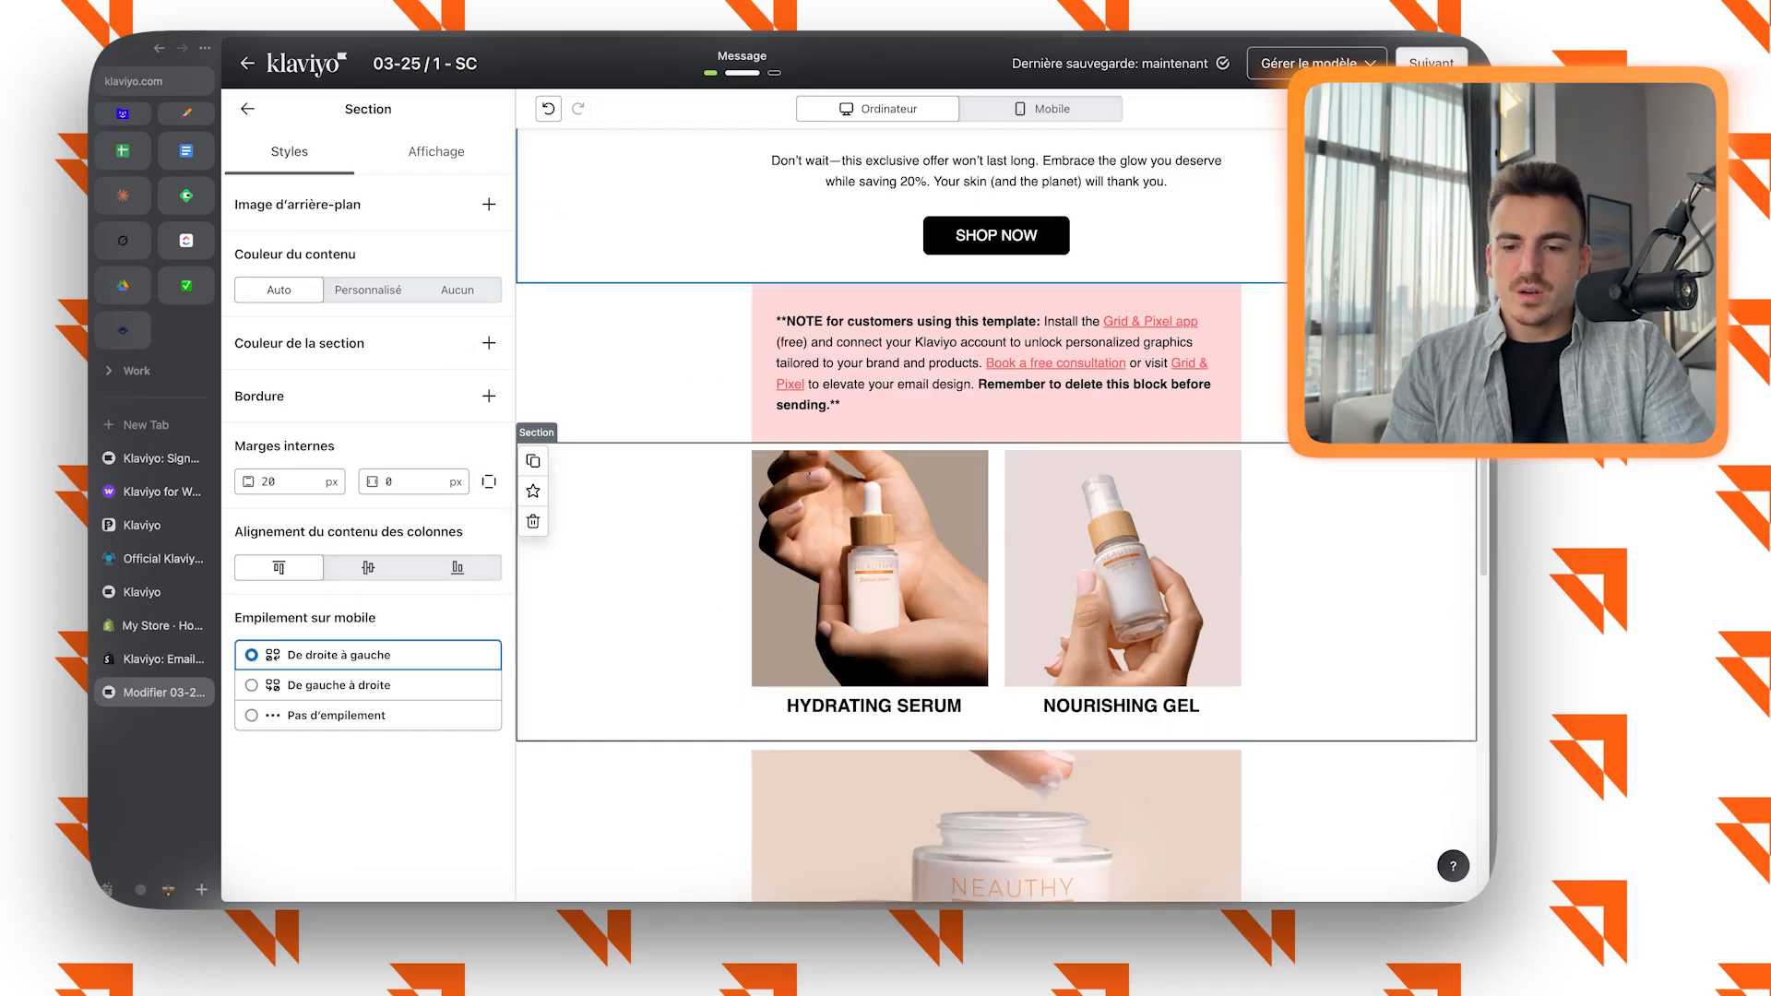
pyautogui.scroll(-10, 996, 507)
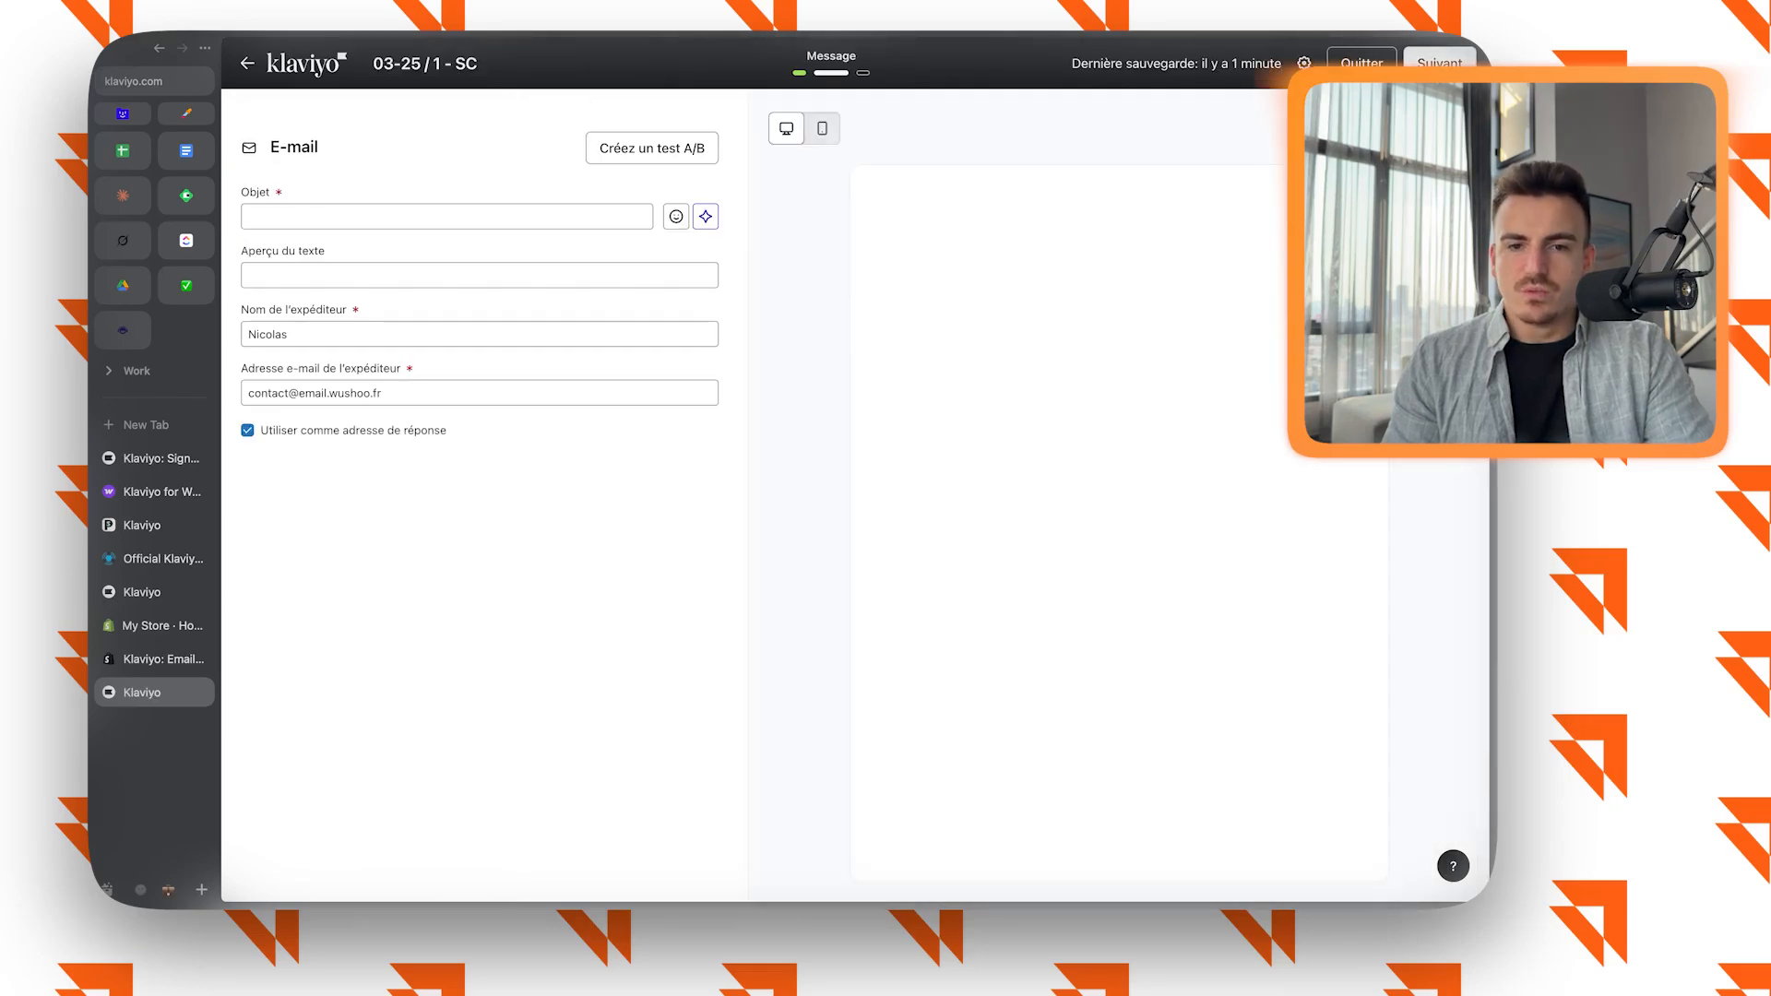
# Set the campaign's subject to "Bonjour" and replace the designed template with a plain text e-mail.
pyautogui.click(447, 217)
pyautogui.write('Bonjour')
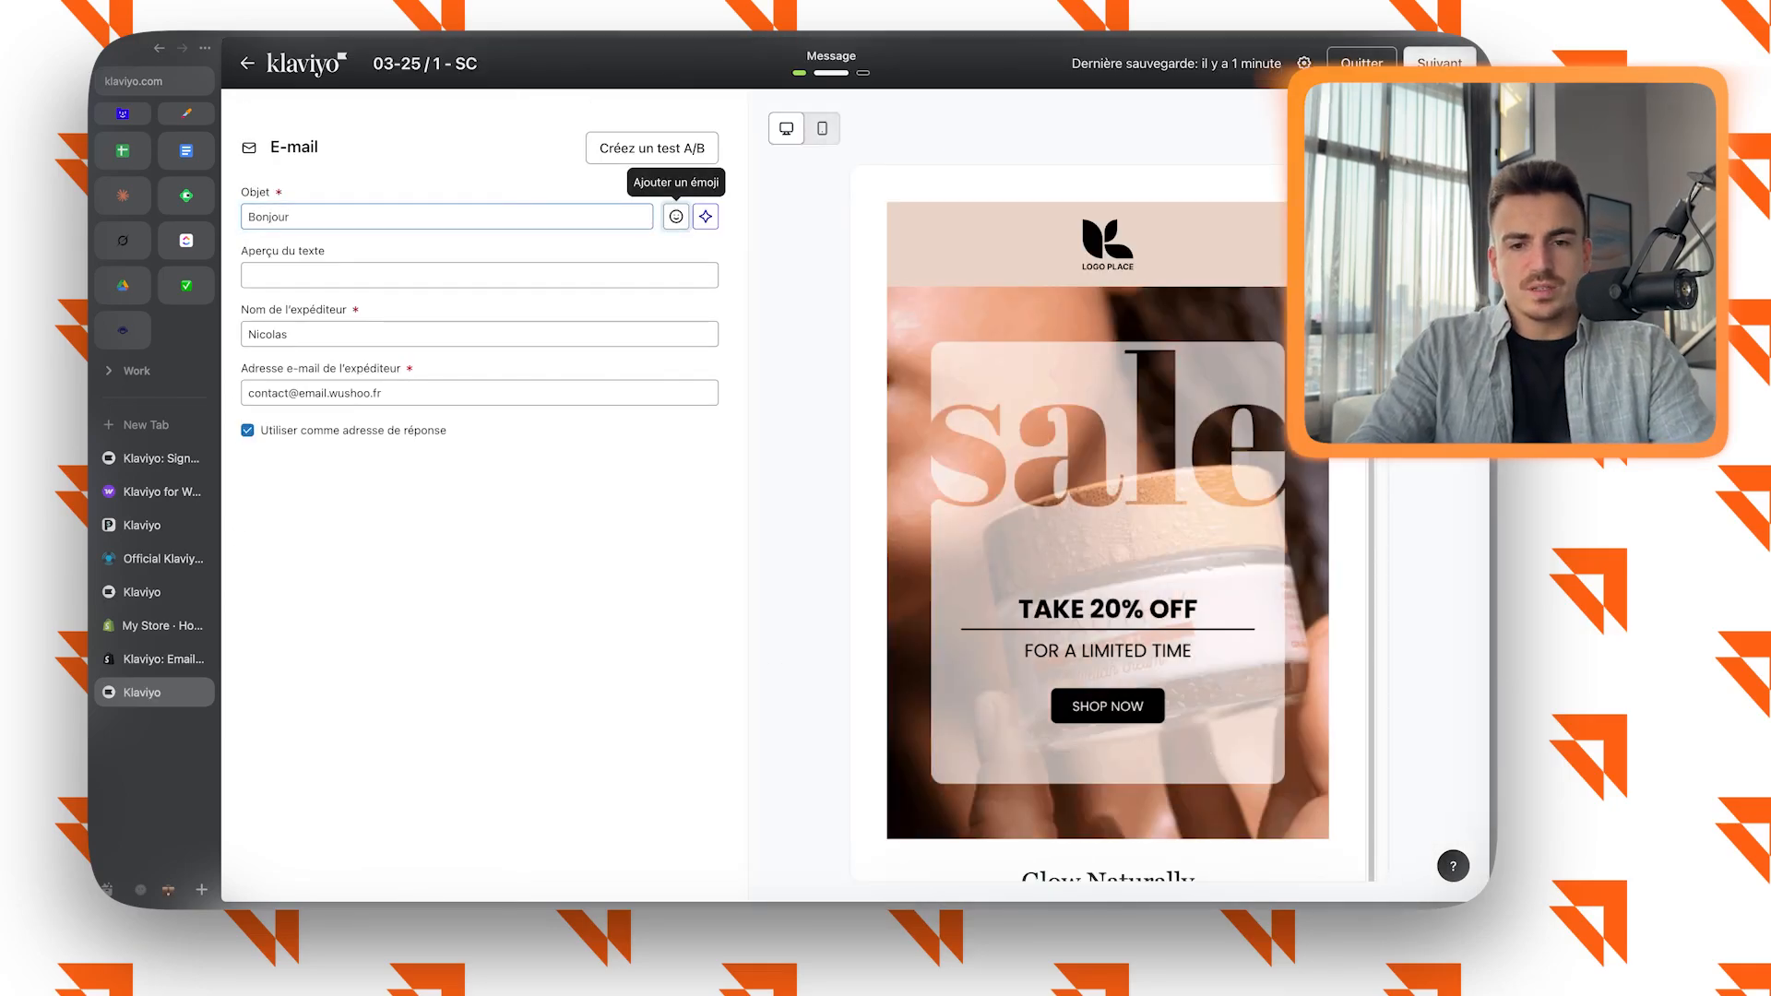
pyautogui.click(1428, 128)
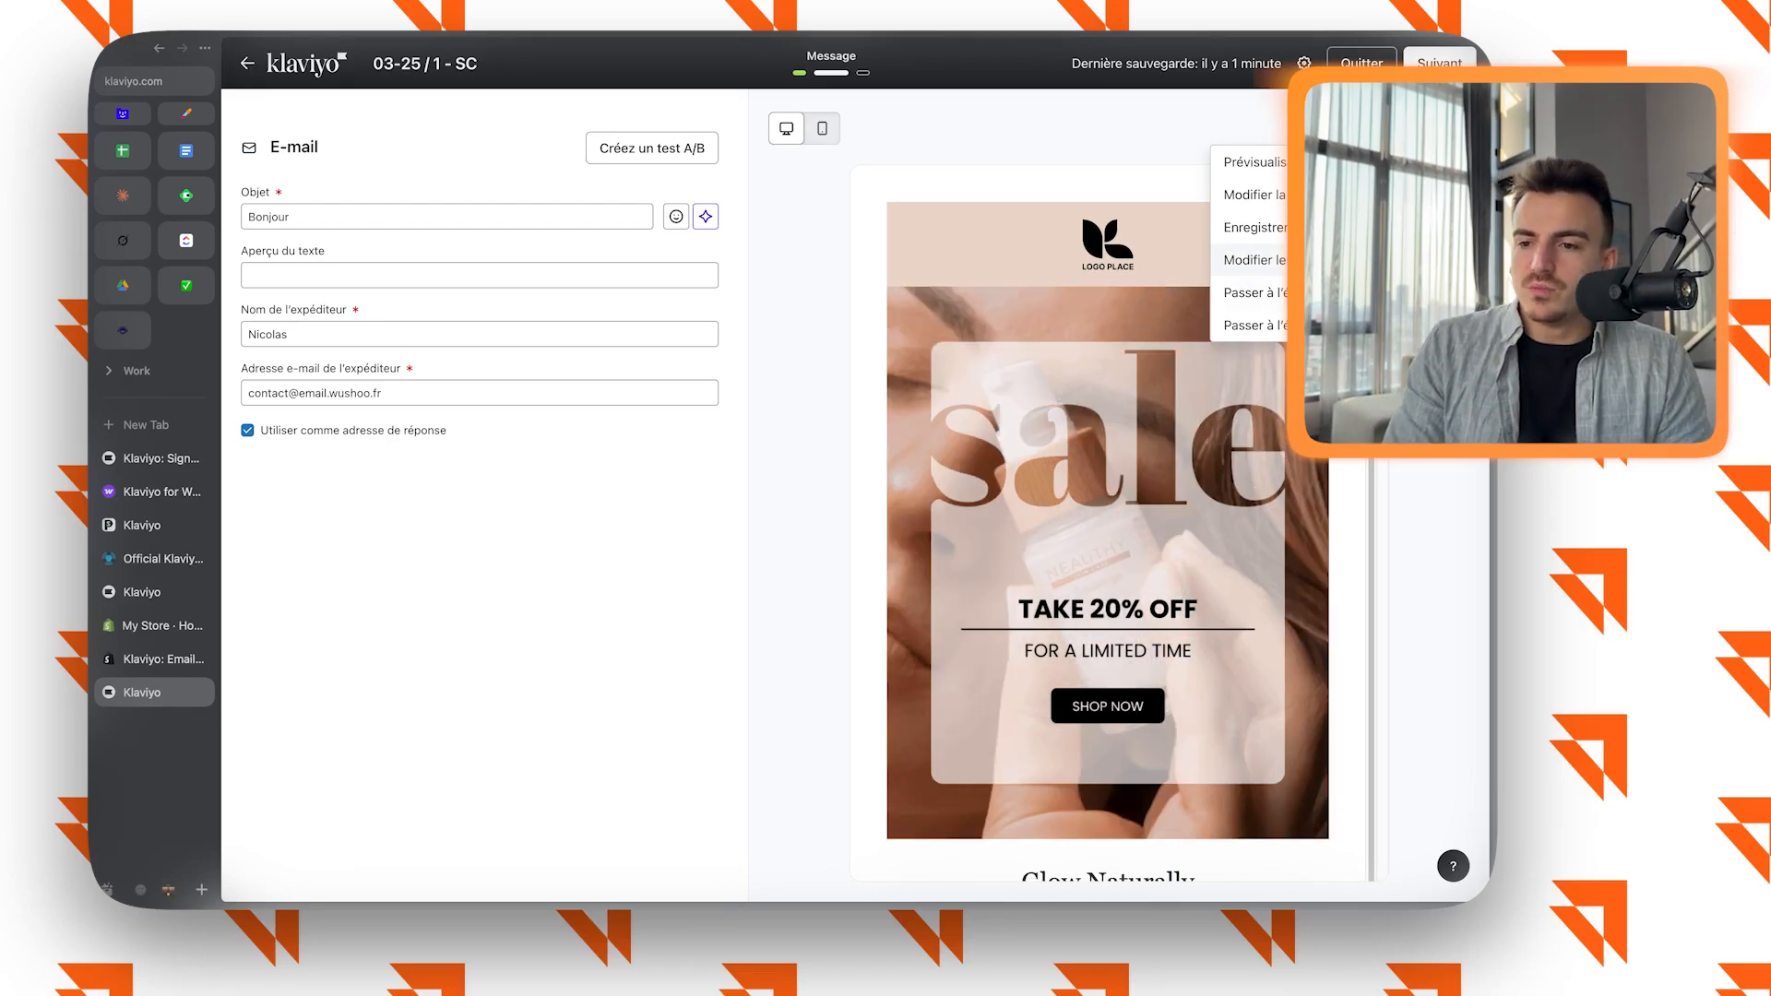
pyautogui.click(1310, 260)
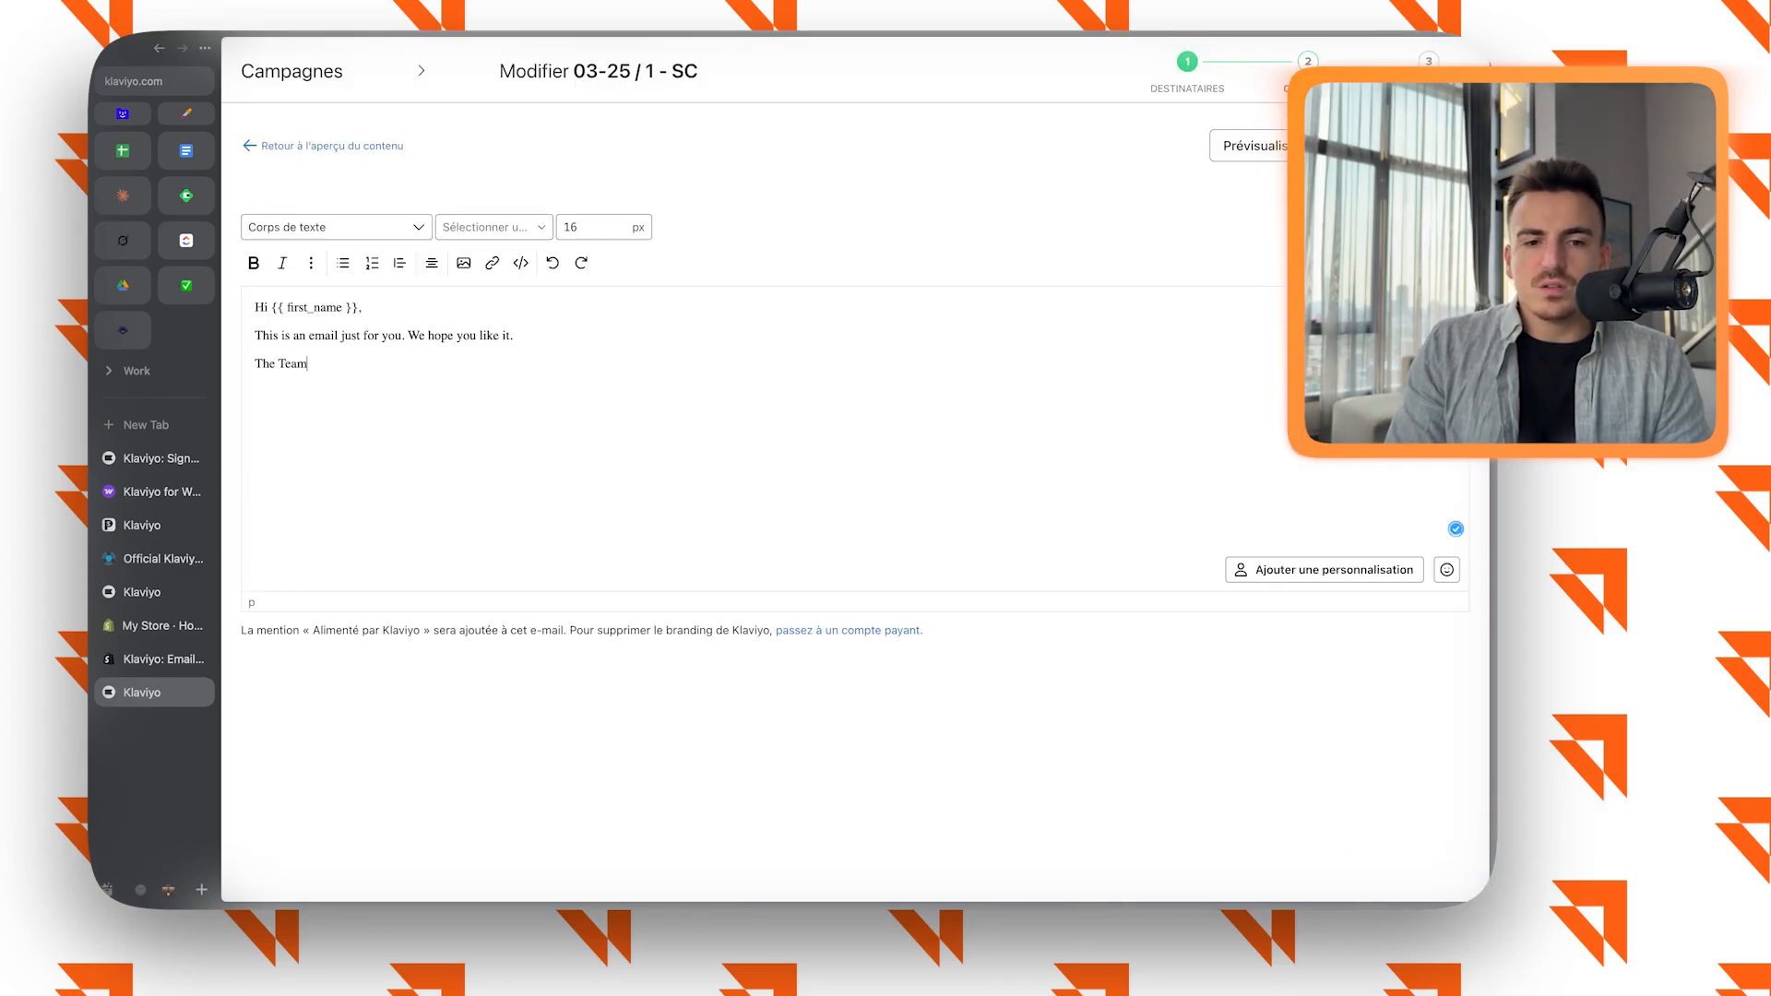
# Add an empty line below "The Team" and insert the Désabonnement personalisation link under it.
pyautogui.press('super+a')
pyautogui.press('Right')
pyautogui.press('Return')
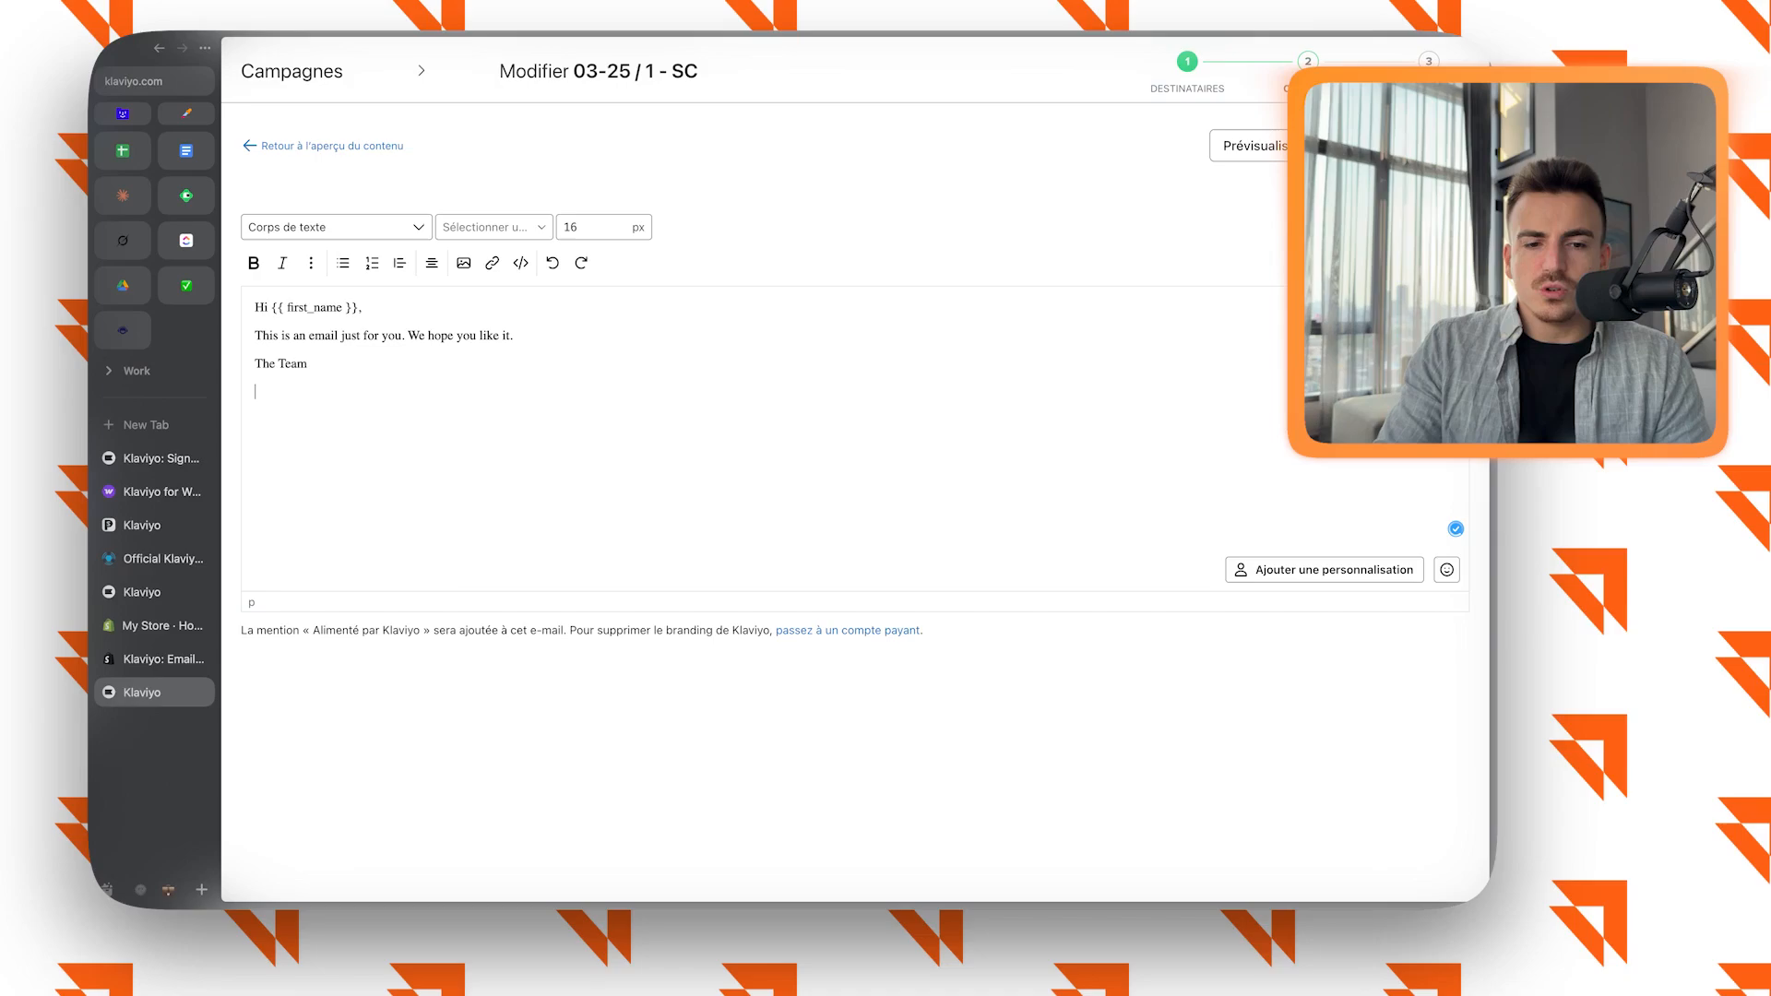
pyautogui.click(493, 227)
pyautogui.scroll(-3, 558, 407)
pyautogui.click(256, 420)
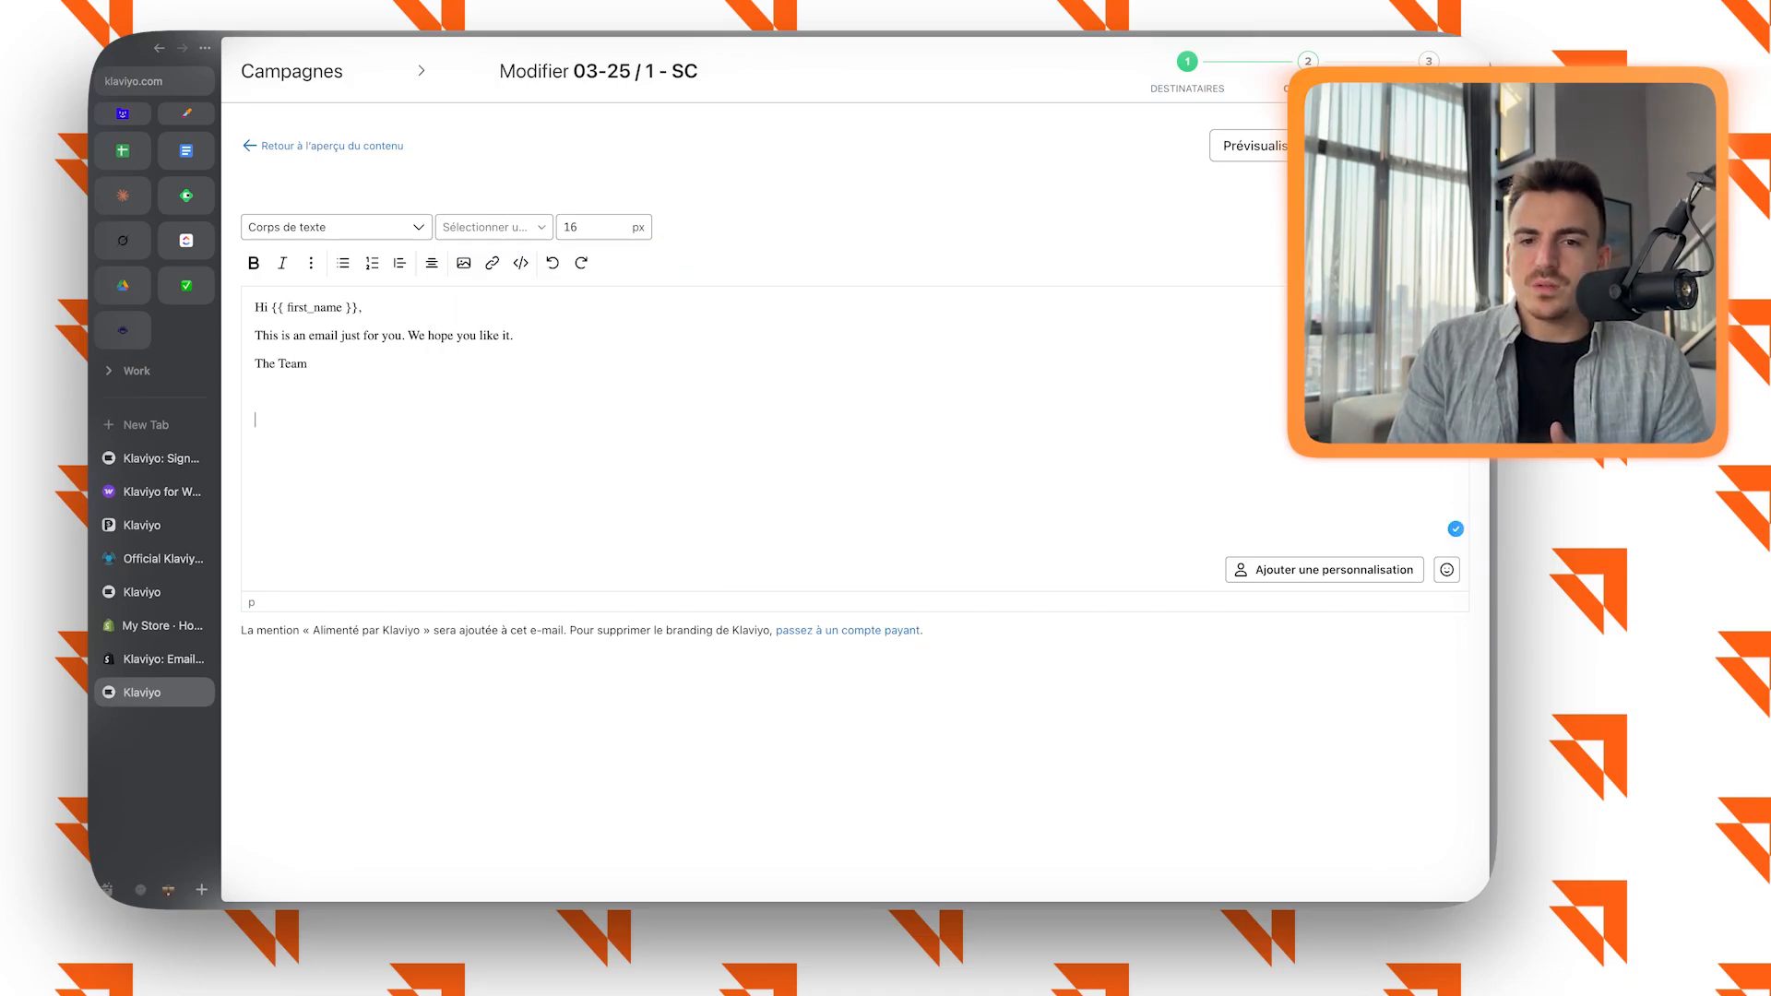
pyautogui.press('super+a')
pyautogui.press('Right')
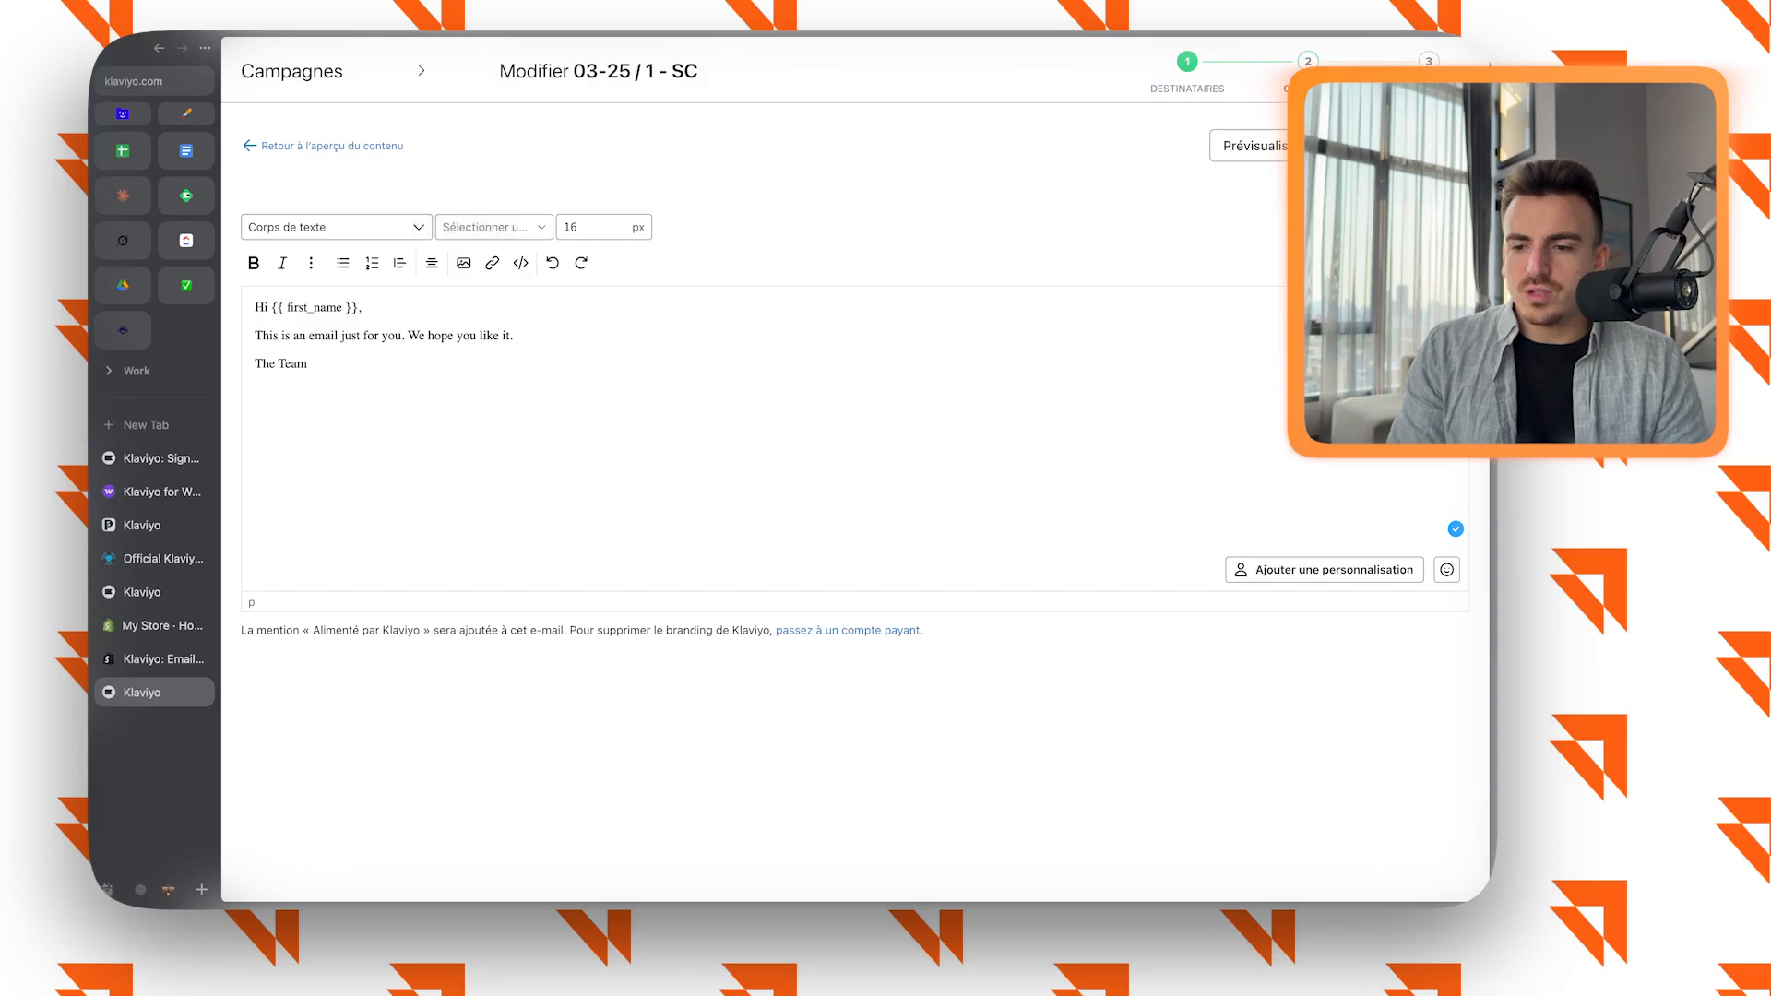
pyautogui.click(1325, 569)
pyautogui.write('Désa')
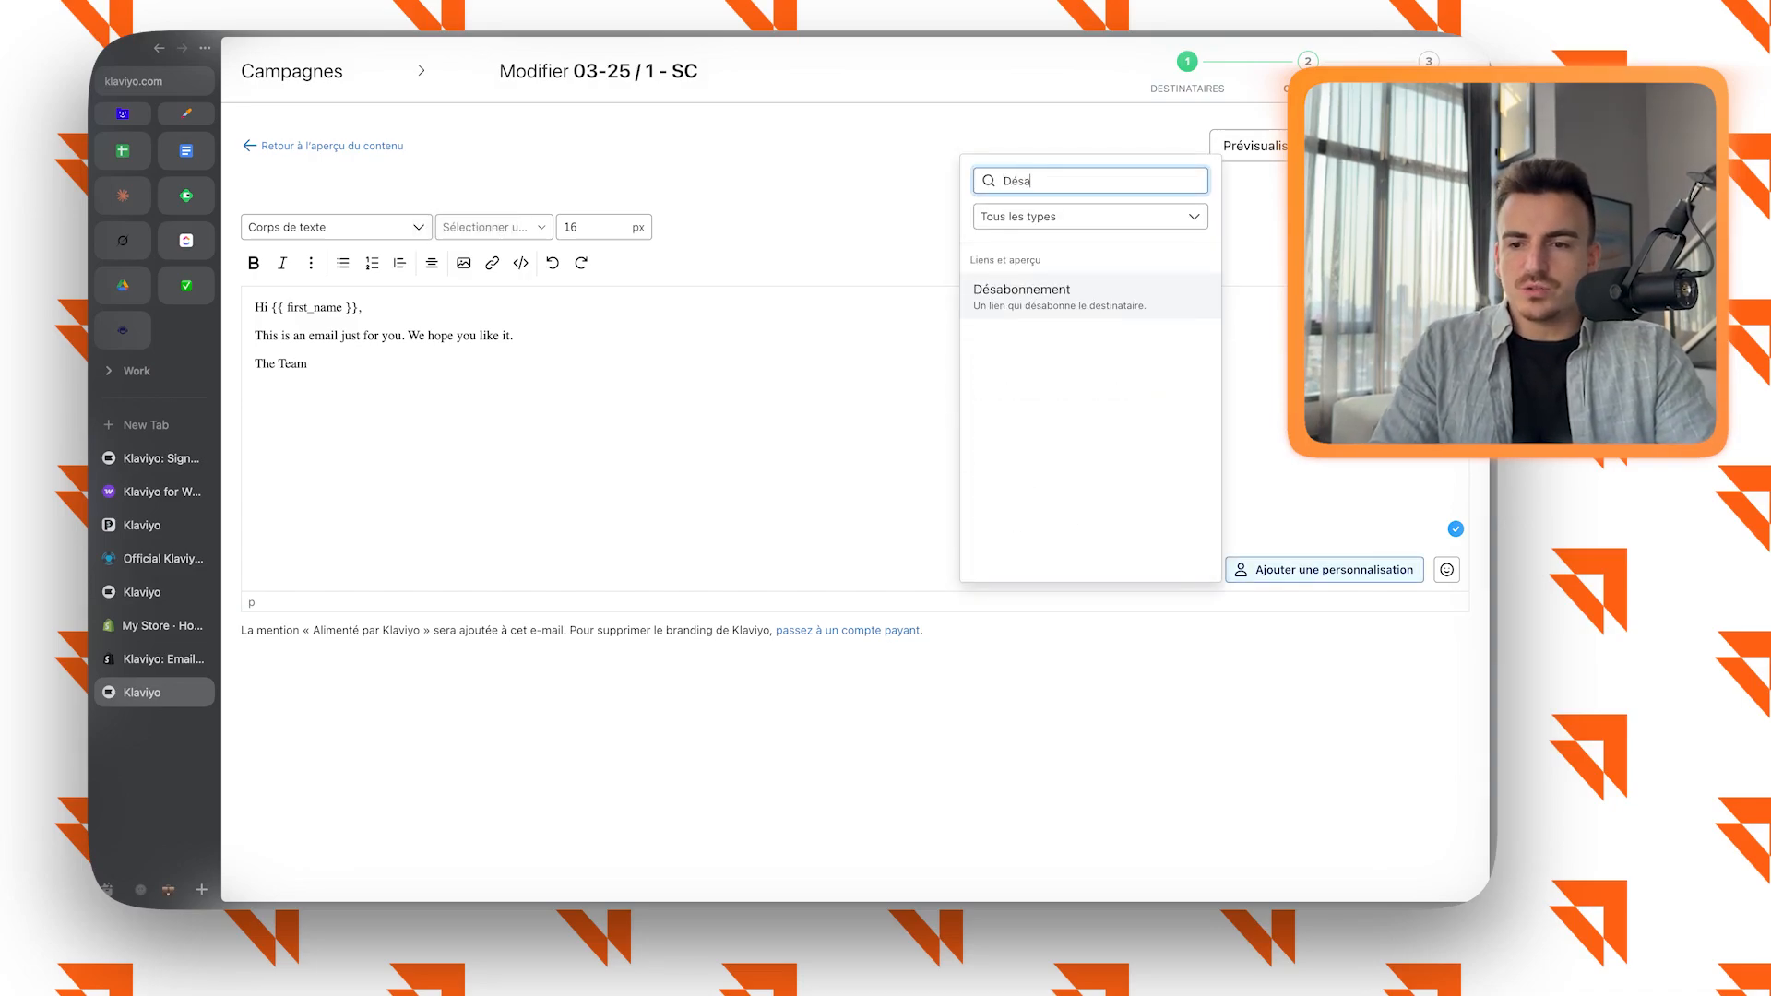
pyautogui.press('Return')
# Apply the Helvetica font to the entire text of the e-mail.
pyautogui.press('super+a')
pyautogui.click(494, 227)
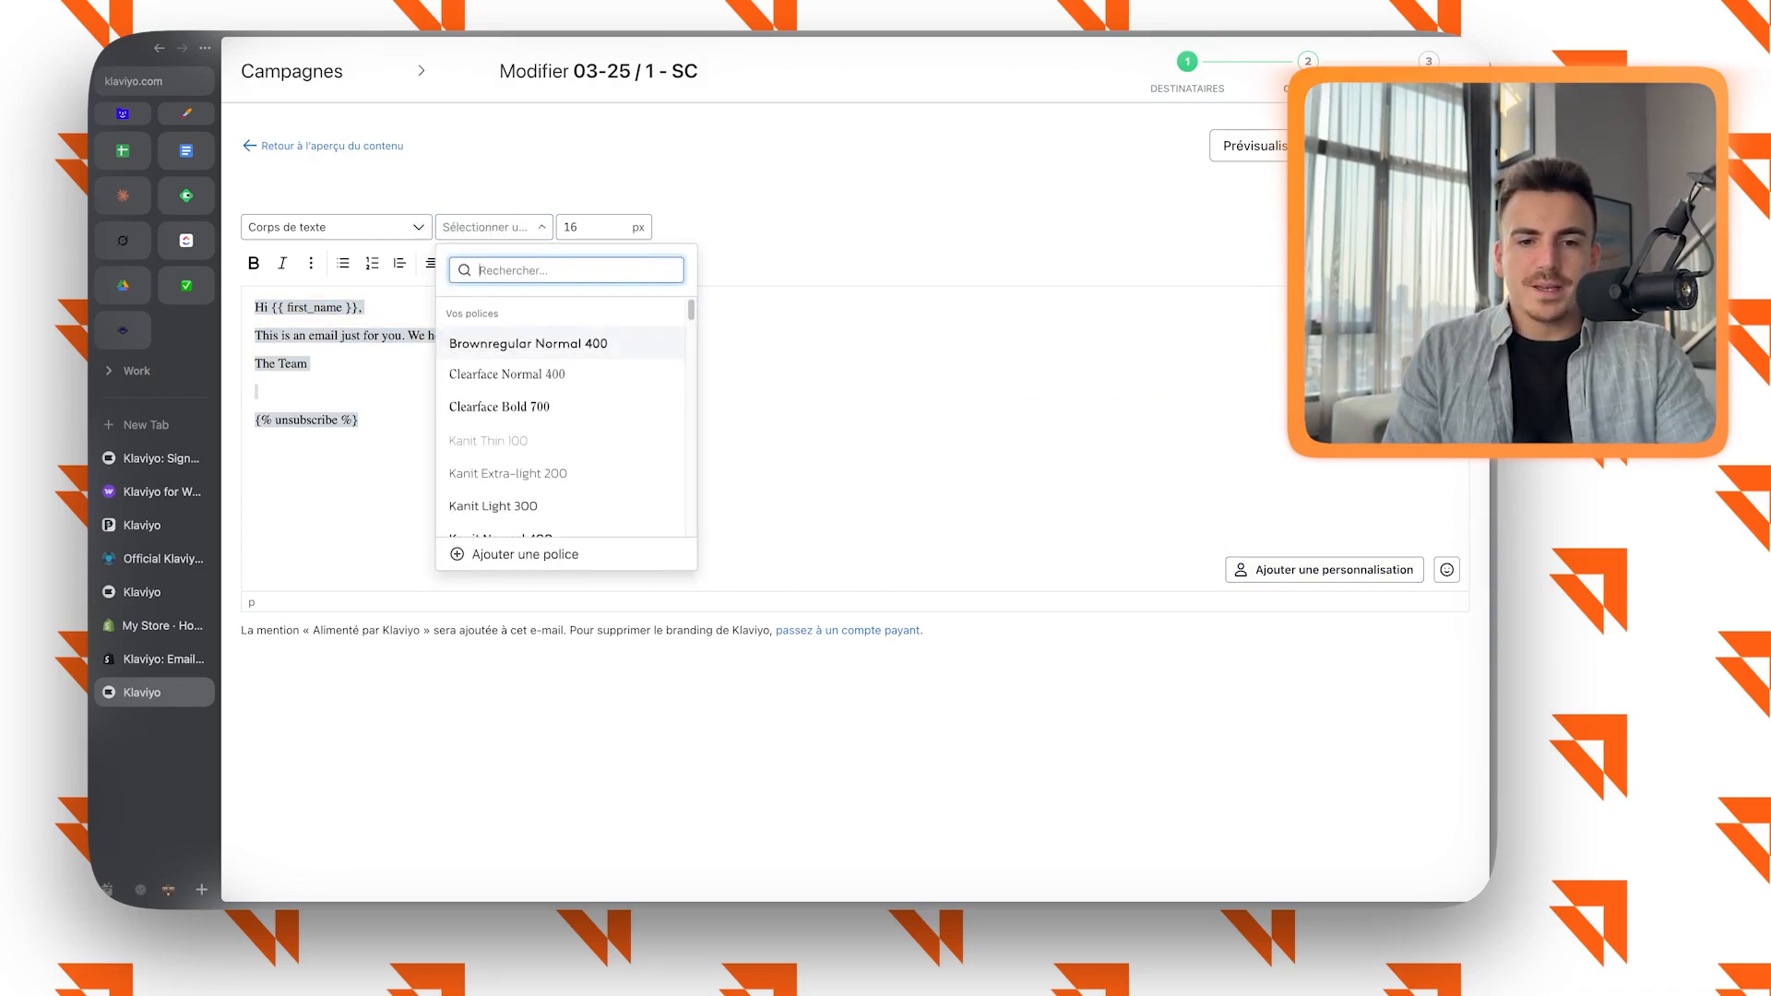
pyautogui.scroll(-10, 566, 415)
pyautogui.scroll(10, 566, 415)
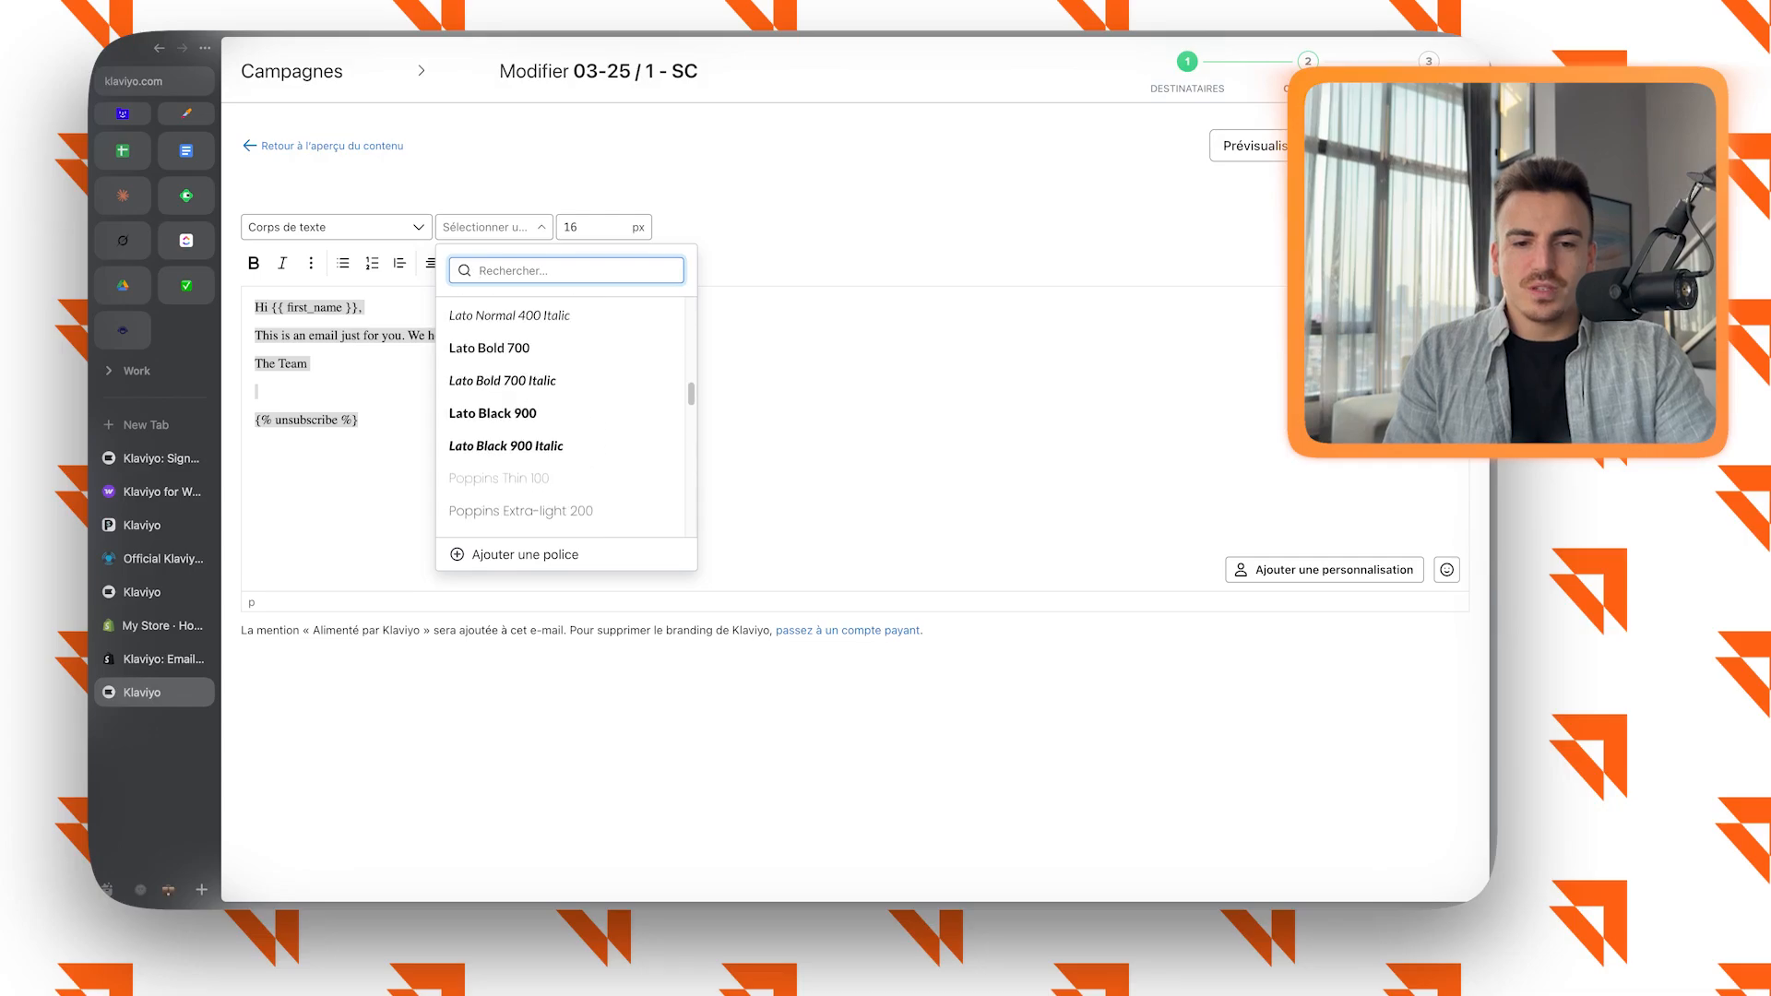
pyautogui.click(517, 416)
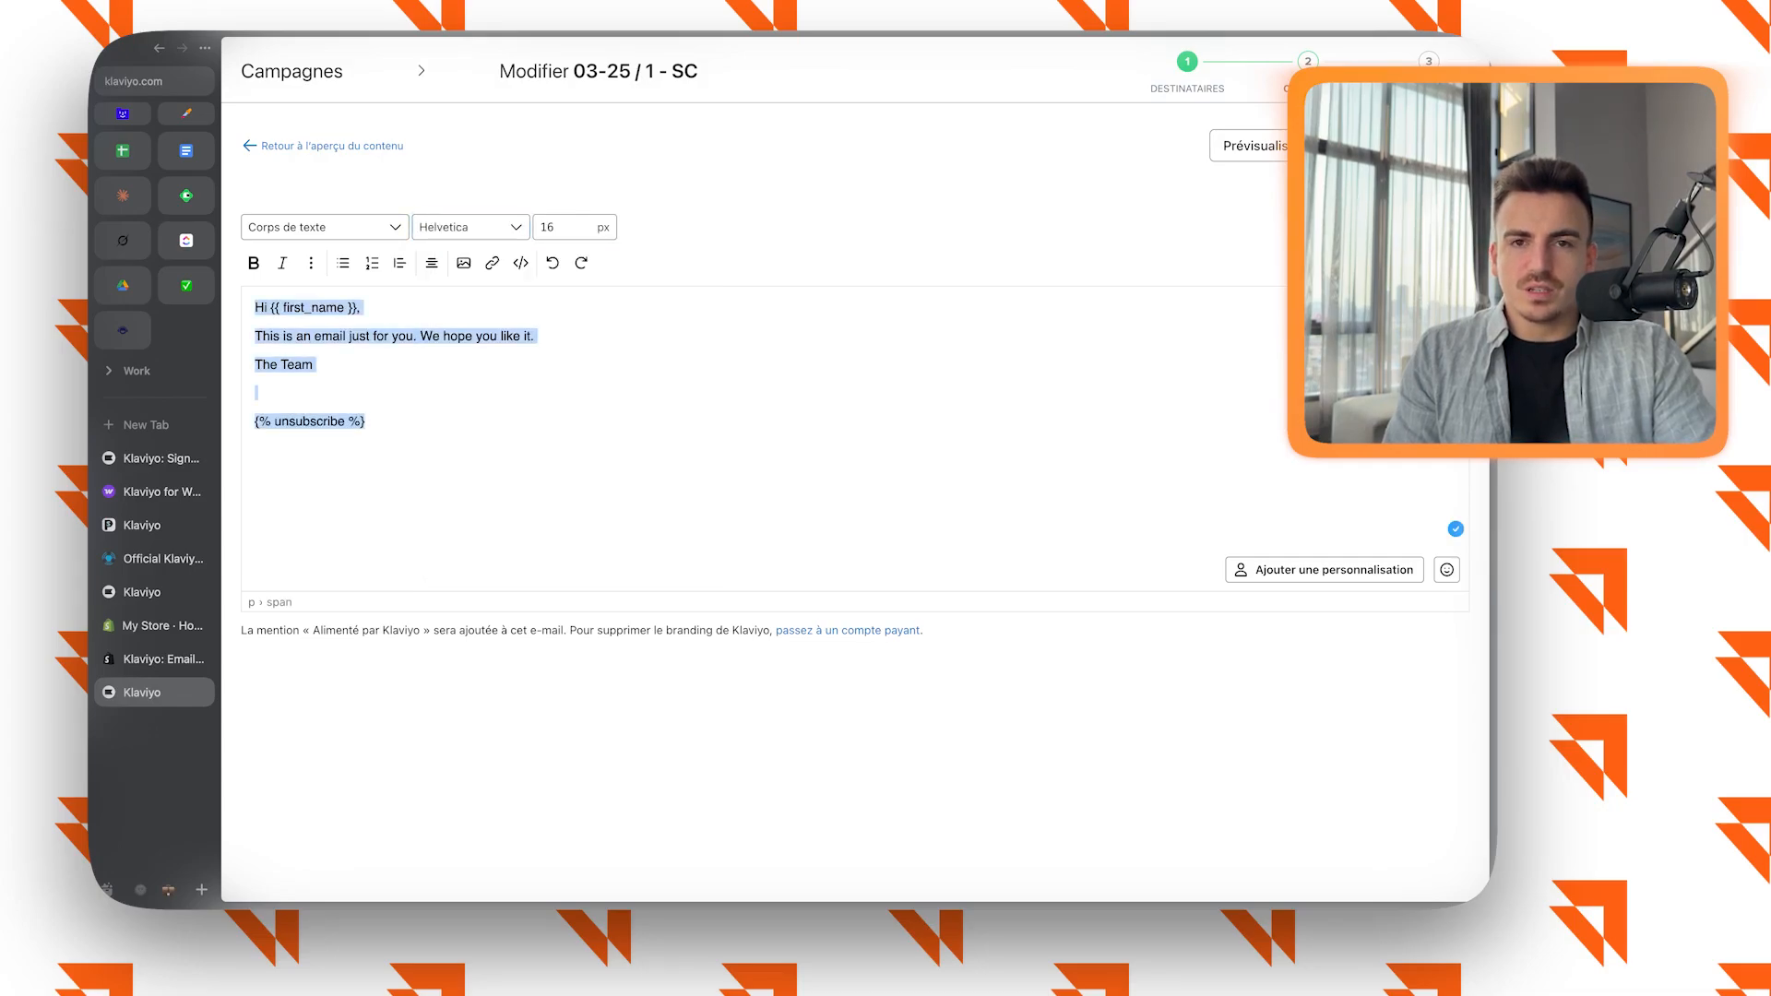
# Try font sizes of 18 px and 176 px on the entire text of the e-mail.
pyautogui.click(517, 416)
pyautogui.press('super+a')
pyautogui.doubleClick(548, 227)
pyautogui.write('18')
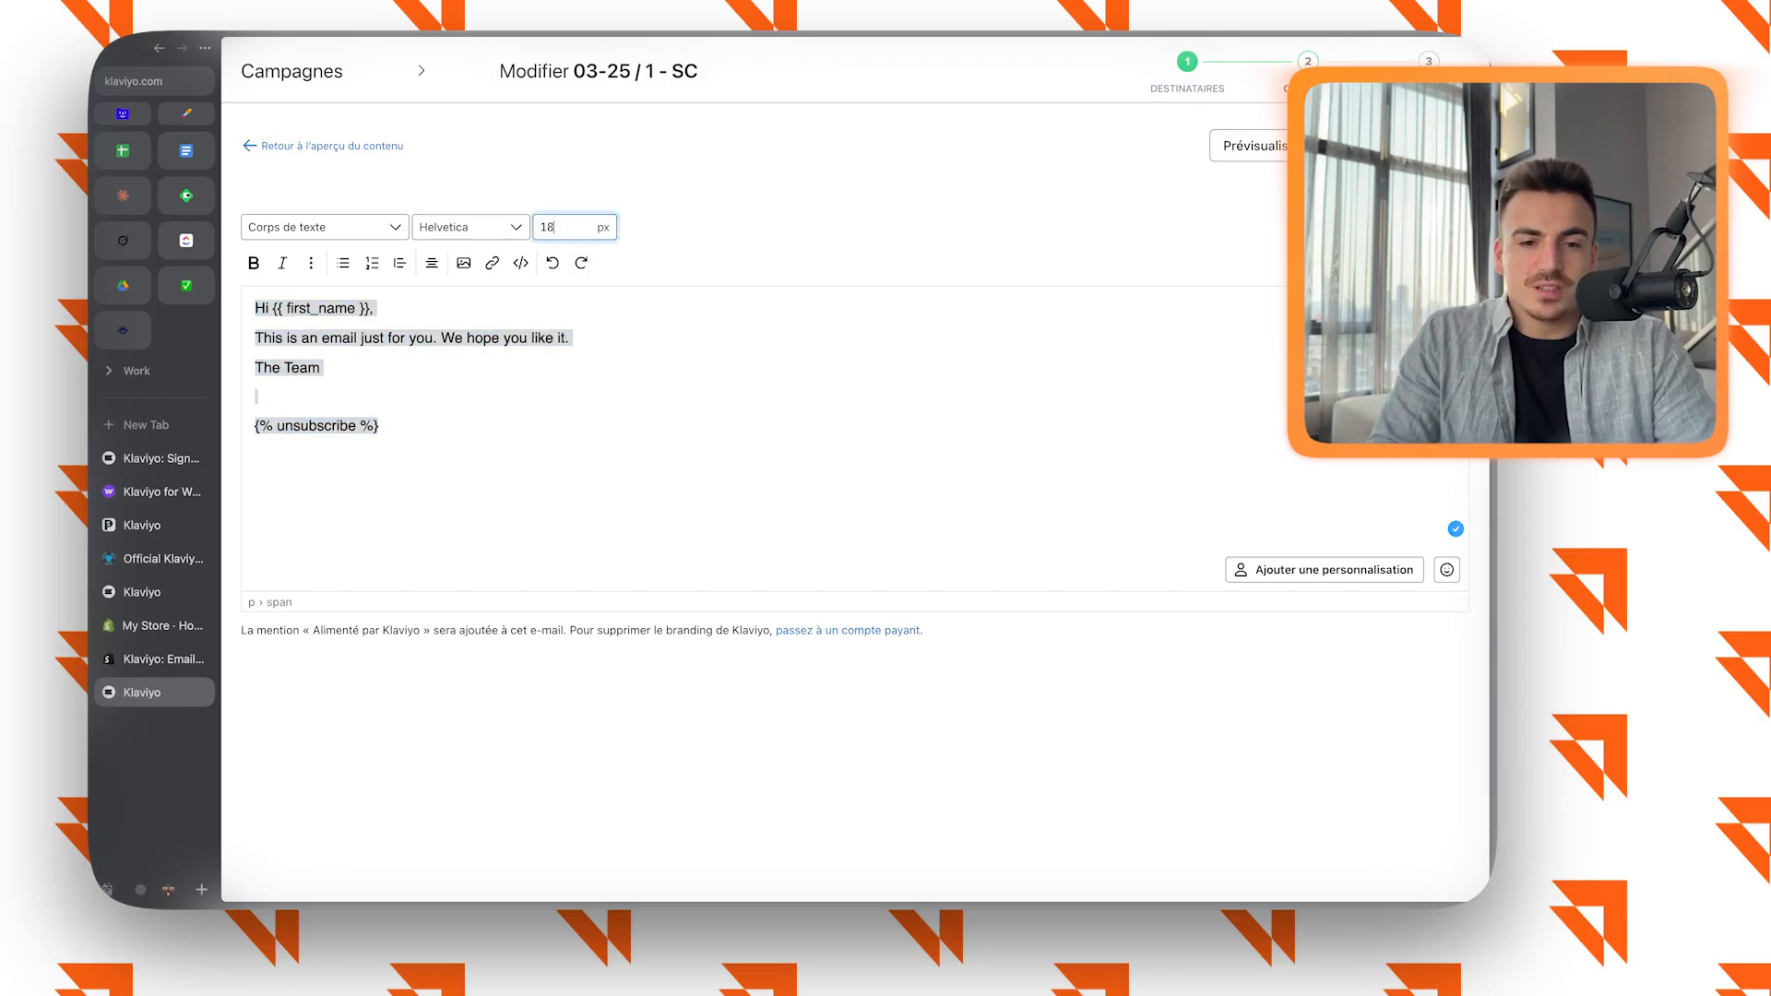
pyautogui.tripleClick(314, 308)
pyautogui.click(320, 368)
pyautogui.press('super+a')
pyautogui.doubleClick(548, 227)
pyautogui.write('176')
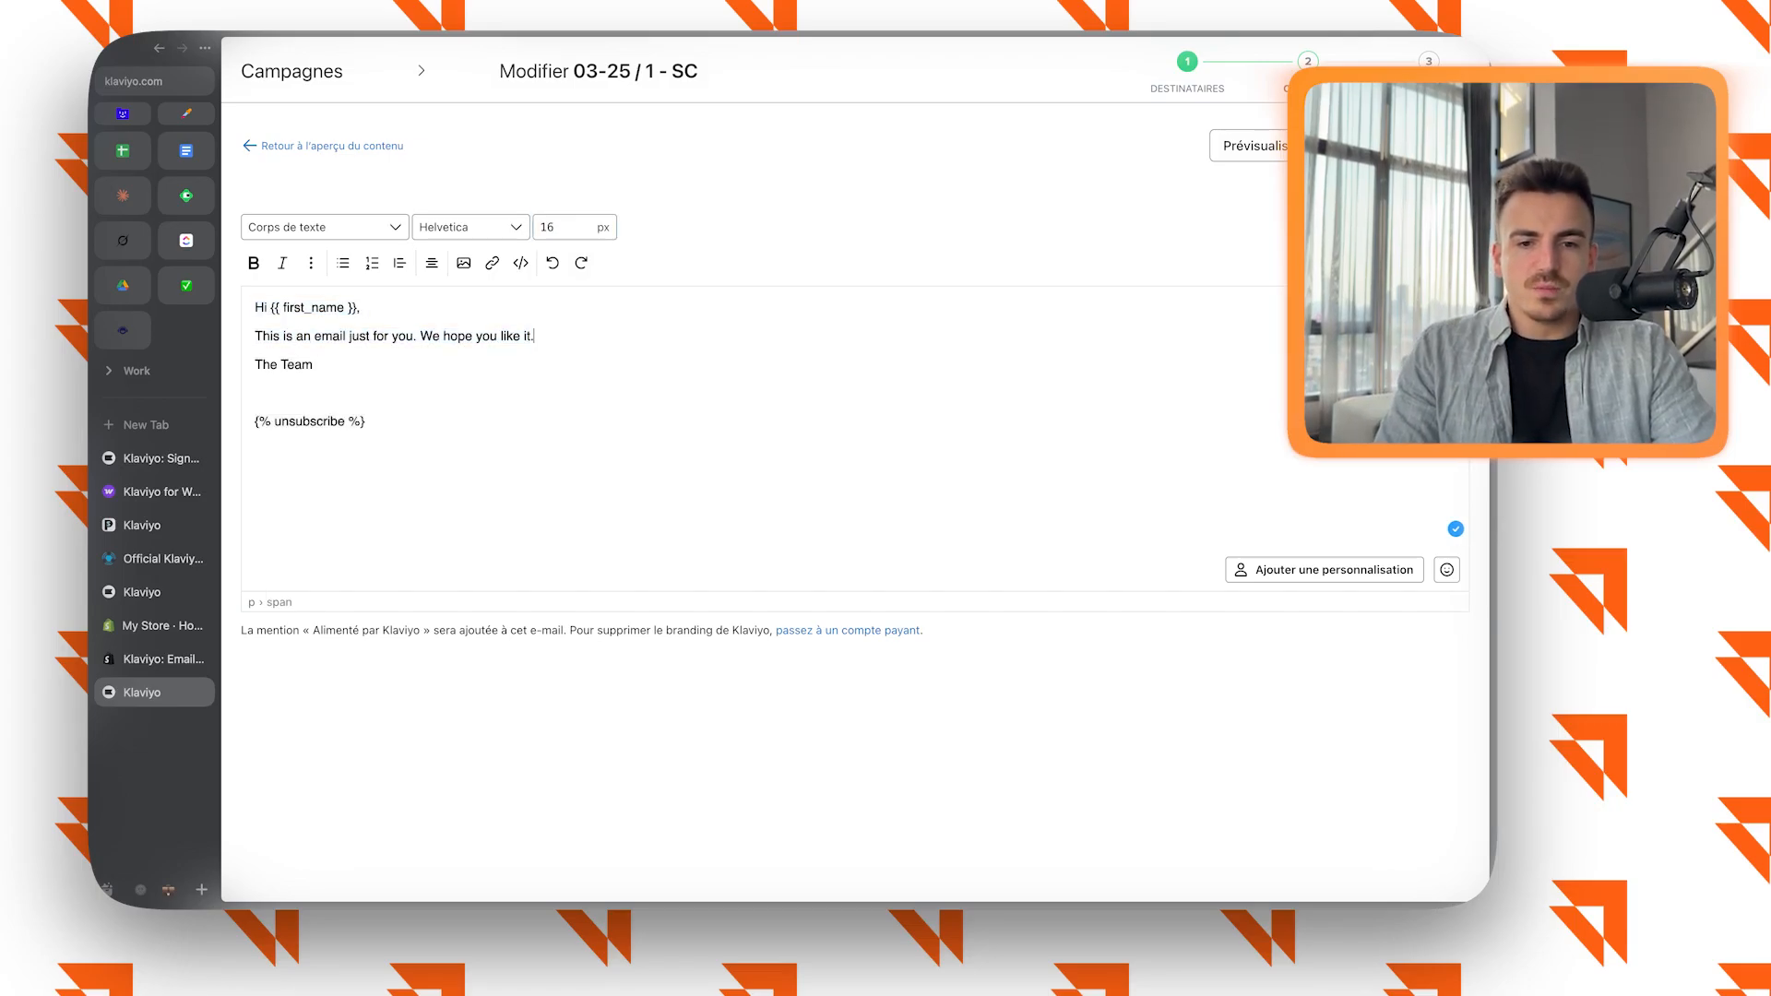
# Deselect the text, save the plain text e-mail and proceed to the campaign's verification stage.
pyautogui.moveTo(392, 335); pyautogui.dragTo(534, 336)
pyautogui.click(258, 393)
pyautogui.click(1423, 145)
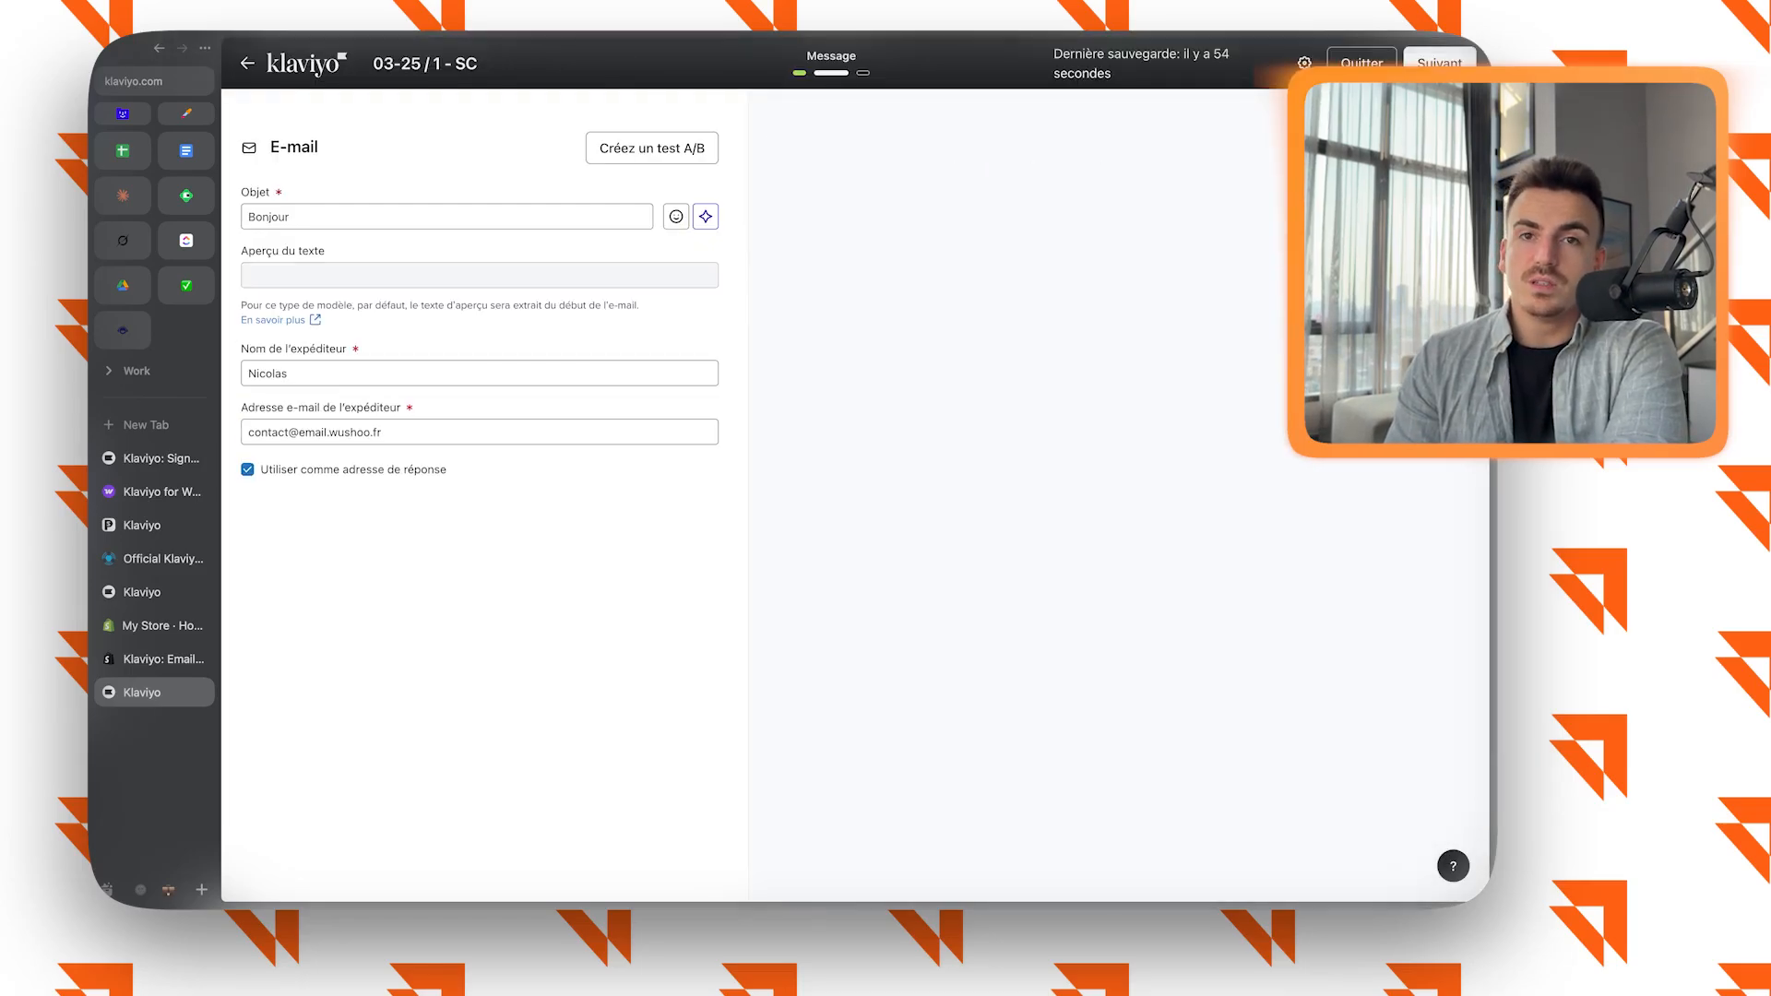
pyautogui.click(1439, 64)
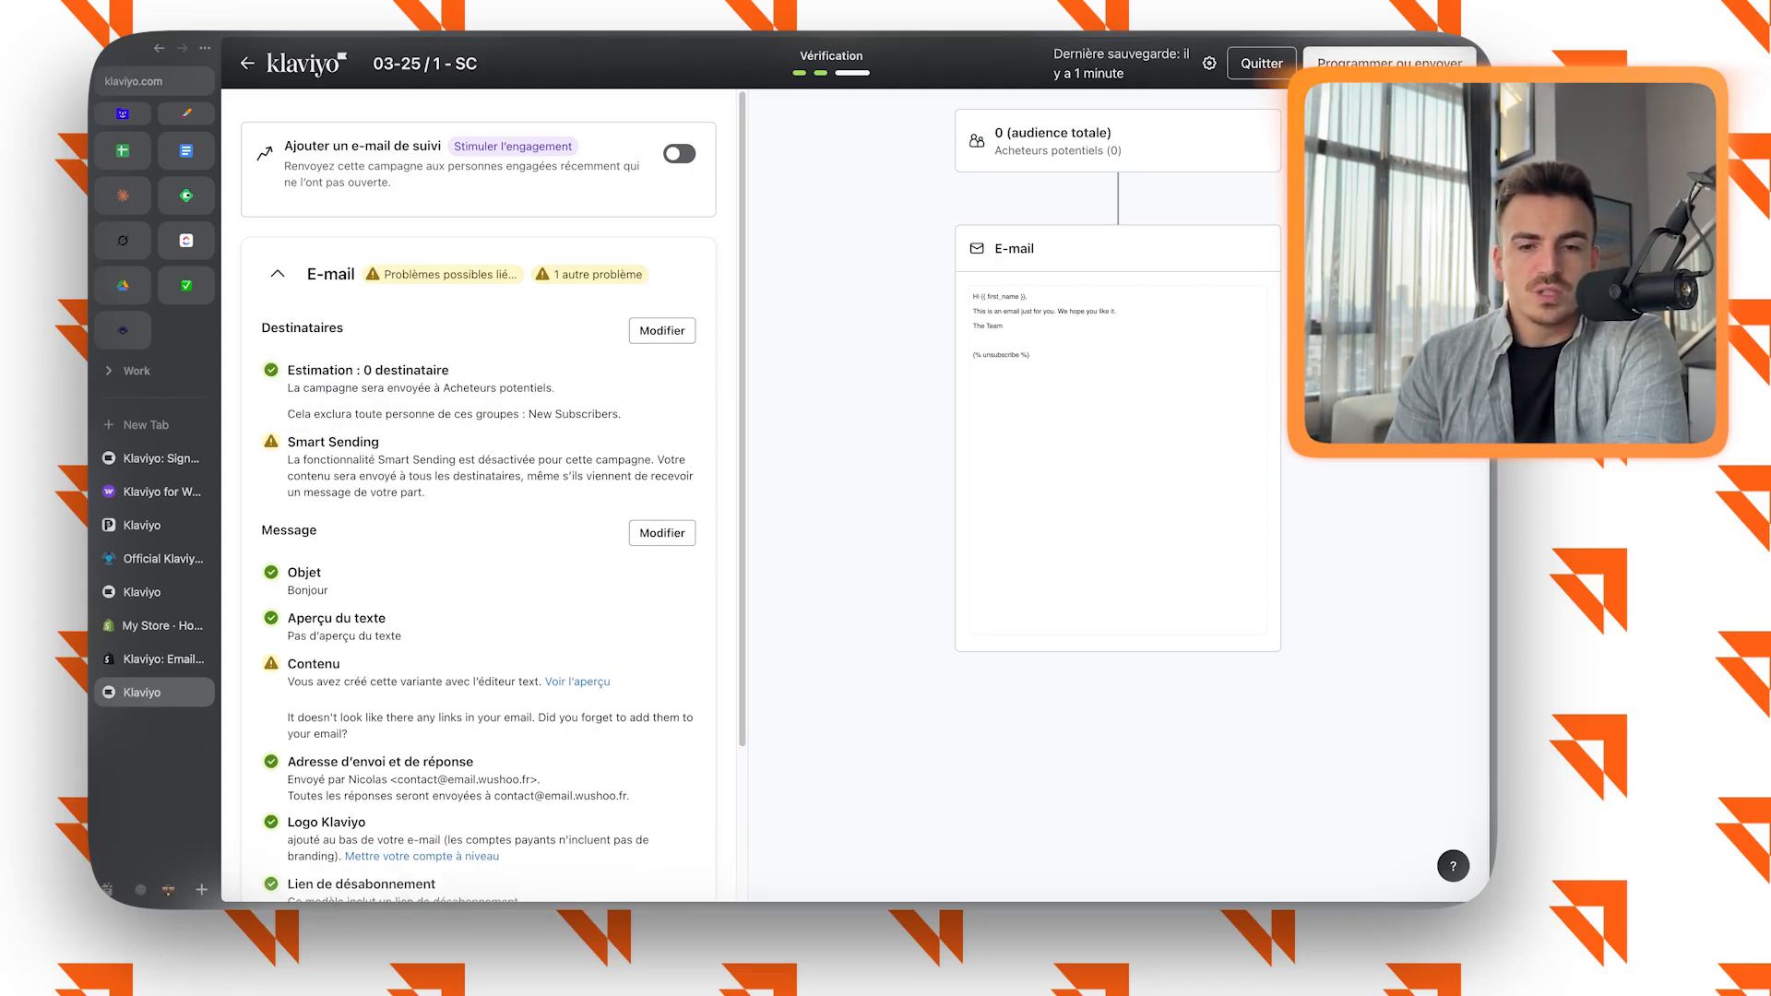
# Enable the follow-up e-mail for the campaign, look through its sending details and start editing its new subject.
pyautogui.click(679, 154)
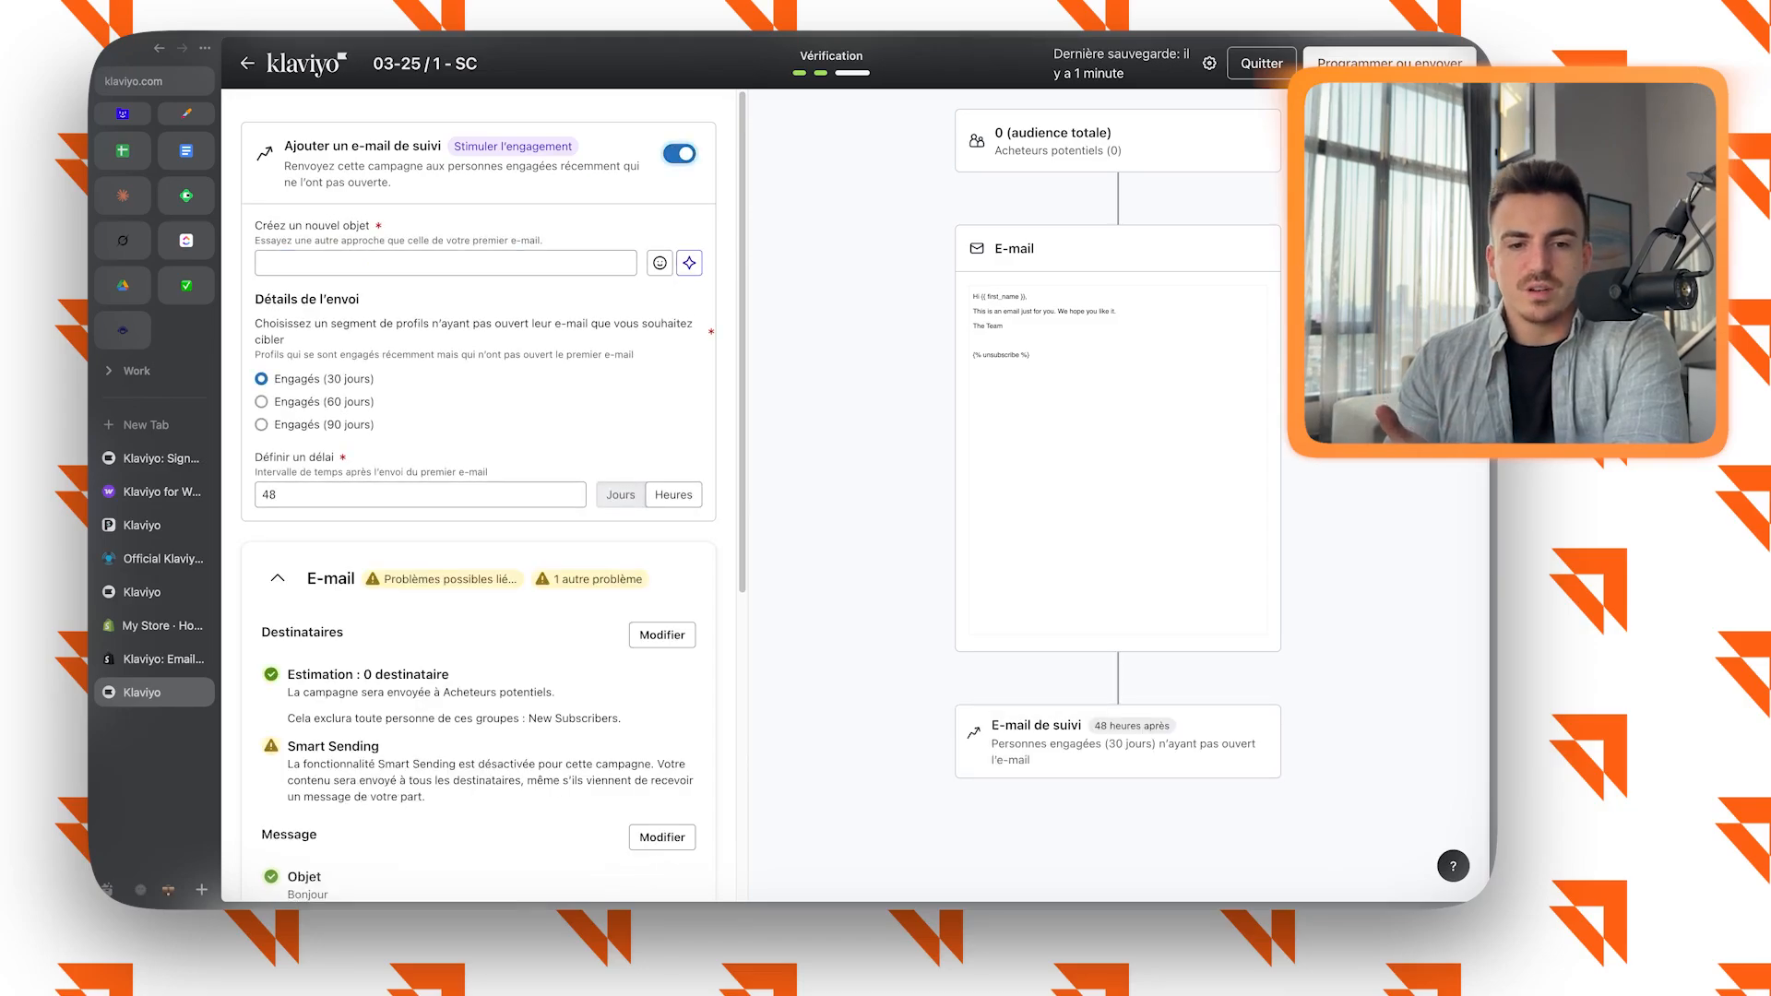
pyautogui.scroll(-5, 477, 498)
pyautogui.scroll(10, 477, 498)
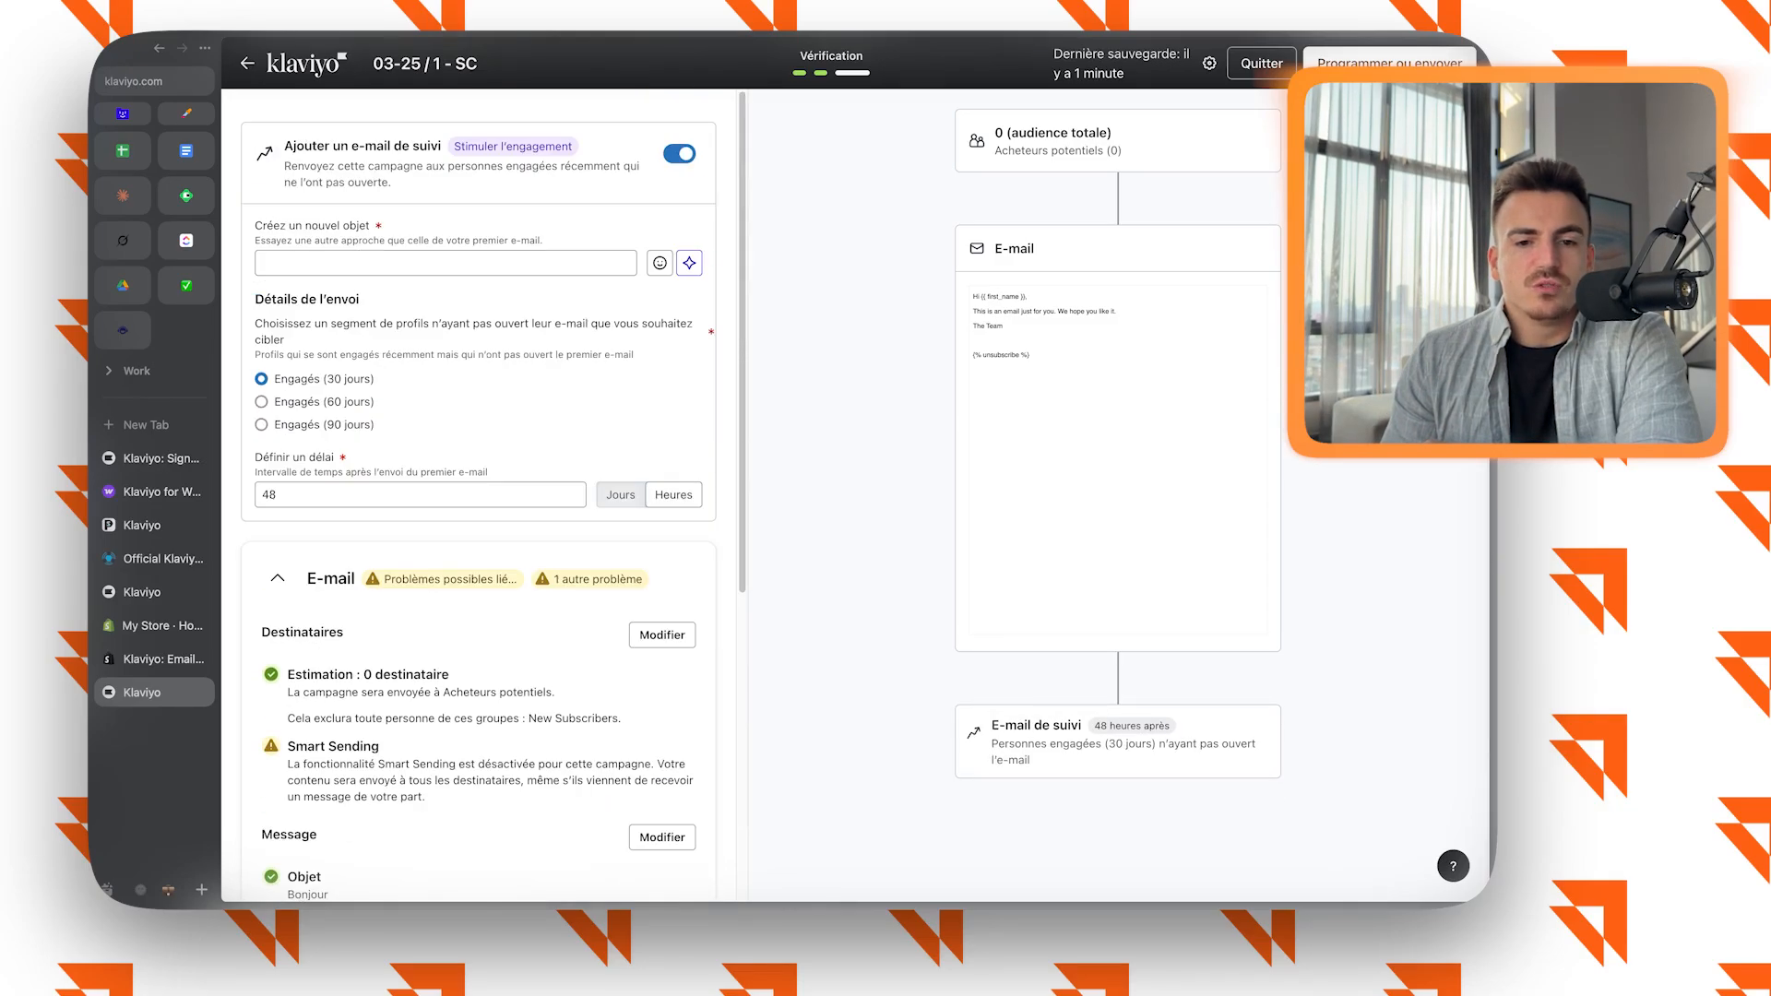
pyautogui.click(446, 262)
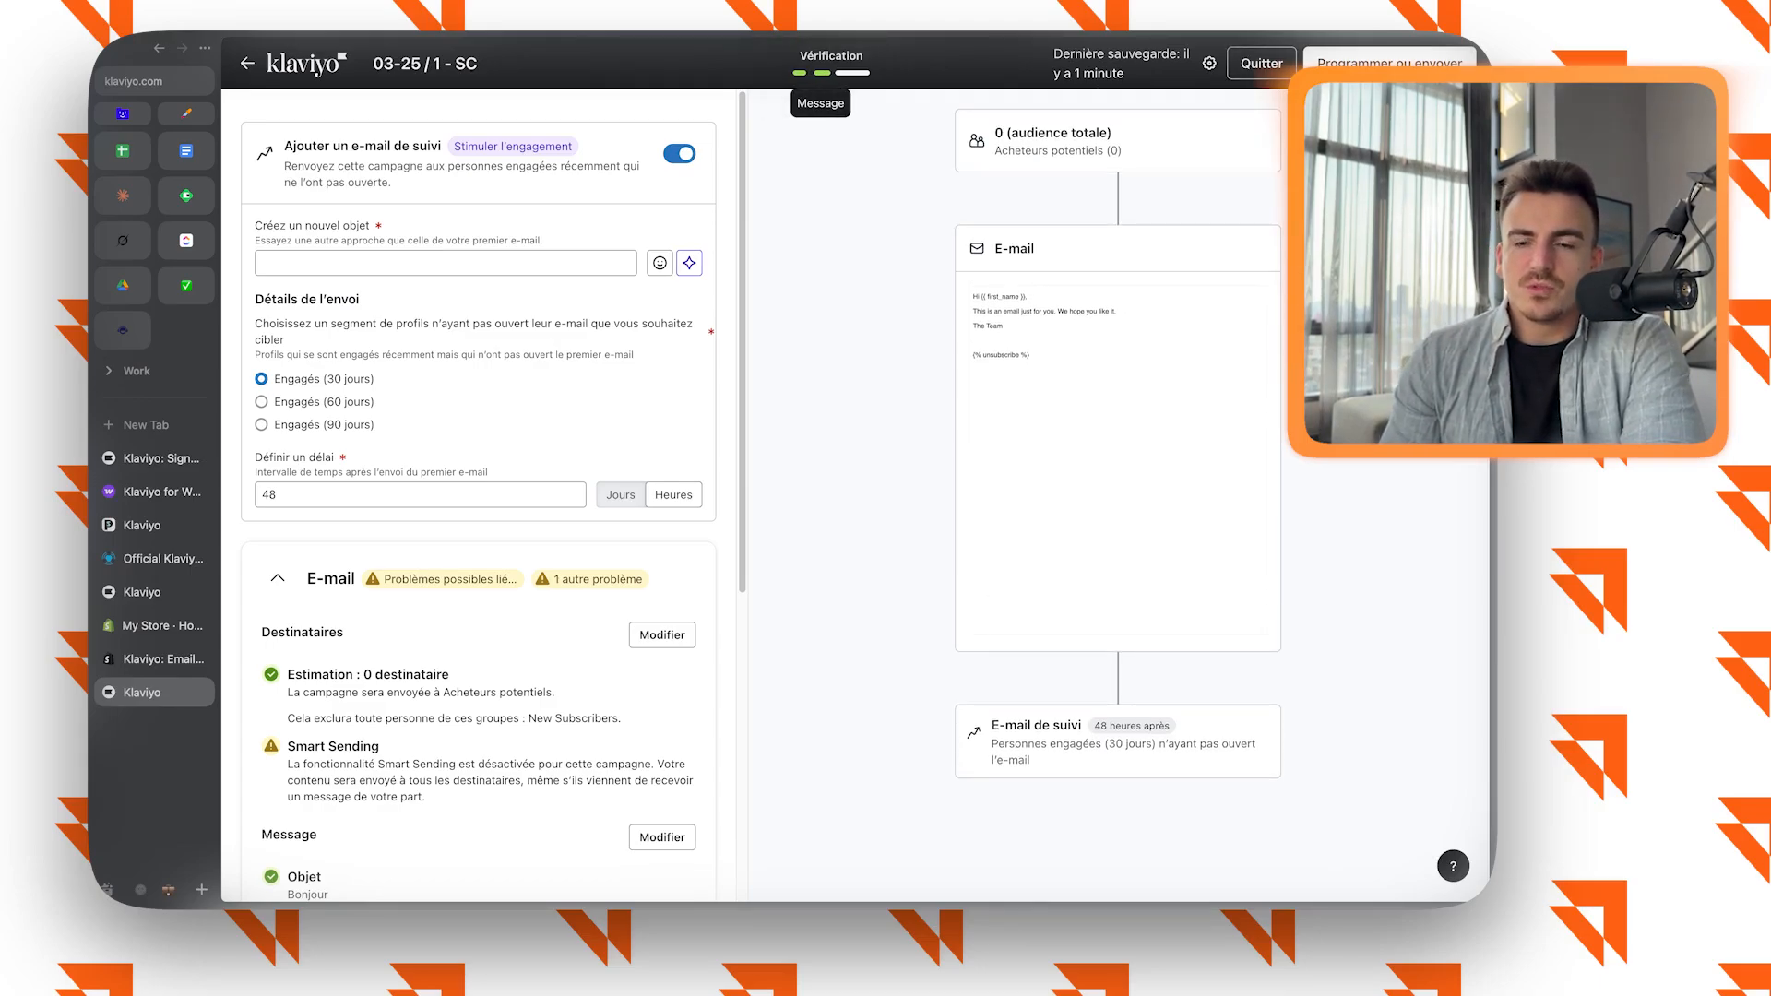
# Return to the campaign's message stage and create an A/B test of the e-mail's content.
pyautogui.click(822, 73)
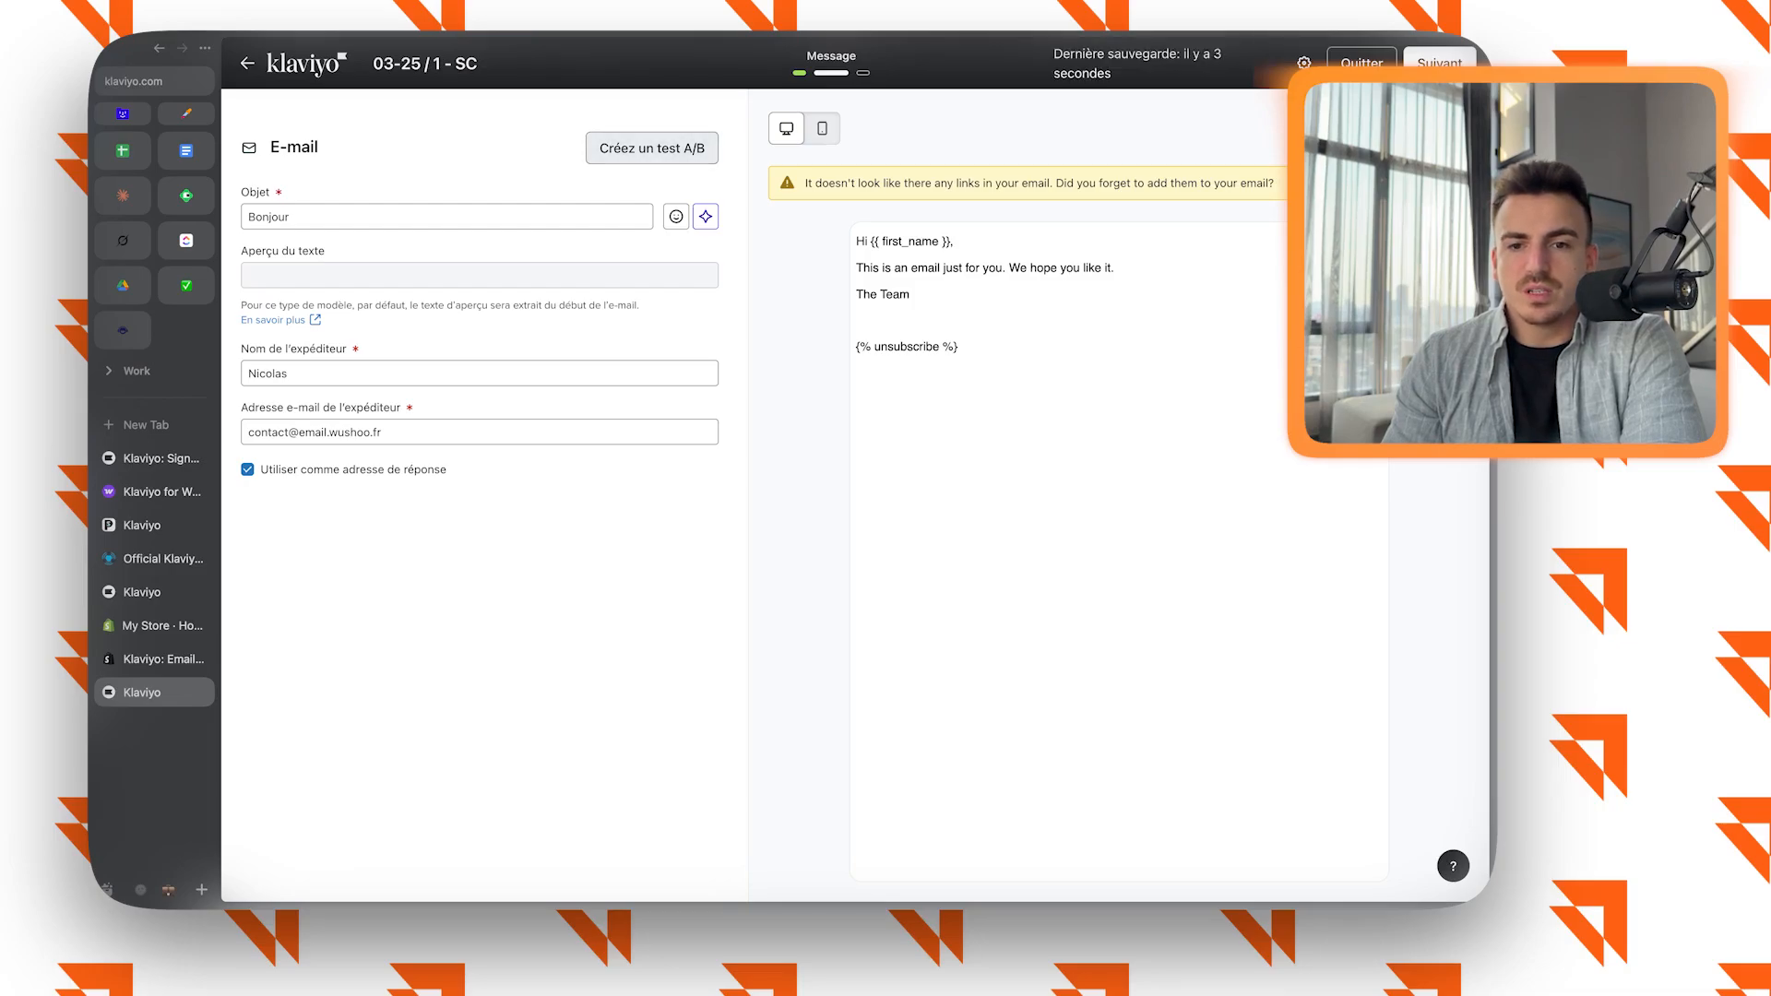
pyautogui.click(652, 148)
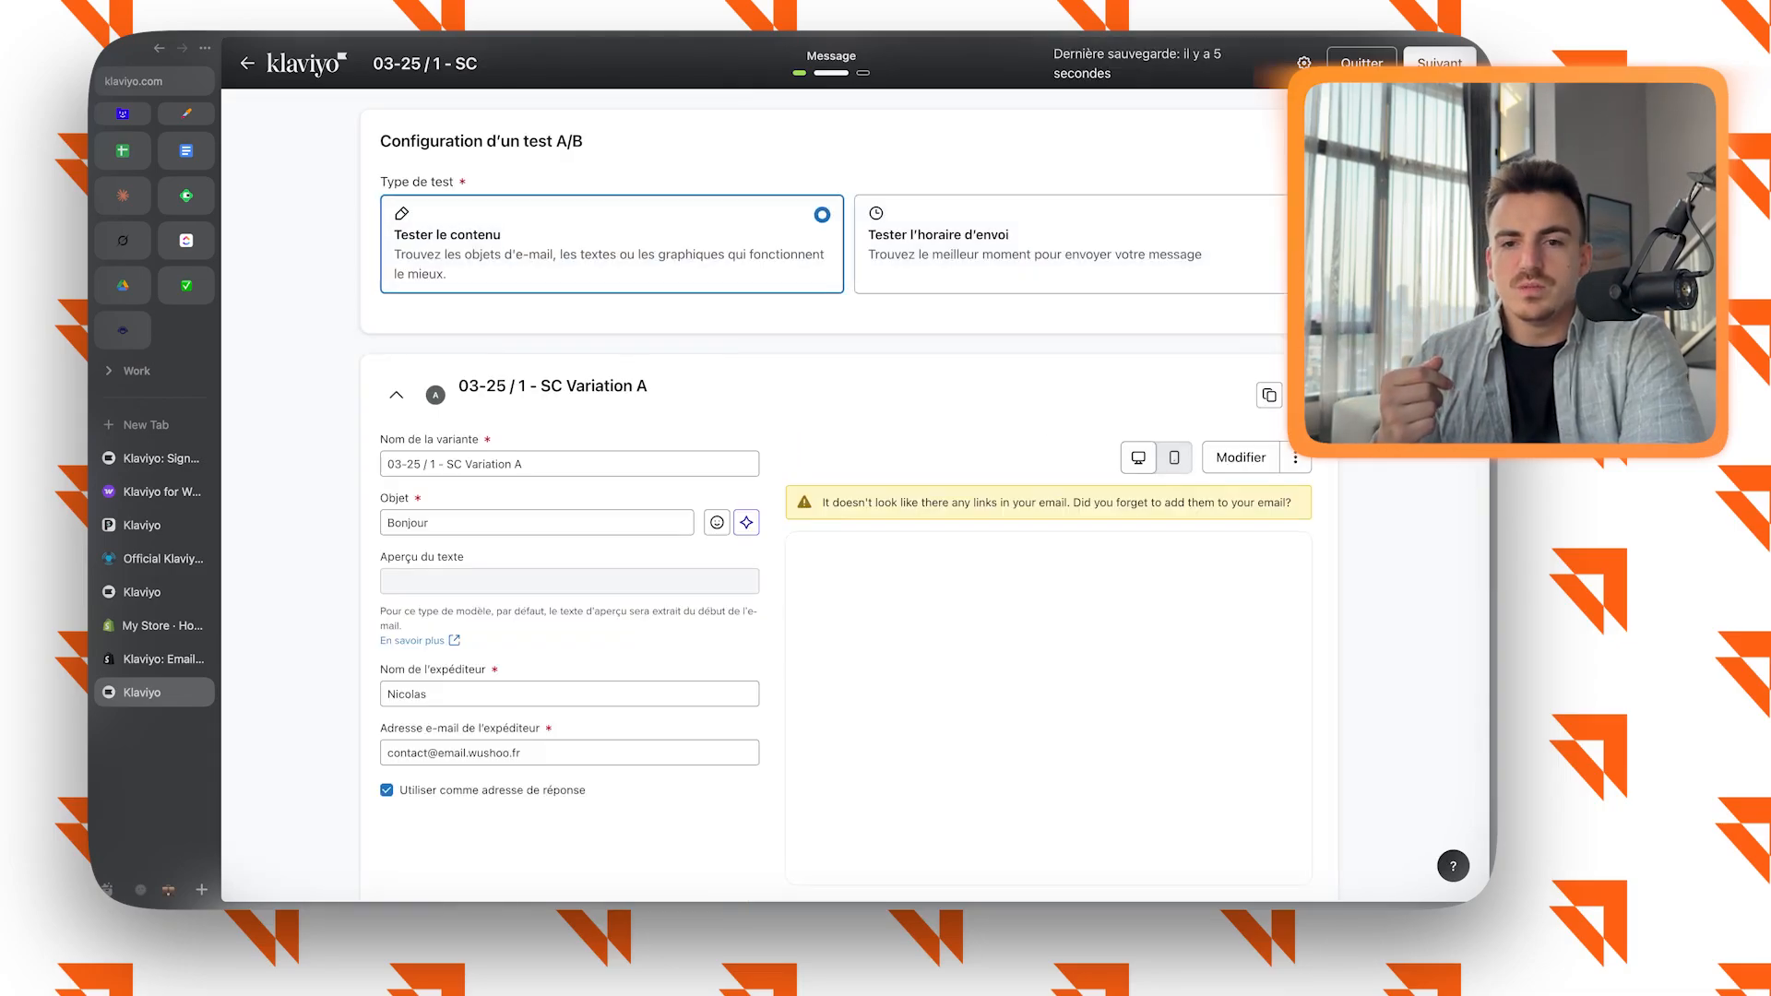
pyautogui.scroll(-2, 849, 497)
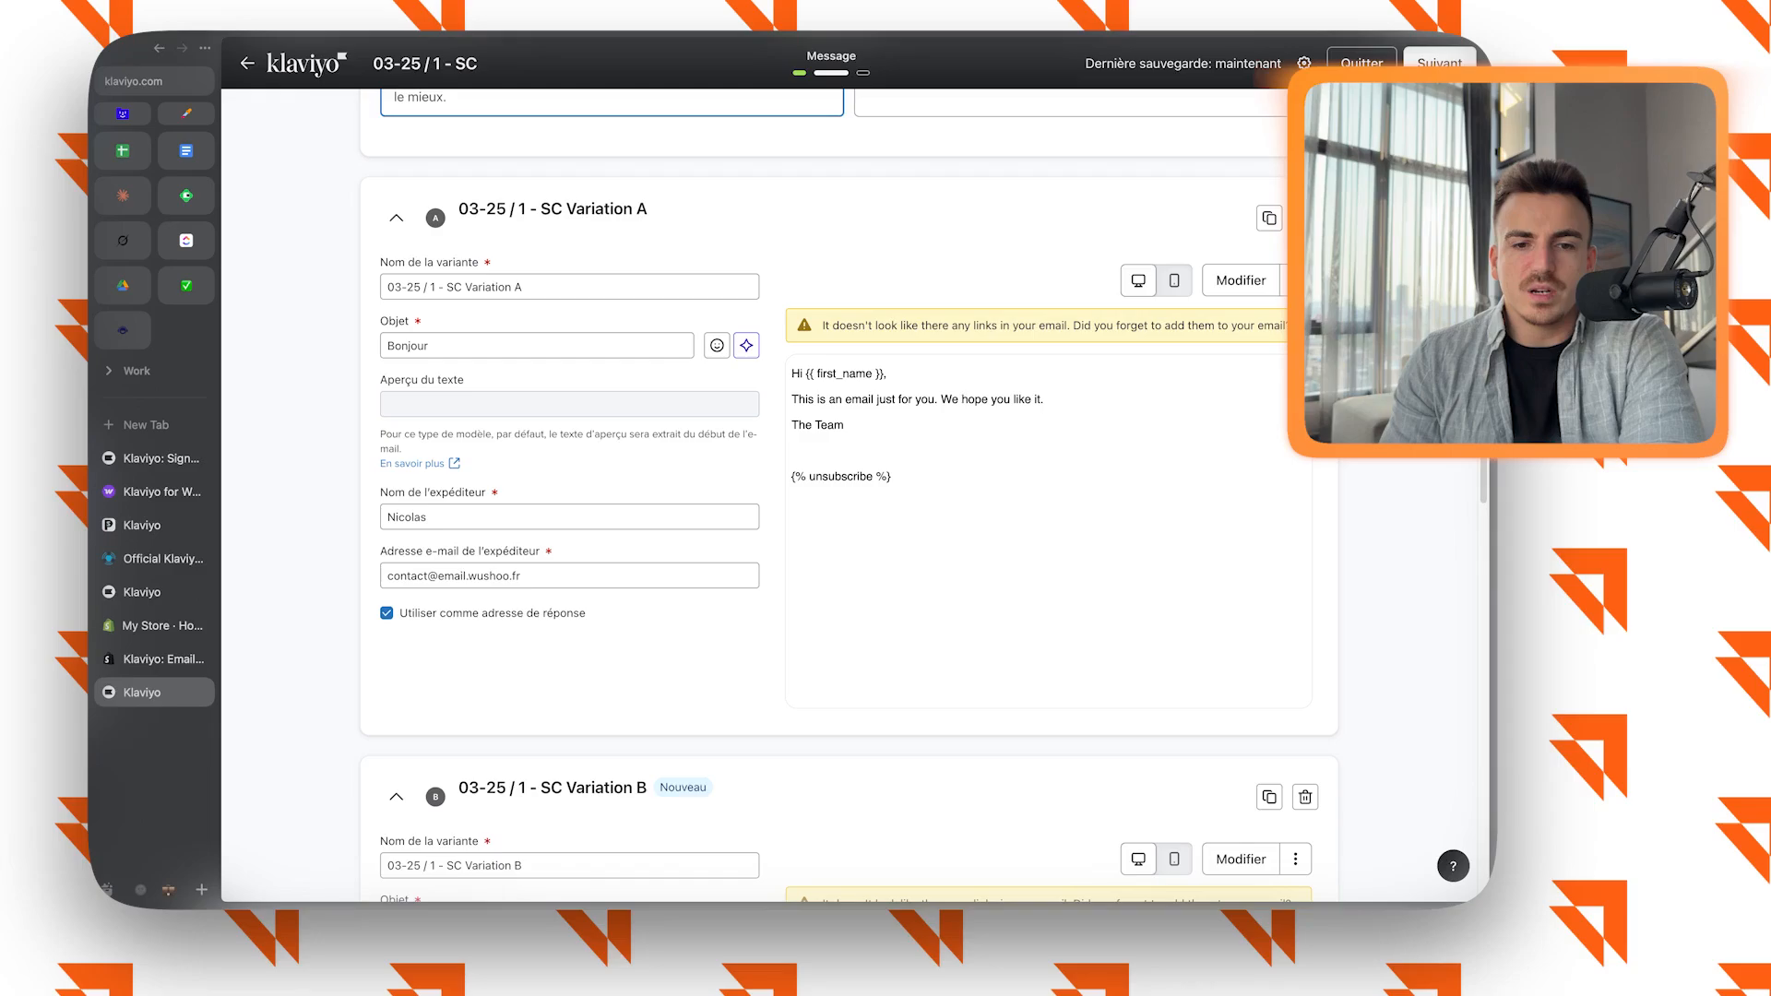
# Collapse variations A and B to review the content test settings, and continue to the verification stage.
pyautogui.click(397, 219)
pyautogui.click(396, 343)
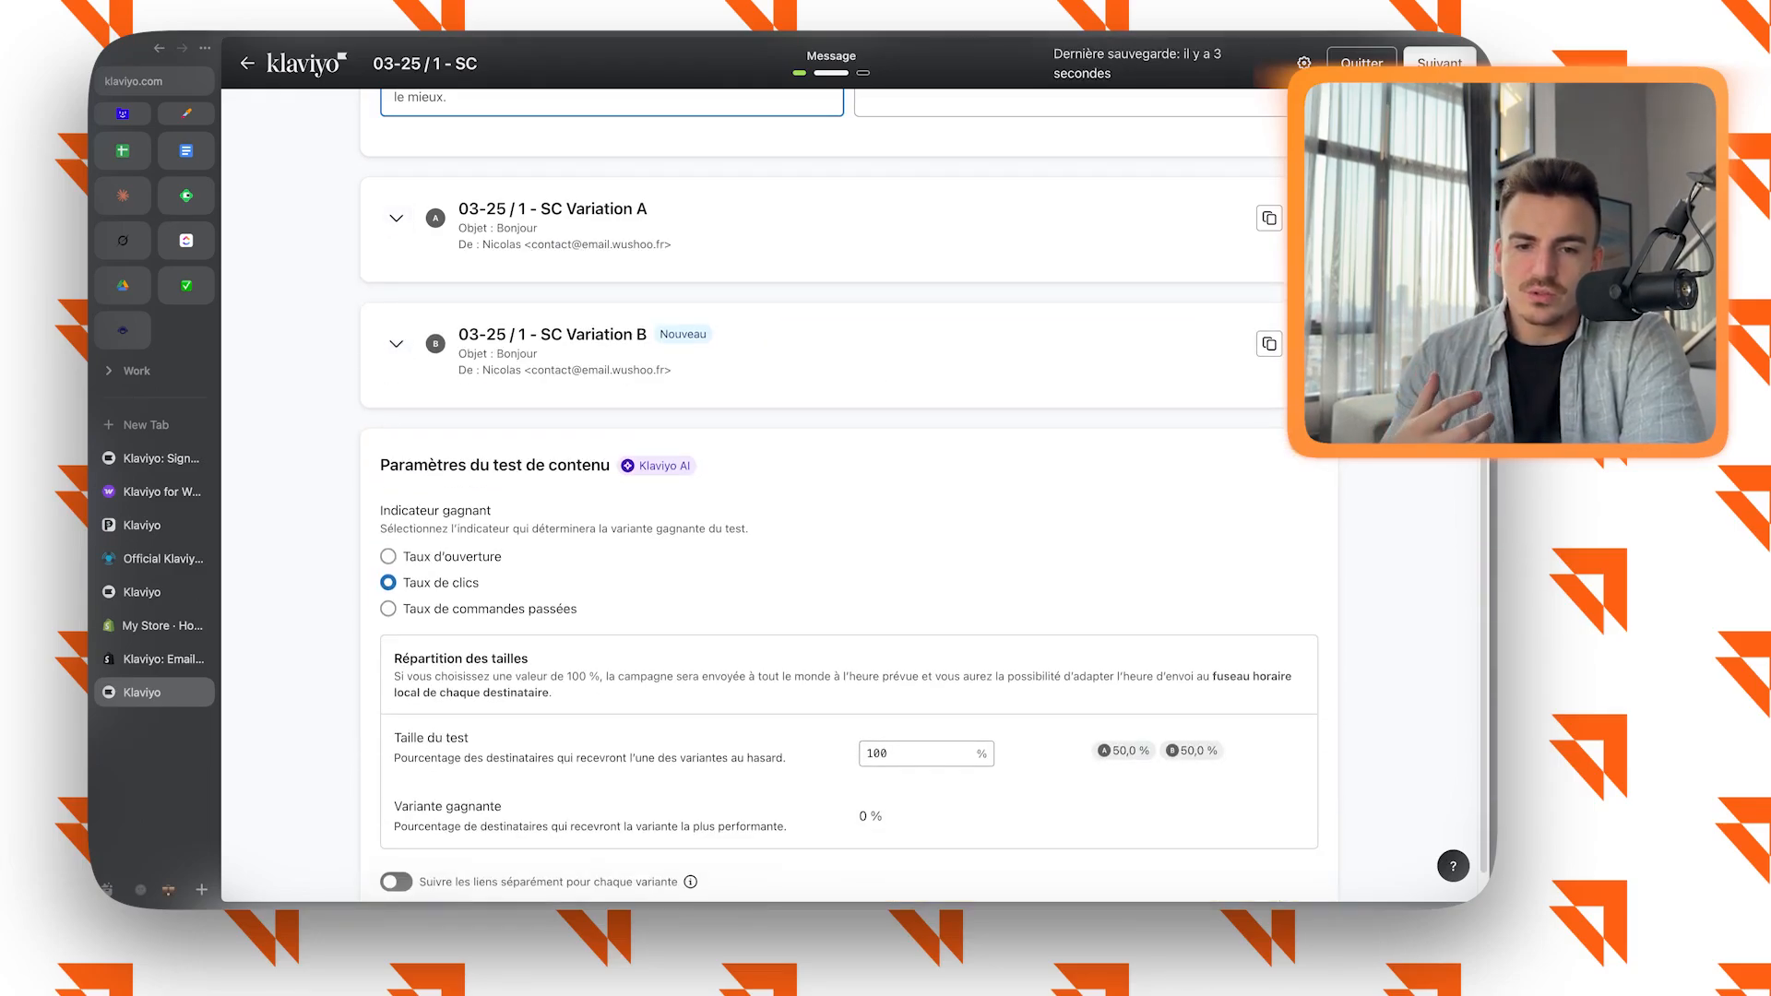
pyautogui.scroll(-1, 922, 491)
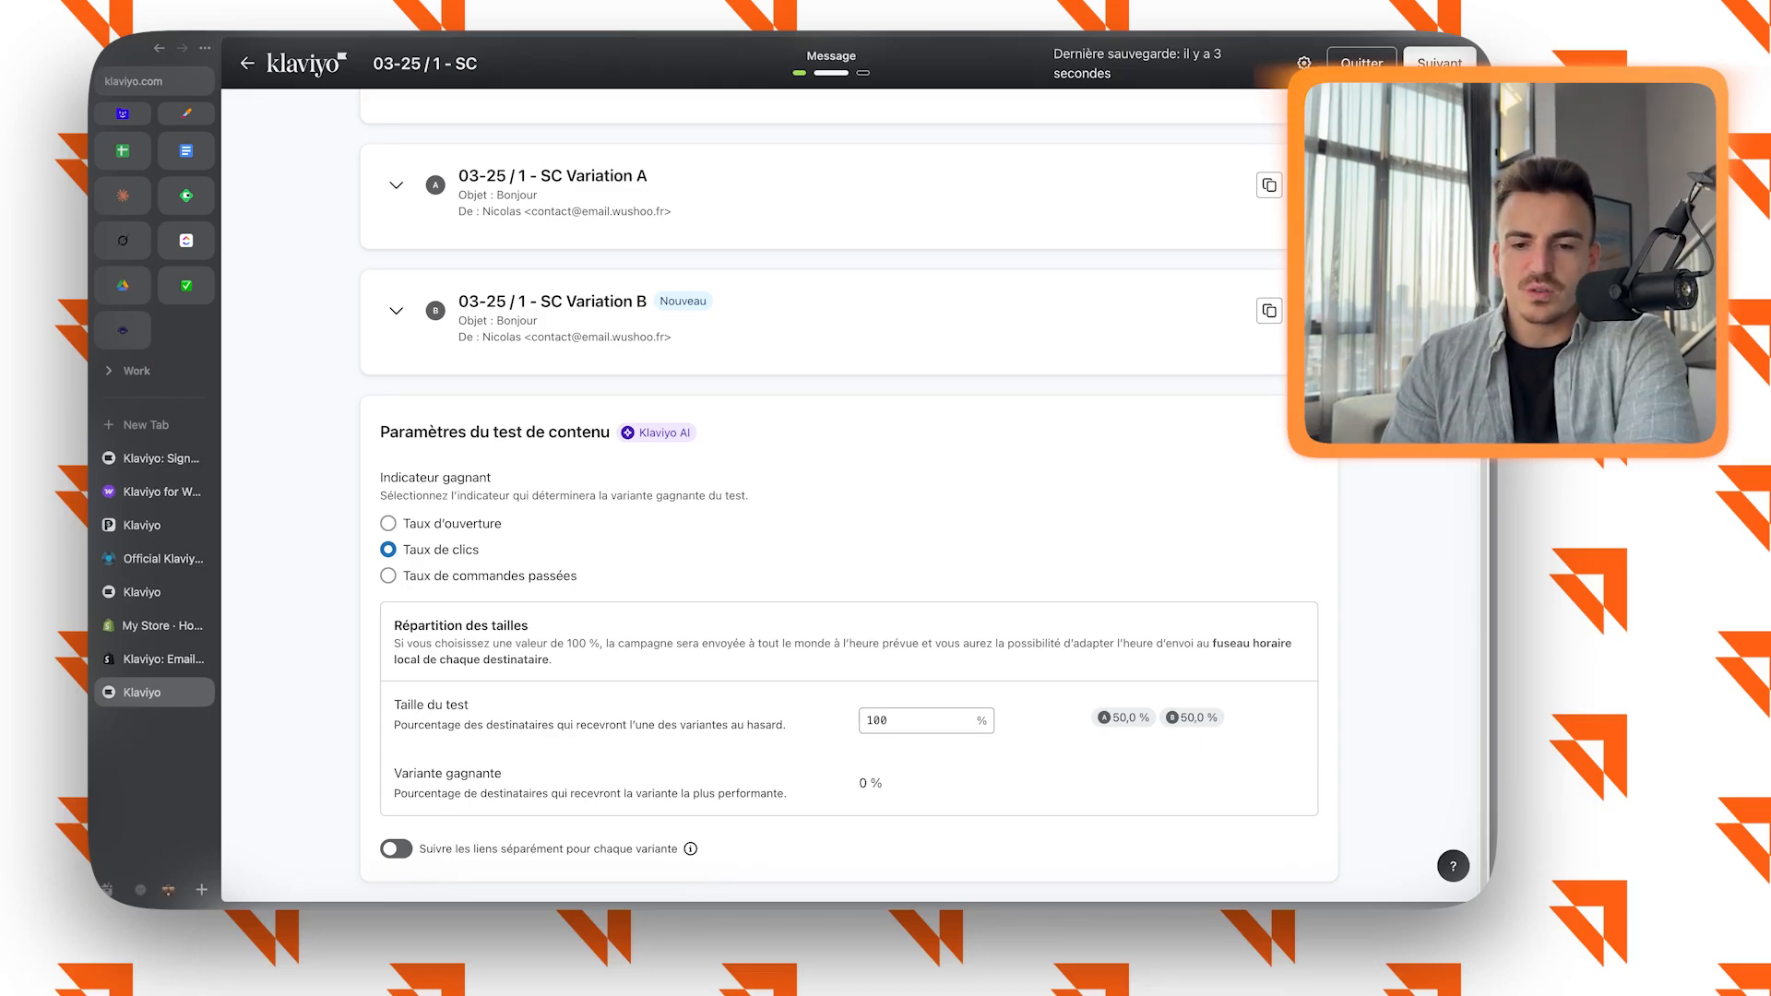
pyautogui.scroll(3, 849, 495)
pyautogui.click(1439, 65)
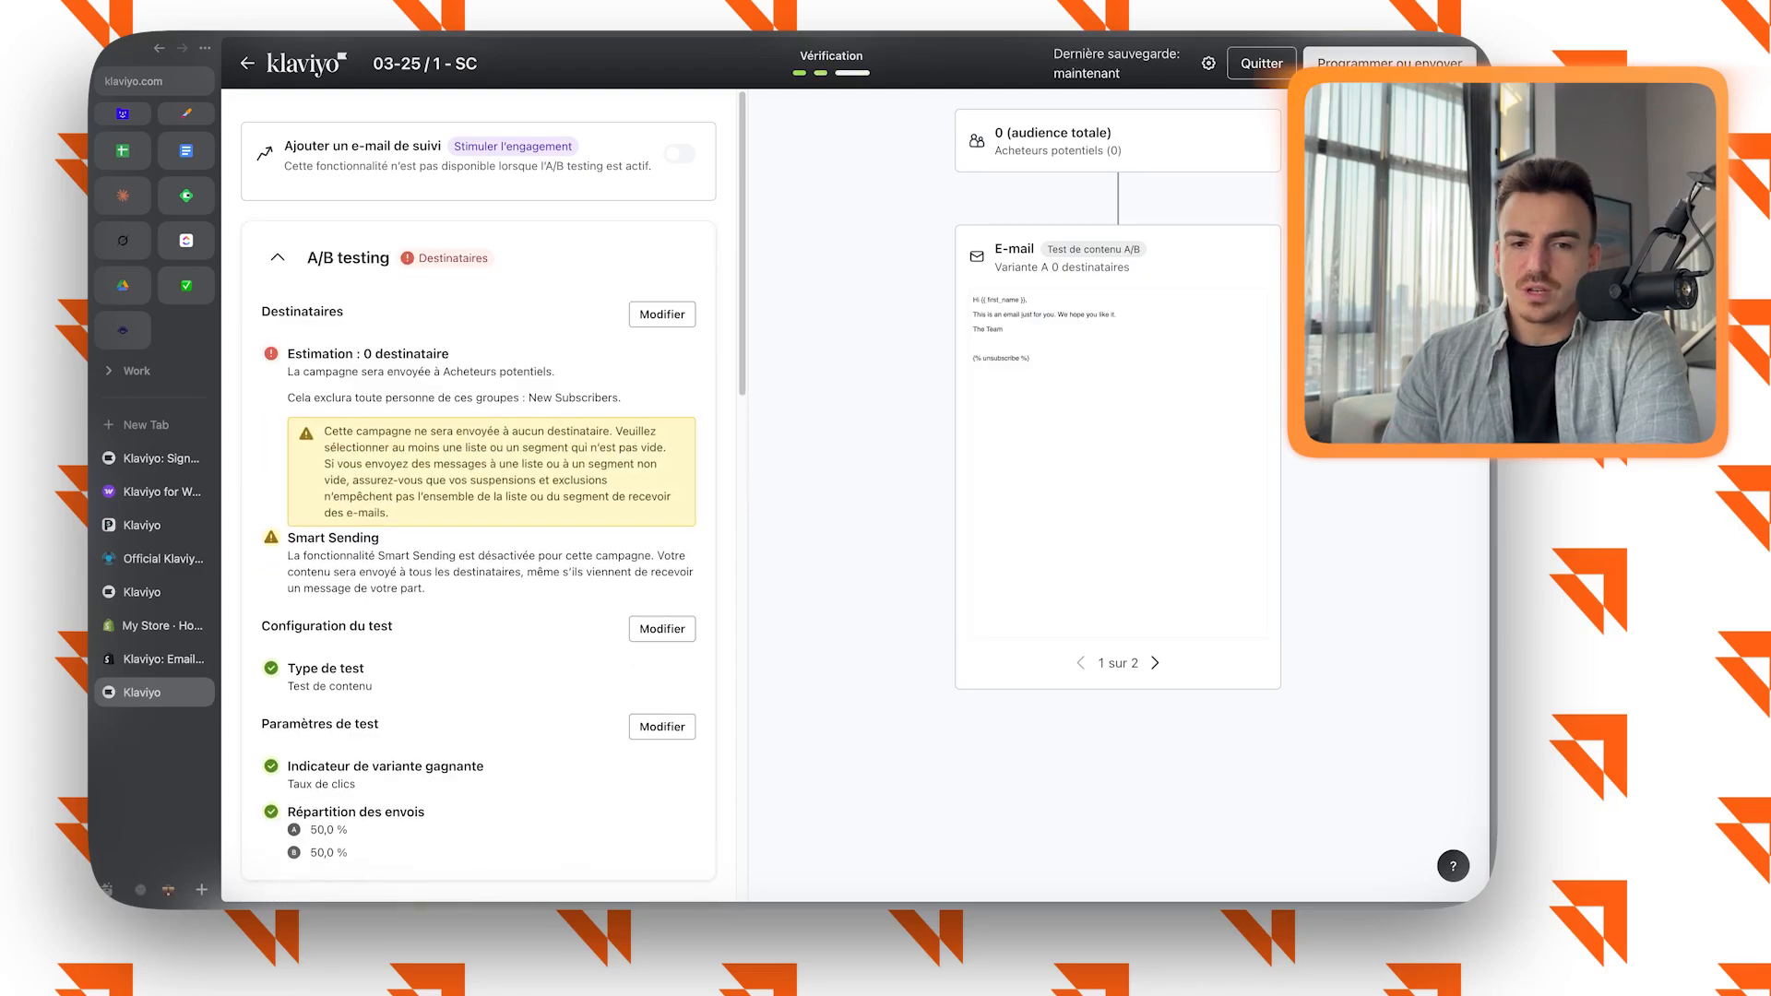
# Try to schedule the campaign for 15 mars, 2025 at 16:00 in the Paris (heure d'Europe centrale) time zone.
pyautogui.click(1390, 64)
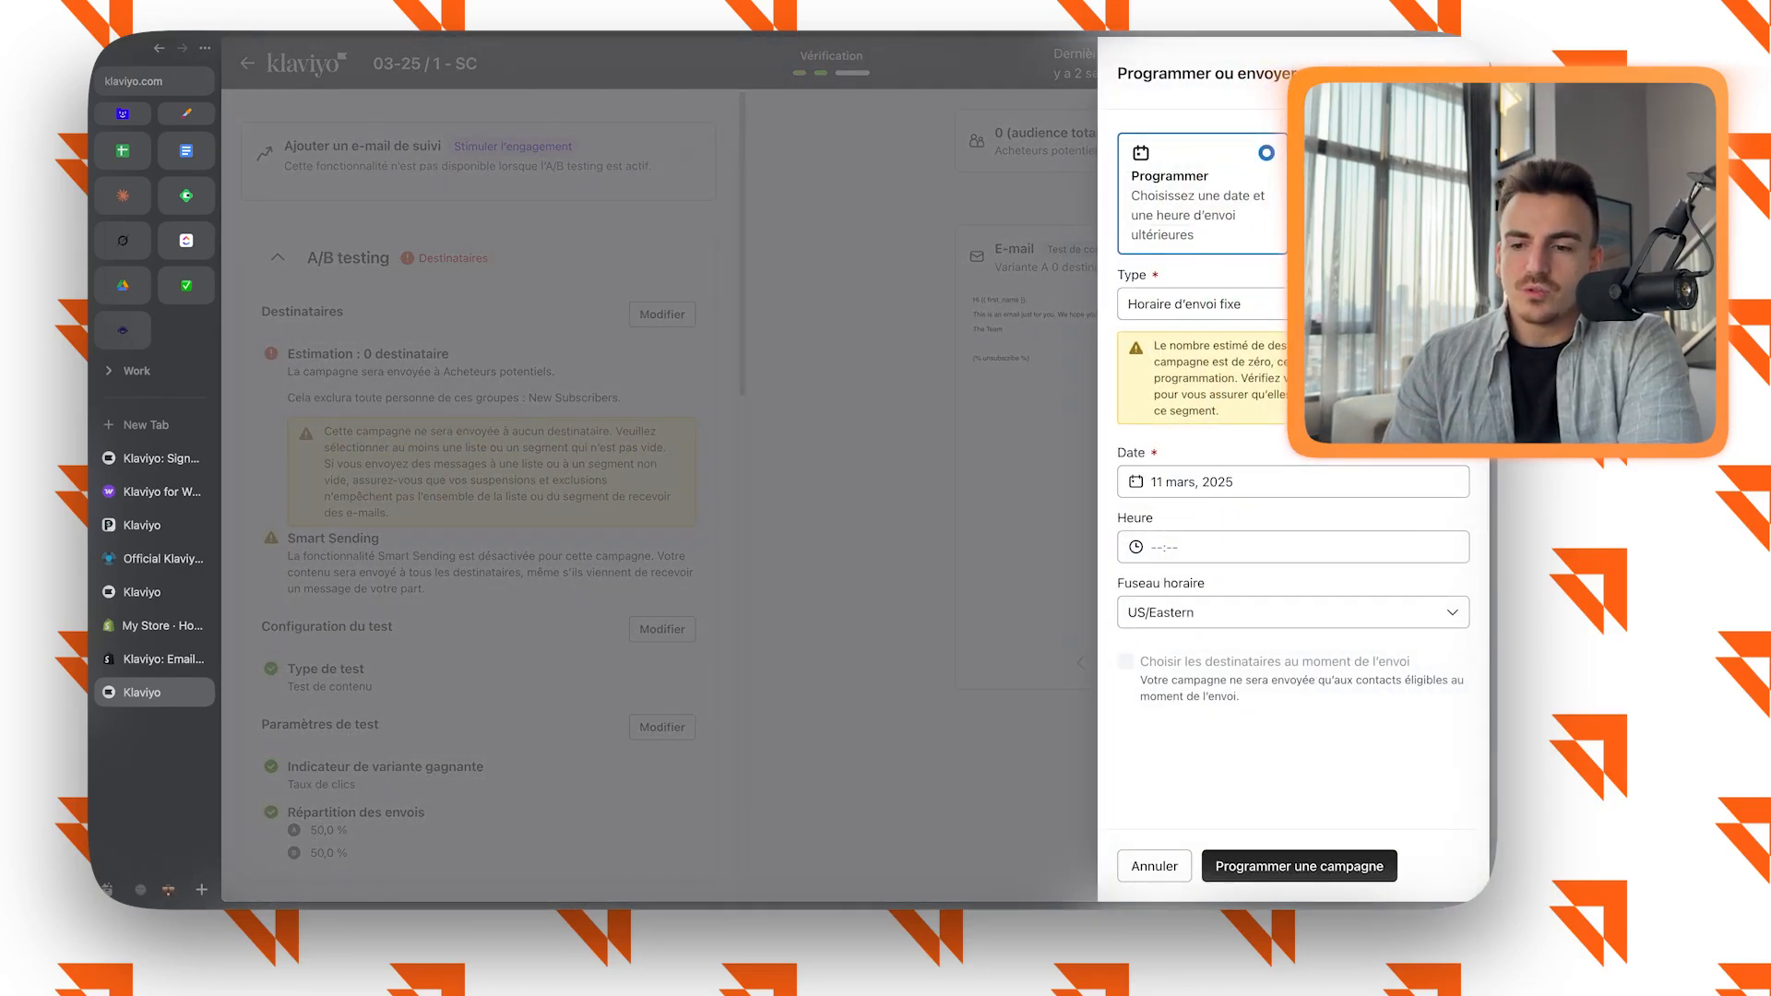
pyautogui.click(1293, 481)
pyautogui.click(1225, 674)
pyautogui.click(1236, 547)
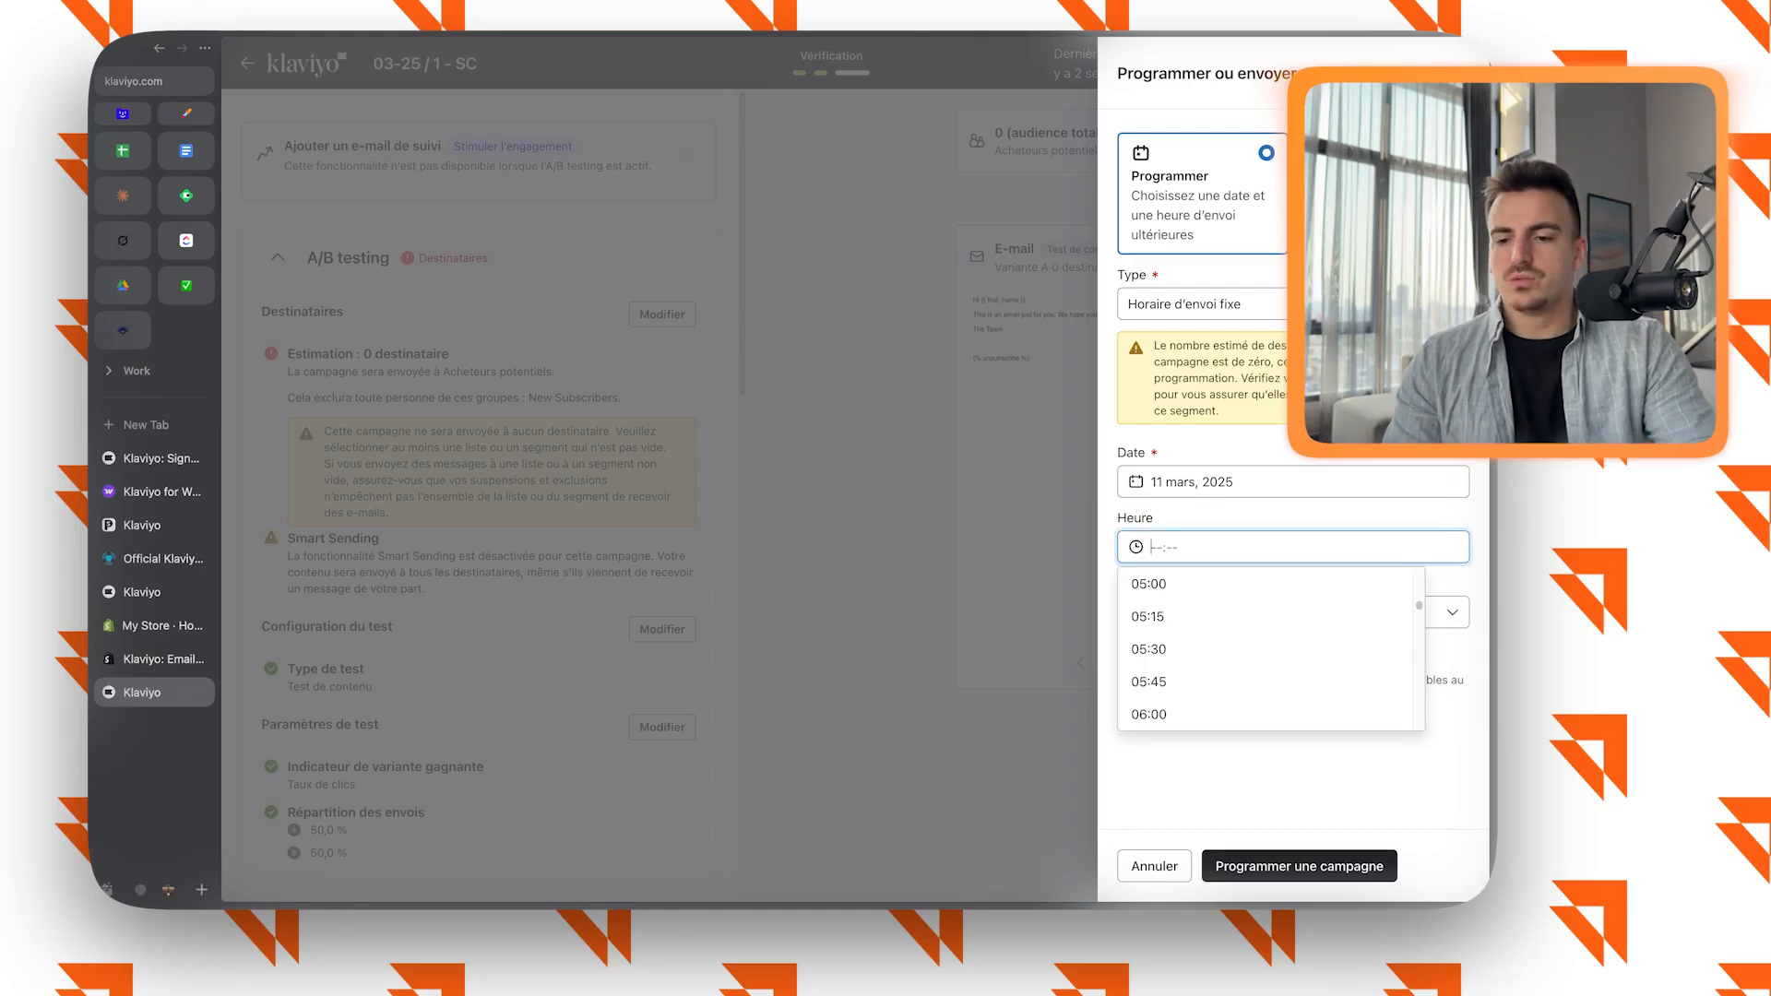
pyautogui.click(1451, 612)
pyautogui.write('pari')
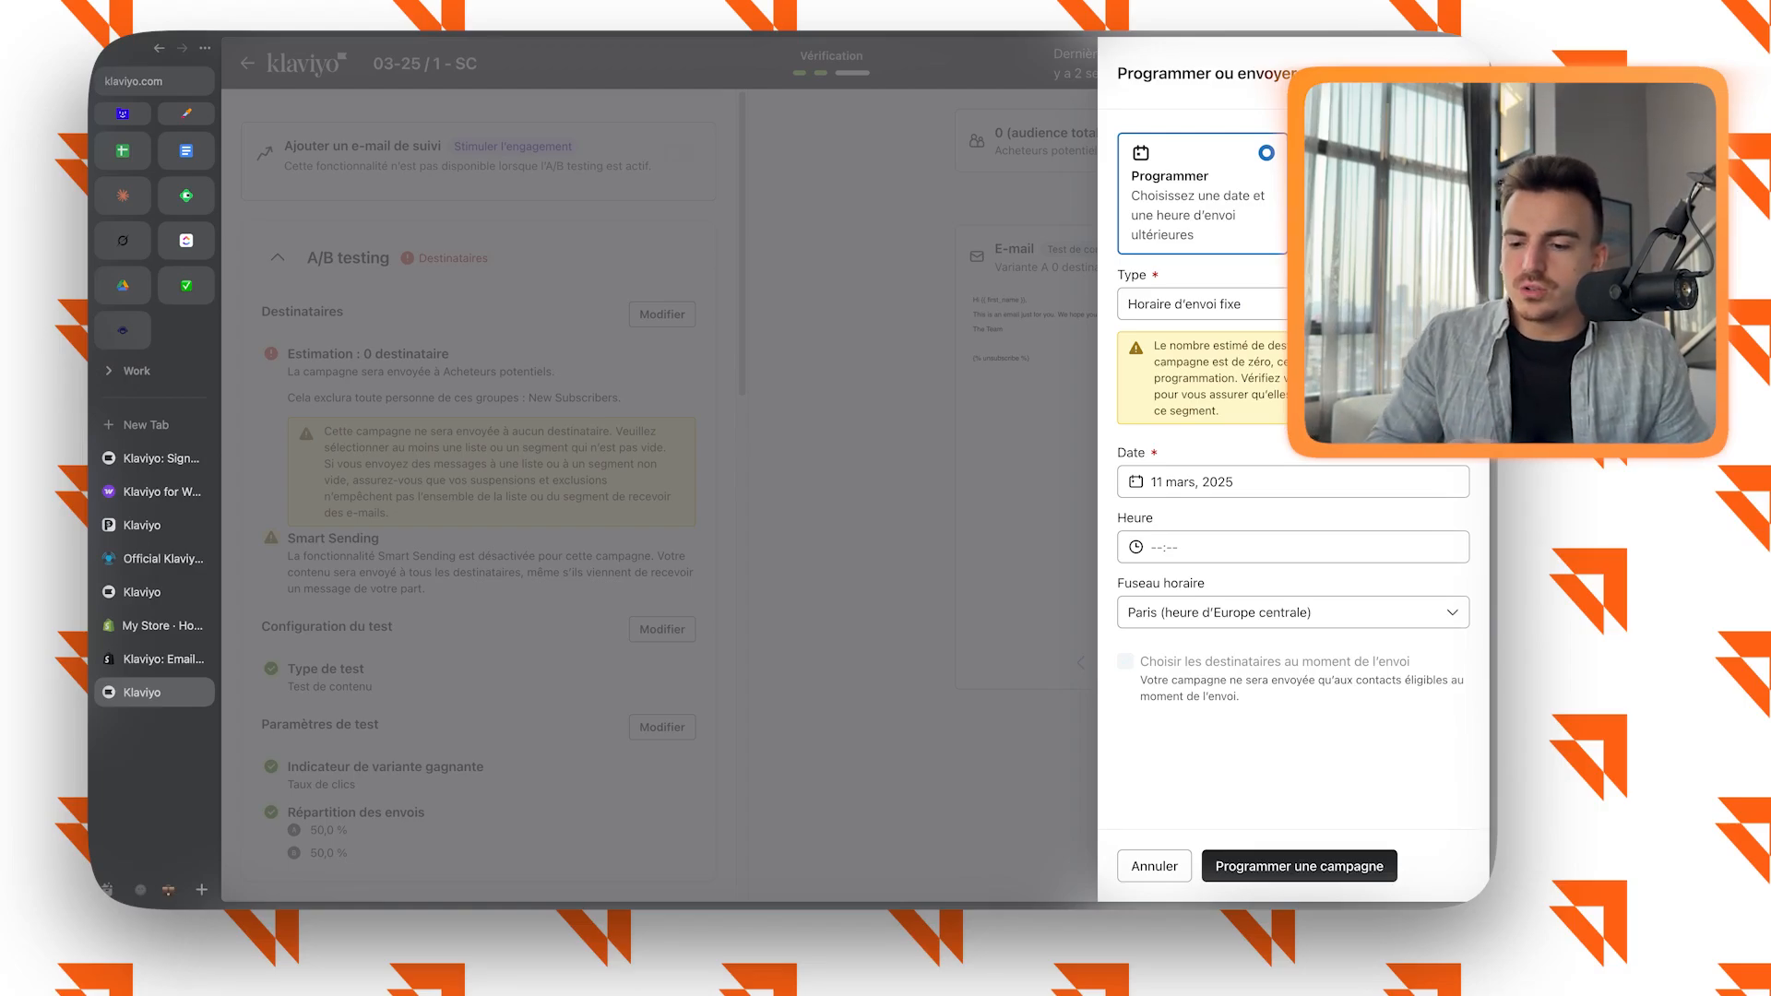
pyautogui.click(1292, 547)
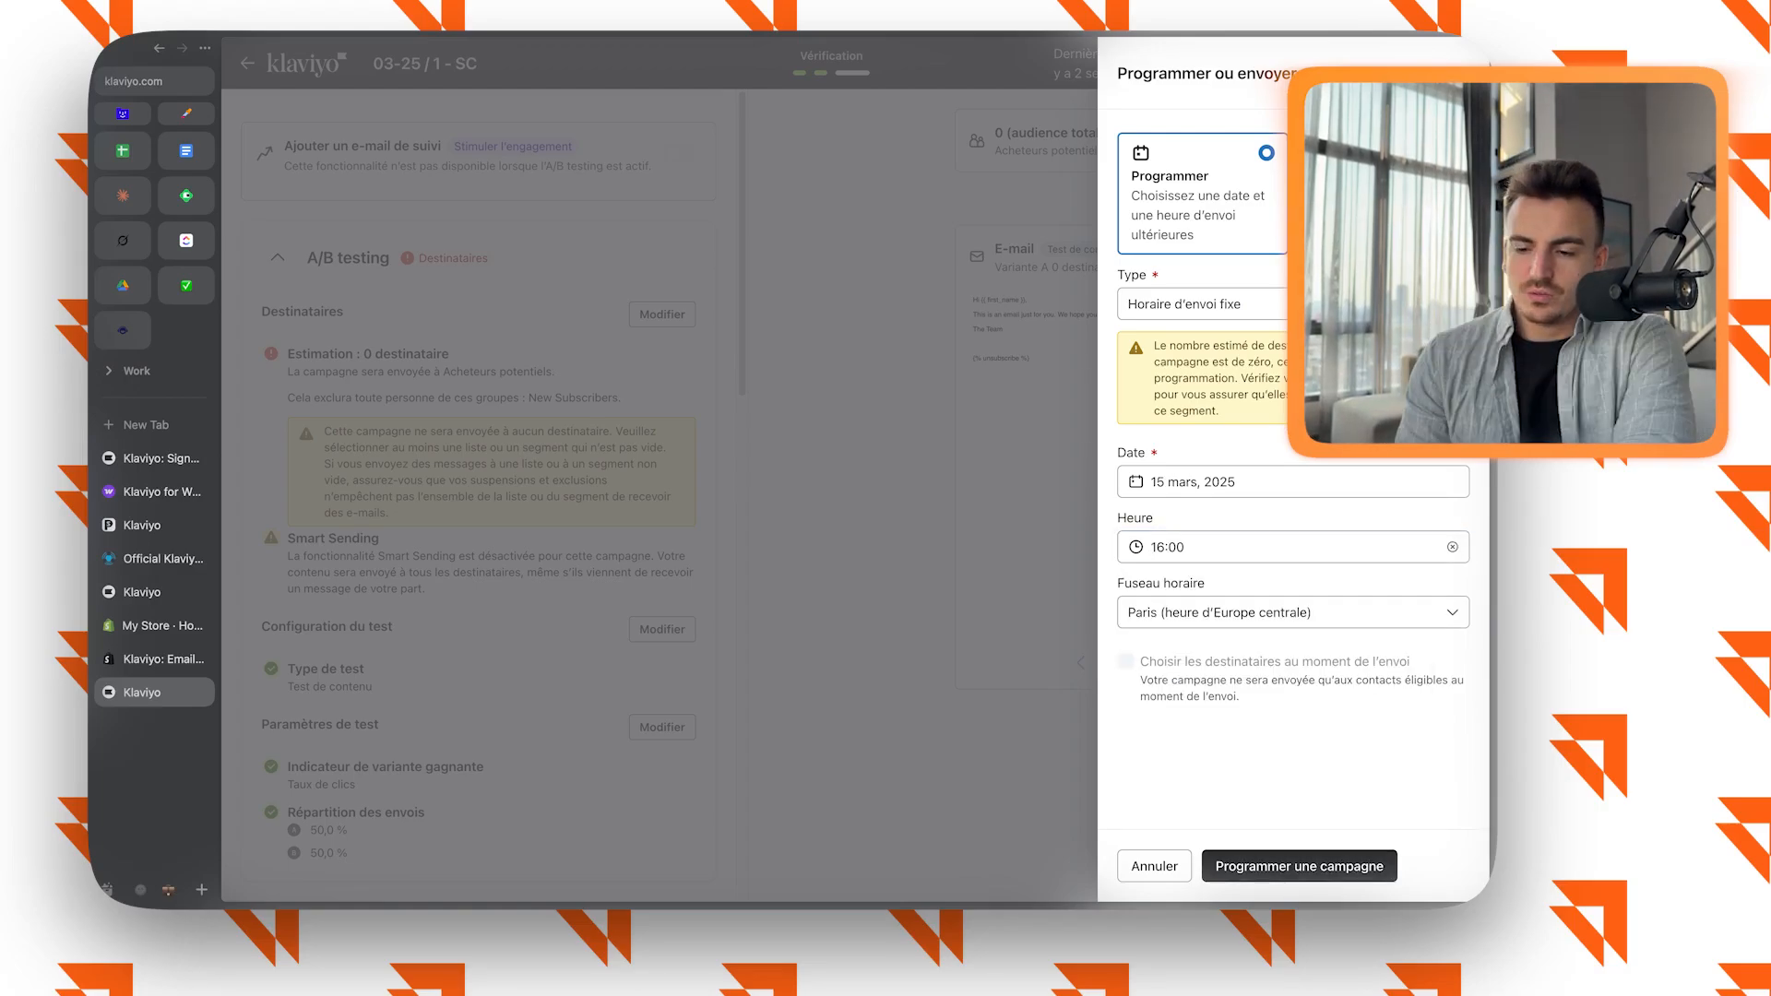
pyautogui.click(1299, 866)
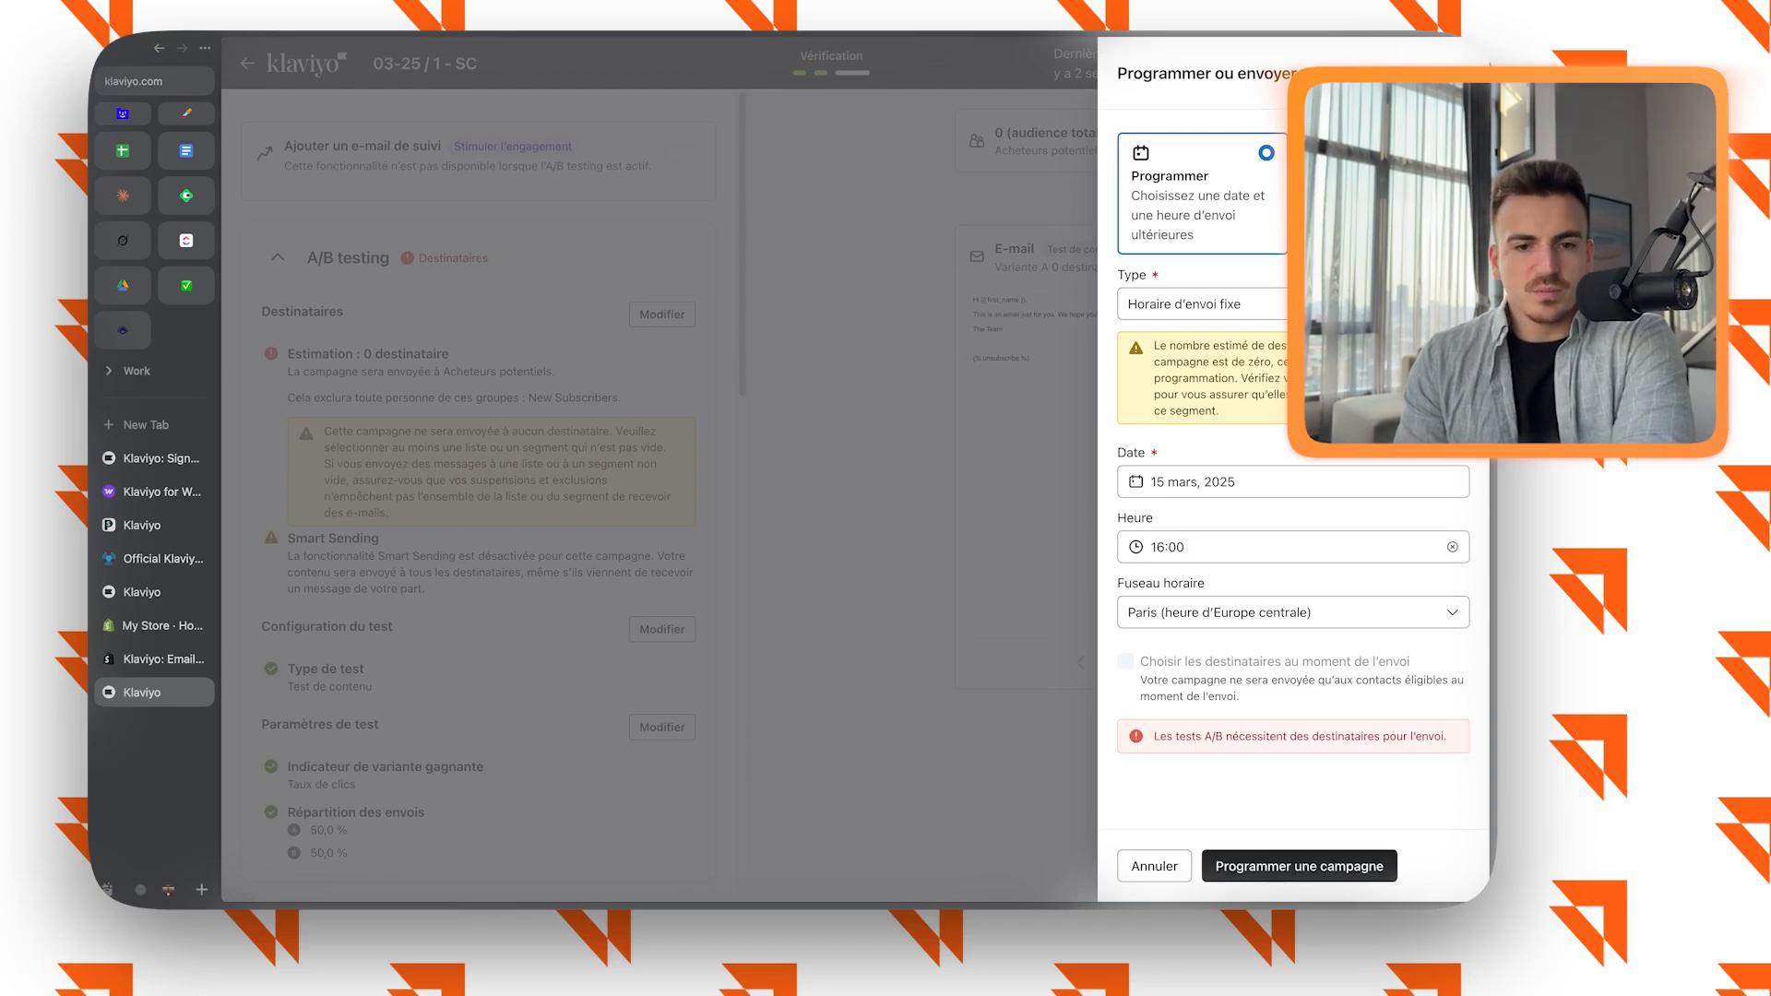